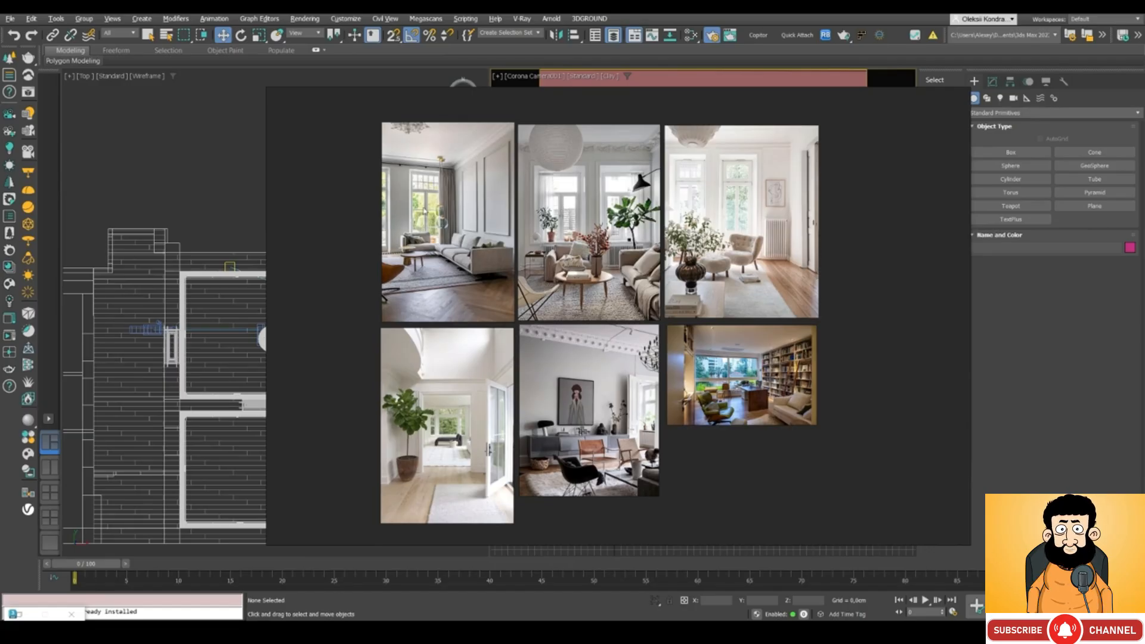
Step: Examine the interior reference photos, focusing on how the exterior looks through the windows and the glass door
scroll(436, 201, "up", 1)
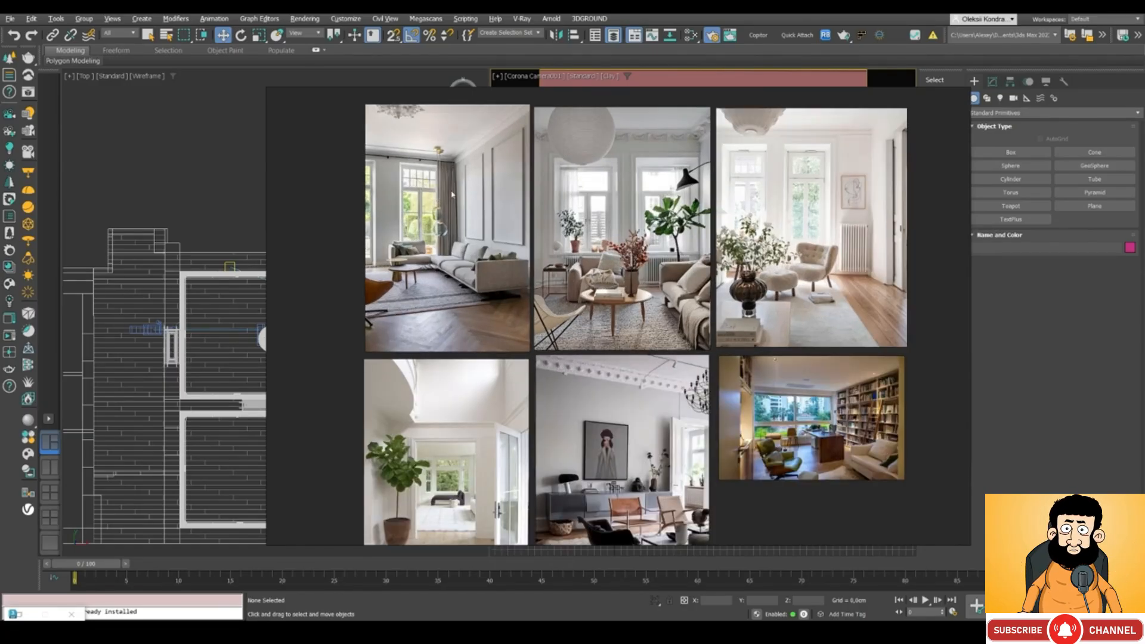
scroll(502, 179, "up", 1)
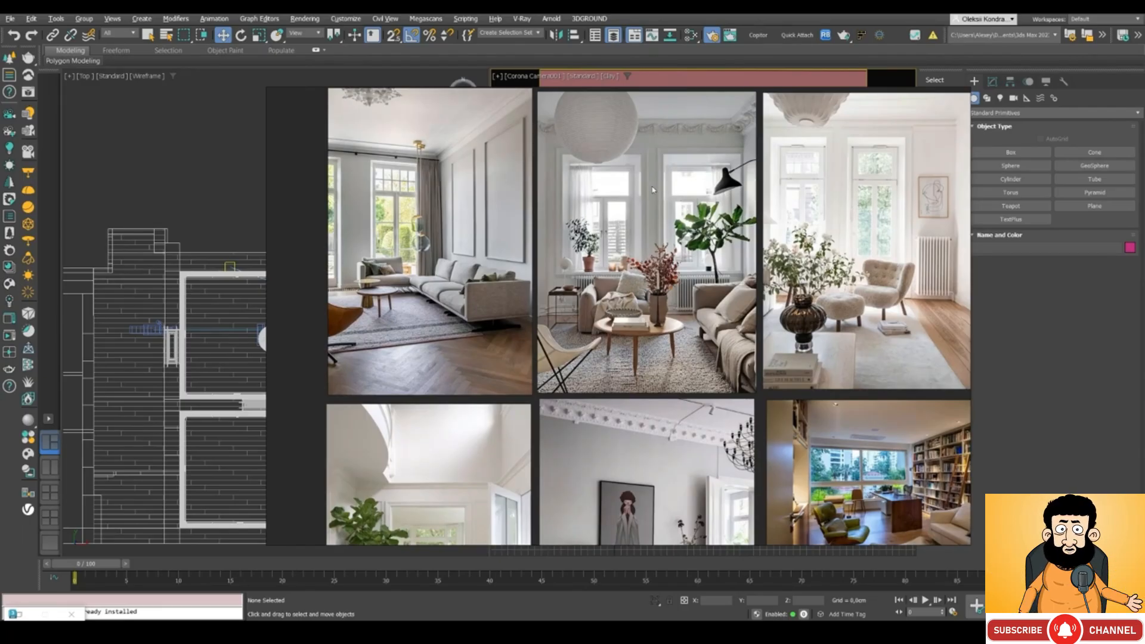
scroll(653, 190, "down", 1)
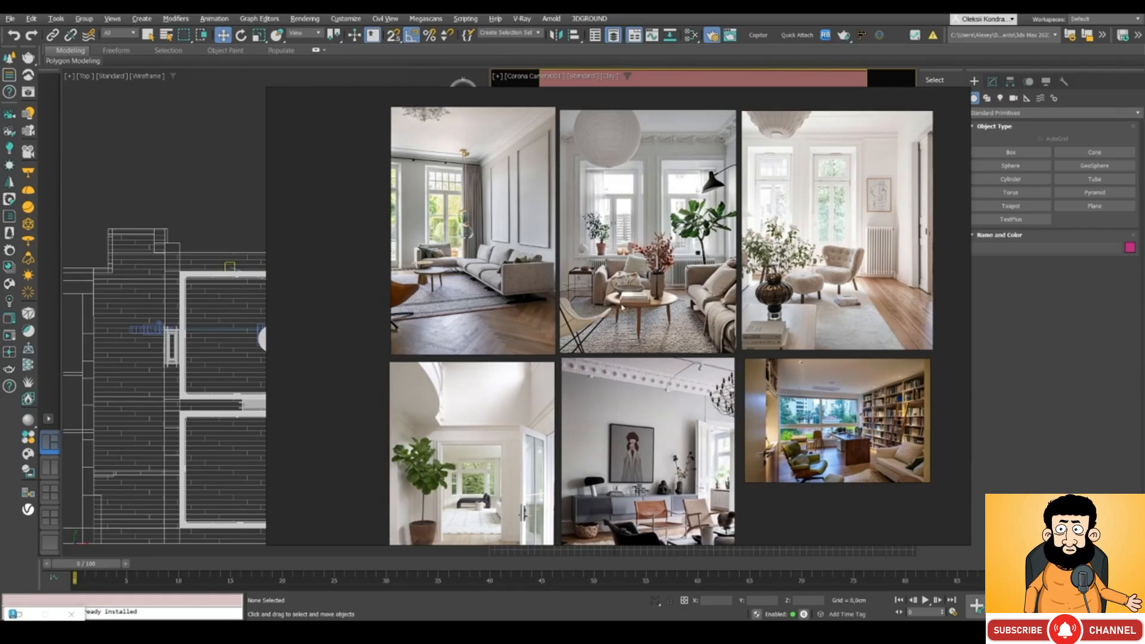
scroll(519, 483, "down", 3)
scroll(469, 380, "up", 5)
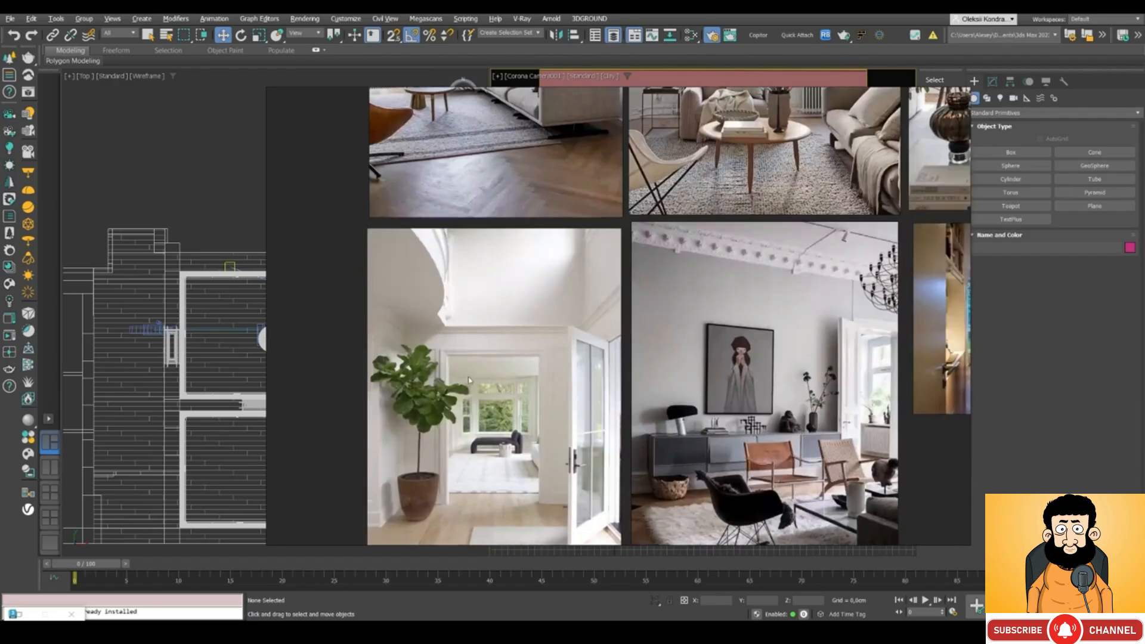
scroll(498, 418, "up", 2)
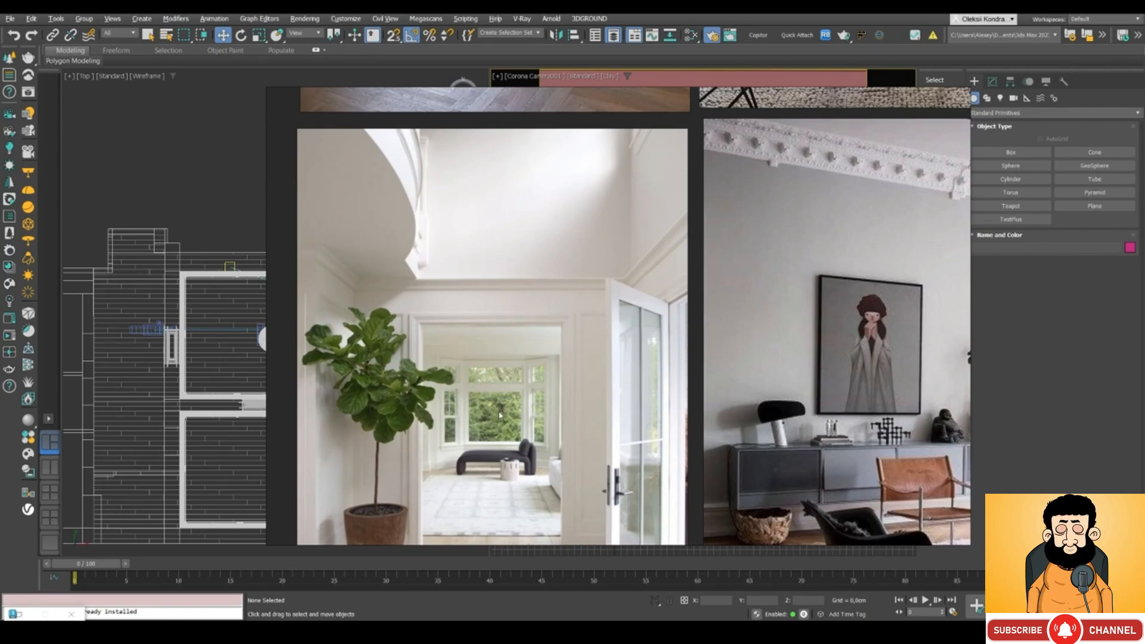
scroll(500, 416, "down", 4)
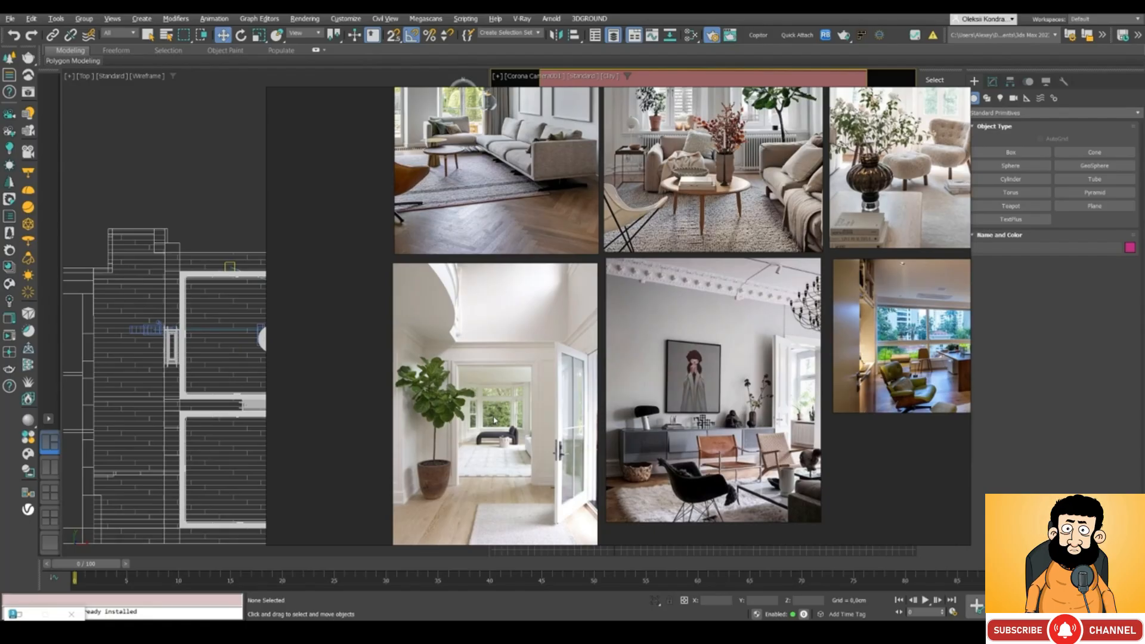
scroll(524, 407, "down", 3)
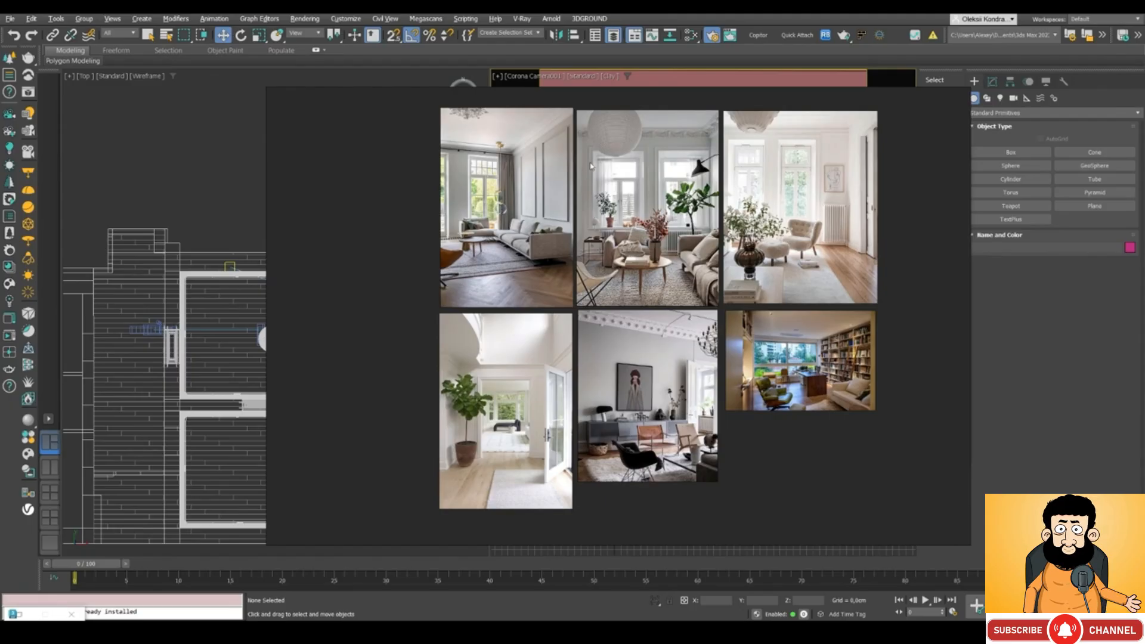
Step: Go to the panorama references on the board and examine the aerial city panorama with the river on the horizon
middle_click_drag(590, 163, 592, 408)
scroll(583, 343, "down", 5)
middle_click_drag(600, 238, 598, 508)
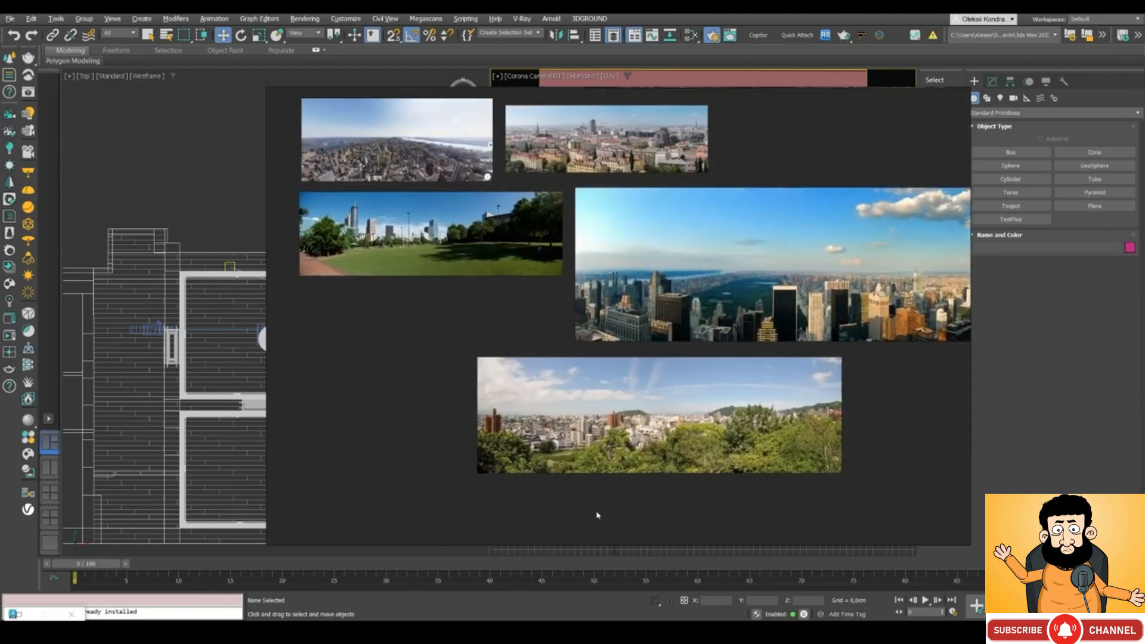
middle_click_drag(666, 222, 801, 392)
scroll(505, 328, "up", 6)
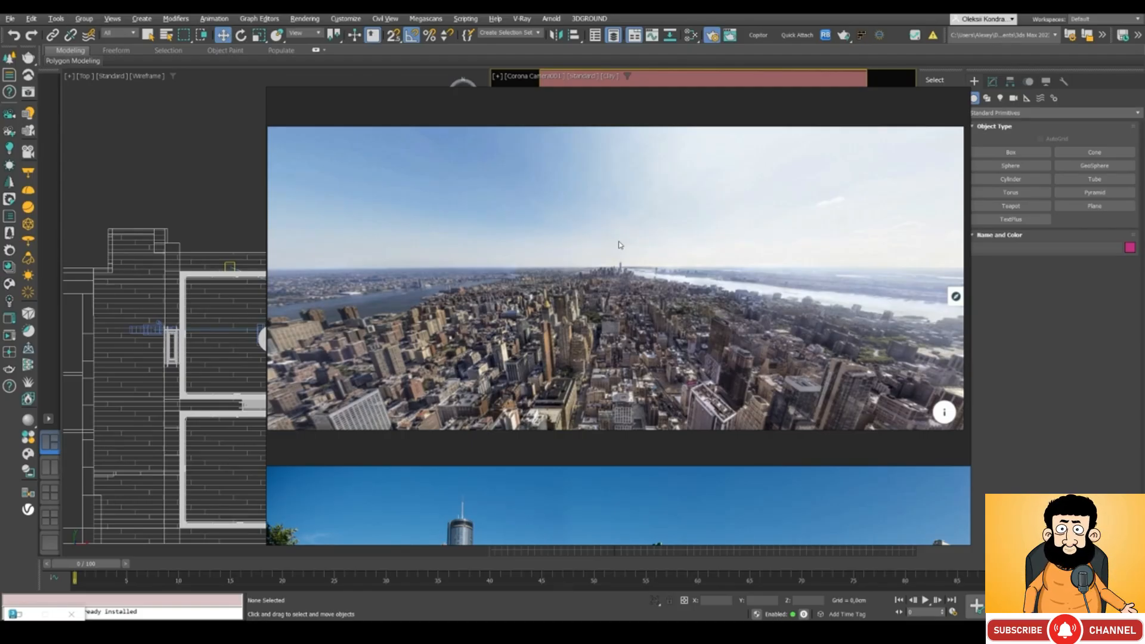
scroll(619, 243, "down", 2)
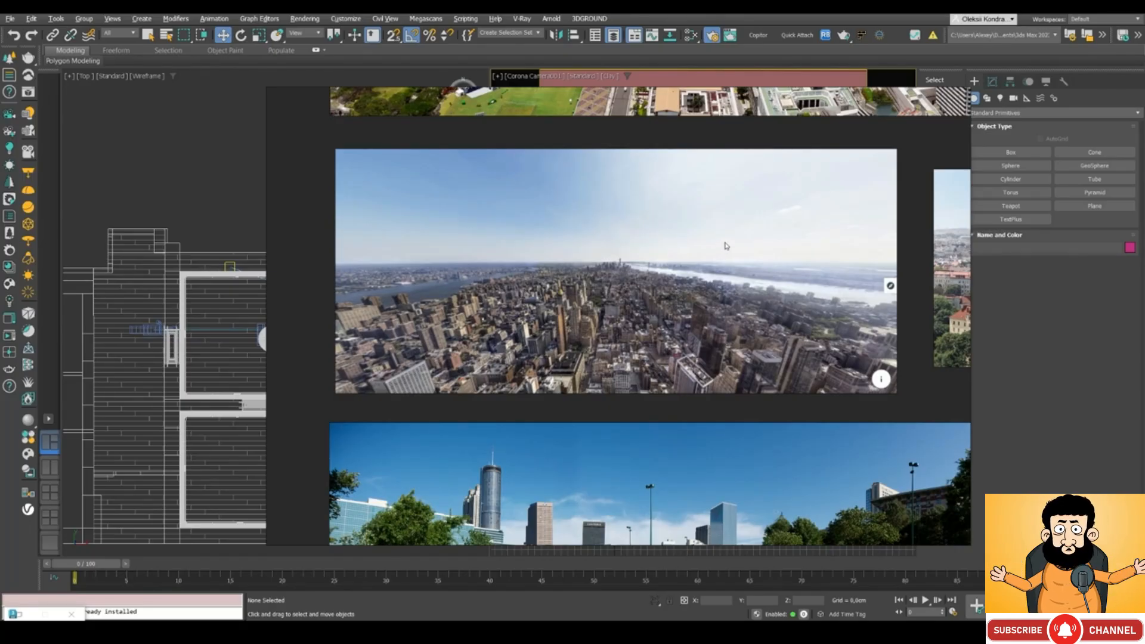
Step: Compare the other city panoramas, including the red-roofed old town and the skyline with green trees in the foreground
middle_click_drag(772, 236, 533, 343)
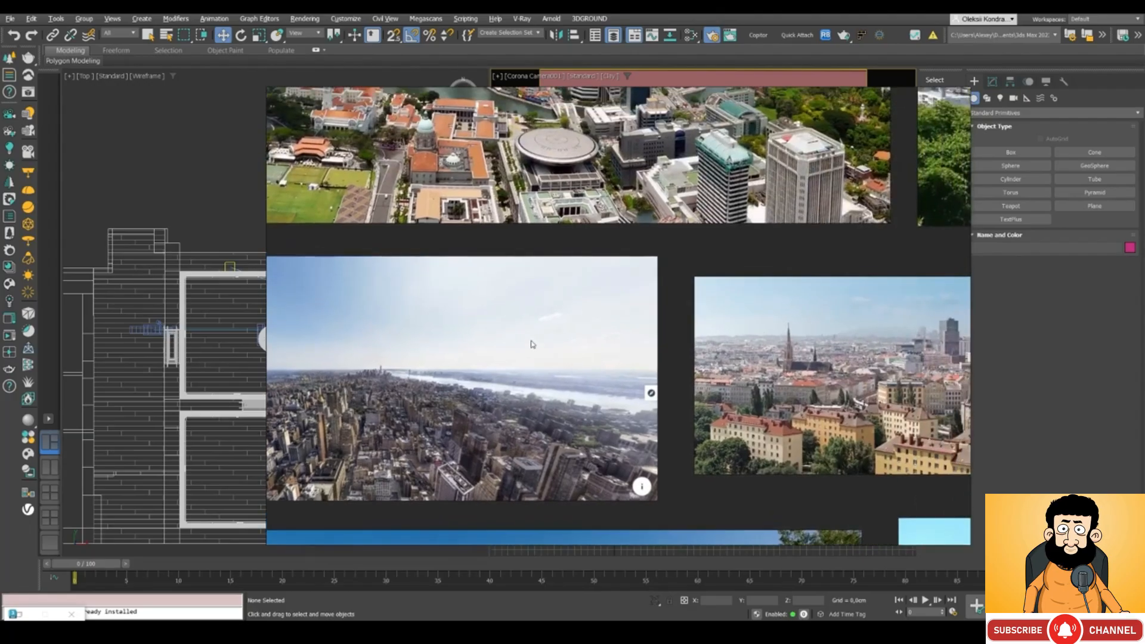
scroll(534, 340, "down", 5)
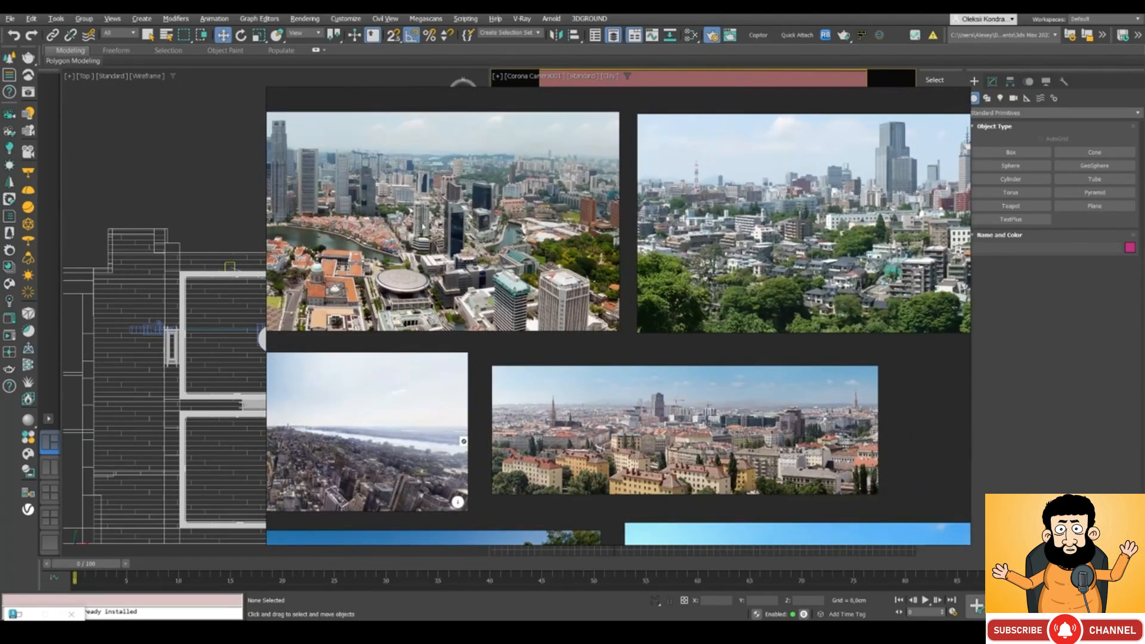
scroll(422, 227, "up", 2)
scroll(647, 376, "up", 4)
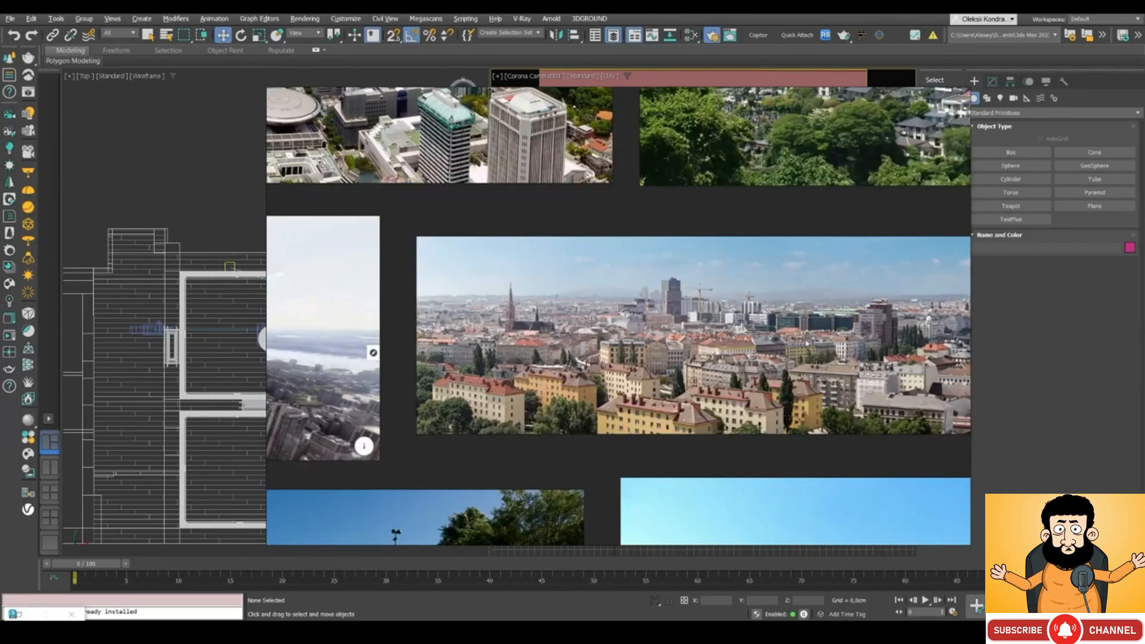
middle_click_drag(800, 322, 615, 435)
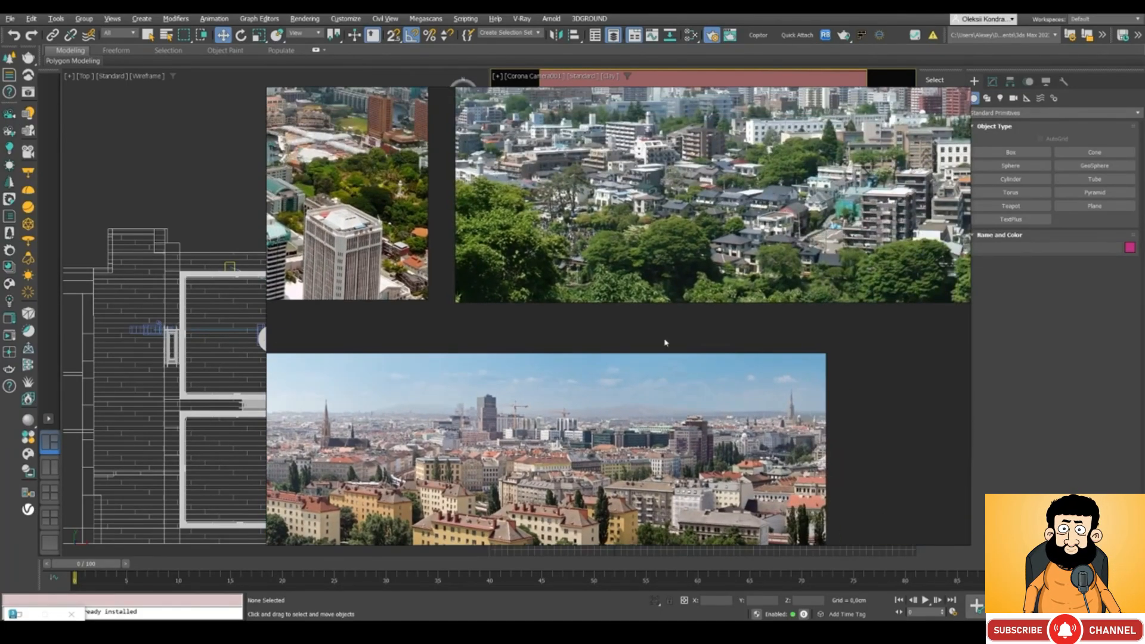
middle_click_drag(704, 262, 569, 429)
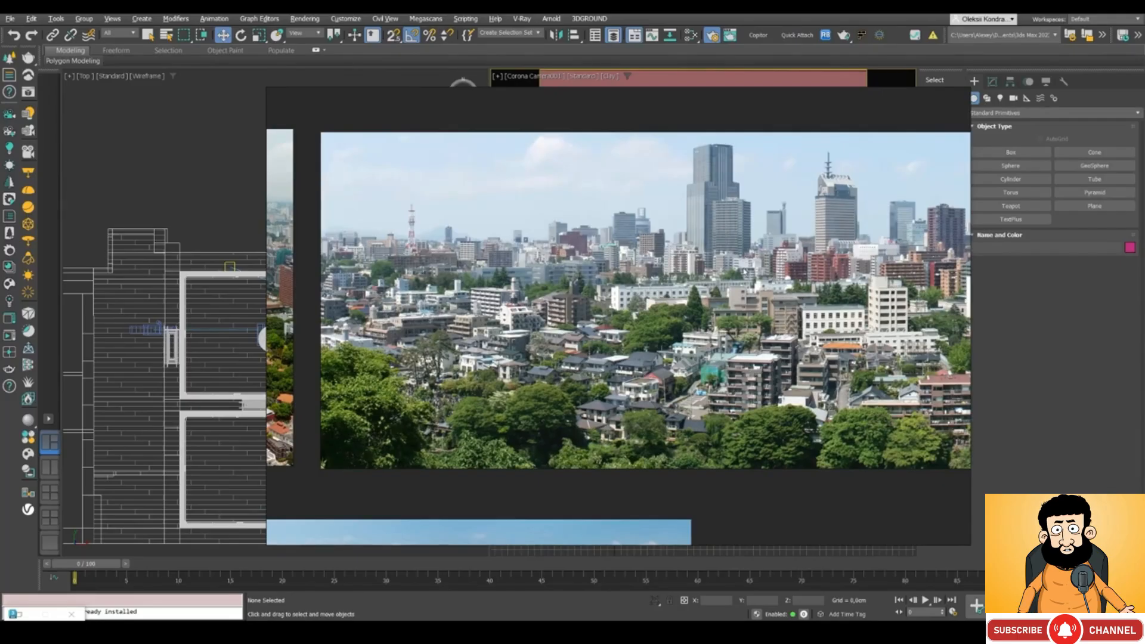
scroll(751, 299, "down", 2)
scroll(729, 277, "down", 1)
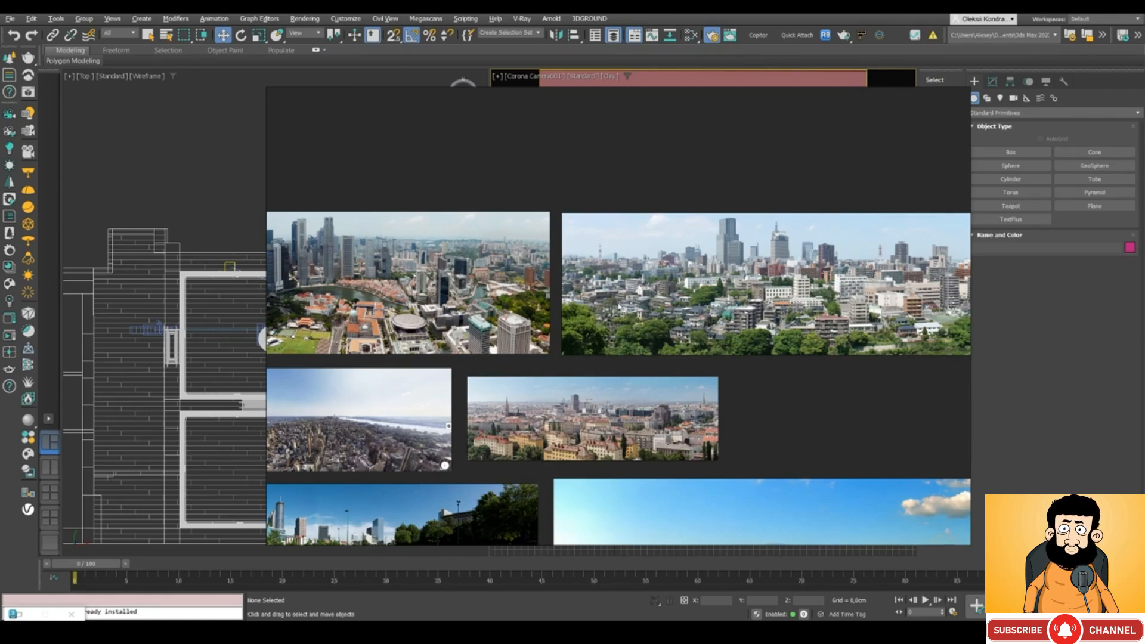
scroll(471, 334, "down", 3)
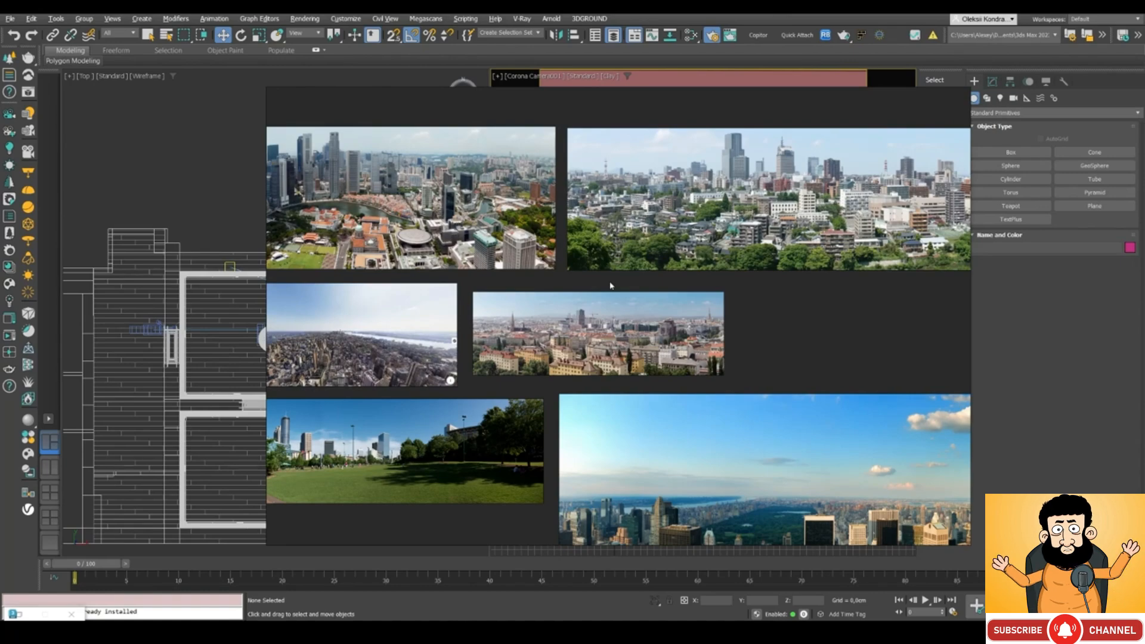
scroll(610, 285, "down", 3)
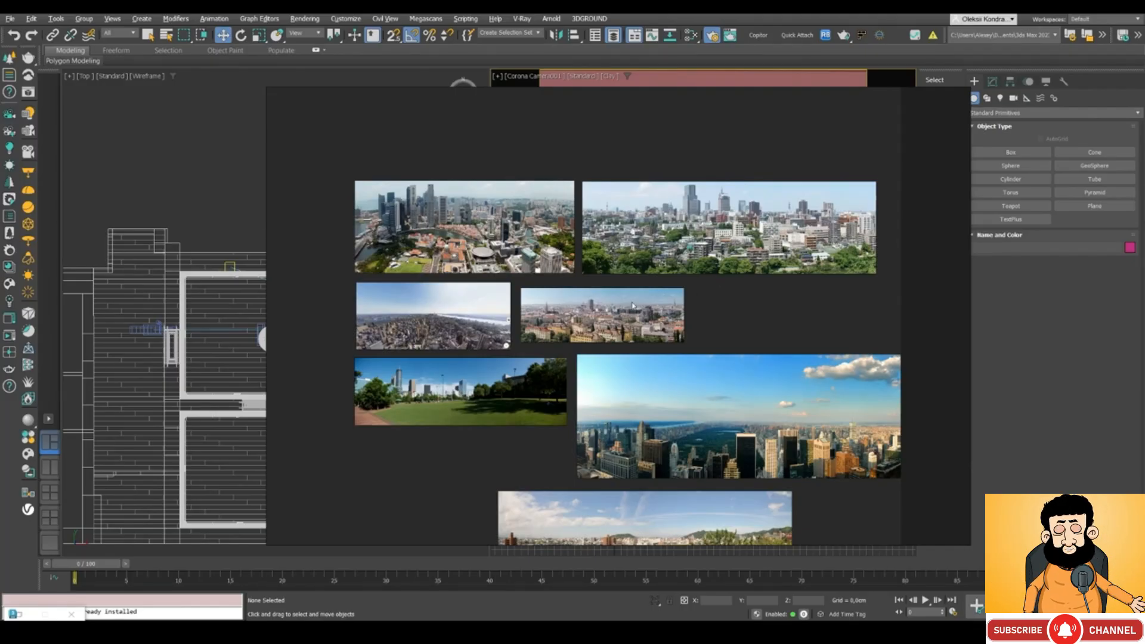
Step: Inspect the building and roof detail in the panorama of the old town with yellow apartment blocks
scroll(621, 301, "up", 2)
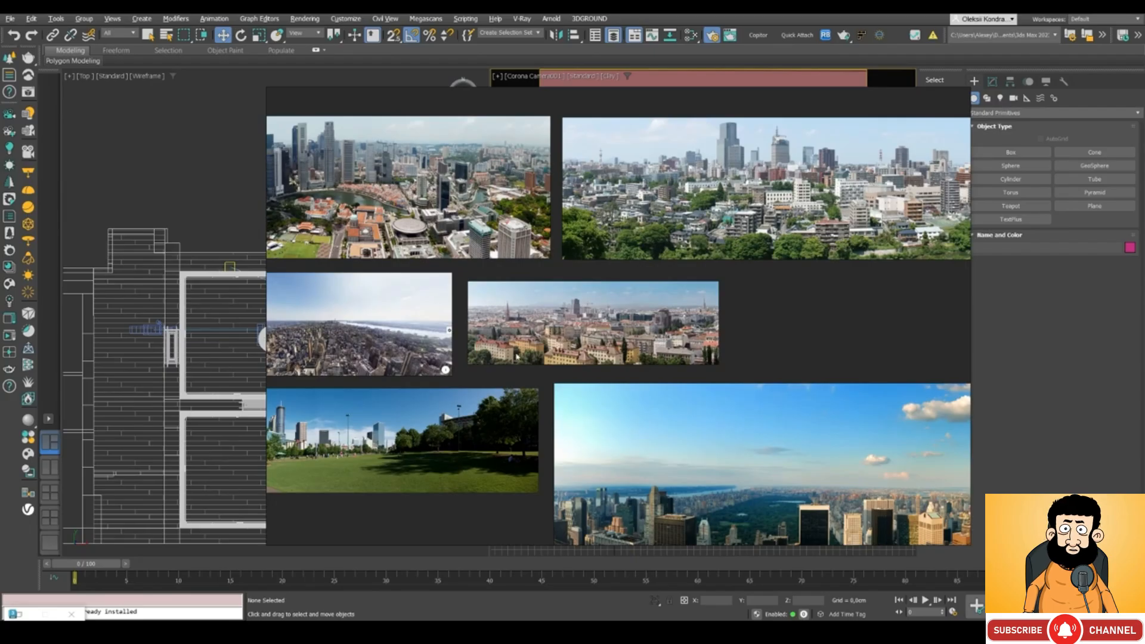
scroll(612, 330, "up", 5)
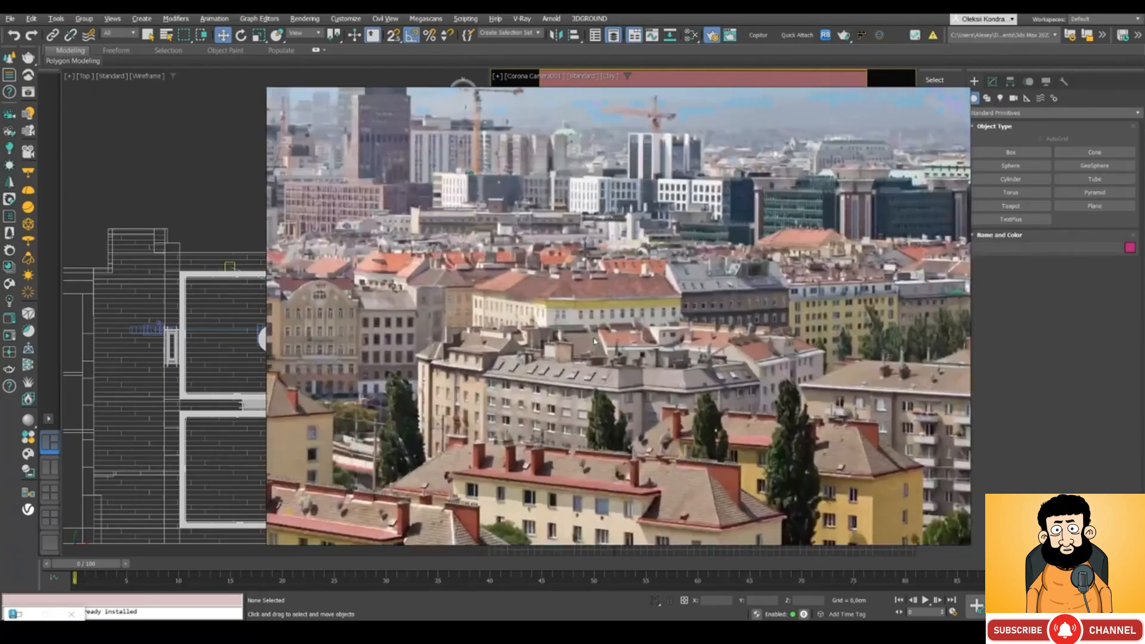
scroll(595, 341, "up", 4)
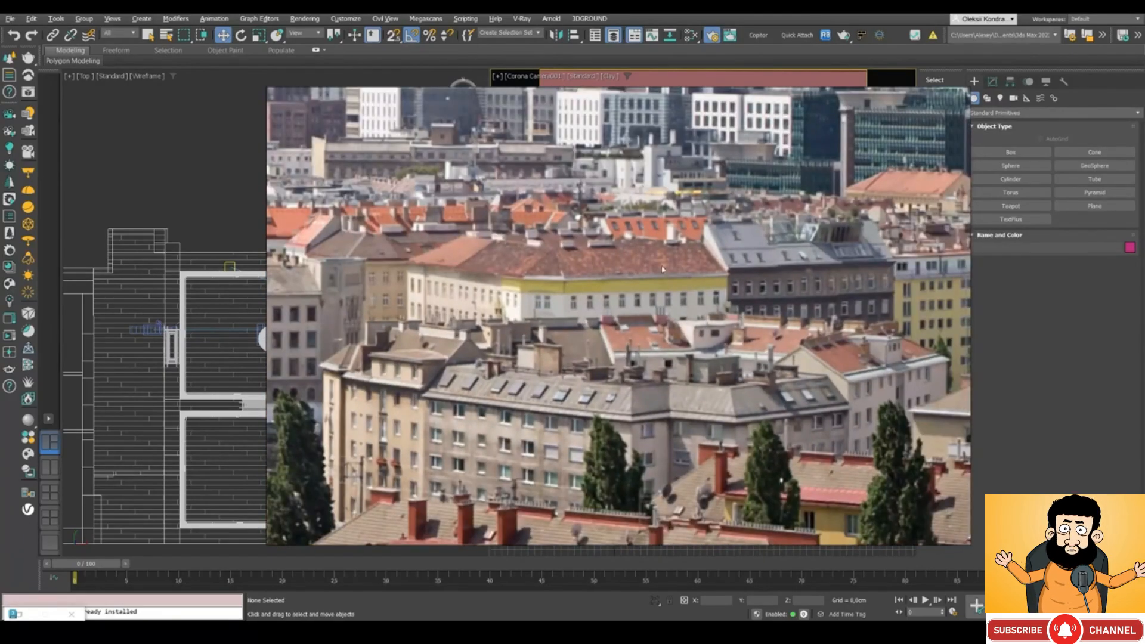
scroll(663, 270, "down", 3)
scroll(657, 264, "down", 2)
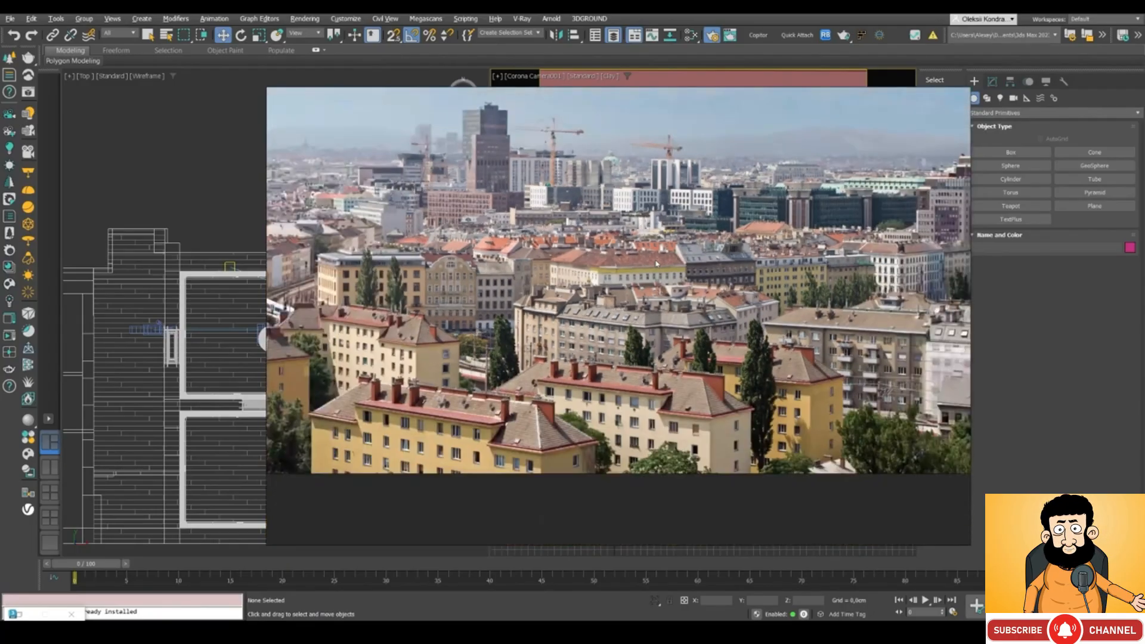
scroll(656, 264, "down", 3)
scroll(685, 251, "down", 3)
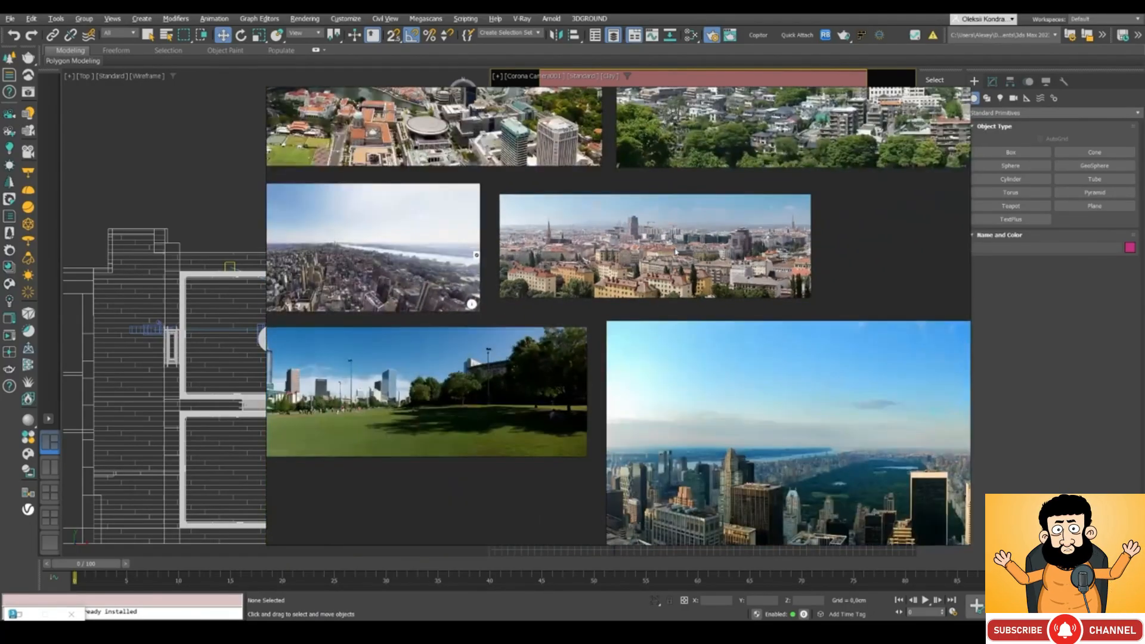
scroll(676, 251, "down", 2)
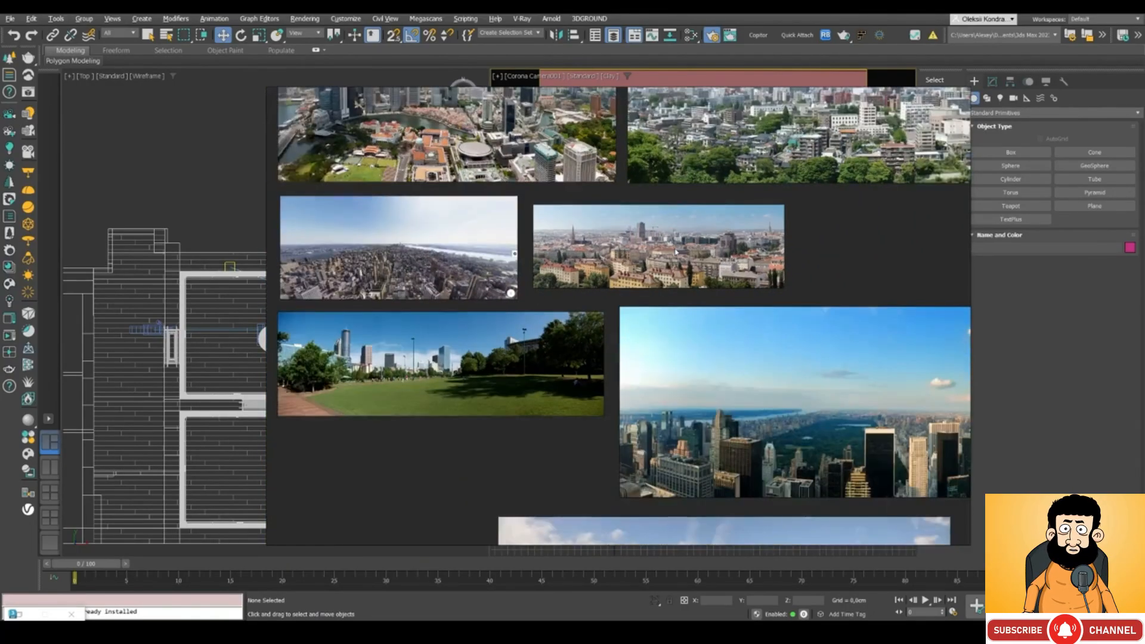
Step: Compare the viewpoint heights of the skyline, old-town, skyscraper and park panoramas as possible window backgrounds
middle_click_drag(788, 95, 632, 326)
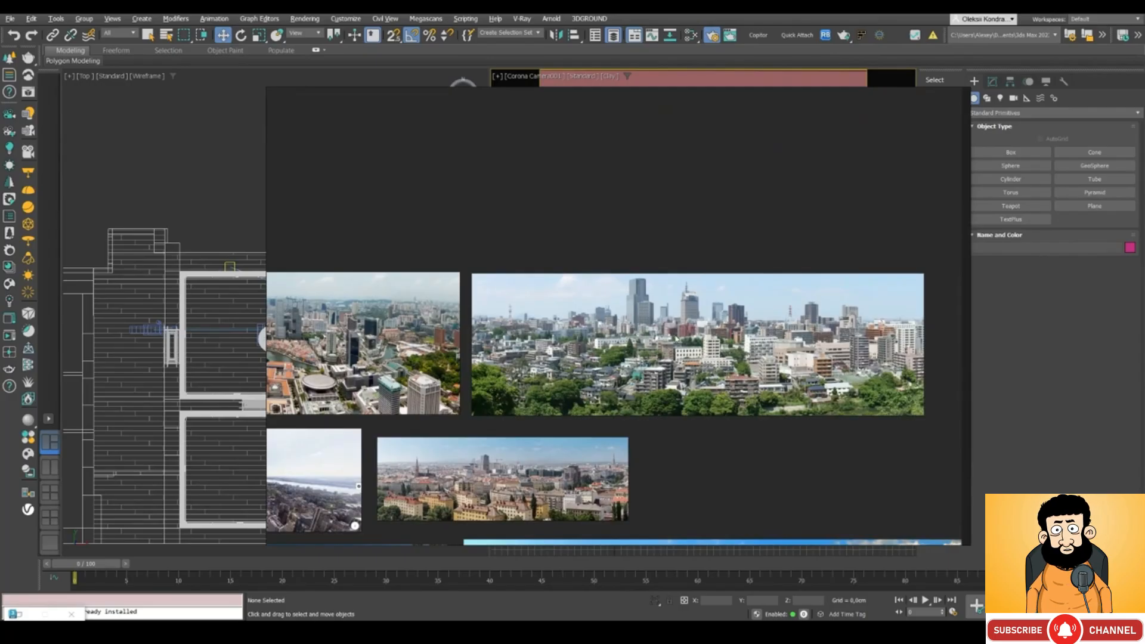
middle_click_drag(401, 381, 490, 345)
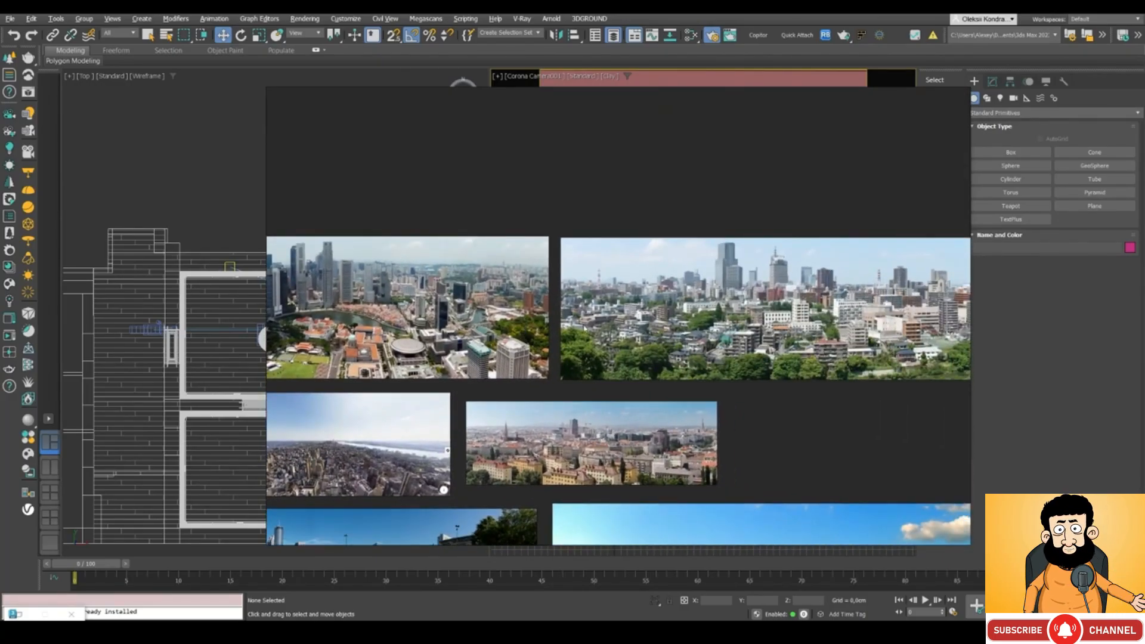
middle_click_drag(816, 401, 727, 374)
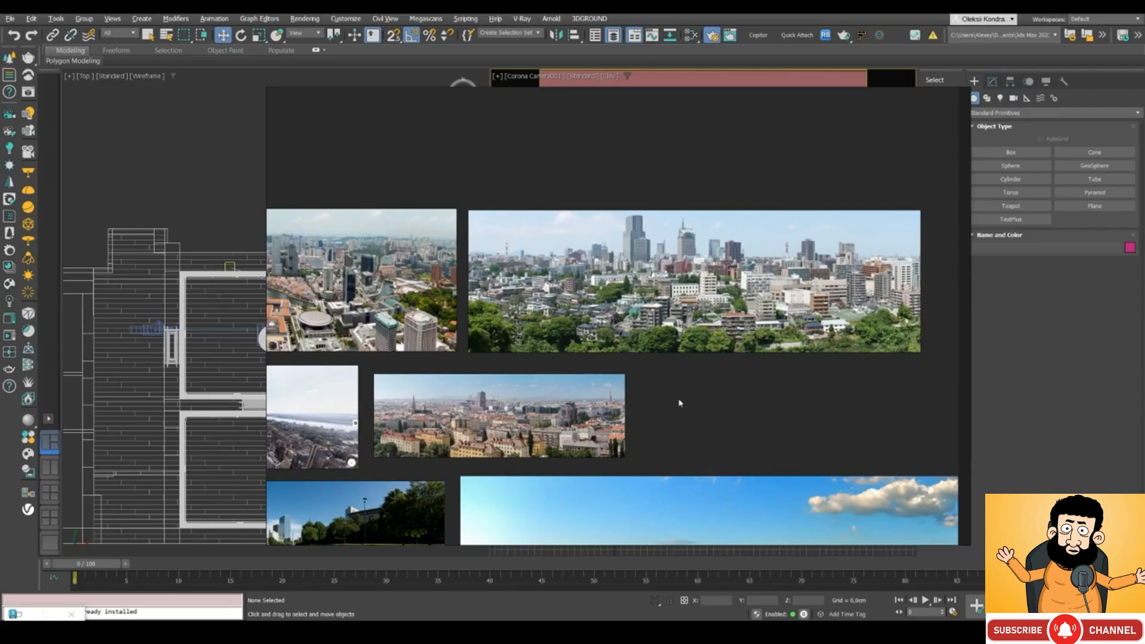
middle_click_drag(679, 403, 645, 236)
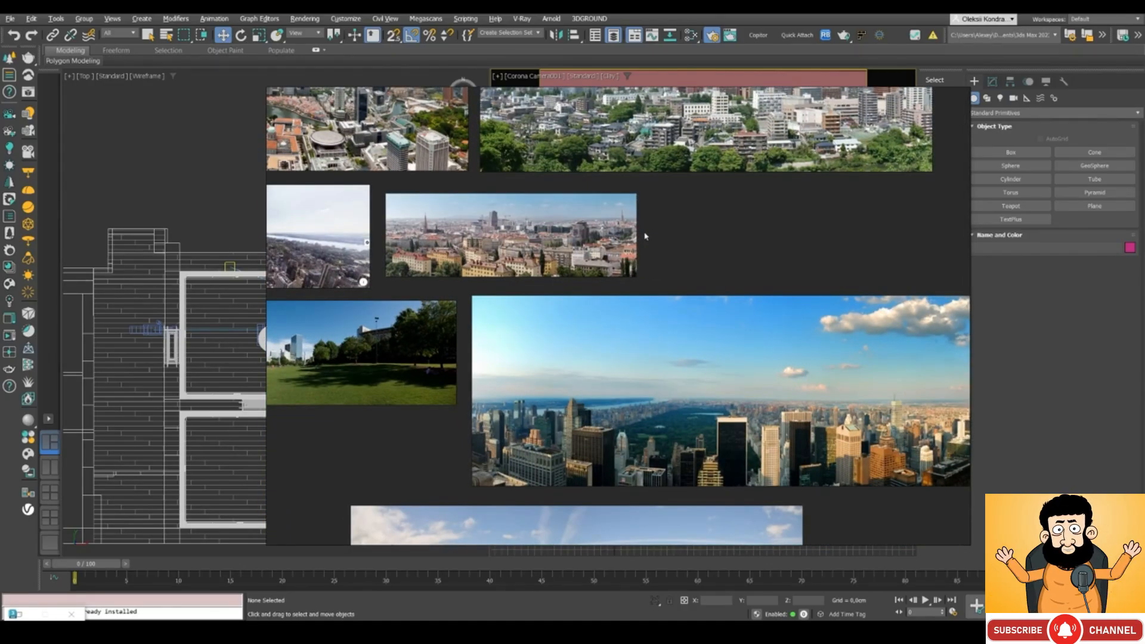
middle_click_drag(359, 355, 575, 340)
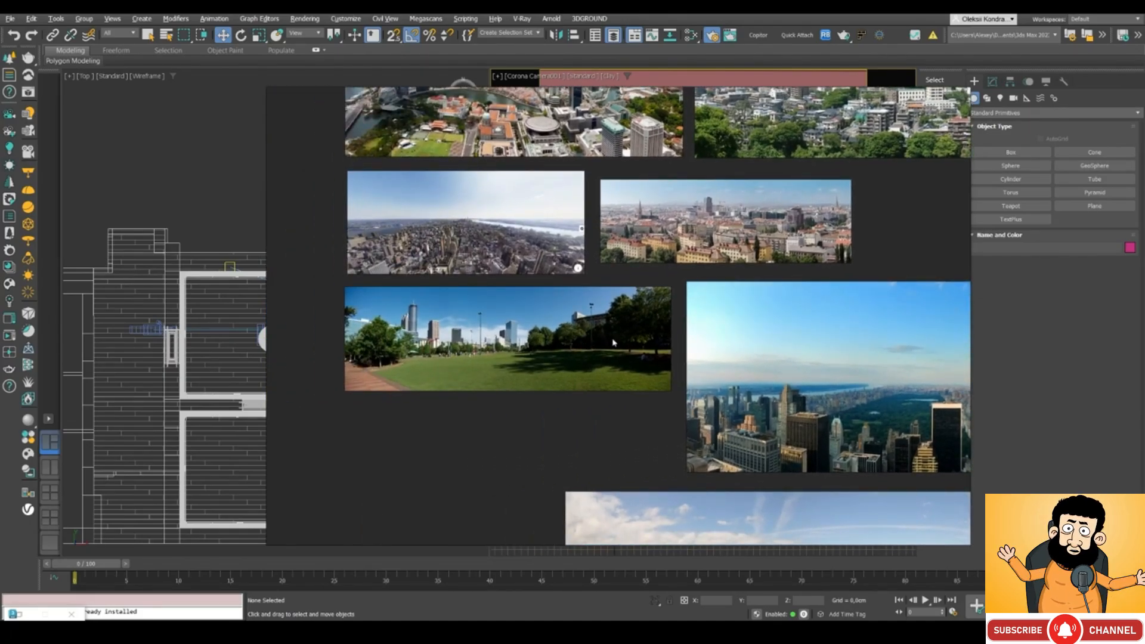
Step: Examine the park panorama closely, checking its lawn, shaded trees and distant buildings
scroll(604, 335, "up", 8)
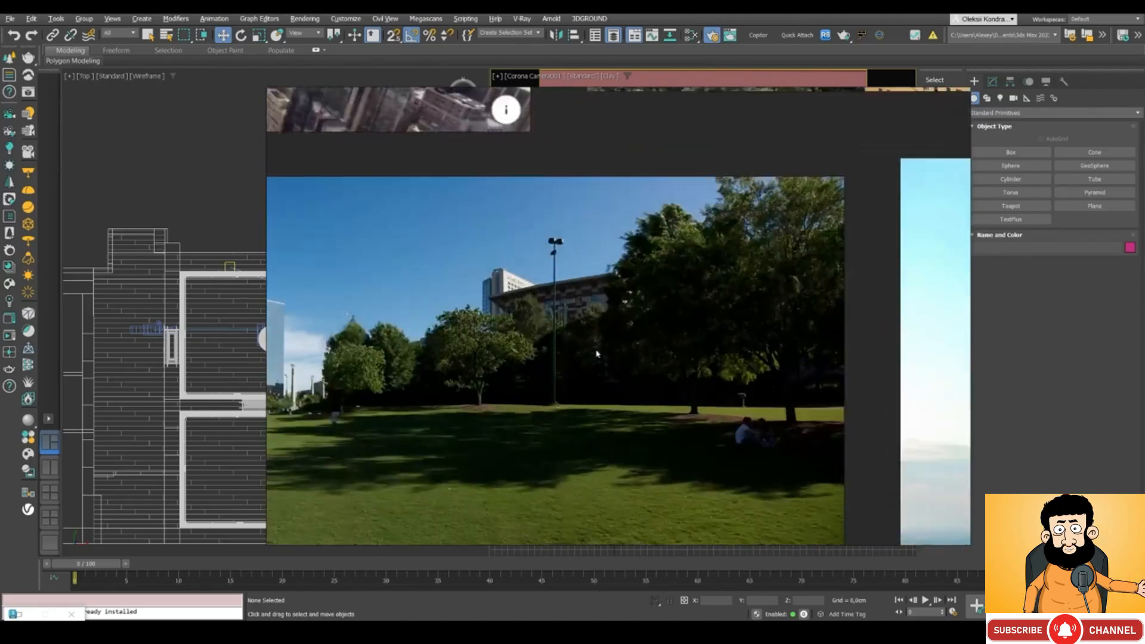
scroll(602, 384, "up", 4)
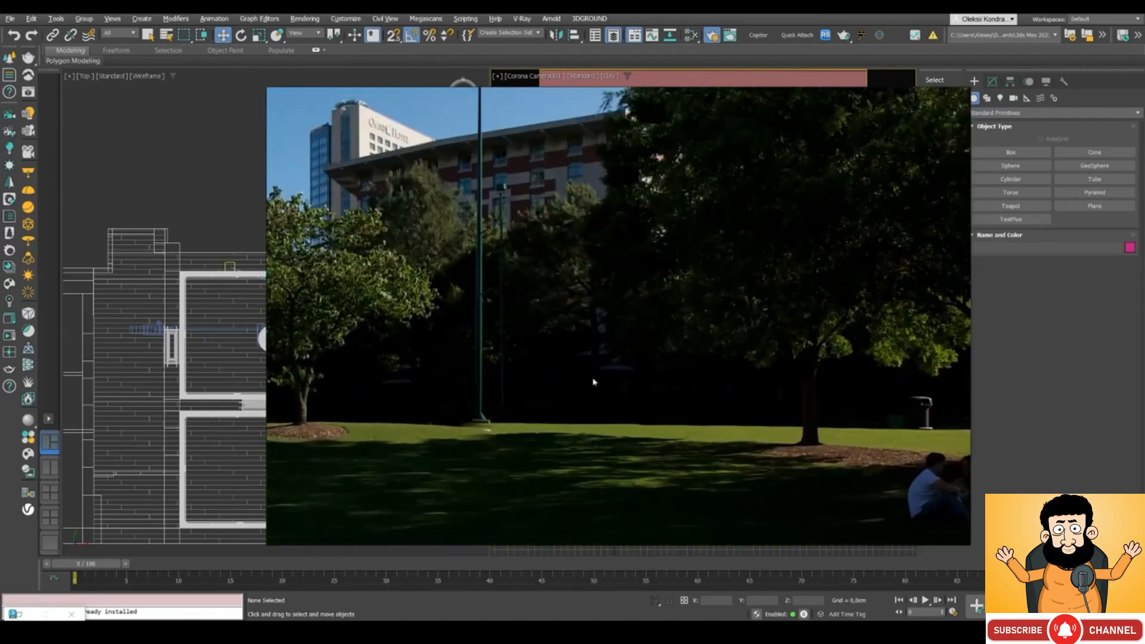
scroll(570, 388, "up", 1)
scroll(590, 369, "down", 10)
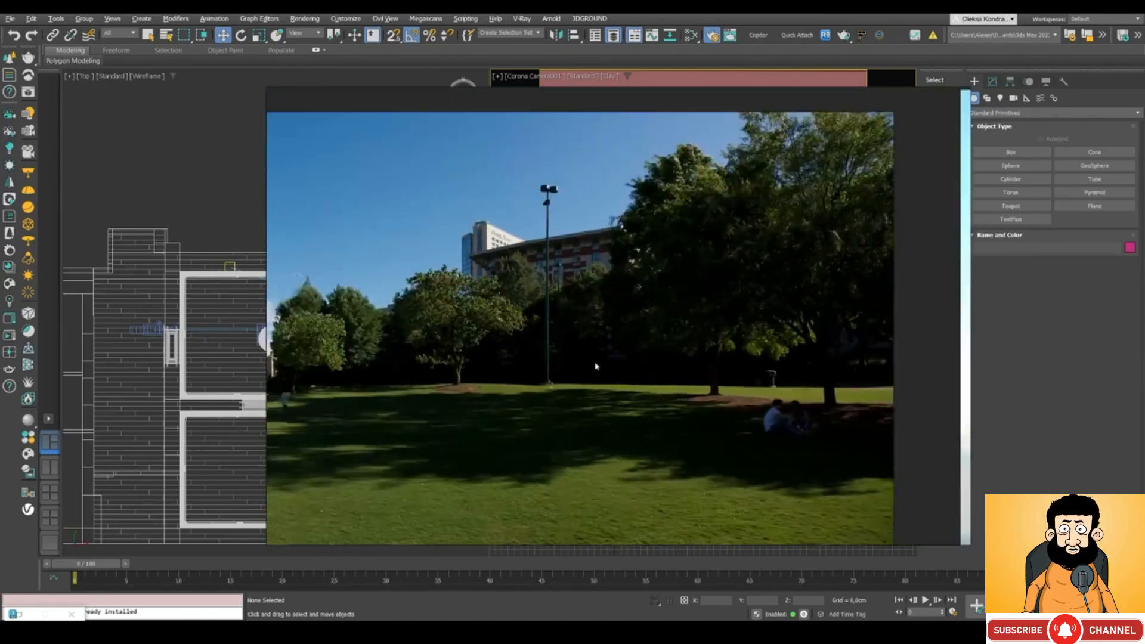
middle_click_drag(566, 332, 666, 354)
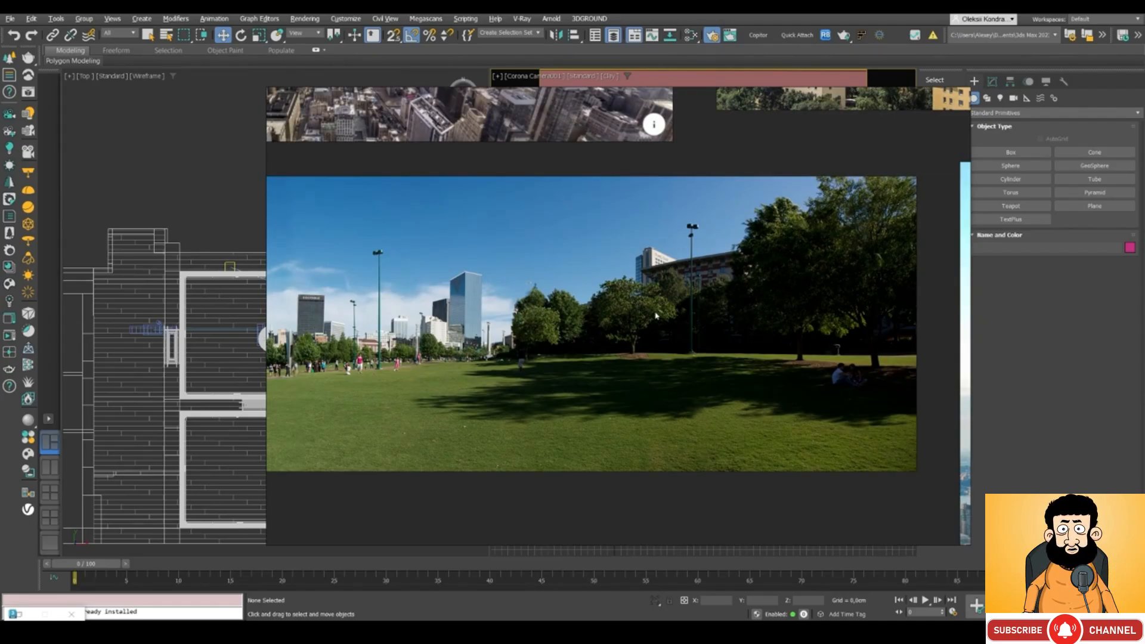
scroll(681, 352, "up", 2)
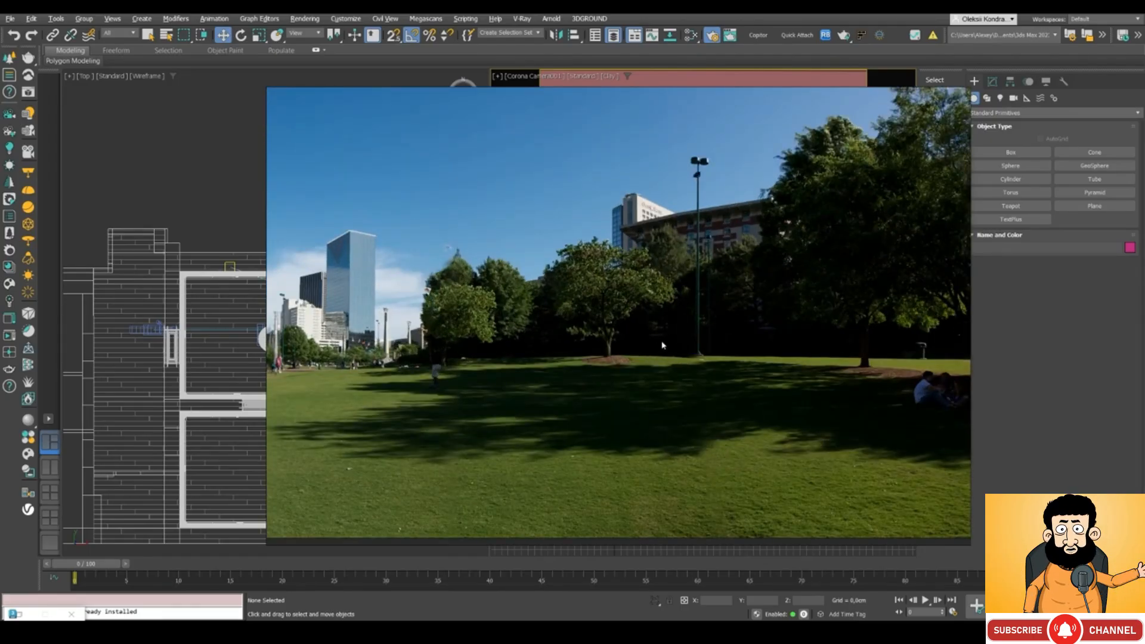
scroll(662, 345, "down", 3)
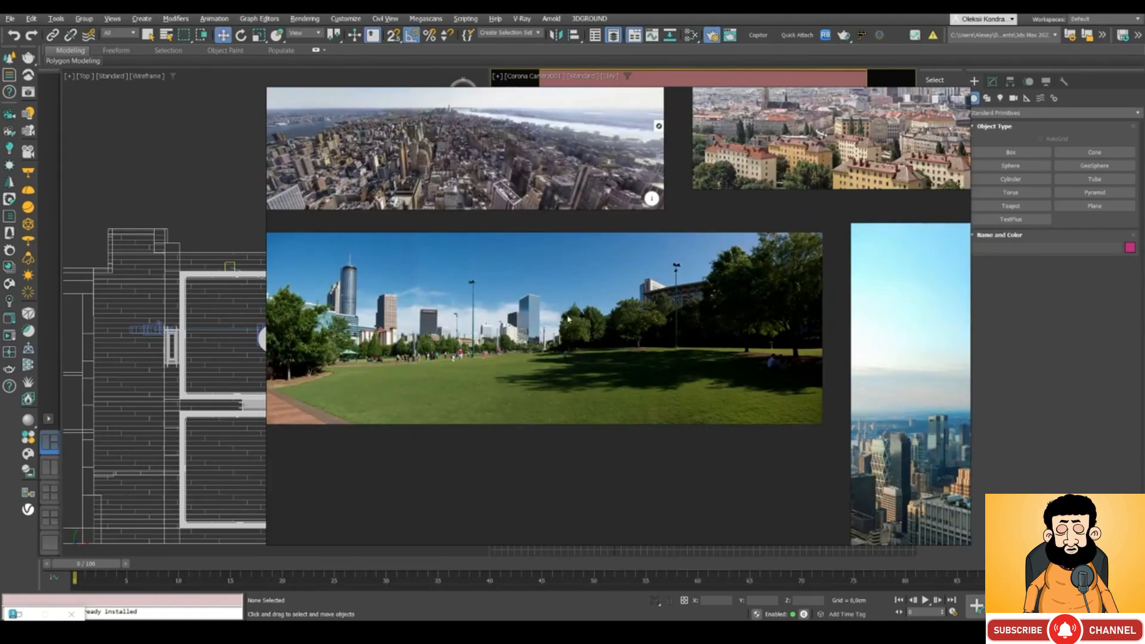
Step: Examine the New York panorama closely, checking the skyscrapers, the large green park and the horizon from its high viewpoint
middle_click_drag(745, 315, 628, 305)
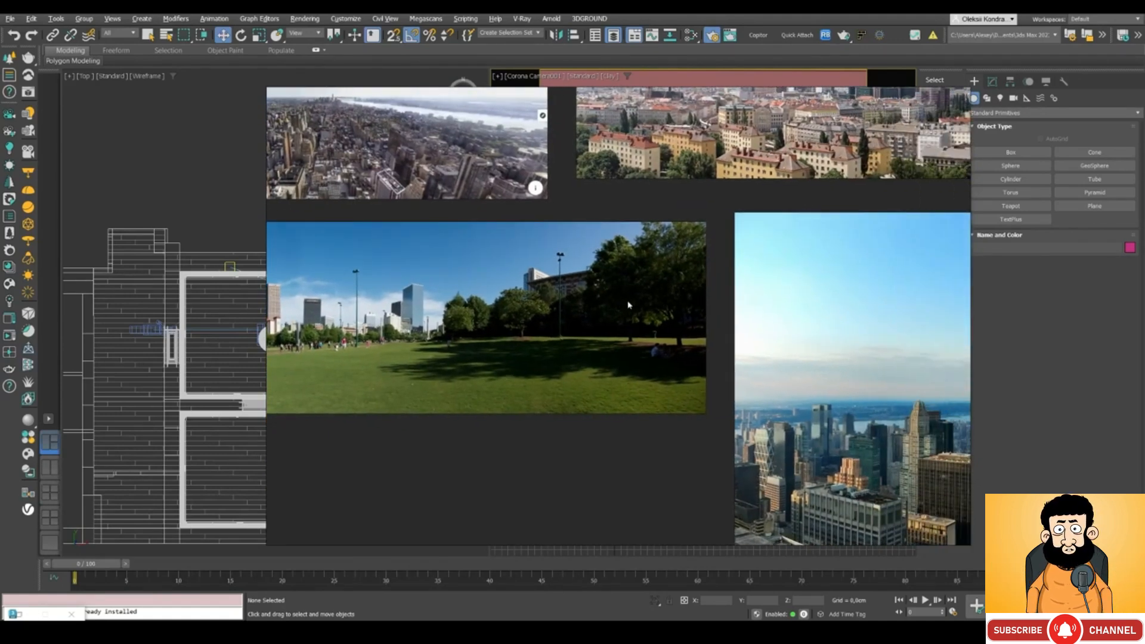
scroll(628, 304, "down", 3)
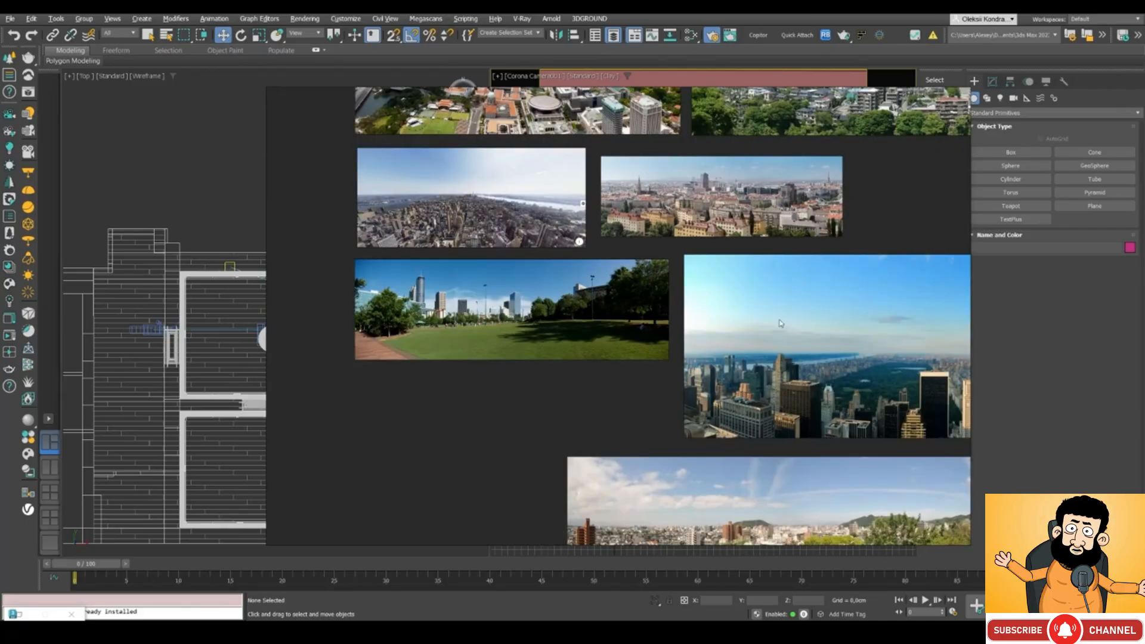
scroll(633, 309, "up", 5)
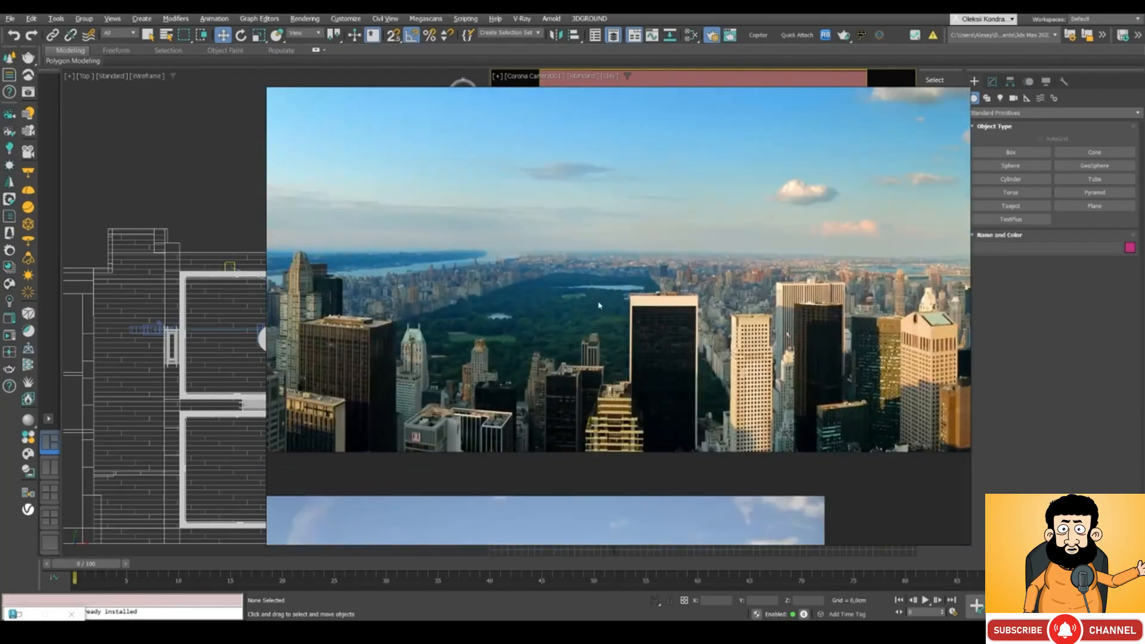
scroll(667, 347, "up", 2)
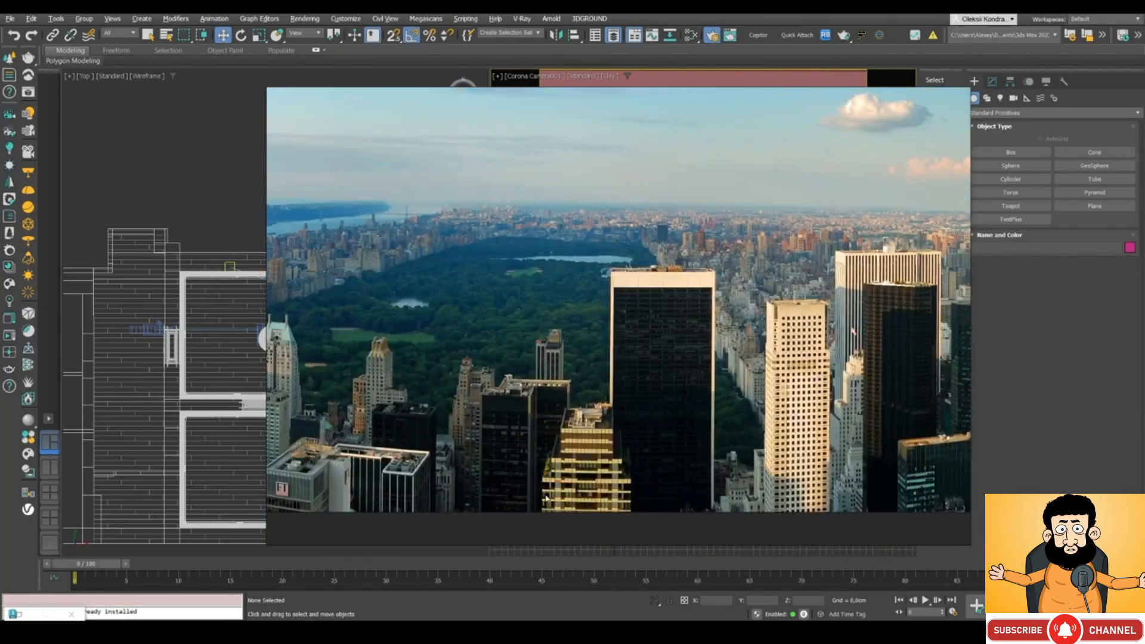
scroll(418, 425, "up", 2)
scroll(462, 406, "down", 1)
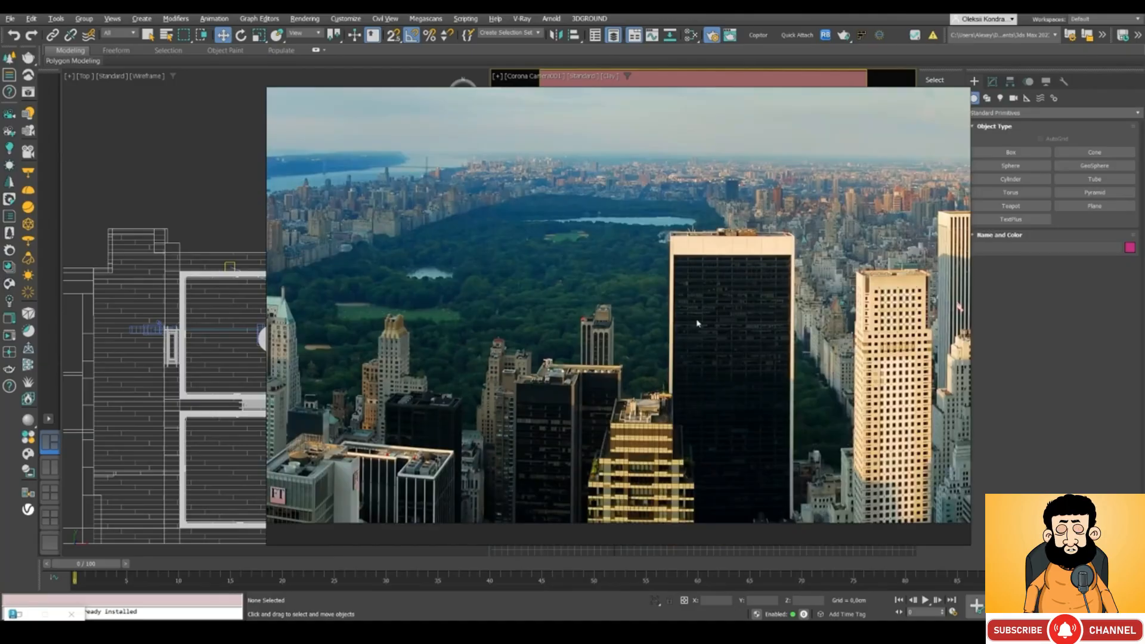
scroll(715, 286, "down", 1)
scroll(729, 263, "down", 2)
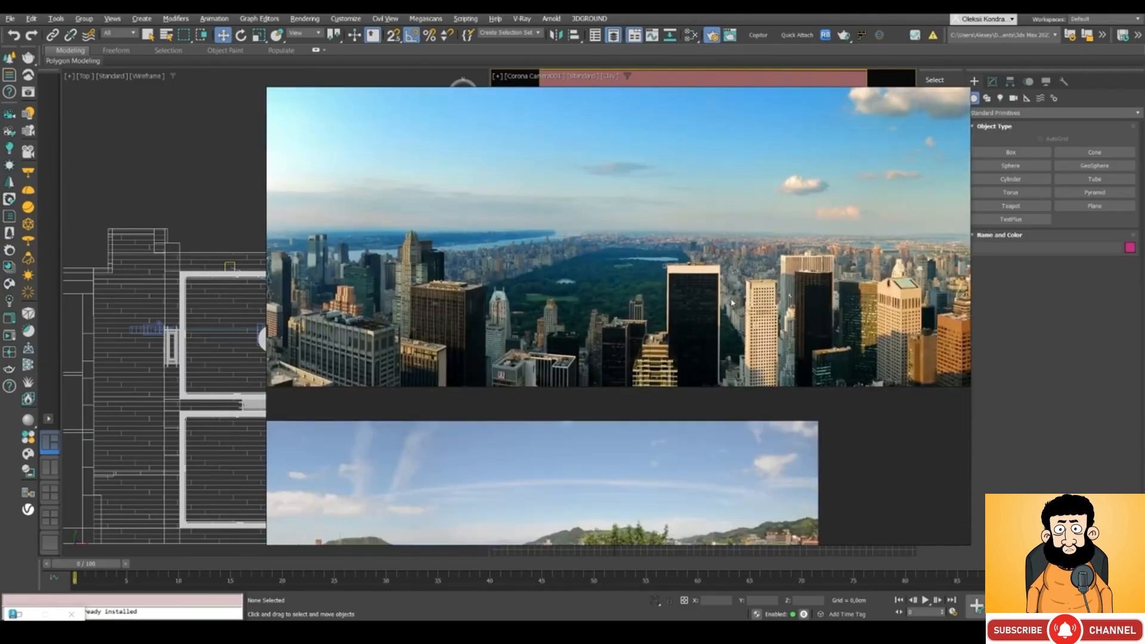
middle_click_drag(733, 303, 708, 267)
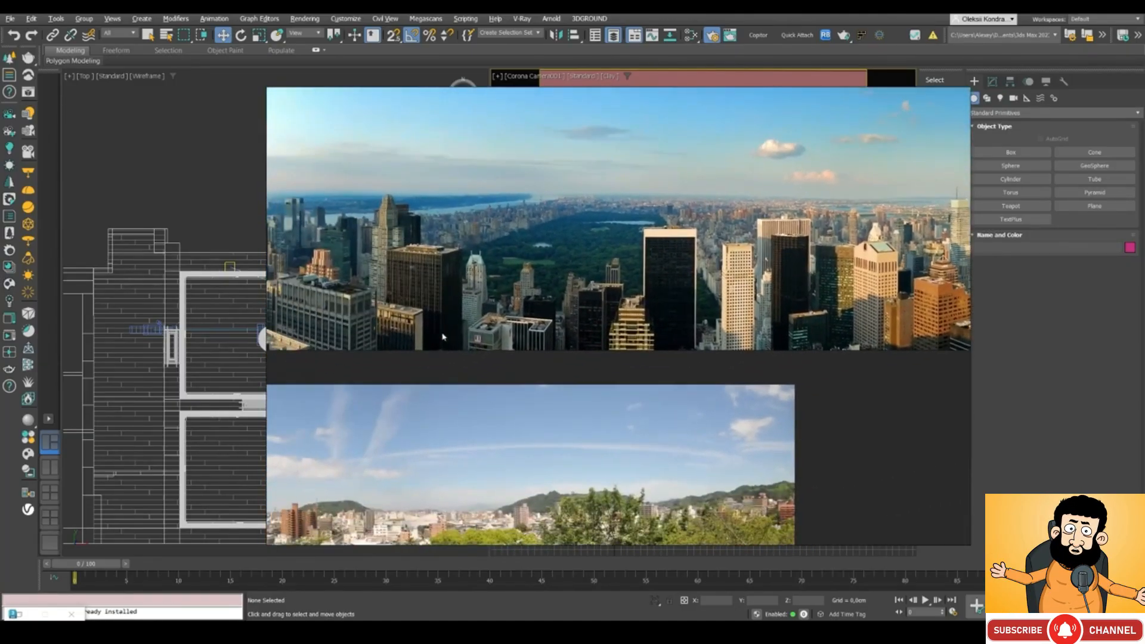
middle_click_drag(396, 349, 508, 408)
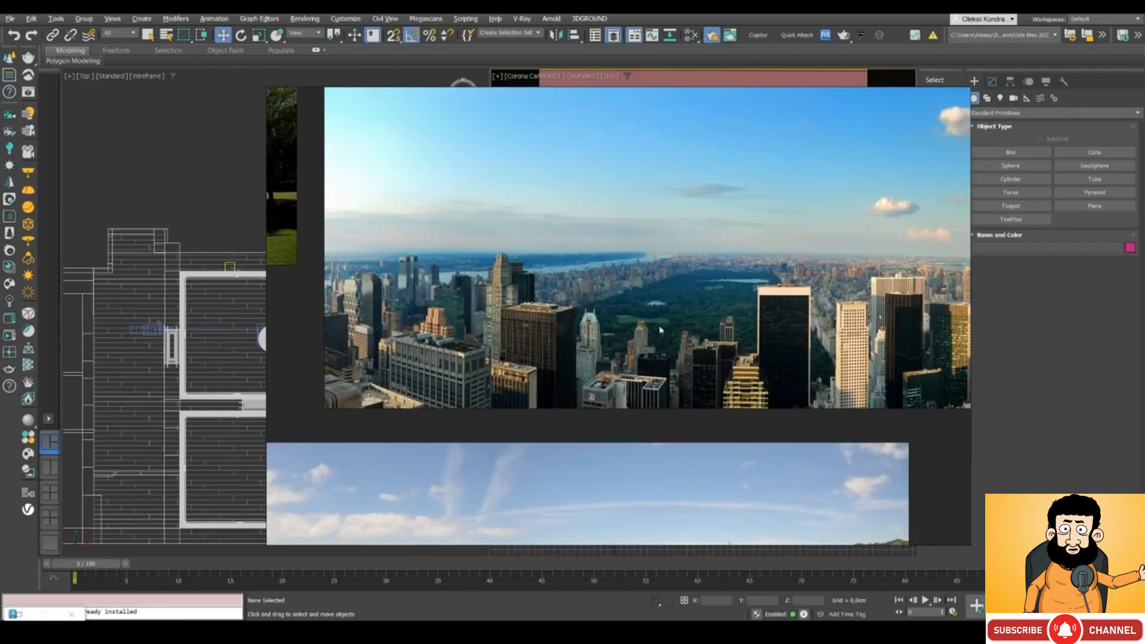
scroll(660, 329, "up", 2)
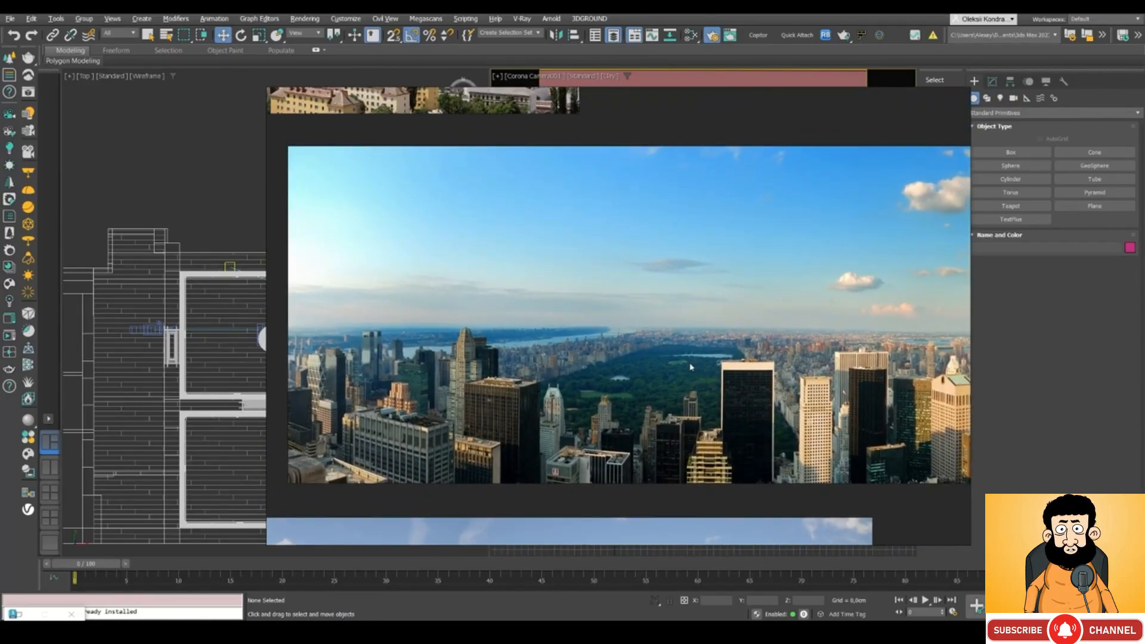
scroll(691, 366, "down", 3)
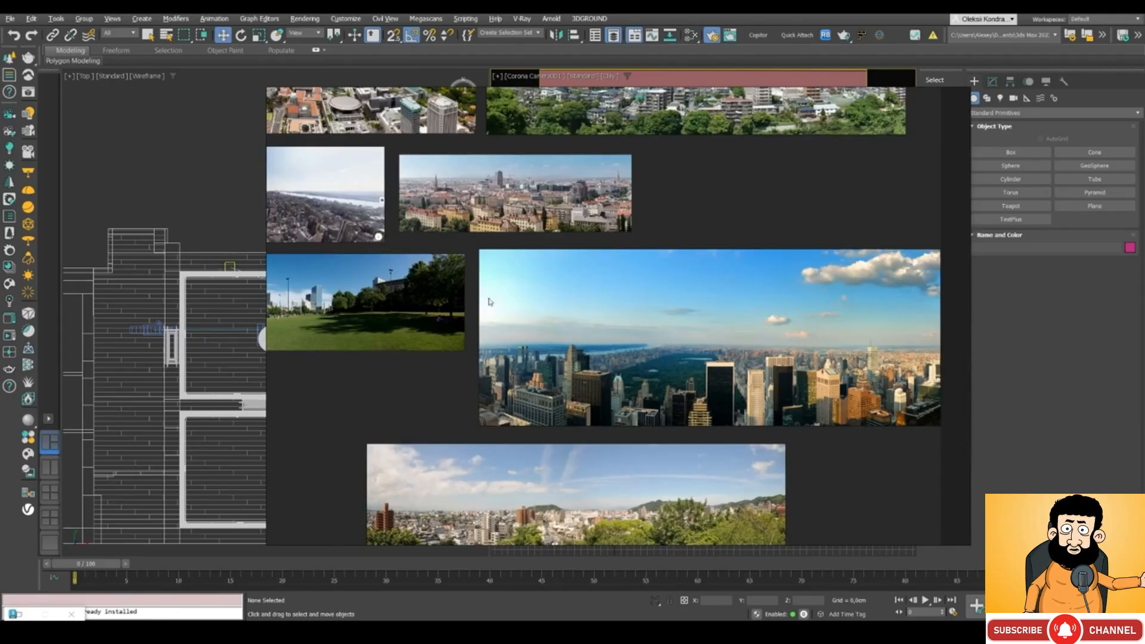
Step: Compare the whole collection of city and park panoramas again as window backgrounds, returning to the New York skyline
scroll(487, 295, "up", 2)
middle_click_drag(458, 359, 574, 346)
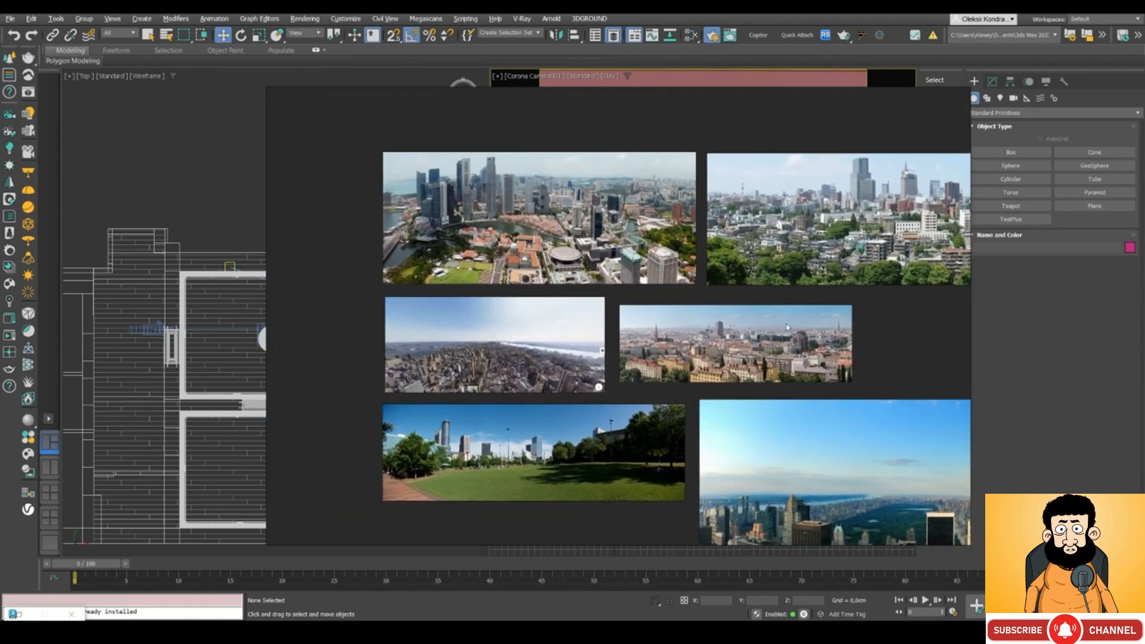
middle_click_drag(800, 371, 508, 257)
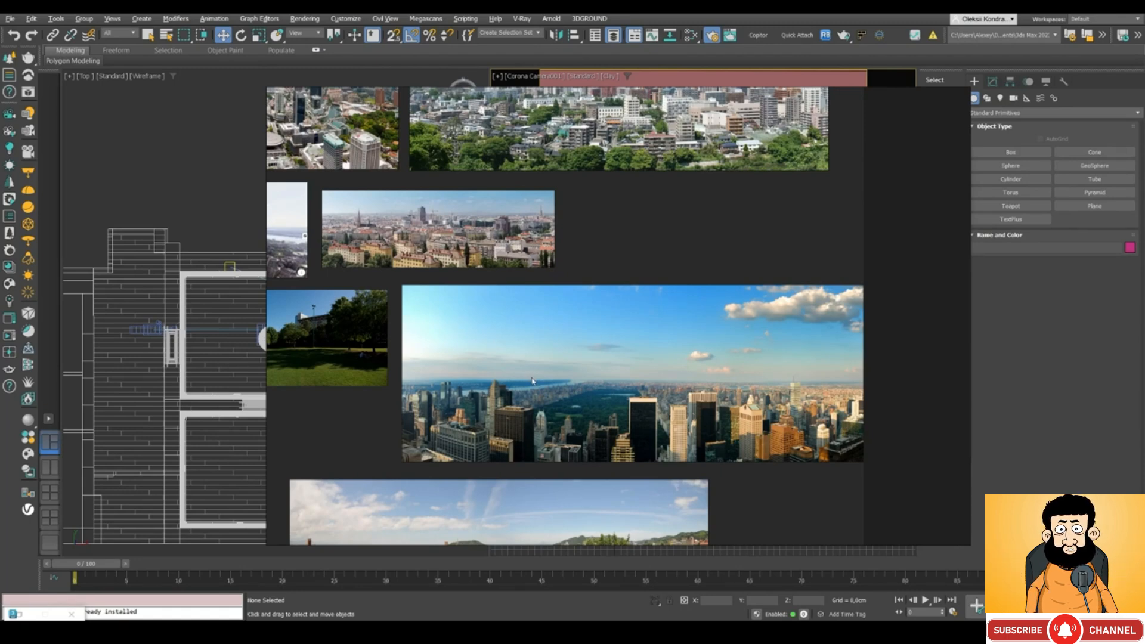
middle_click_drag(532, 379, 629, 238)
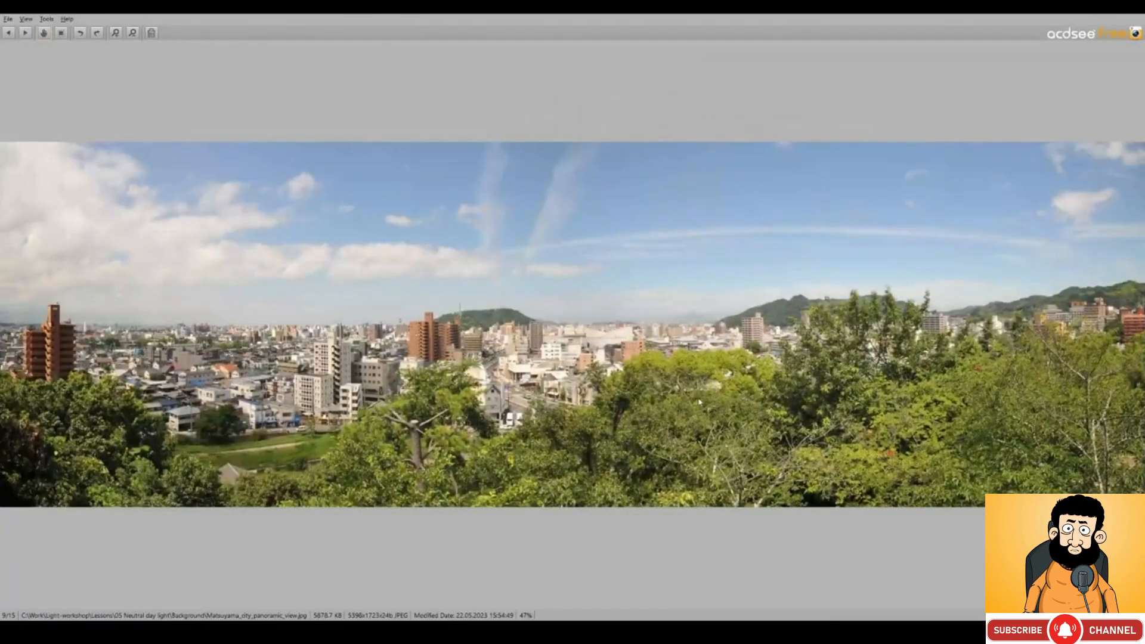
Step: In ACDSee, compare the Matsuyama, New York and overcast high-rise skyline panoramas at full width
scroll(700, 402, "down", 2)
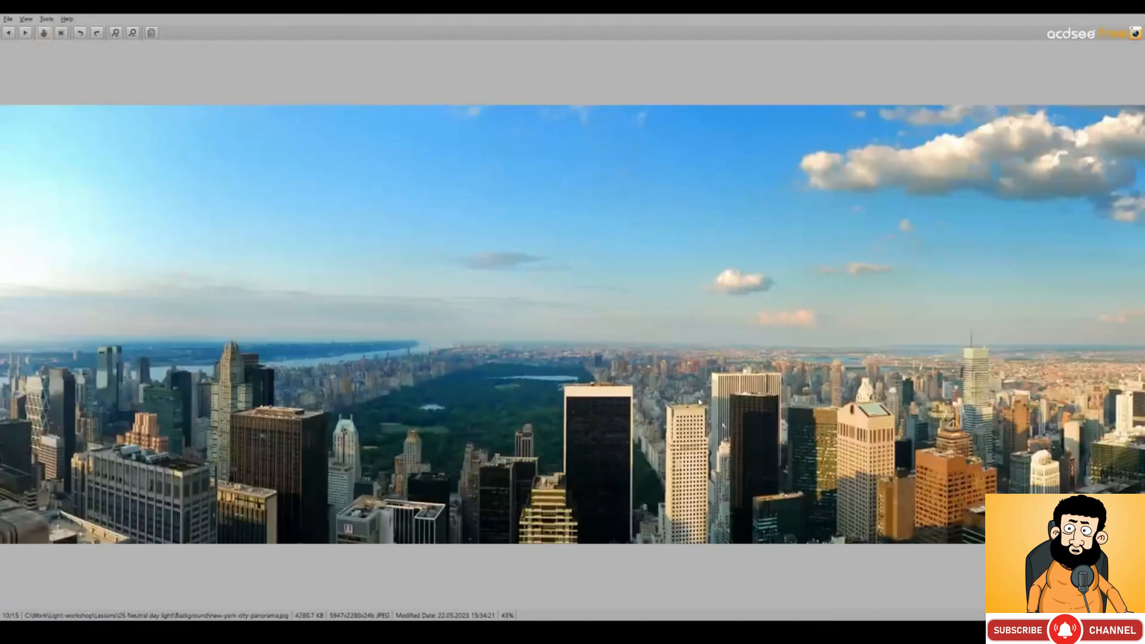
scroll(699, 402, "up", 3)
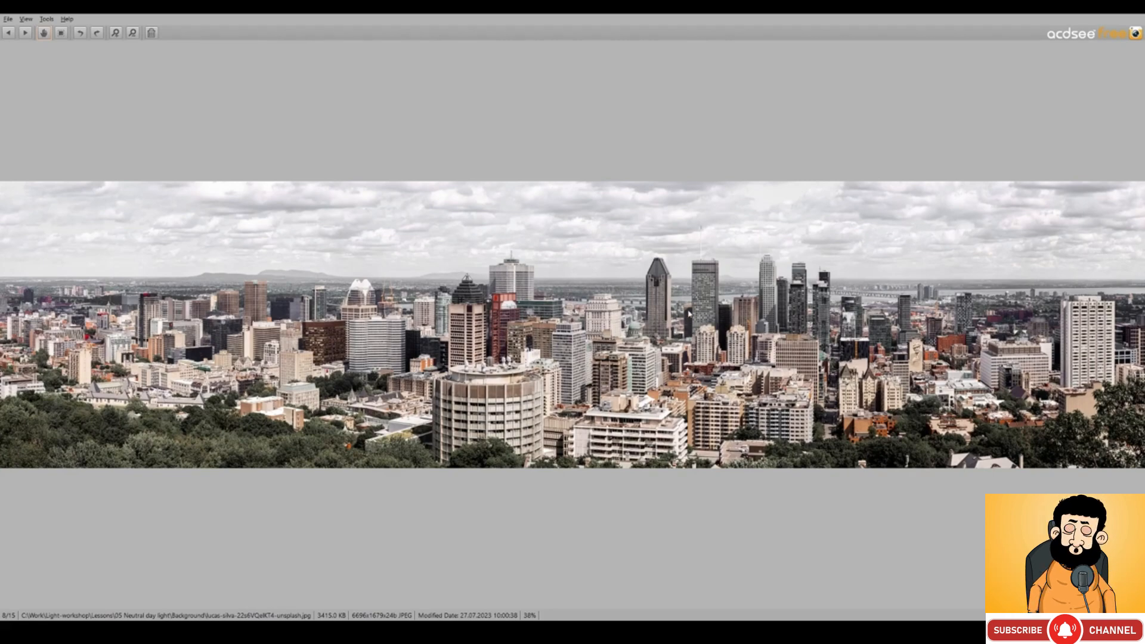
key("Right")
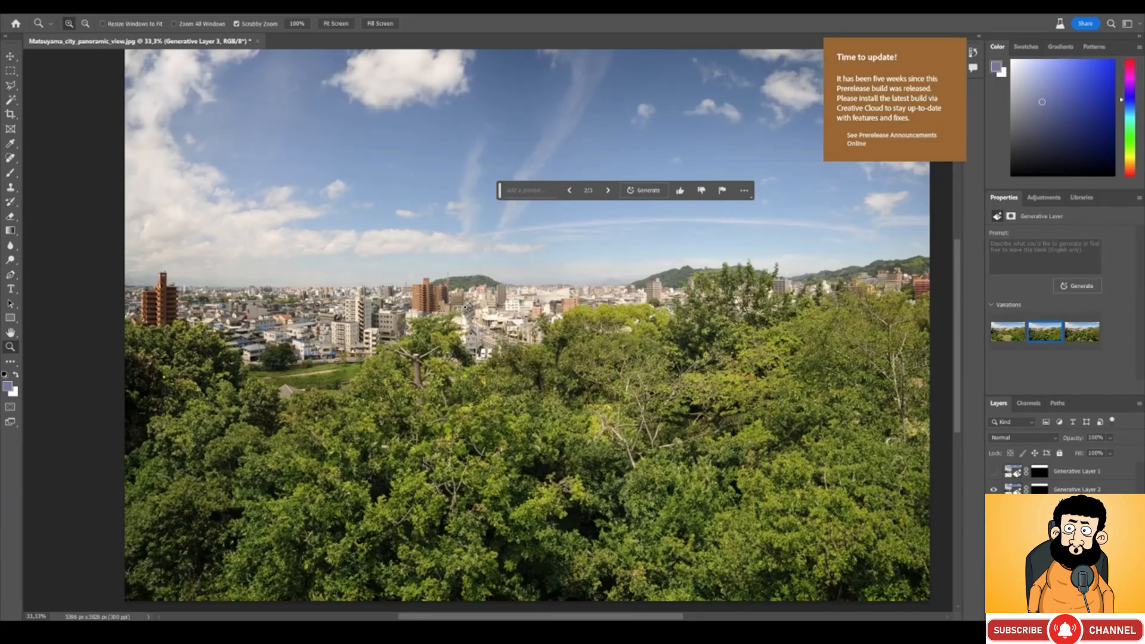
Step: In Photoshop, view the whole Matsuyama panorama with its generatively extended sky and trees
left_click(467, 291, "alt")
left_click(471, 286, "alt")
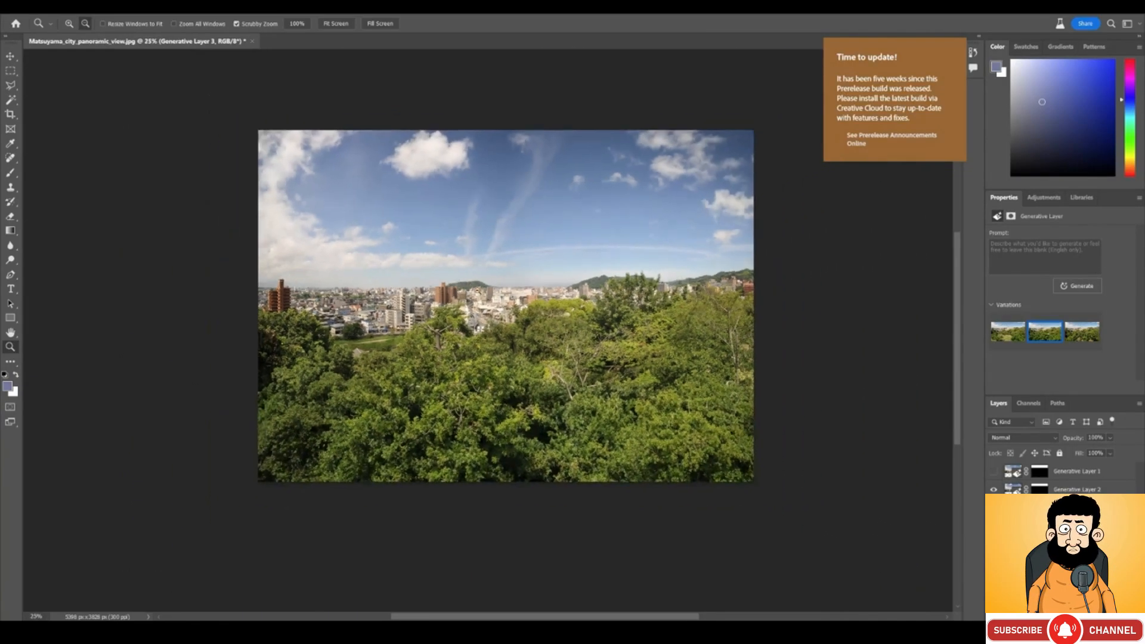
left_click(471, 287, "alt")
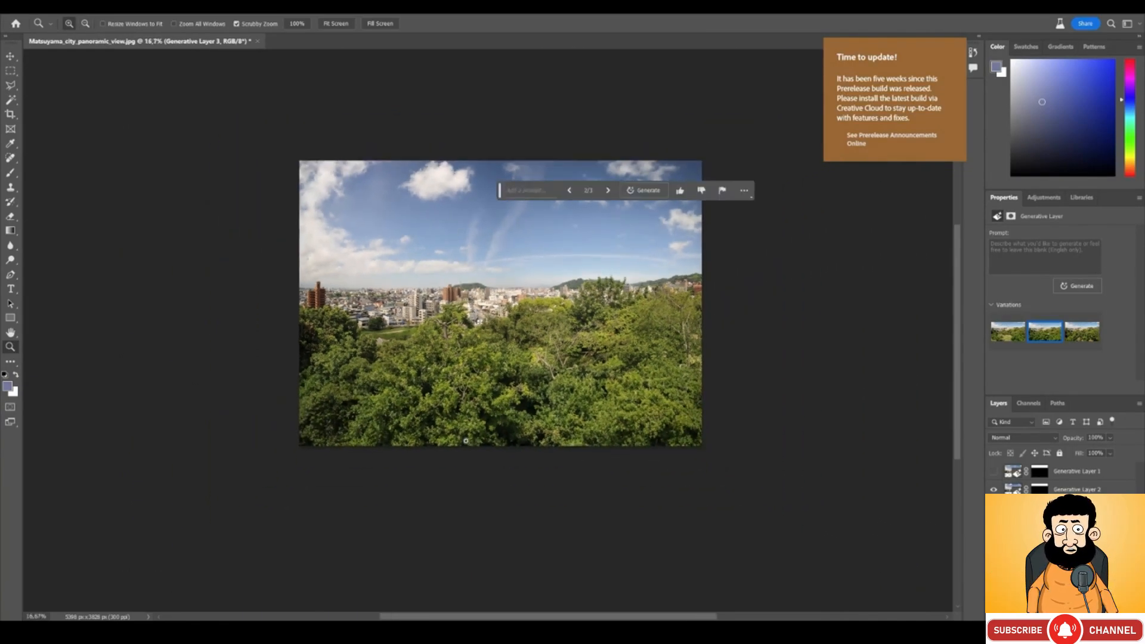
left_click(433, 267)
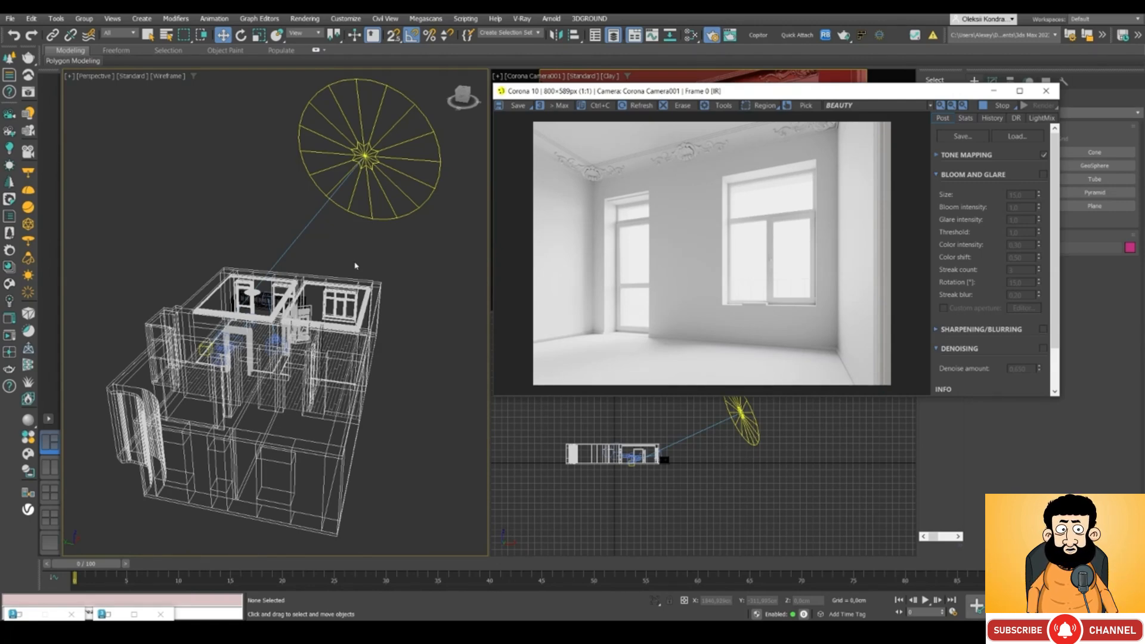
Step: In 3ds Max, show the apartment in the Top view and examine the space outside its windows
key("u")
key("t")
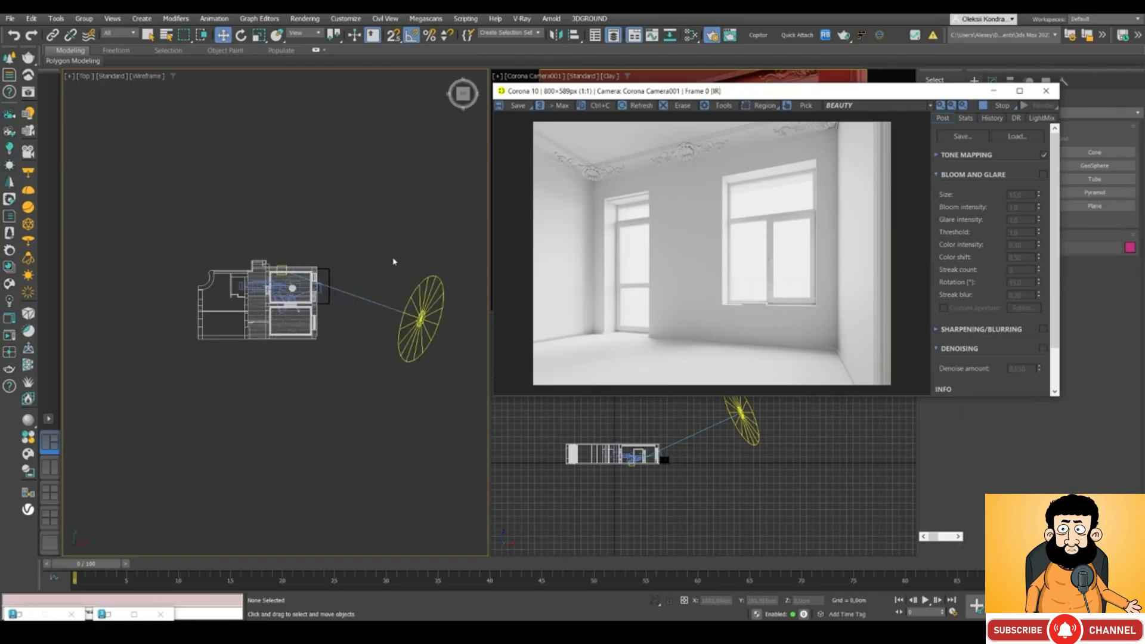
scroll(348, 256, "up", 3)
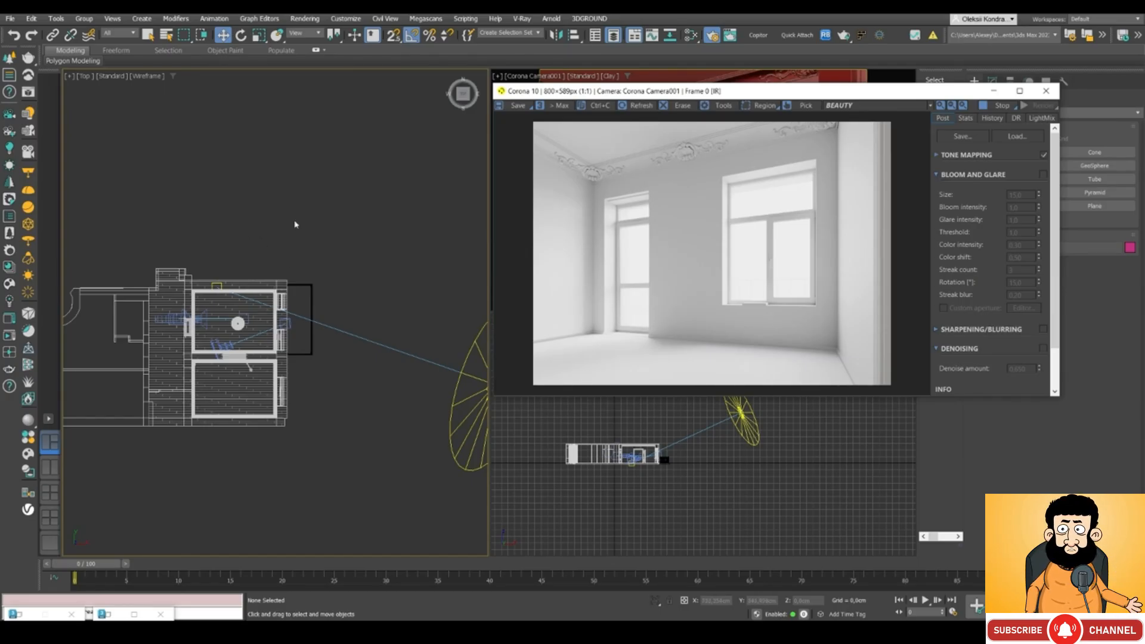
middle_click_drag(253, 229, 373, 241)
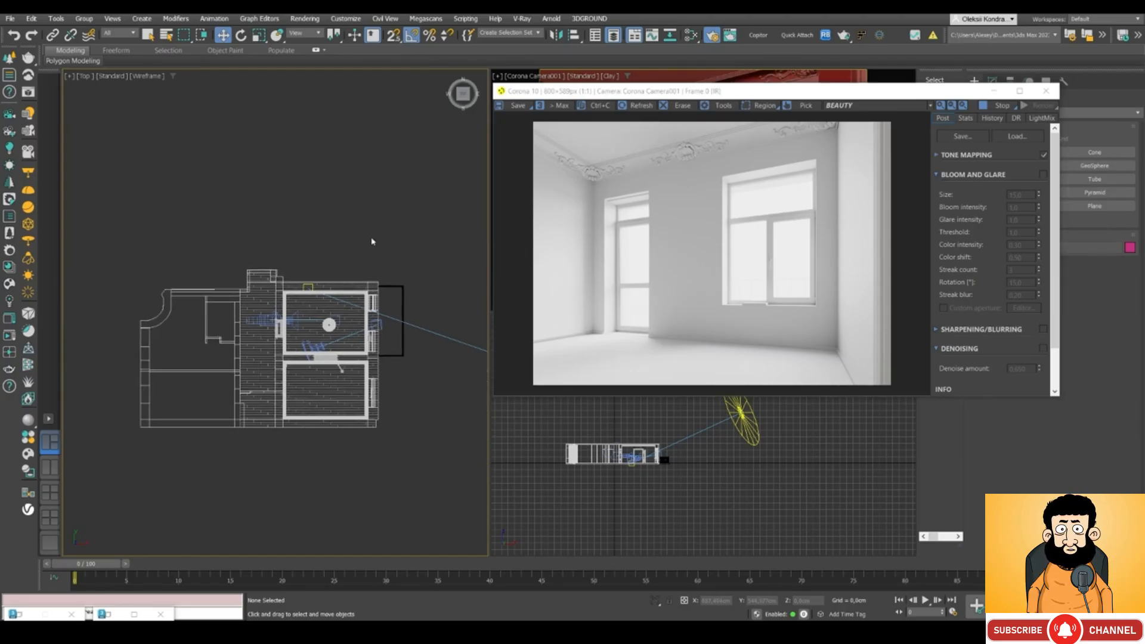
scroll(384, 226, "down", 2)
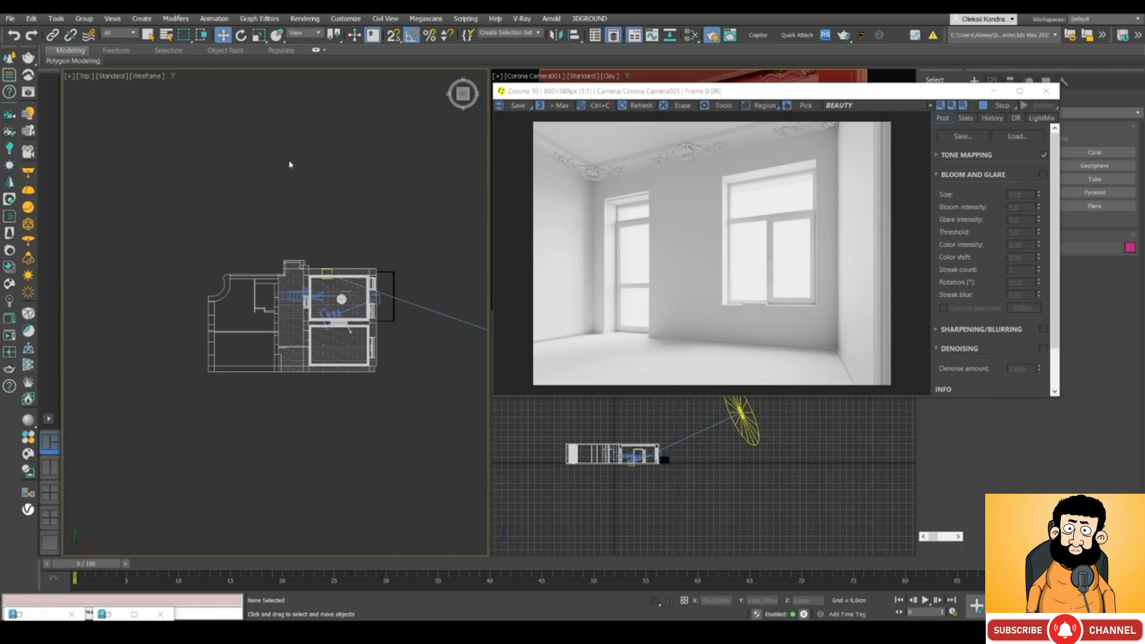
middle_click_drag(380, 174, 358, 176)
scroll(358, 272, "up", 2)
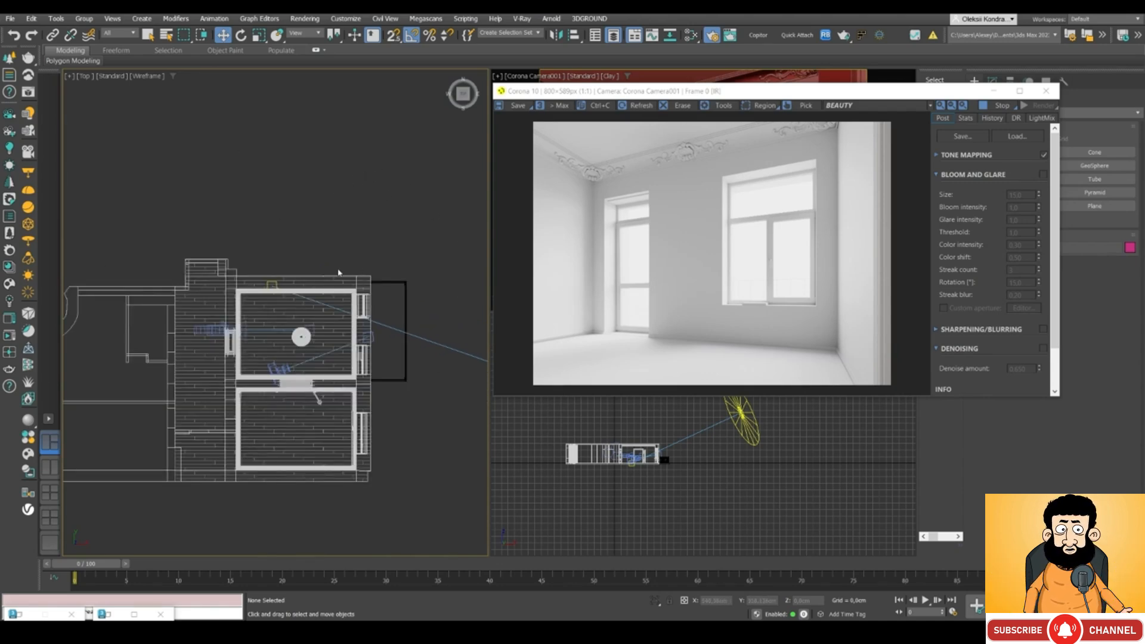
scroll(355, 268, "down", 1)
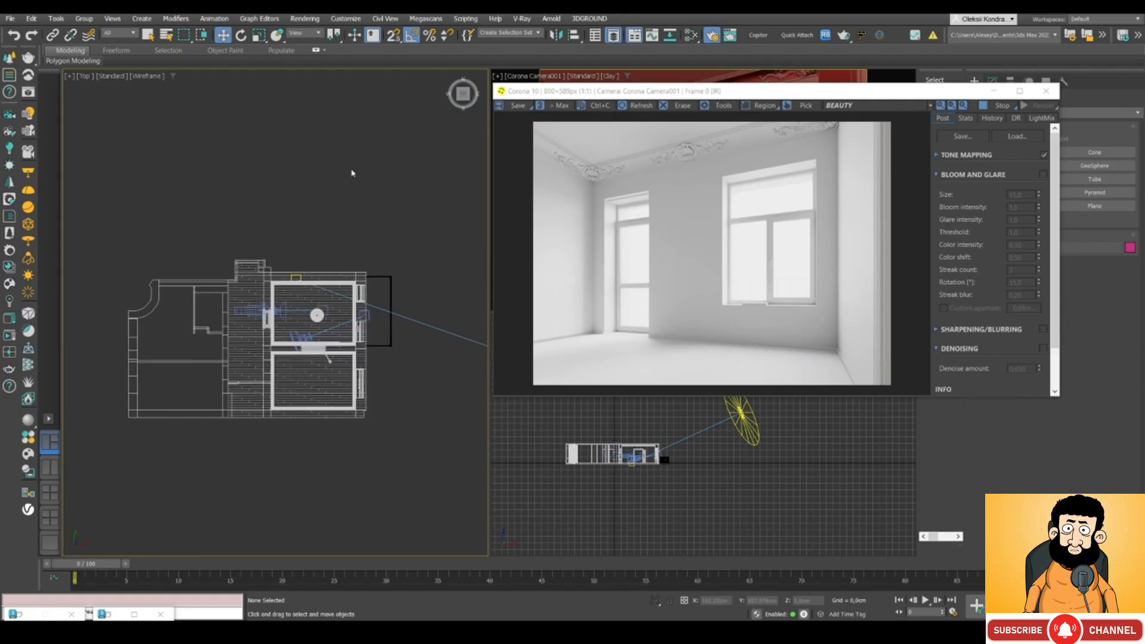
Step: Draw a vertical background plane about 1575 by 866 cm in the Left view, extending beyond the building's outline
key("l")
left_click_drag(844, 93, 805, 131)
left_click(1095, 206)
left_click_drag(176, 240, 366, 346)
key("w")
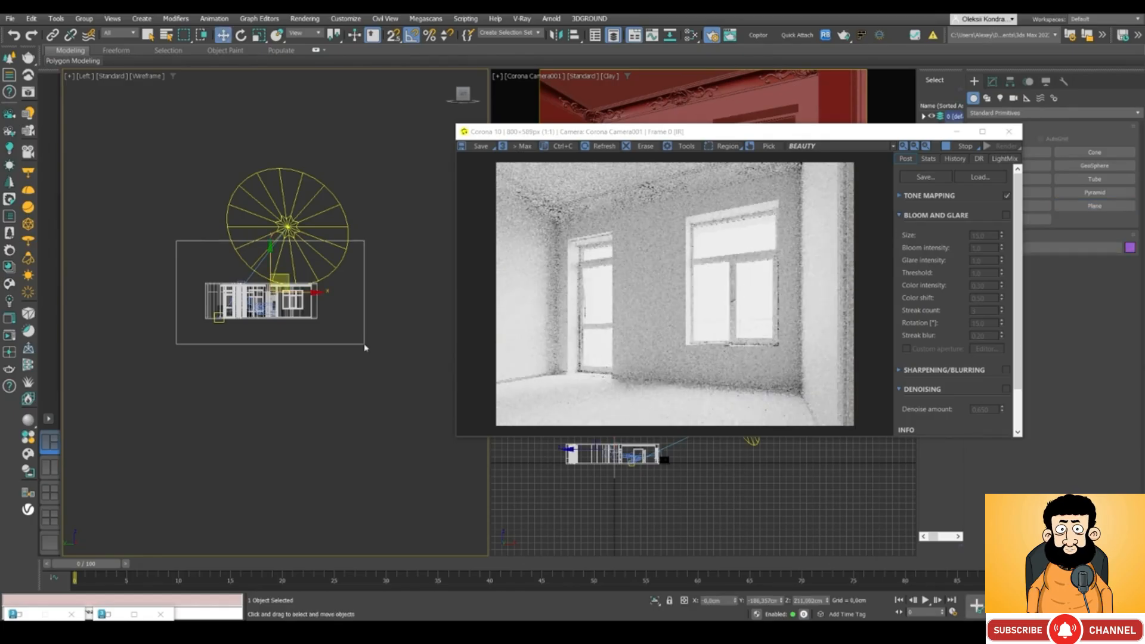
Step: In the Top view, move the plane outside the building in front of the windows, at about X 1114 cm, Y -53 cm
key("t")
middle_click_drag(285, 353, 244, 355)
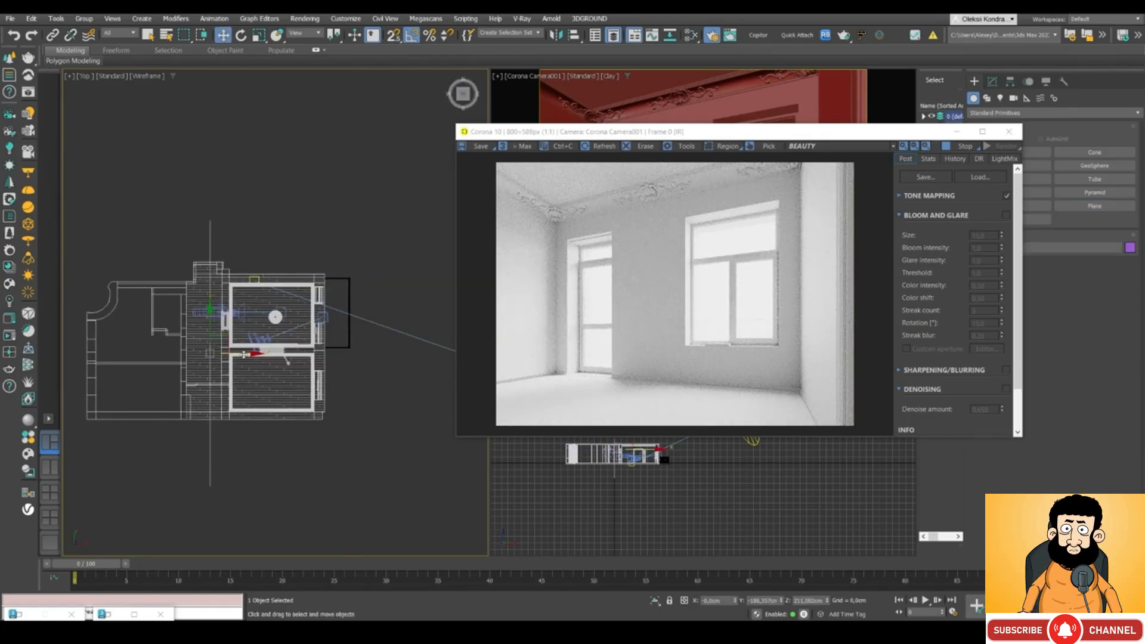
left_click_drag(248, 353, 409, 320)
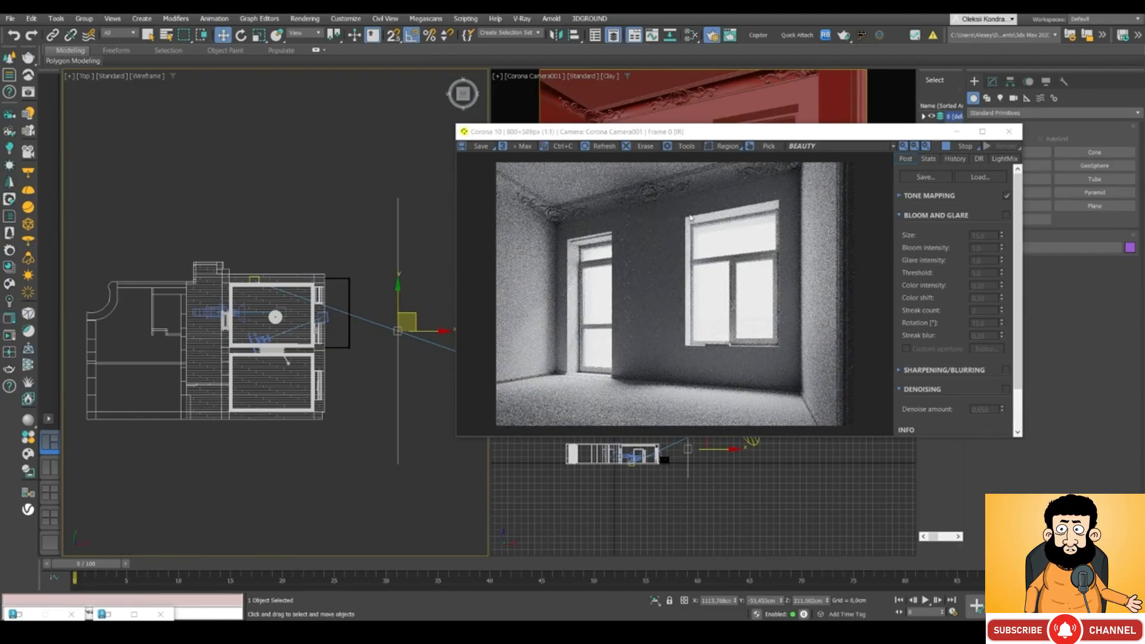
middle_click_drag(444, 230, 372, 223)
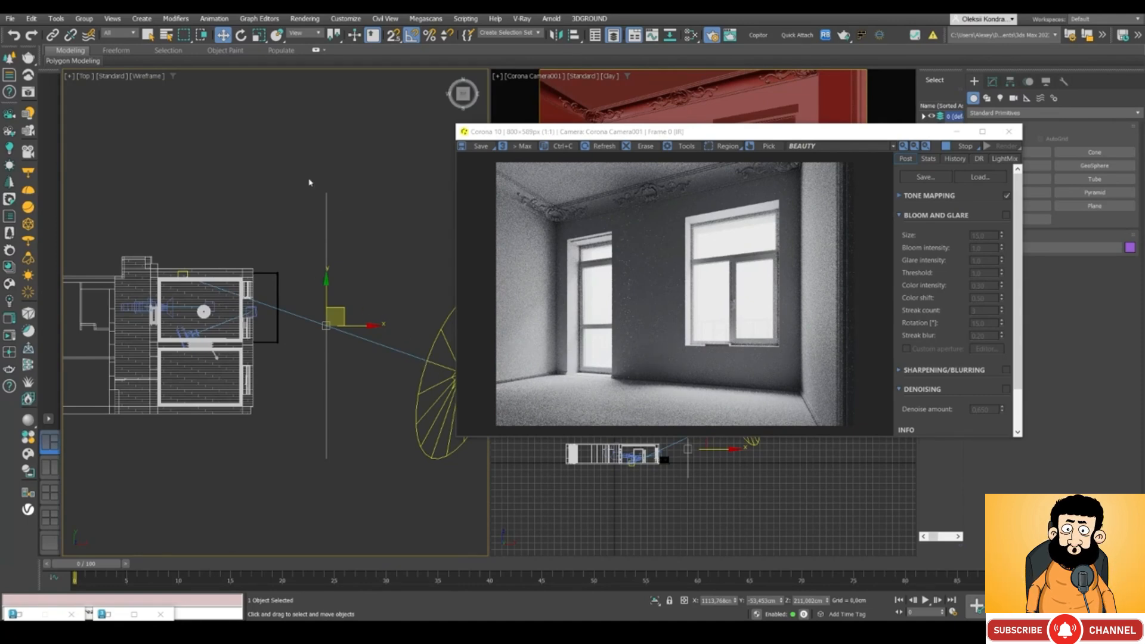
left_click_drag(560, 132, 528, 123)
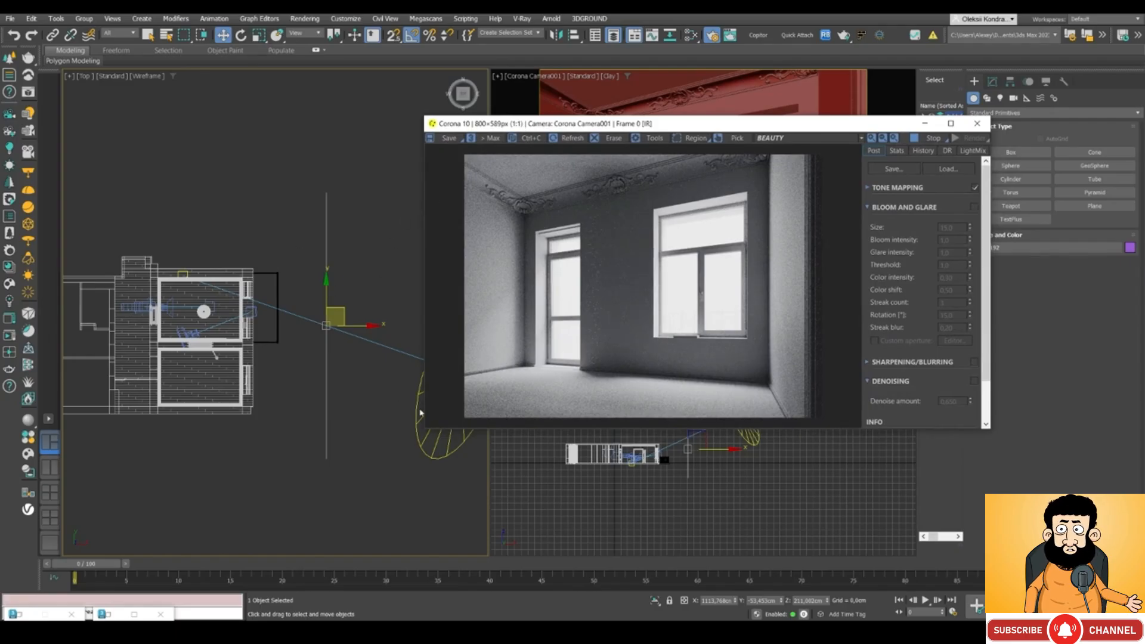
left_click_drag(483, 129, 504, 131)
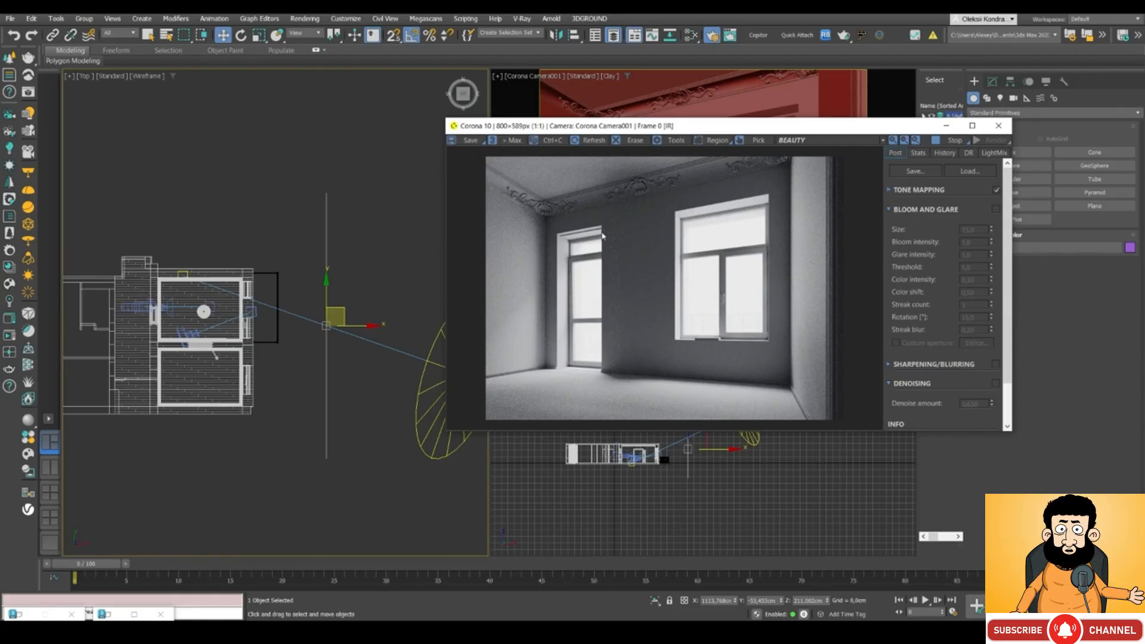
Step: Turn off Cast Shadows in the background plane's object properties
right_click(332, 285)
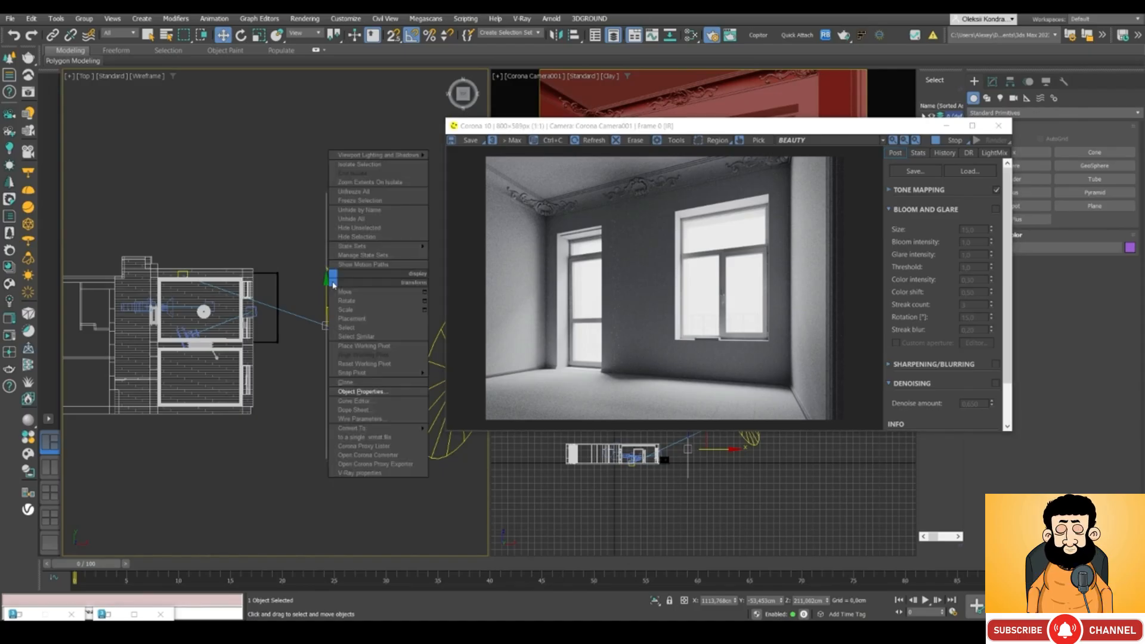
left_click(356, 392)
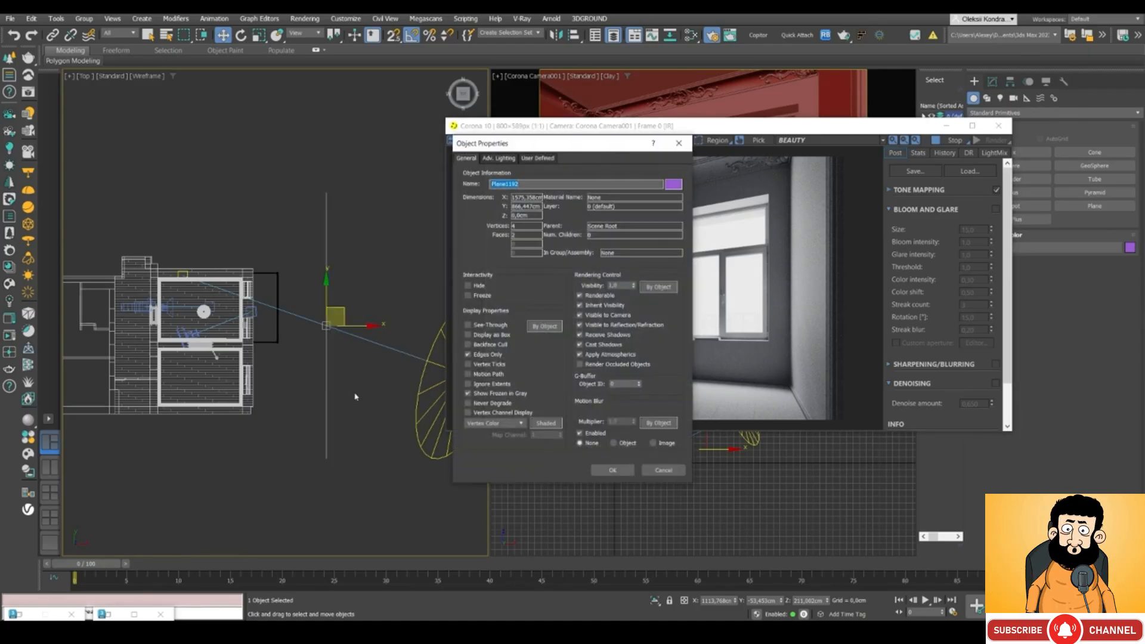
left_click(580, 345)
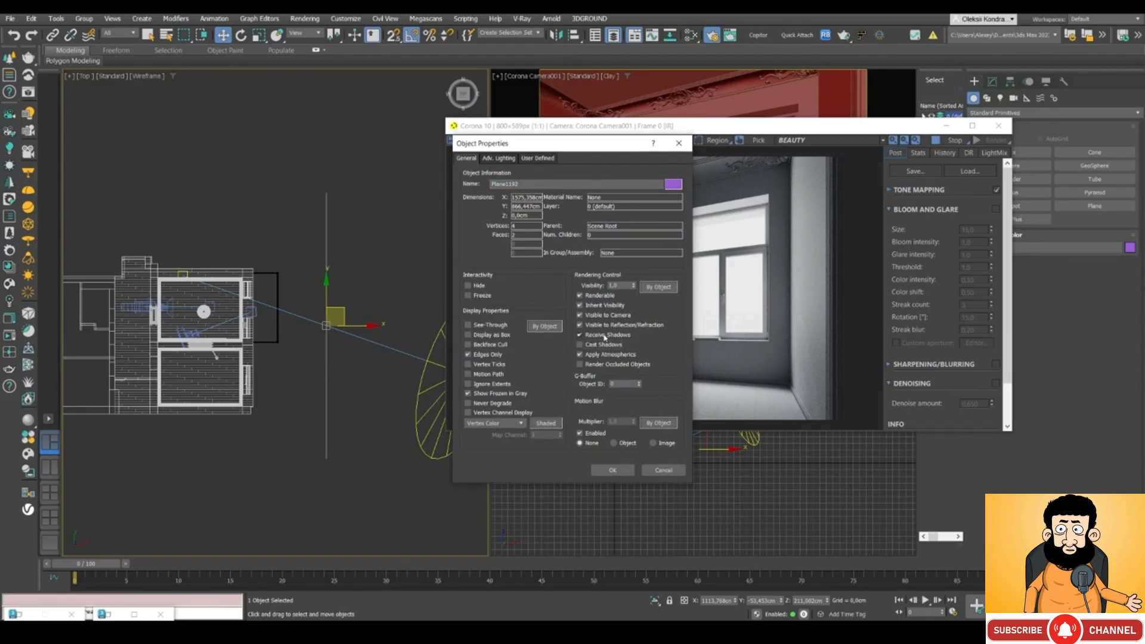
left_click(615, 470)
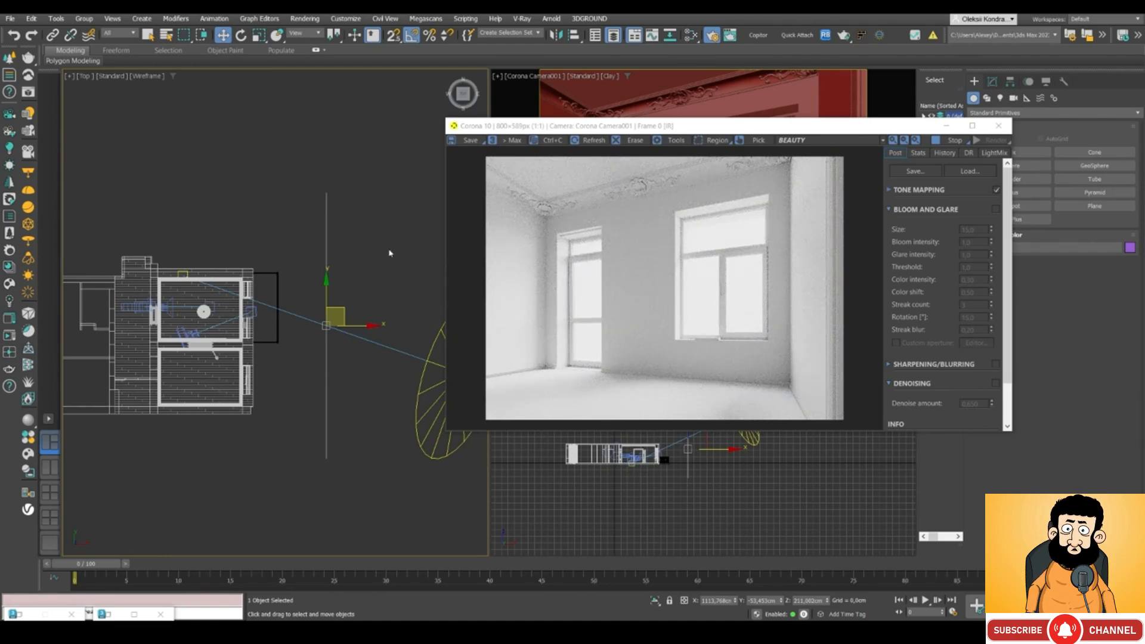
Step: Show the scene in the Perspective view from an angle that reveals the whole background plane behind the apartment
left_click_drag(579, 128, 565, 120)
key("p")
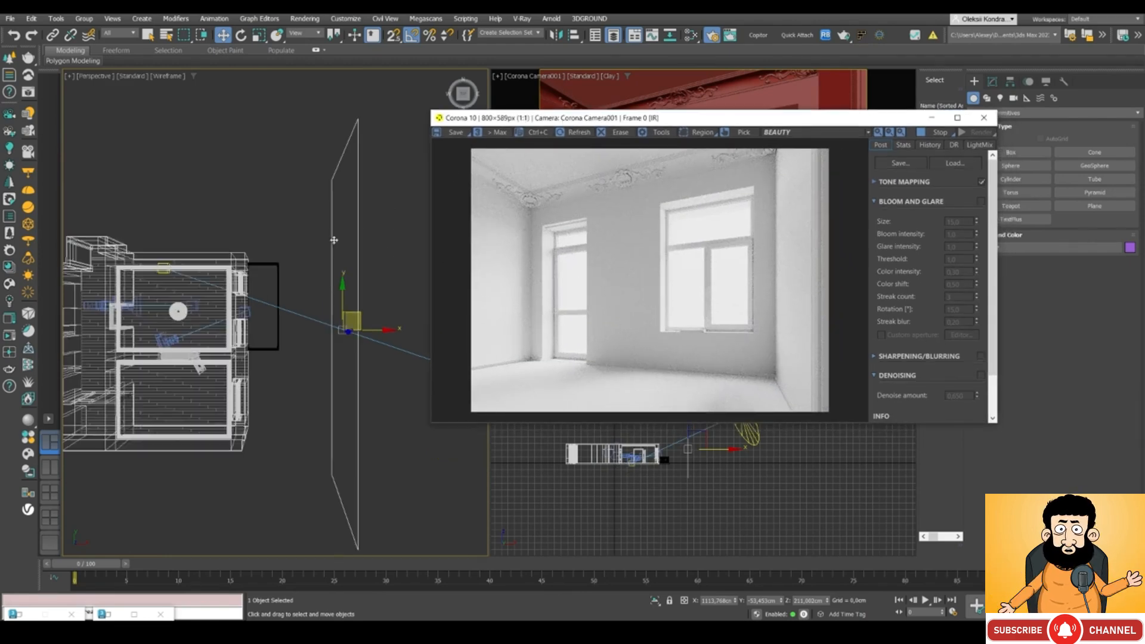
middle_click_drag(321, 281, 272, 285, "alt")
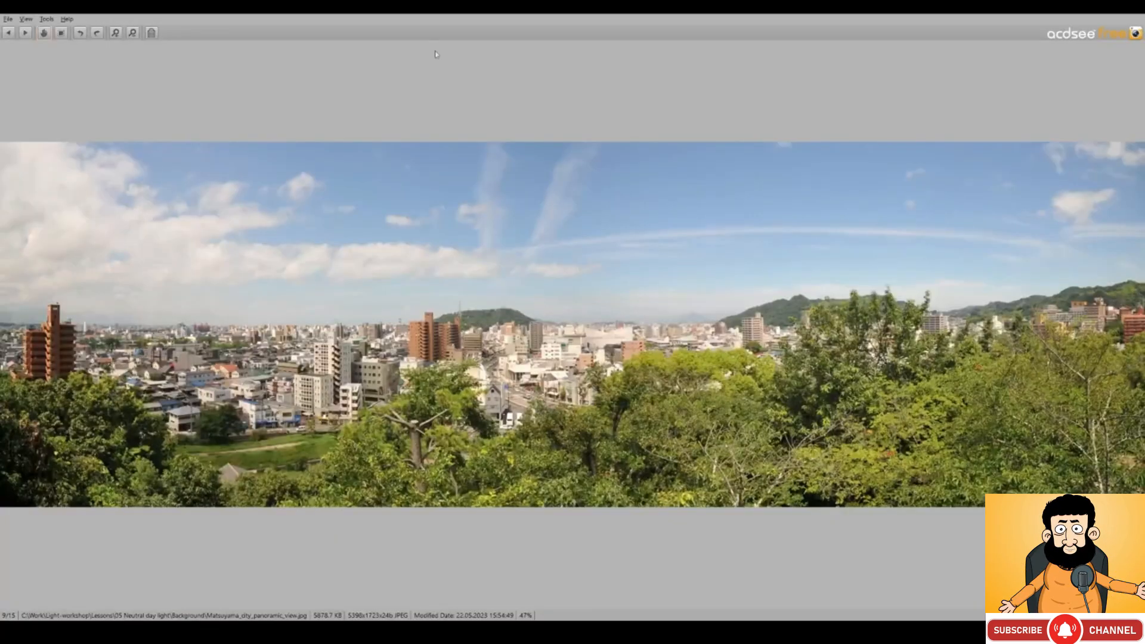
Step: Switch to ACDSee and check the pixel dimensions of the Matsuyama_city_panoramic_view image, clearing the open windows from the scene
left_click_drag(440, 7, 481, 17)
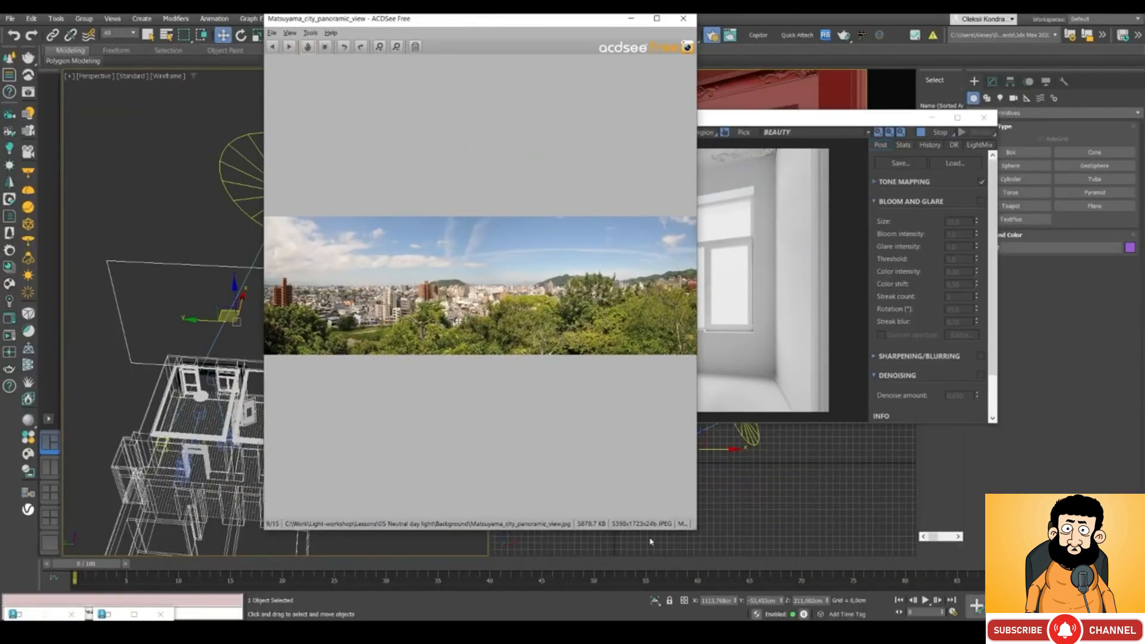
left_click_drag(700, 528, 758, 496)
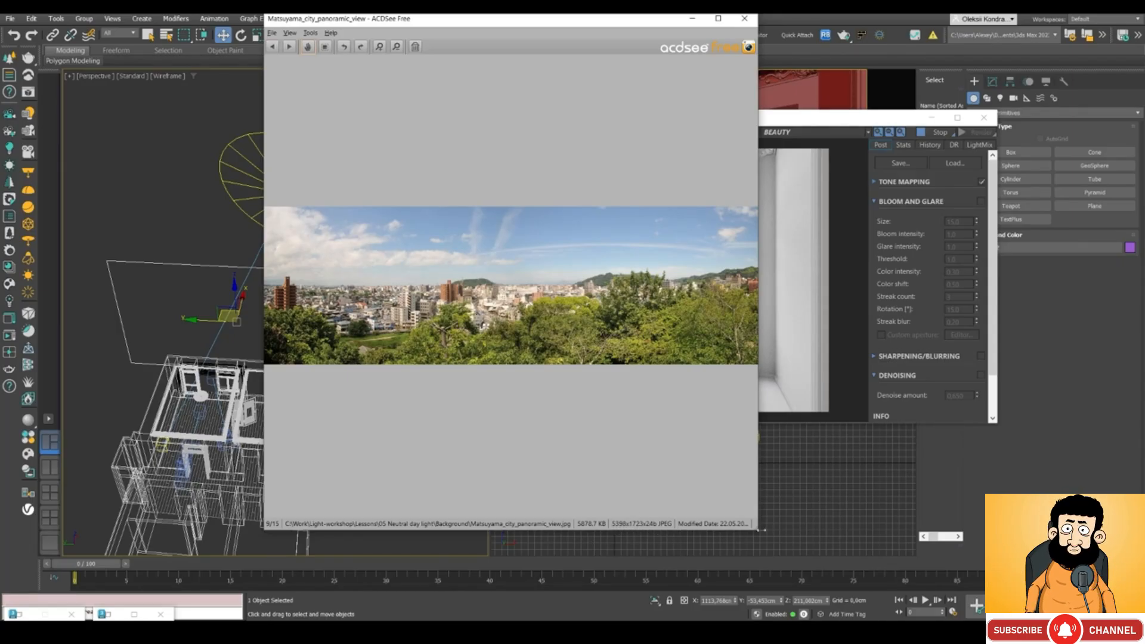
left_click_drag(753, 526, 698, 507)
left_click_drag(468, 21, 399, 48)
left_click(930, 118)
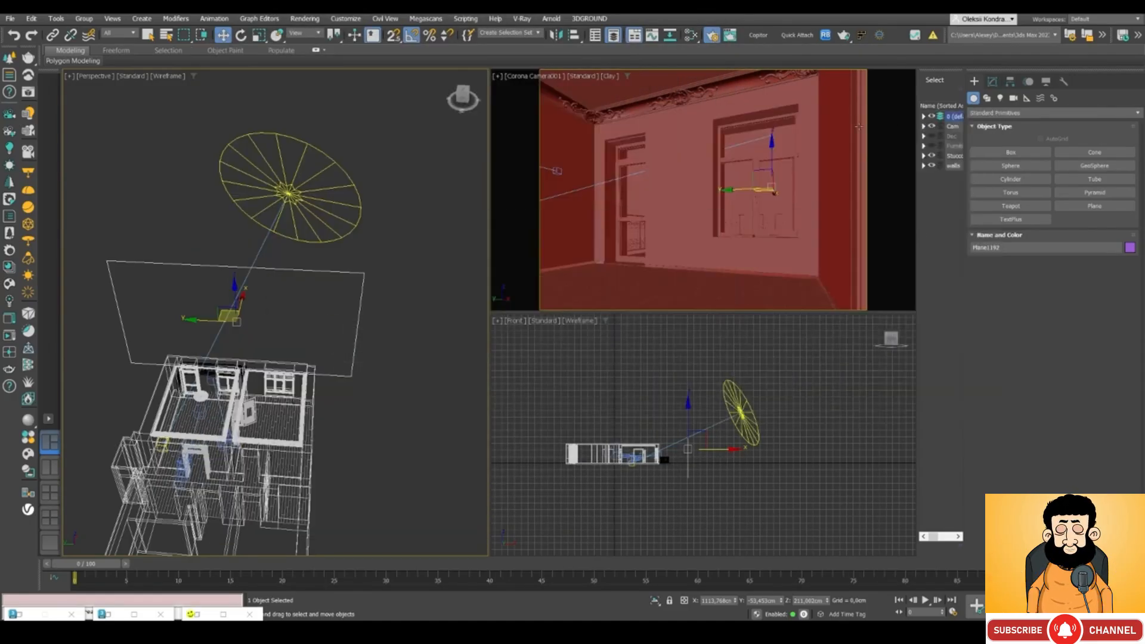
key("alt+Tab")
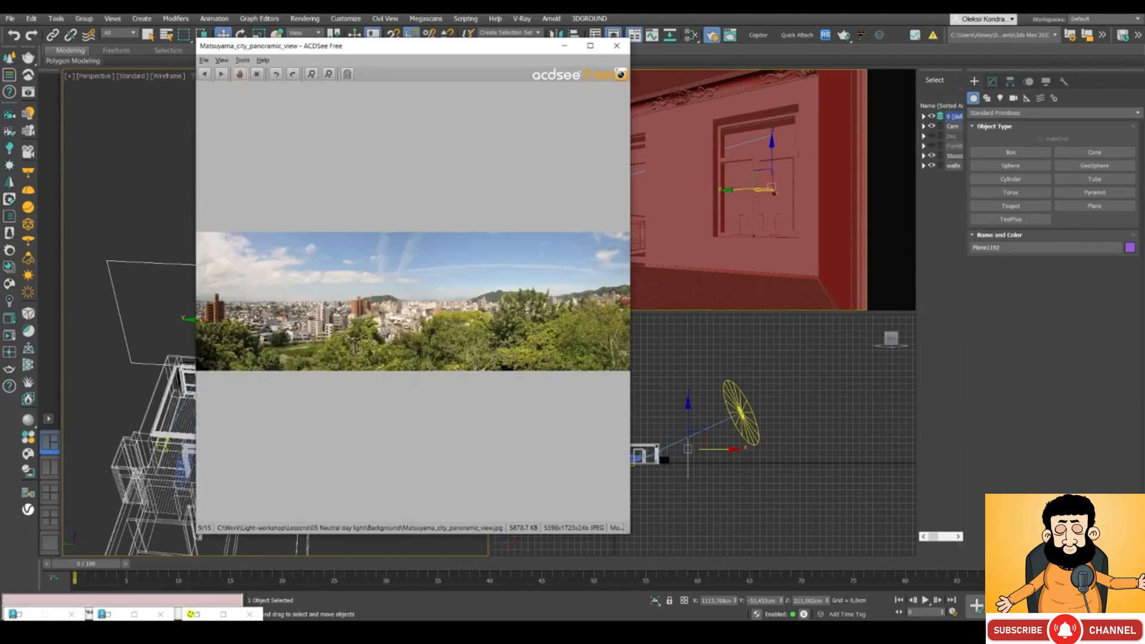
left_click_drag(445, 48, 0, 54)
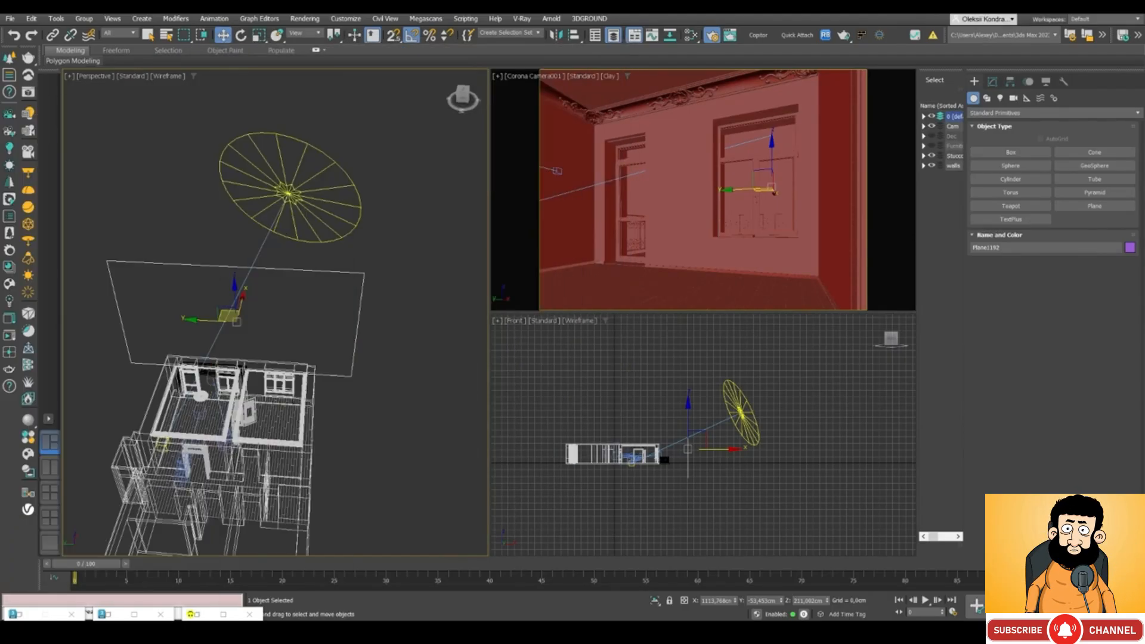
Step: Match the background plane to the panorama's proportions by setting its width to 5398 cm and length to 1723 cm
left_click(993, 82)
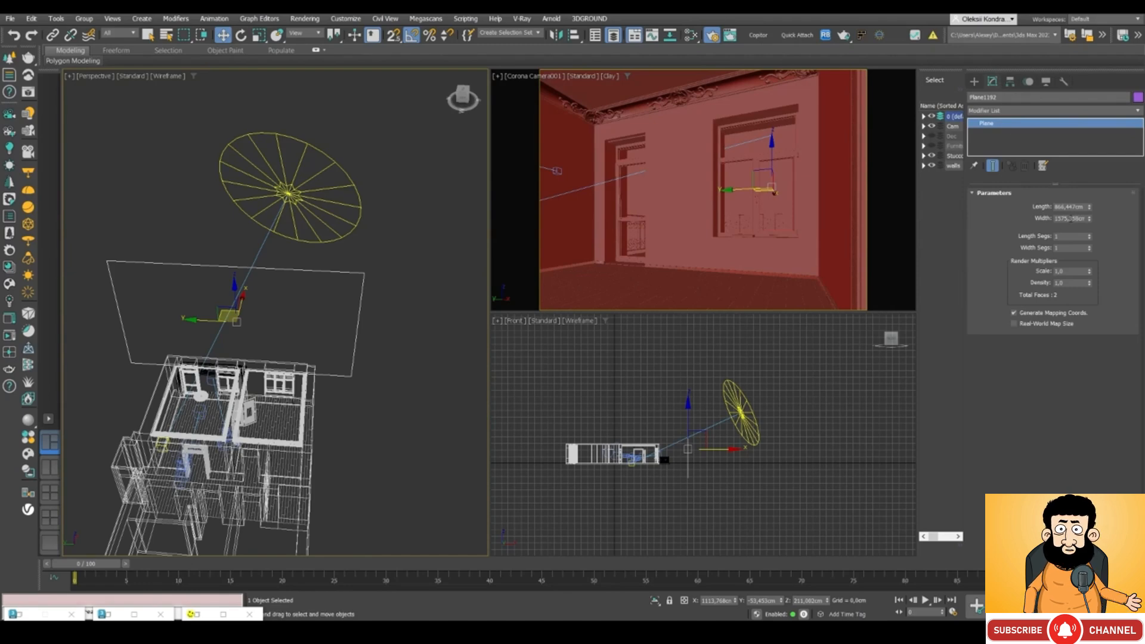
double_click(1071, 218)
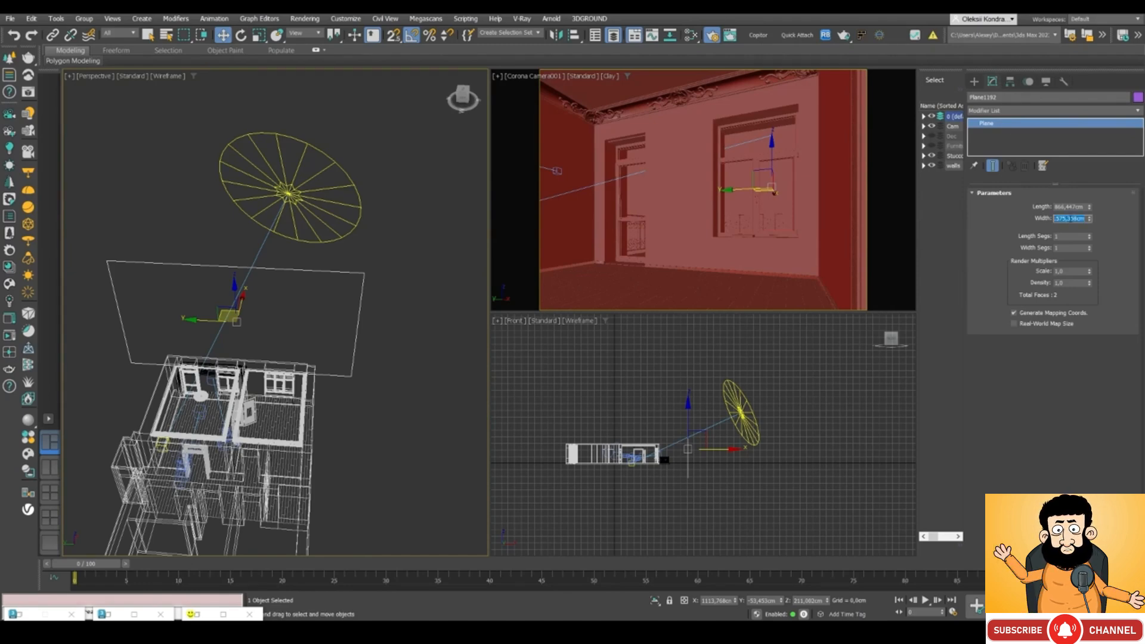
type("5")
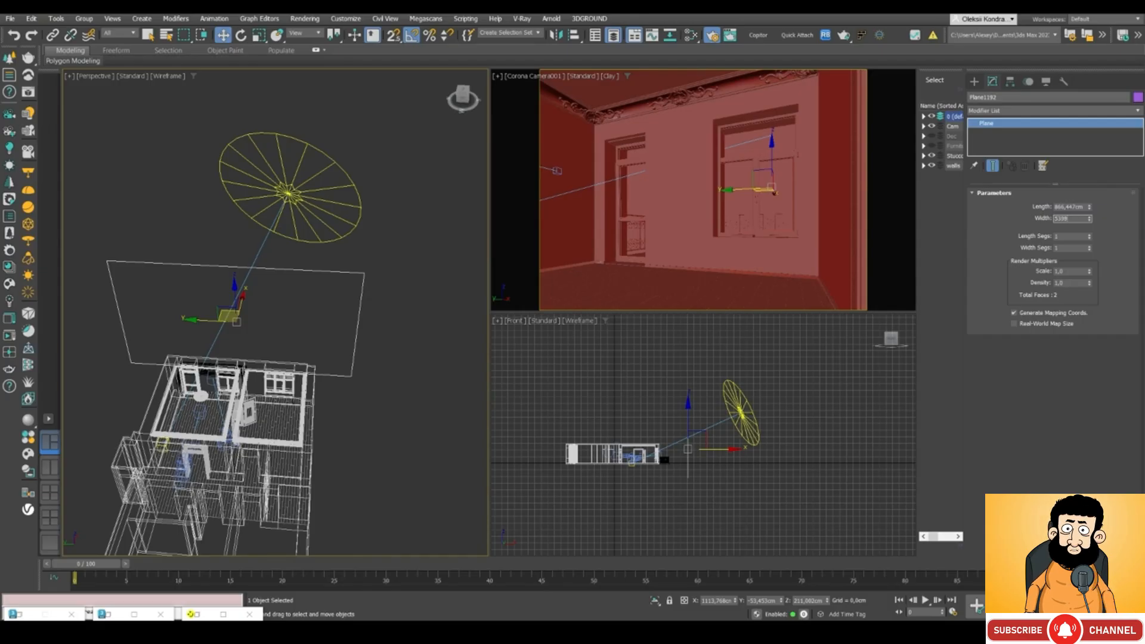
type("398")
key("Return")
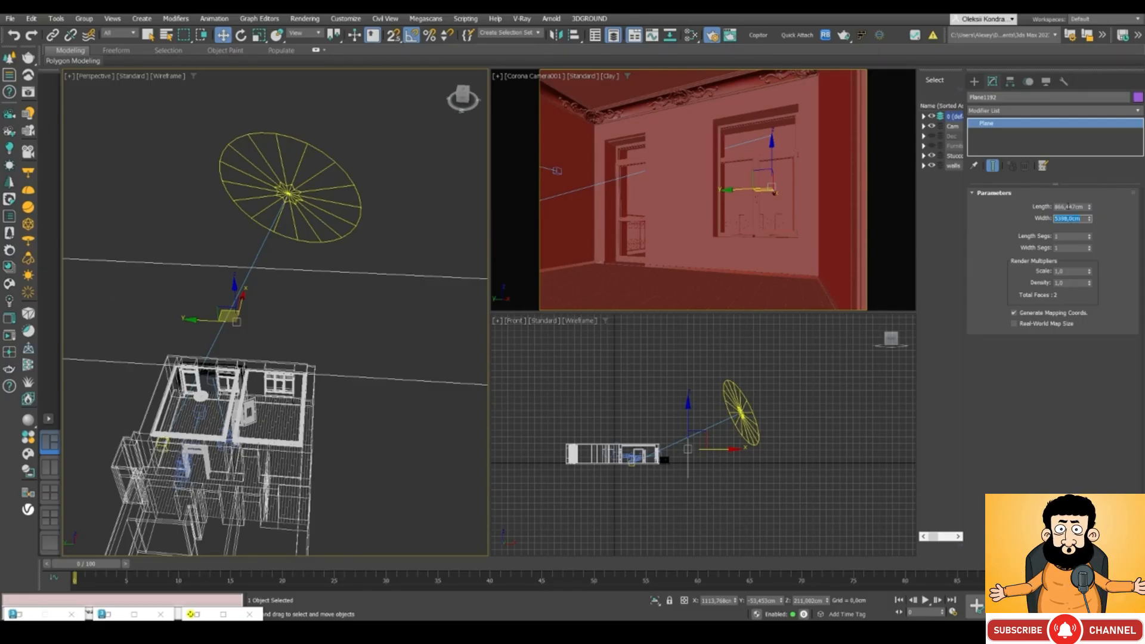
double_click(1069, 206)
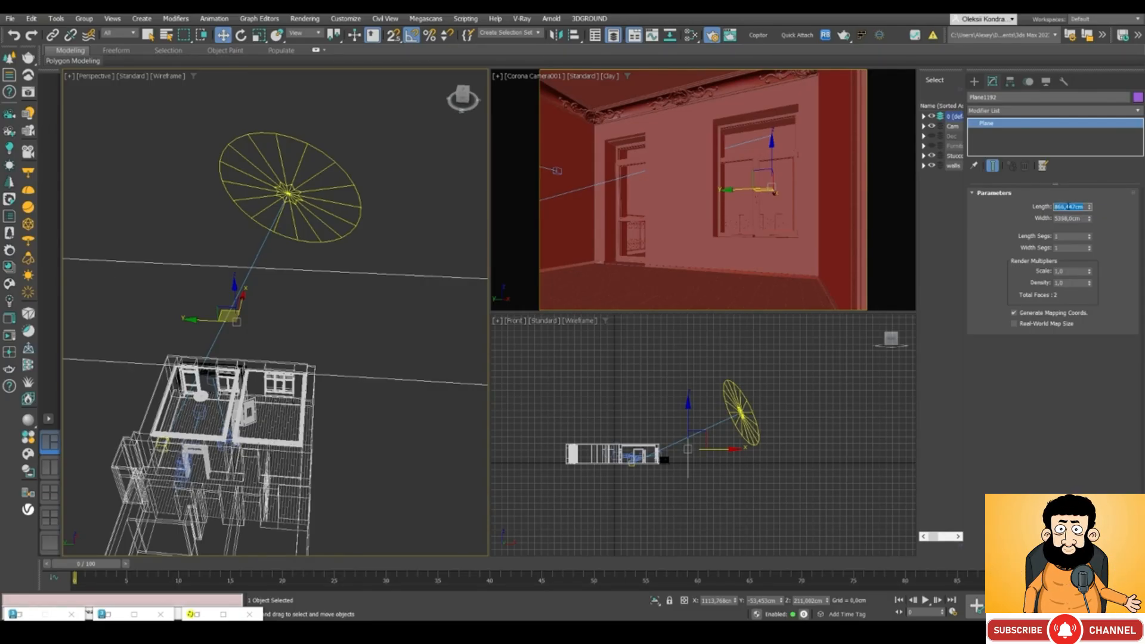
type("1723")
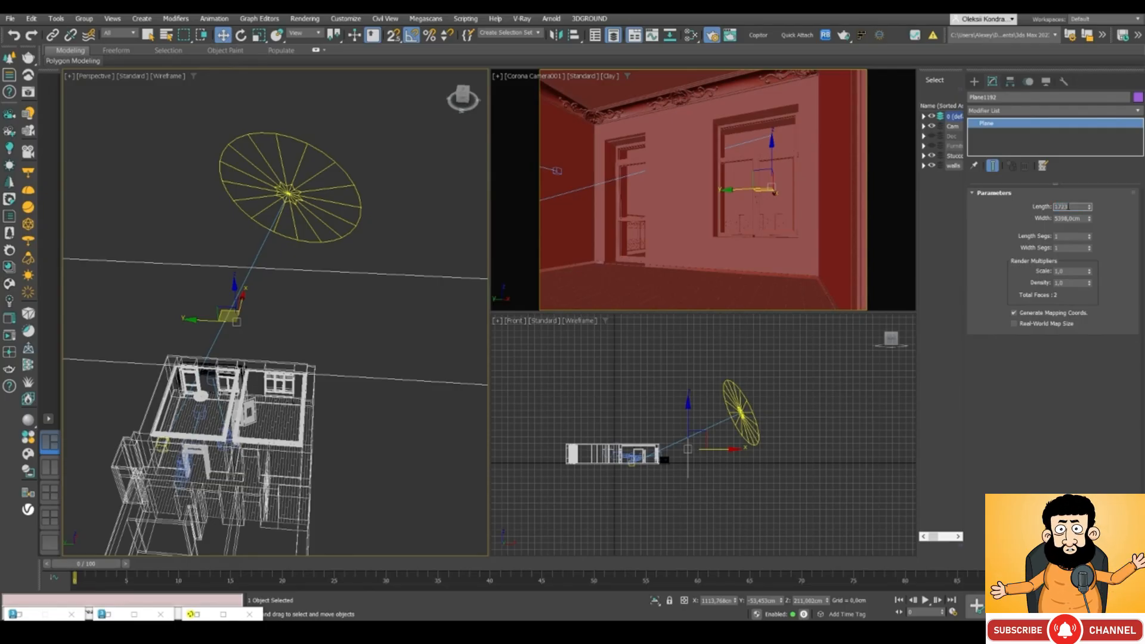
key("Return")
Step: Scale the background plane down uniformly to about 57 percent behind the building
scroll(328, 289, "down", 3)
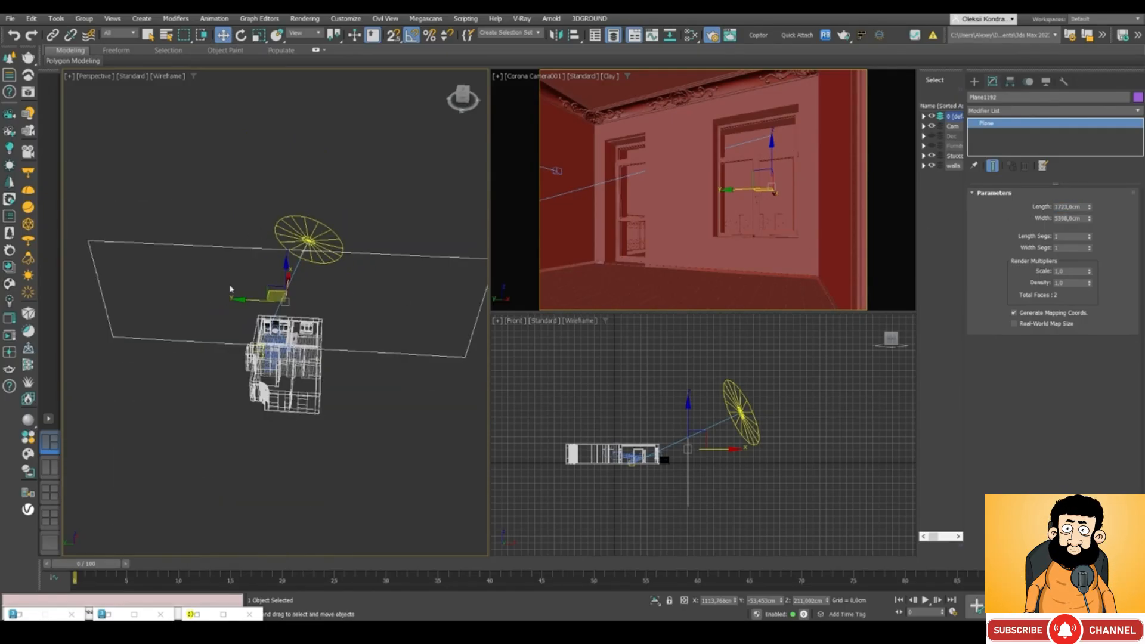
key("r")
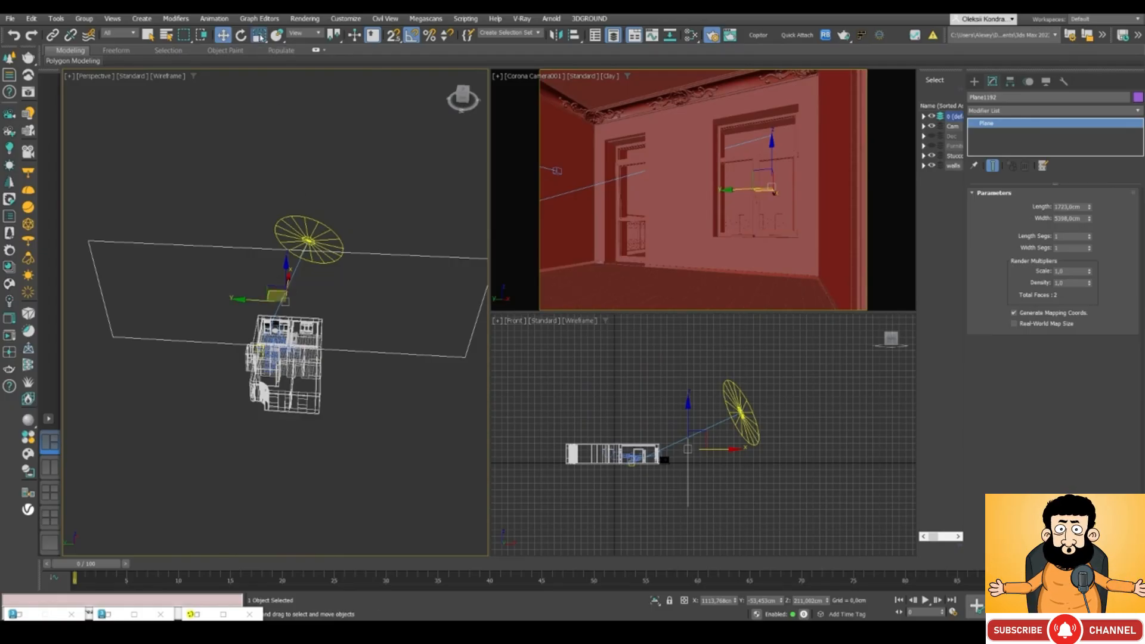
left_click_drag(295, 300, 309, 277)
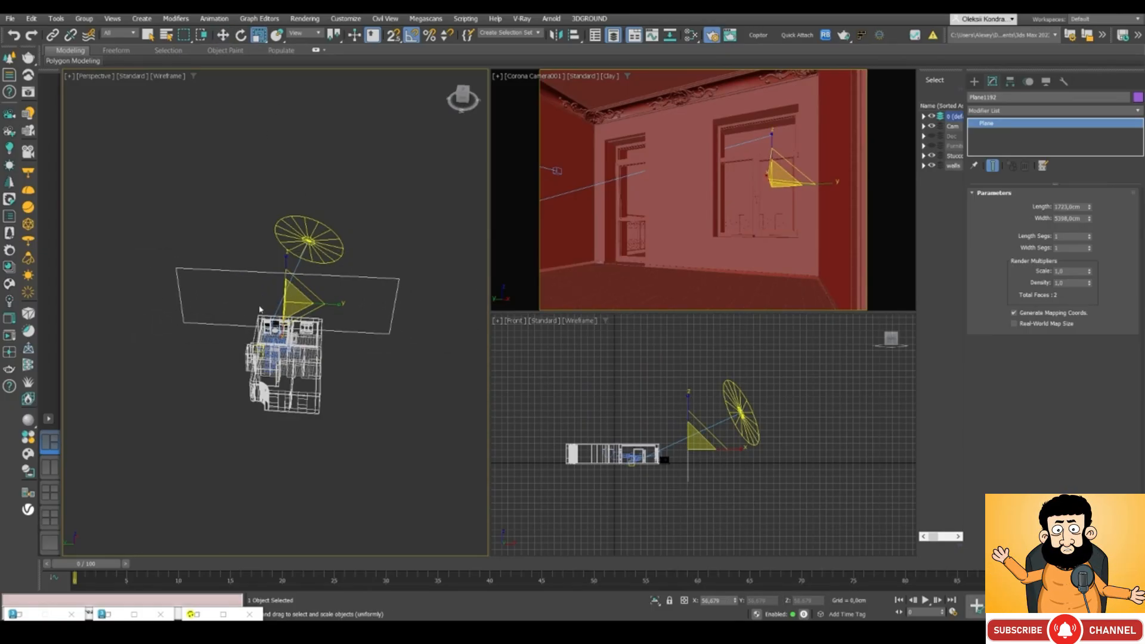
scroll(307, 294, "up", 3)
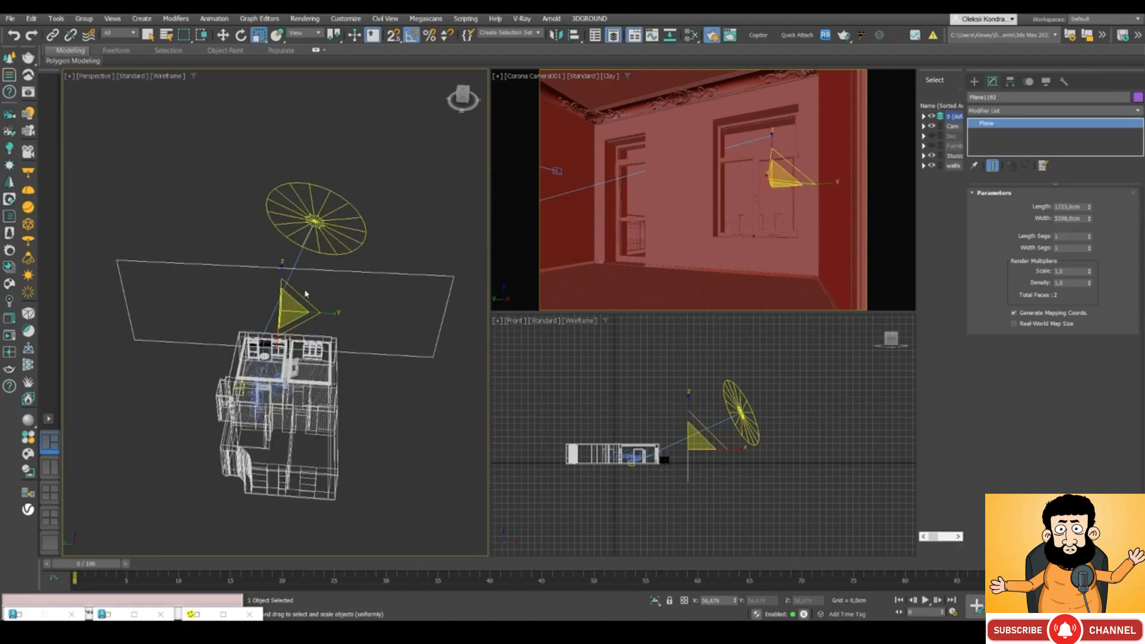
Step: Show the Perspective view shaded and create a CoronaLightMtl in the Slate Material Editor, opening its parameters
key("F3")
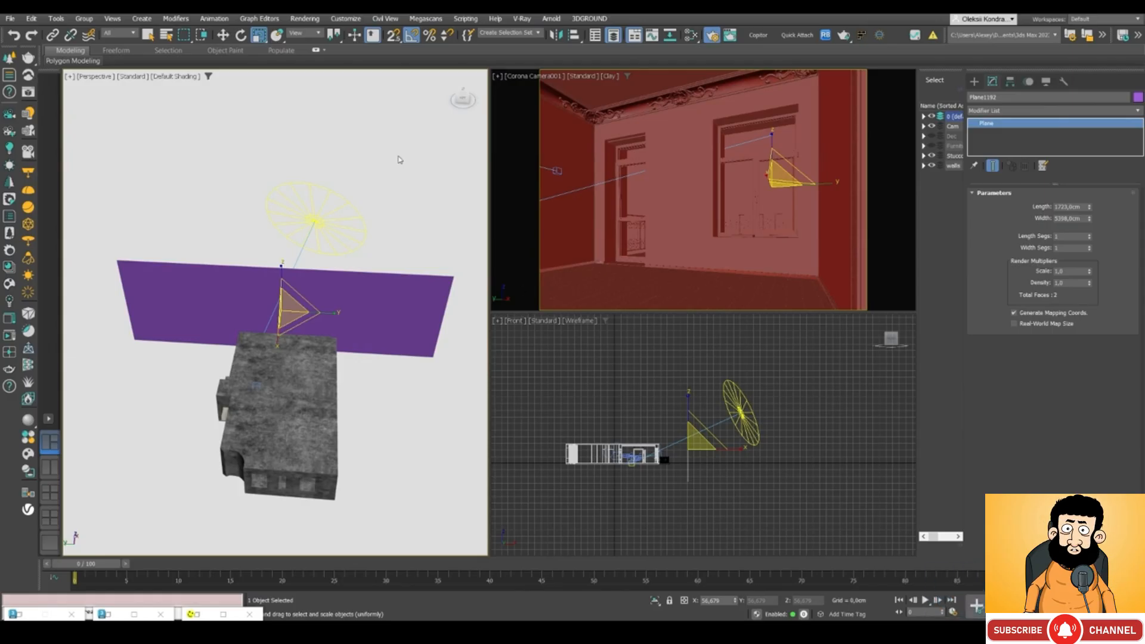
key("m")
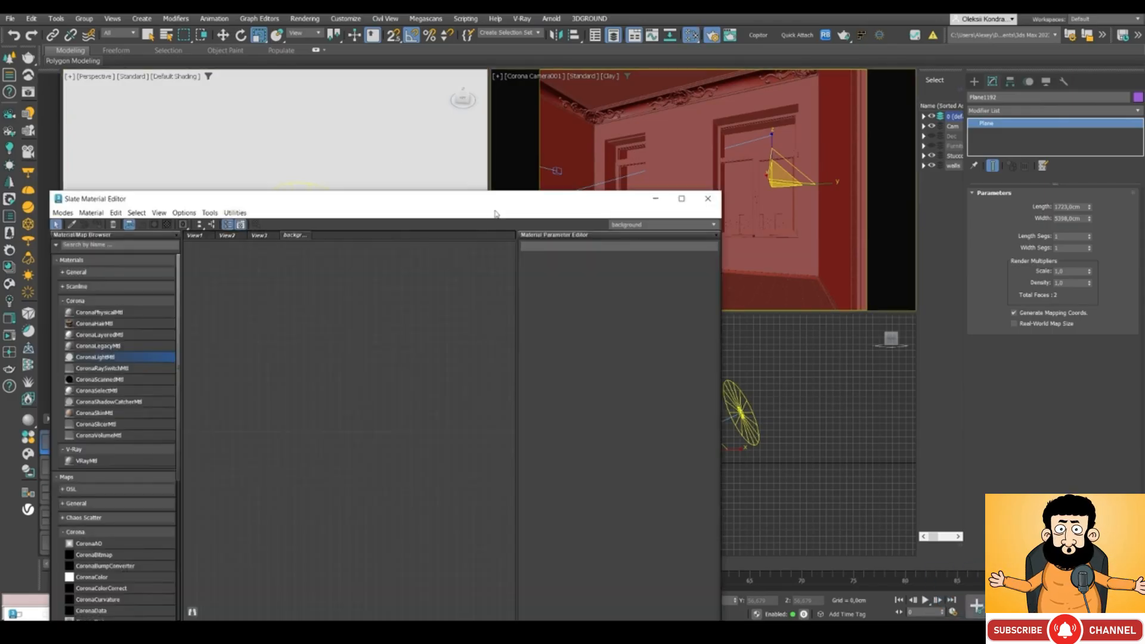
left_click_drag(476, 185, 570, 112)
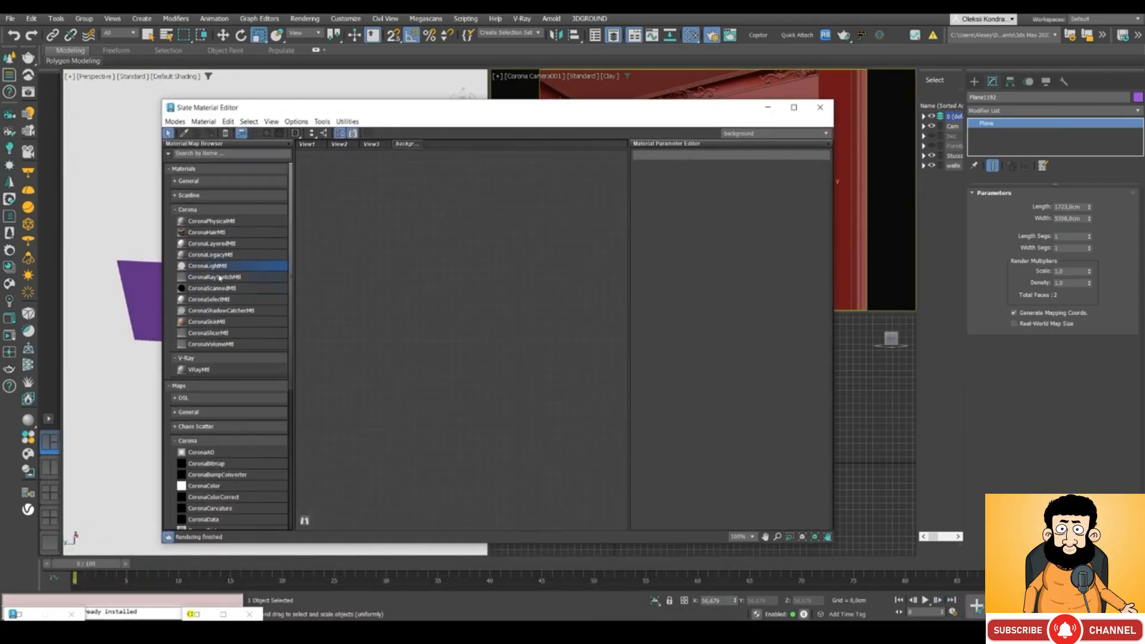
left_click_drag(215, 269, 441, 286)
double_click(441, 287)
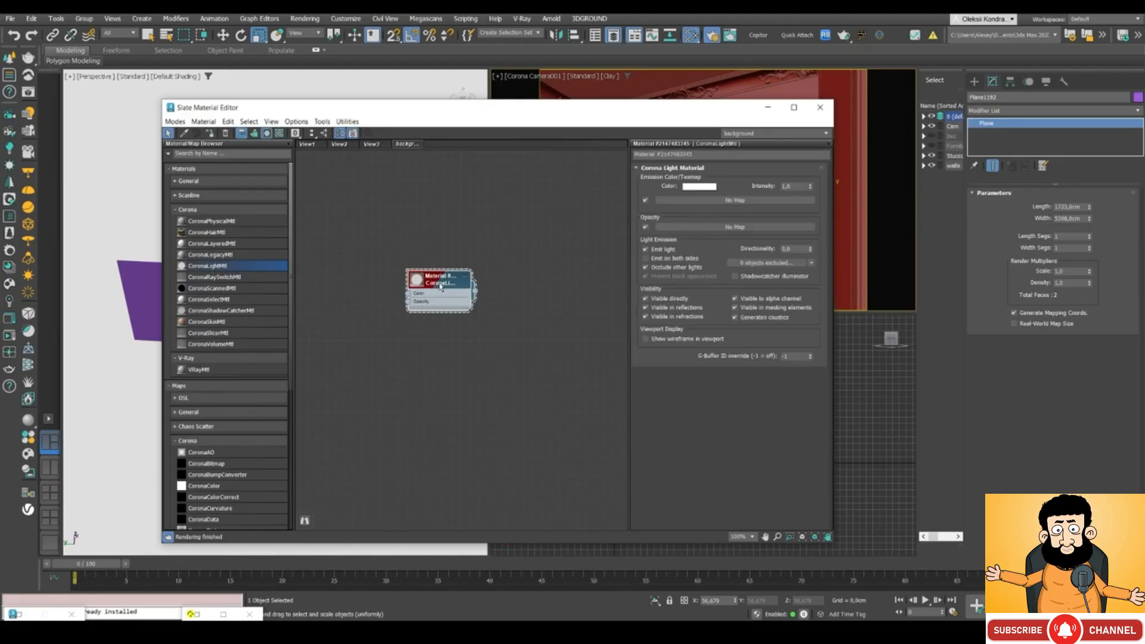
Step: Add Matsuyama_city_panoramic_view from the Background folder as a bitmap and connect it to the Corona light material's Color input
mouse_move(192, 614)
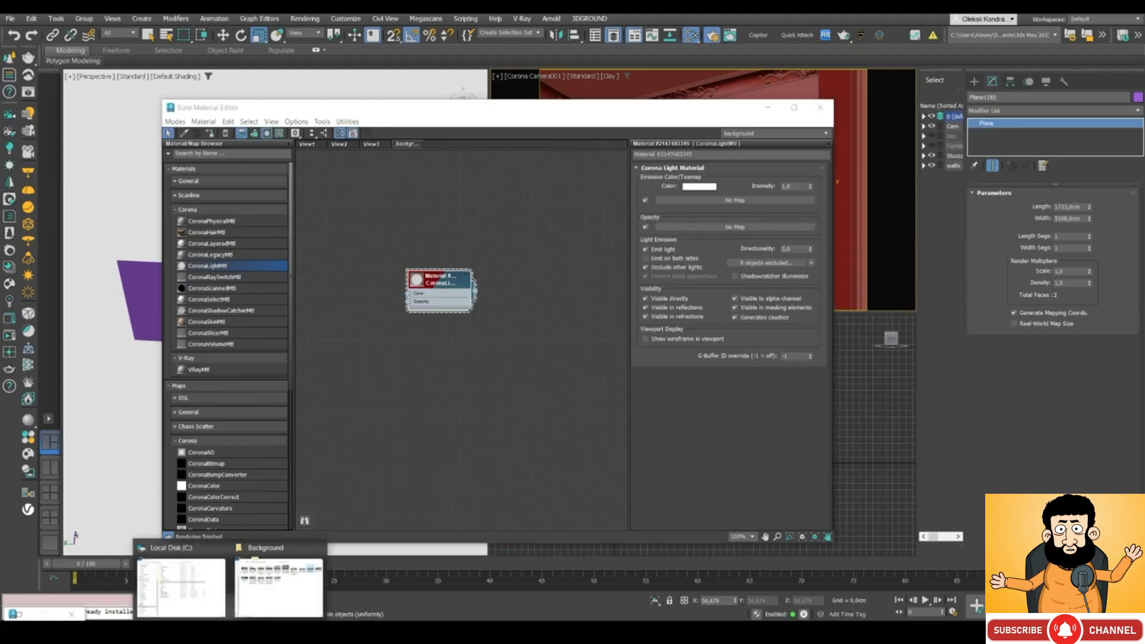
left_click(274, 577)
left_click_drag(806, 127, 988, 207)
left_click_drag(1065, 277, 422, 392)
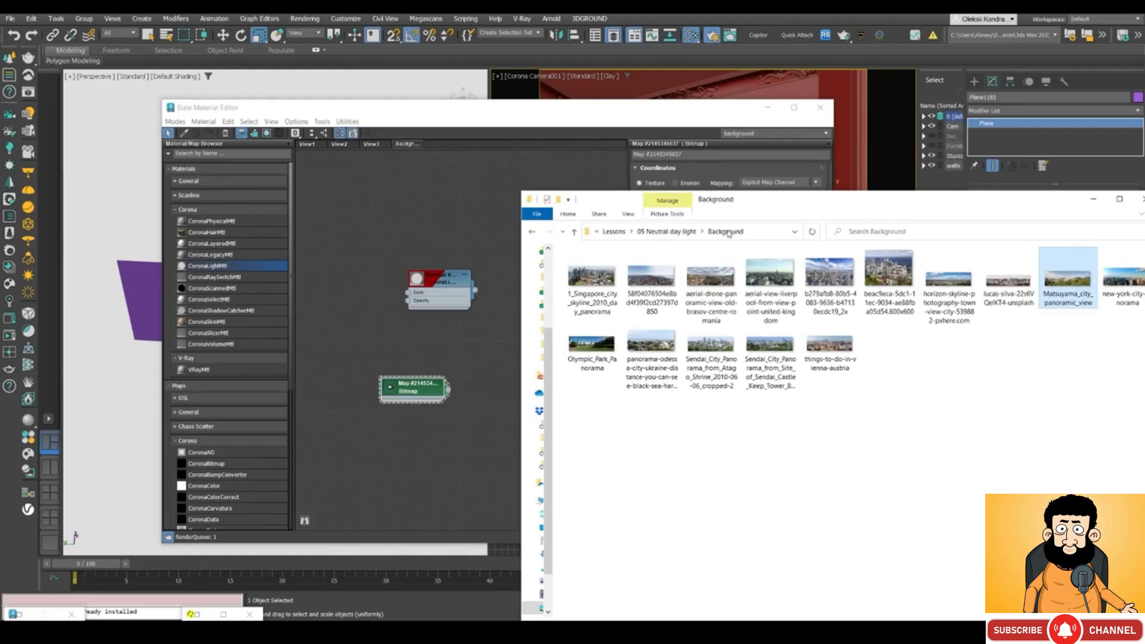
left_click_drag(1014, 201, 878, 203)
left_click(956, 205)
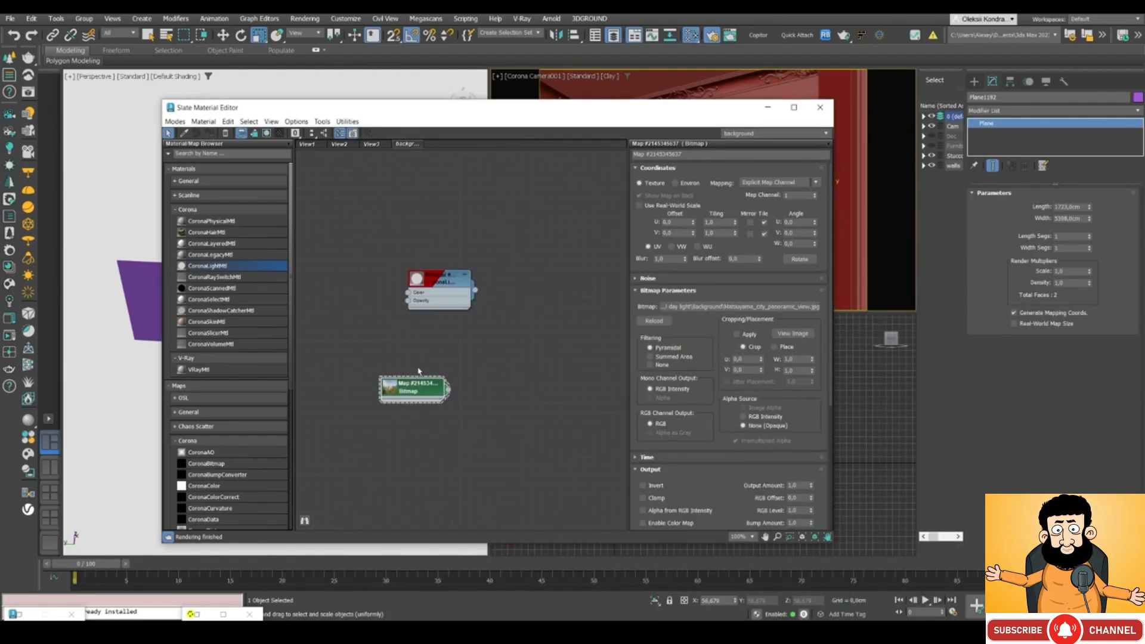
left_click_drag(449, 391, 408, 292)
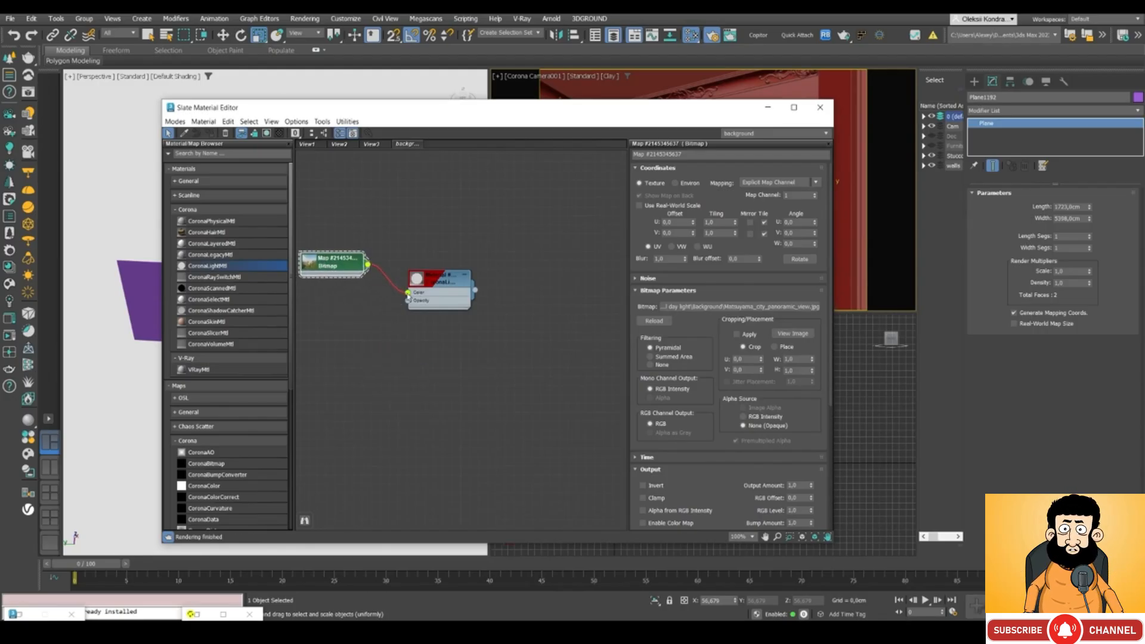
Step: Assign the Corona light material with the panorama map to the selected background plane
left_click_drag(394, 110, 574, 128)
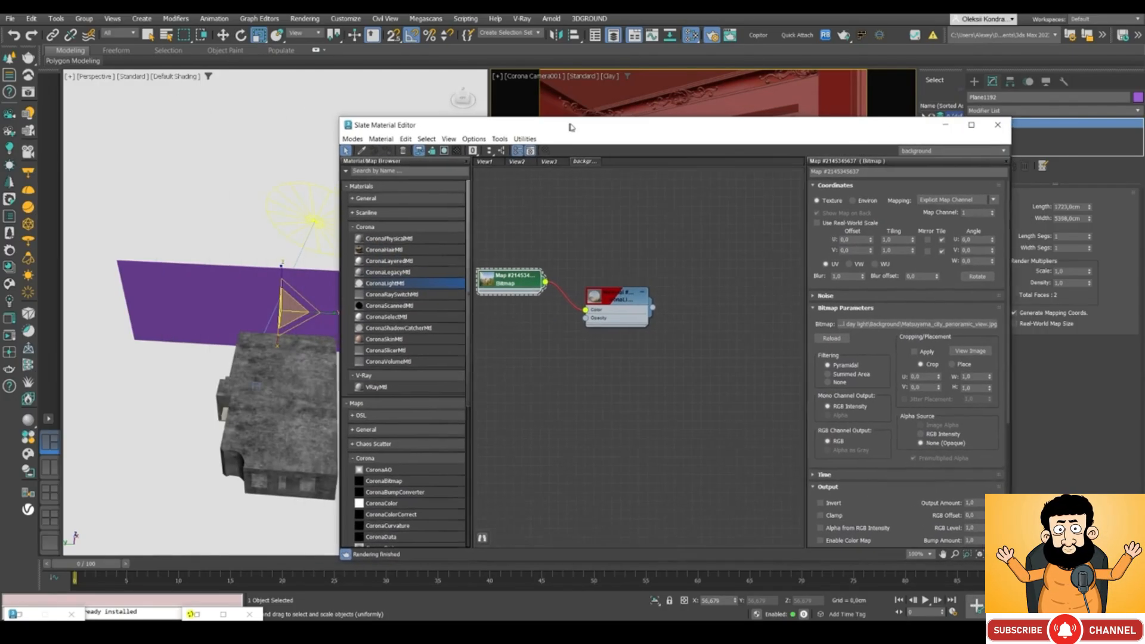
double_click(622, 296)
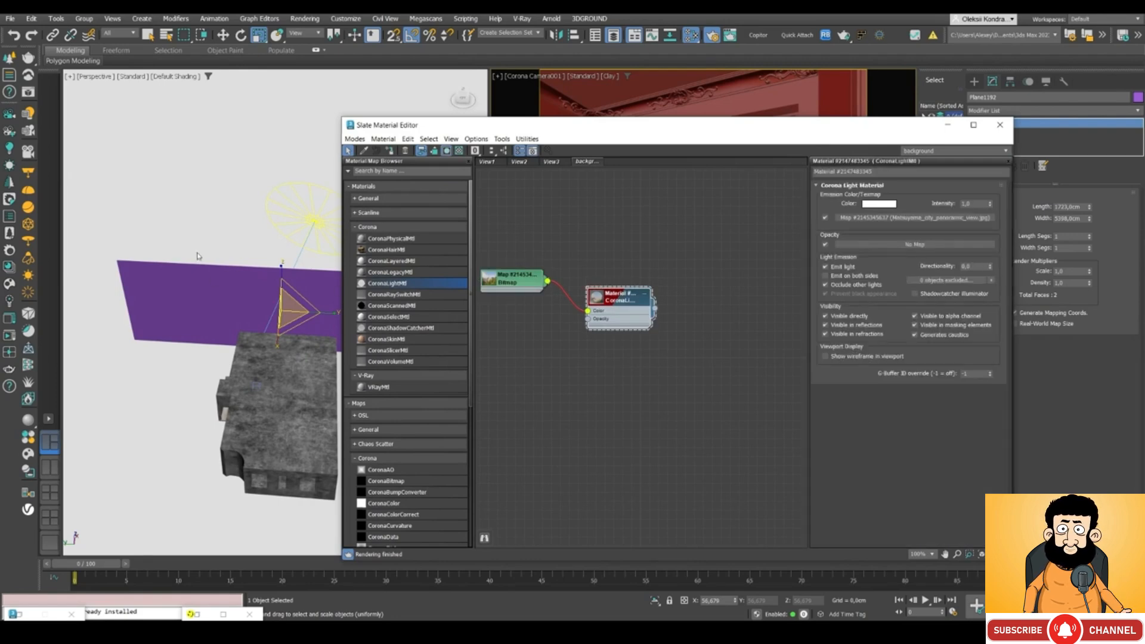
left_click(390, 151)
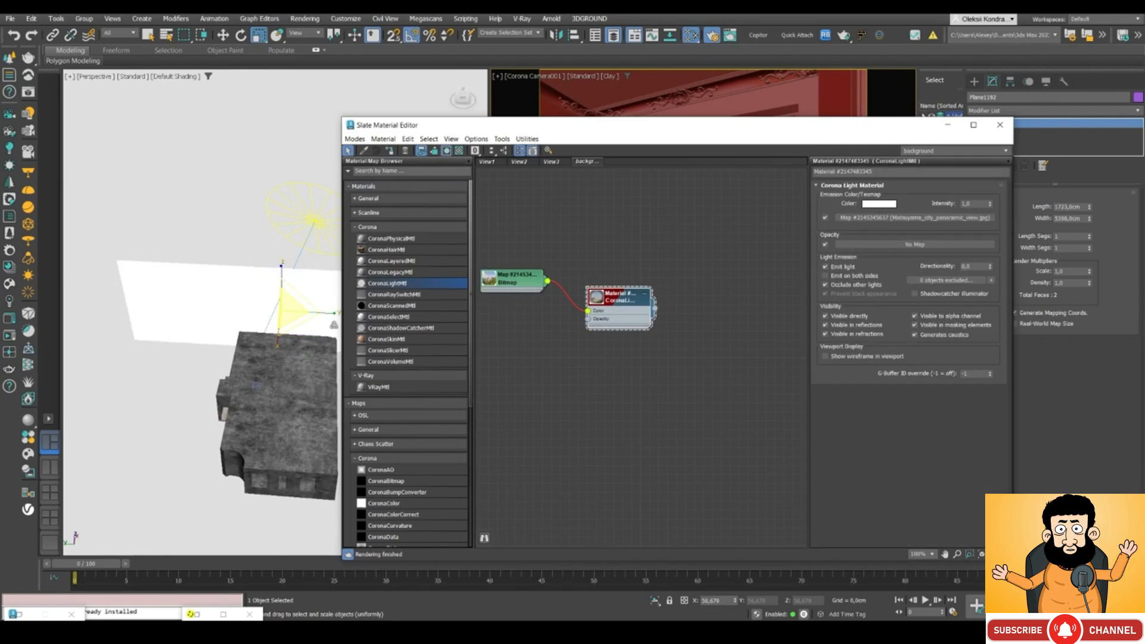
left_click_drag(454, 132, 542, 94)
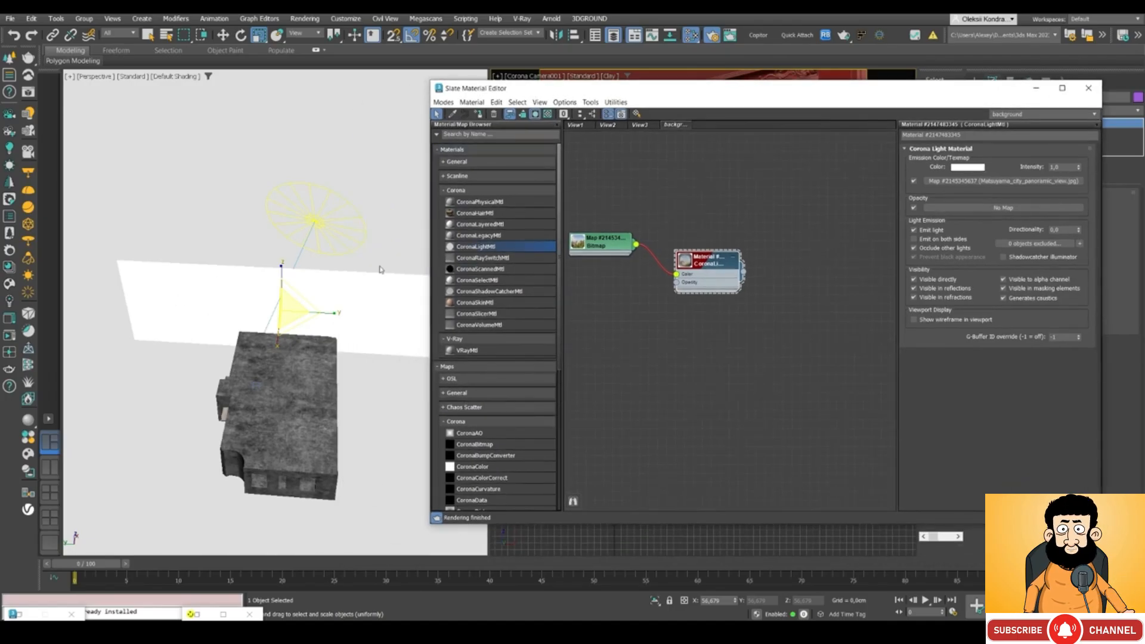
Step: Set the Corona light material's emission color to black and put the material editor away
left_click_drag(640, 88, 585, 102)
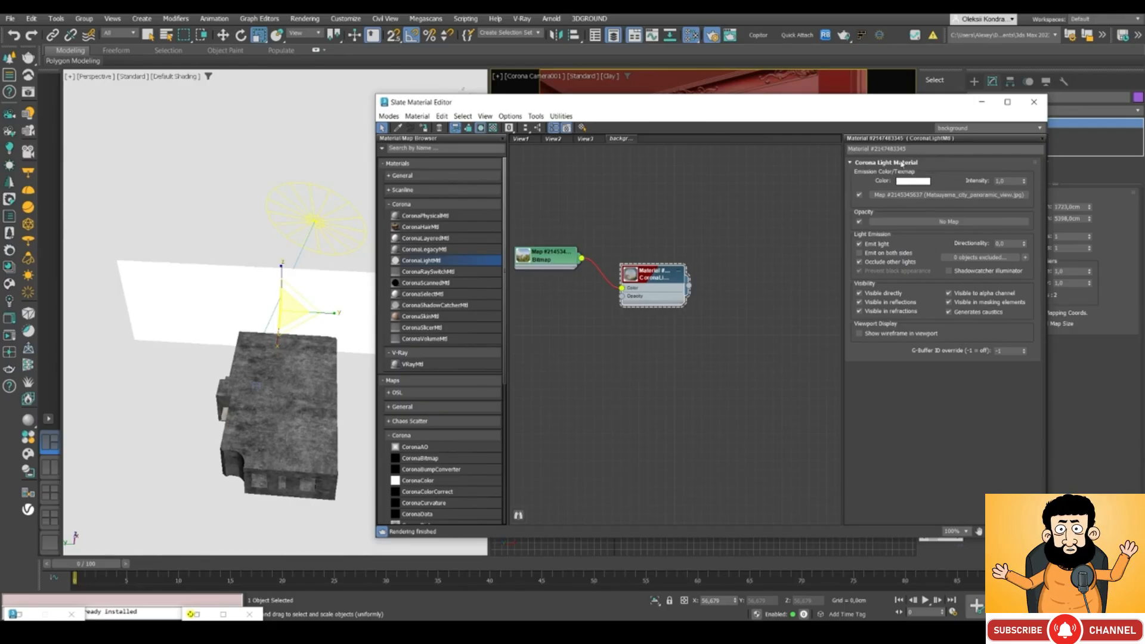
left_click(924, 181)
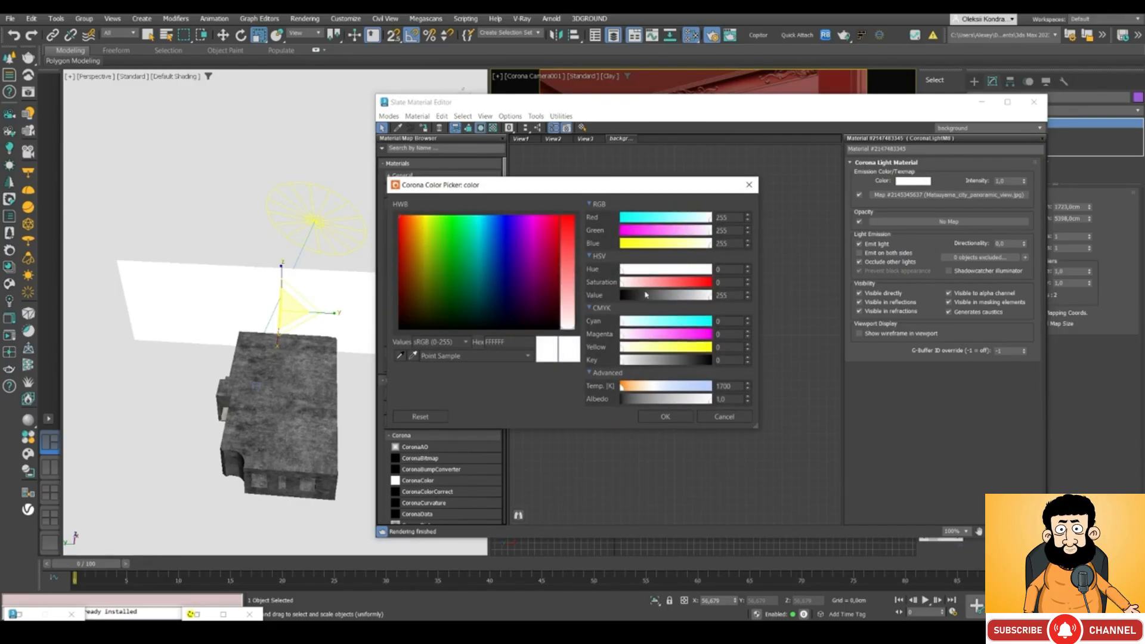
left_click_drag(646, 295, 621, 295)
left_click(660, 417)
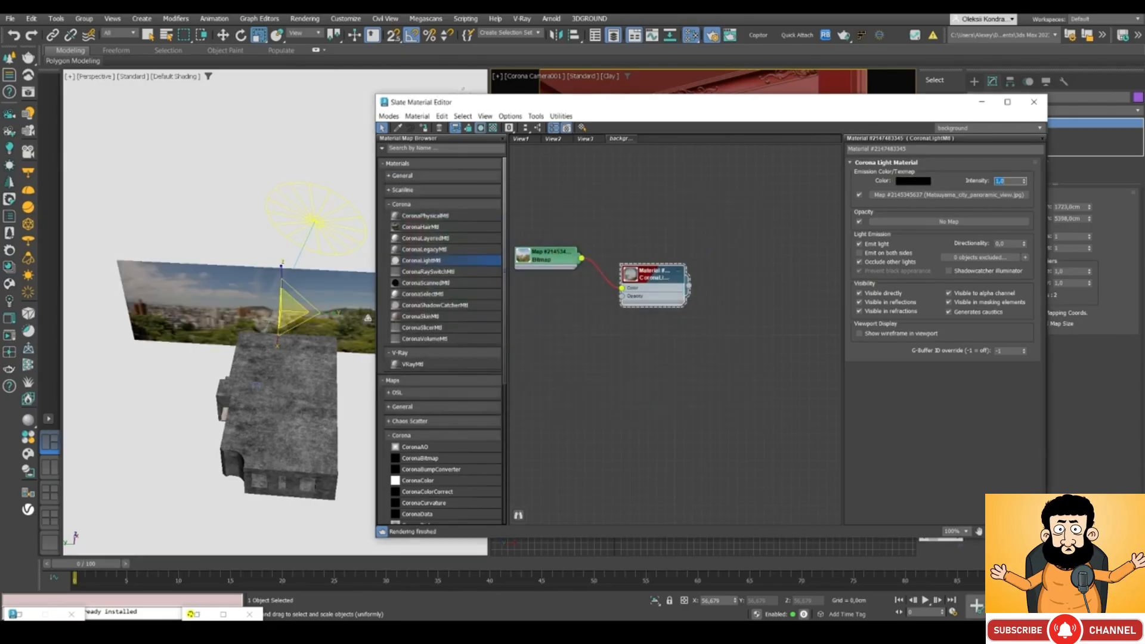
left_click(982, 104)
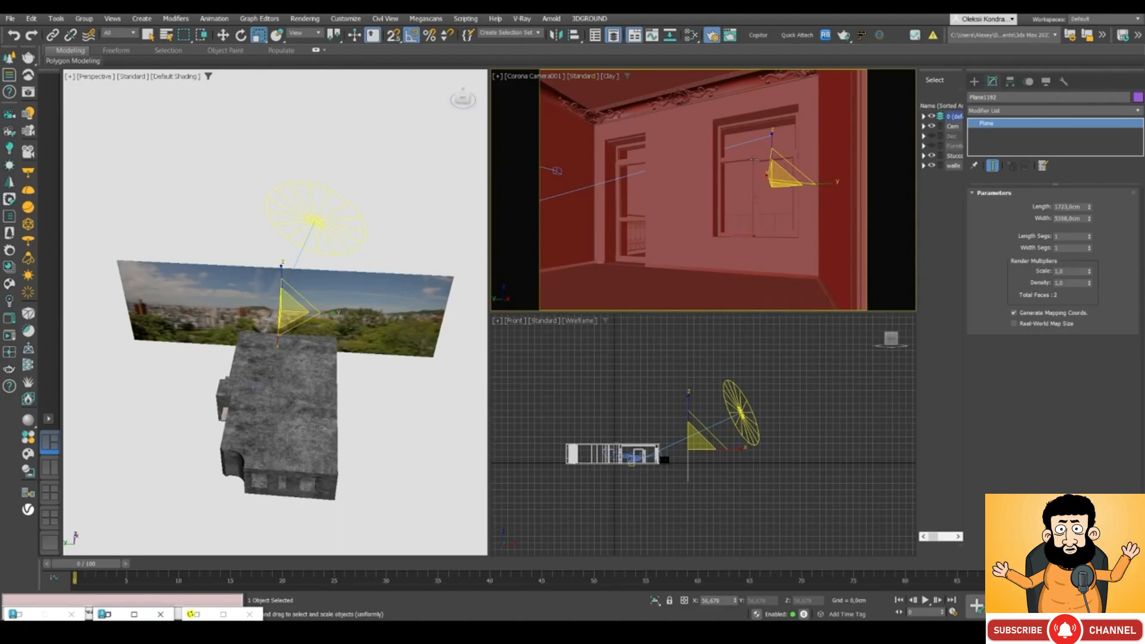
Step: Show the Corona camera view in Default Shading and move the background plane to about Y 154 cm, Z 138 cm
left_click(606, 79)
left_click(603, 87)
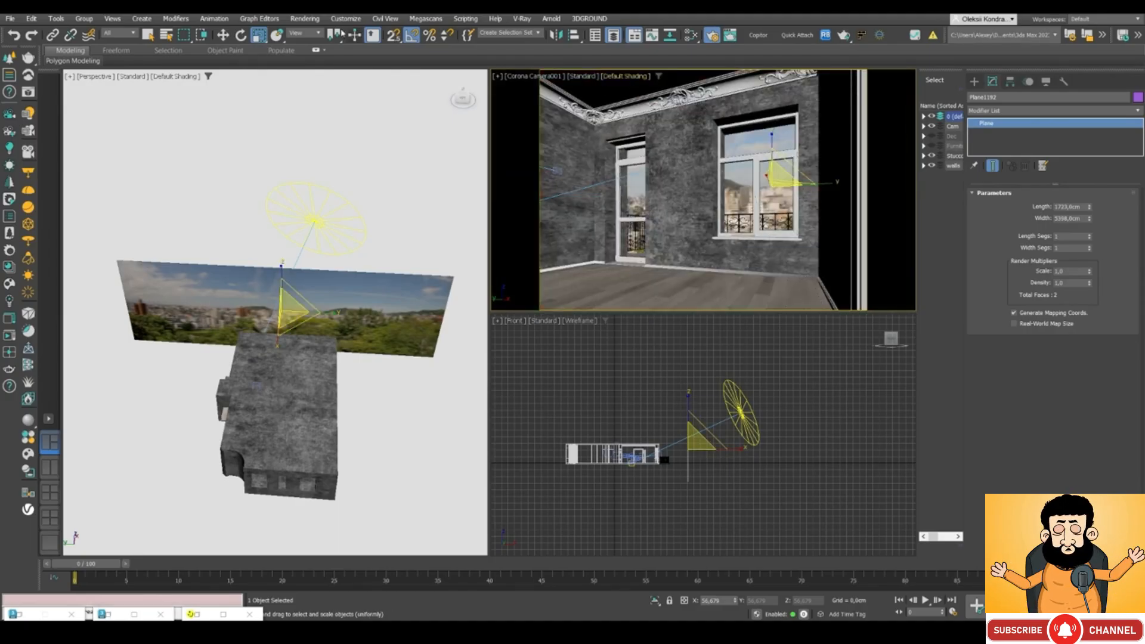
left_click(222, 35)
mouse_move(735, 178)
left_mouse_down()
mouse_move(596, 203)
mouse_move(707, 173)
mouse_move(717, 144)
mouse_move(718, 172)
mouse_move(720, 123)
mouse_move(724, 178)
left_mouse_up()
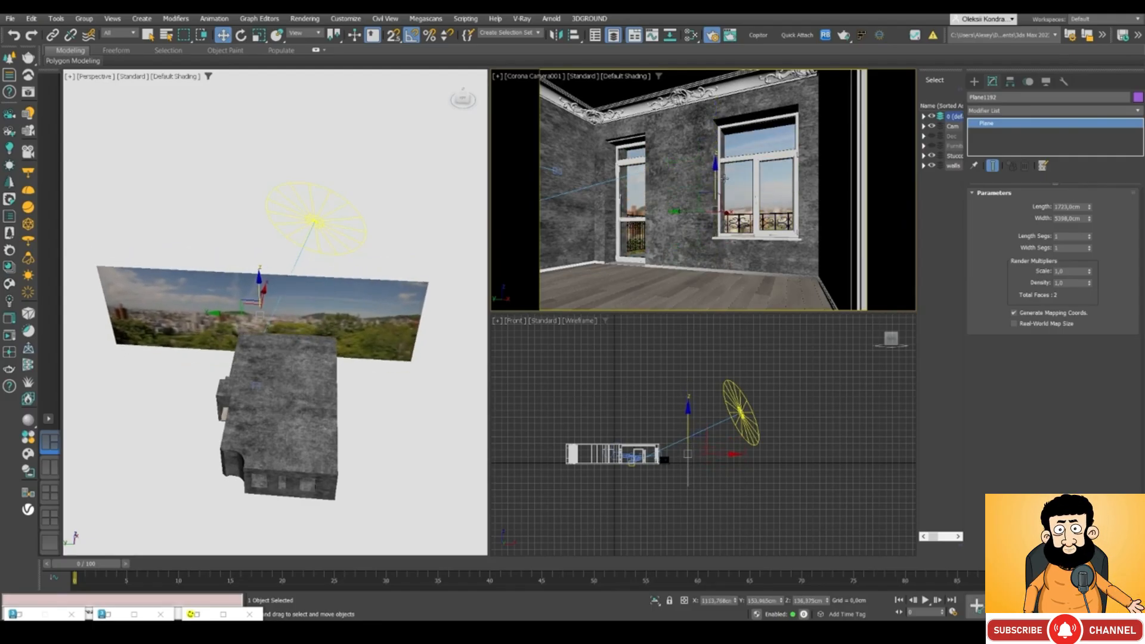
Step: Nudge the background plane down slightly, and turn on the Corona camera's Horizon line and pan its view to about Z 114 cm
mouse_move(690, 213)
left_mouse_down()
mouse_move(675, 213)
mouse_move(691, 213)
left_mouse_up()
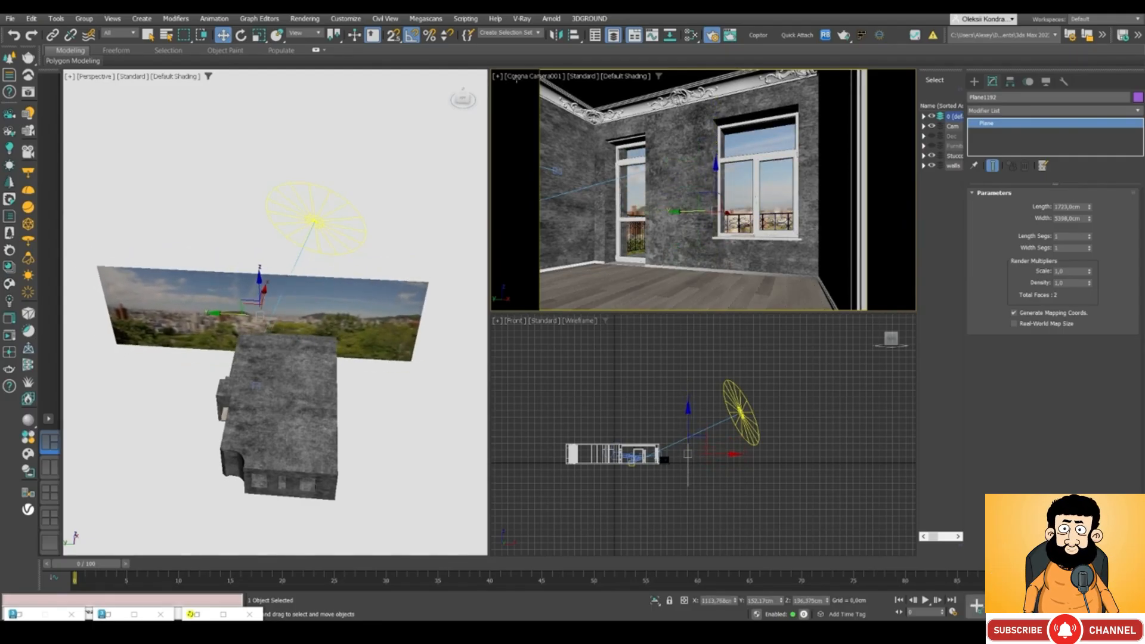
left_click(520, 78)
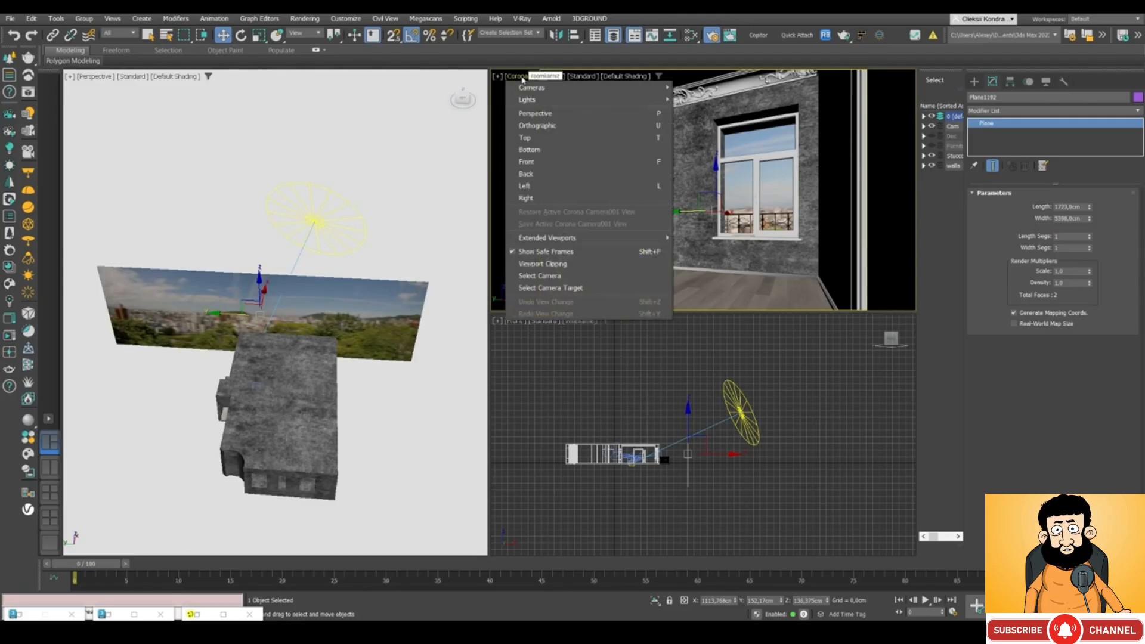
left_click(521, 275)
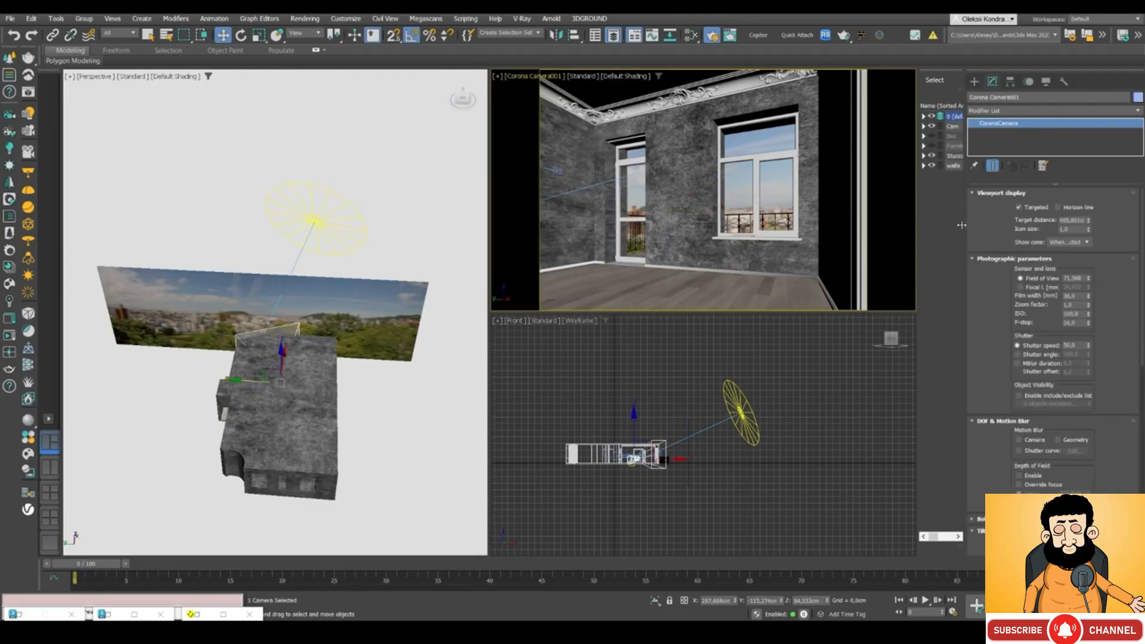
left_click_drag(962, 225, 840, 229)
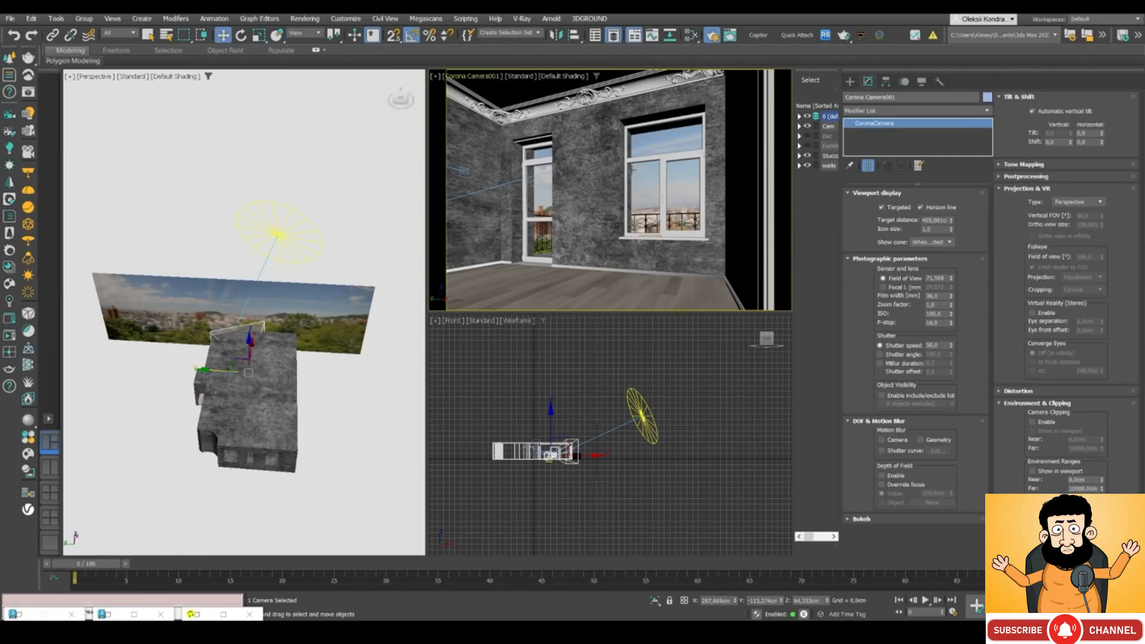
key("F3")
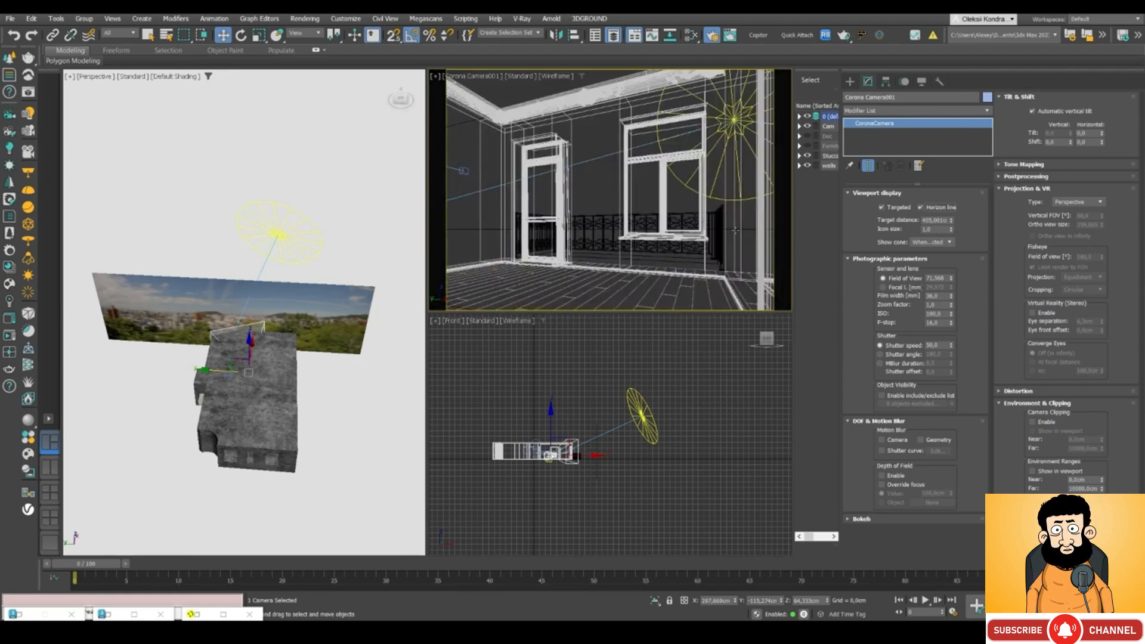
middle_click_drag(582, 180, 589, 206)
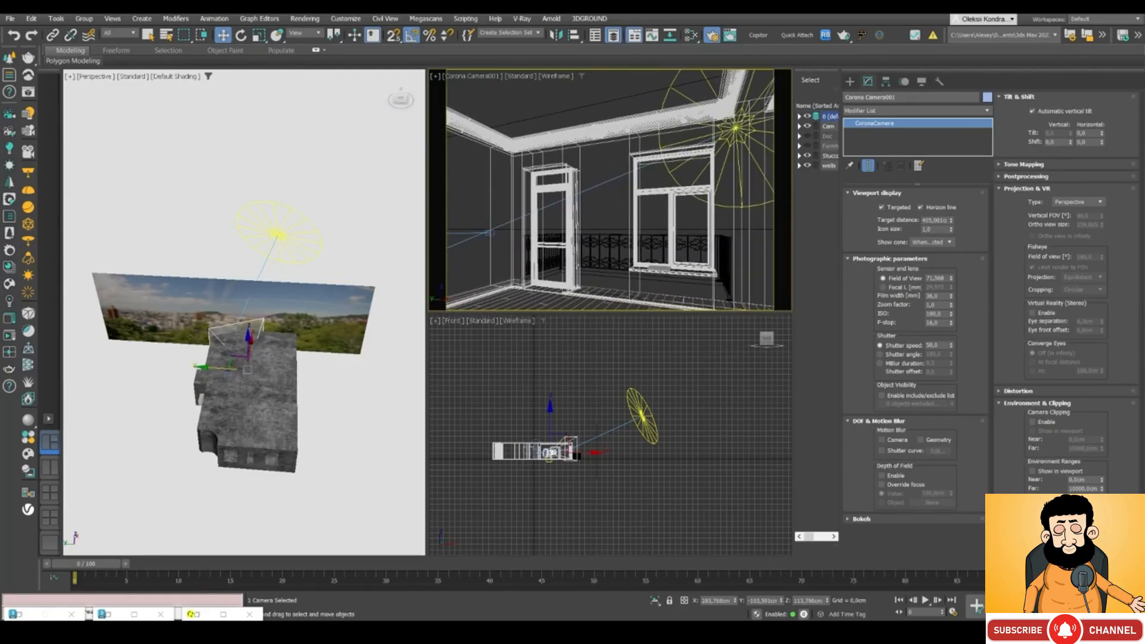
Step: Select the background plane in shaded display and move it to about Y 339 cm, Z 132 cm
left_click(572, 108)
key("F3")
left_click_drag(627, 189, 627, 186)
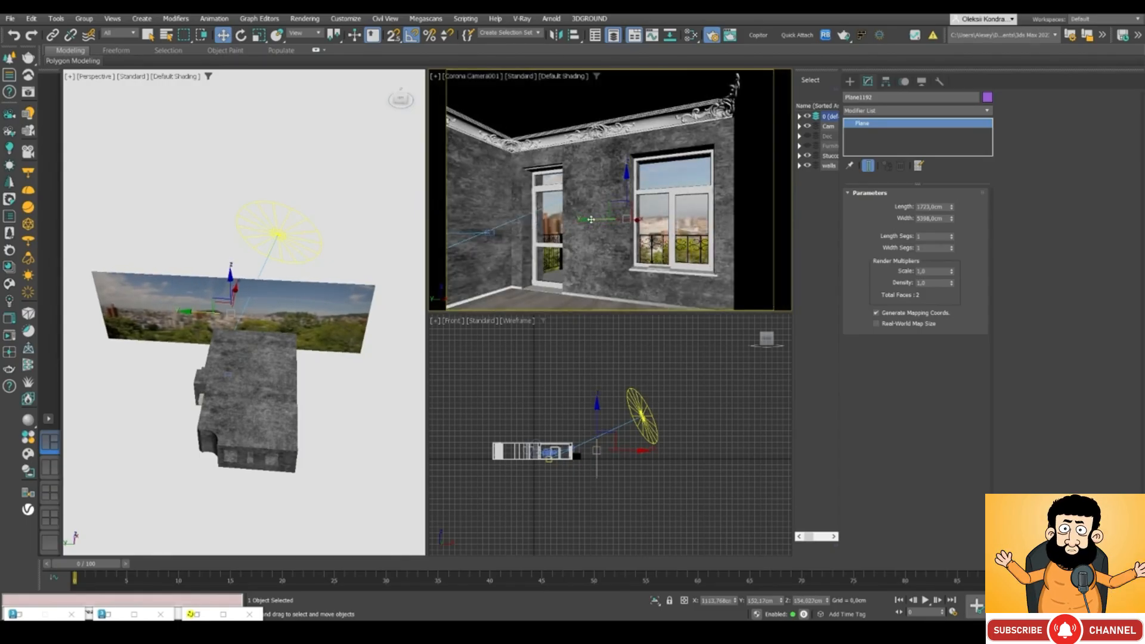
left_click_drag(591, 220, 547, 218)
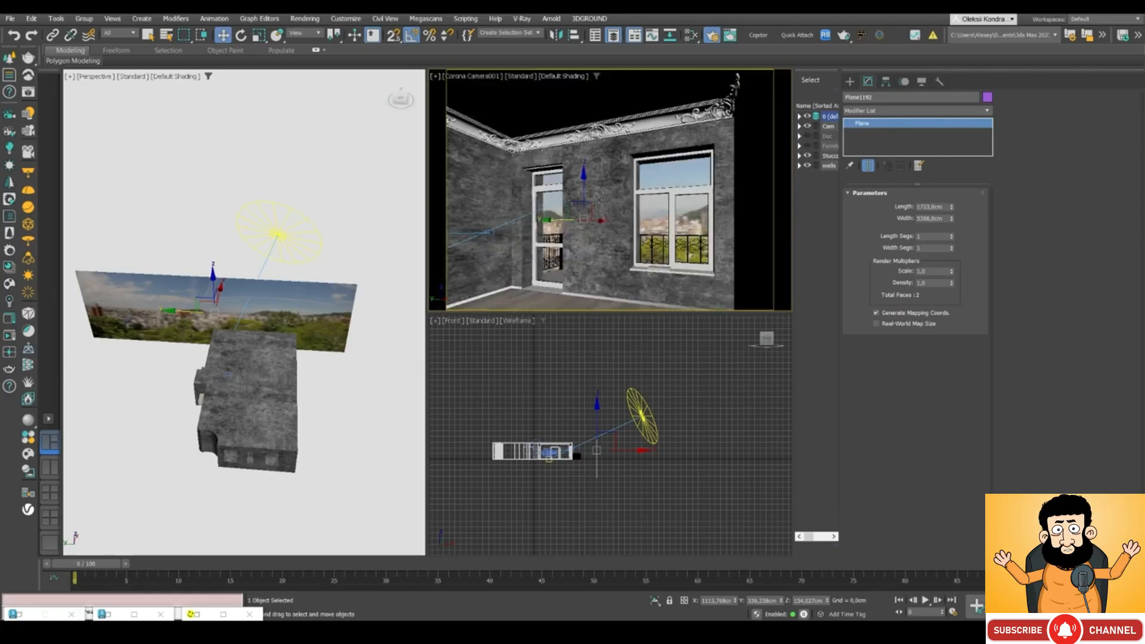
left_click_drag(586, 183, 586, 189)
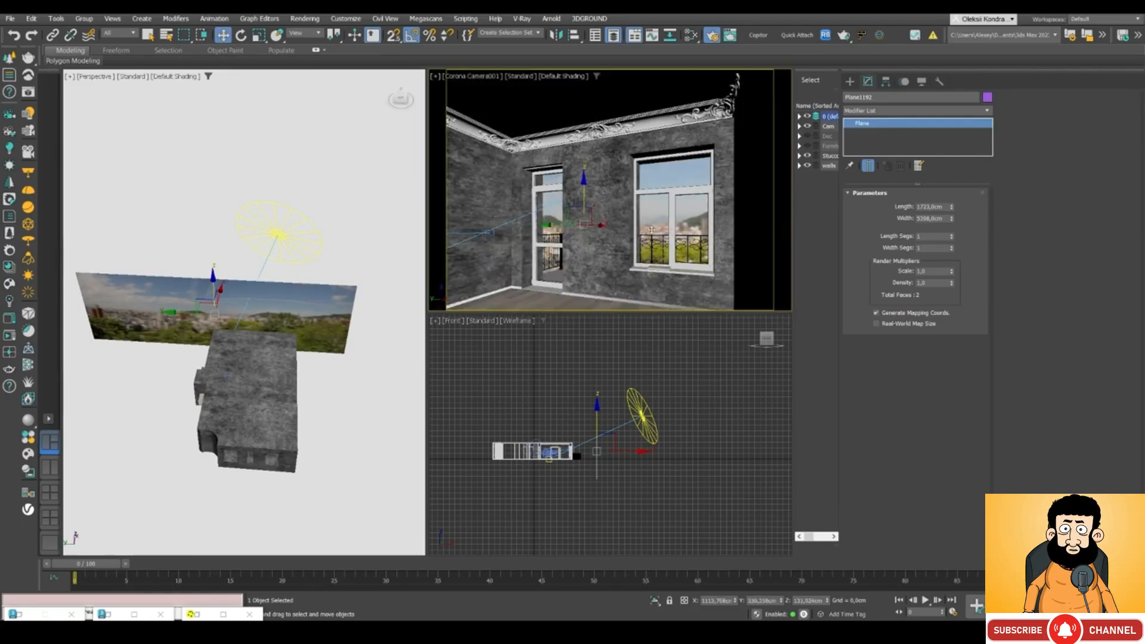
Step: Compare the panorama's skyline with the camera's horizon line in wireframe and shaded display, and fine-tune the background plane's height
key("F3")
key("F3")
key("F3")
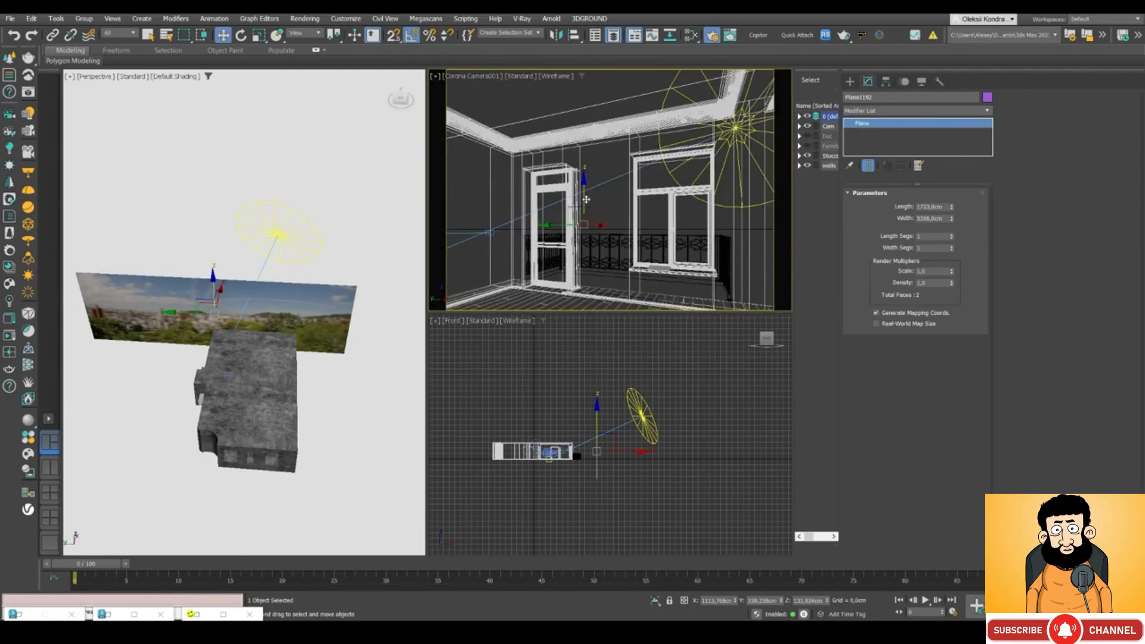
key("F3")
left_click_drag(583, 195, 680, 223)
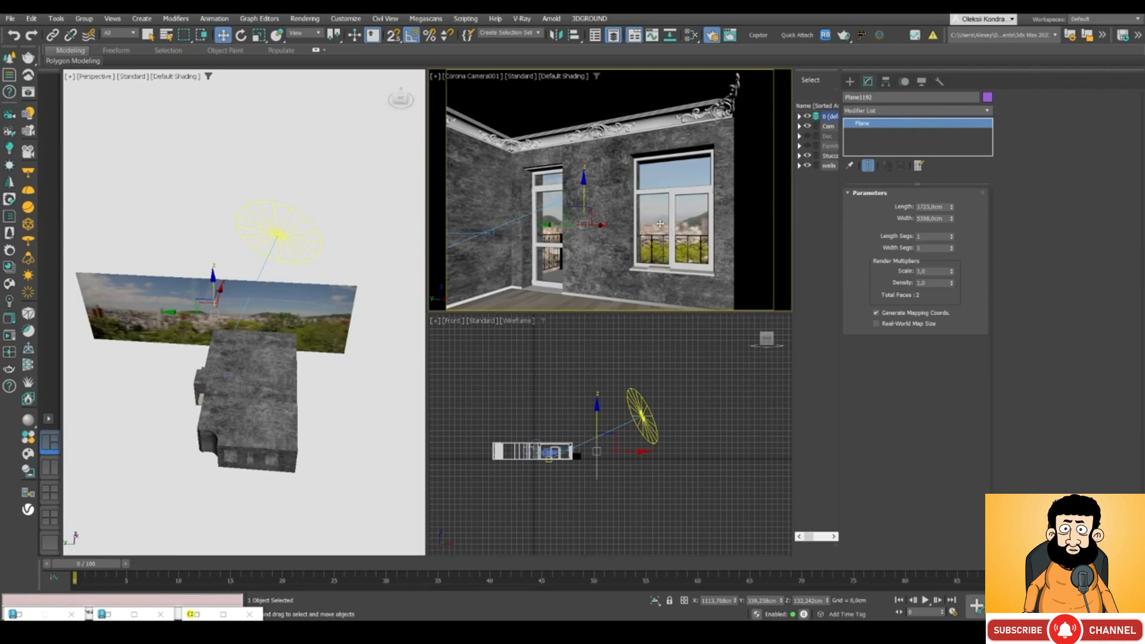
key("F3")
key("F3")
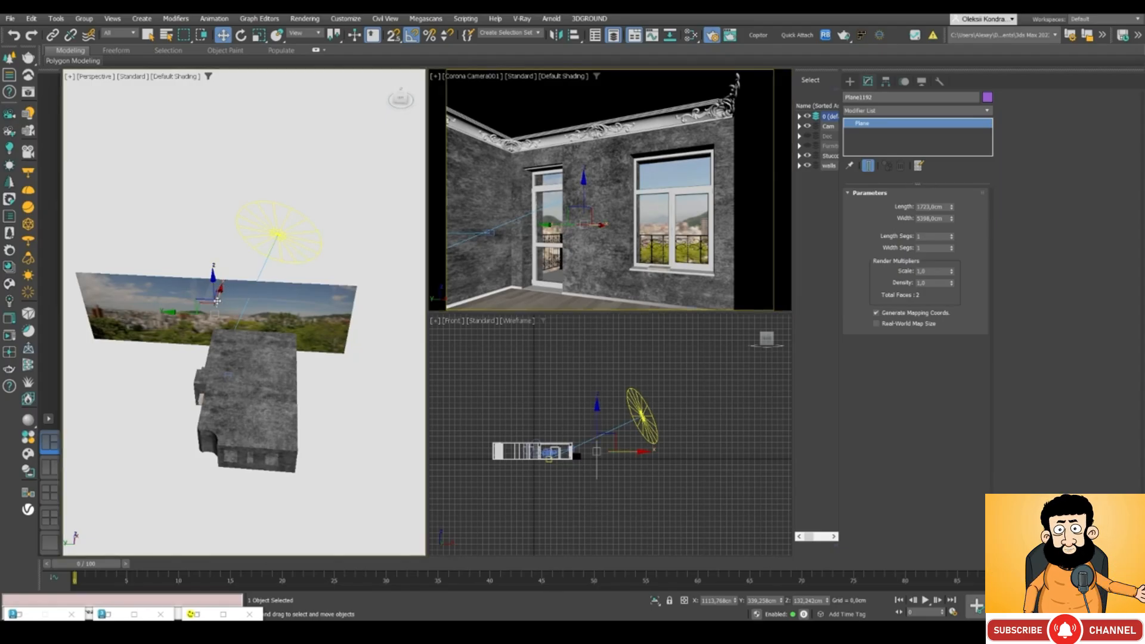
Step: Move the background plane farther from the building, to about X 1689 cm, Y 47 cm, so that the panorama fills both windows
left_click_drag(218, 300, 233, 267)
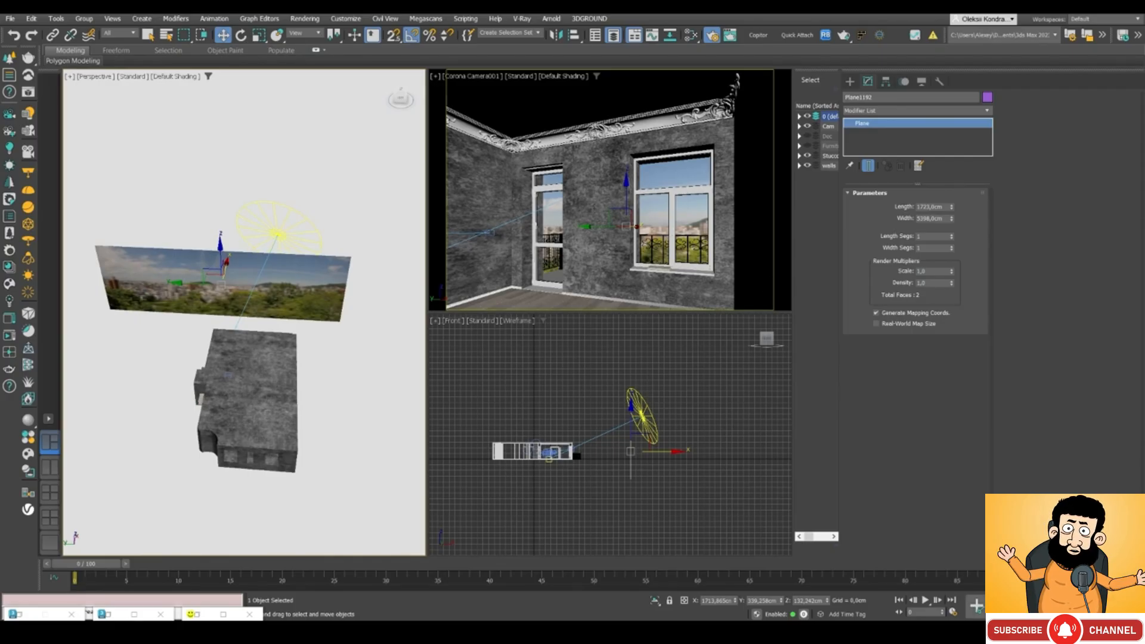
left_click_drag(226, 272, 221, 249)
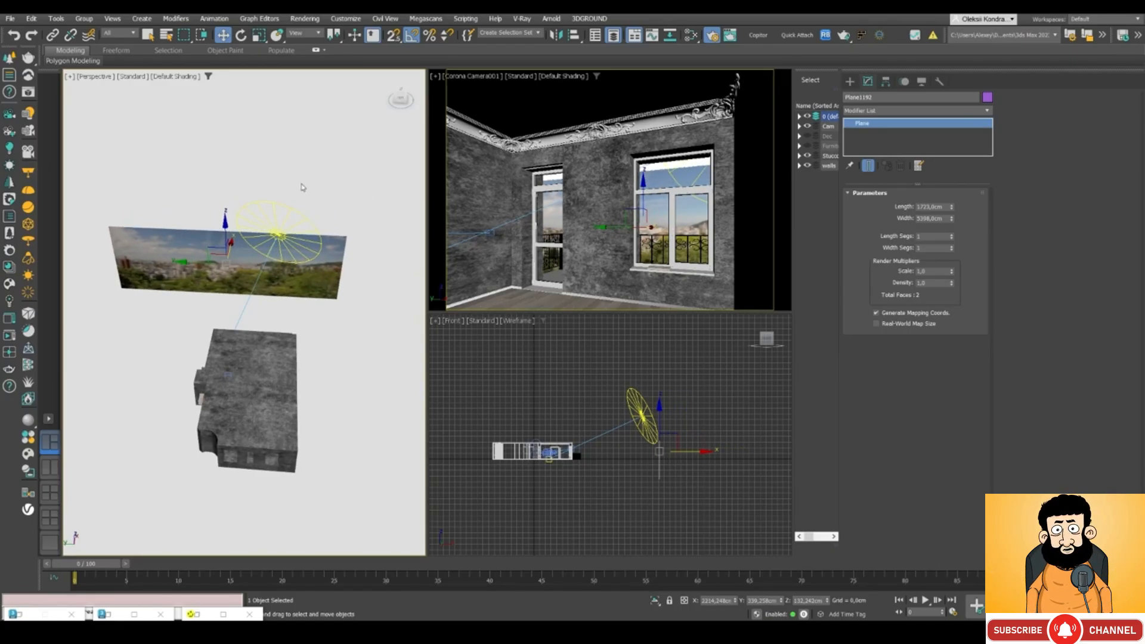
mouse_move(210, 261)
left_mouse_down()
mouse_move(229, 247)
mouse_move(213, 242)
left_mouse_up()
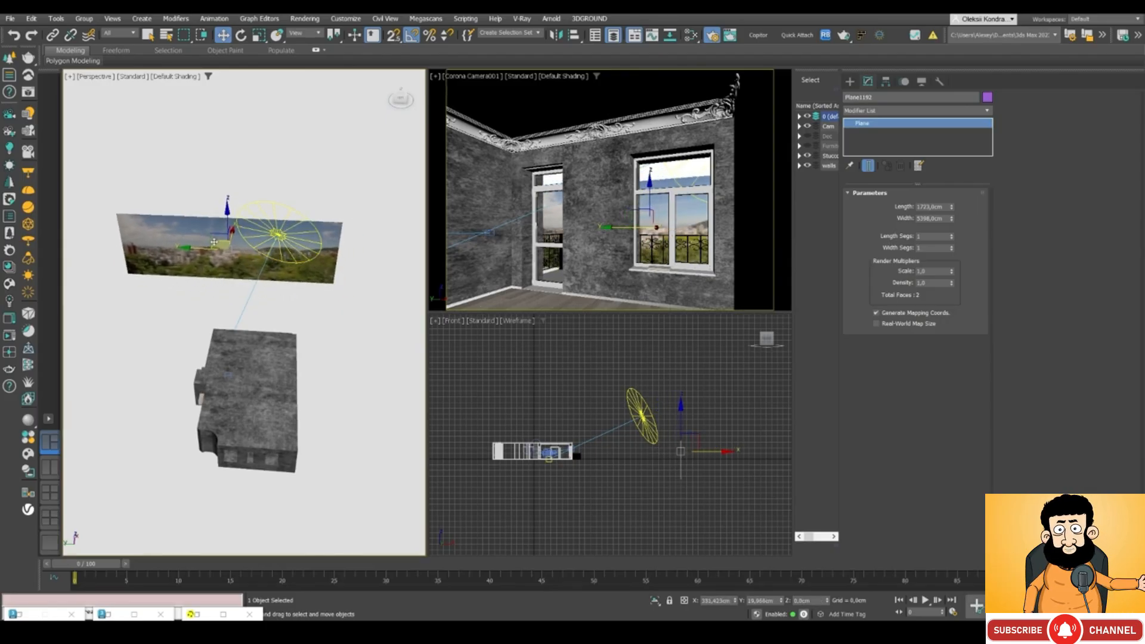
middle_click(668, 174)
key("F3")
key("F3")
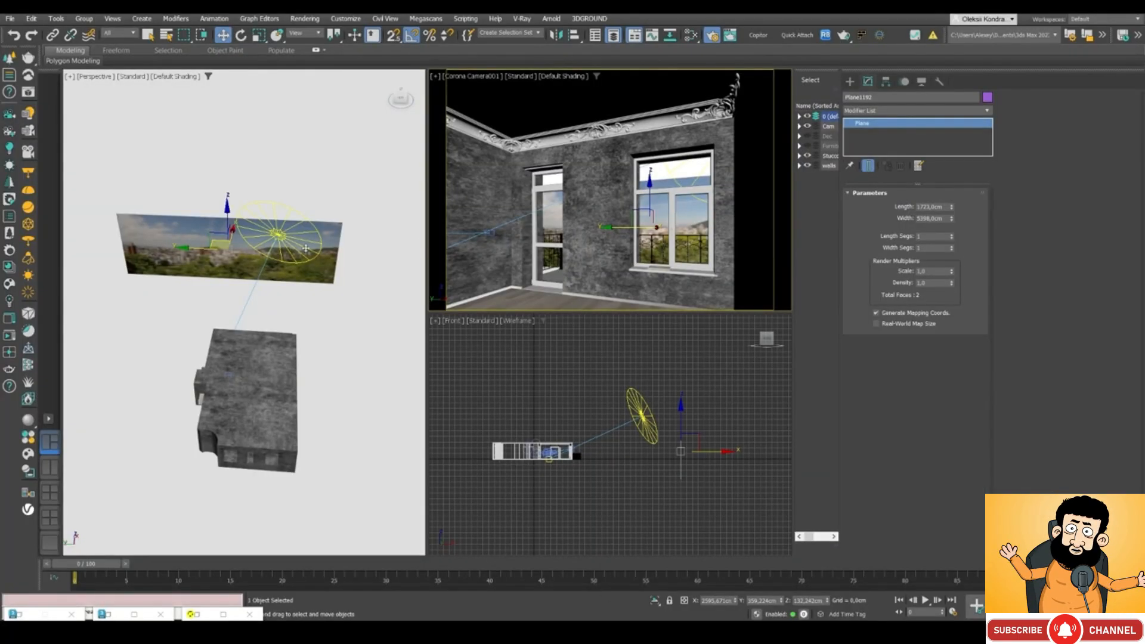
left_click_drag(215, 240, 201, 288)
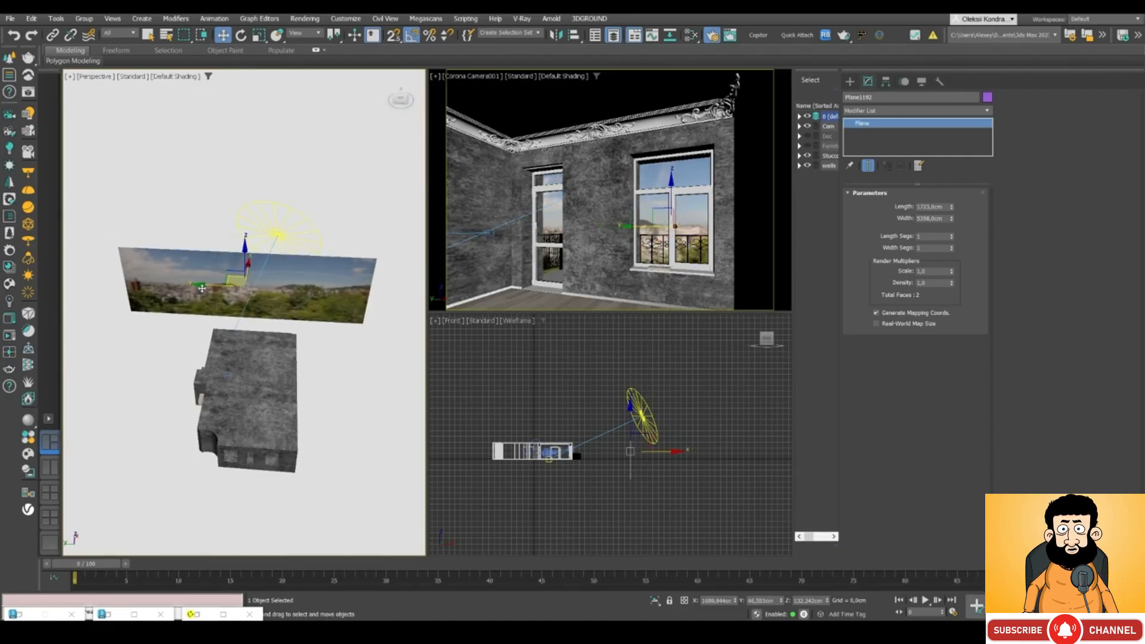
Step: Show the Corona interactive render and the Slate Material Editor, and arrange them side by side
left_click(197, 614)
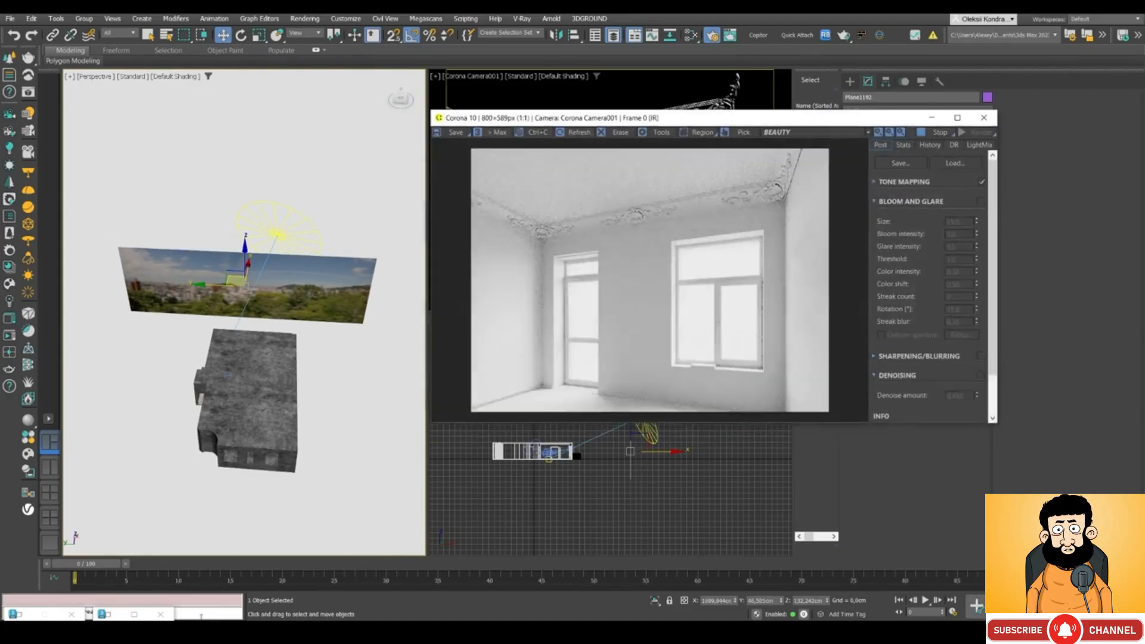
left_click_drag(649, 125, 520, 174)
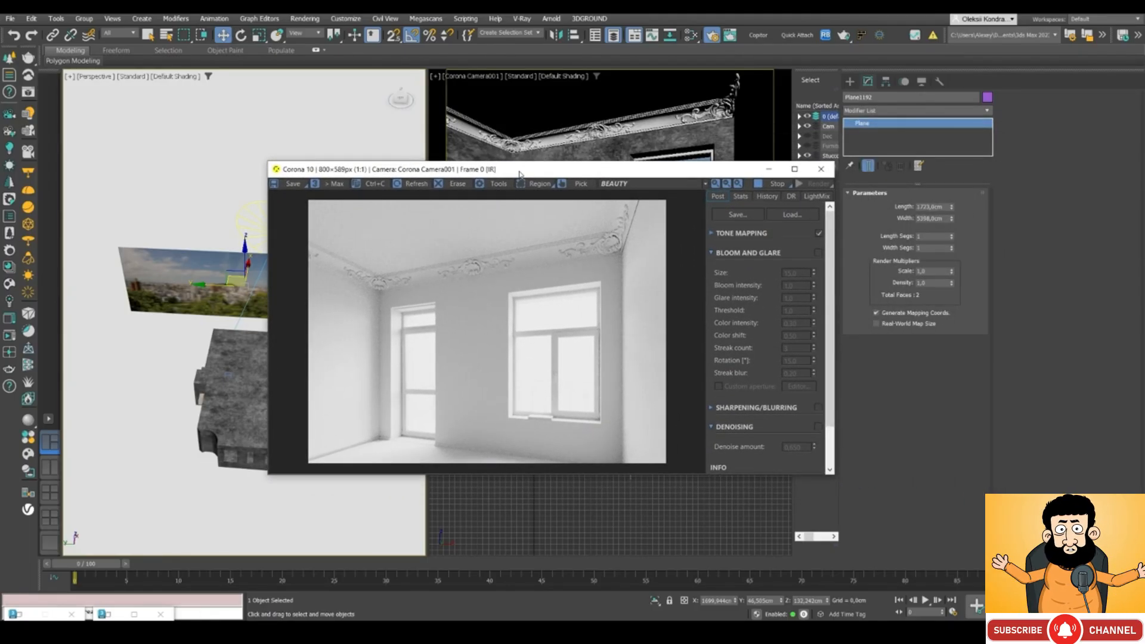
left_click(107, 614)
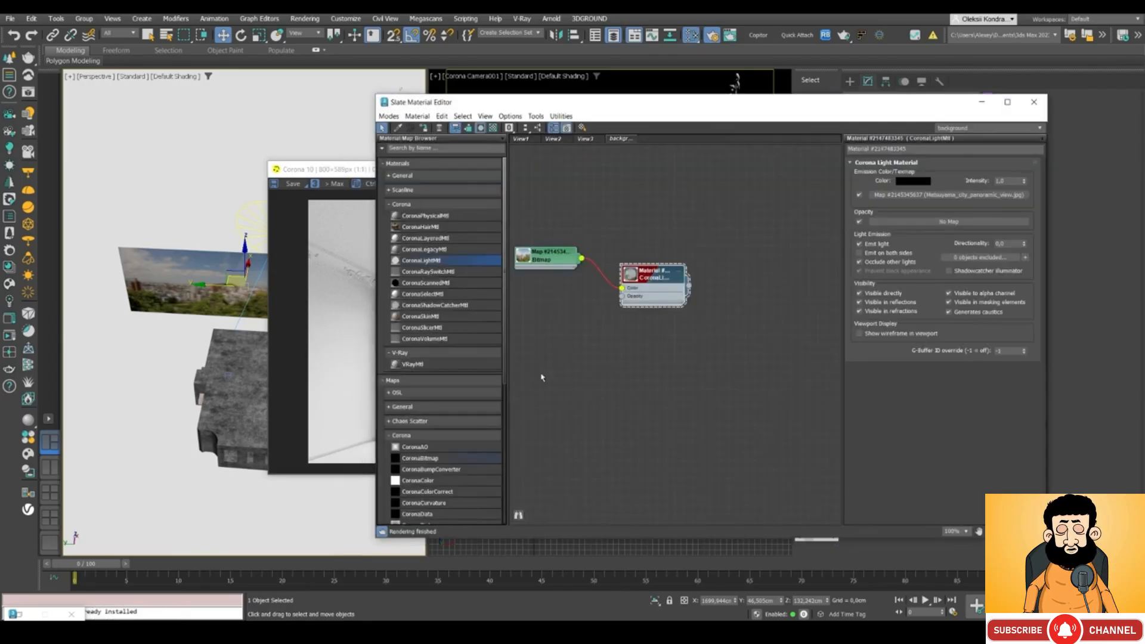
left_click_drag(637, 114, 709, 124)
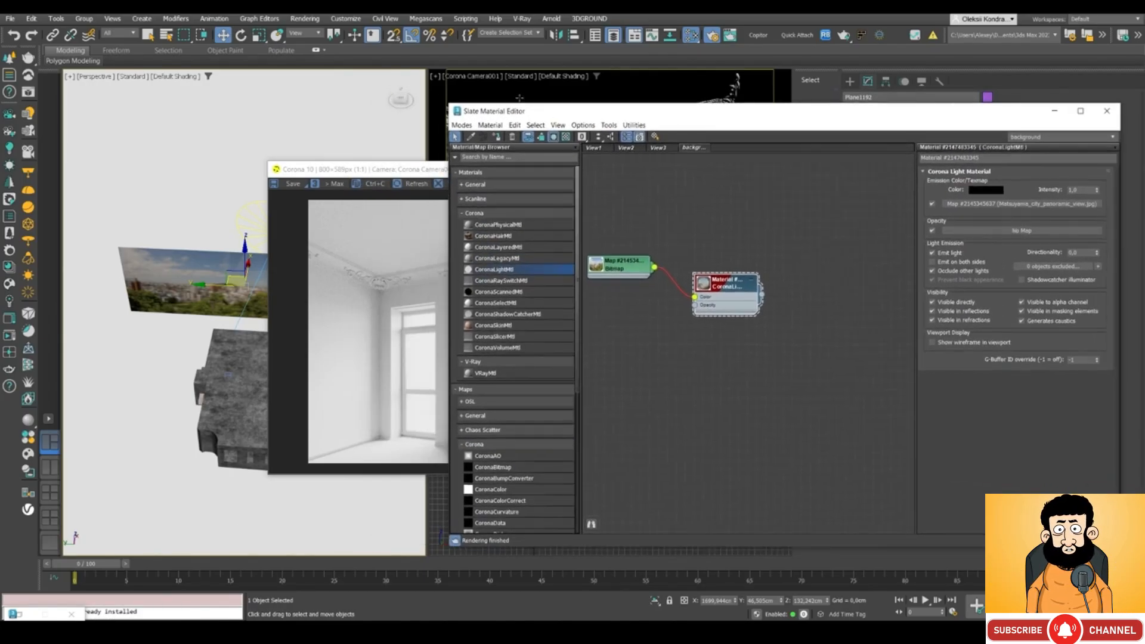
left_click_drag(512, 113, 715, 110)
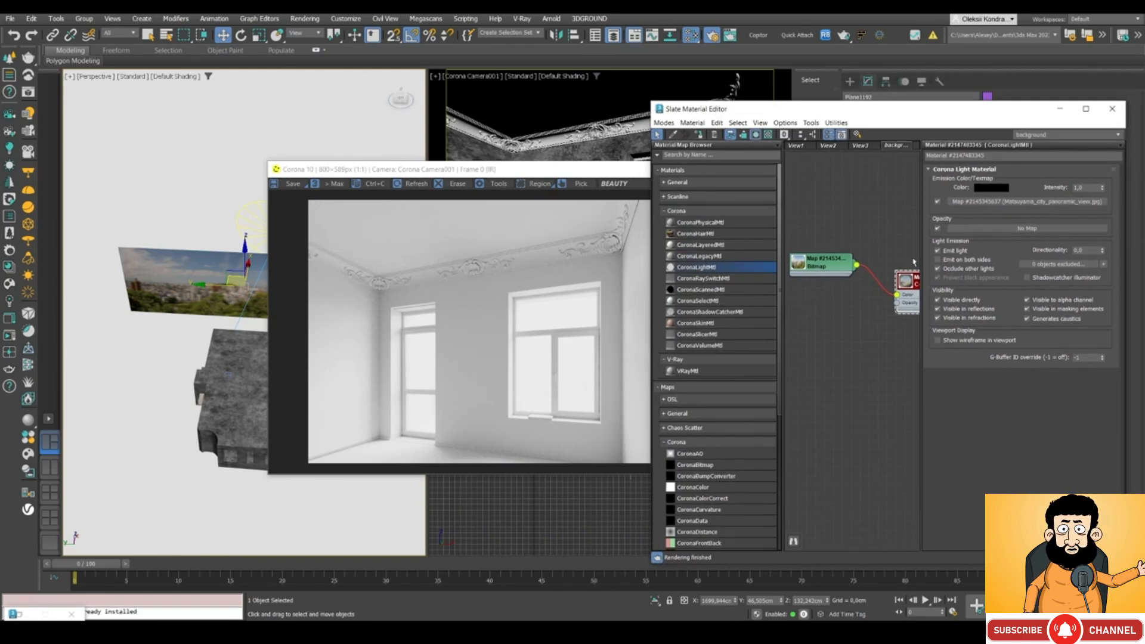
Step: Test the Corona light material with Emit light off, and turn Emit light back on
left_click(938, 251)
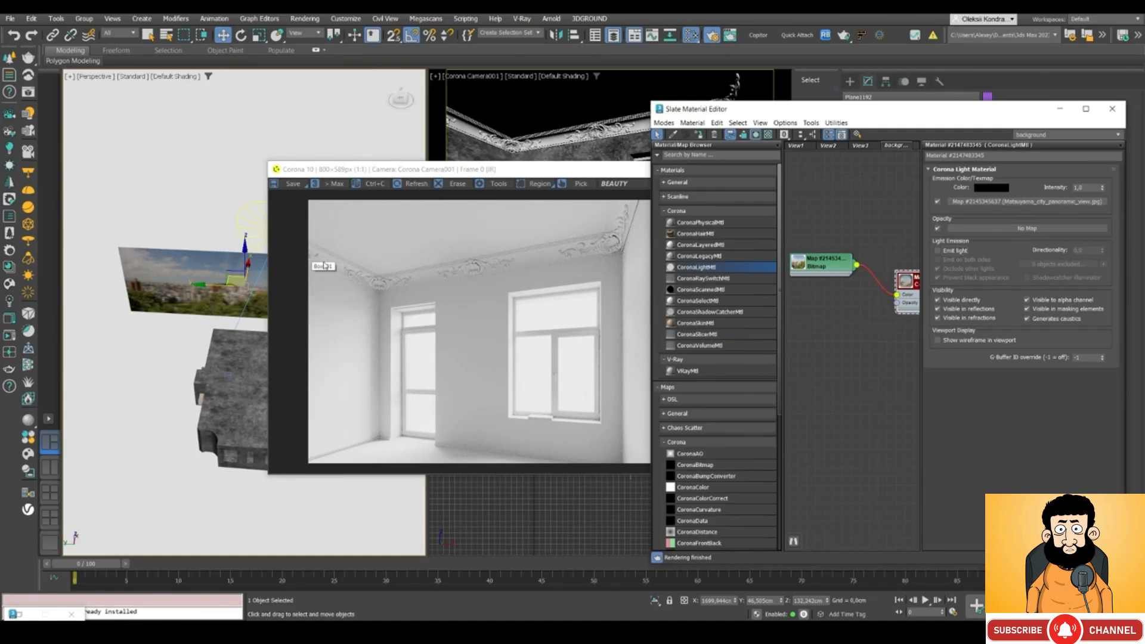
left_click(940, 252)
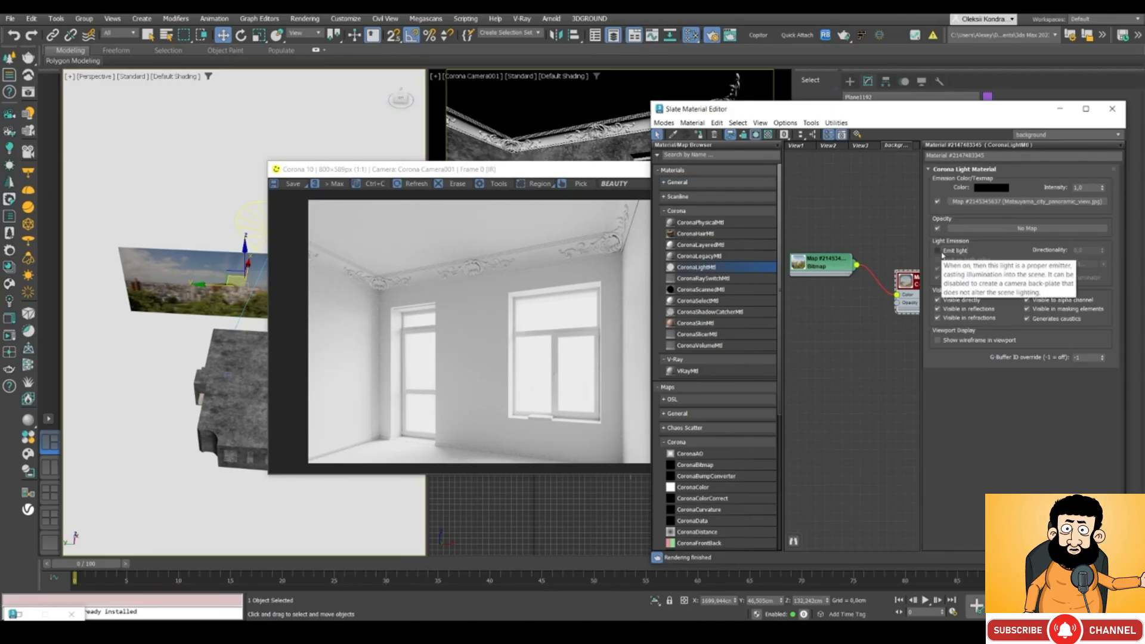
left_click(938, 251)
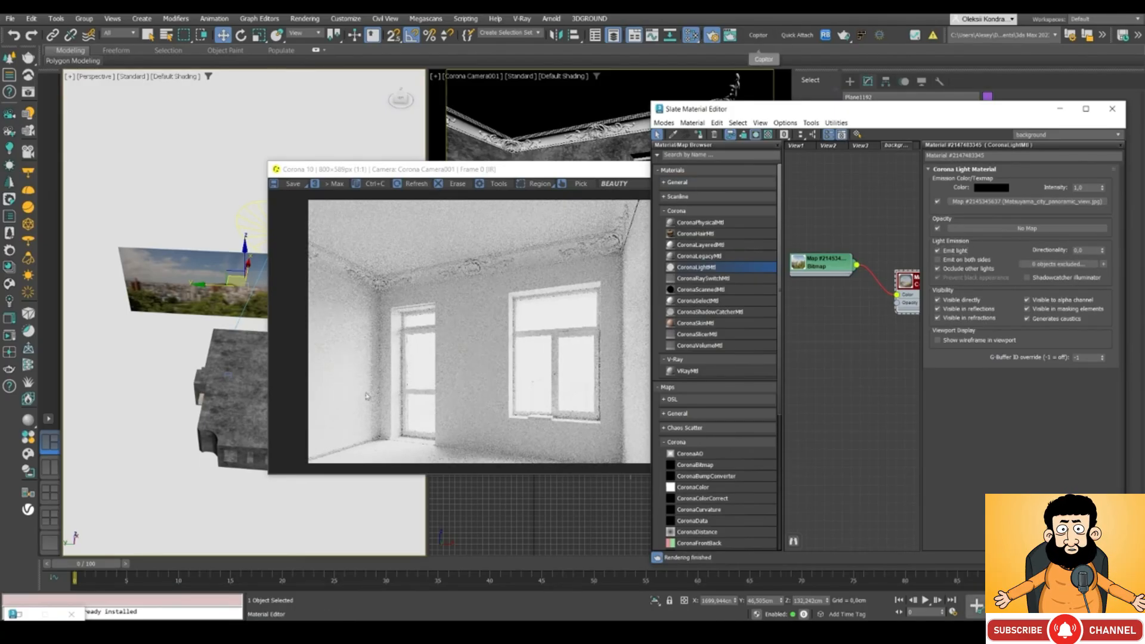
Step: Set the Scene Environment in Render Setup to Single map with the CoronaSky map, and minimize the Slate Material Editor
key("F10")
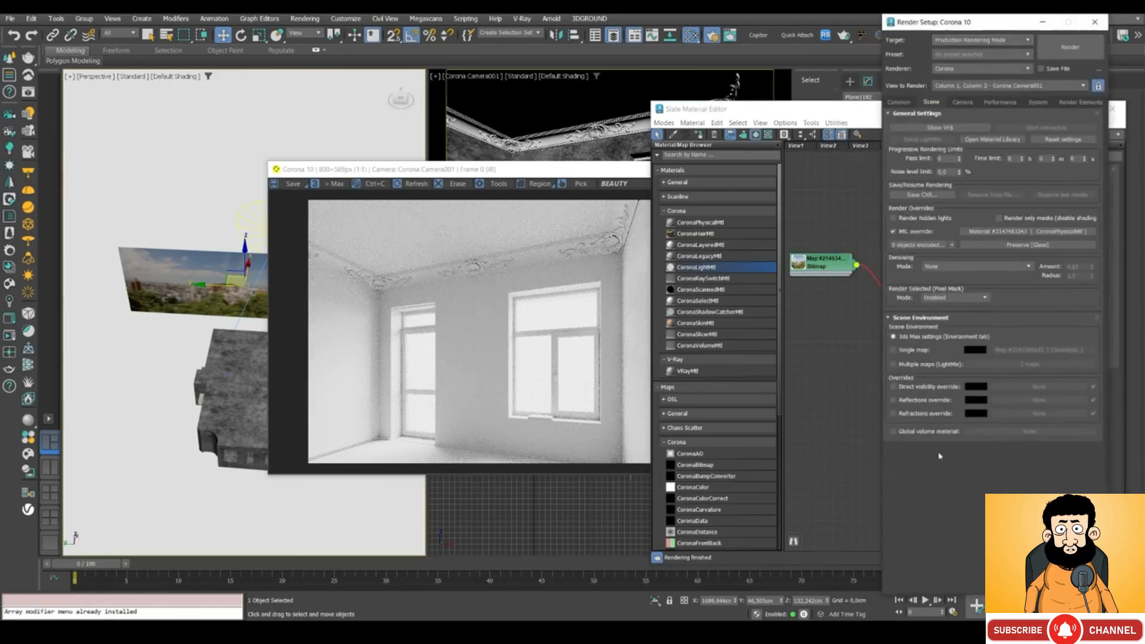
left_click(915, 351)
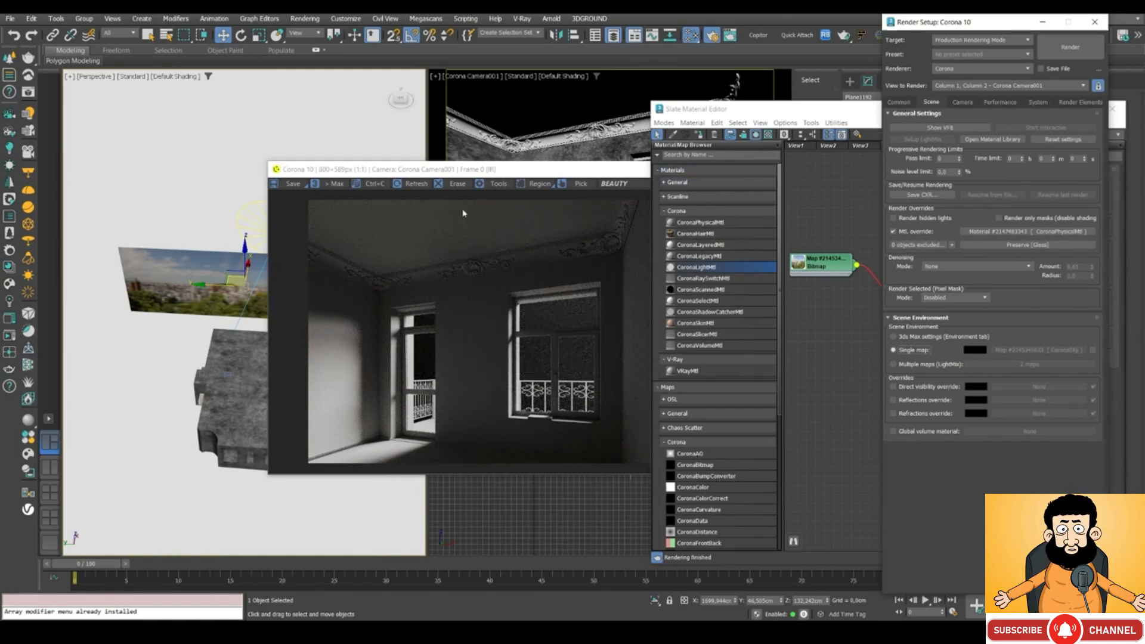
left_click(1064, 37)
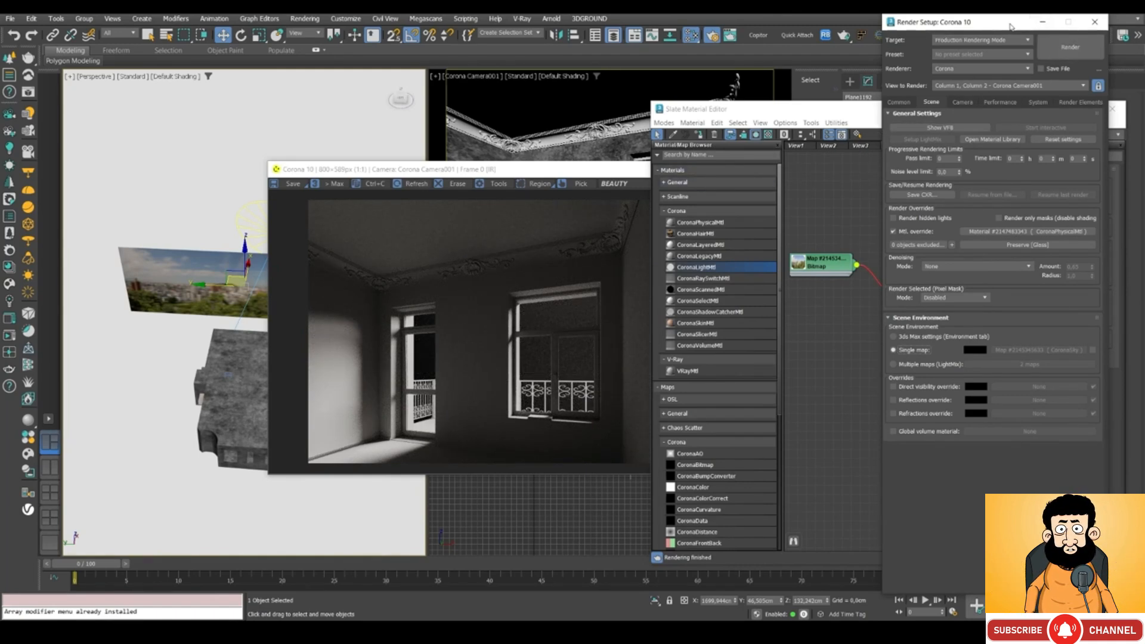
mouse_move(1010, 26)
left_mouse_down()
mouse_move(974, 21)
mouse_move(996, 26)
left_mouse_up()
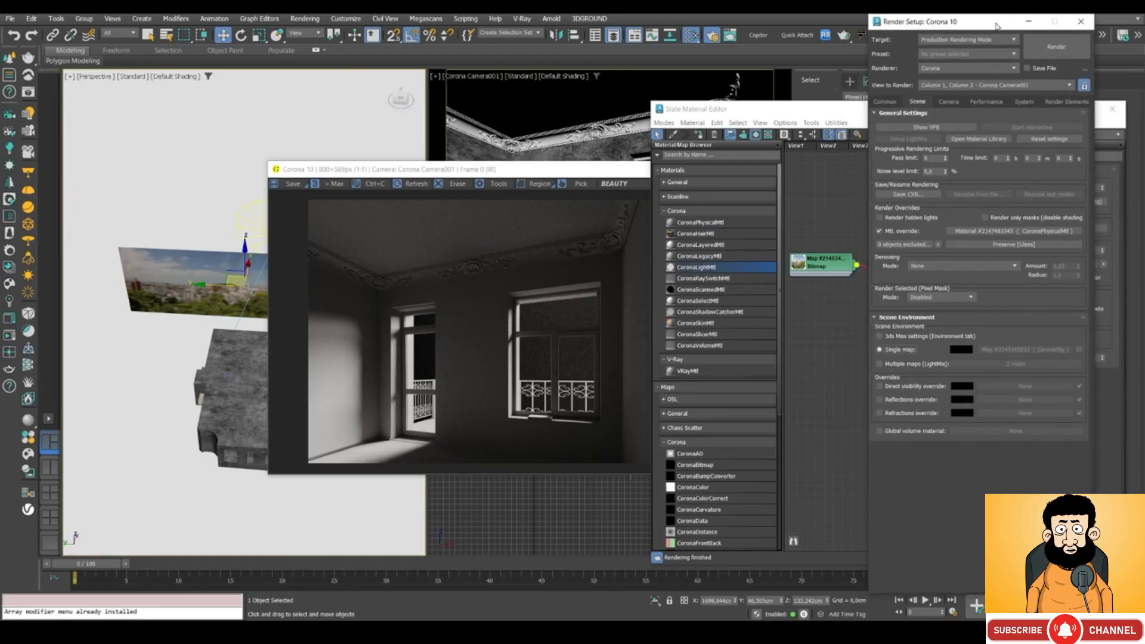
left_click(1119, 118)
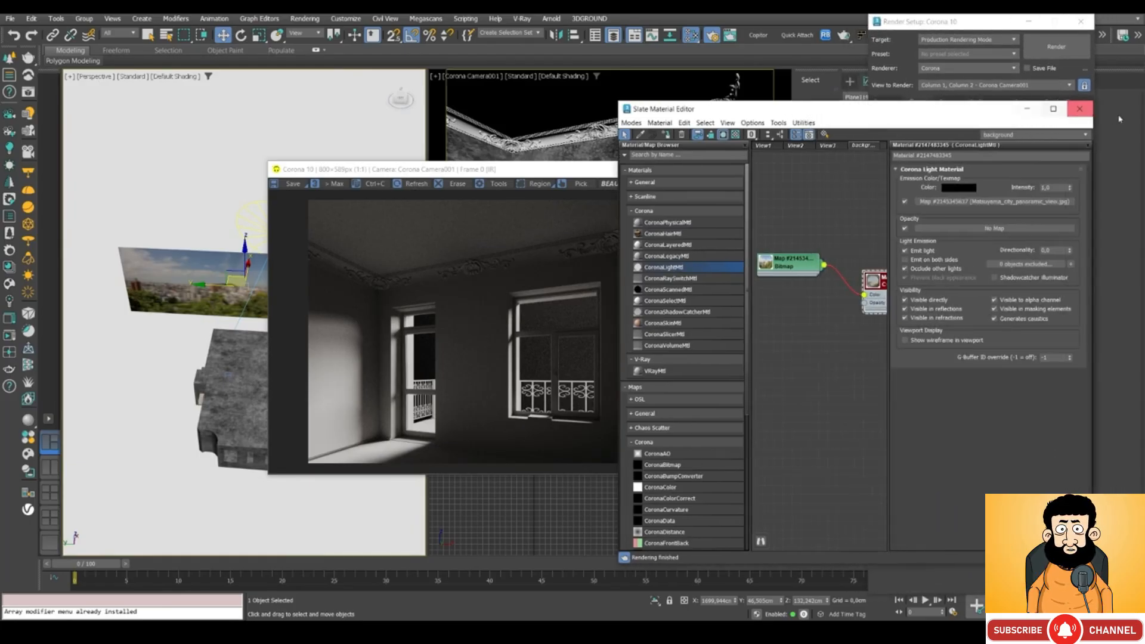
left_click(1027, 109)
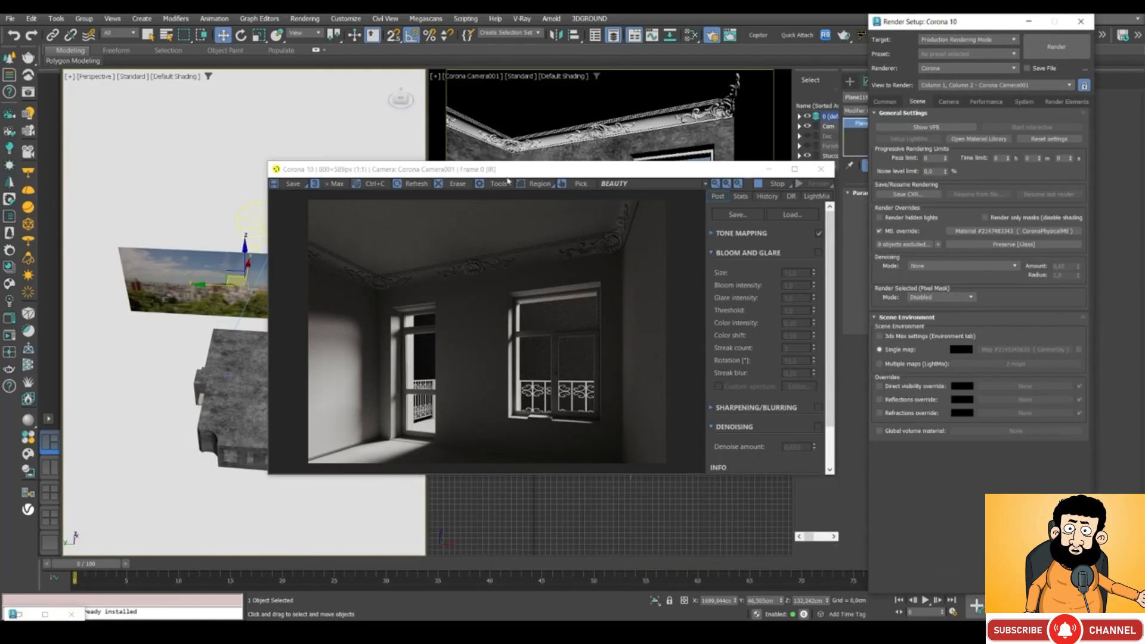
Step: Exclude the background plane from the render's material override, and reposition the interactive render window for viewing the result
left_click_drag(381, 169, 359, 159)
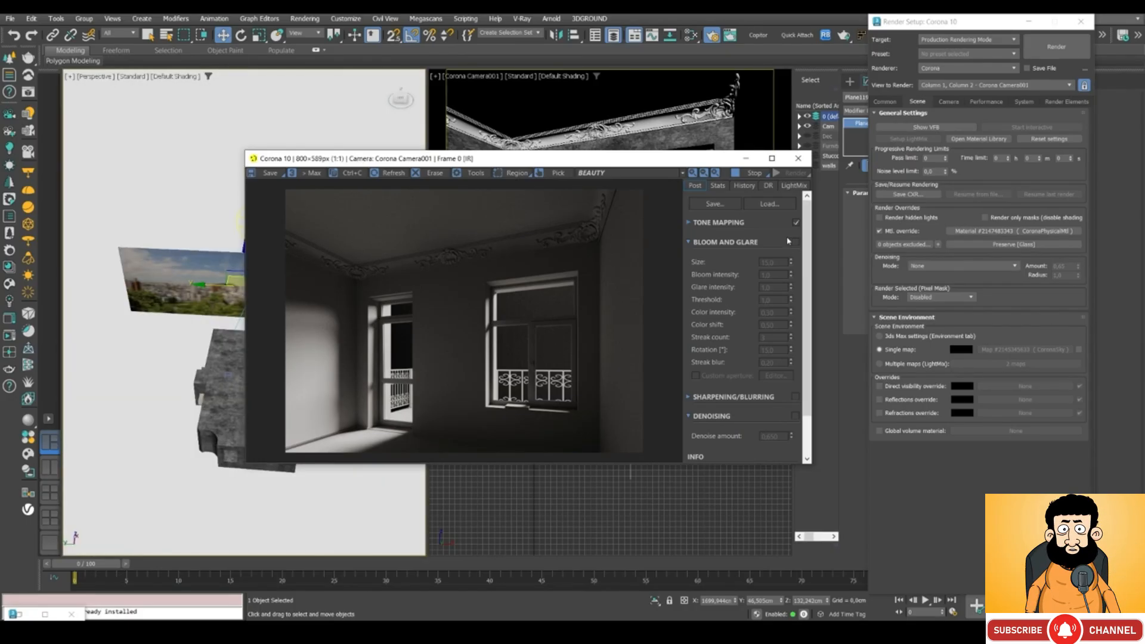
left_click(937, 244)
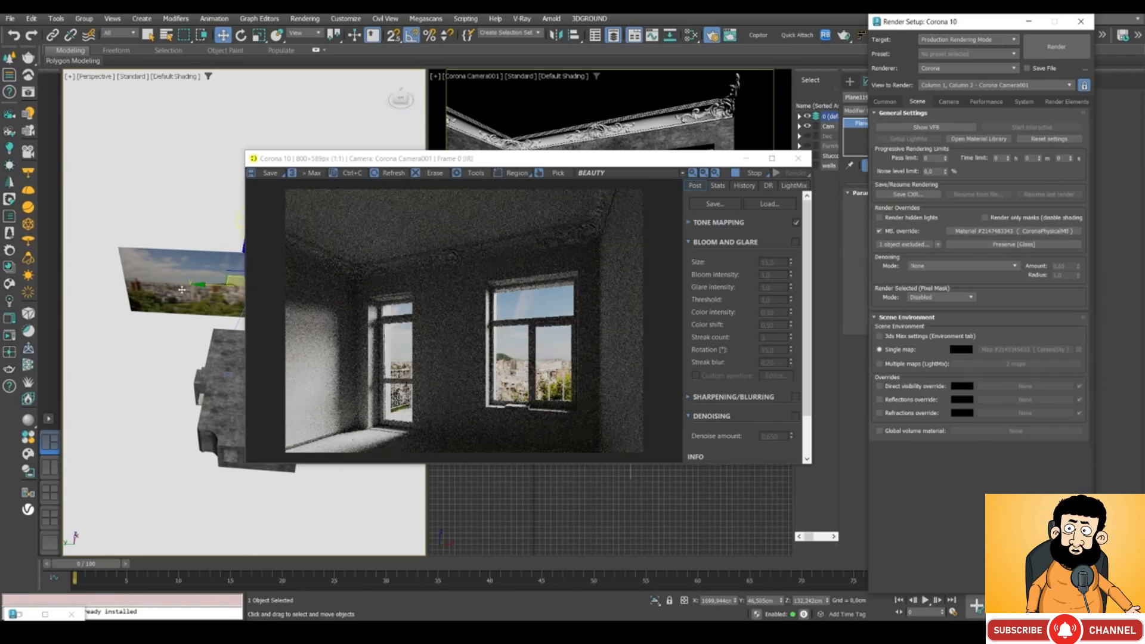
left_click_drag(351, 164, 420, 159)
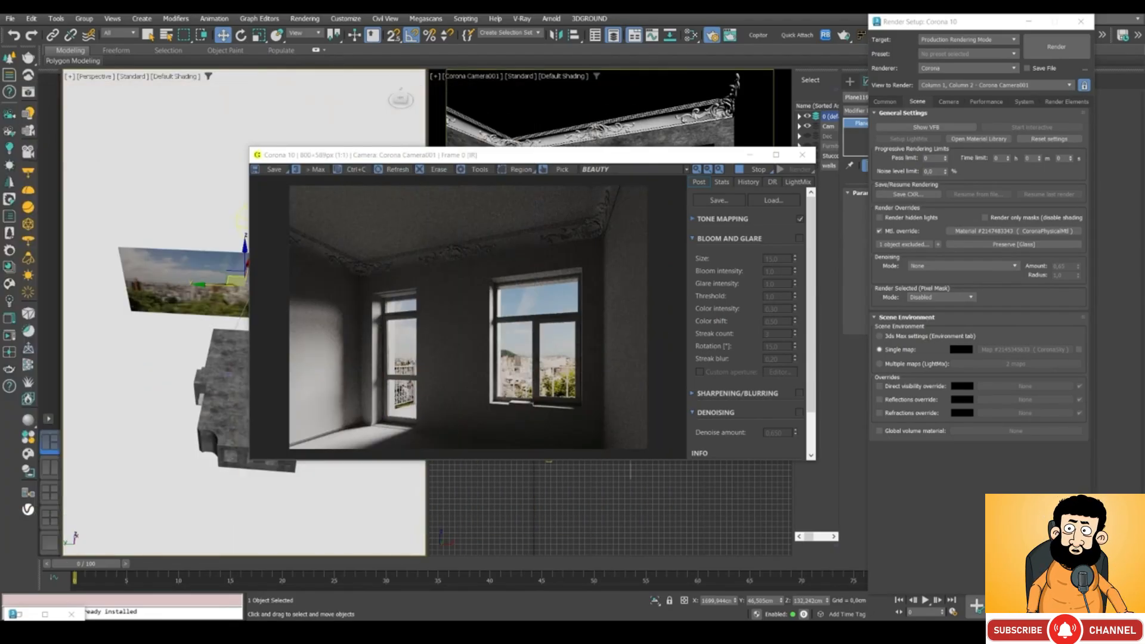
left_click_drag(567, 161, 521, 156)
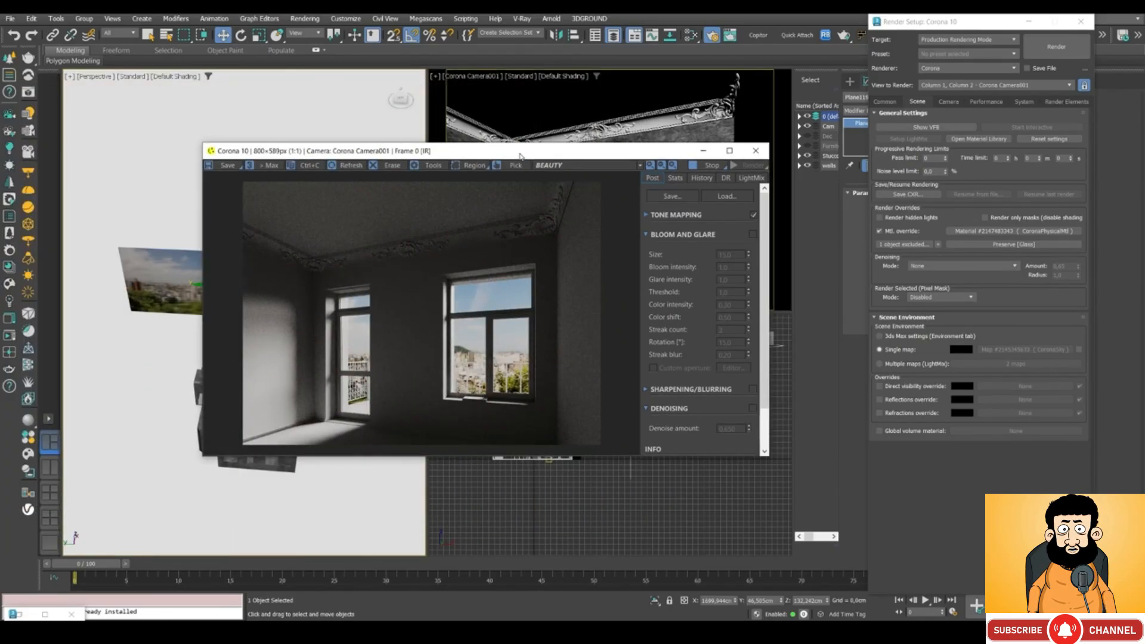
Step: Turn off Emit light on the background's Corona light material and set its Intensity to 5
left_click(691, 35)
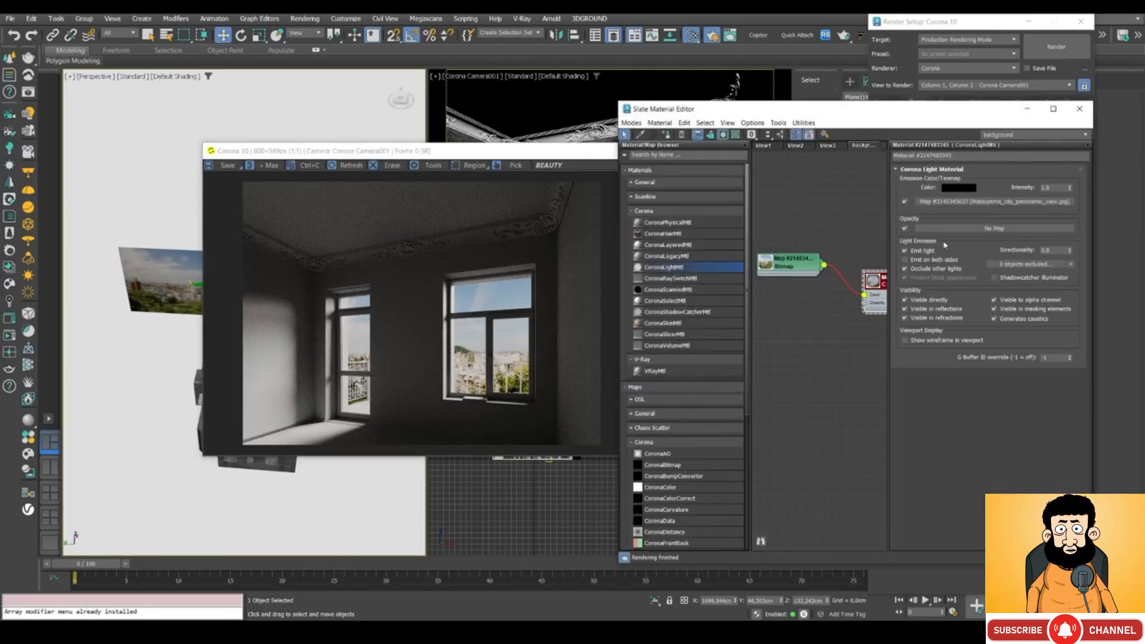
left_click(908, 251)
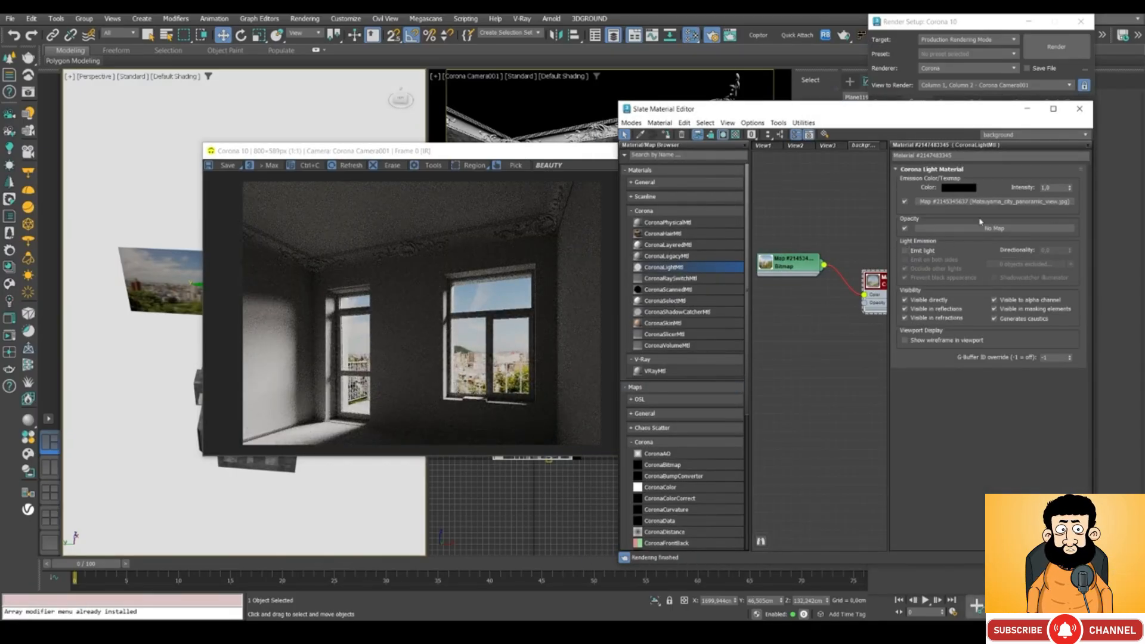
double_click(1048, 188)
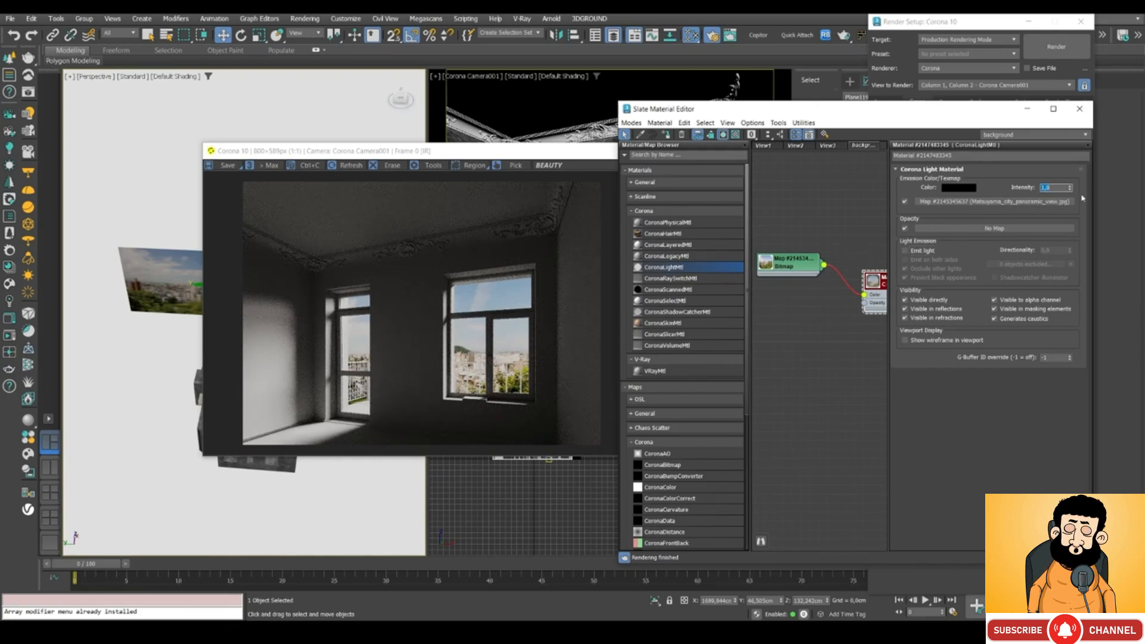
type("5")
key("Return")
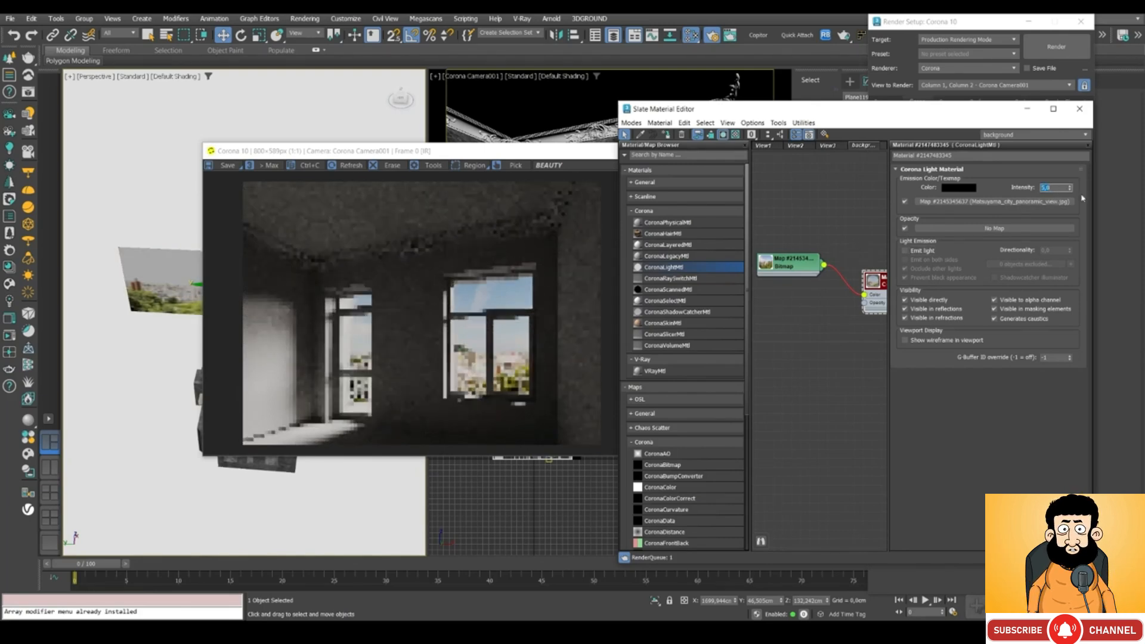
left_click(419, 314)
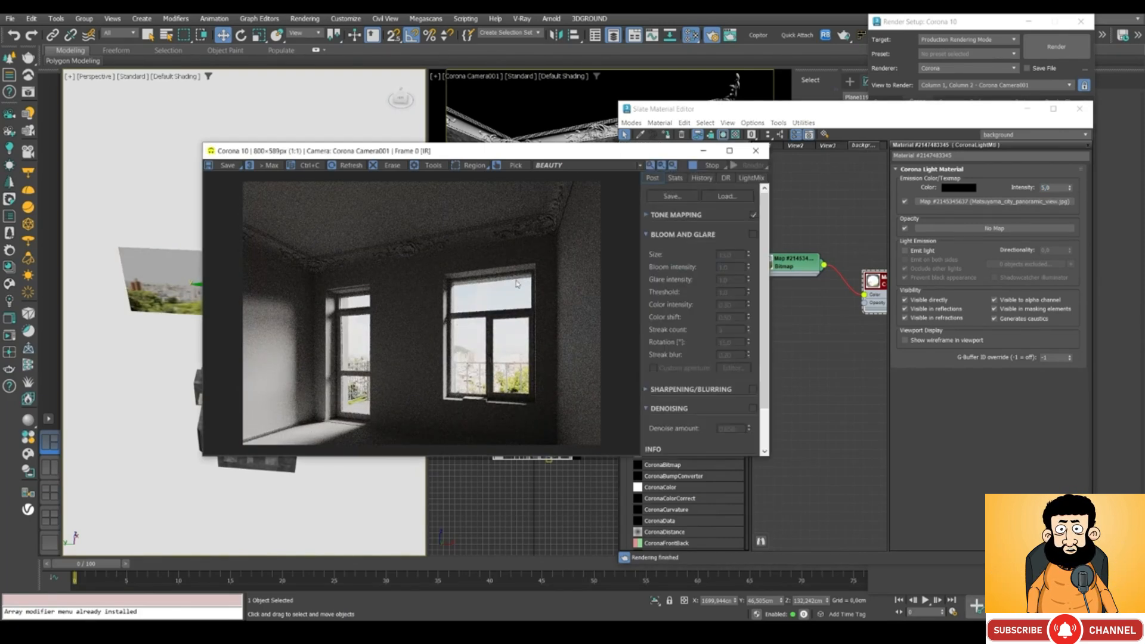
Step: Shift the background plane sideways along its length and check the view through the windows in the interactive render
left_click_drag(321, 153, 502, 157)
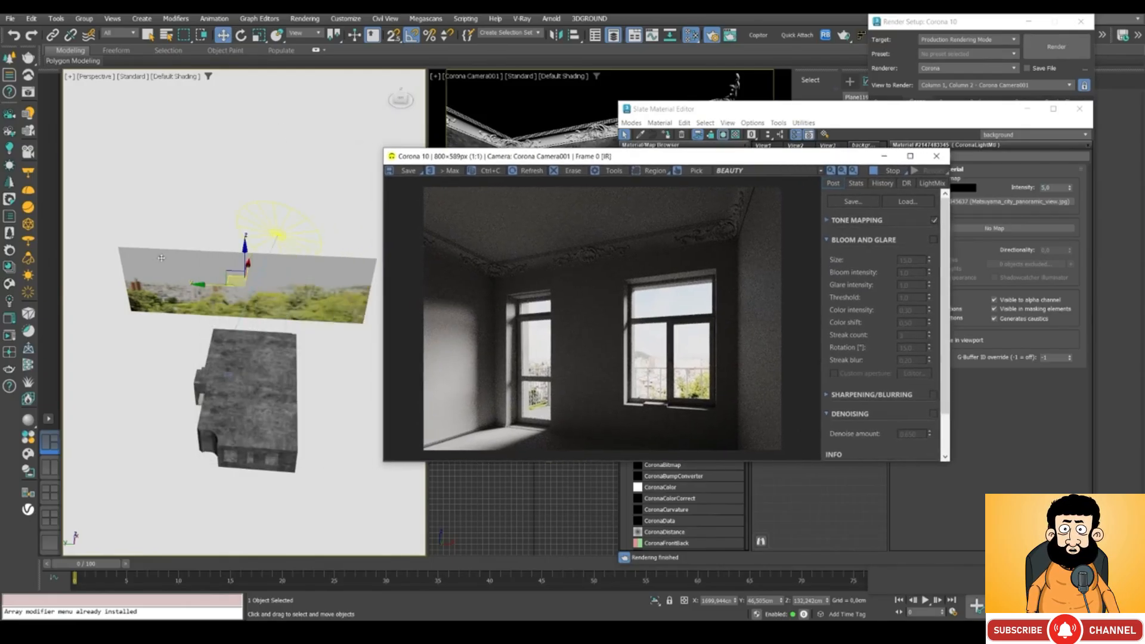
left_click_drag(211, 288, 194, 287)
left_click_drag(227, 251, 227, 251)
mouse_move(189, 285)
left_mouse_down()
mouse_move(173, 285)
mouse_move(197, 285)
left_mouse_up()
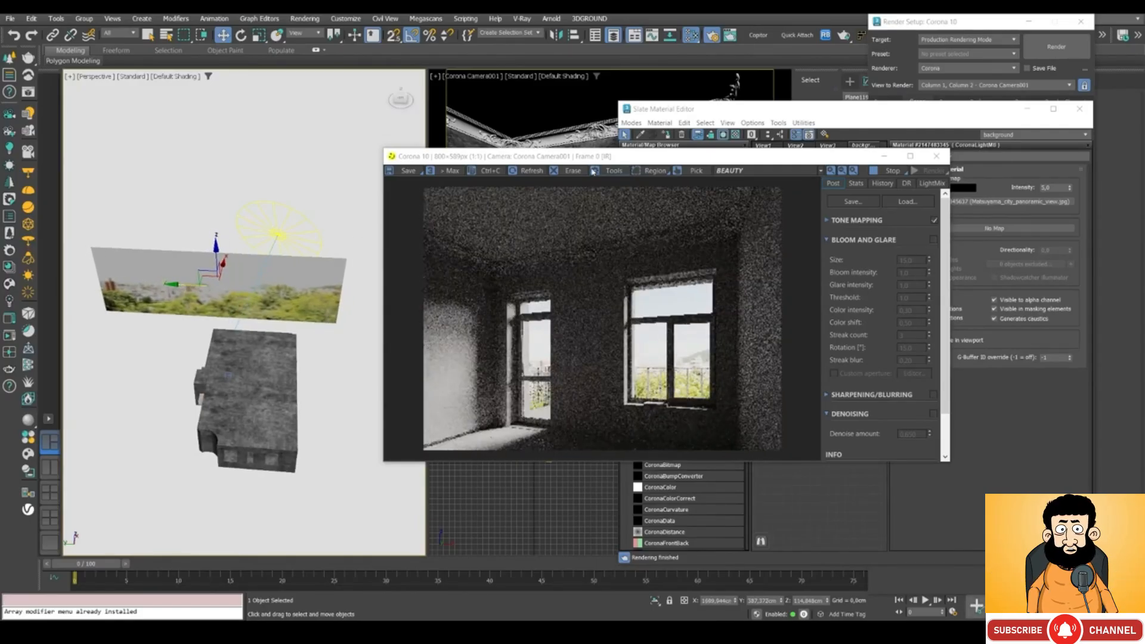
left_click_drag(665, 155, 493, 120)
scroll(490, 352, "up", 2)
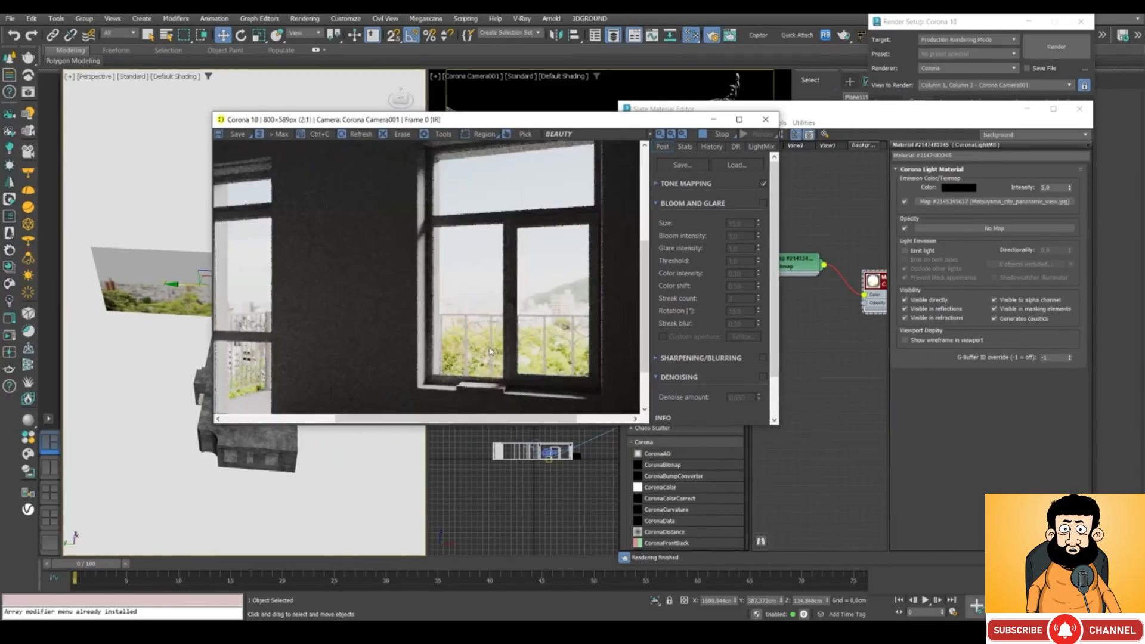
scroll(490, 352, "down", 2)
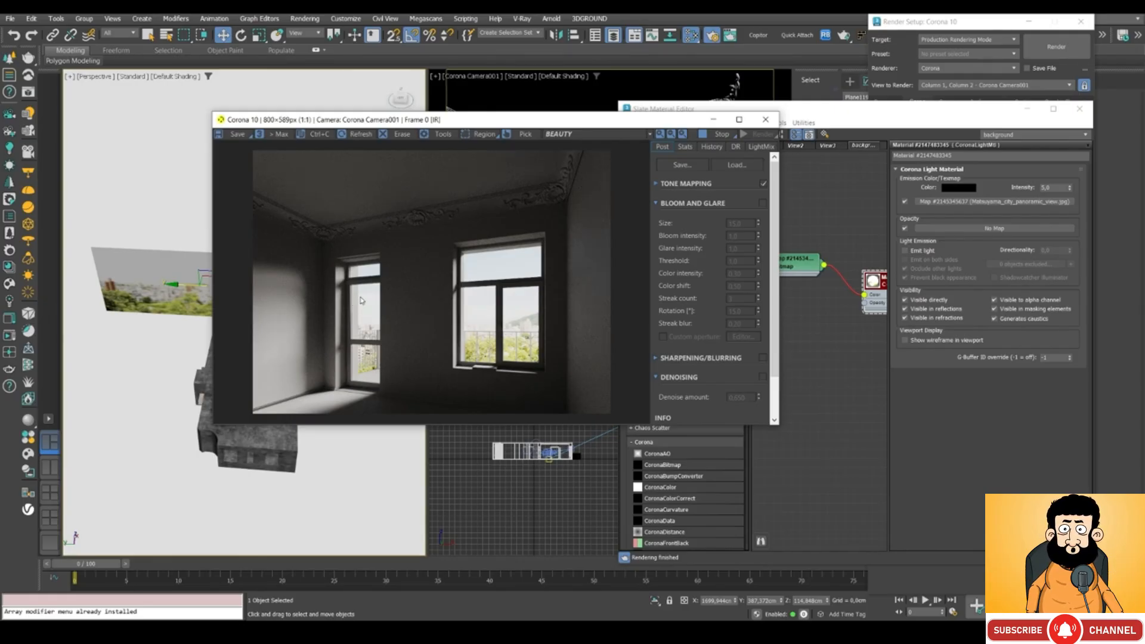
Step: Insert a CoronaColorCorrect map between the panorama bitmap and the Corona light material, with the render and material windows arranged side by side
left_click_drag(539, 121, 481, 111)
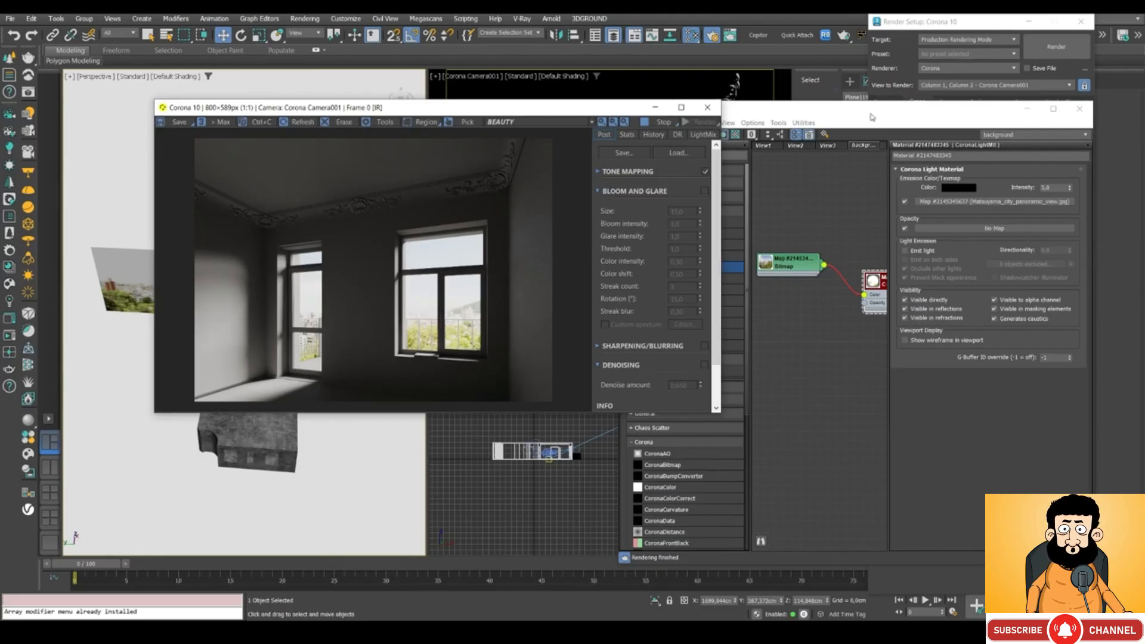
left_click_drag(834, 112, 893, 104)
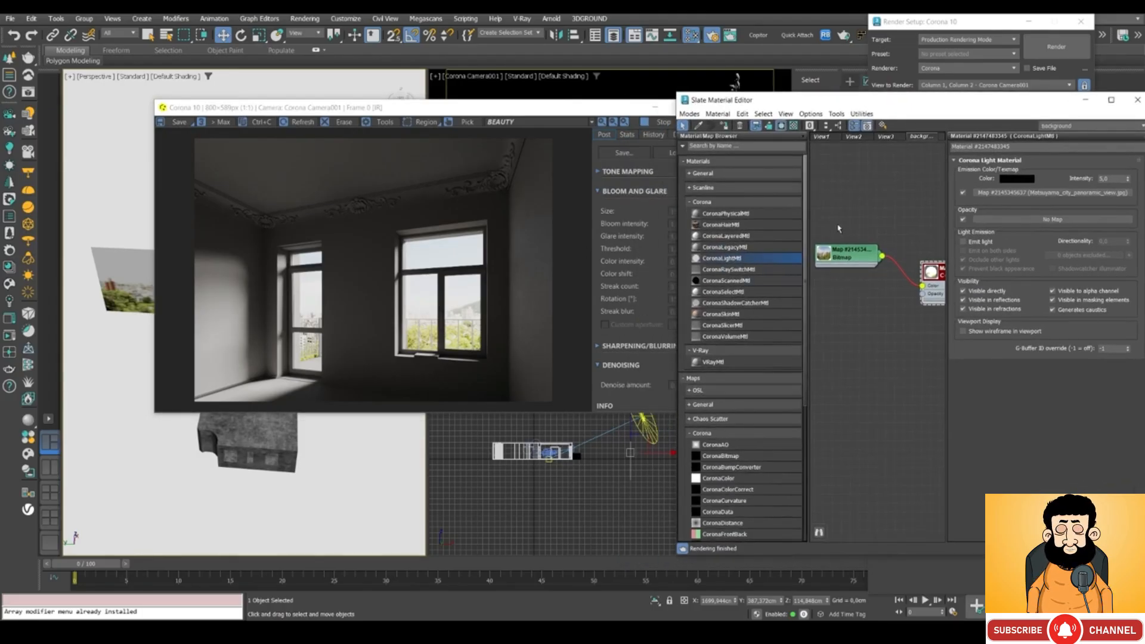
left_click_drag(841, 256, 823, 247)
scroll(826, 249, "down", 2)
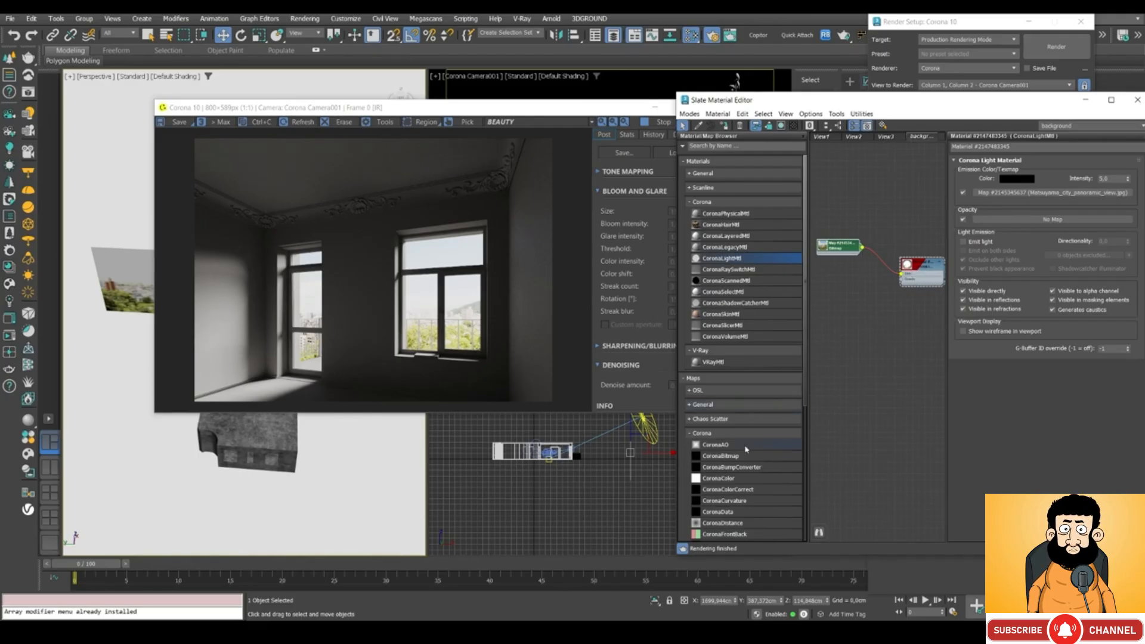
scroll(761, 449, "down", 4)
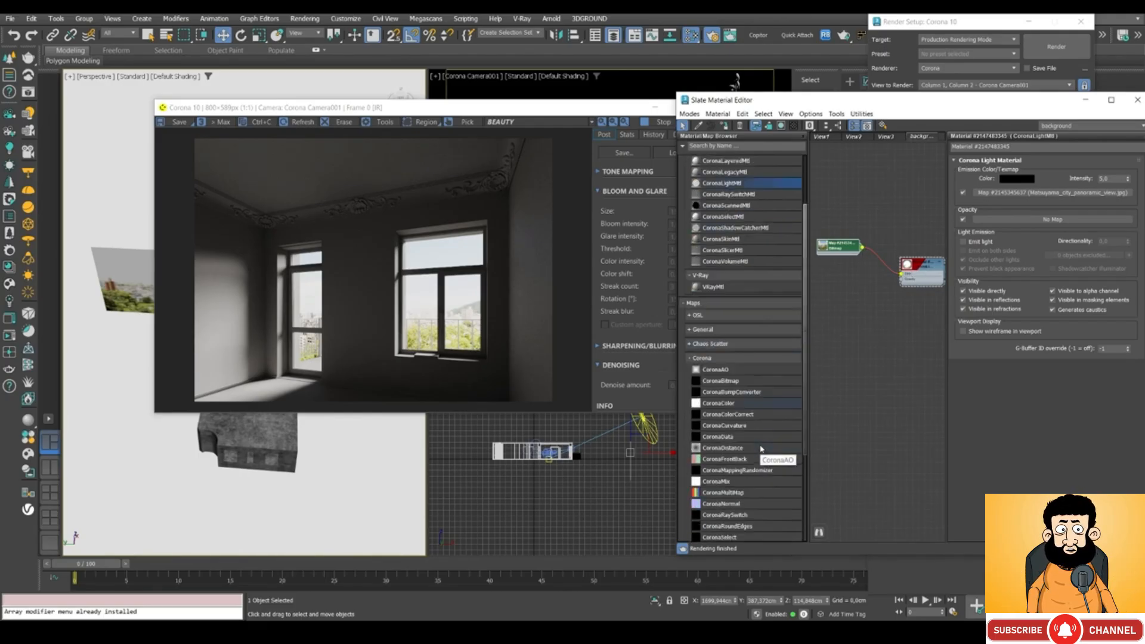
scroll(766, 449, "up", 1)
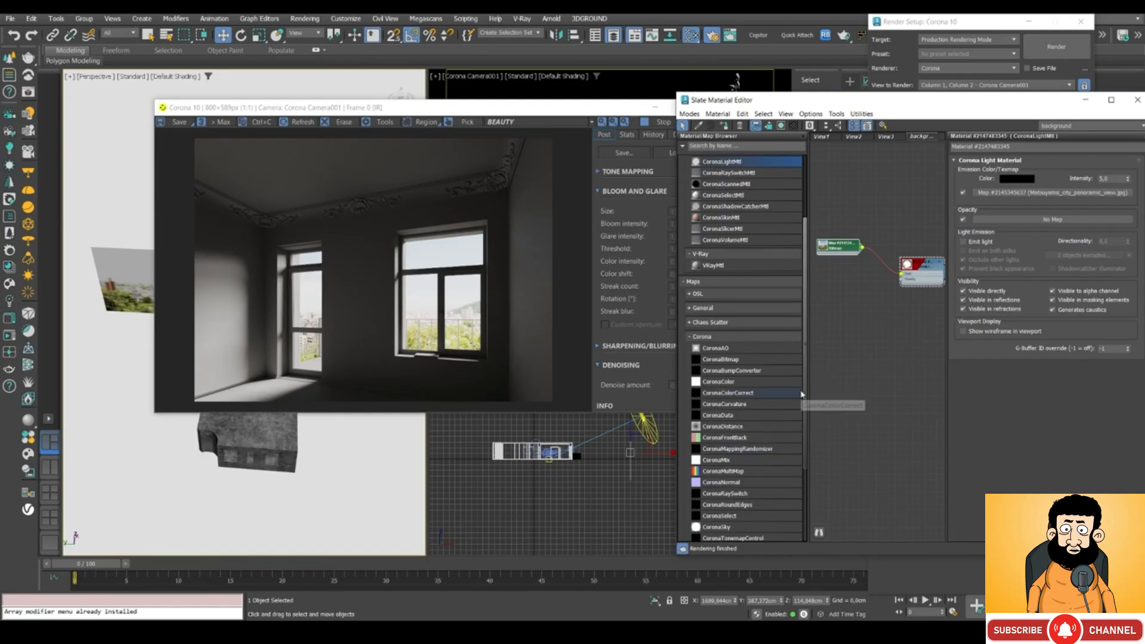
left_click(724, 394)
mouse_move(724, 394)
left_mouse_down()
mouse_move(874, 250)
mouse_move(879, 260)
left_mouse_up()
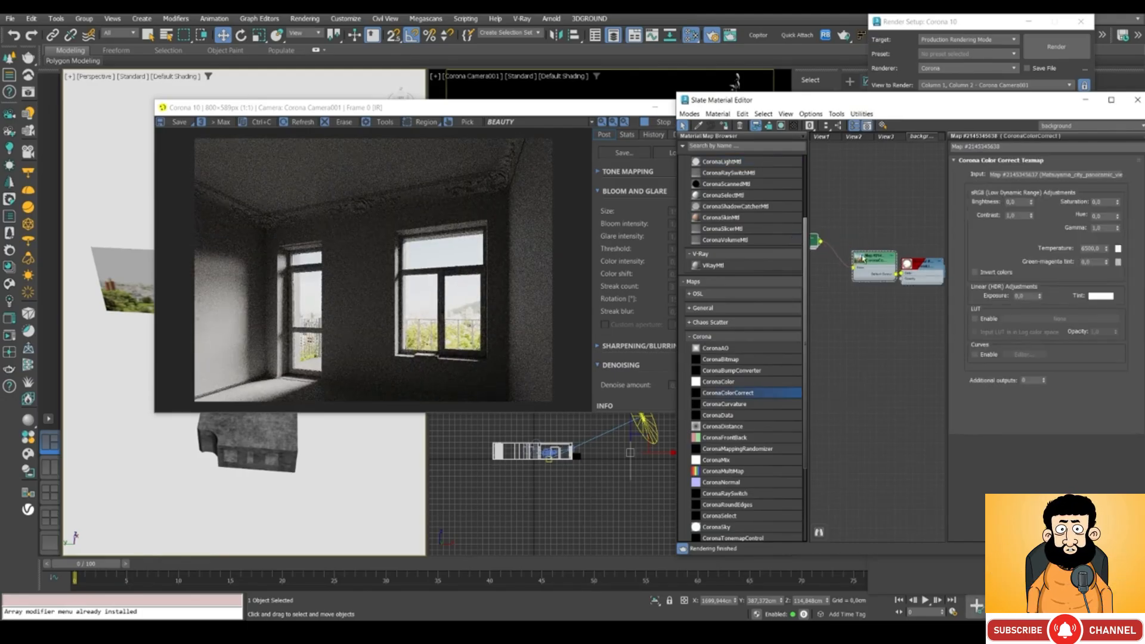
left_click_drag(863, 258, 844, 239)
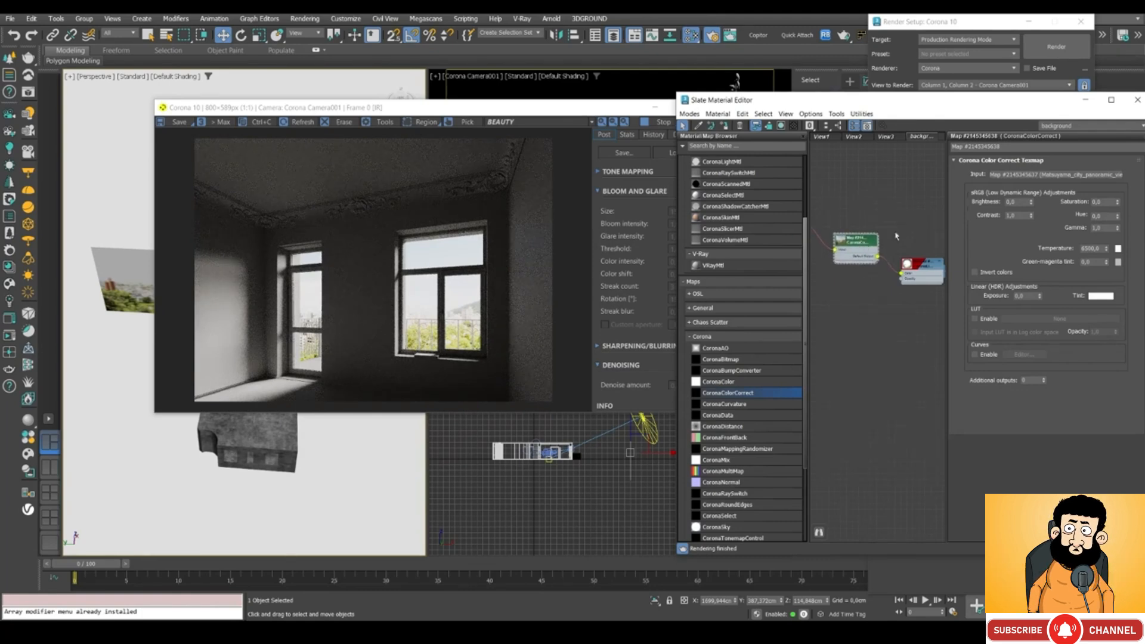
Step: Try a Saturation of -0.5 on the color correct map and inspect the background through the large window
double_click(1105, 201)
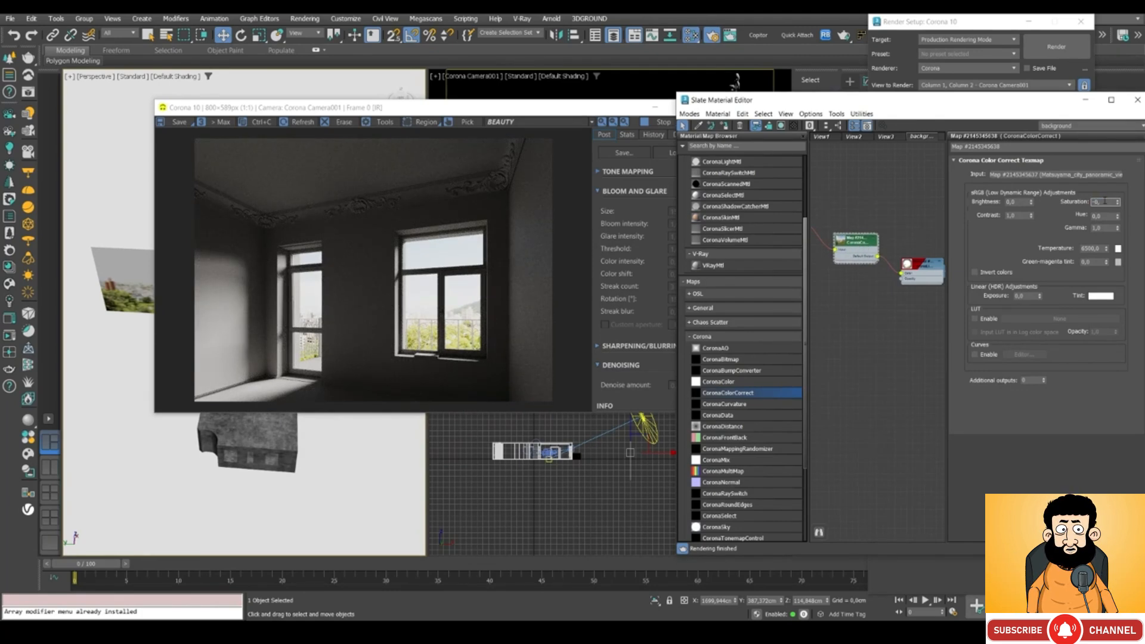
key("Return")
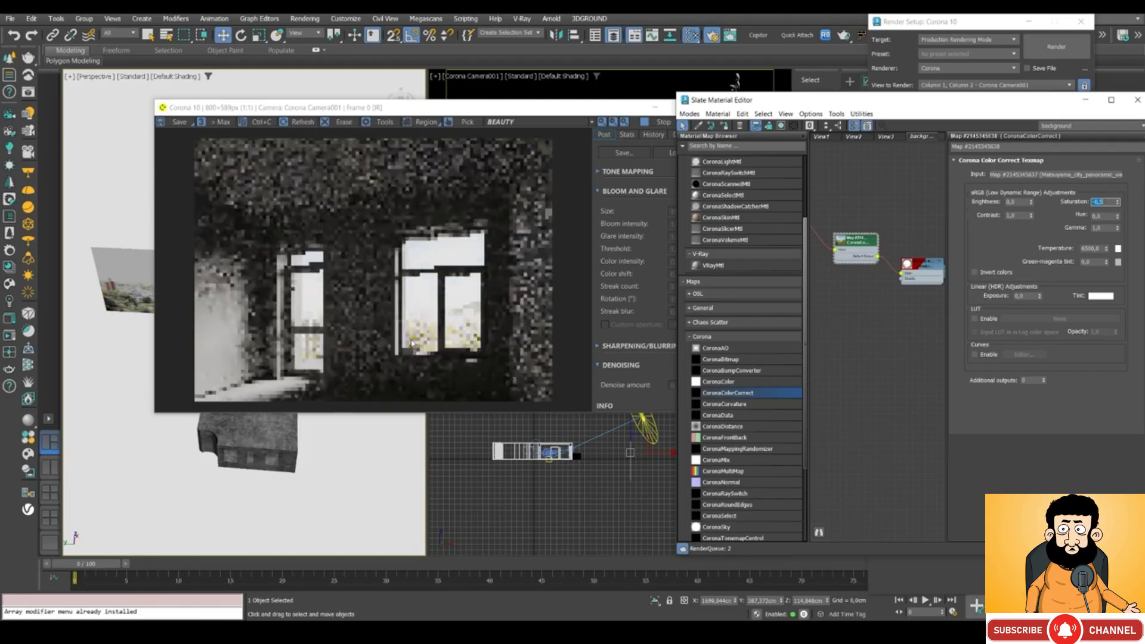
left_click(459, 304)
scroll(460, 305, "up", 2)
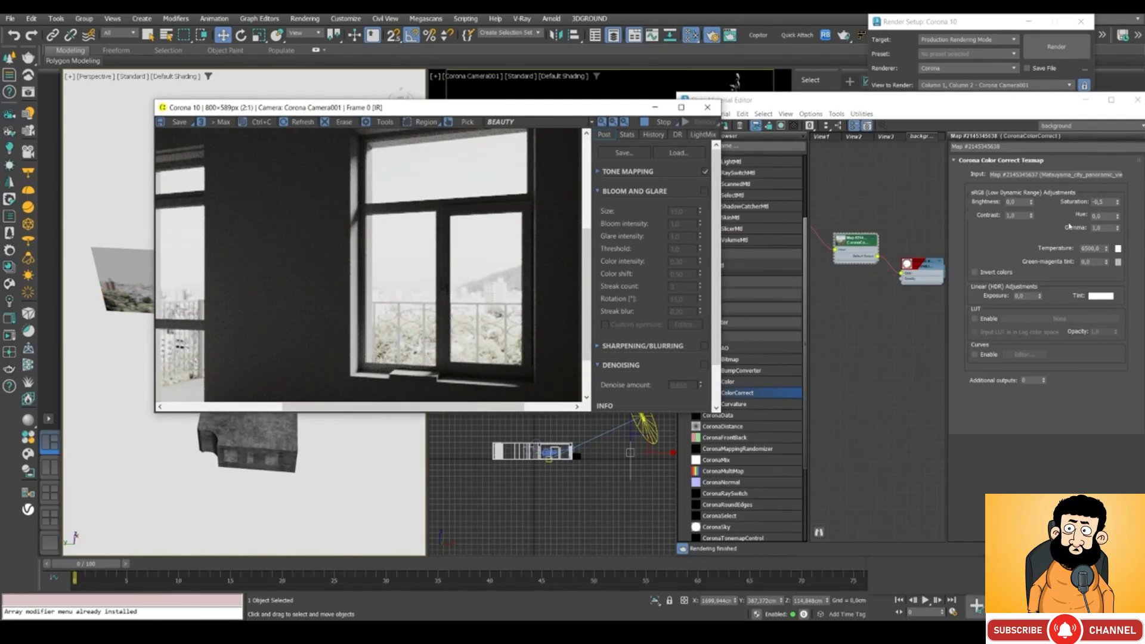
Step: Set the color correct map's Saturation to -0.3 and check the result in the interactive render
left_click(1099, 201)
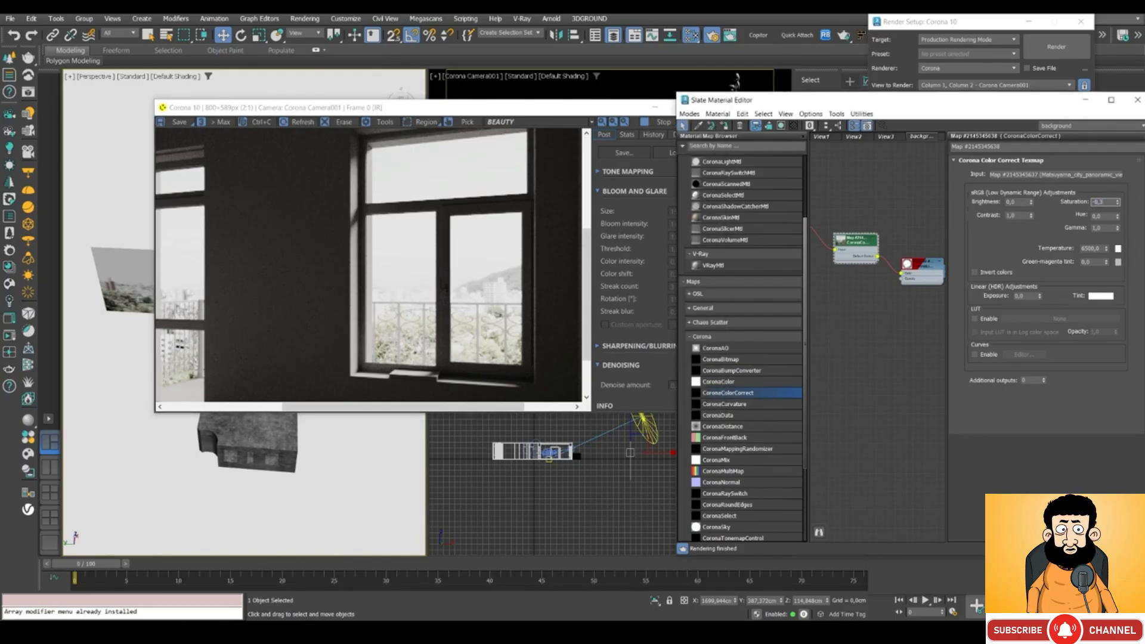
key("Return")
left_click(477, 298)
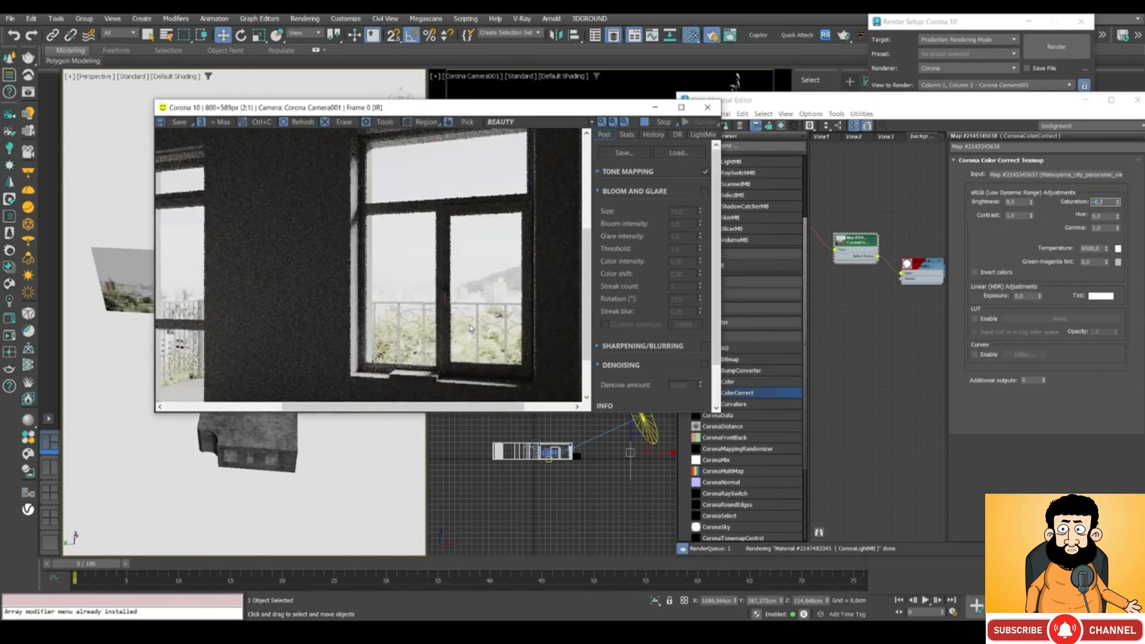
scroll(477, 298, "down", 1)
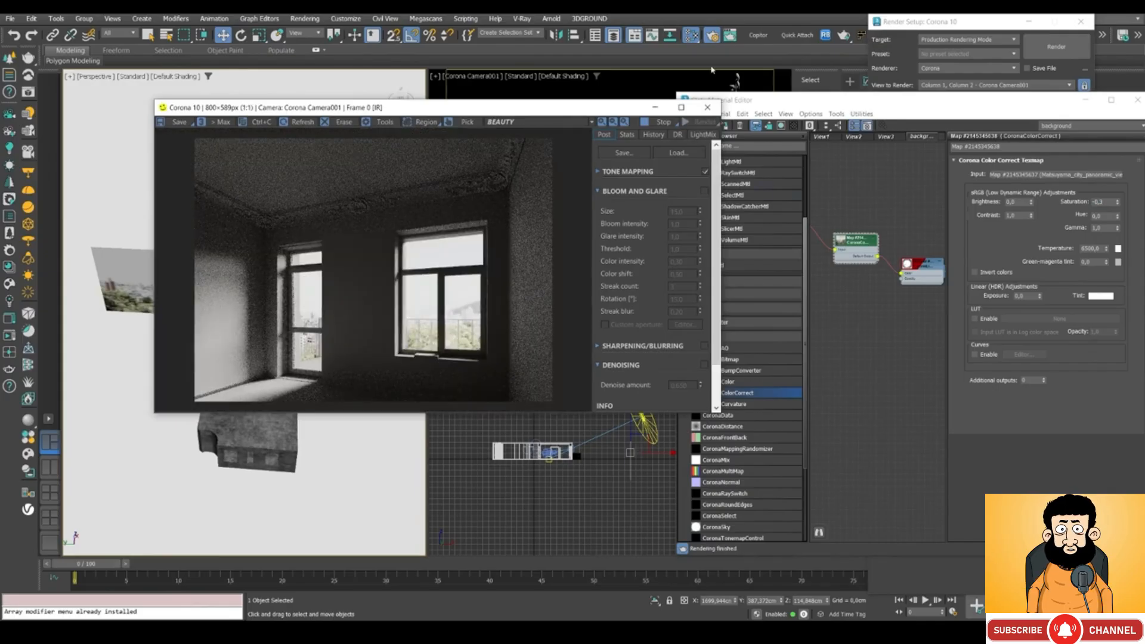
Step: Switch the Scene Environment in Render Setup to 3ds Max settings (Environment tab) and view the interactive render
left_click(930, 24)
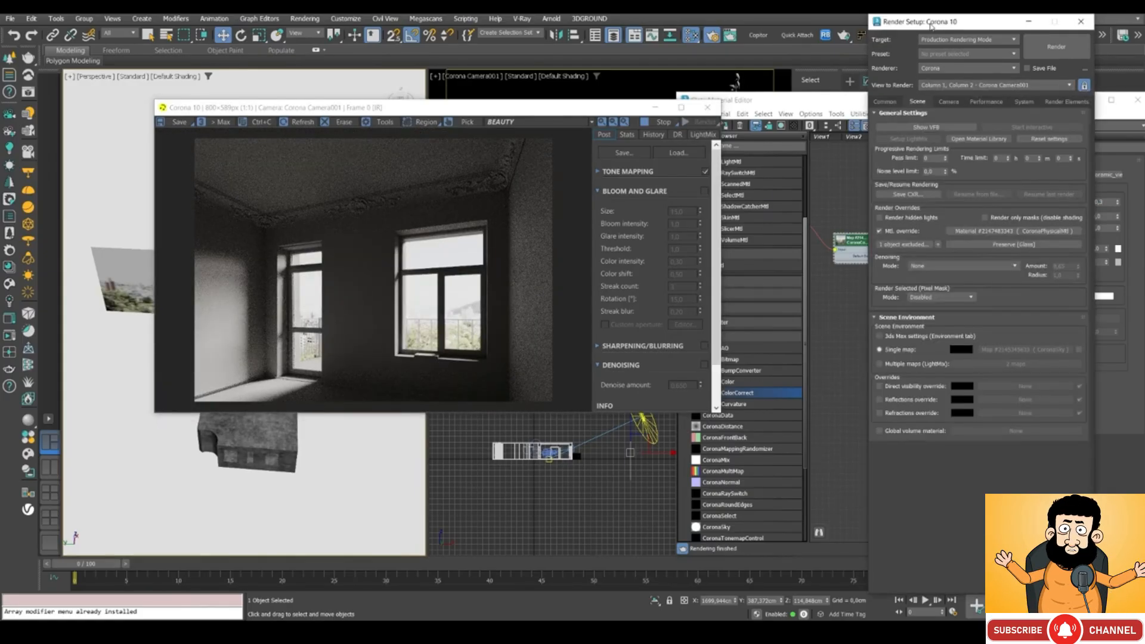
left_click(885, 338)
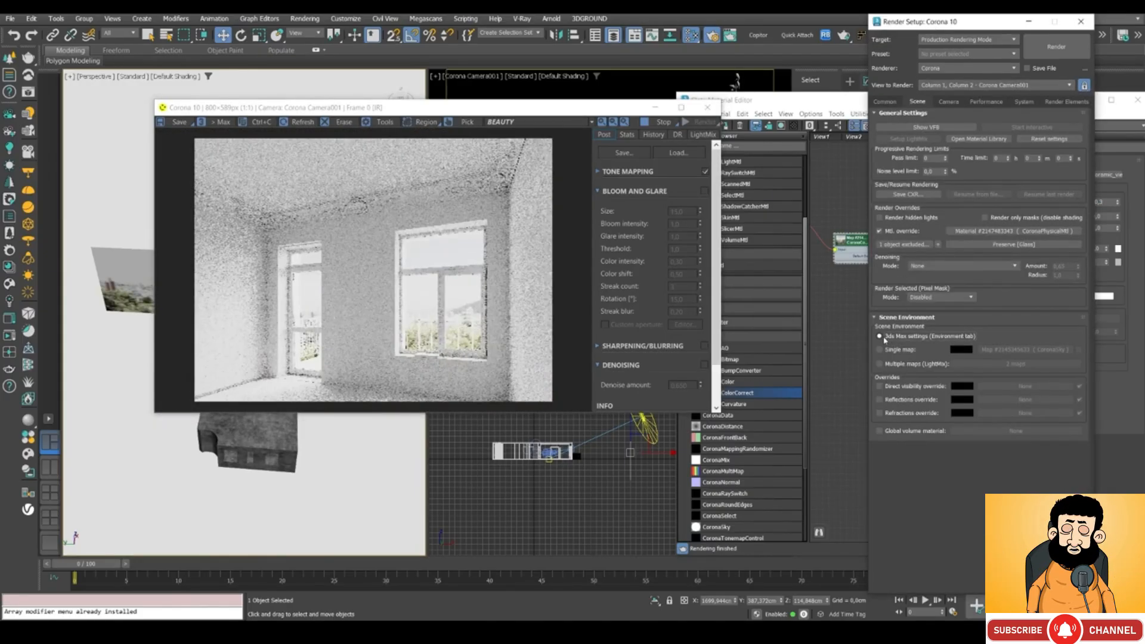
left_click(480, 335)
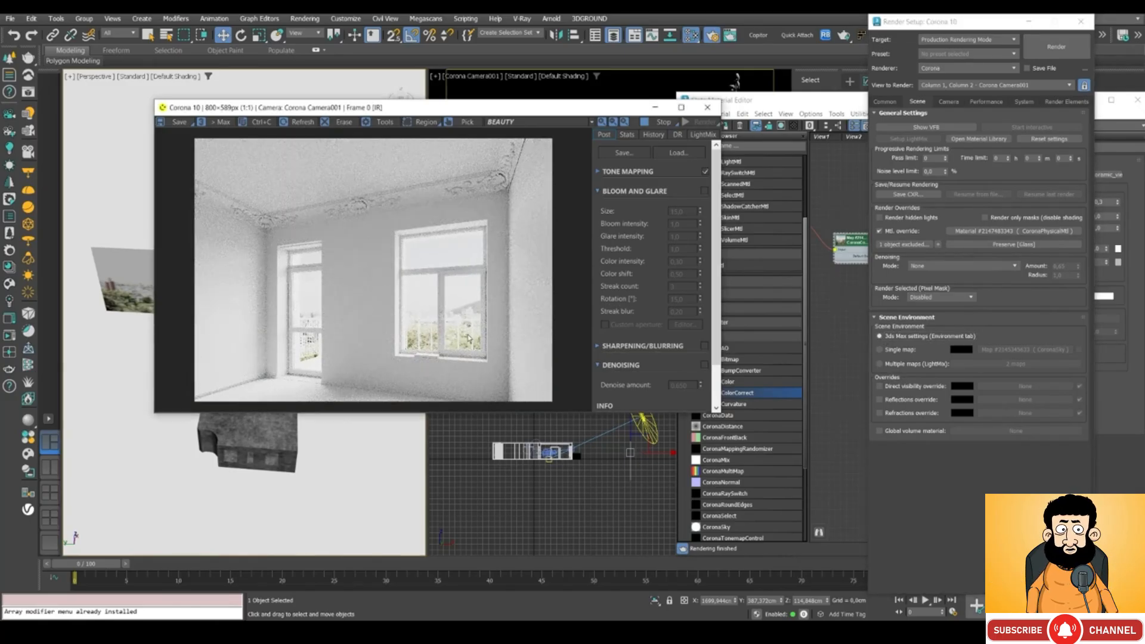
Step: Bring up the Corona light material's parameters and set its Intensity to 3
left_click_drag(765, 105, 694, 102)
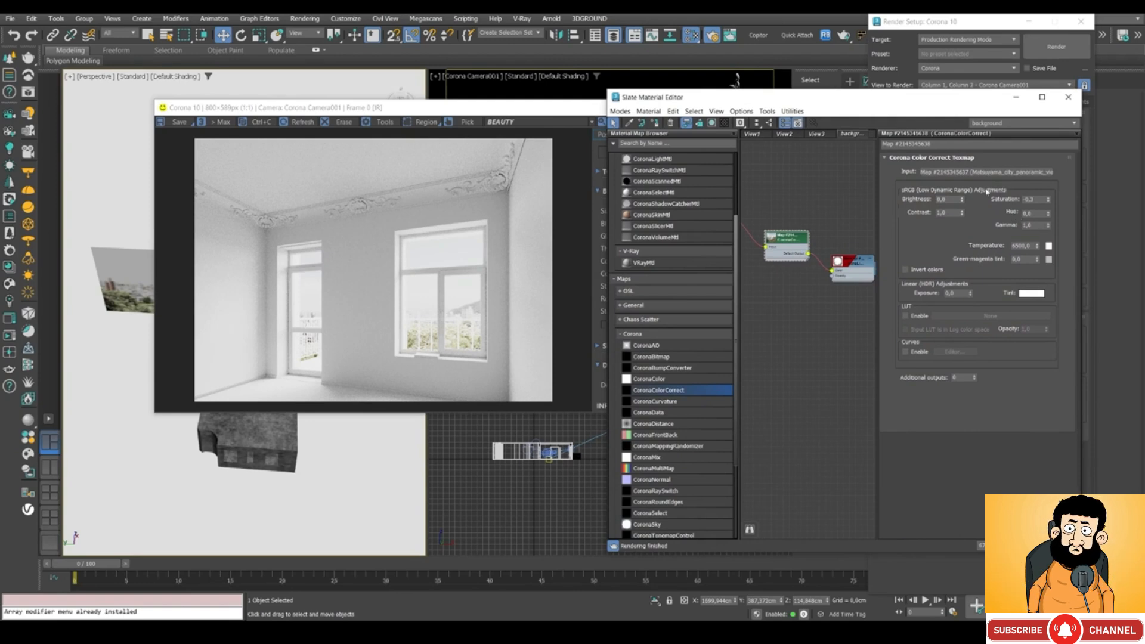
double_click(865, 260)
double_click(780, 240)
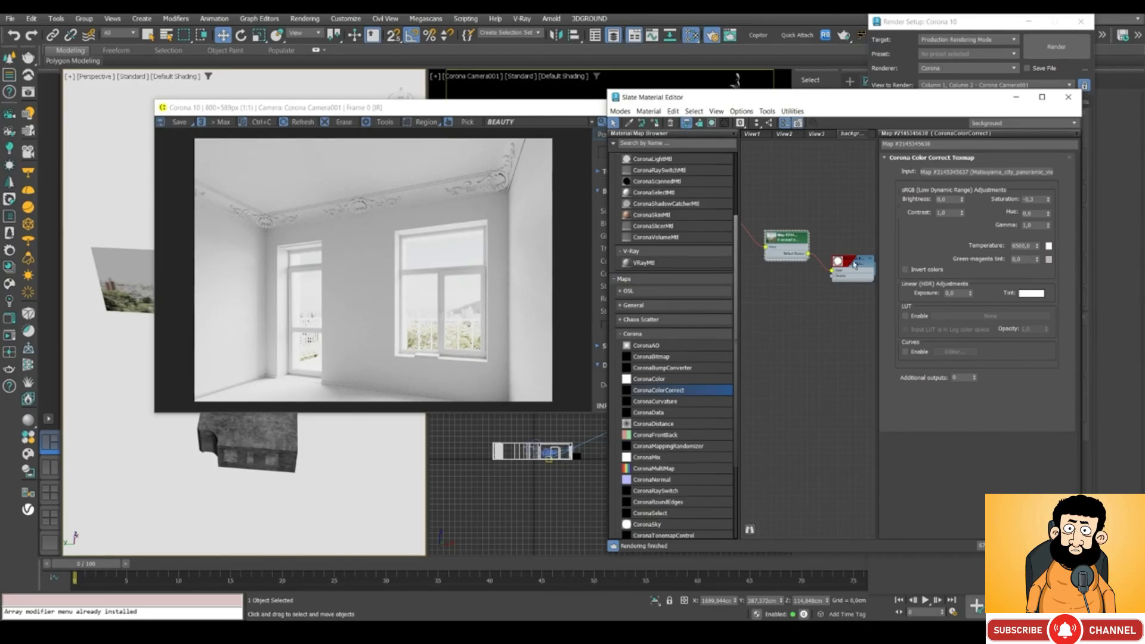
double_click(854, 265)
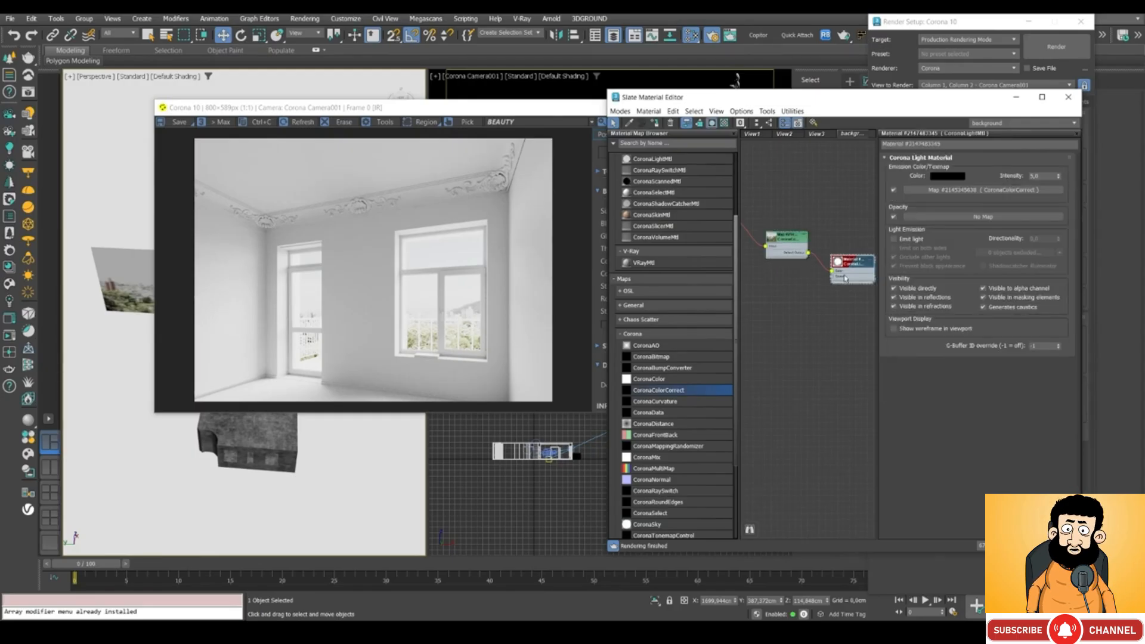
double_click(1039, 177)
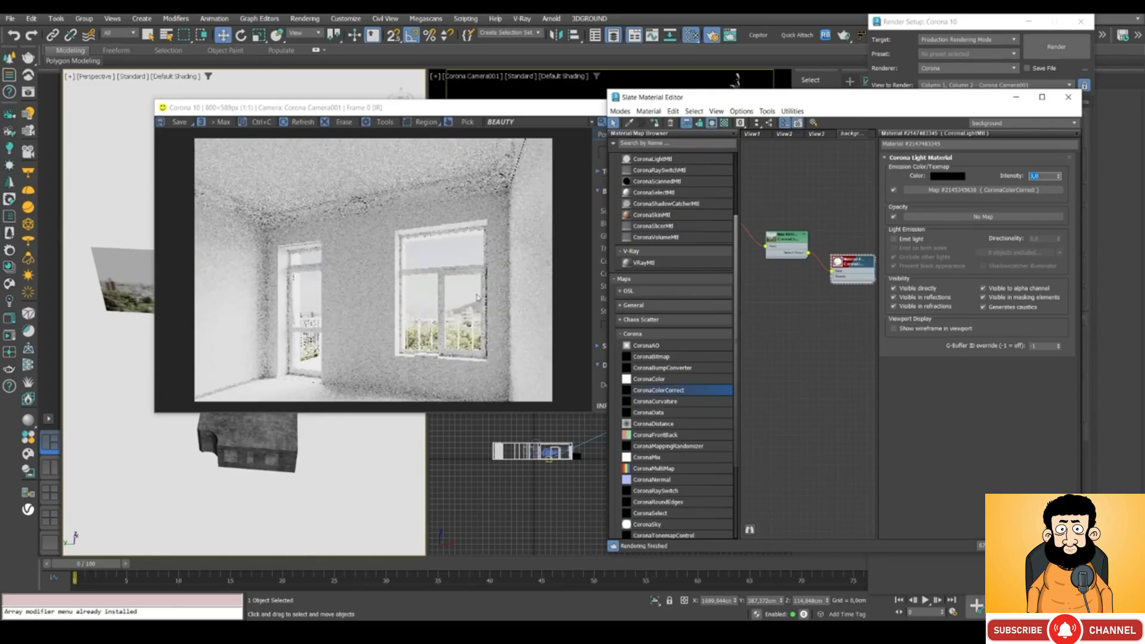
Step: Probe the pixel colours around the balcony door in the render and readjust the Corona light material's Intensity
left_click(434, 314)
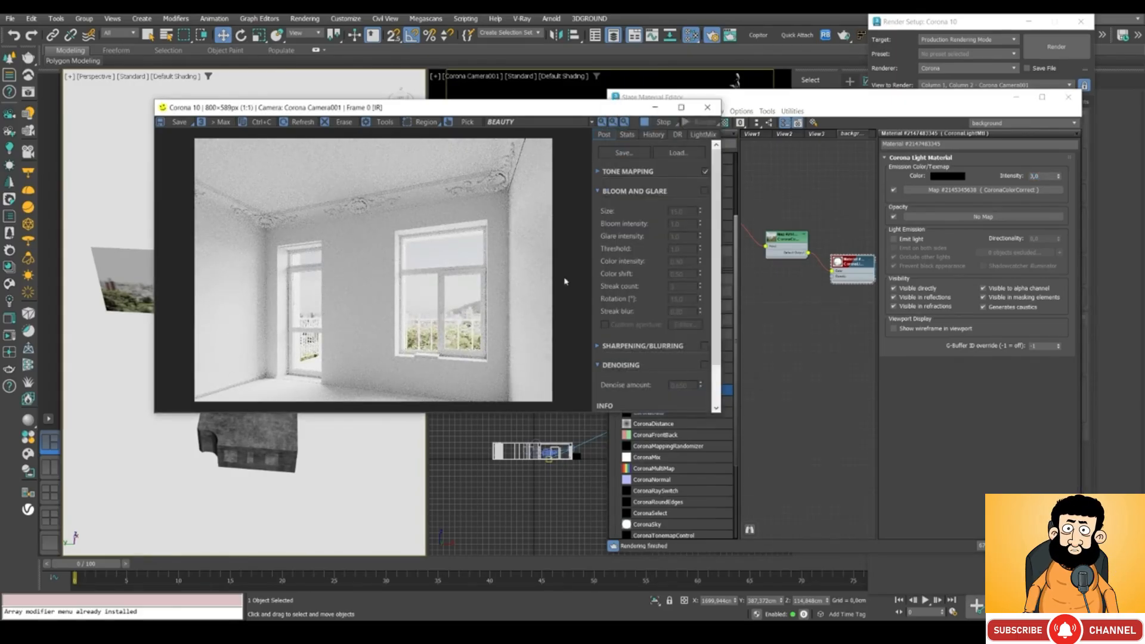
scroll(274, 310, "up", 1)
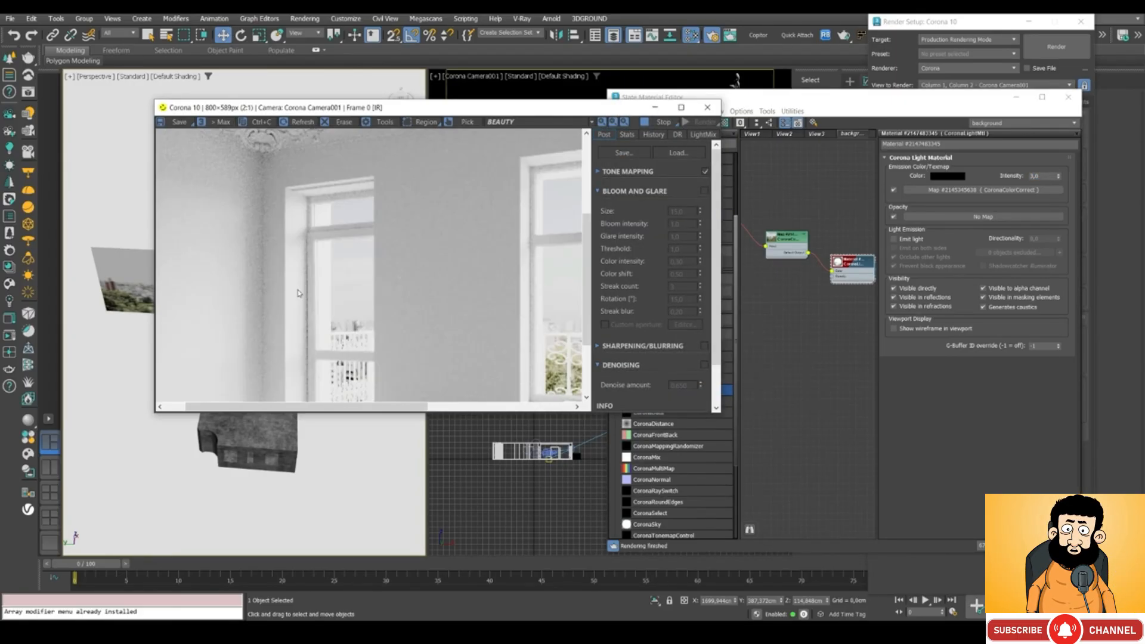
right_click(326, 273)
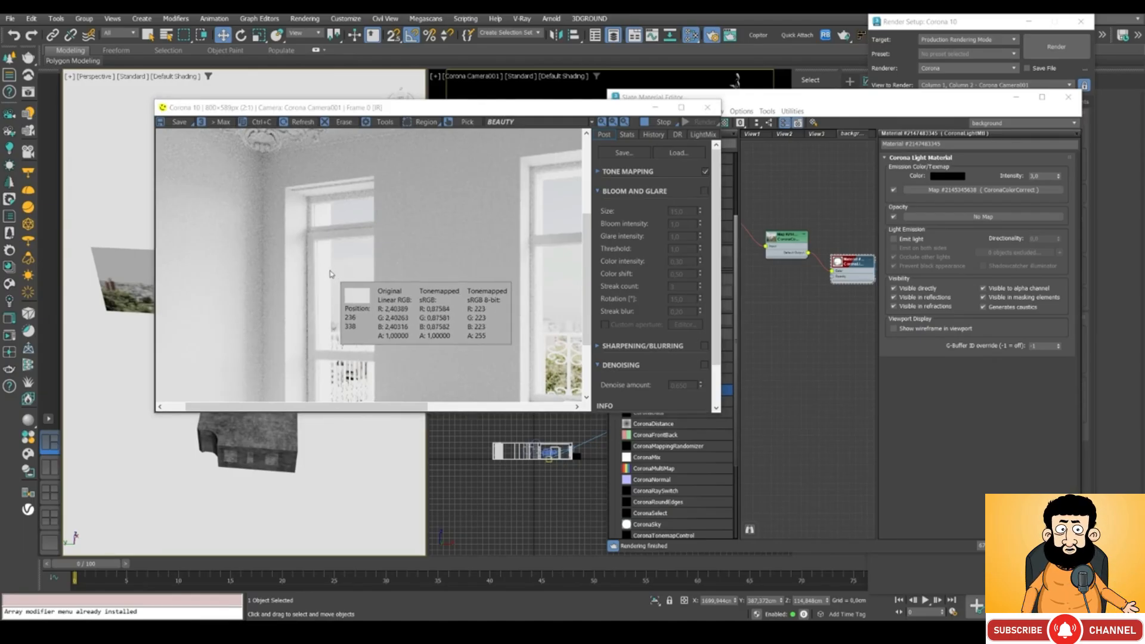
right_click(352, 262)
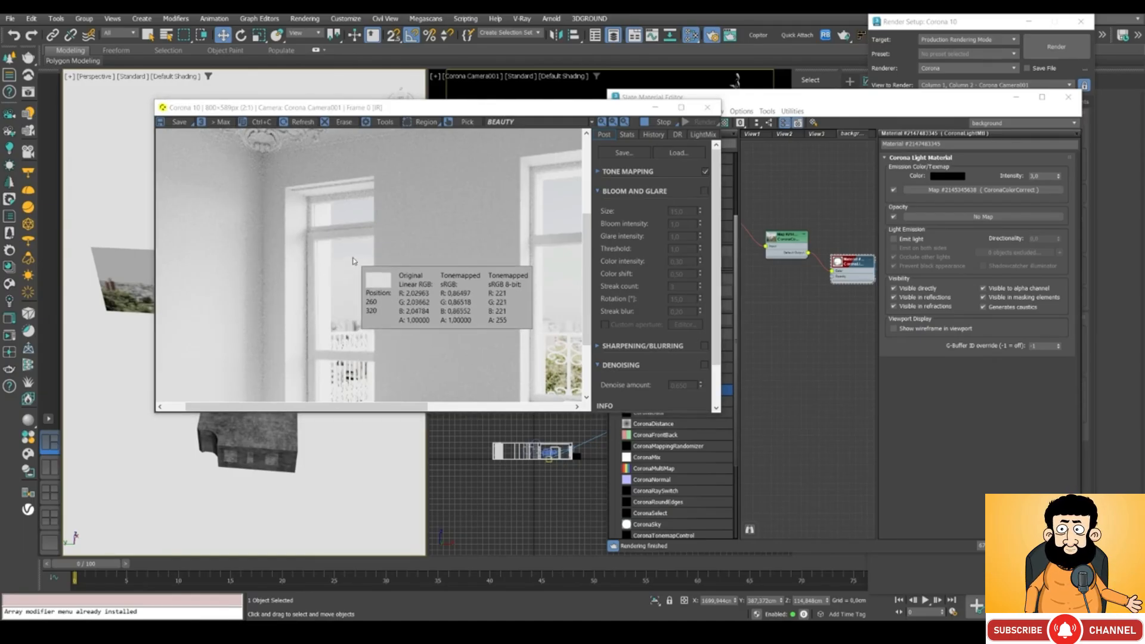
scroll(353, 261, "down", 1)
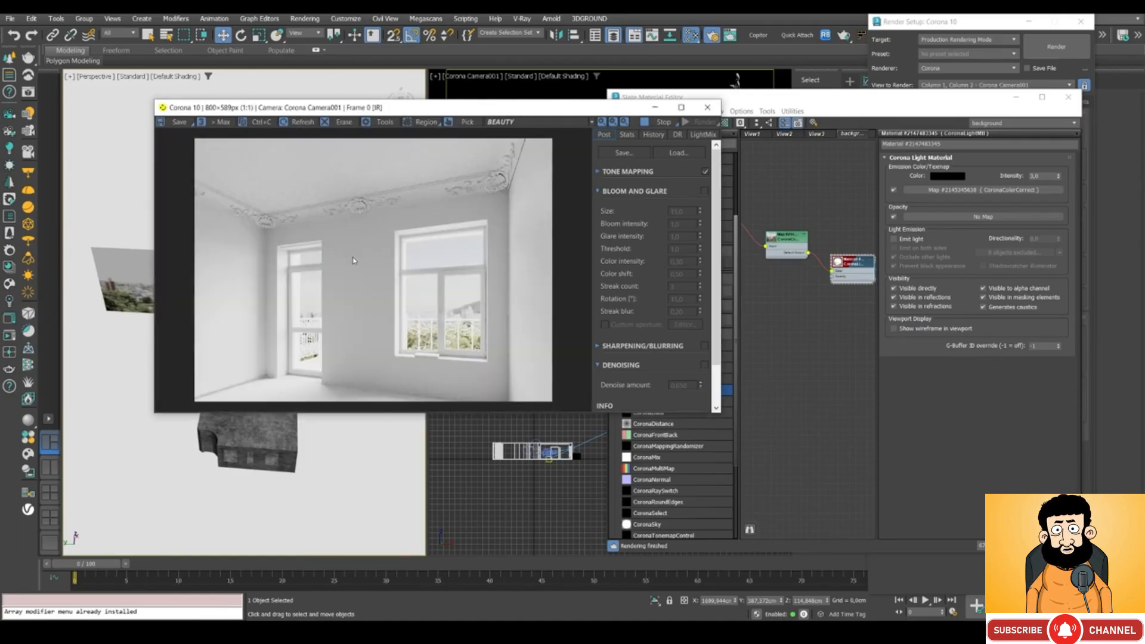
left_click(1038, 176)
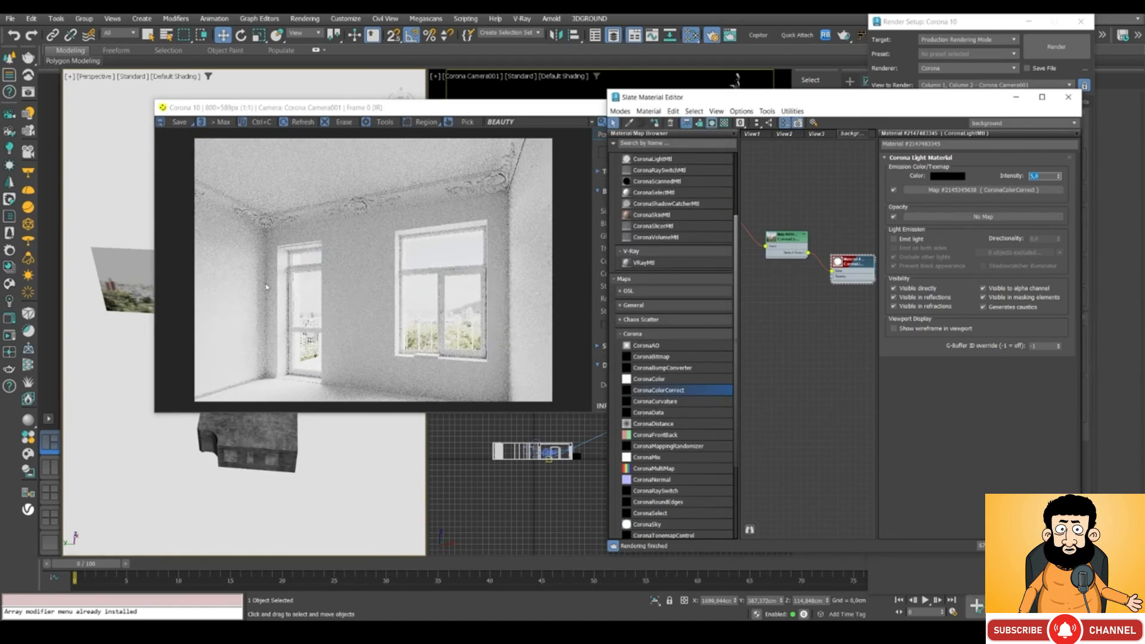
Step: Set the Corona Sun's Intensity to 0.05 and check the result in the interactive render
left_click_drag(332, 116, 425, 255)
left_click(281, 233)
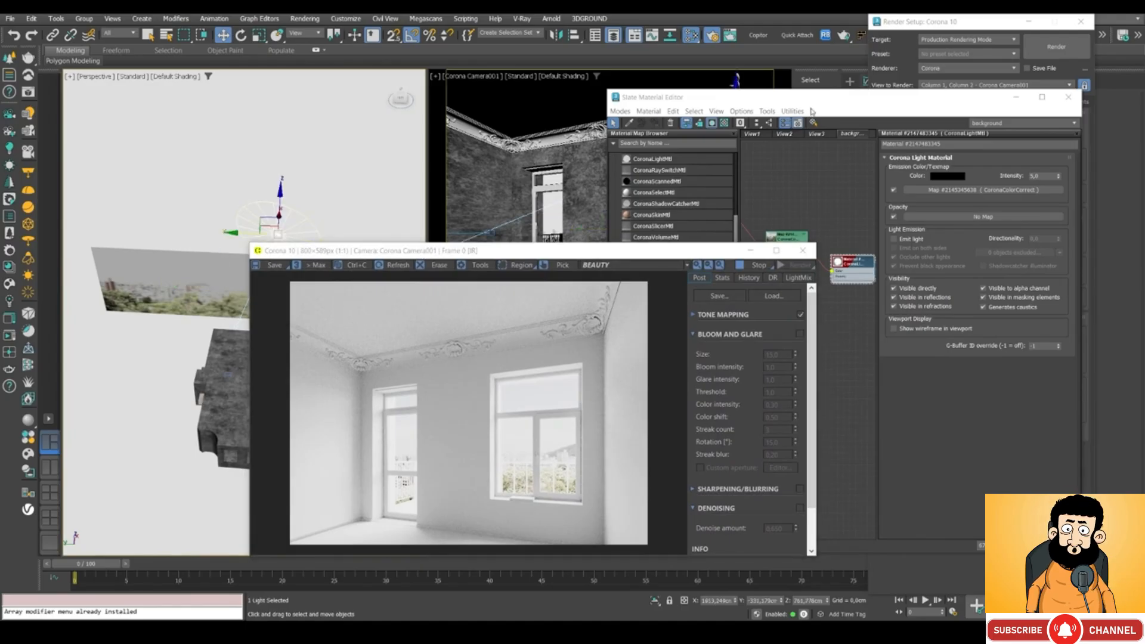
left_click_drag(802, 98, 470, 105)
left_click_drag(898, 24, 993, 20)
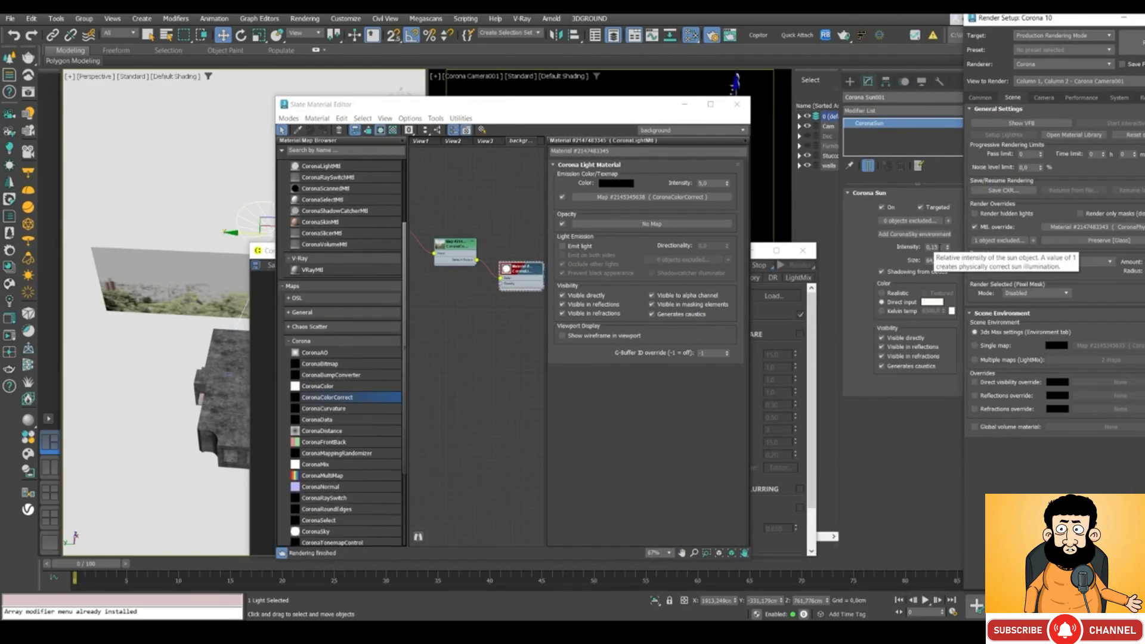
left_click(931, 247)
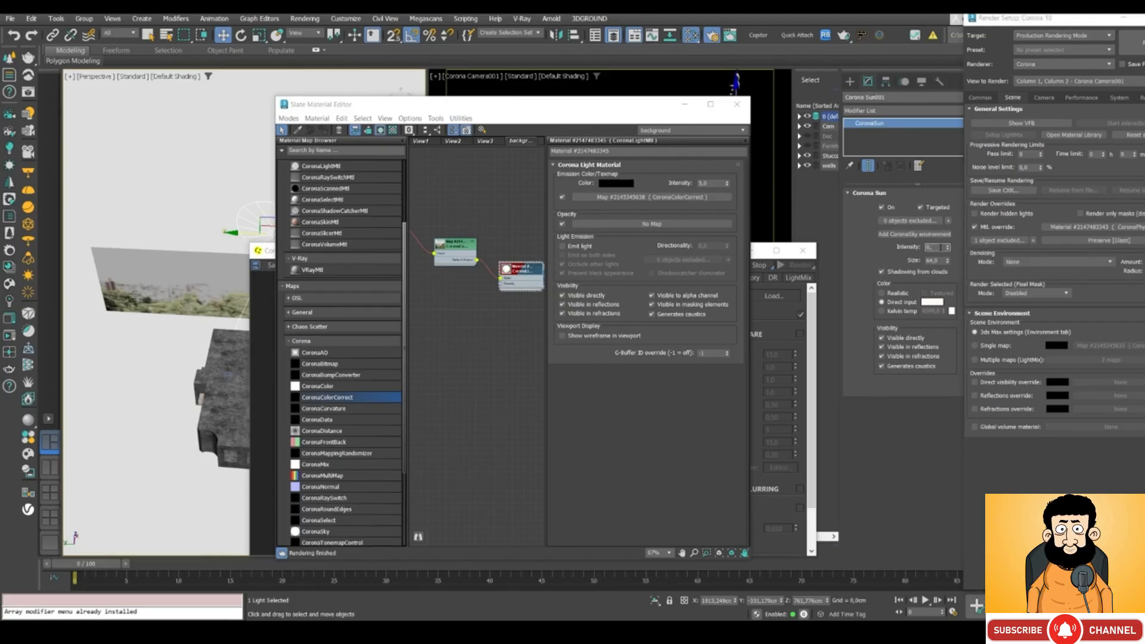
type("0,05")
key("Return")
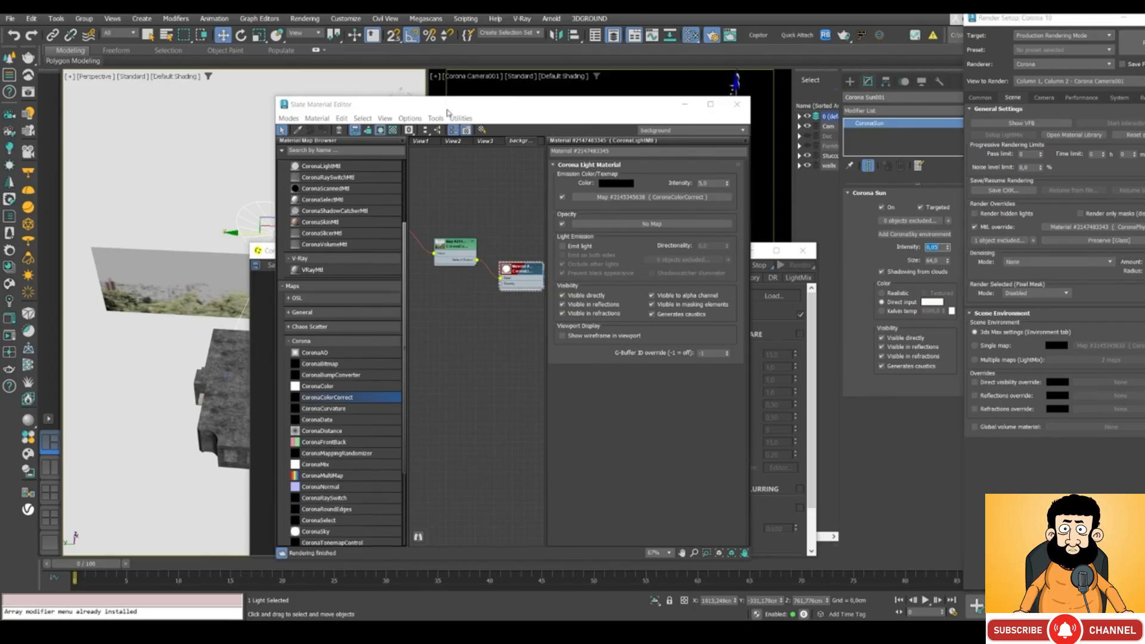
left_click_drag(446, 110, 878, 47)
left_click(399, 251)
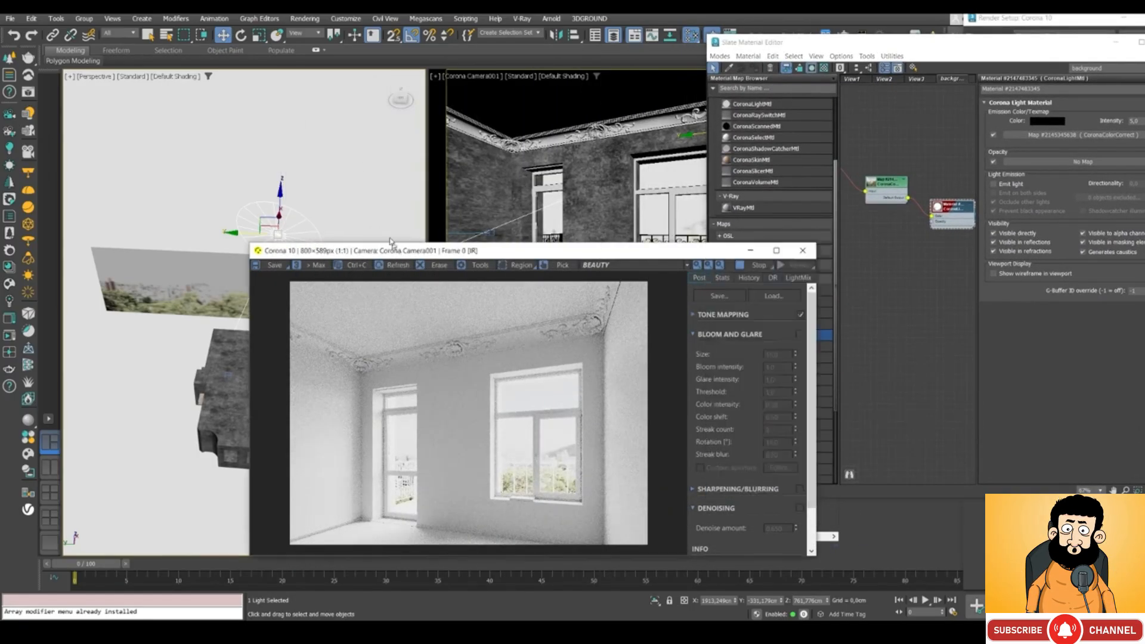
left_click_drag(392, 250, 335, 159)
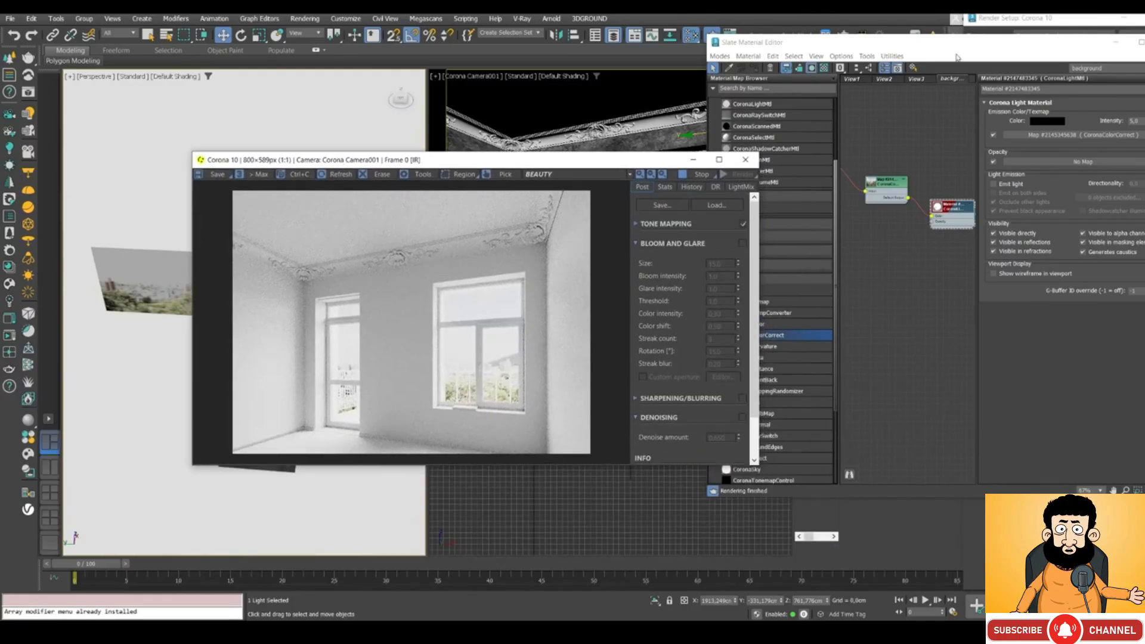
Step: Examine the city backdrop through the window and balcony door in the interactive render, including a close-up of the railing area
left_click(833, 154)
left_click_drag(895, 46, 733, 76)
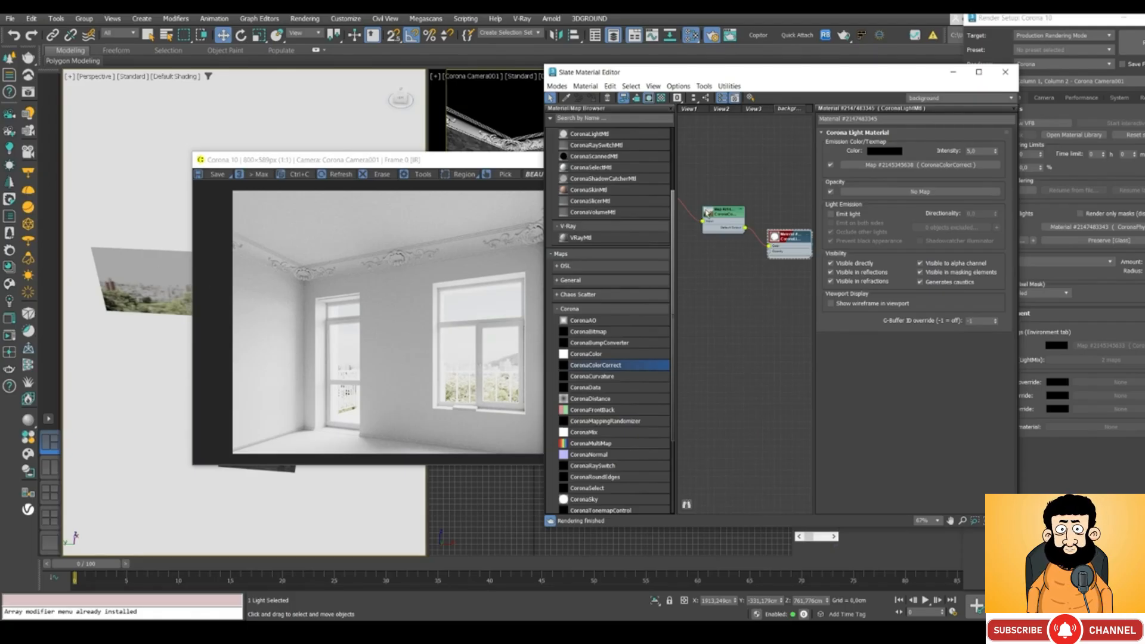
double_click(706, 211)
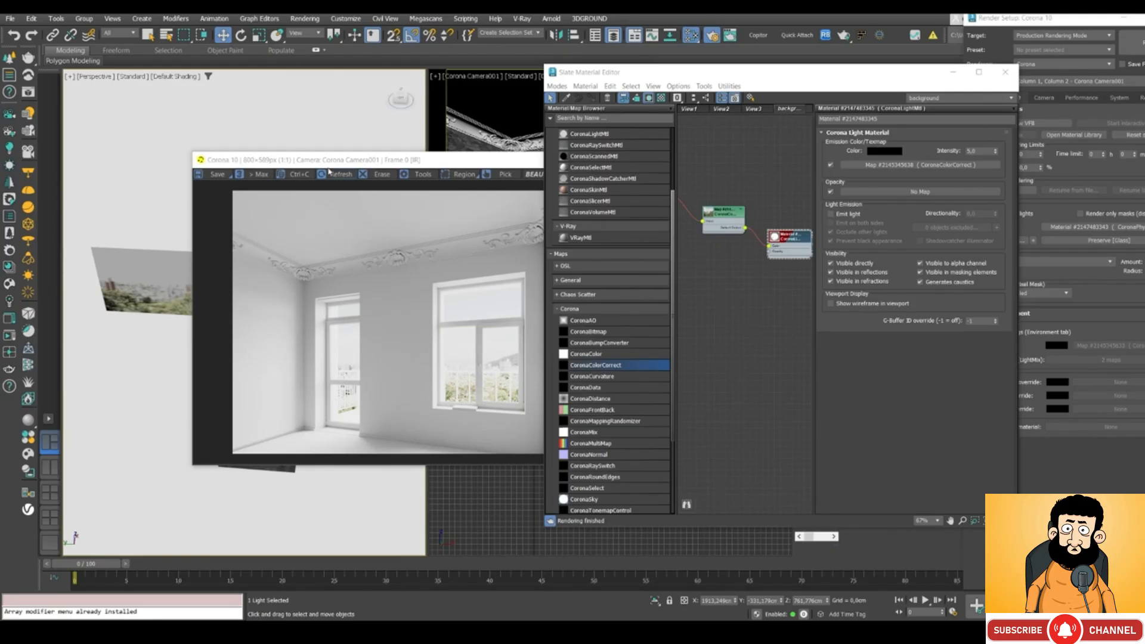
left_click_drag(325, 164, 293, 171)
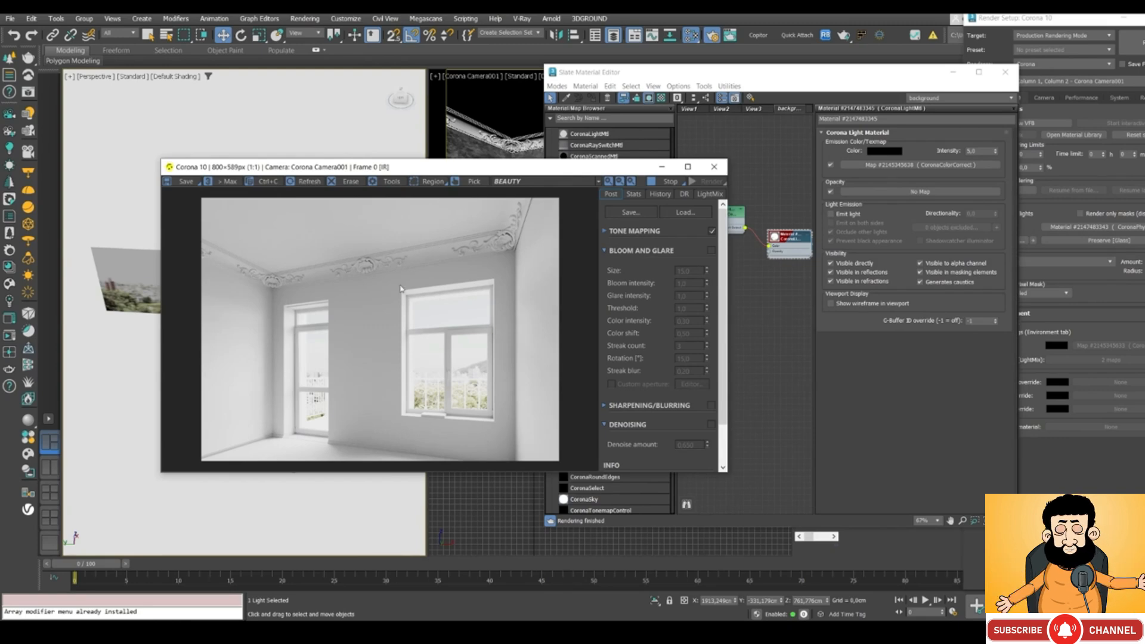
left_click_drag(286, 167, 446, 167)
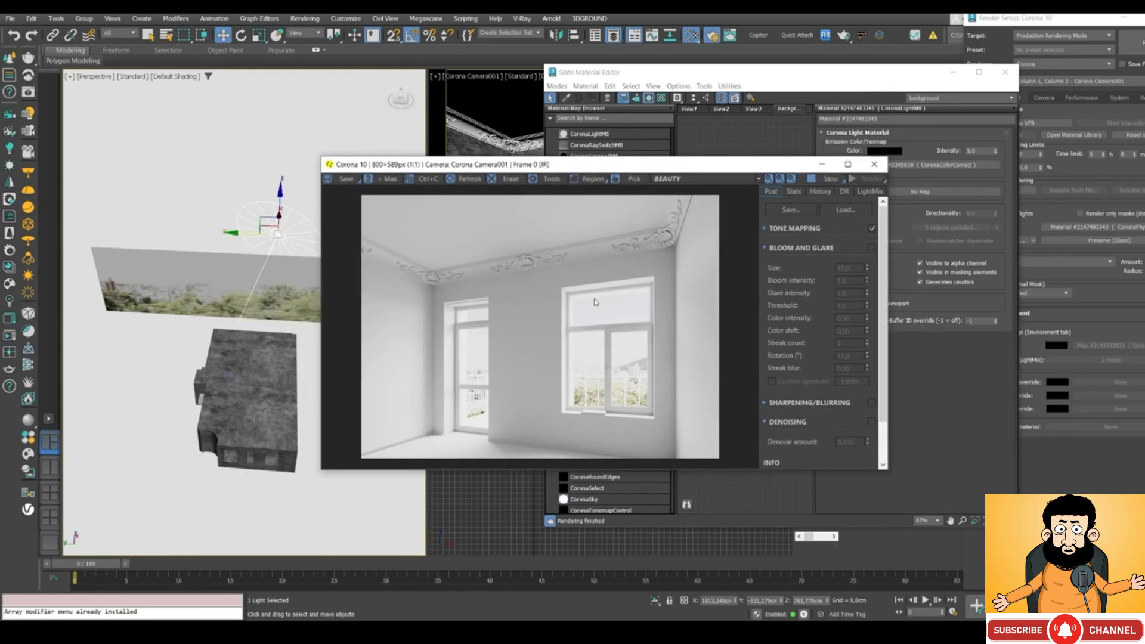
scroll(634, 380, "up", 3)
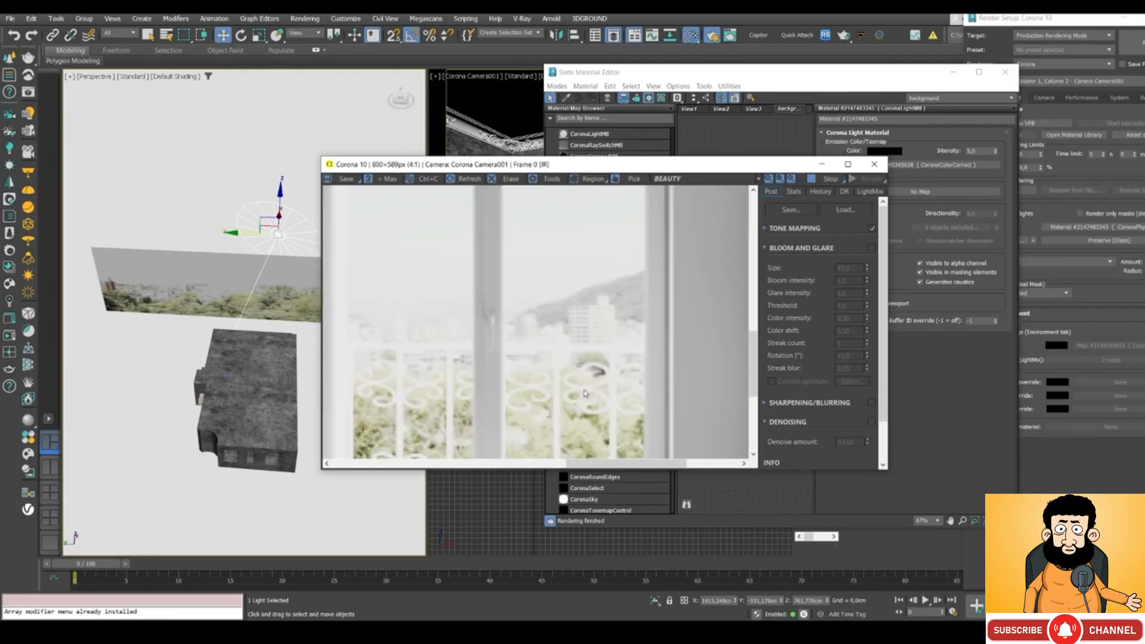
scroll(582, 394, "down", 3)
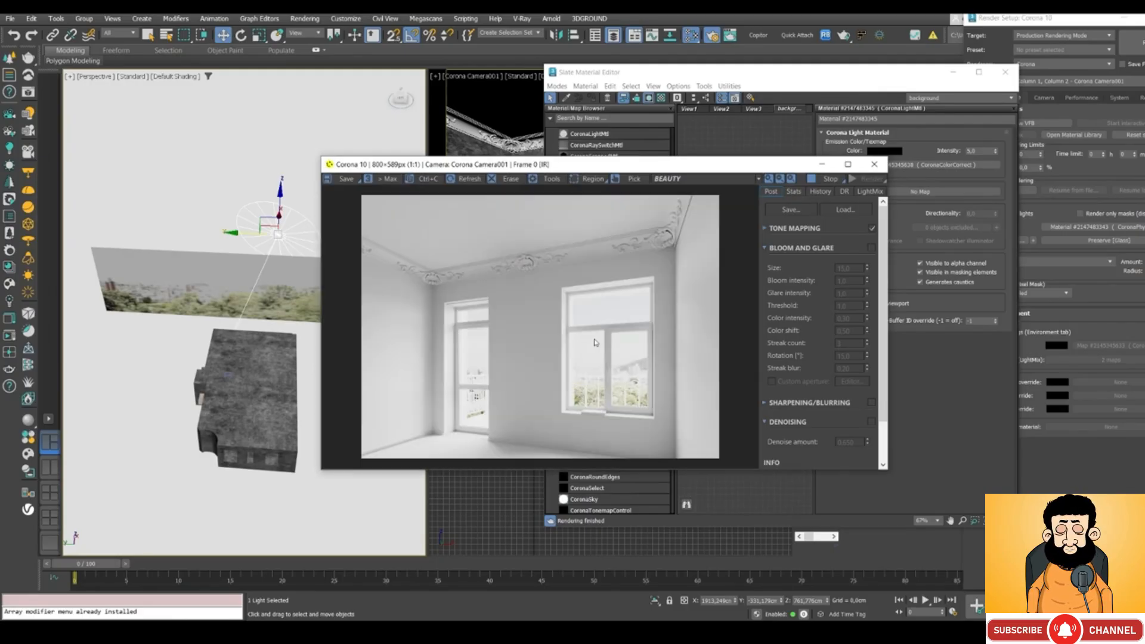
left_click_drag(429, 168, 574, 179)
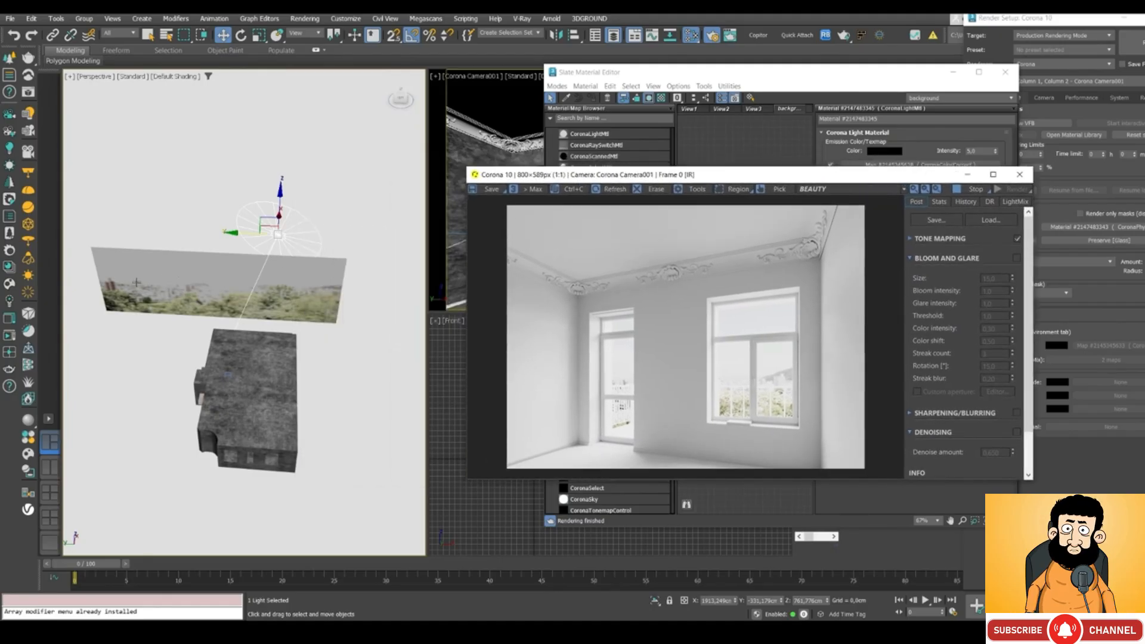
Step: Delete the panorama background plane, switch the perspective viewport to the top view and minimise the material editor and Render Setup
left_click(210, 269)
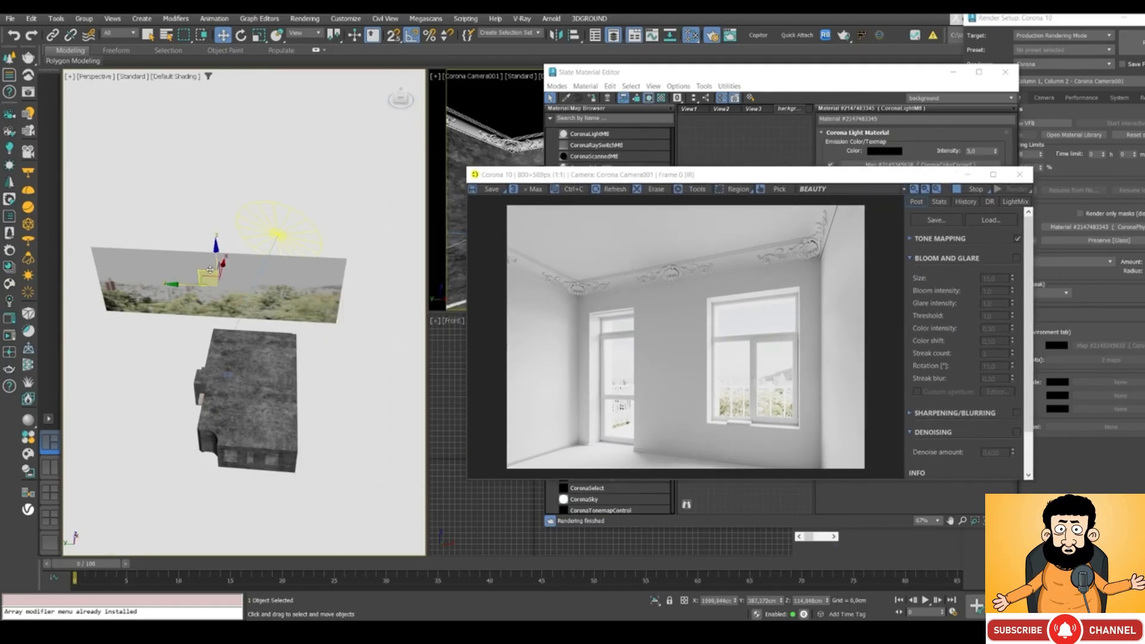
key("Delete")
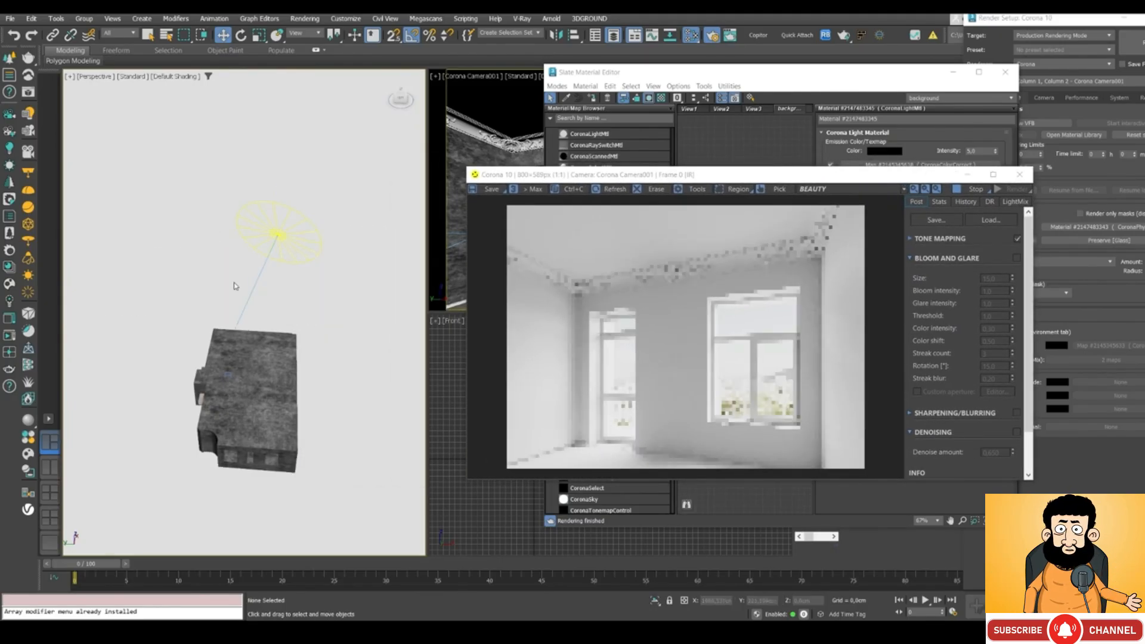
key("t")
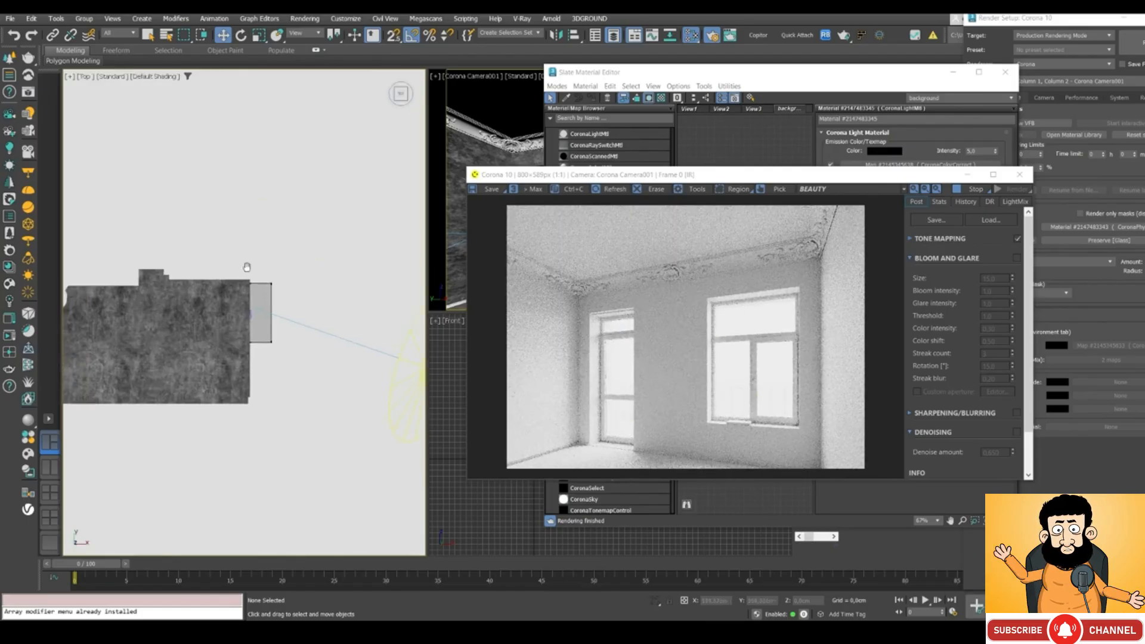
scroll(245, 266, "down", 3)
left_click(953, 72)
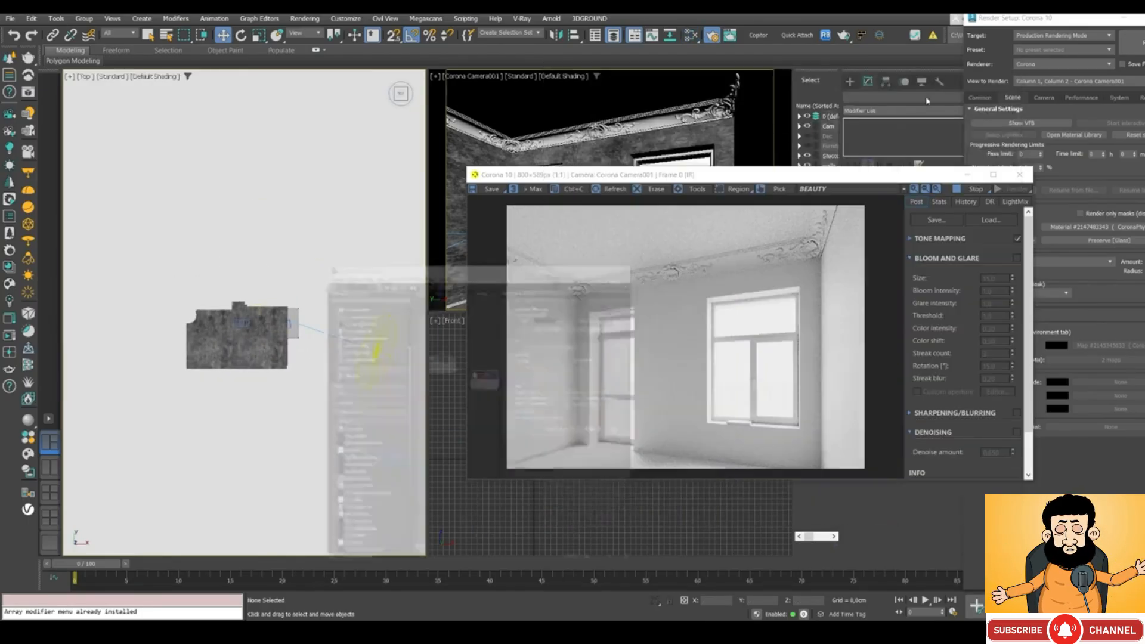
left_click_drag(908, 180, 767, 131)
left_click_drag(1065, 21, 923, 39)
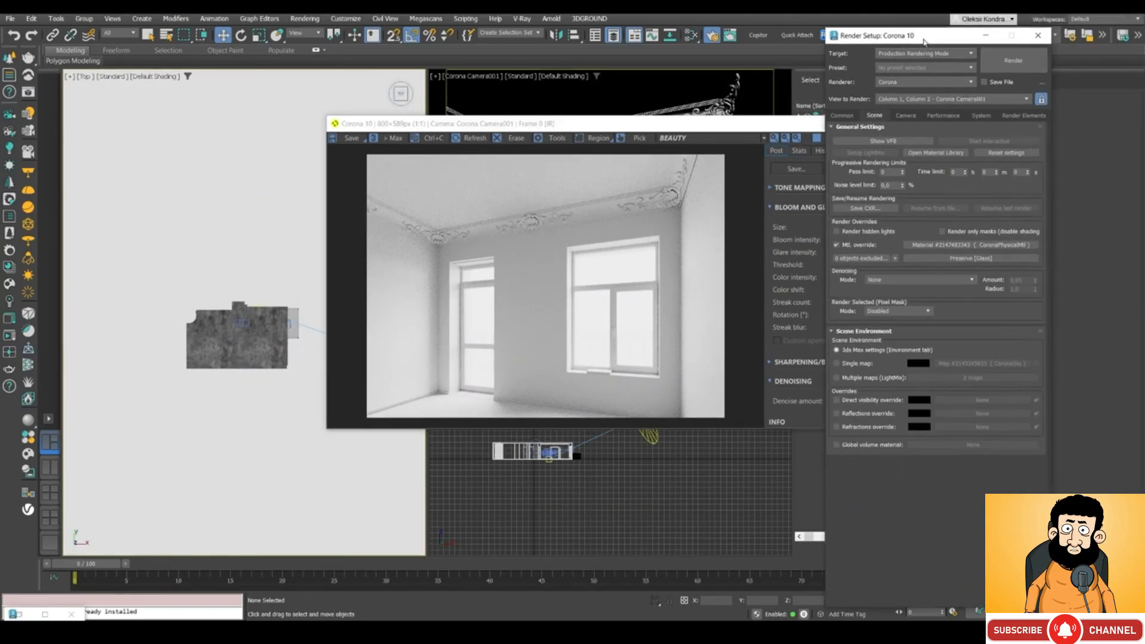
left_click(986, 36)
Step: Create a cylinder around the apartment in the wireframe top view, about 1376 cm in radius and about 1286 cm high
left_click(851, 82)
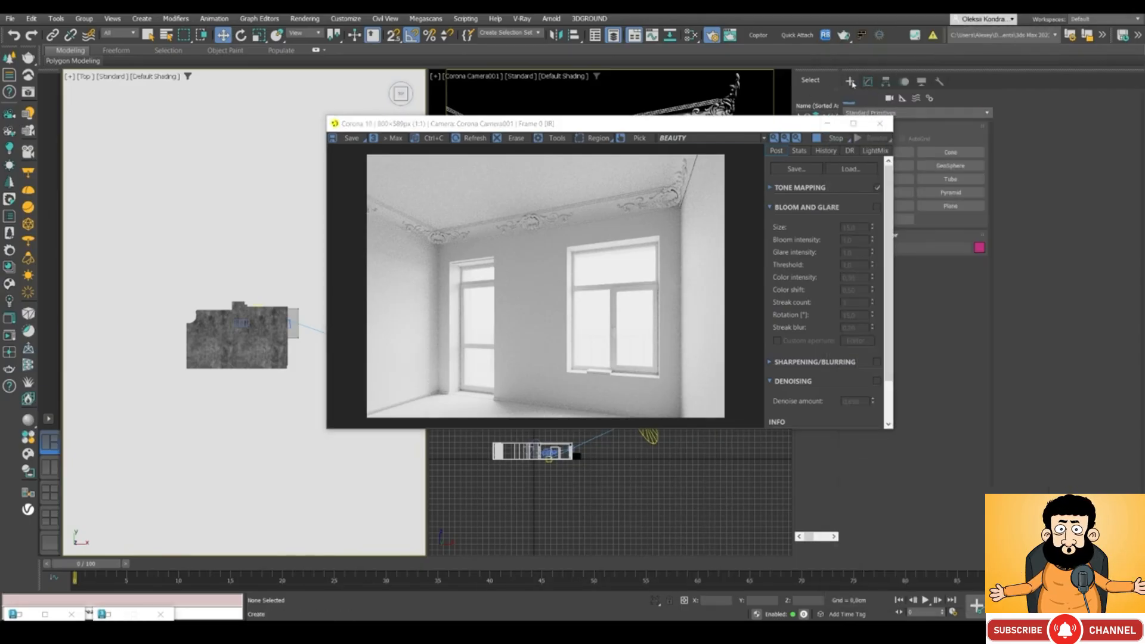
left_click_drag(774, 126, 721, 128)
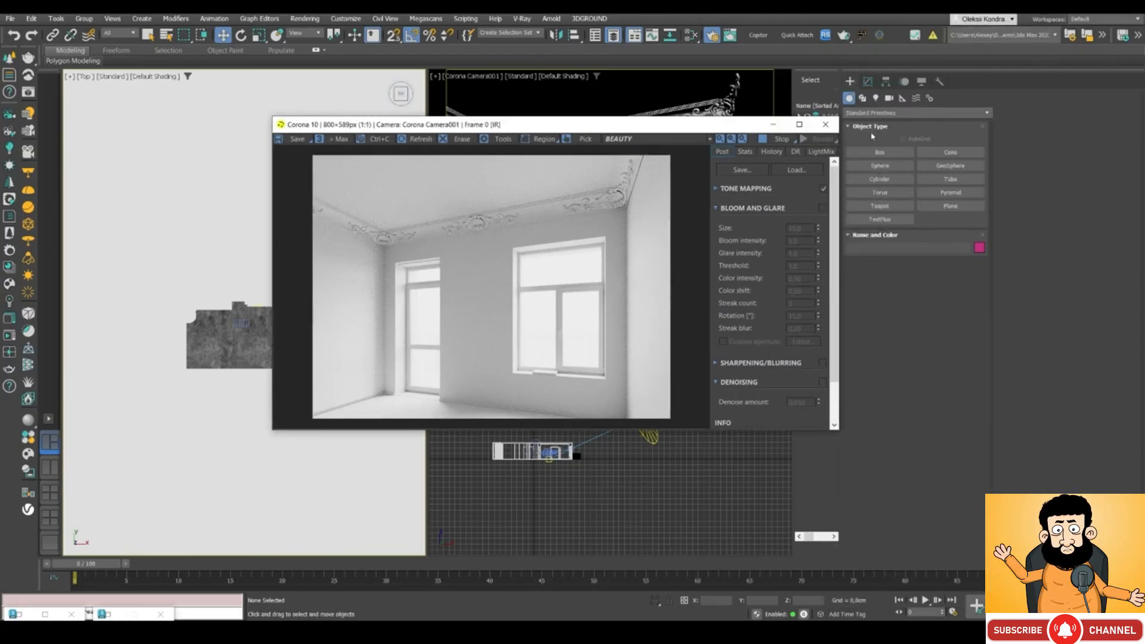
left_click(879, 179)
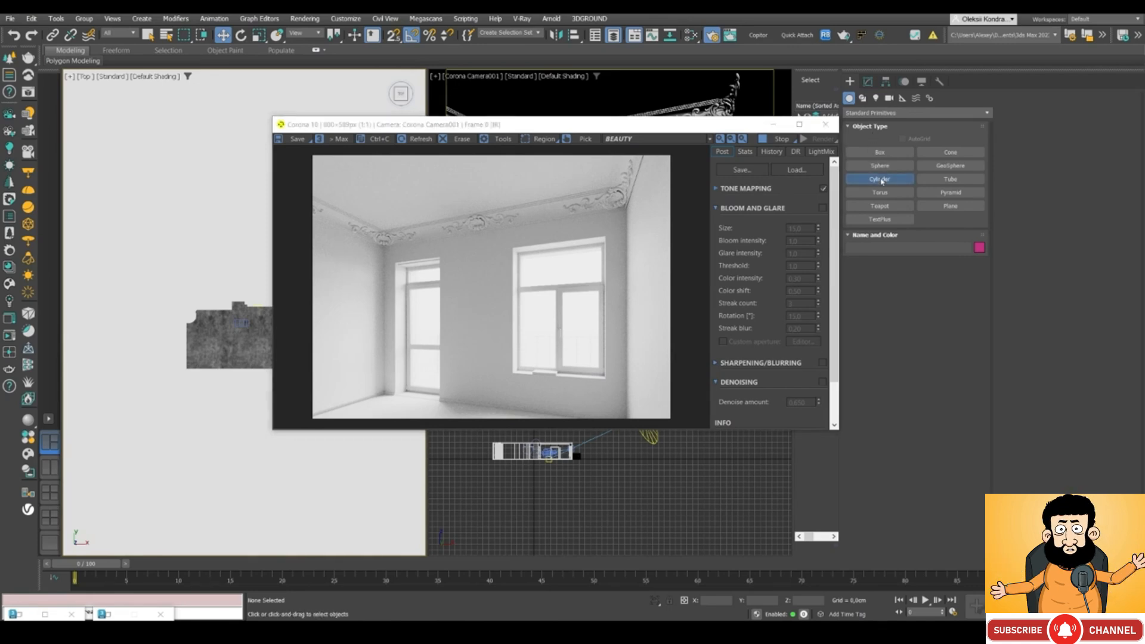
left_click_drag(639, 127, 851, 154)
key("F3")
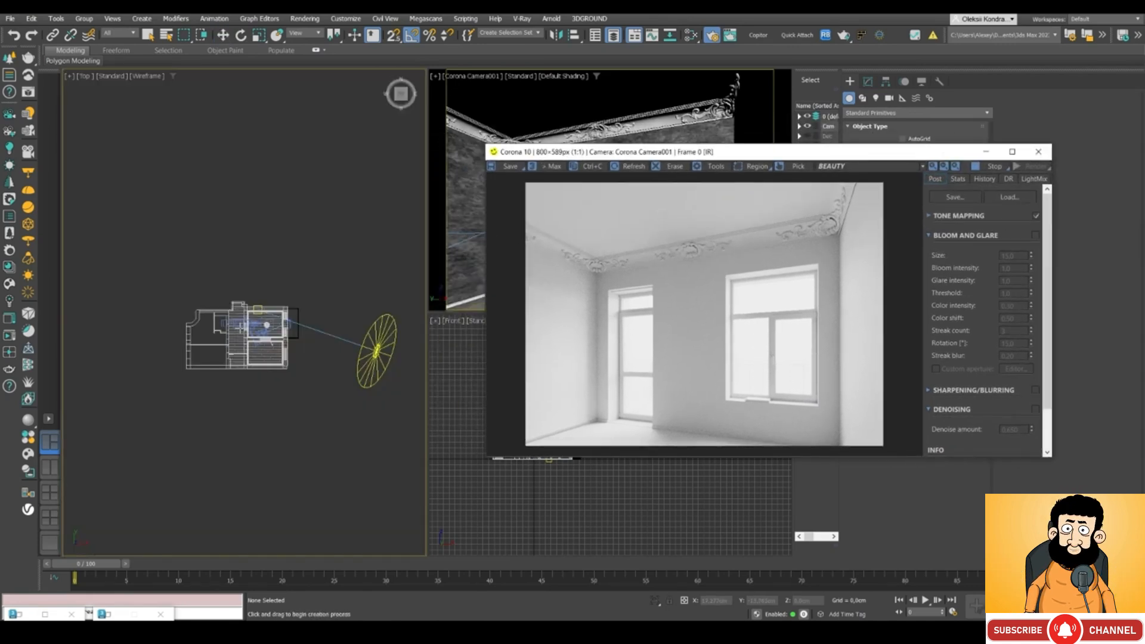
left_click_drag(240, 337, 223, 239)
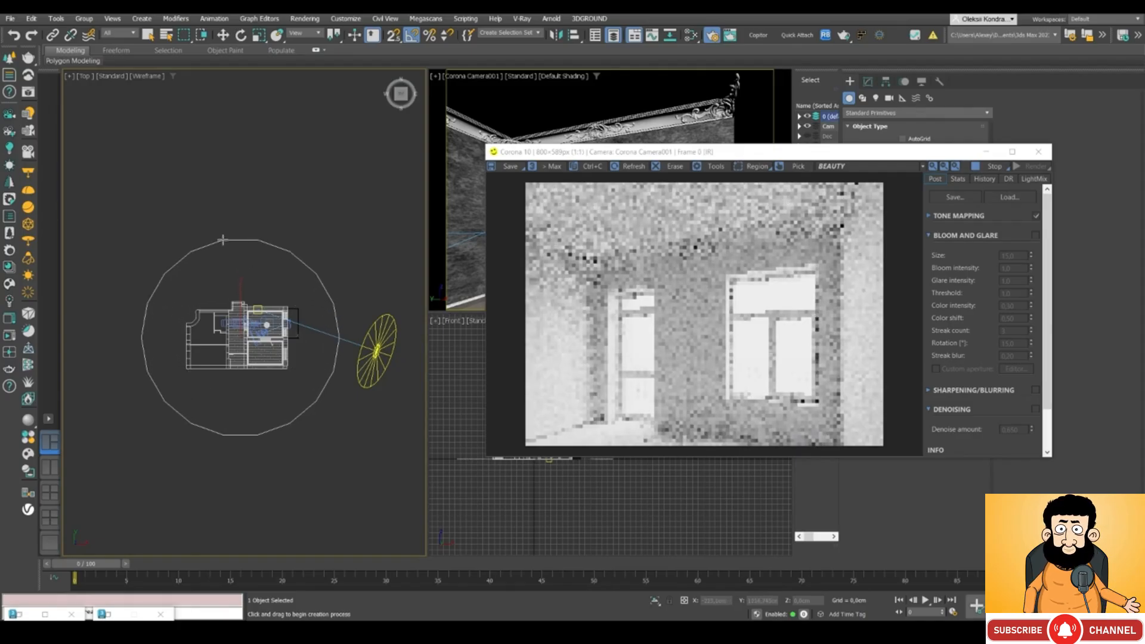
left_click(231, 147)
right_click(231, 147)
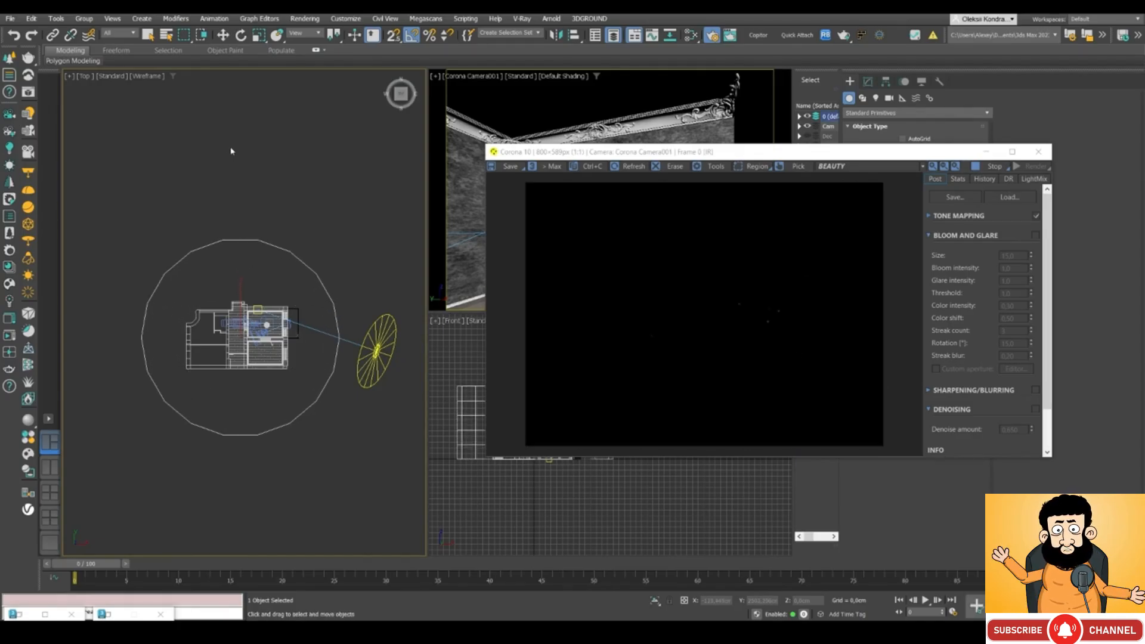
Step: Lower the cylinder in the front view to about Z -504 cm so it extends both above and below the apartment
left_click_drag(596, 153, 759, 125)
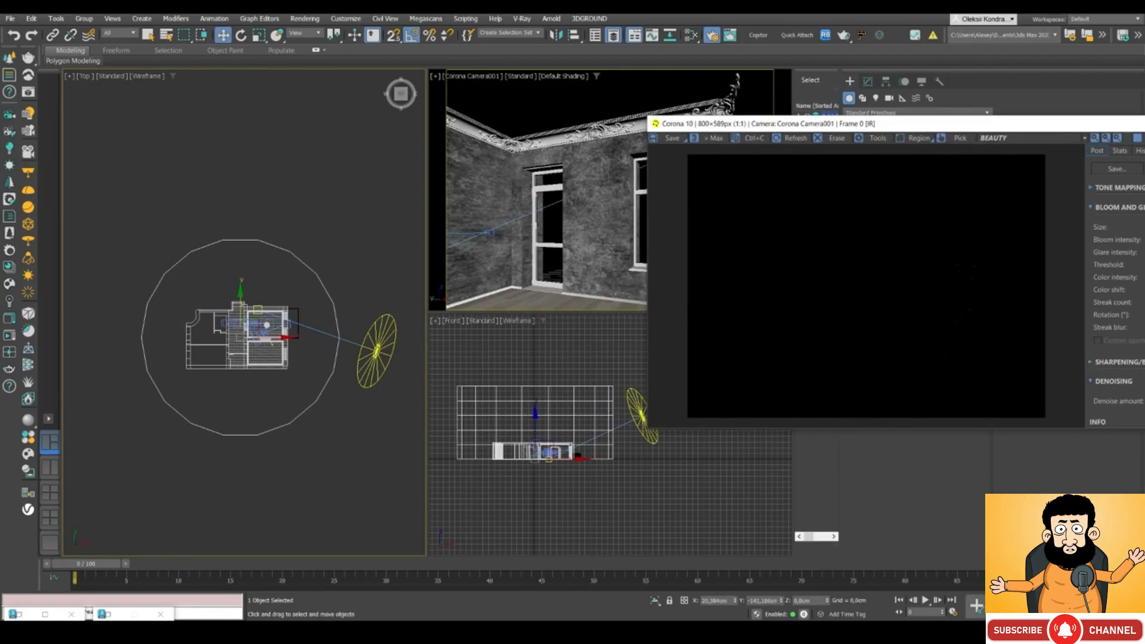
left_click_drag(535, 426, 539, 441)
scroll(539, 442, "up", 3)
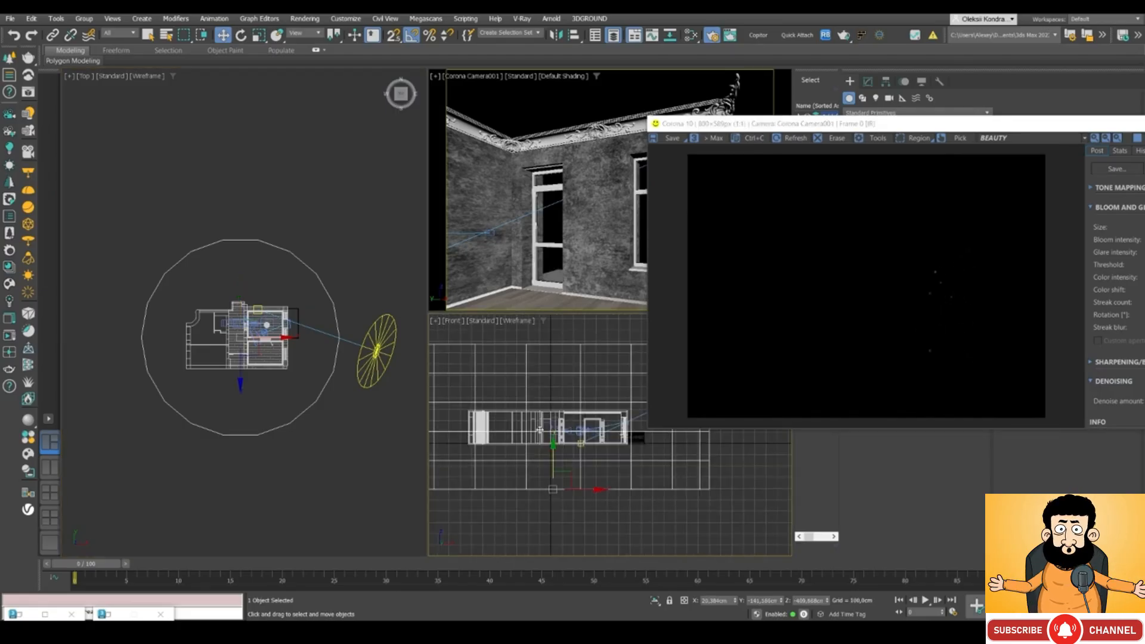
left_click_drag(548, 440, 548, 447)
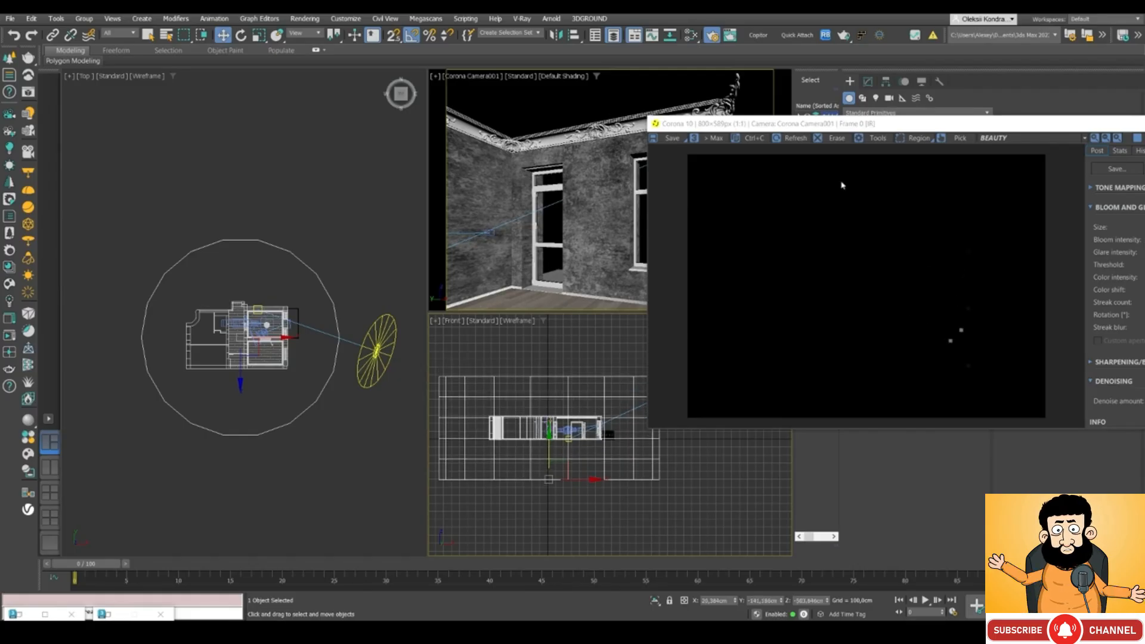
Step: Reduce the cylinder's Height Segments to 1
left_click_drag(811, 125, 370, 155)
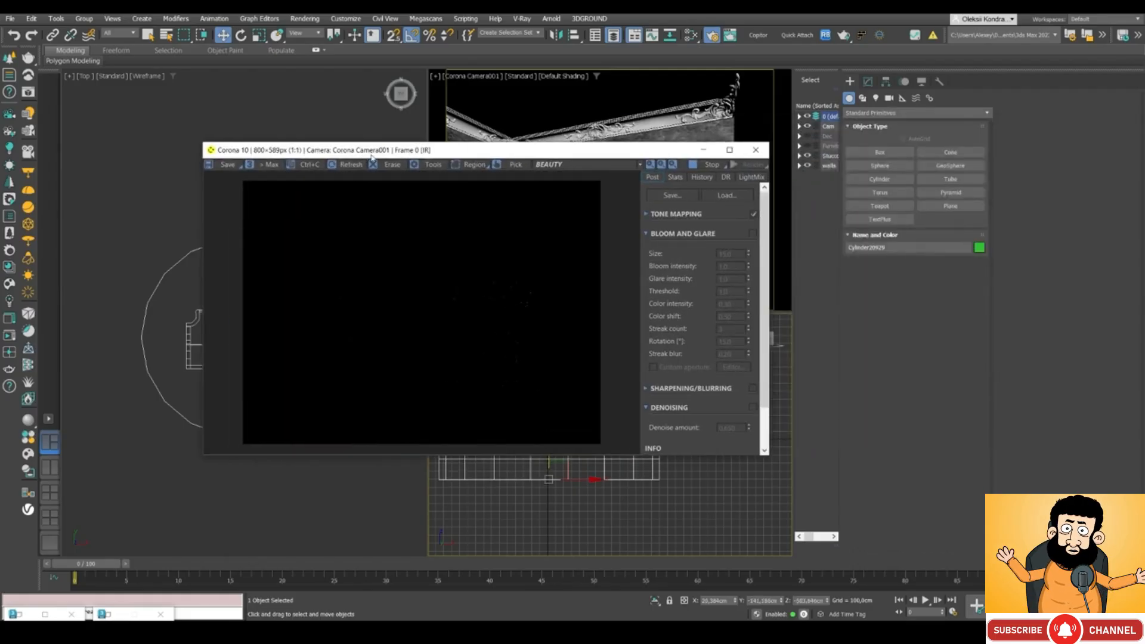
left_click(867, 81)
left_click_drag(545, 153, 531, 87)
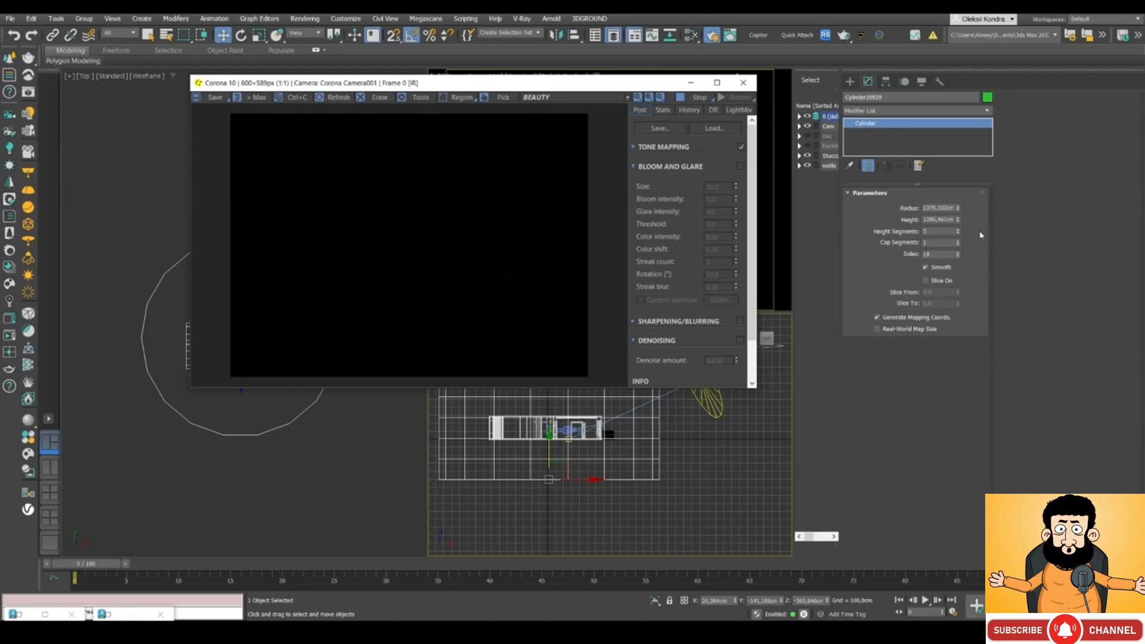
left_click(958, 233)
left_click(958, 233)
left_click(958, 233)
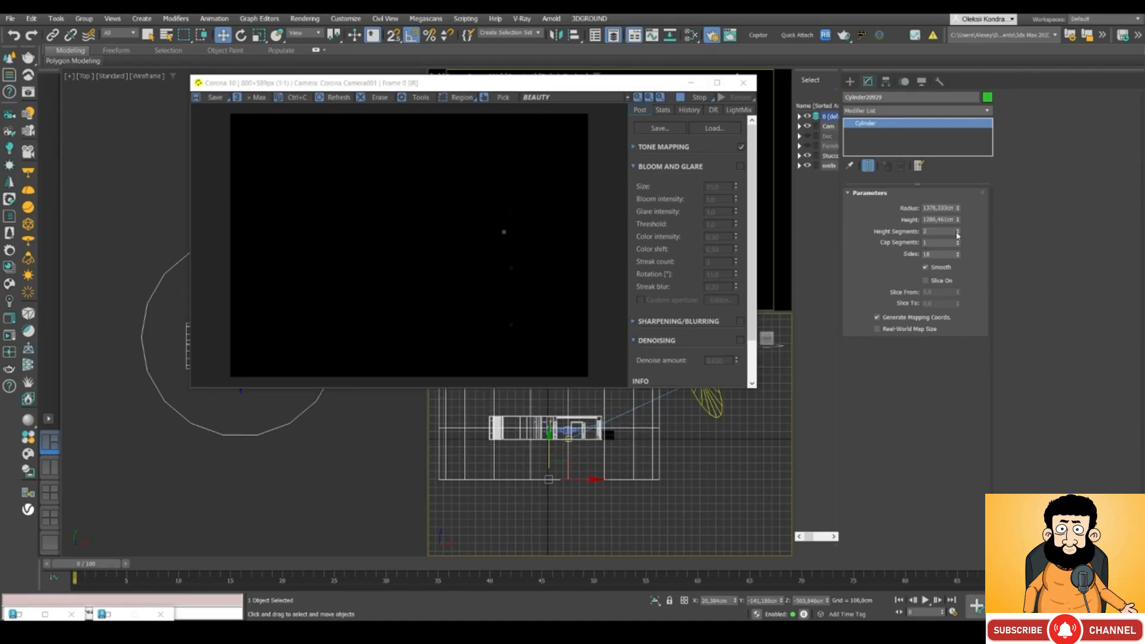
left_click(957, 233)
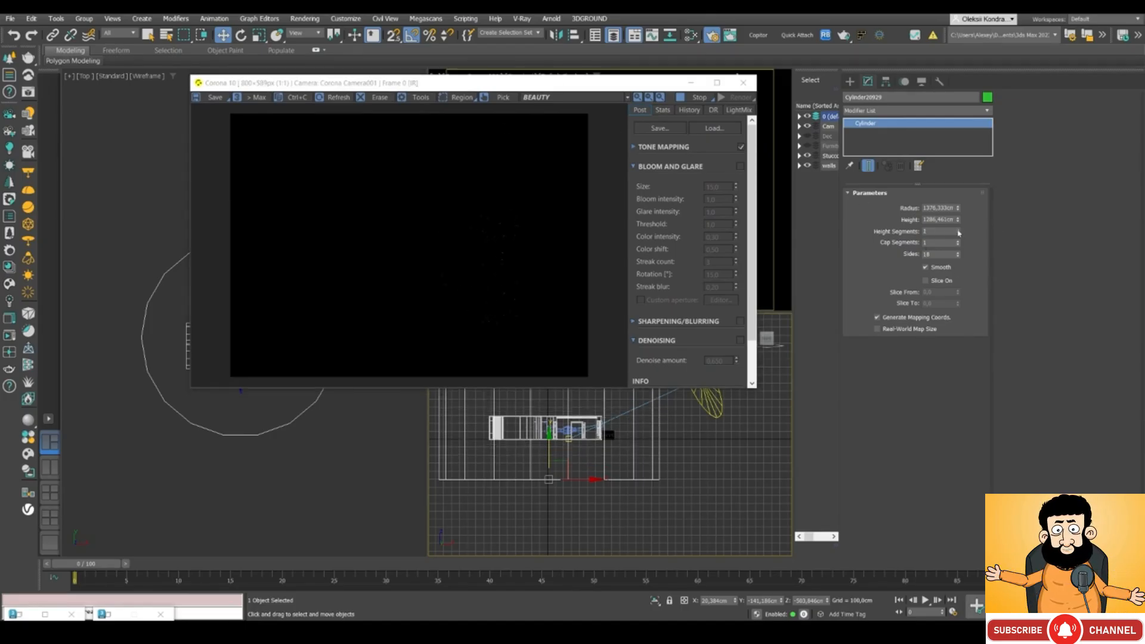
Step: Try 12 for the cylinder's Sides and settle on 8
left_click_drag(540, 86, 617, 44)
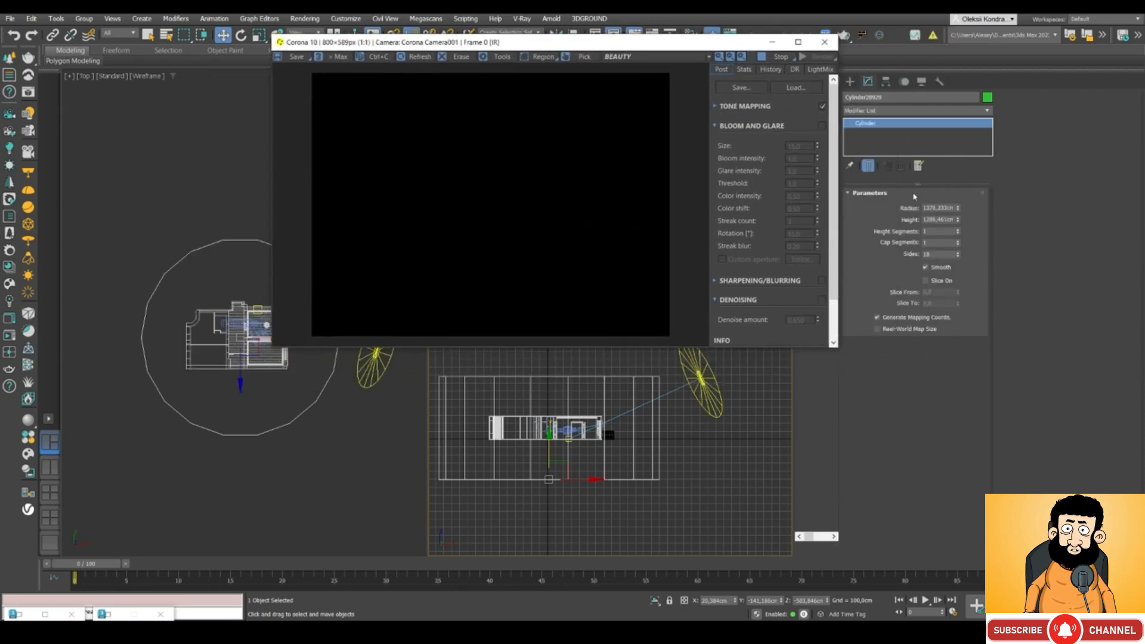
double_click(937, 253)
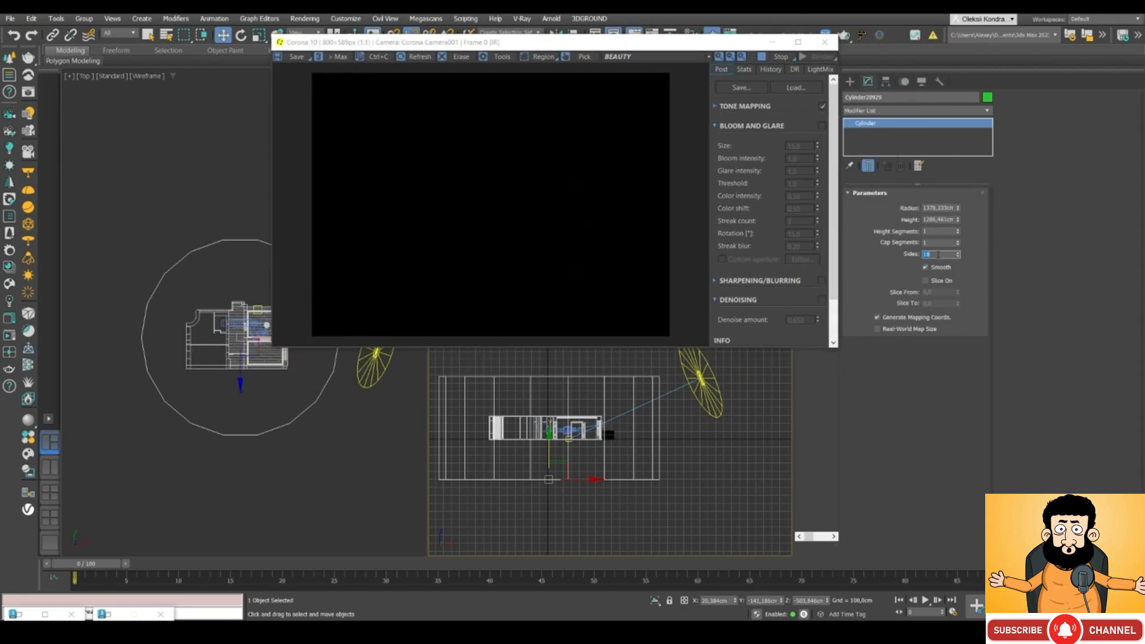
type("12")
key("Return")
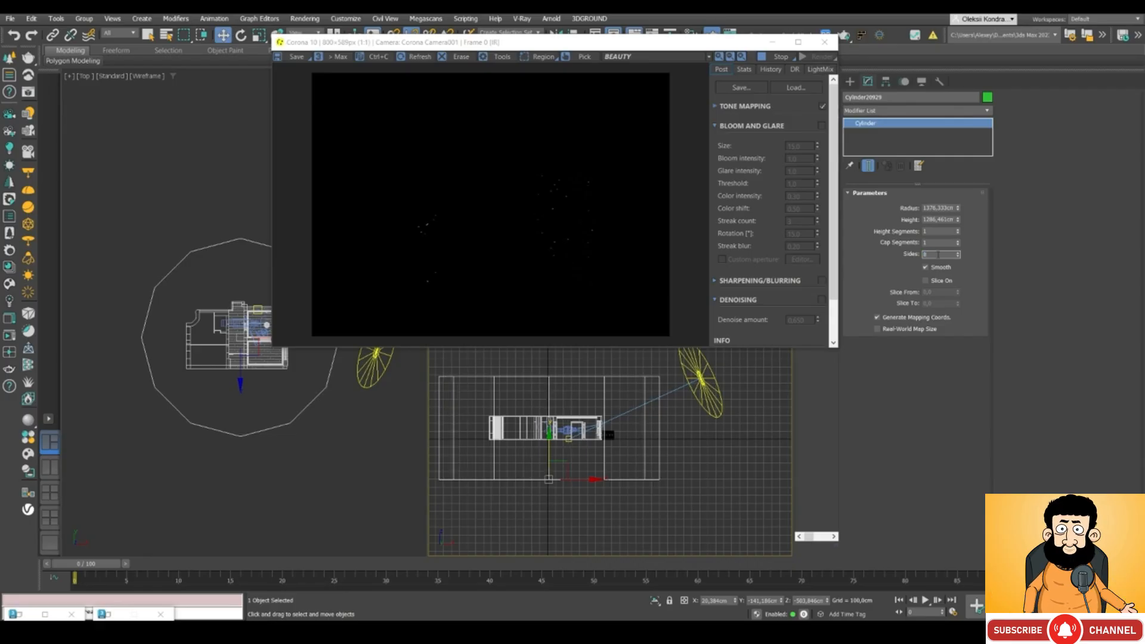
key("Return")
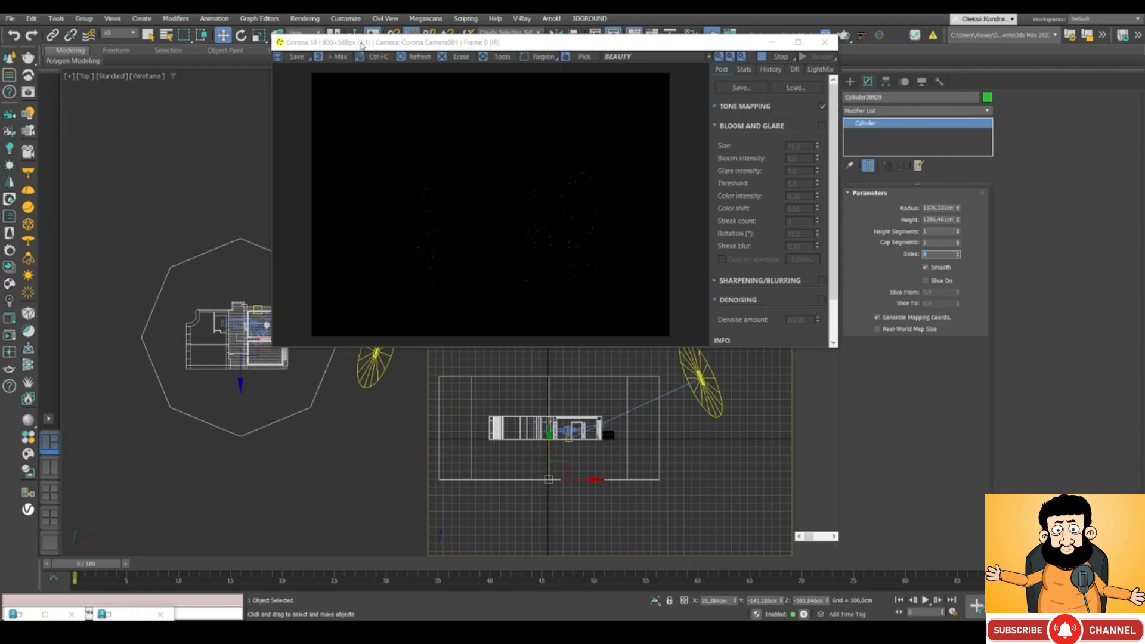
Step: Set the cylinder's Sides to 16 for a rounder outline around the apartment
left_click_drag(361, 45, 440, 21)
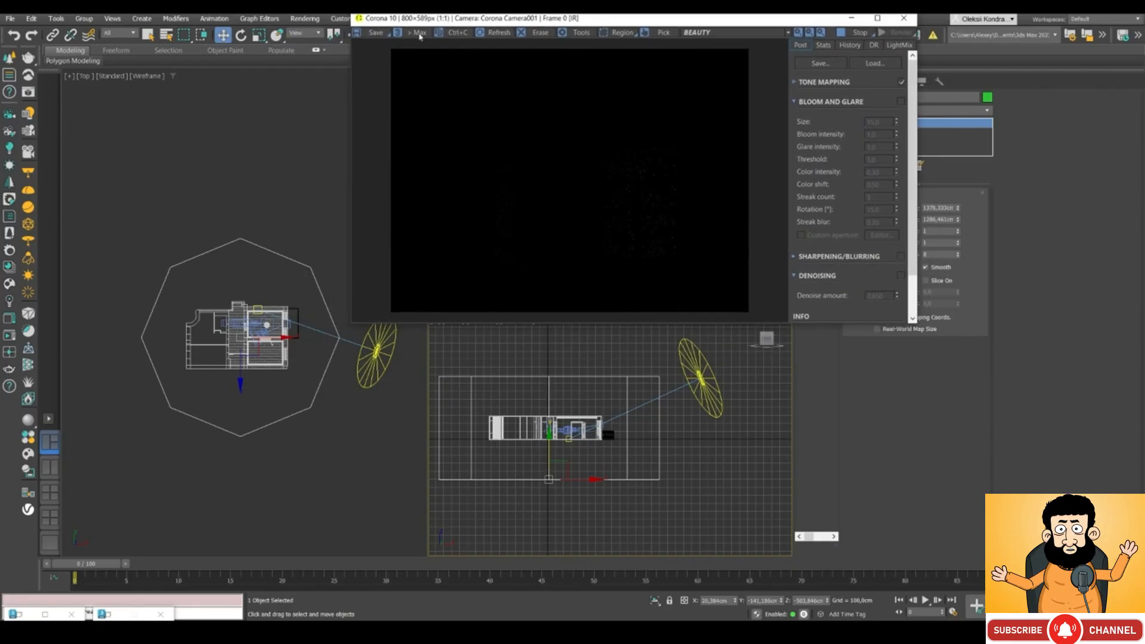
scroll(308, 267, "up", 2)
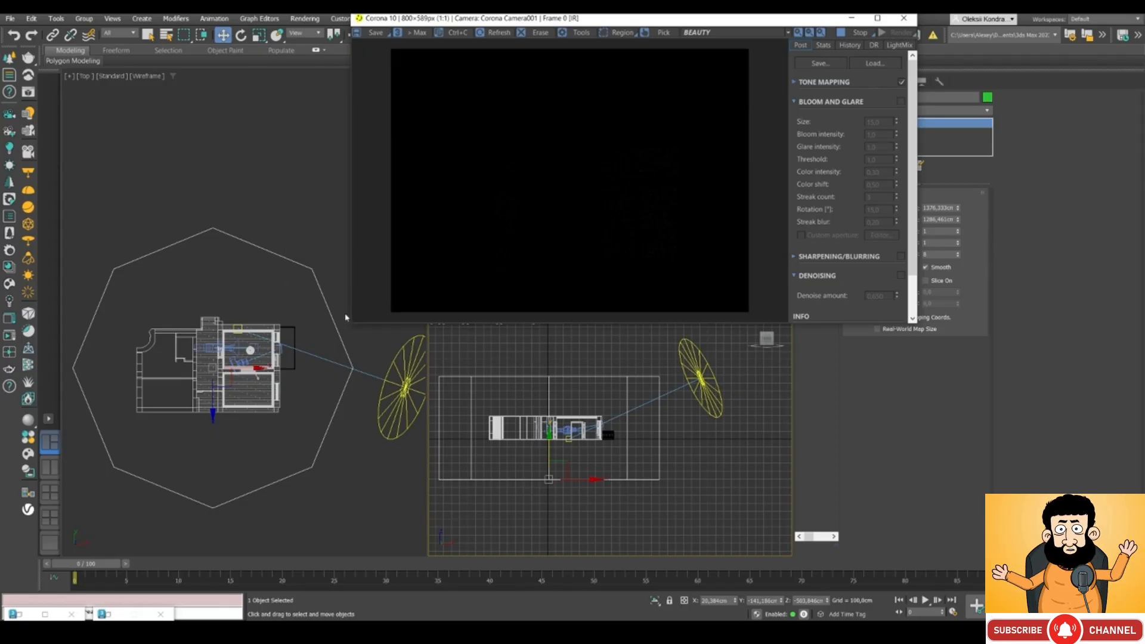
left_click_drag(656, 20, 606, 21)
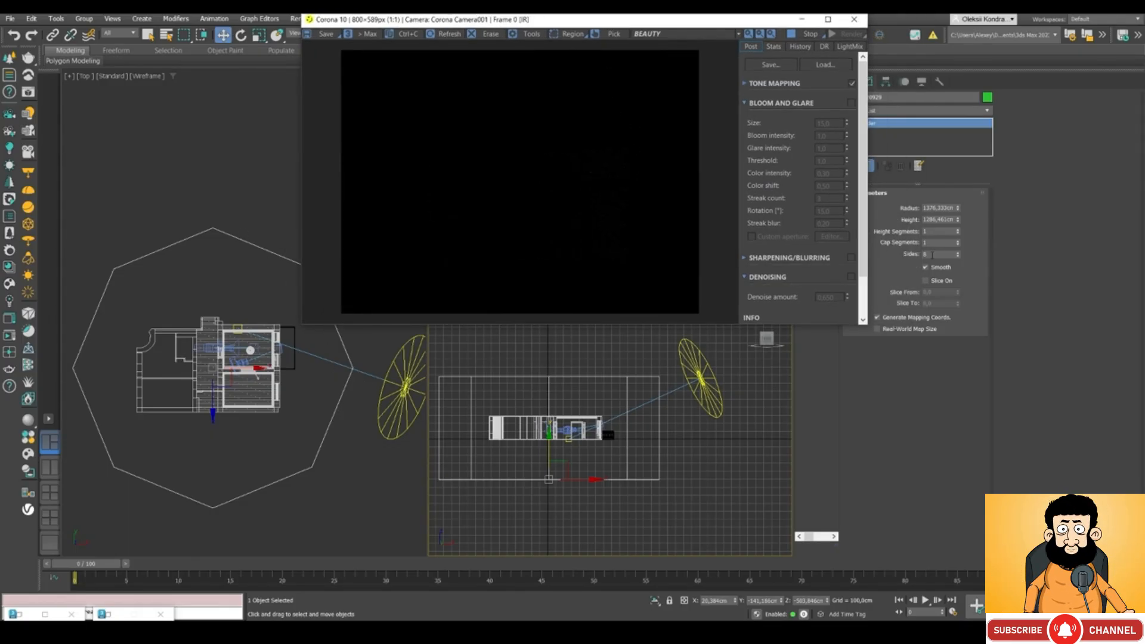
double_click(932, 255)
type("16")
key("Return")
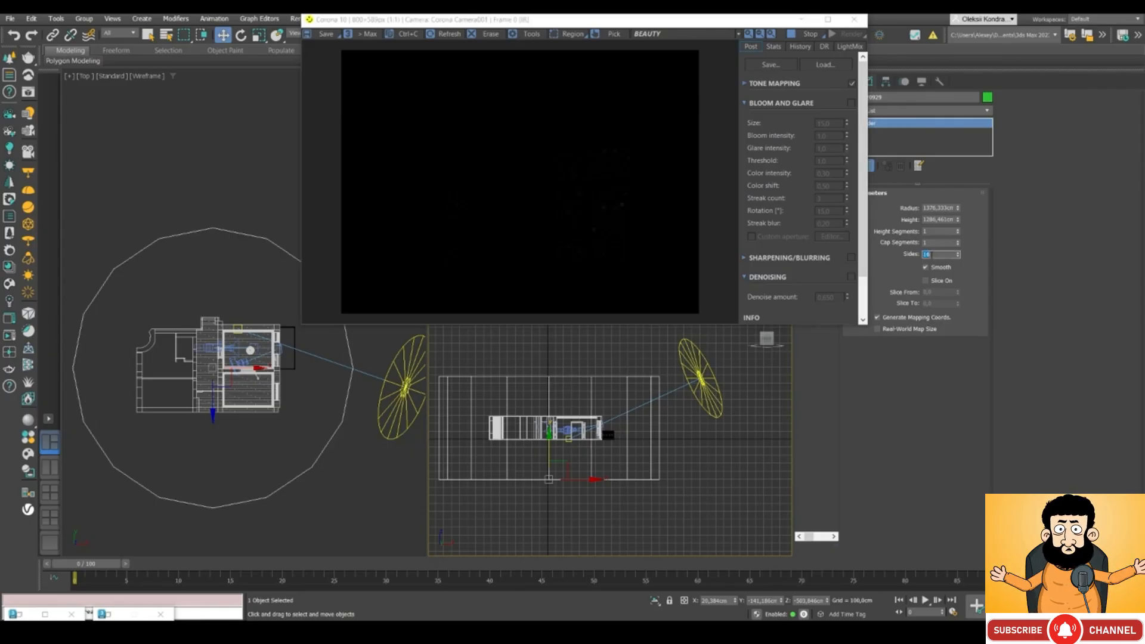
left_click_drag(504, 23, 680, 77)
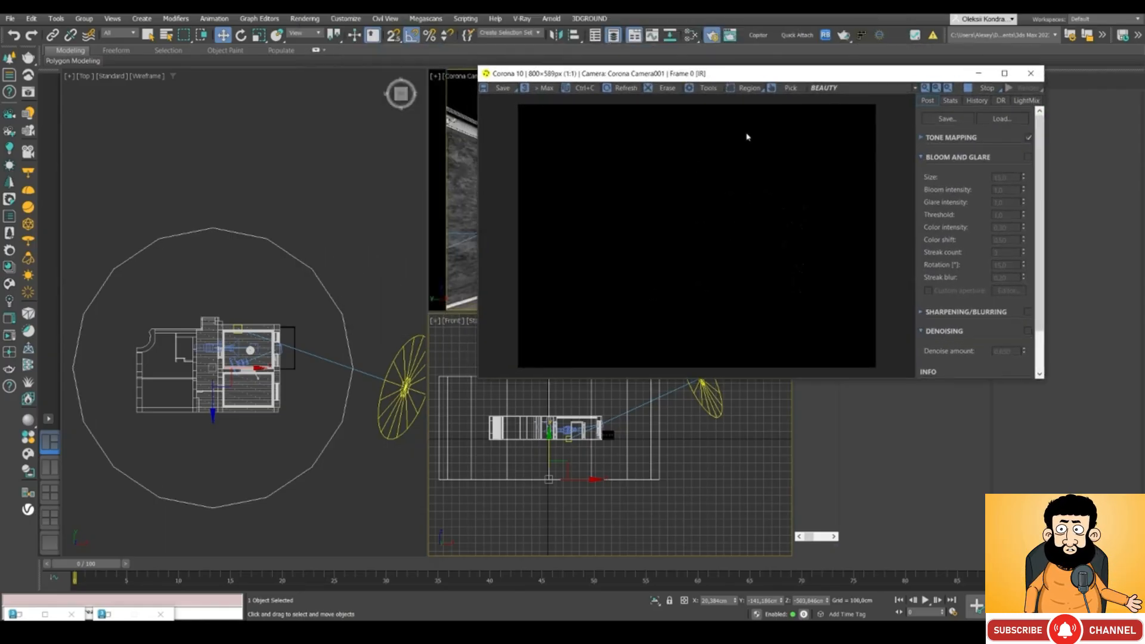
Step: Switch the top view to a perspective view of the whole cylinder and convert the cylinder to an Editable Poly
right_click(236, 312)
key("p")
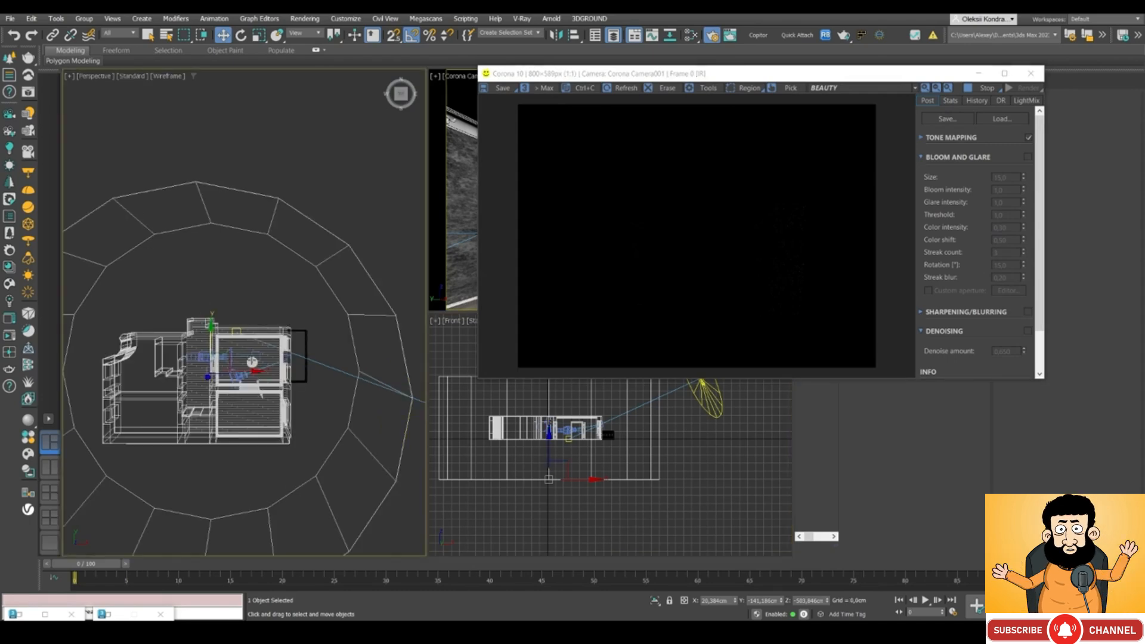
middle_click_drag(251, 362, 258, 339, "alt")
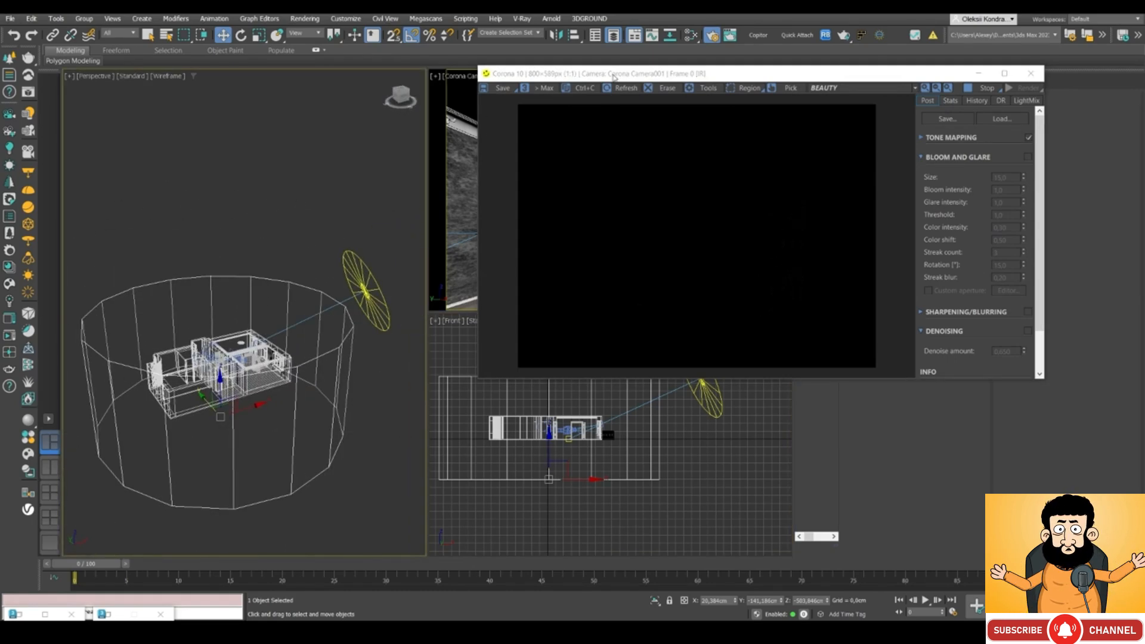
left_click_drag(616, 74, 573, 80)
right_click(272, 302)
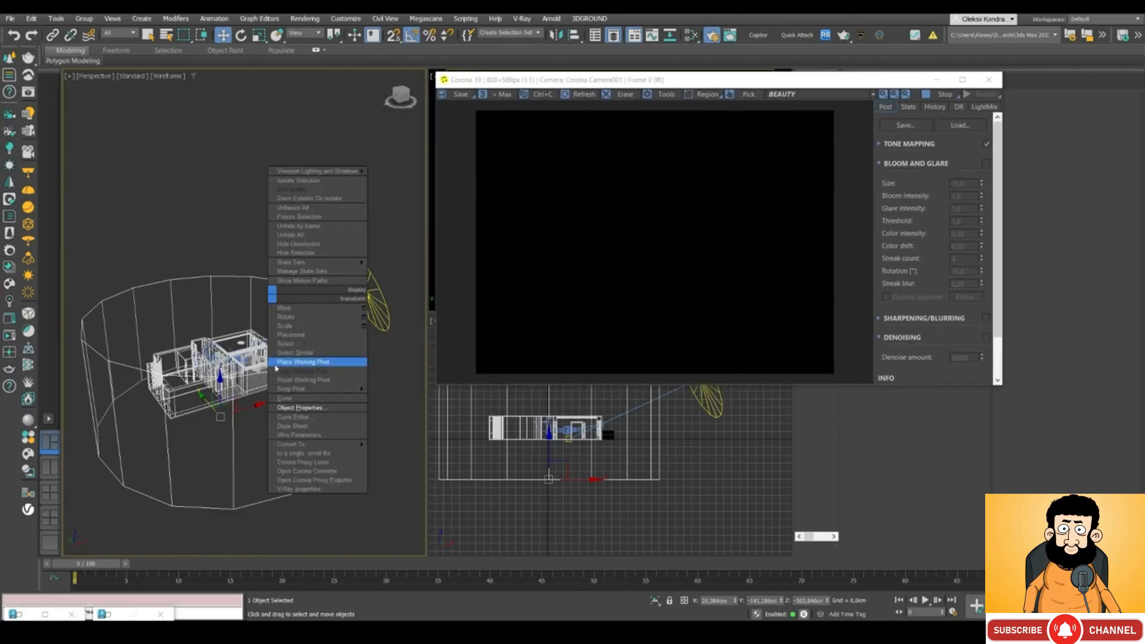
mouse_move(300, 447)
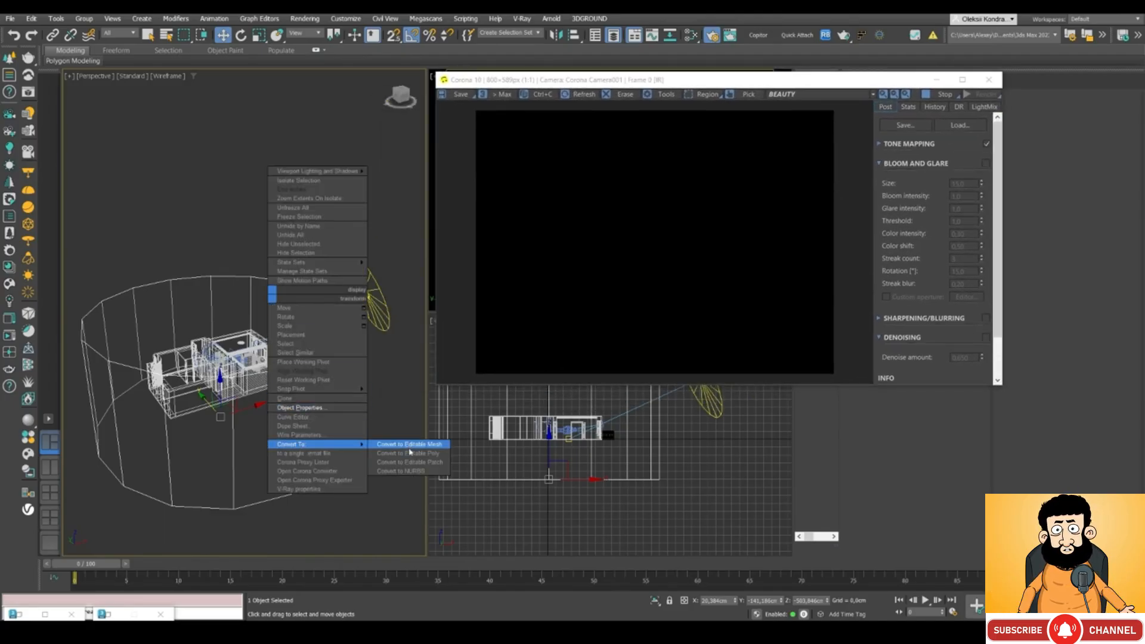
left_click(409, 458)
Step: Delete the cylinder's top and bottom cap polygons, leaving only the side wall
left_click_drag(643, 80, 493, 87)
left_click(925, 206)
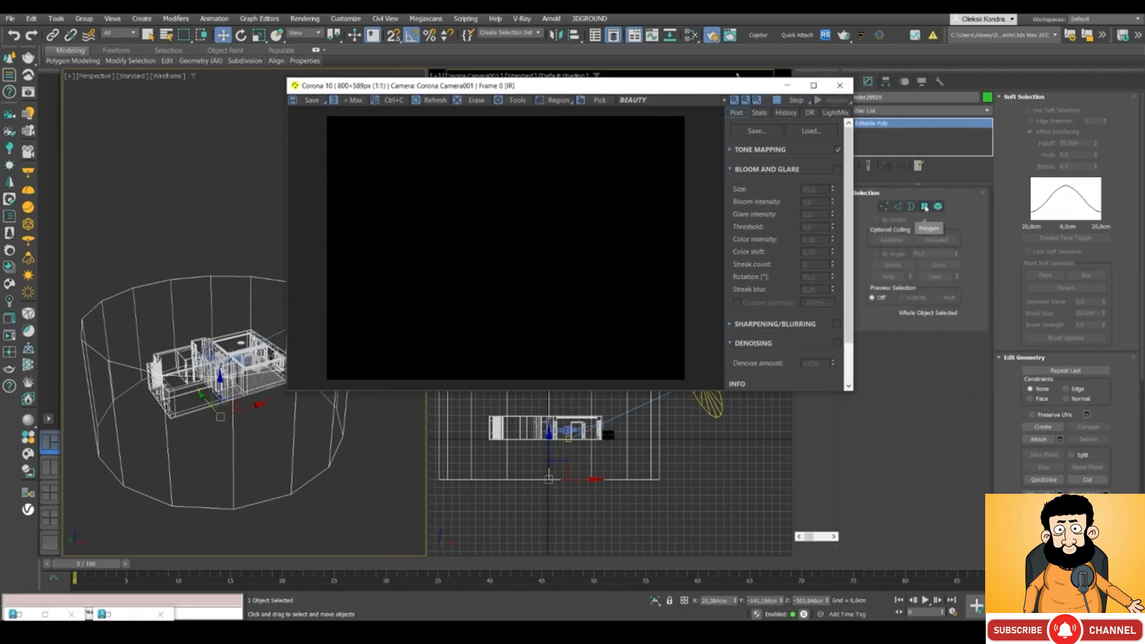
left_click(184, 328)
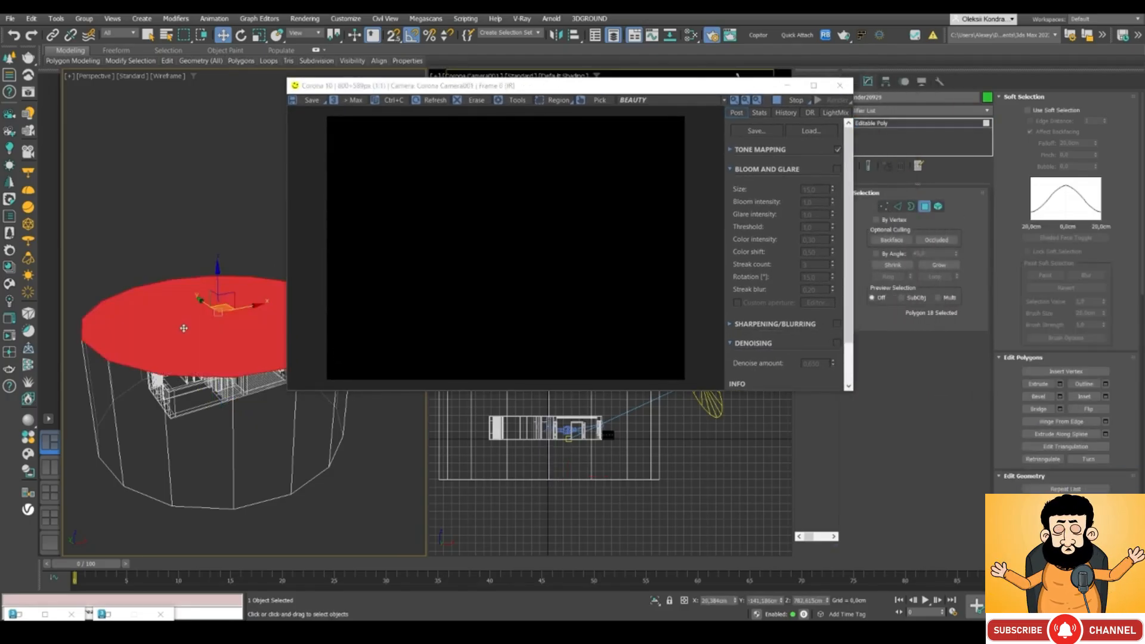
key("Delete")
middle_click_drag(214, 417, 215, 428, "alt")
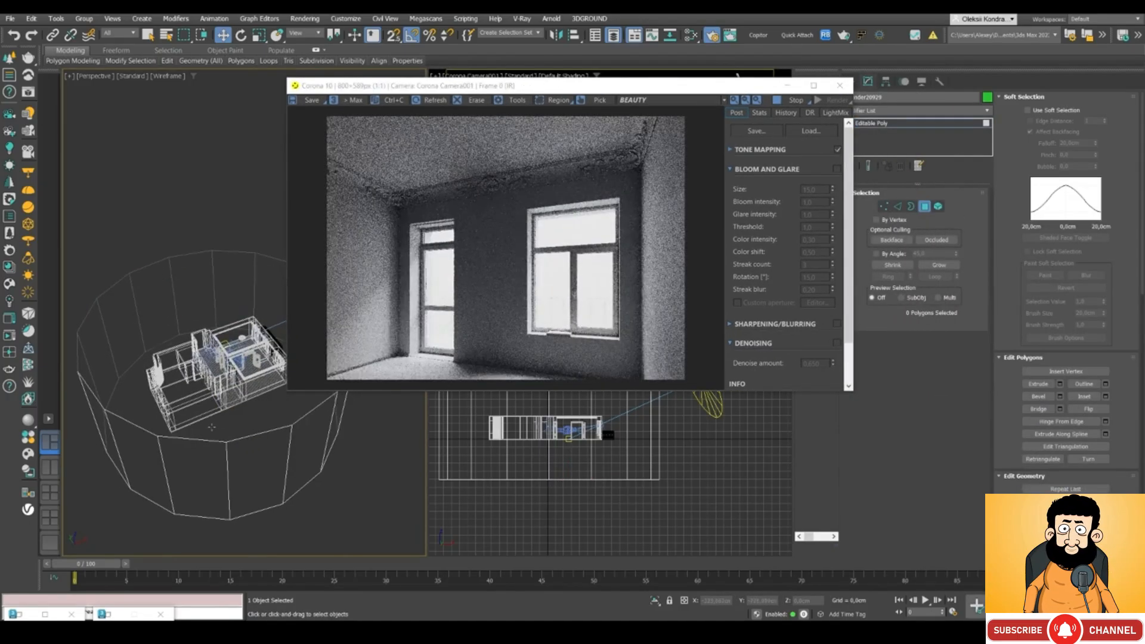
left_click(215, 429)
key("Delete")
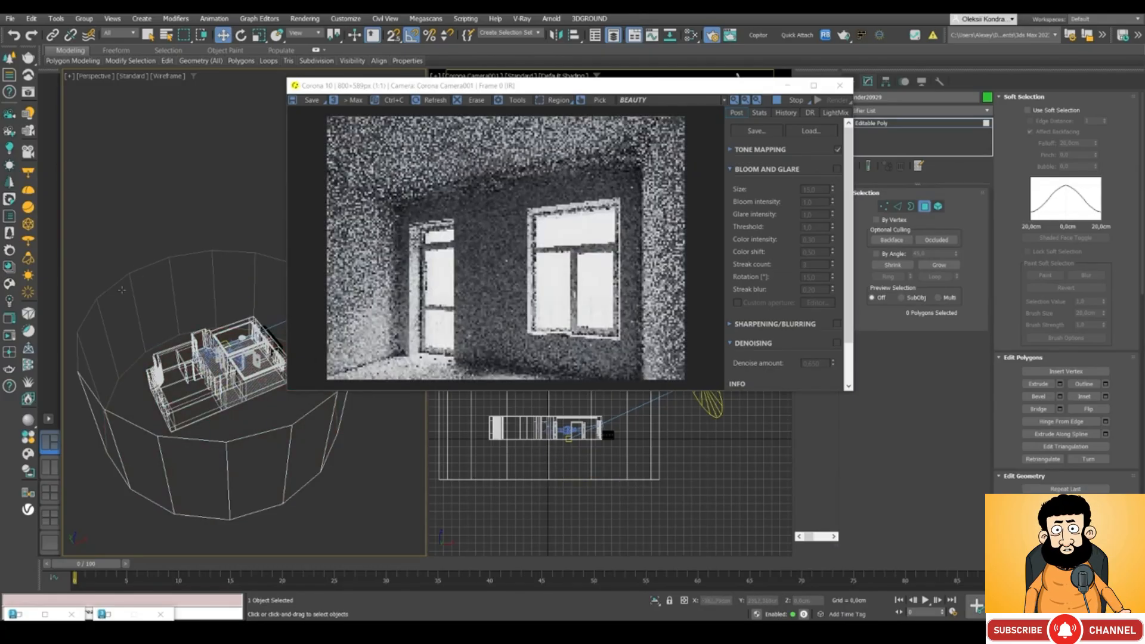
Step: Flip all of the cylinder's side polygons so they face inward, and leave polygon editing
left_click_drag(391, 87, 491, 82)
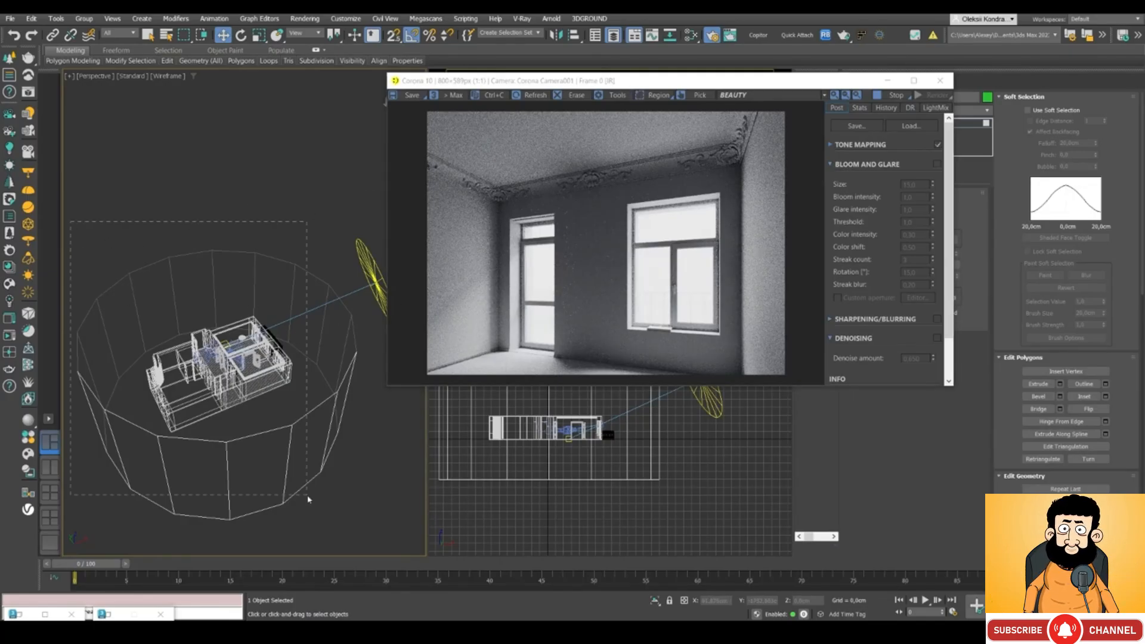
left_click(361, 513)
left_click_drag(308, 496, 86, 192)
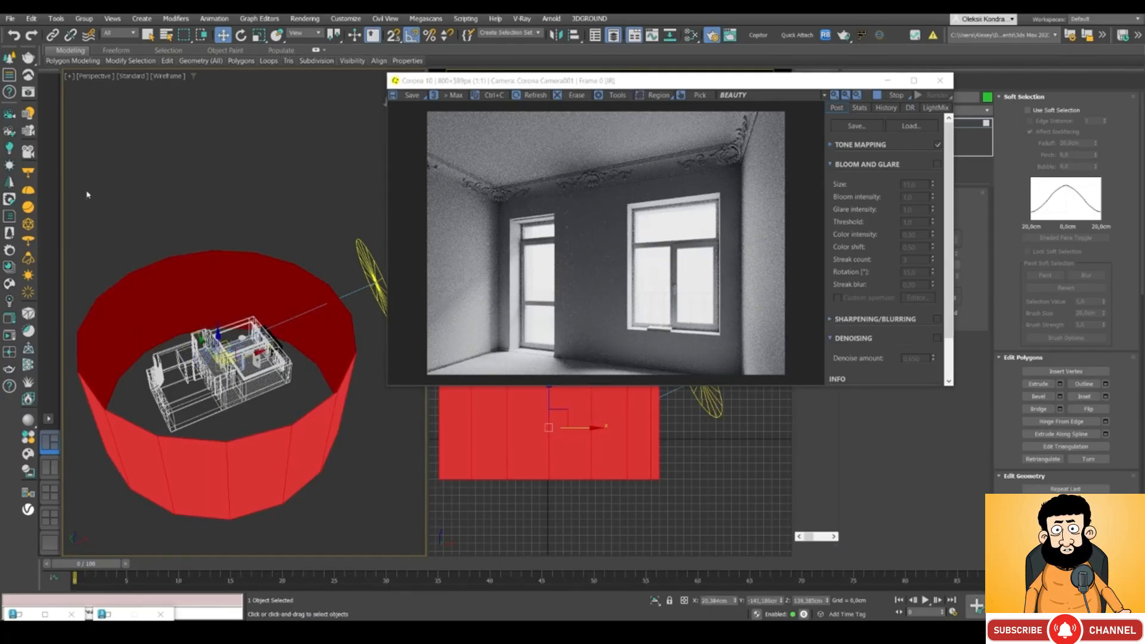
left_click_drag(811, 81, 661, 76)
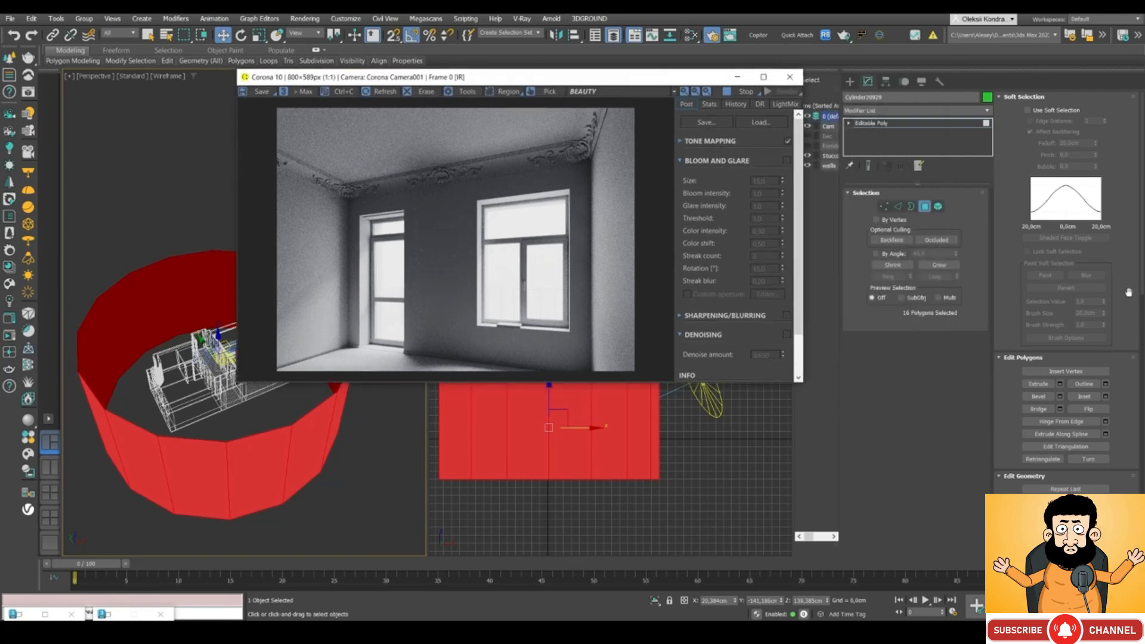
left_click(1089, 409)
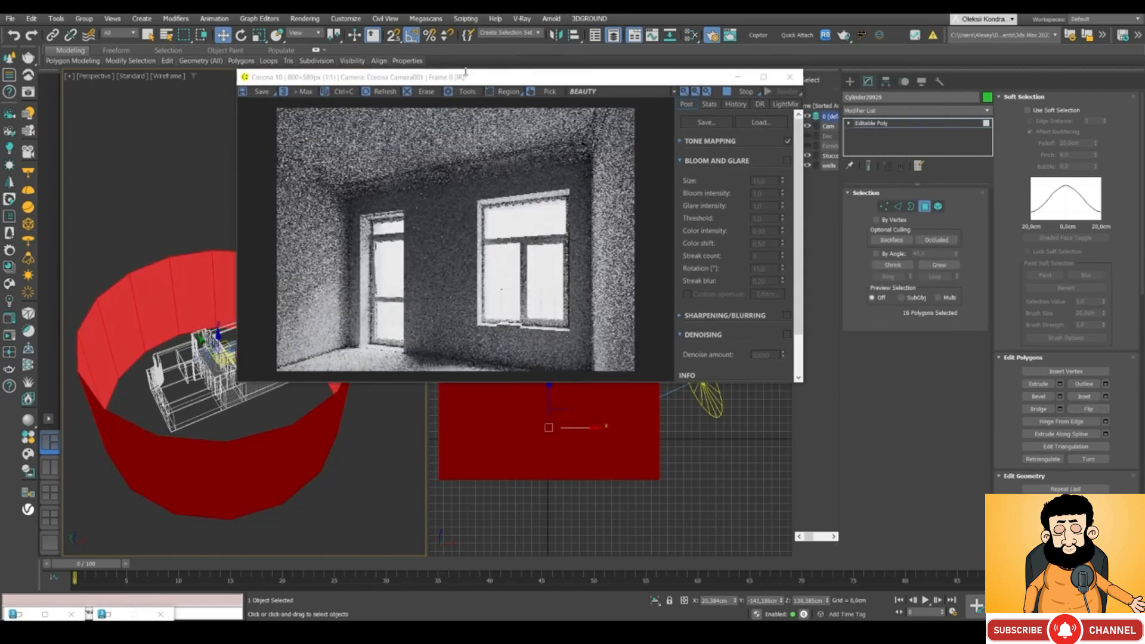
left_click_drag(465, 72, 630, 68)
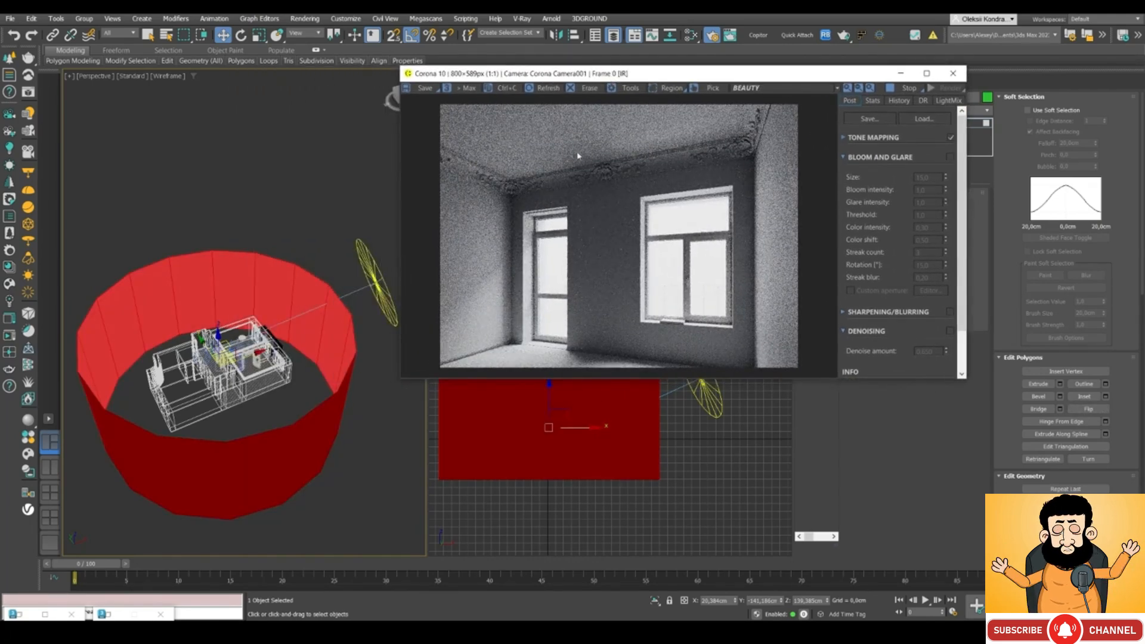
left_click_drag(852, 77, 755, 80)
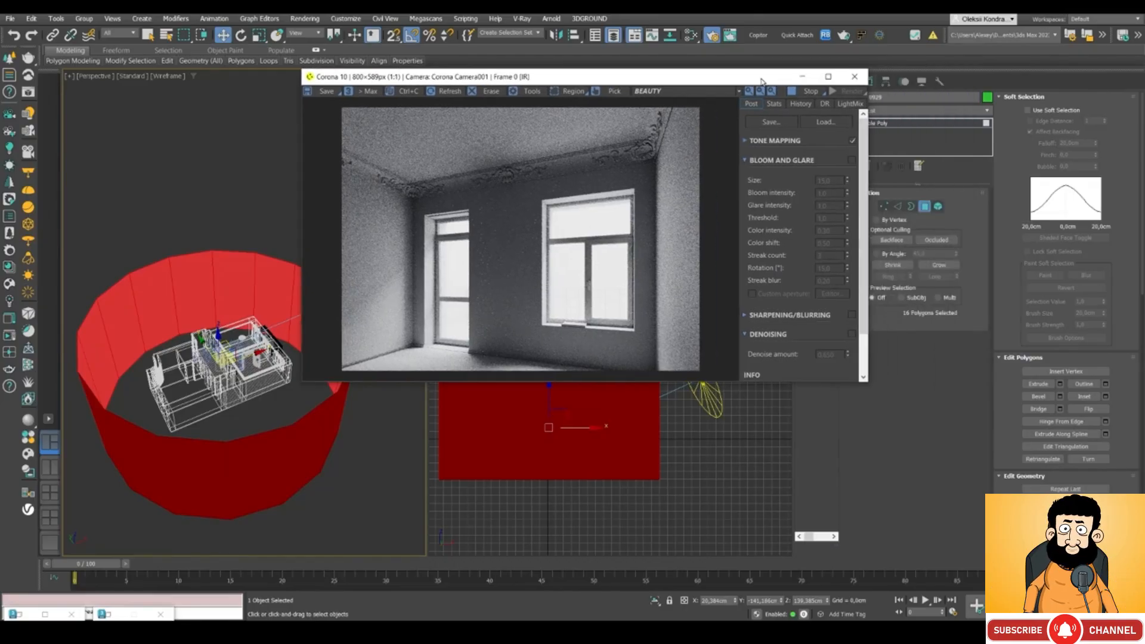
left_click(948, 123)
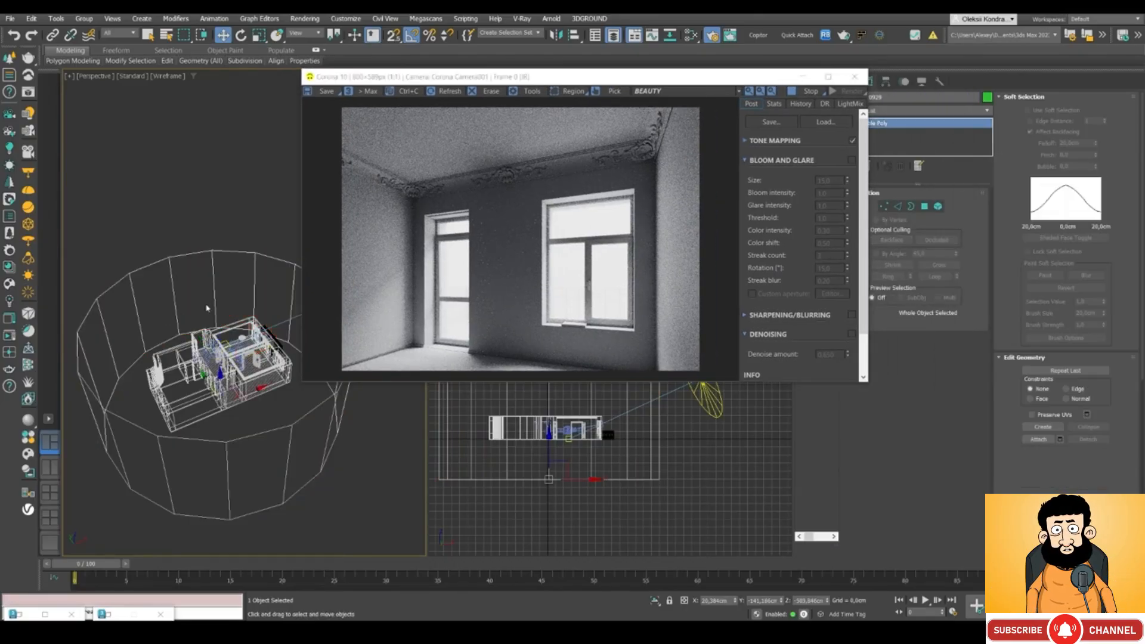
Step: Disable Cast Shadows in the cylinder's object properties
right_click(196, 288)
left_click(226, 400)
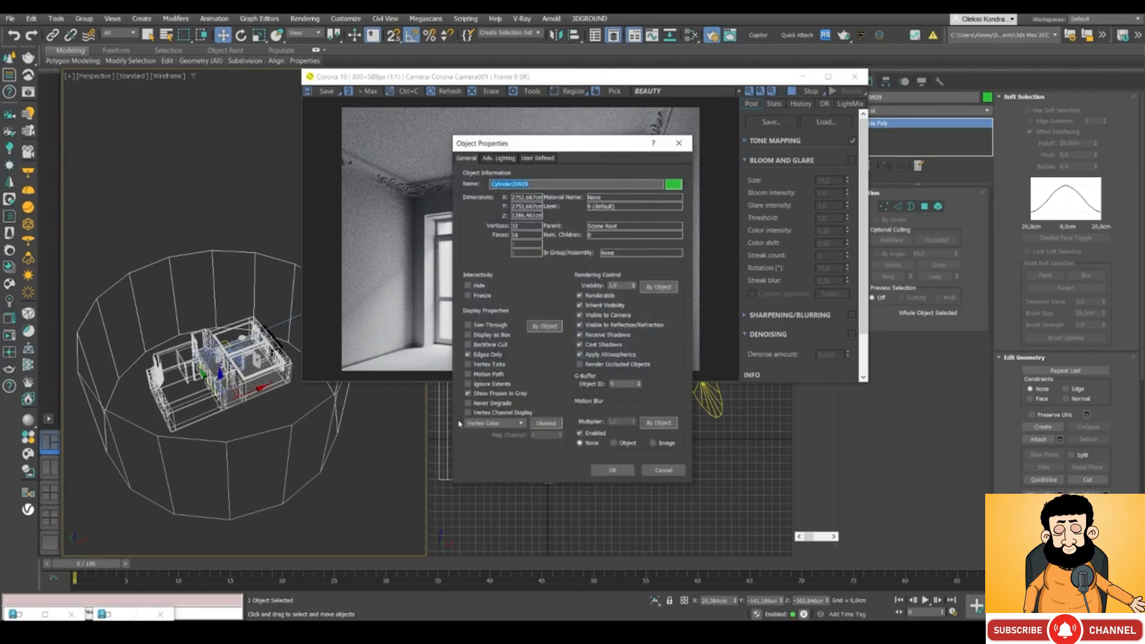
left_click(603, 344)
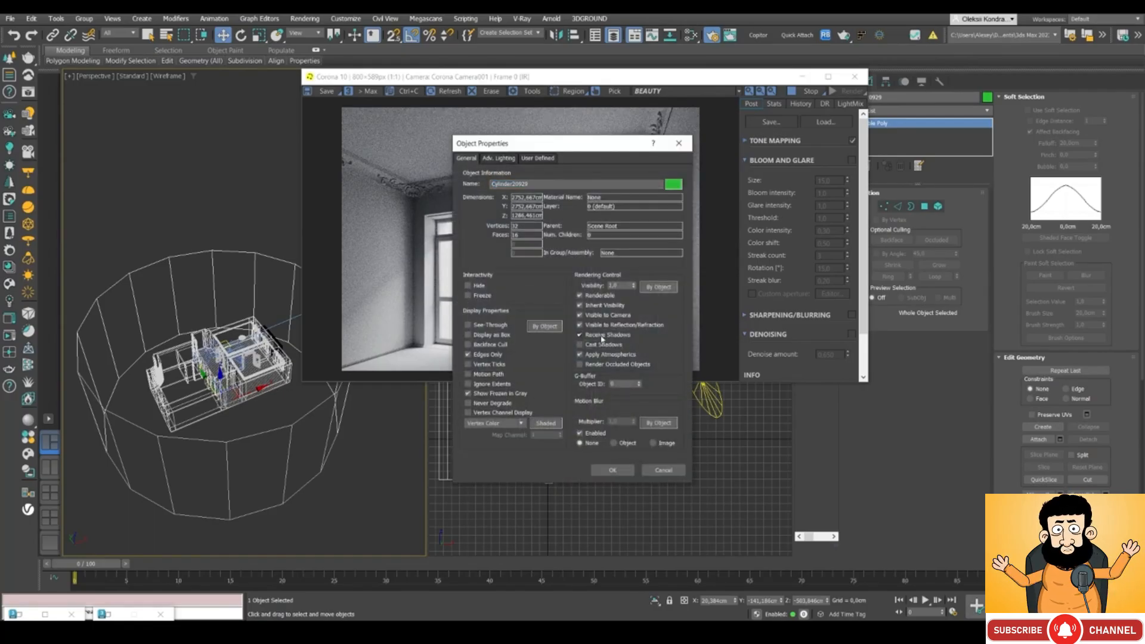
left_click(613, 470)
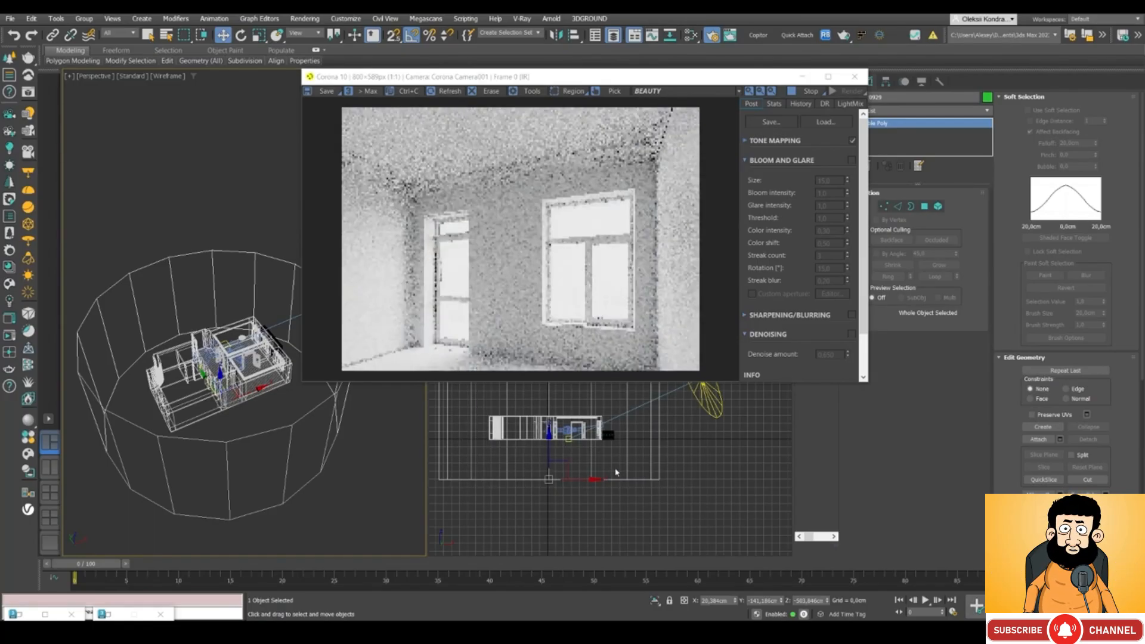
Step: Exclude the cylinder from the material override in the Corona render setup and check the windows in the interactive render
left_click_drag(509, 82, 446, 88)
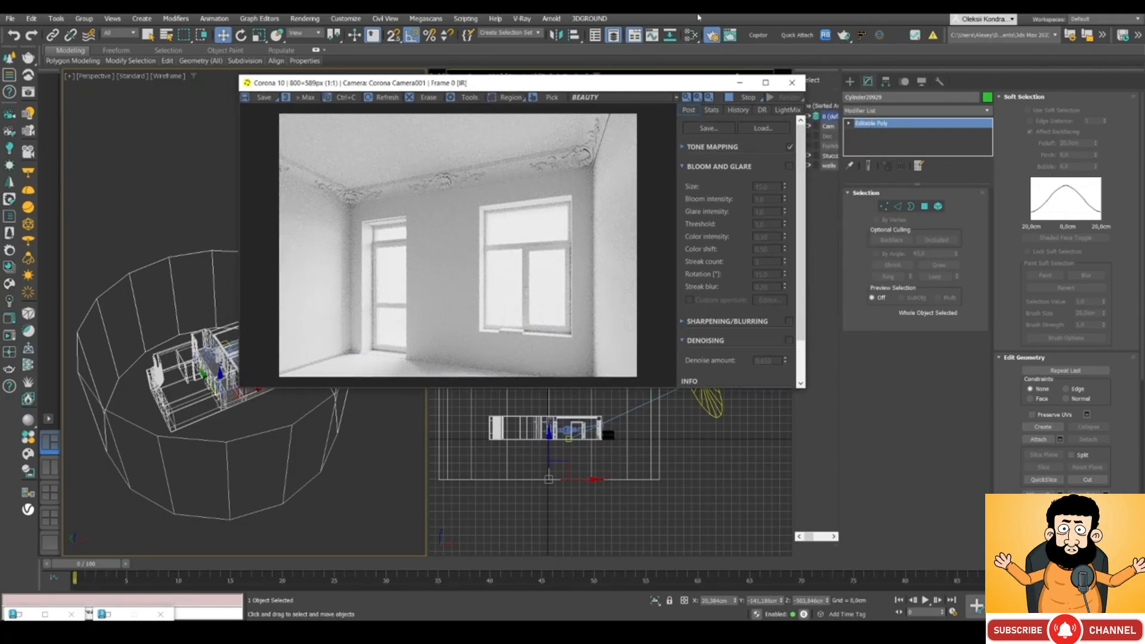
double_click(116, 614)
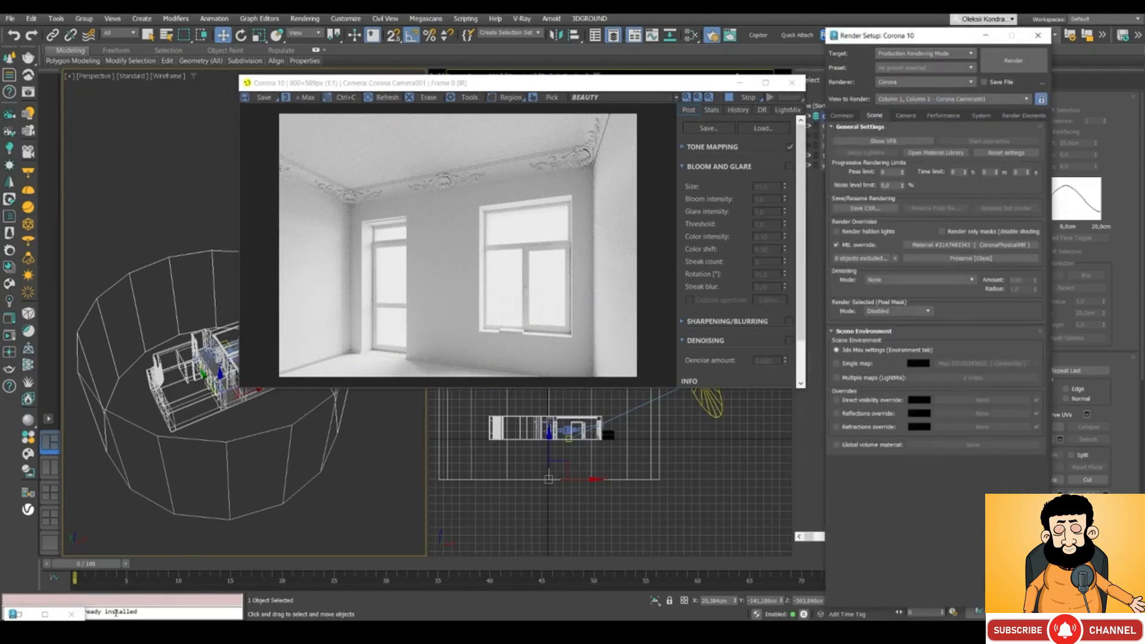
left_click(895, 258)
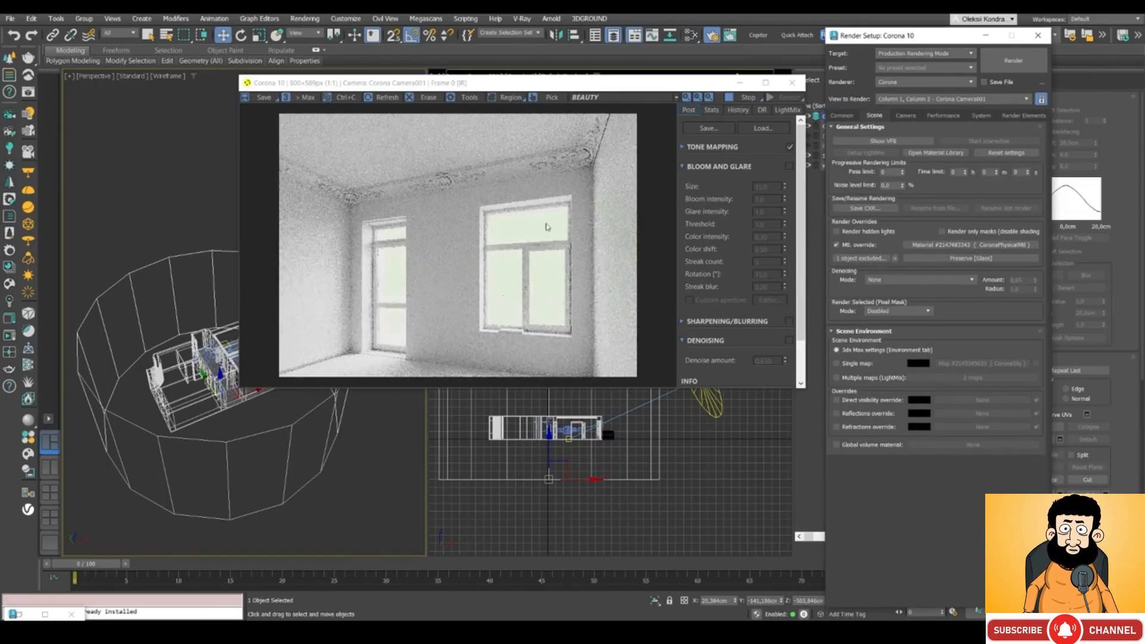
scroll(532, 238, "up", 2)
scroll(481, 202, "down", 2)
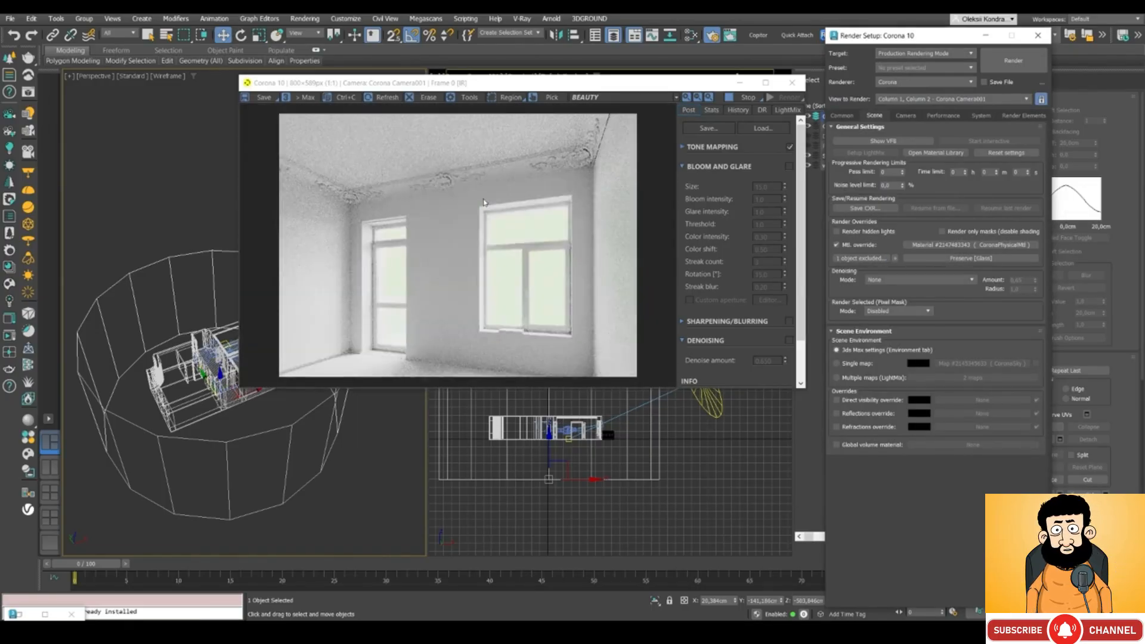
Step: Assign the background's Corona light material to the cylinder and minimize the material editor and render window
key("m")
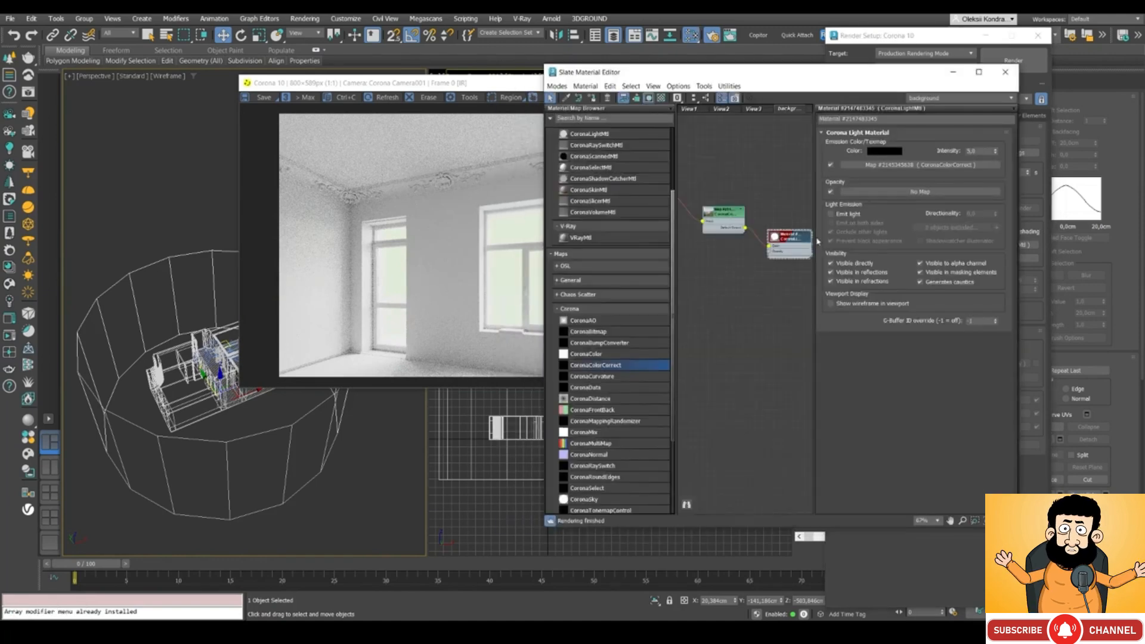
left_click(592, 98)
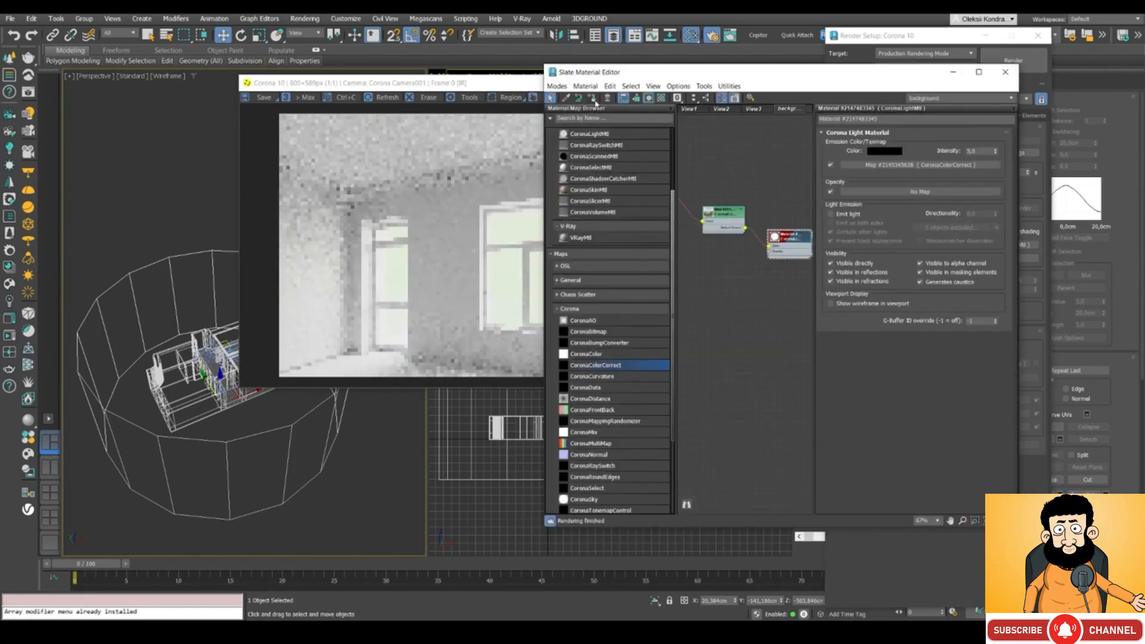
left_click(953, 72)
left_click(740, 83)
Step: Display the perspective view shaded and examine how the panorama texture lies on the cylinder's inner wall
key("F3")
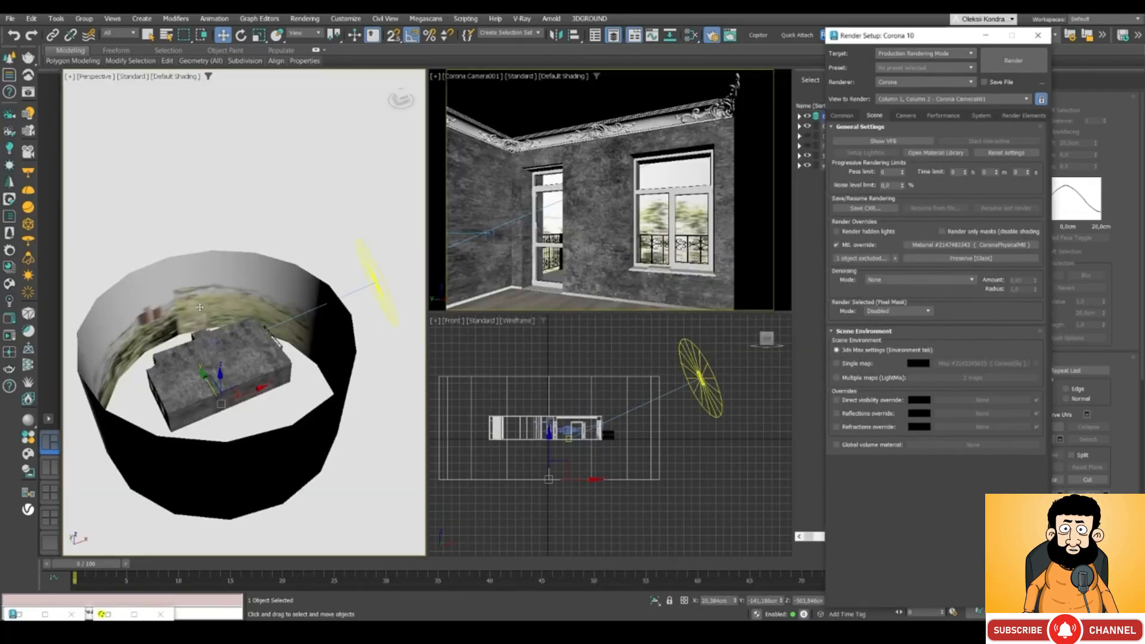
middle_click_drag(187, 316, 290, 325, "alt")
scroll(133, 302, "up", 5)
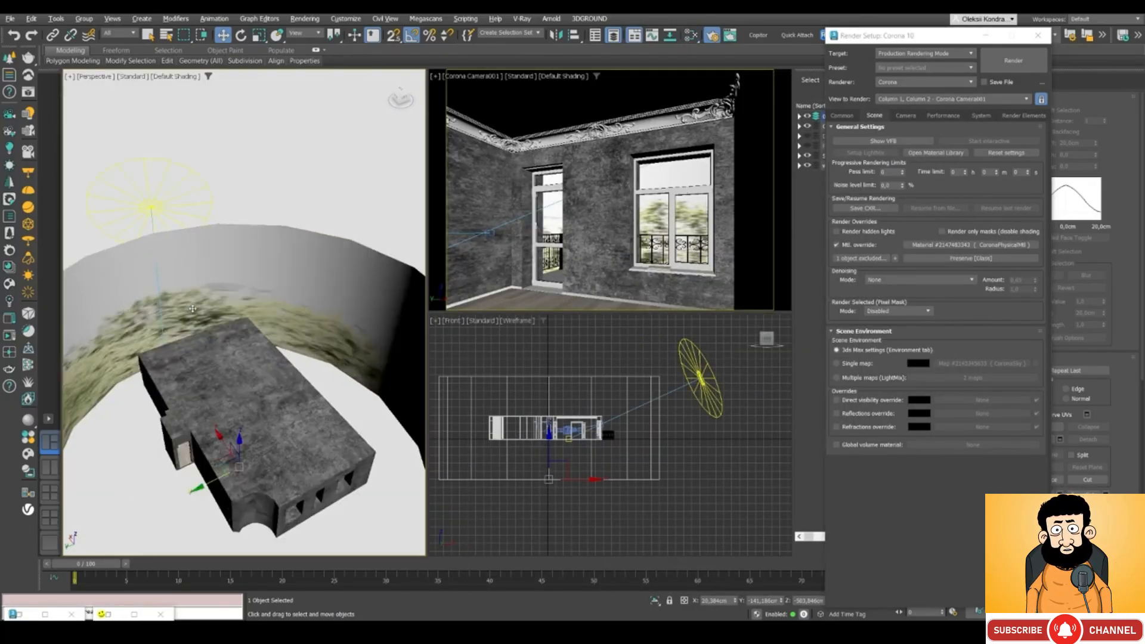
middle_click_drag(131, 302, 174, 289, "alt")
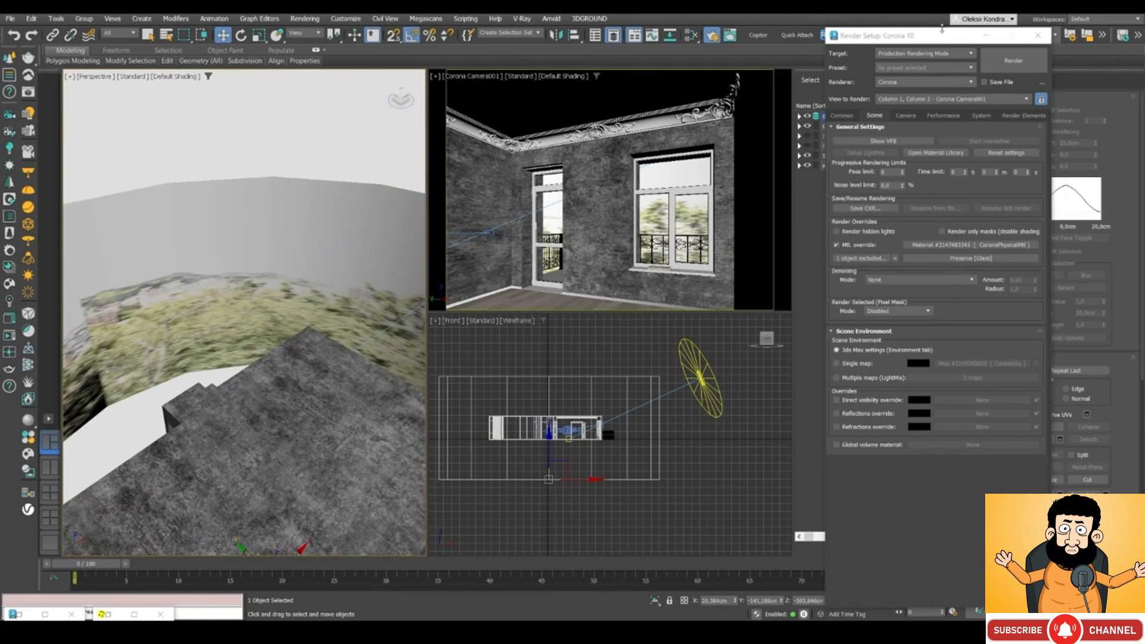
Step: Add a UVW Map modifier to the cylinder with cylindrical mapping and check the panorama on its inner wall
left_click_drag(943, 41, 717, 26)
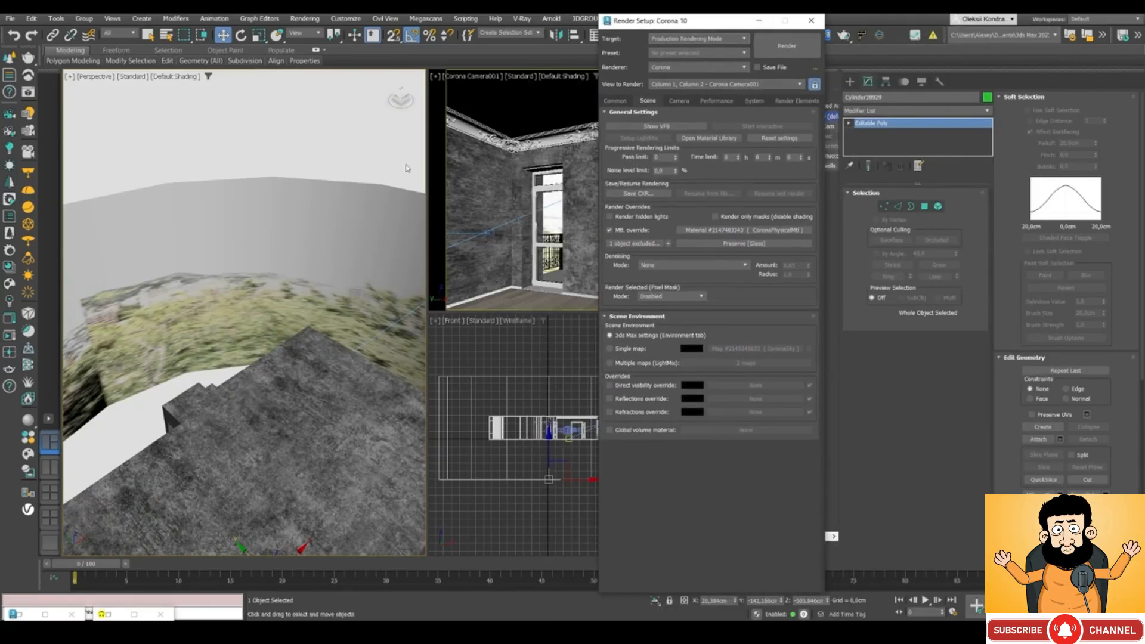
left_click(885, 110)
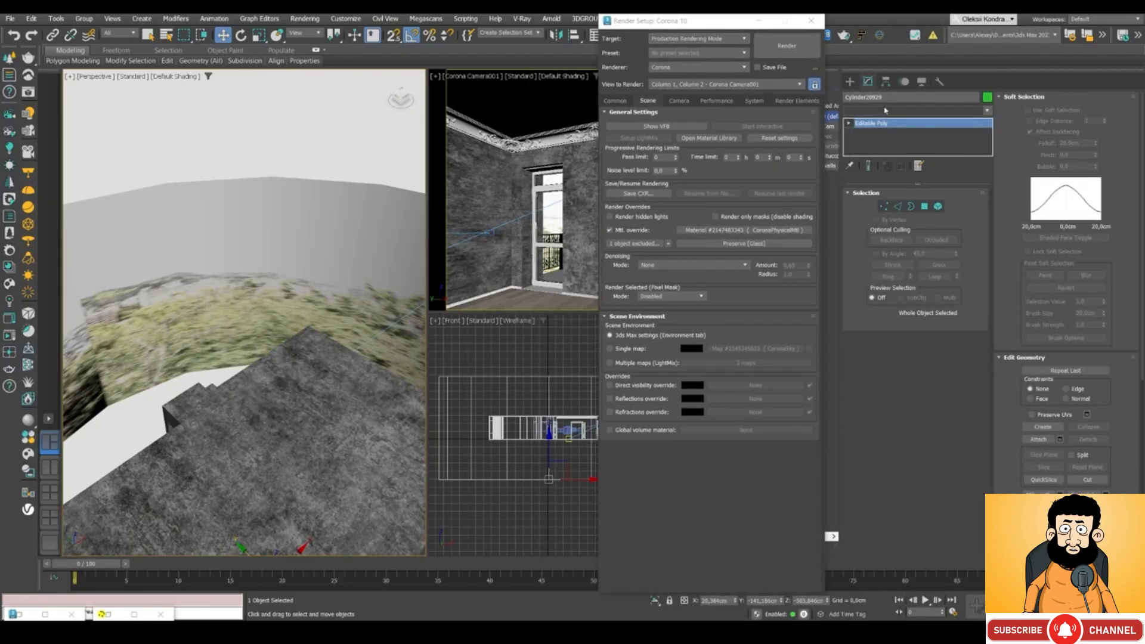
left_click(887, 111)
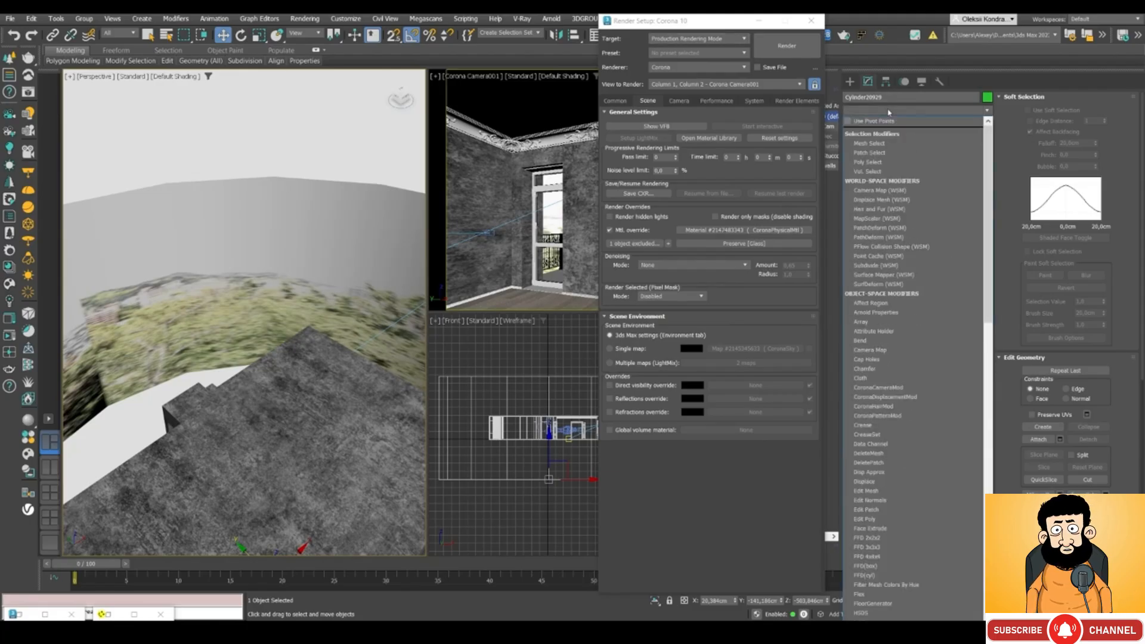
type("u")
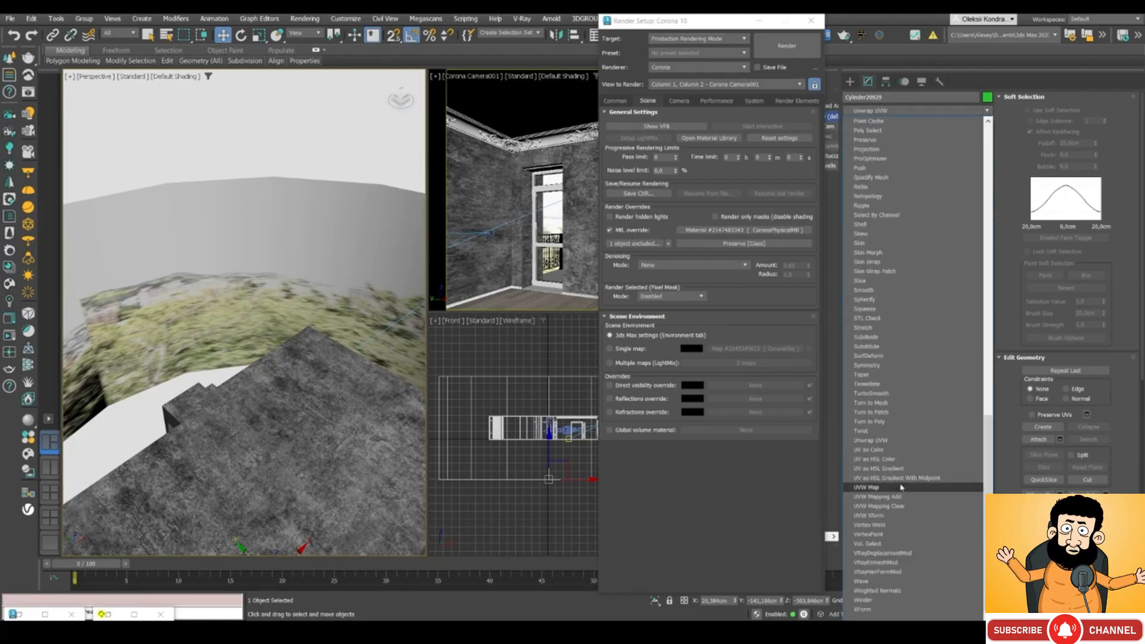
left_click(902, 487)
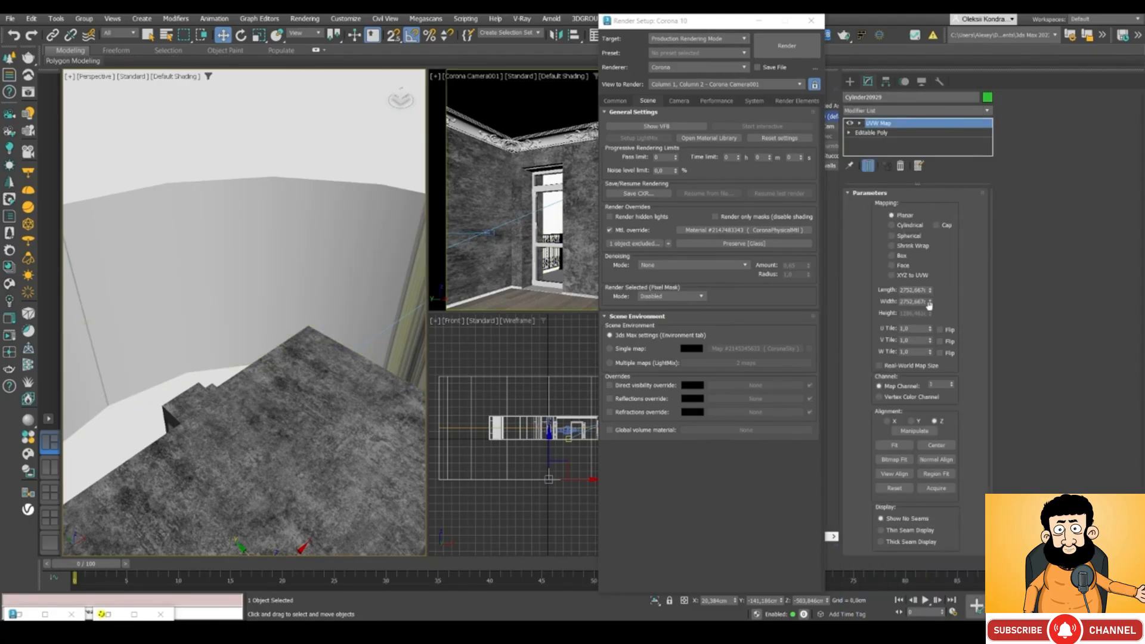
left_click(910, 226)
scroll(331, 337, "down", 10)
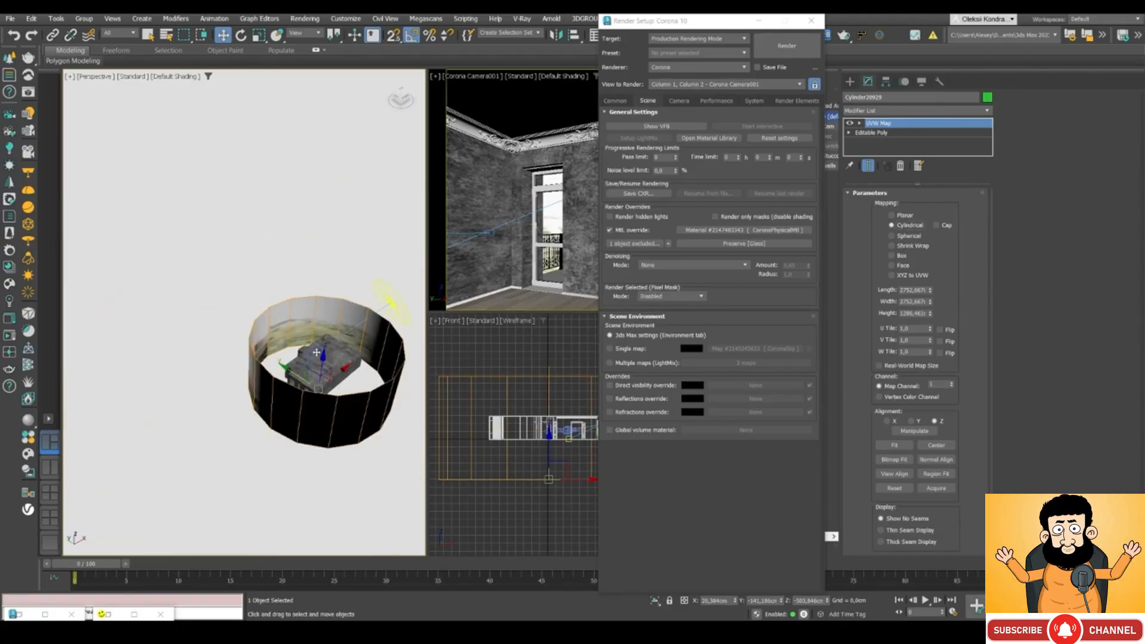
scroll(292, 318, "up", 2)
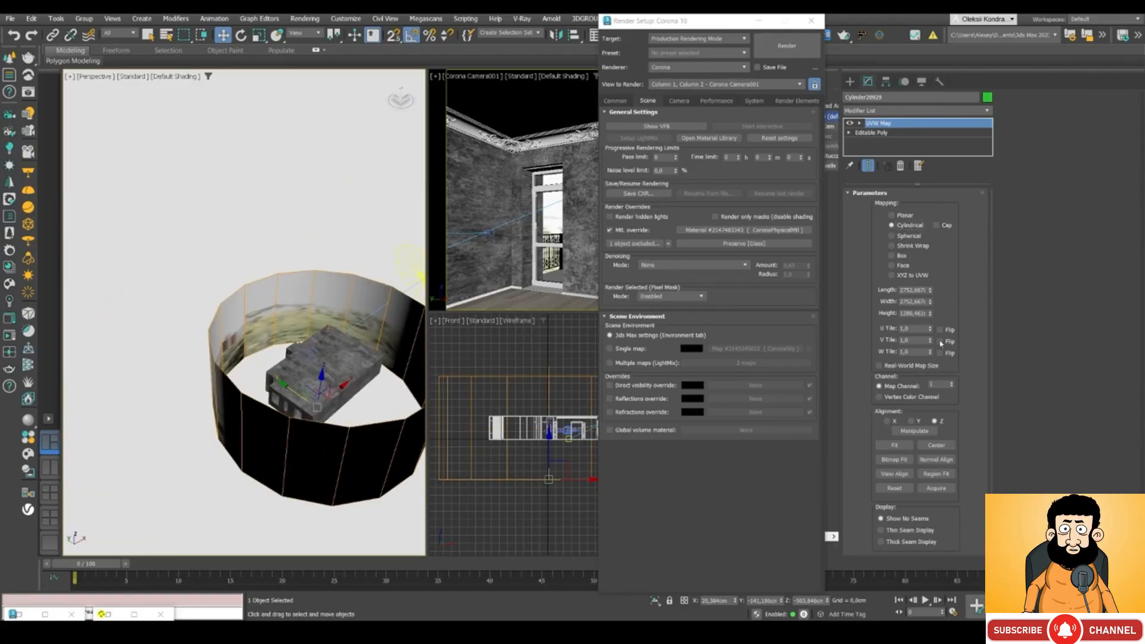
Step: Increase the cylinder mapping's U tiling to reduce the panorama's horizontal stretching
mouse_move(929, 341)
left_mouse_down()
mouse_move(919, 272)
mouse_move(923, 325)
left_mouse_up()
right_click(929, 308)
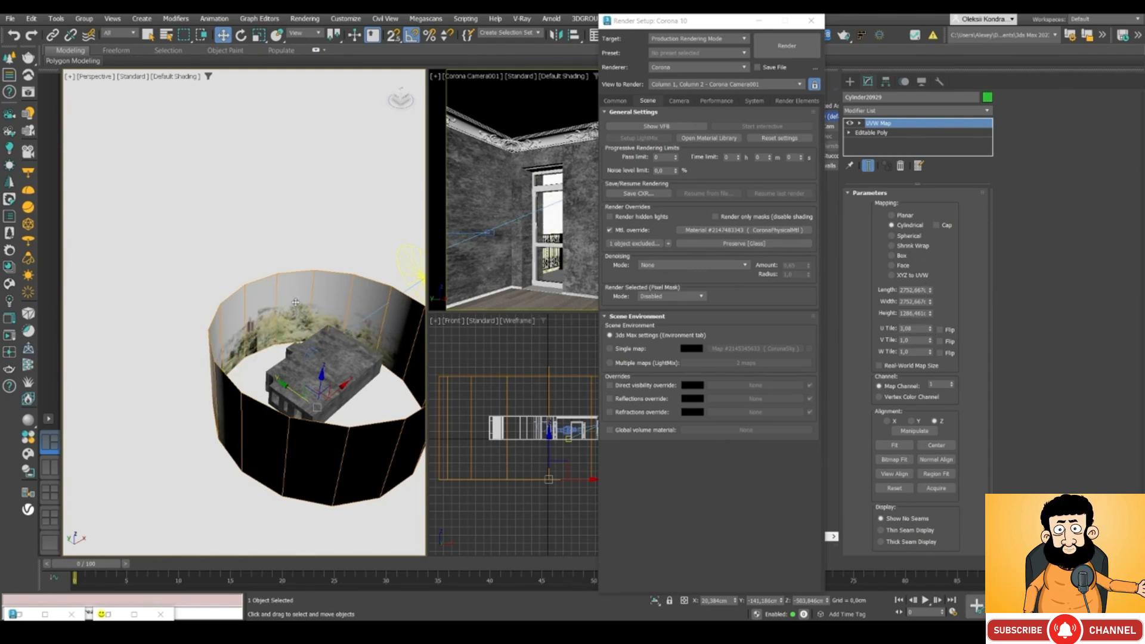
scroll(318, 334, "up", 5)
scroll(318, 334, "down", 4)
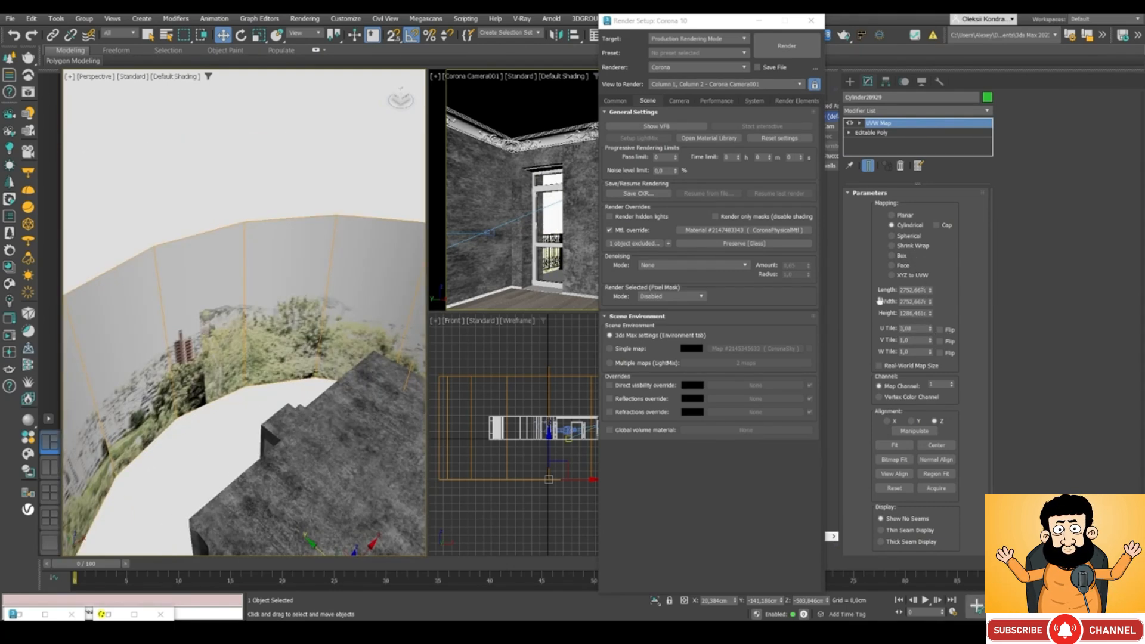
left_click_drag(930, 329, 928, 265)
Step: Restore the interactive render and arrange it beside the perspective view with the render setup and material editor open
left_click_drag(699, 21, 185, 48)
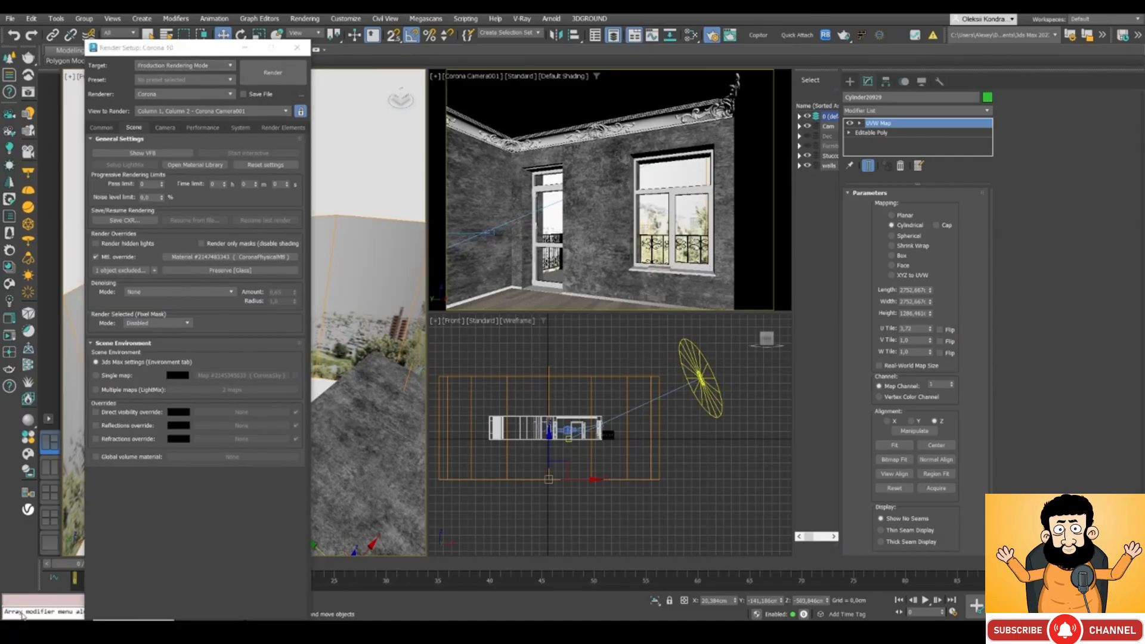
key("m")
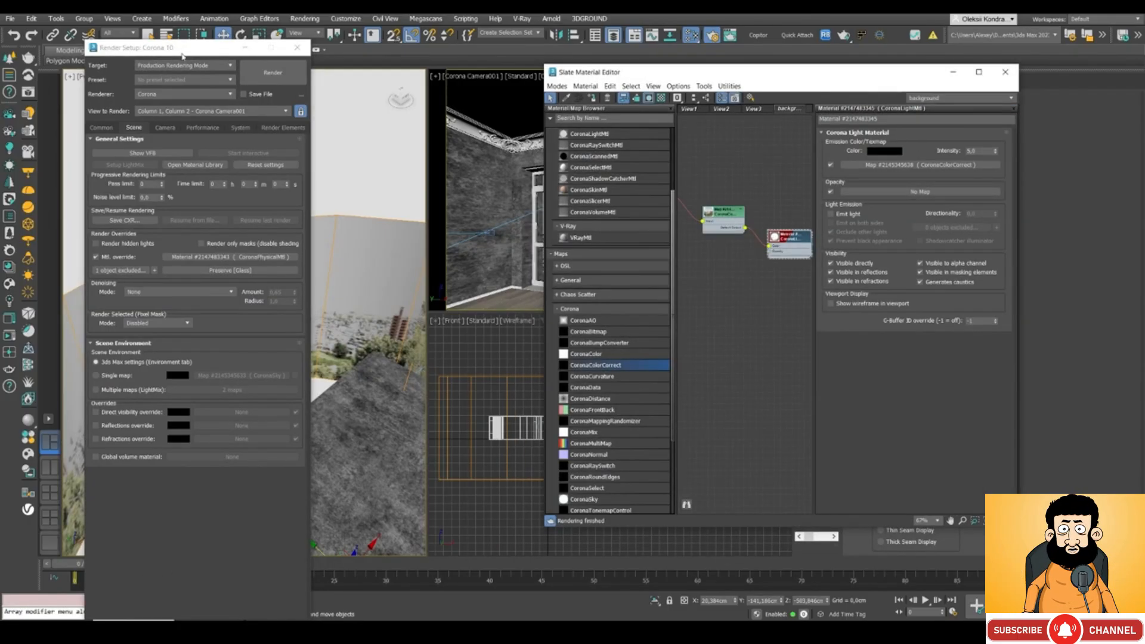
left_click_drag(181, 52, 432, 29)
left_click(115, 616)
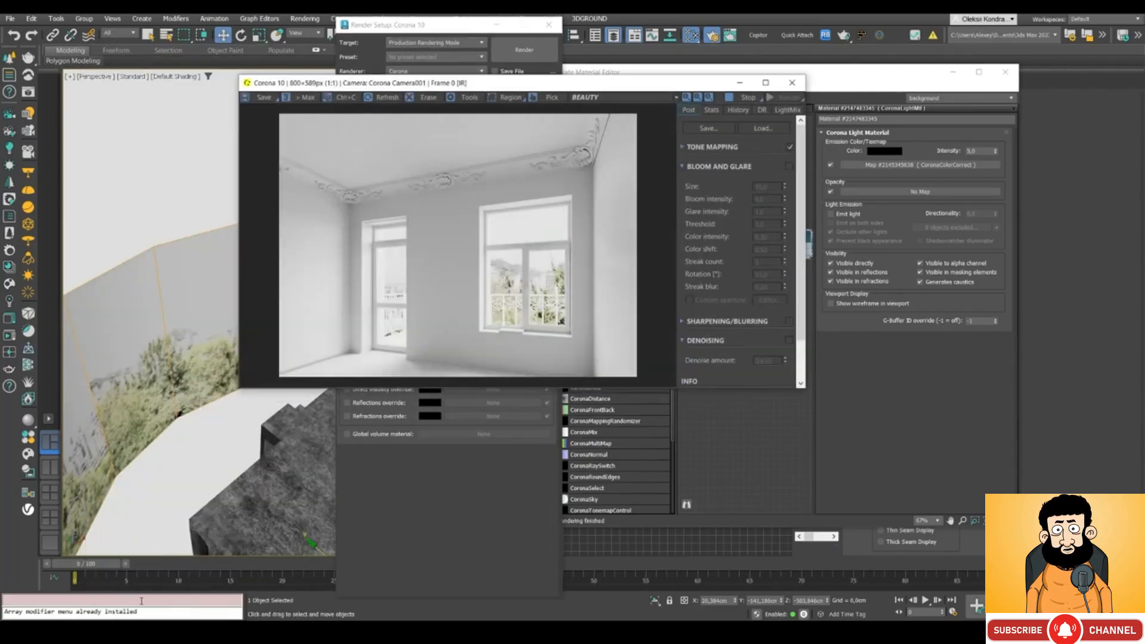
left_click_drag(572, 83, 734, 77)
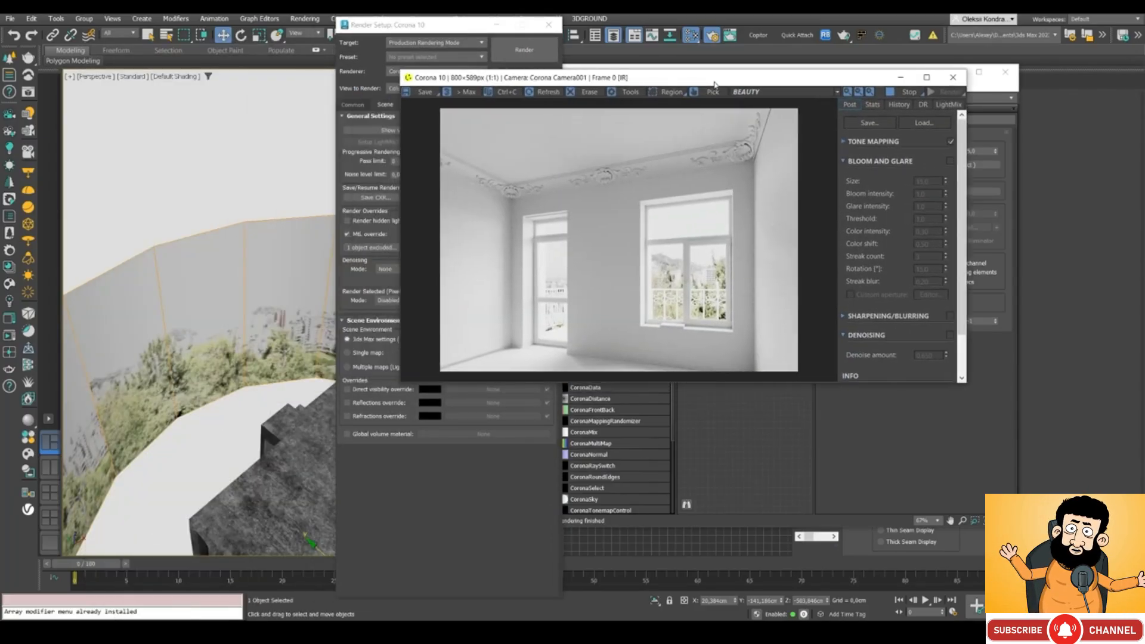
Step: Rotate the cylinder around the apartment to change the part of the panorama seen through the windows, checking the interactive render
left_click(241, 35)
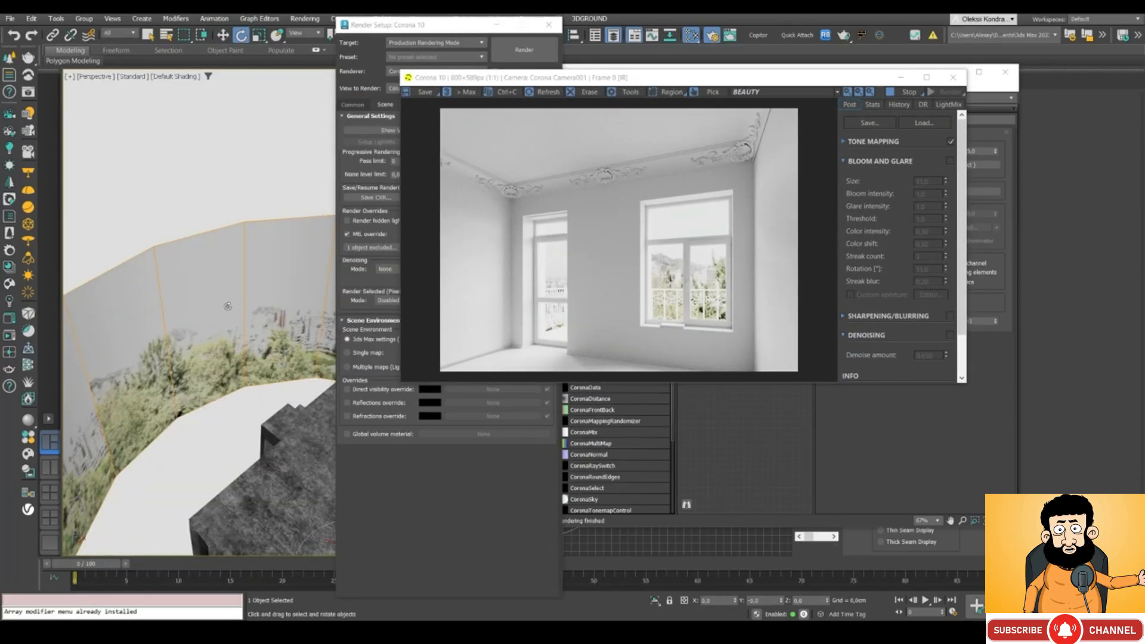
mouse_move(242, 296)
left_mouse_down()
mouse_move(220, 304)
mouse_move(235, 302)
left_mouse_up()
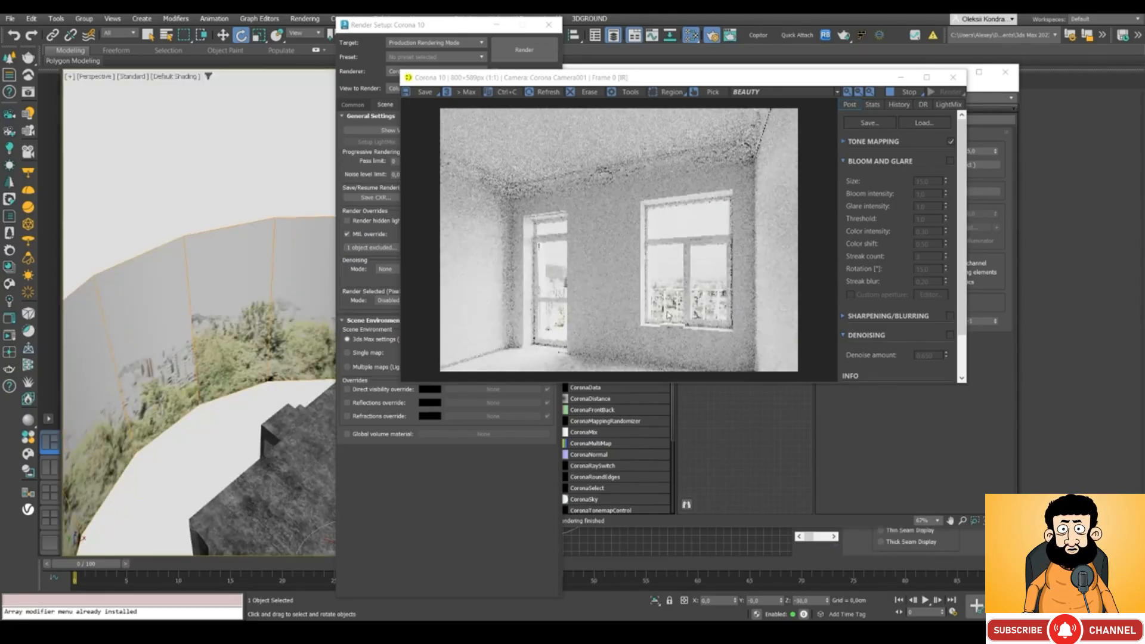
left_click(650, 267)
scroll(650, 267, "up", 2)
scroll(650, 267, "down", 2)
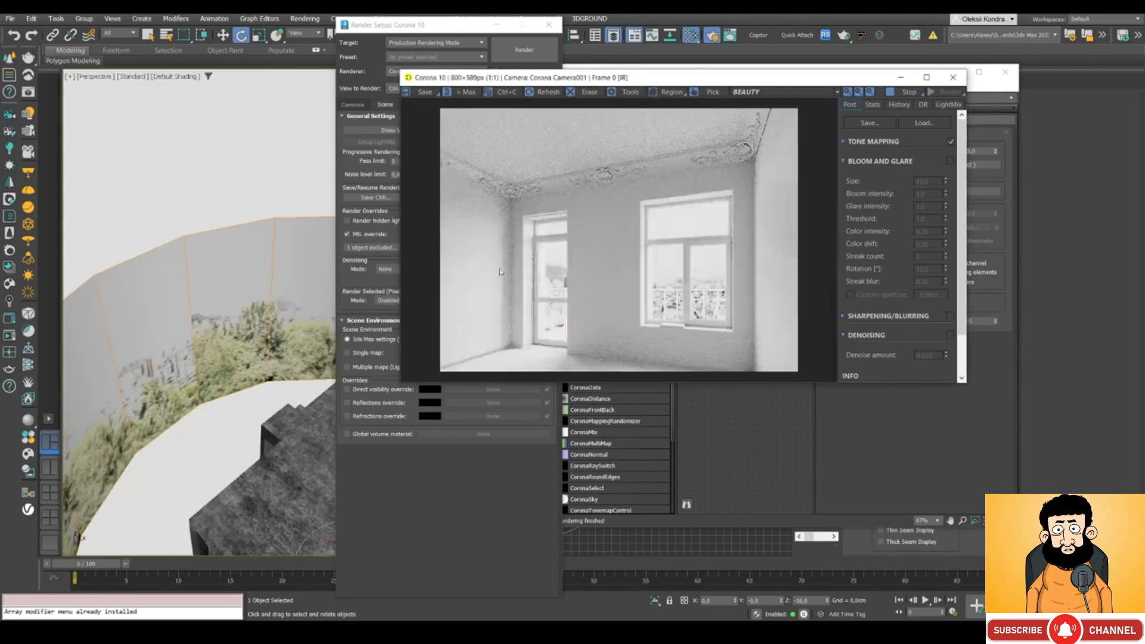
left_click_drag(251, 287, 258, 288)
left_click_drag(611, 80, 586, 119)
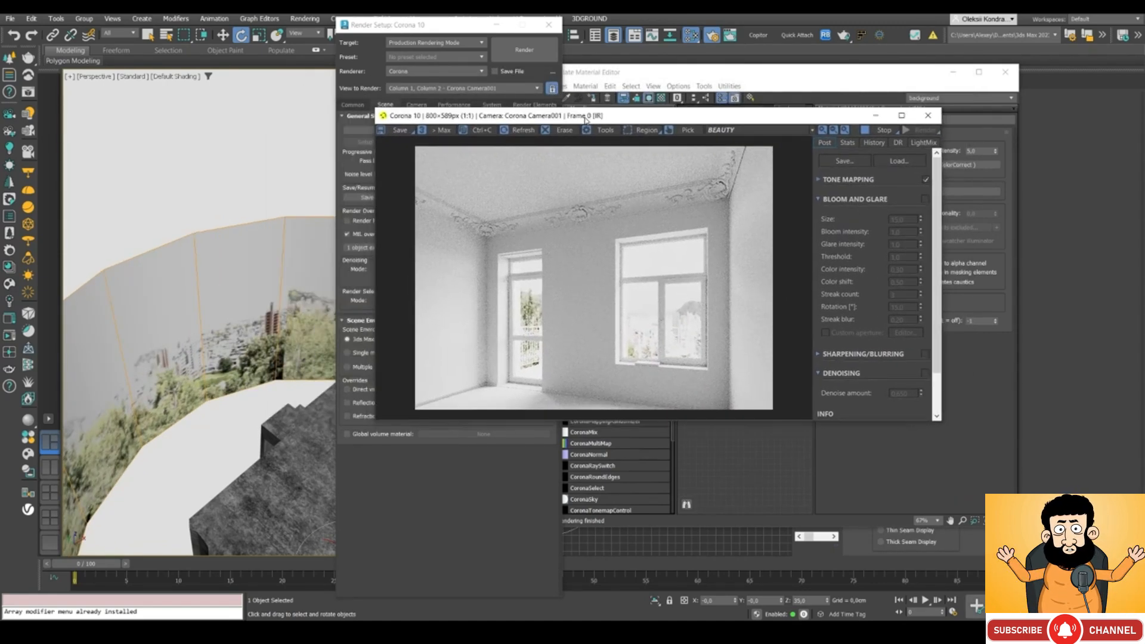
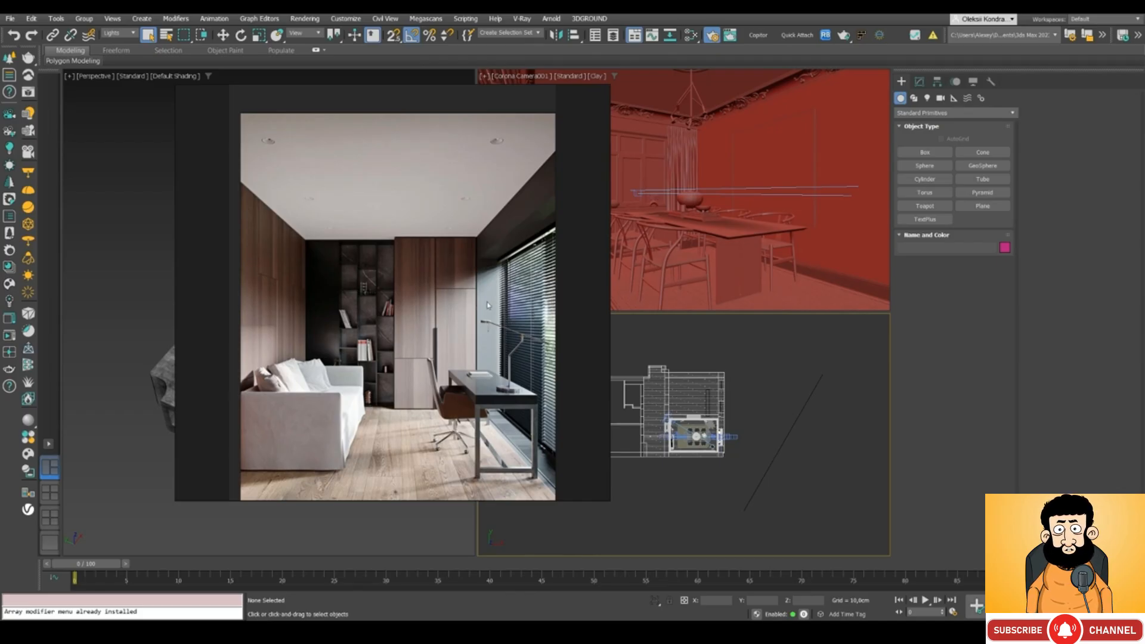
Step: Examine the reference image's interior lighting and window view, then clear the image off the viewports
left_click_drag(210, 209, 97, 223)
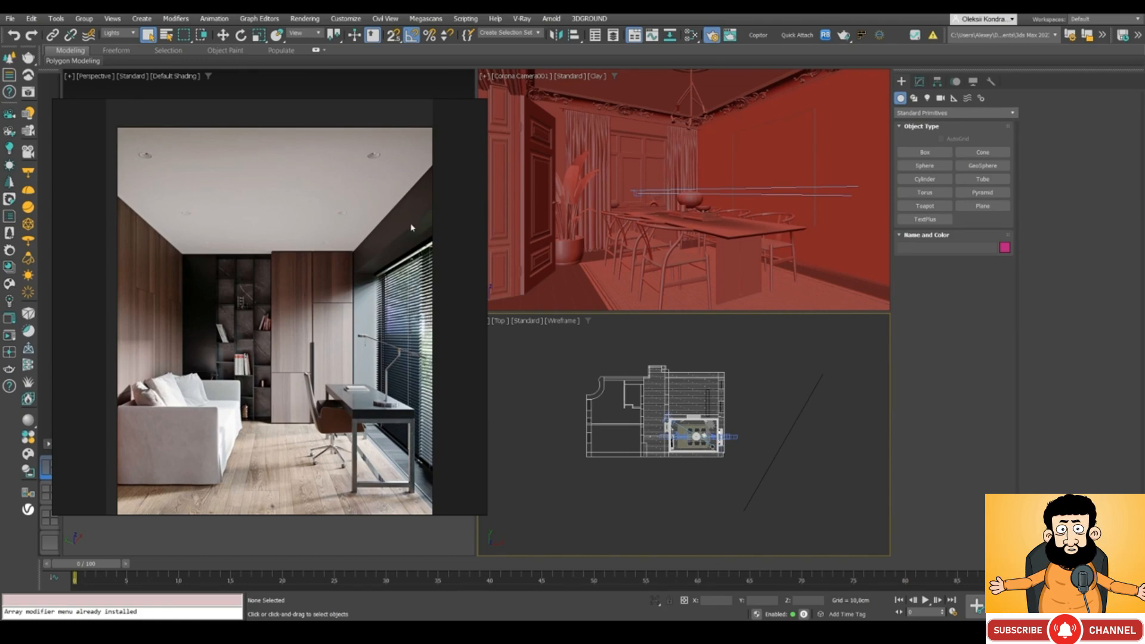
mouse_move(284, 312)
left_mouse_down()
mouse_move(268, 278)
mouse_move(281, 296)
left_mouse_up()
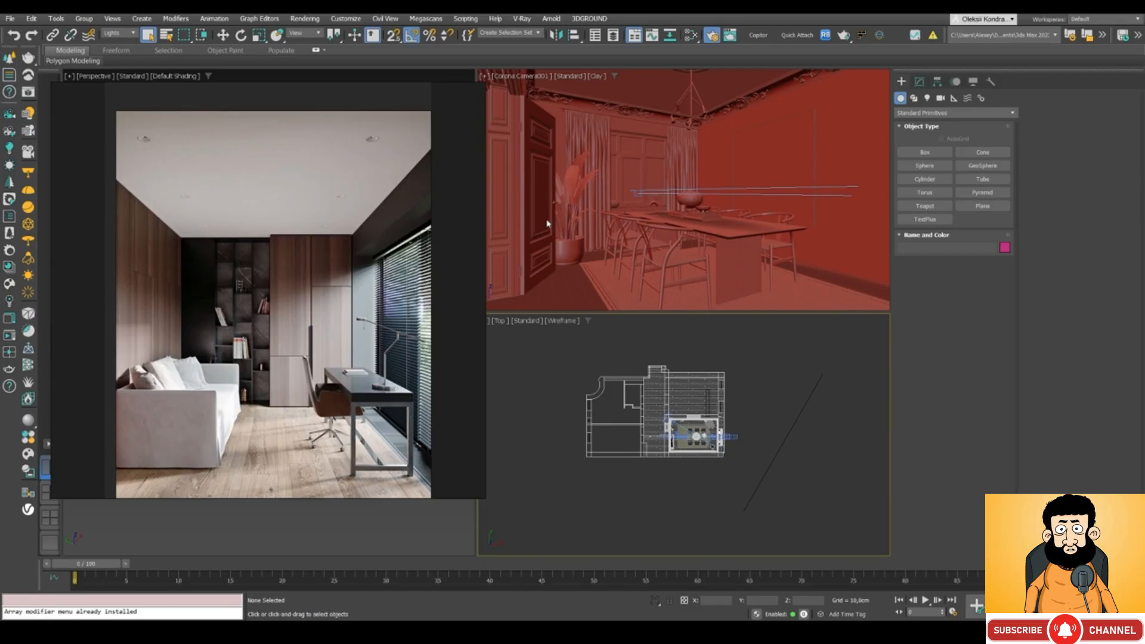
right_click_drag(323, 259, 0, 396)
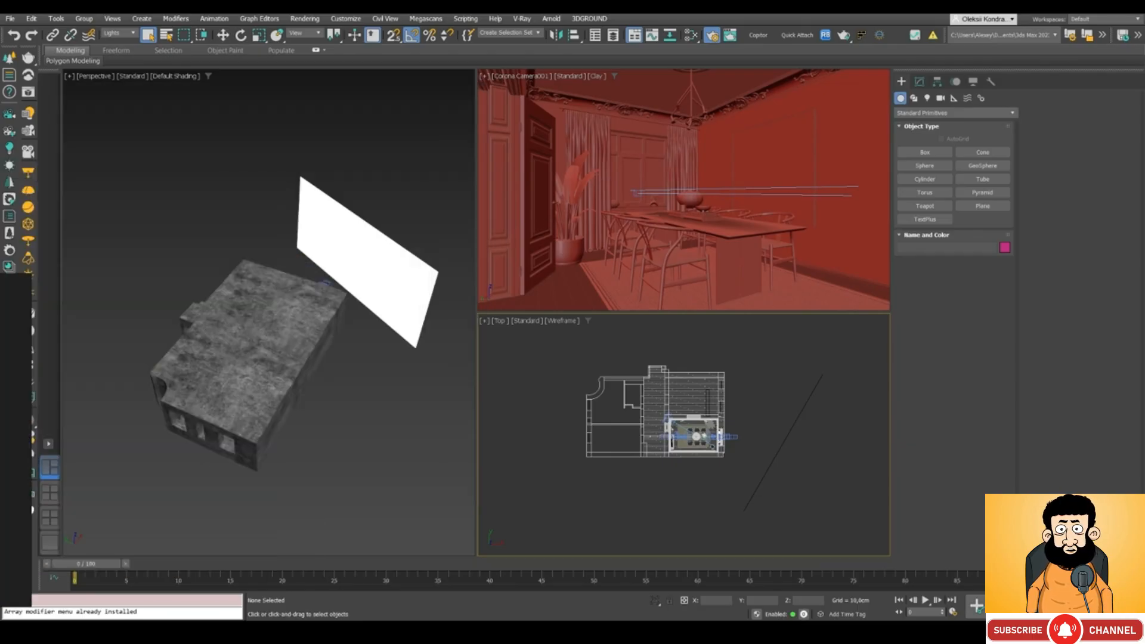
Step: Switch the perspective viewport to a wireframe top view
left_click(396, 188)
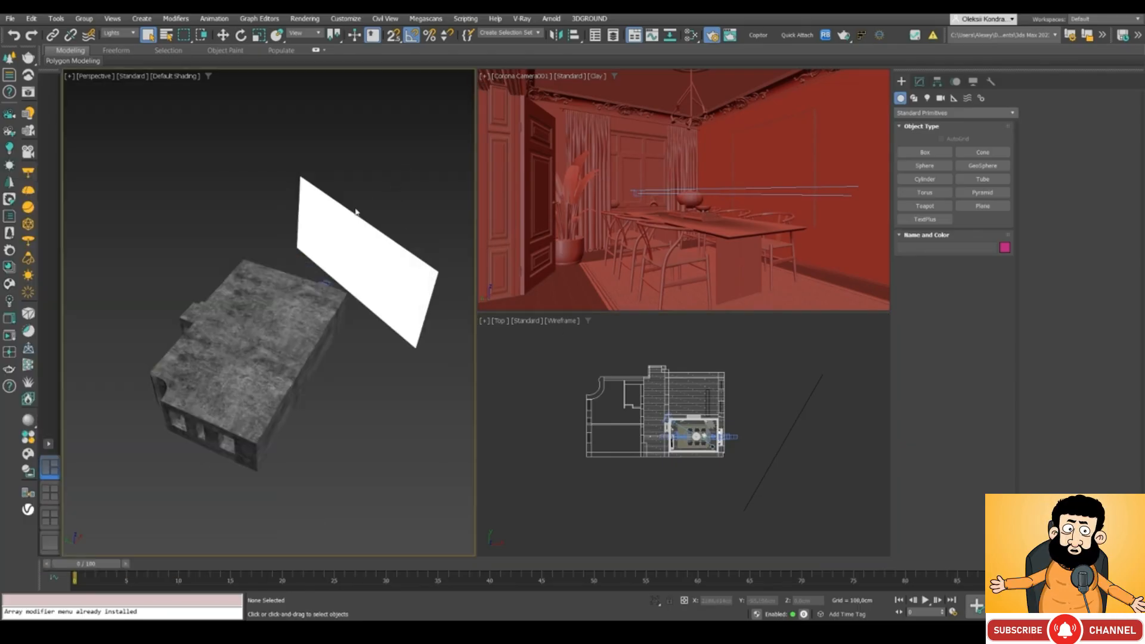
key("t")
key("F3")
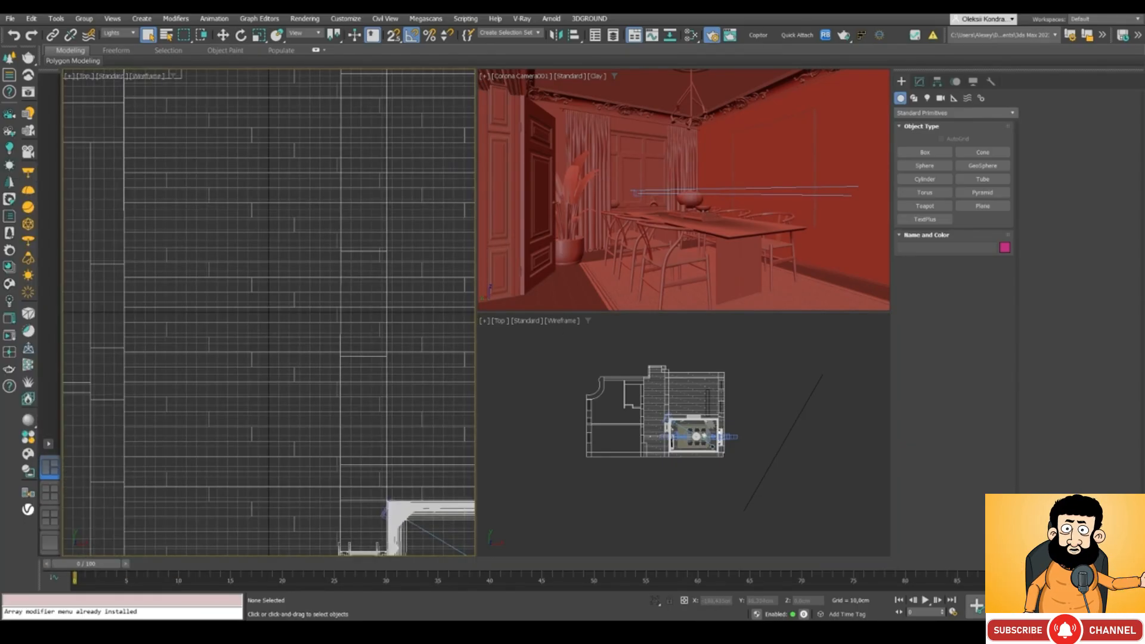
Step: Enable the material override in the Corona render setup and assign a CoronaPhysicalMtl to it
key("F10")
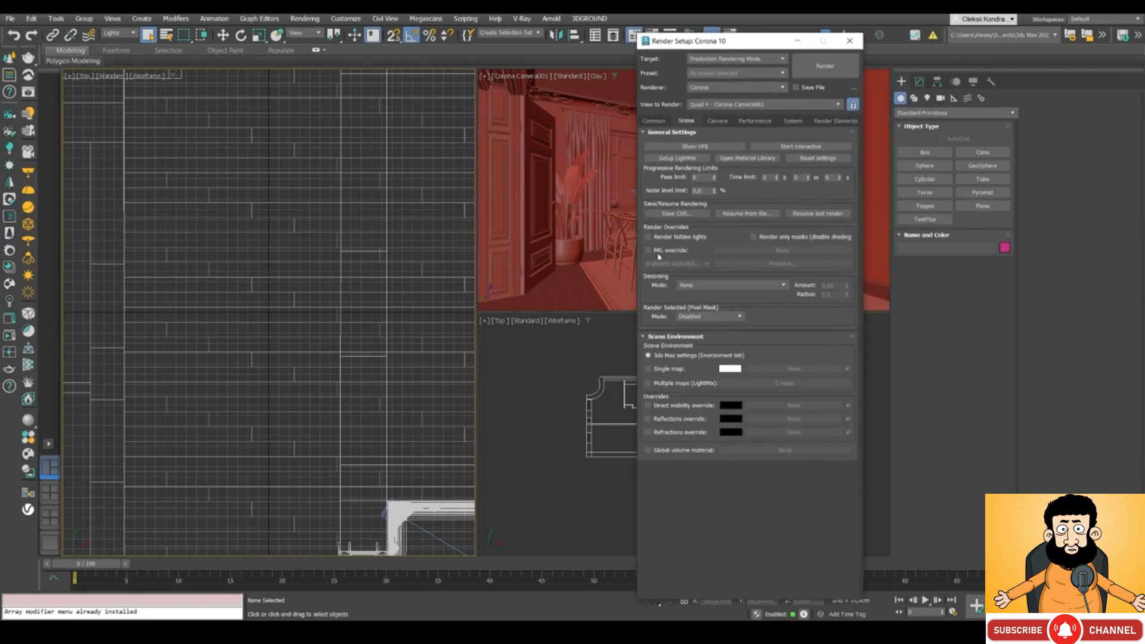
left_click(765, 251)
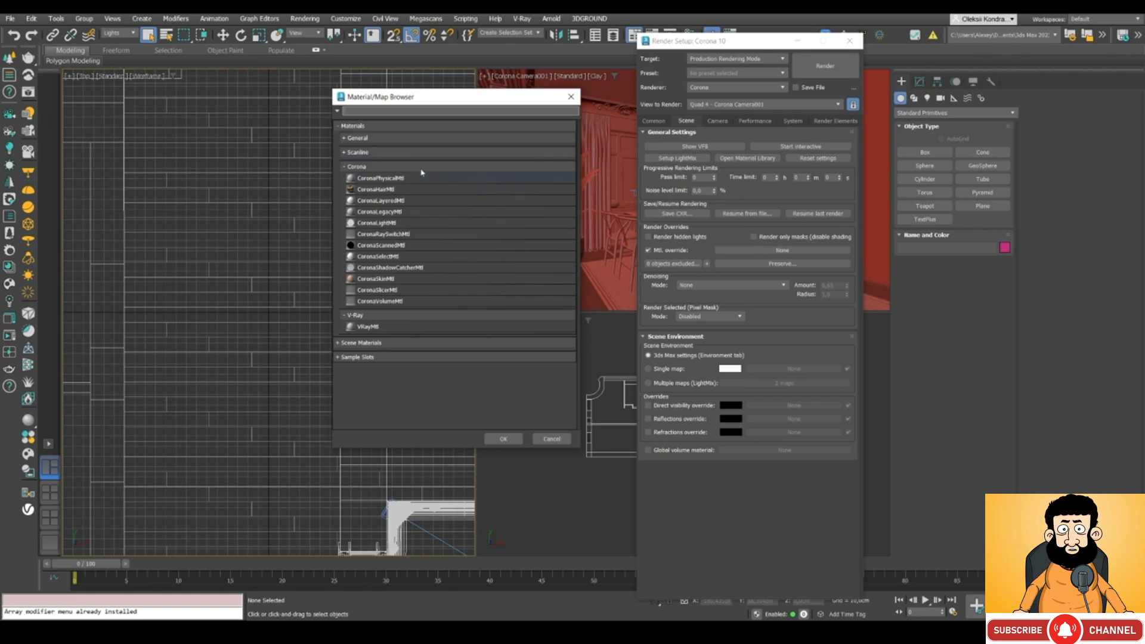
double_click(371, 179)
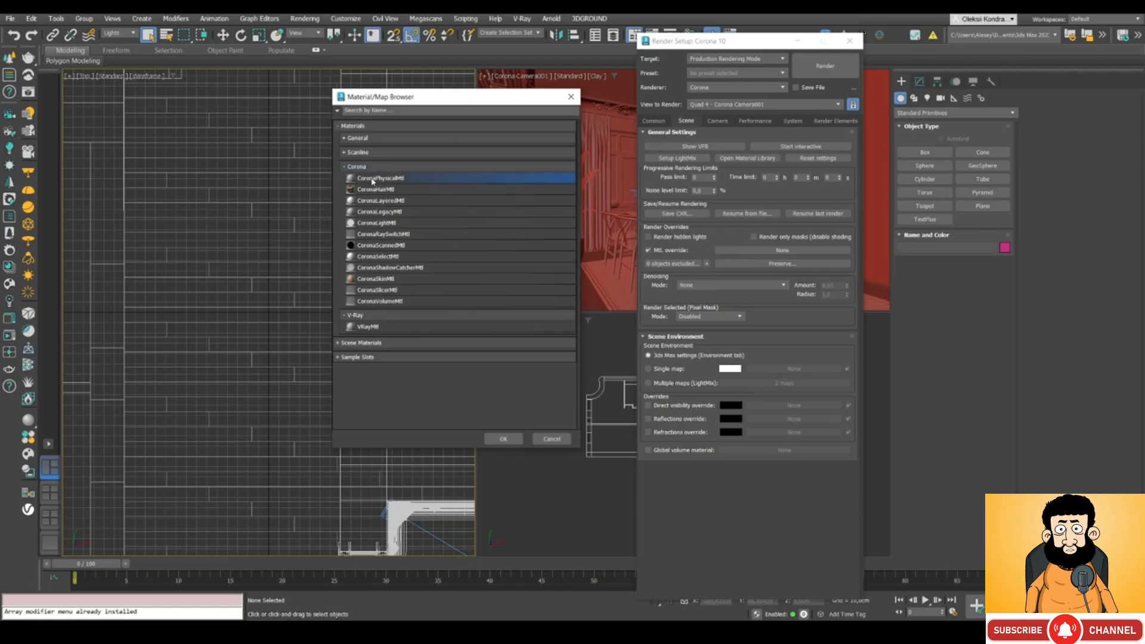
left_click_drag(719, 45, 724, 42)
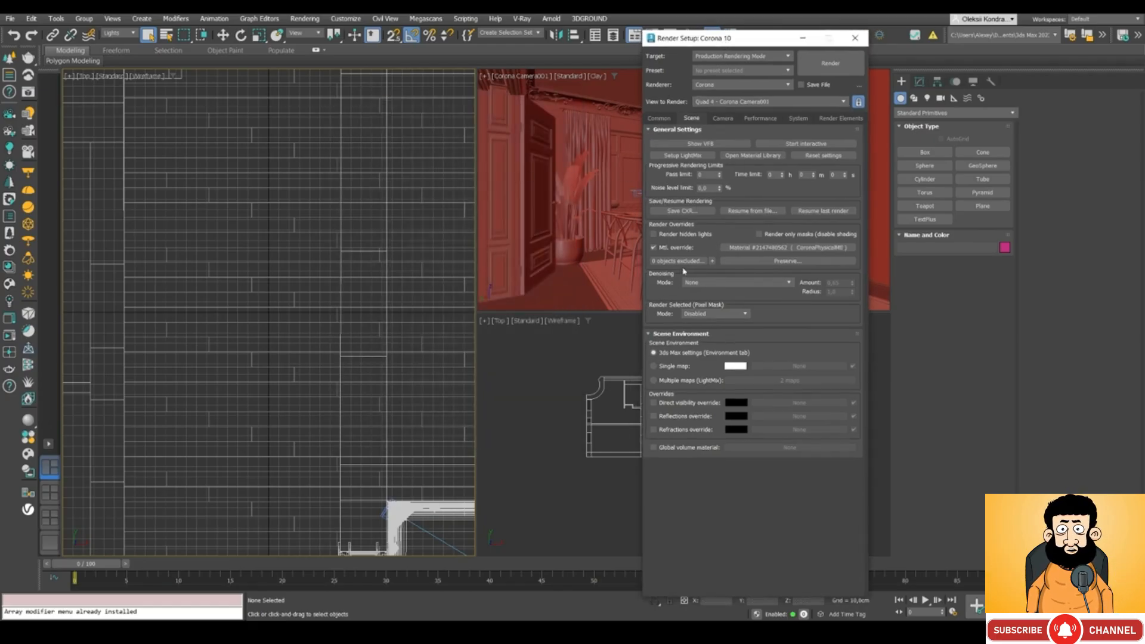
Step: Set the scene environment to a single map and assign CoronaSky to it
left_click(653, 366)
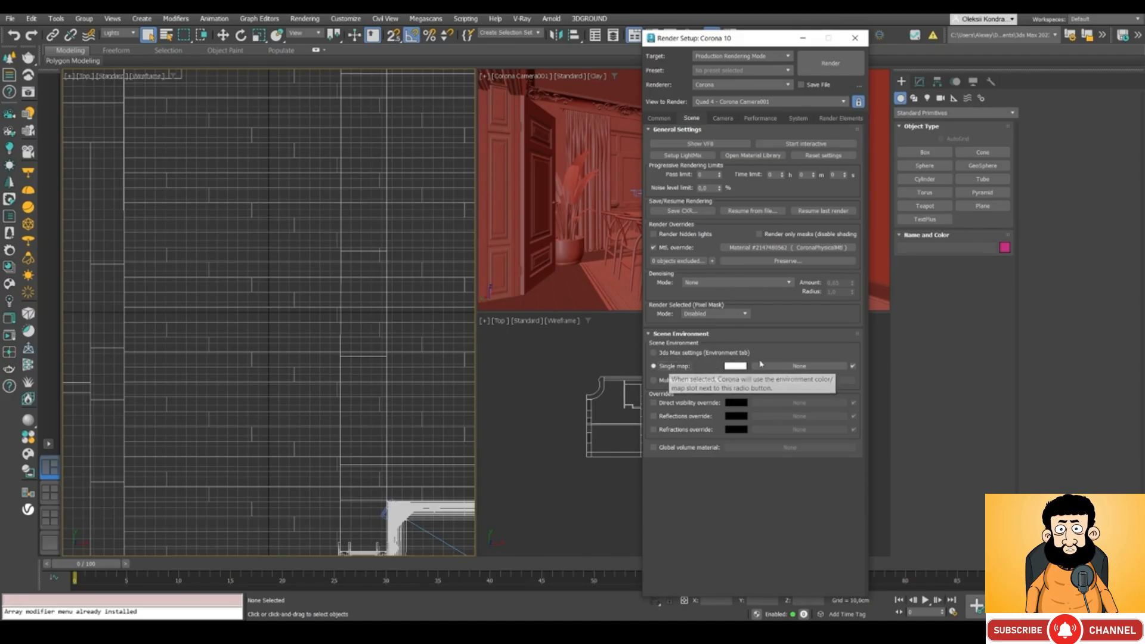
left_click(787, 368)
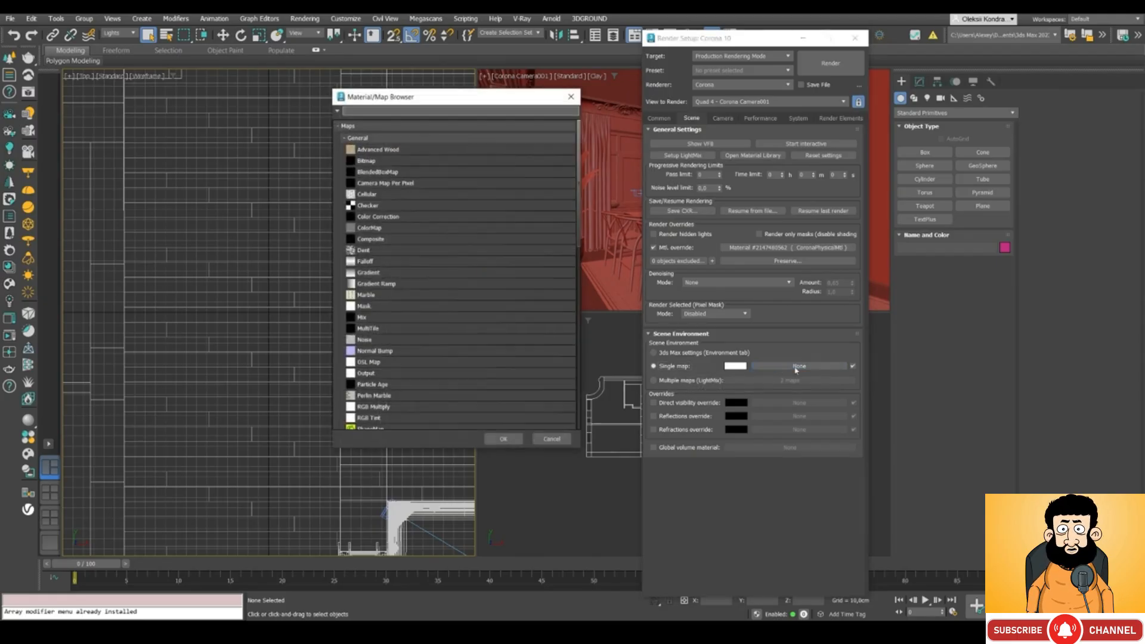
scroll(426, 257, "down", 10)
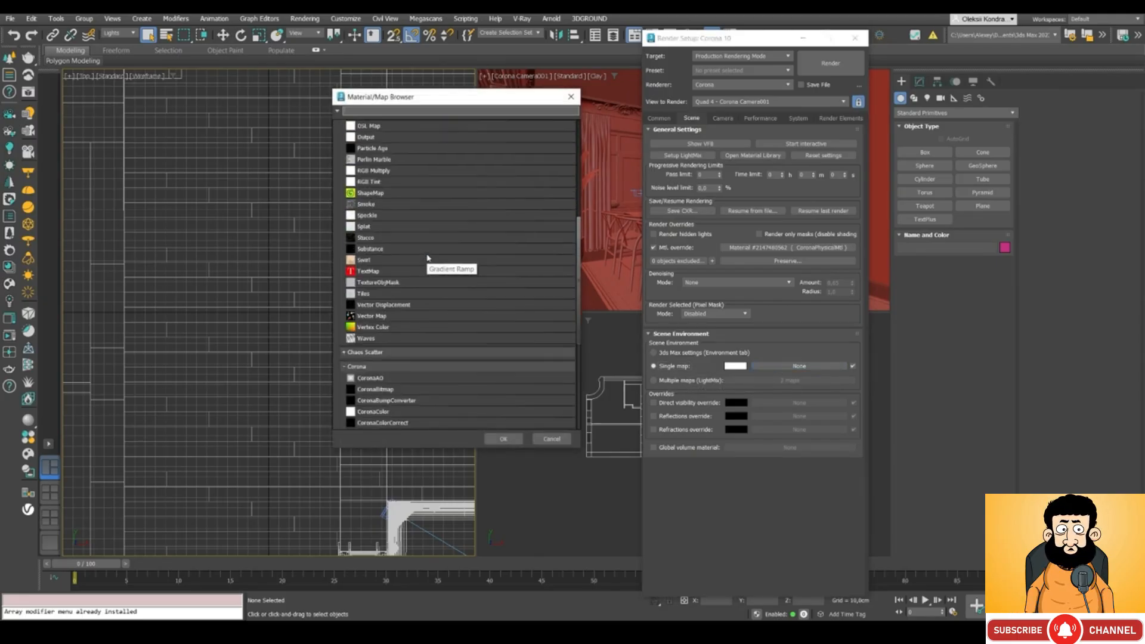
scroll(427, 258, "down", 4)
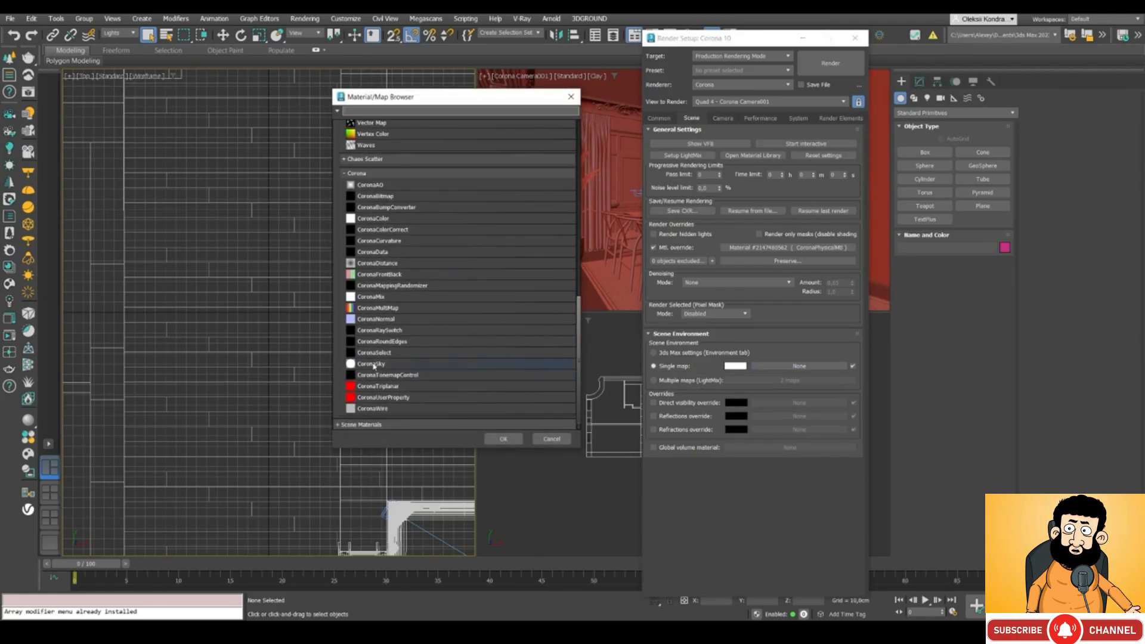
double_click(374, 365)
left_click_drag(688, 39, 712, 55)
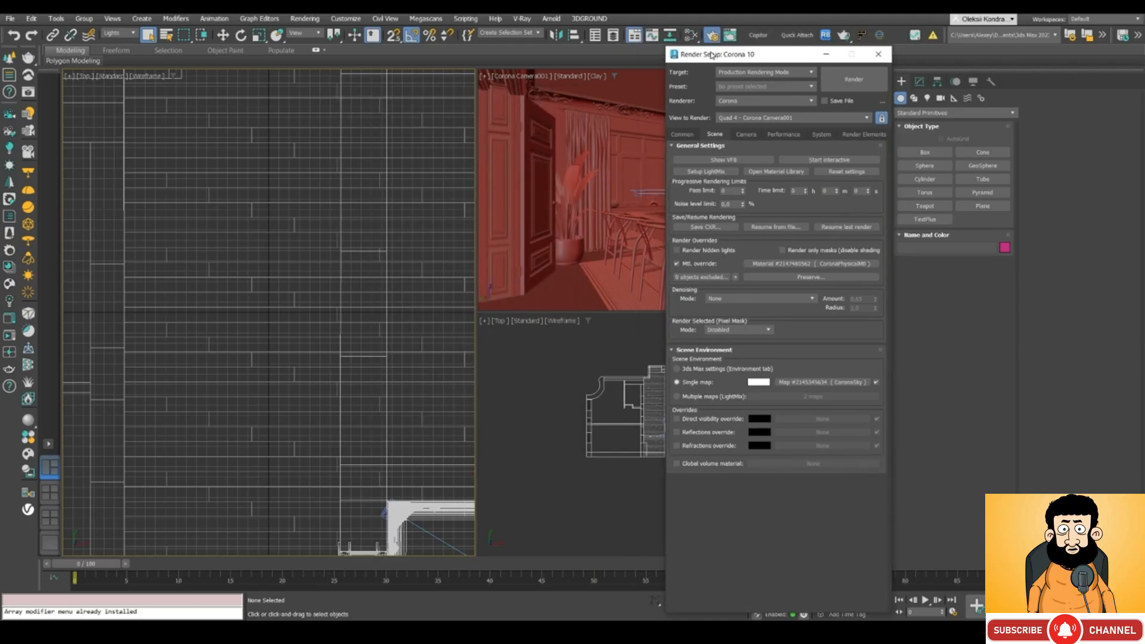
Step: Create a new view in the Slate Material Editor and place the override's Corona physical material in it
left_click(691, 35)
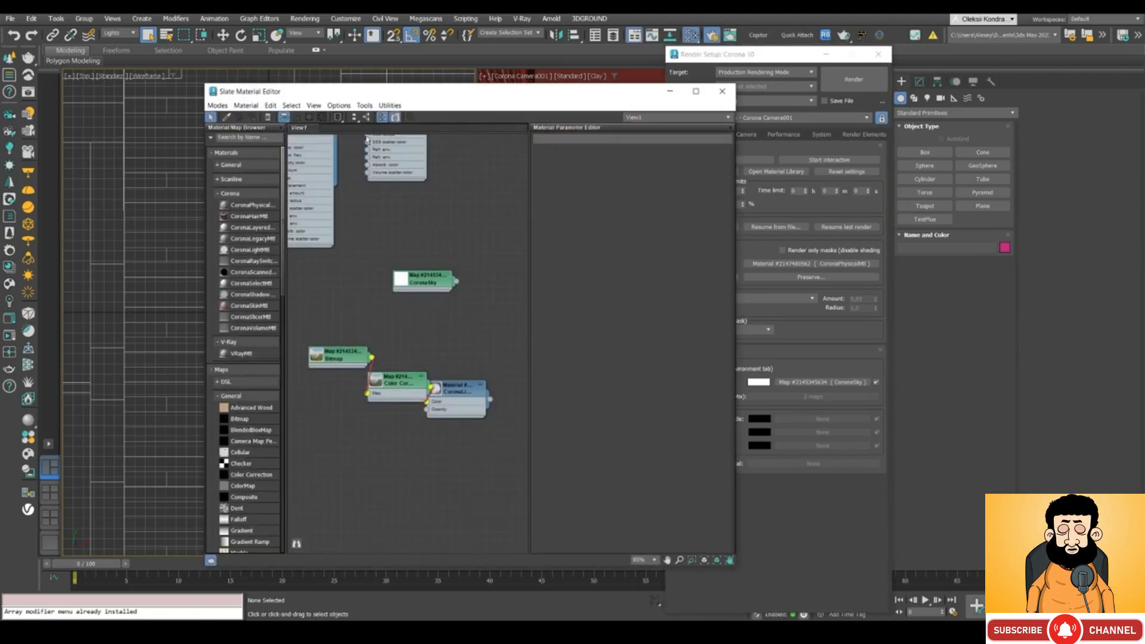
right_click(334, 127)
left_click(359, 133)
left_click(369, 153)
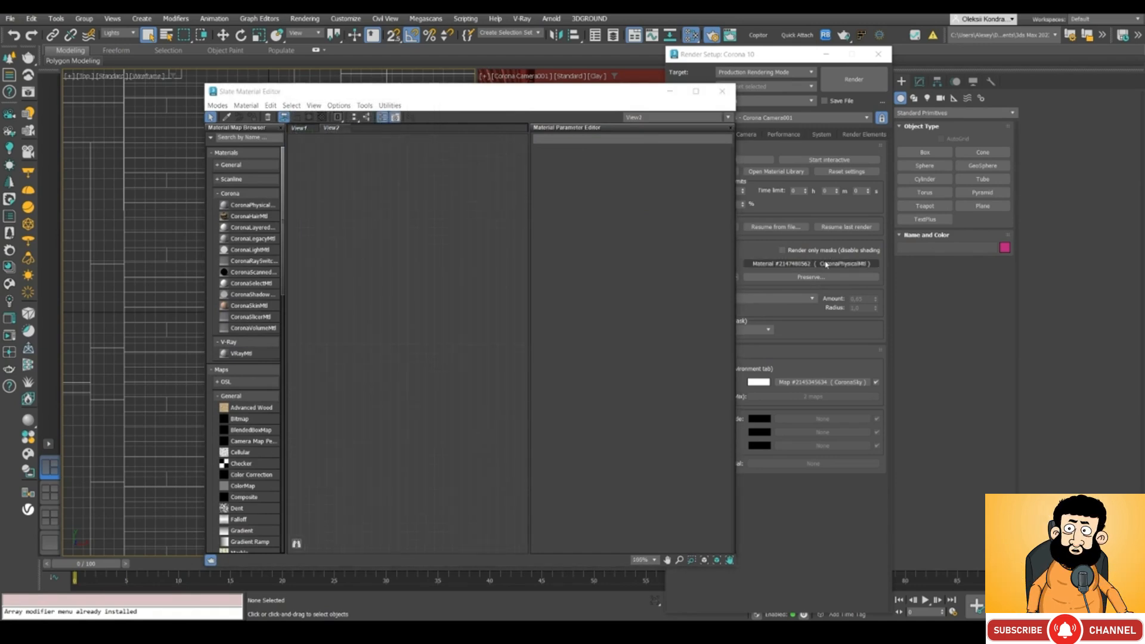
left_click_drag(825, 265, 395, 230)
left_click(445, 365)
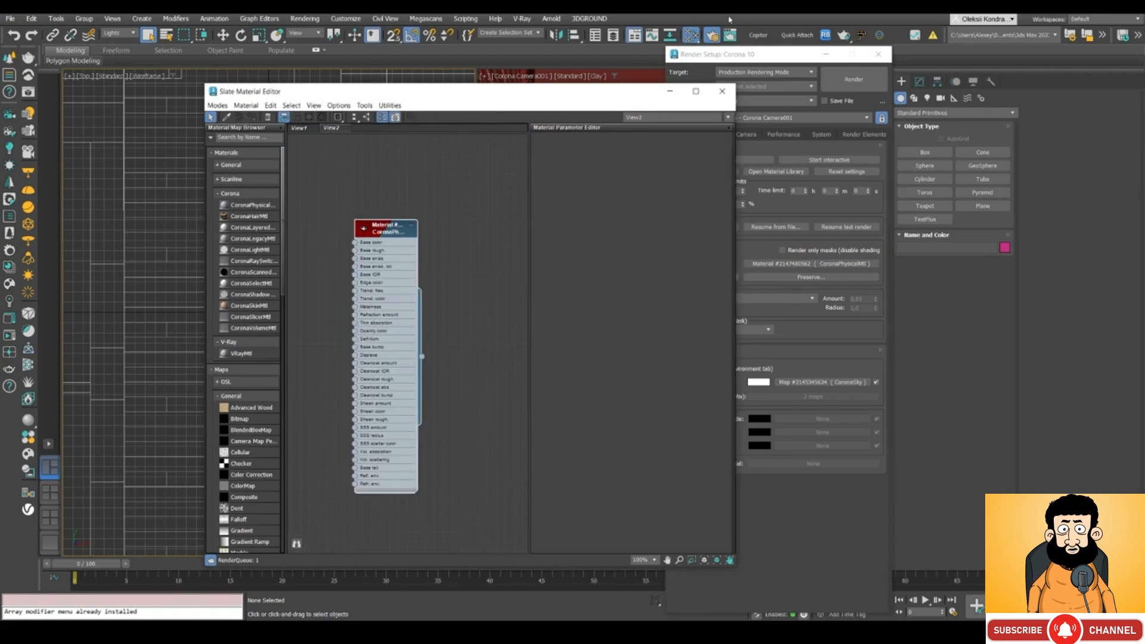
Step: Place the scene environment's CoronaSky map in the Slate material view as an instance
left_click_drag(750, 56, 852, 40)
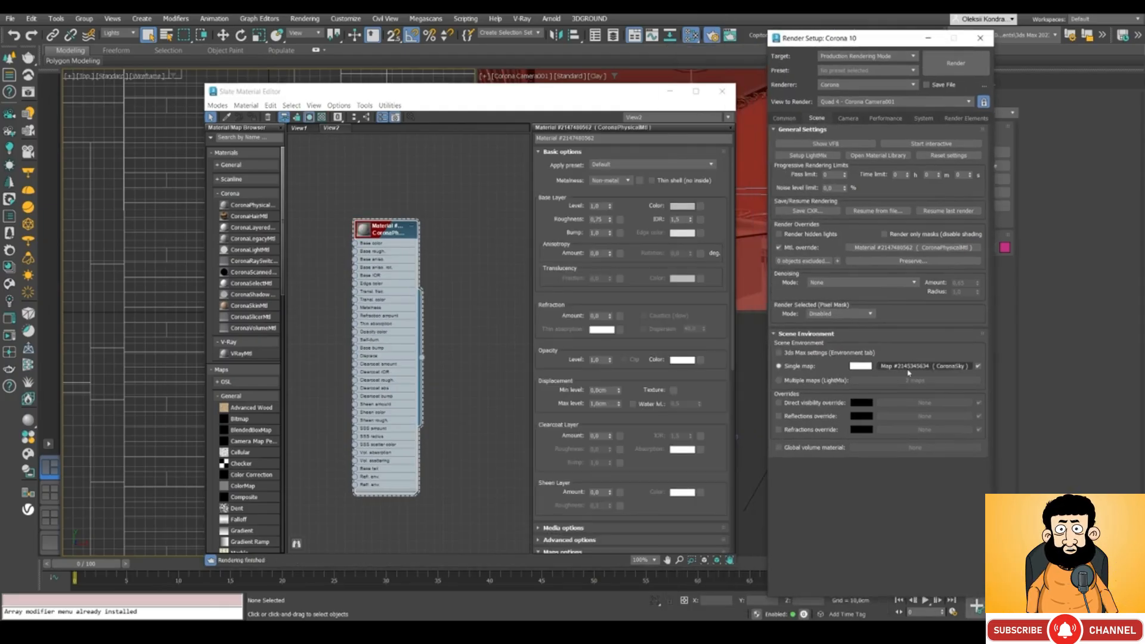
left_click_drag(912, 366, 487, 299)
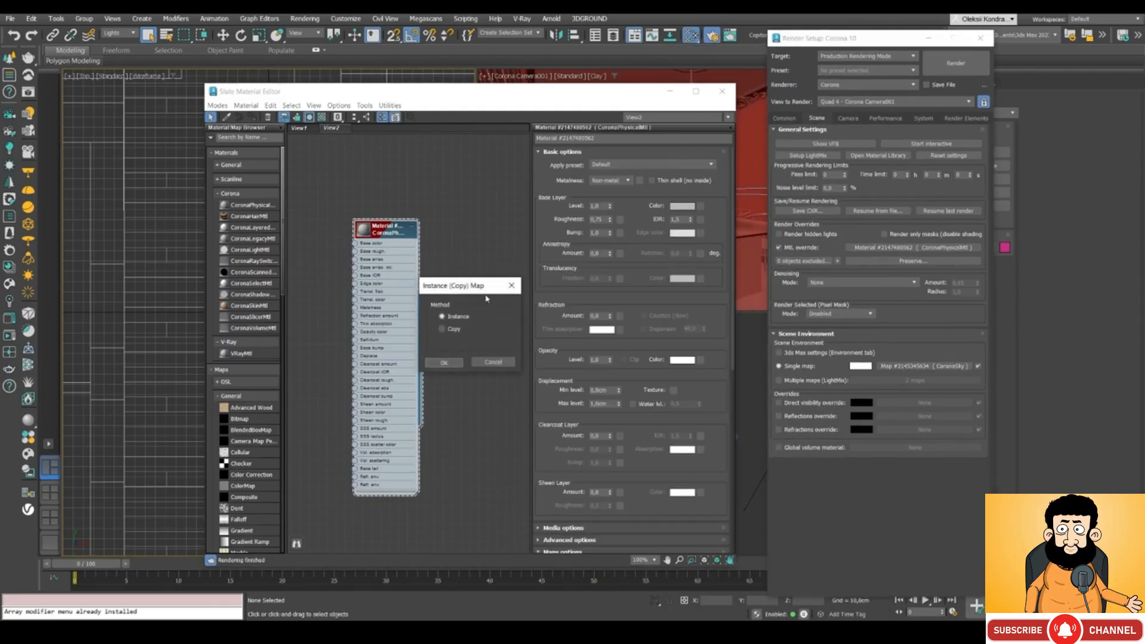
left_click(444, 363)
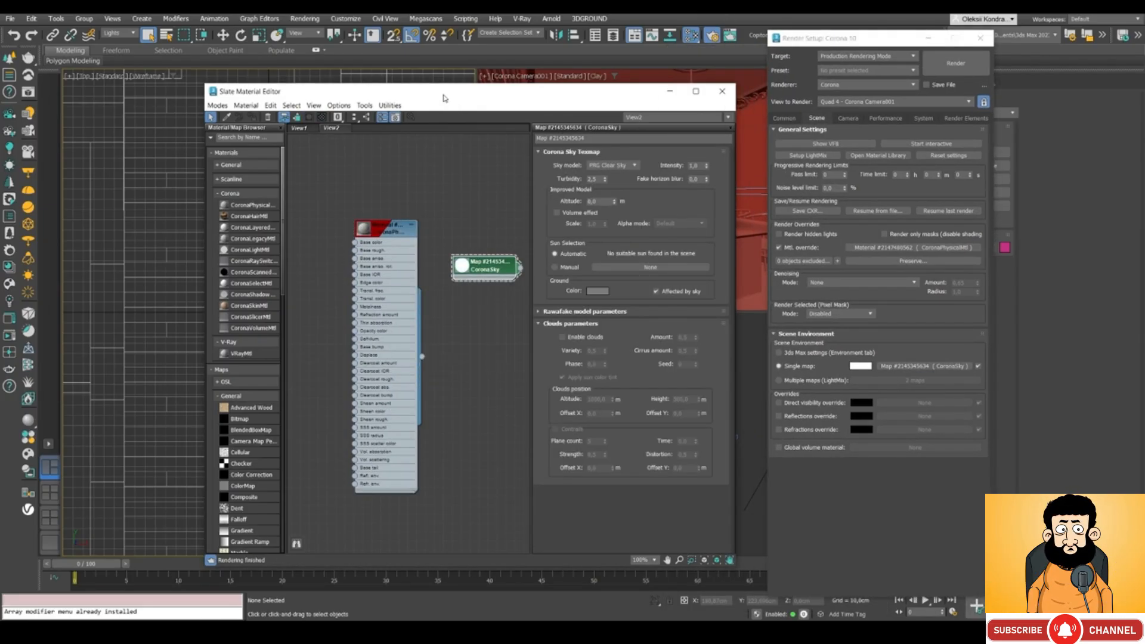
Step: Set the CoronaSky's sky model to Rawa-fake and expand the Rawafake model parameters
left_click(618, 166)
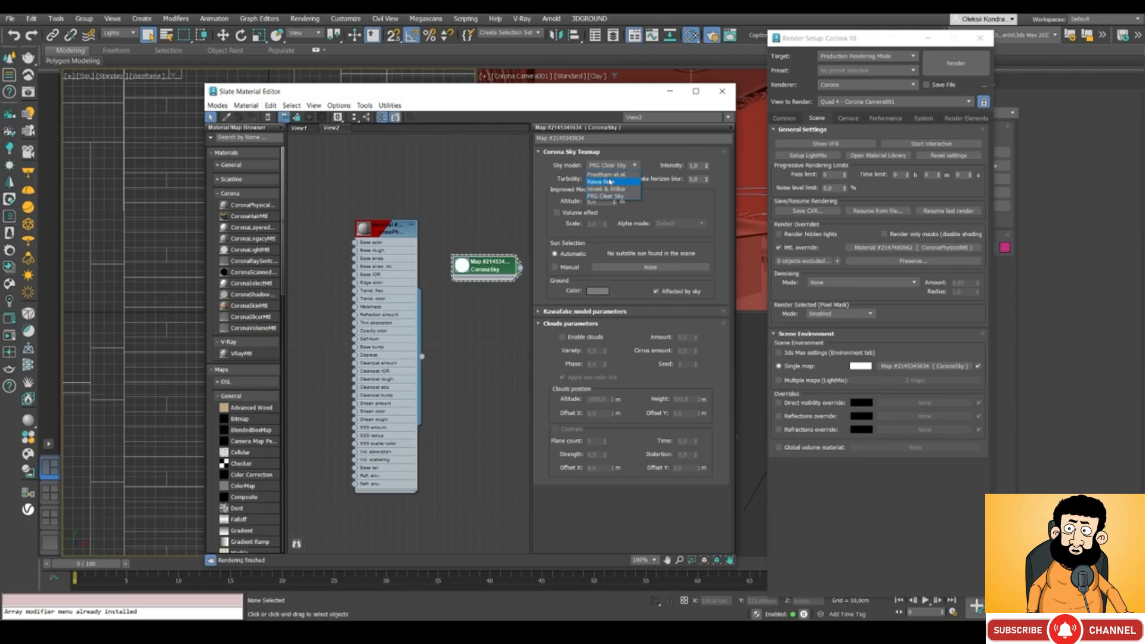
left_click(602, 182)
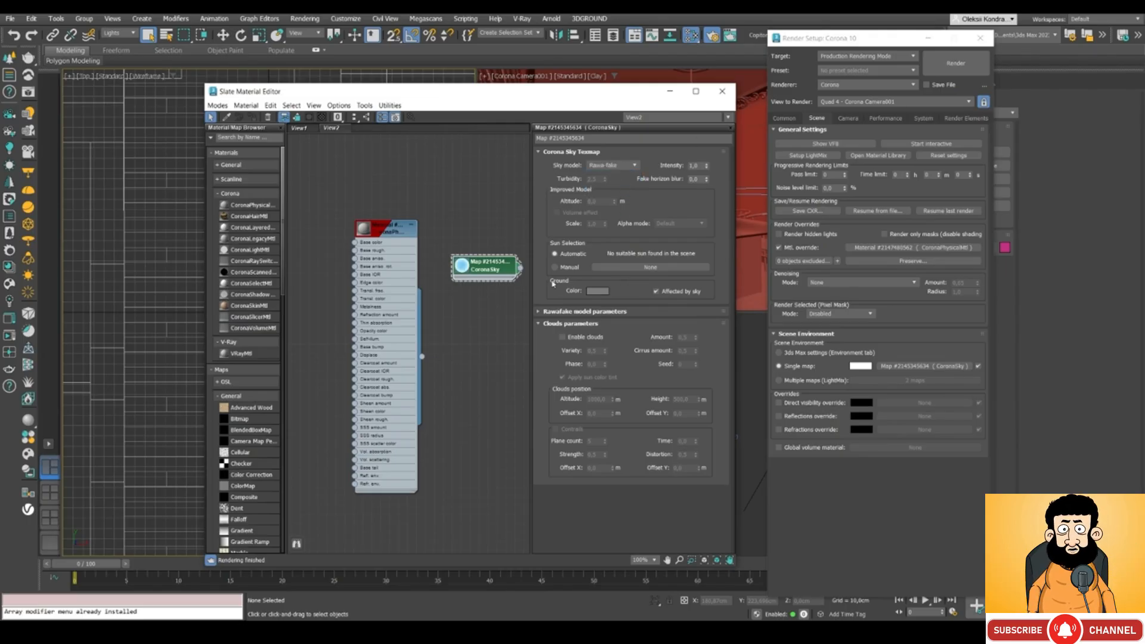
left_click(577, 313)
Step: Set the CoronaSky's ground color to pure black with a value of 0
left_click(597, 290)
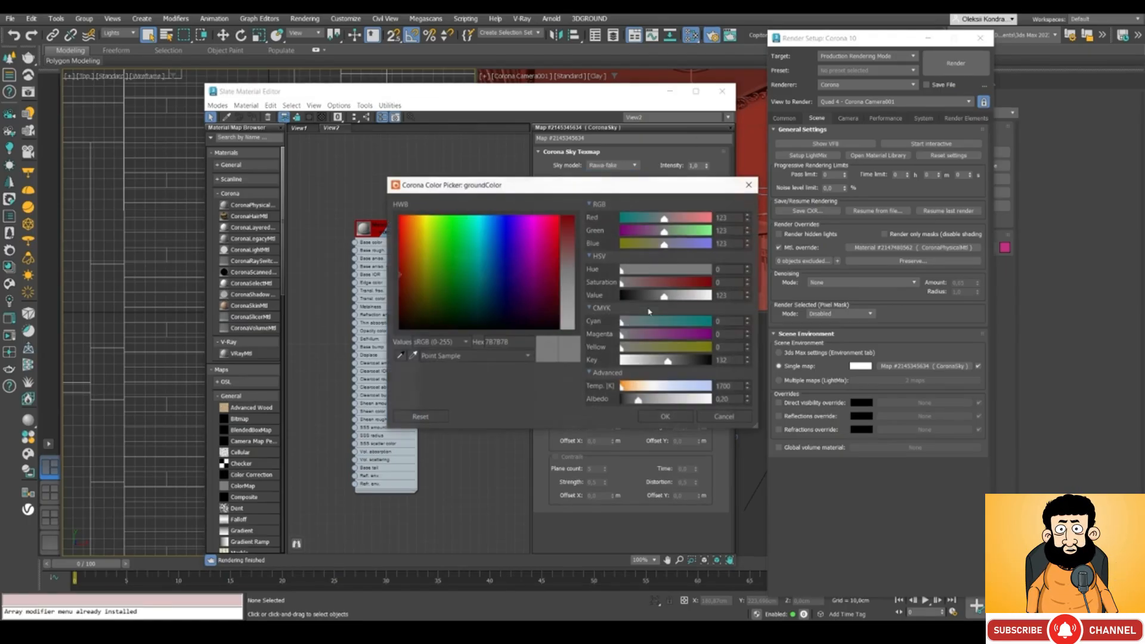
left_click(620, 296)
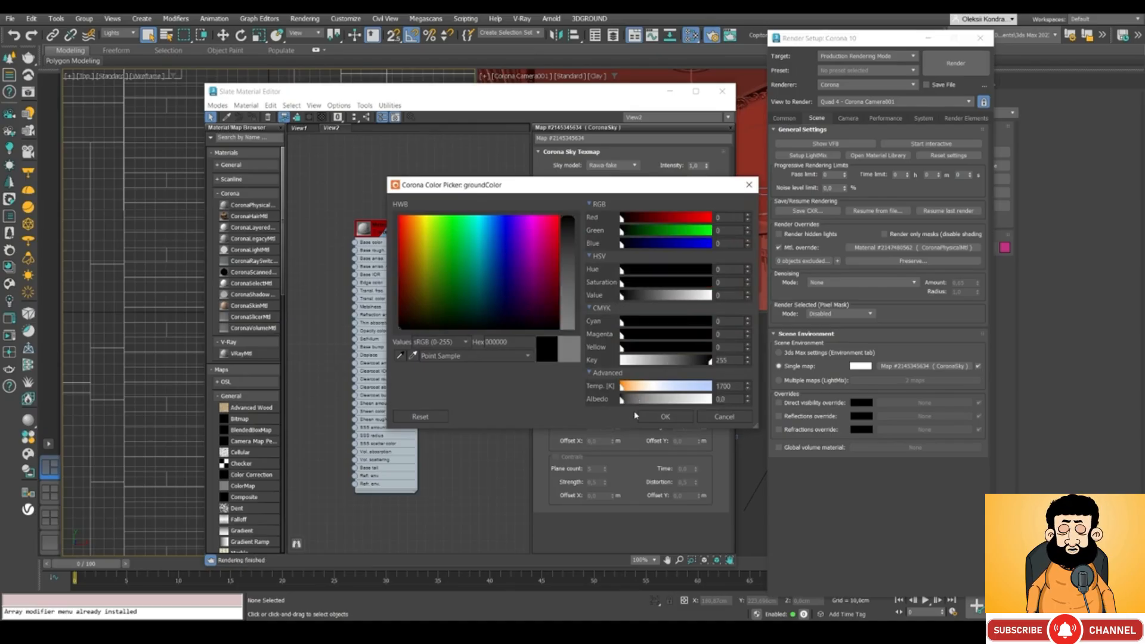
left_click(656, 416)
Step: Copy the black ground color to the zenith and horizon colors, and stop the ground from being affected by the sky
right_click(595, 290)
left_click(612, 294)
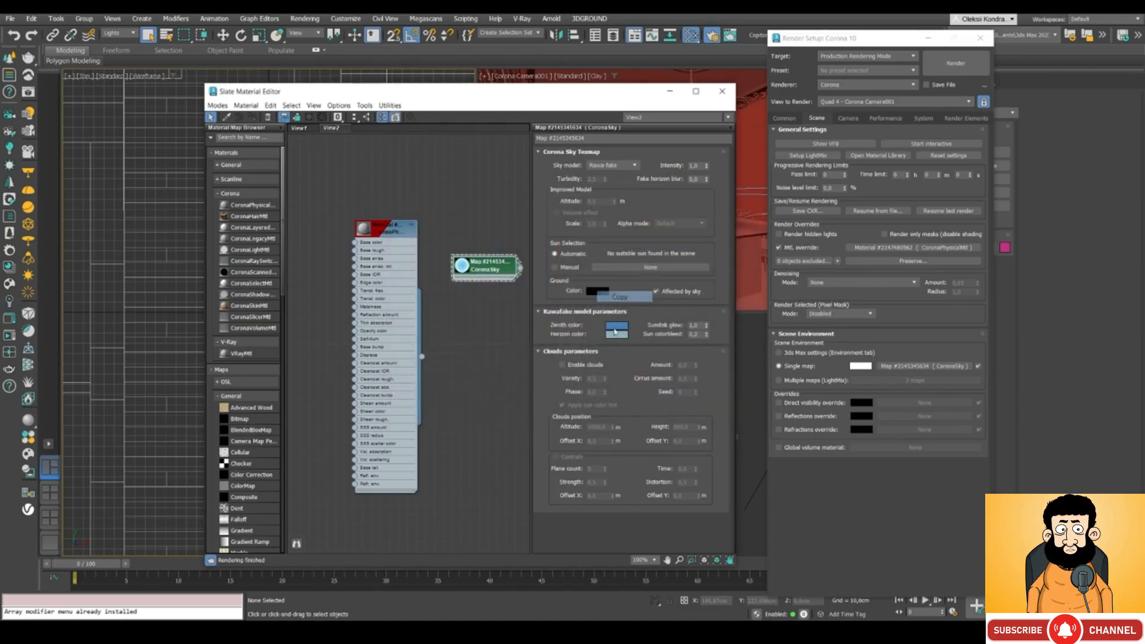
right_click(619, 327)
left_click(638, 342)
right_click(618, 335)
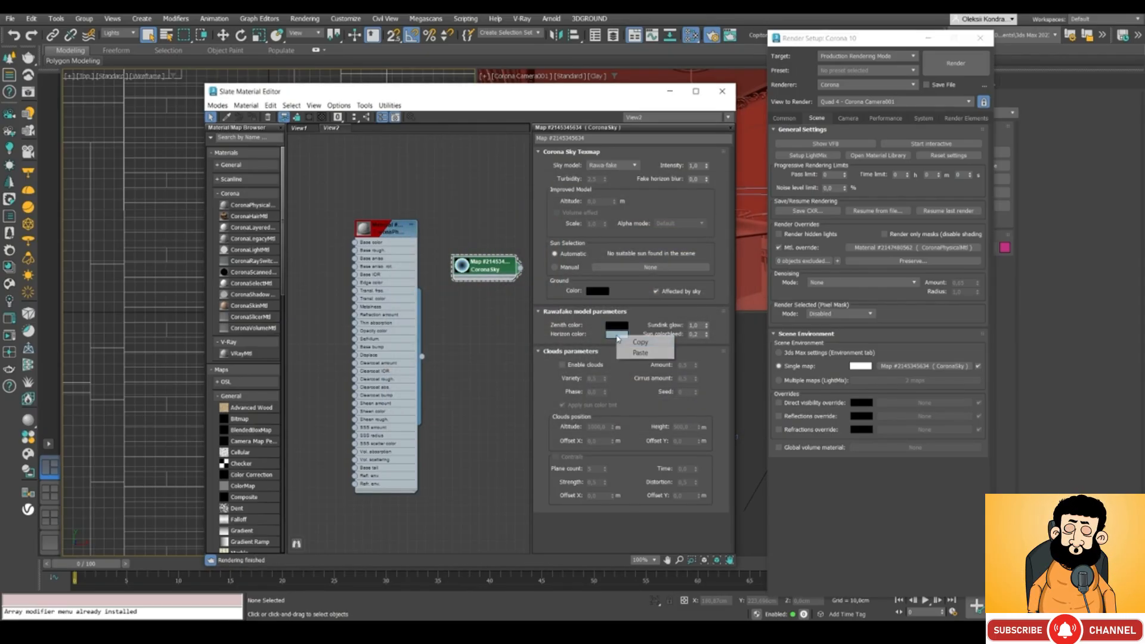
left_click(627, 353)
left_click(656, 291)
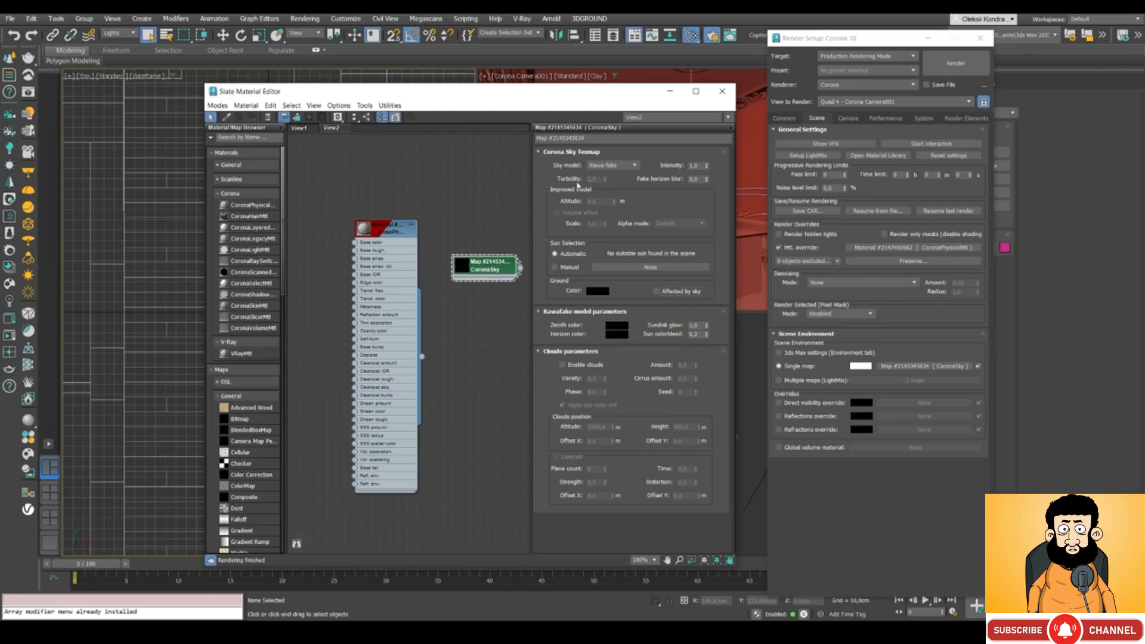
Step: Minimize the render setup, move the material editor off the camera and top views, and show the light creation options
left_click(928, 37)
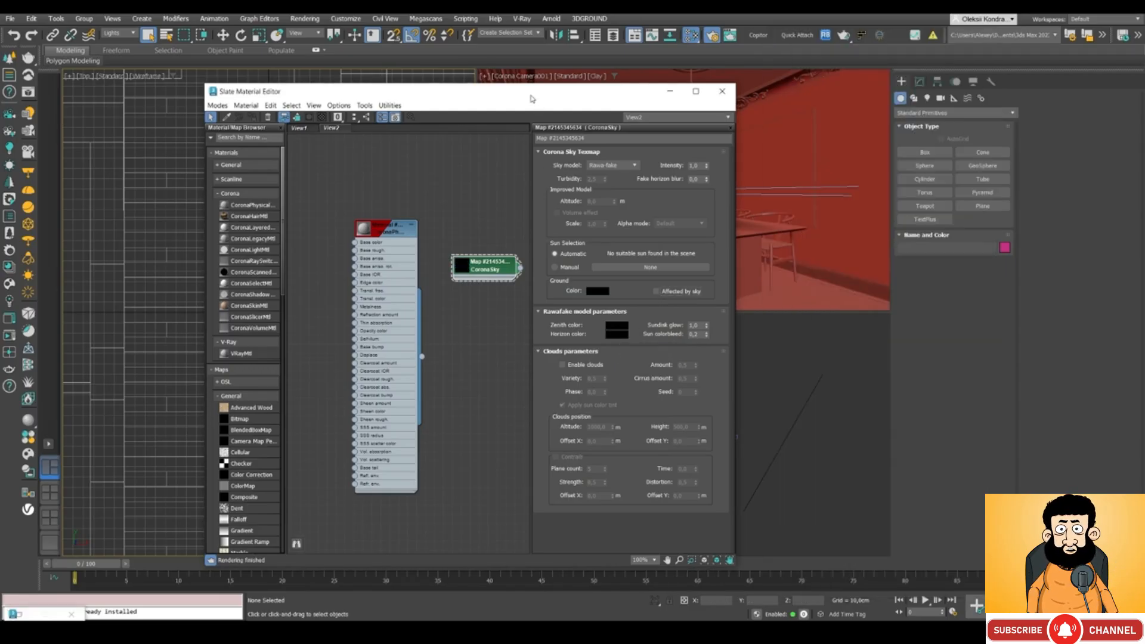
left_click_drag(532, 99, 217, 118)
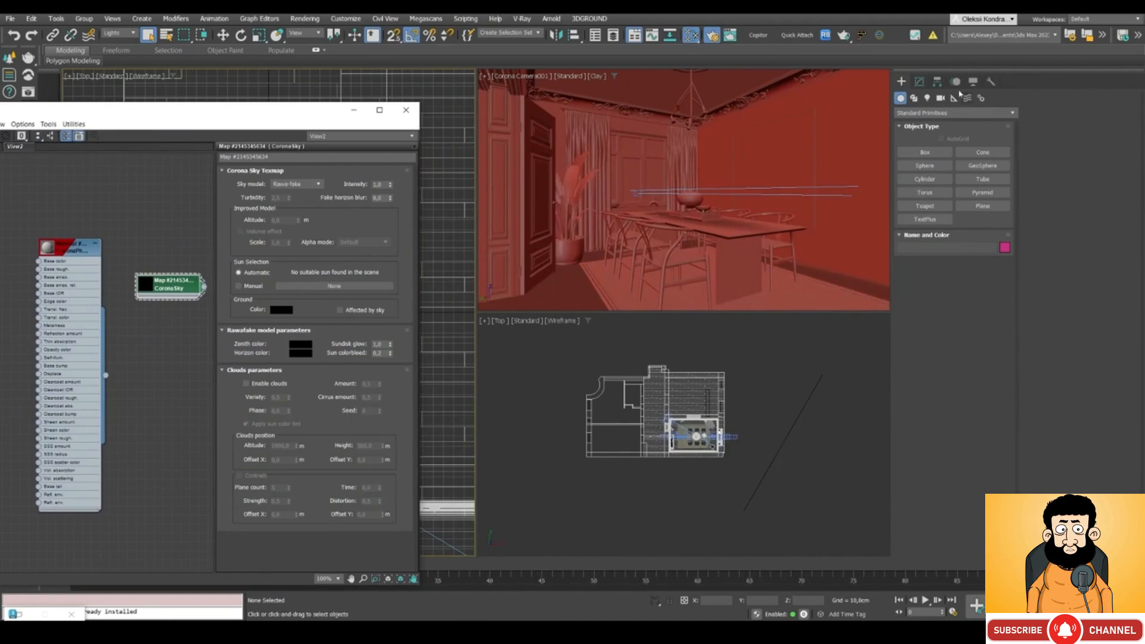
left_click(928, 99)
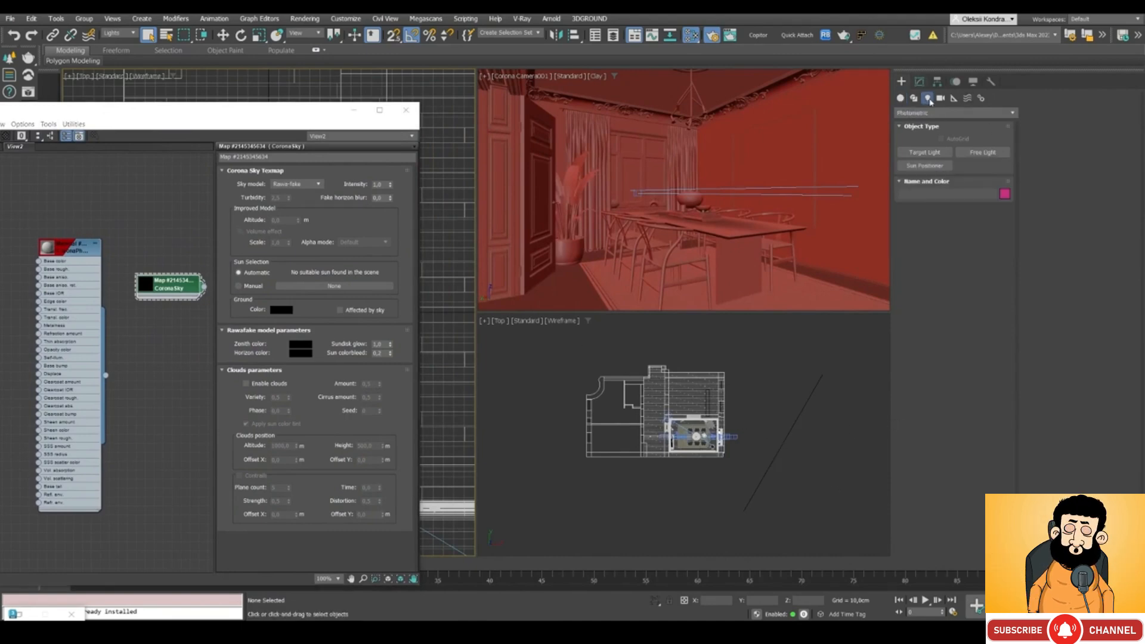
Step: Create a targeted Corona Sun in the Top view, outside the lower-right side of the plan, aimed at the dining room and raised in height
left_click(948, 113)
left_click(974, 167)
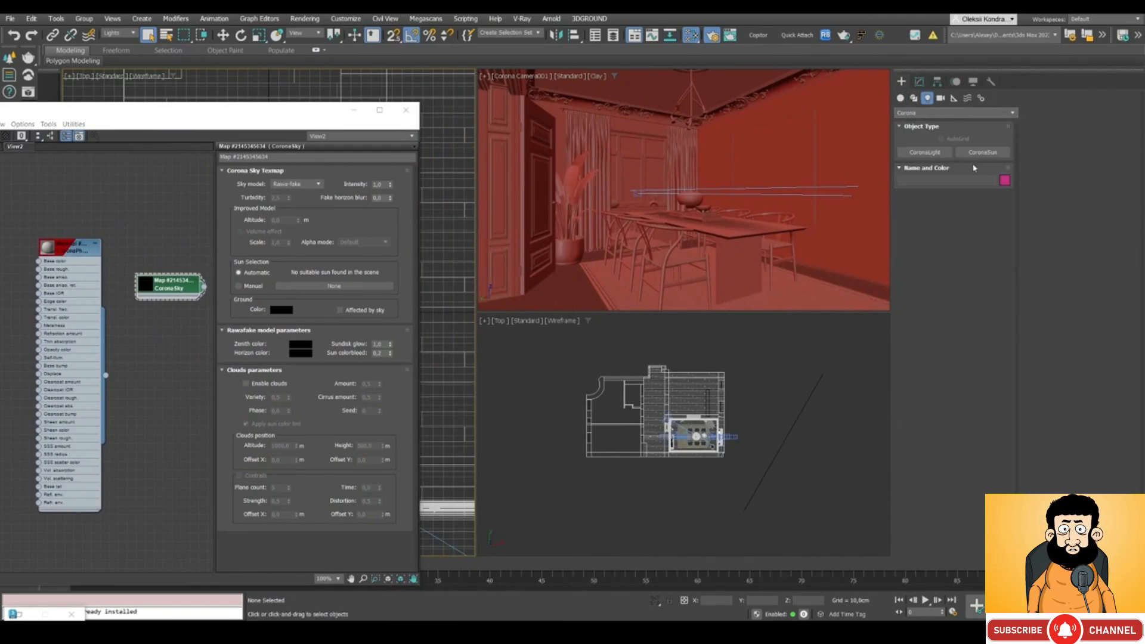
left_click(982, 152)
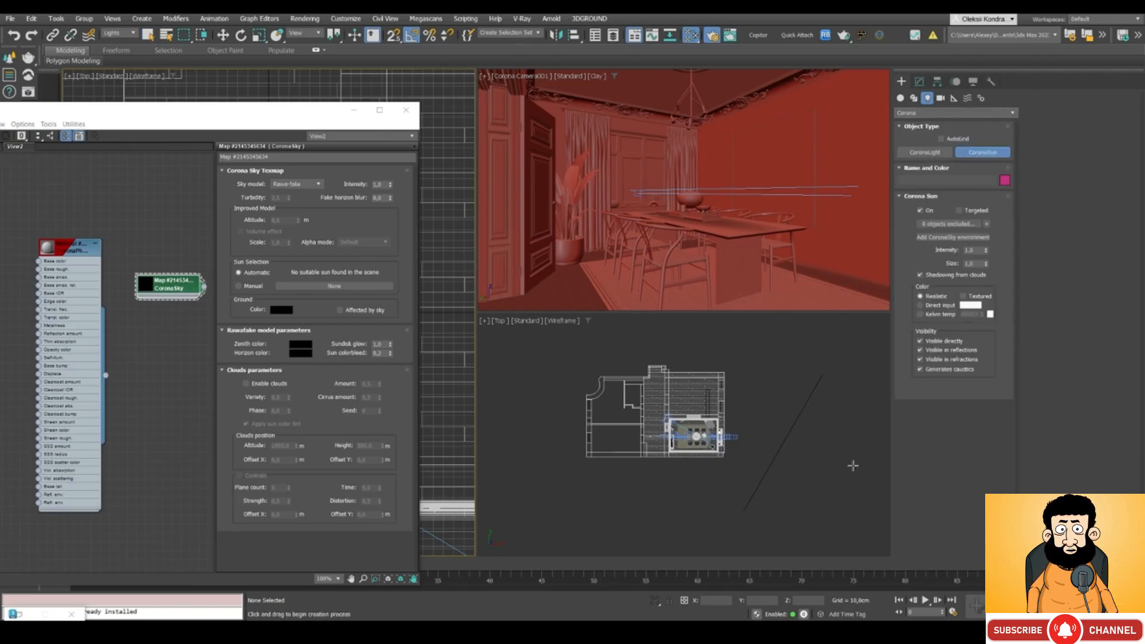
left_click(845, 507)
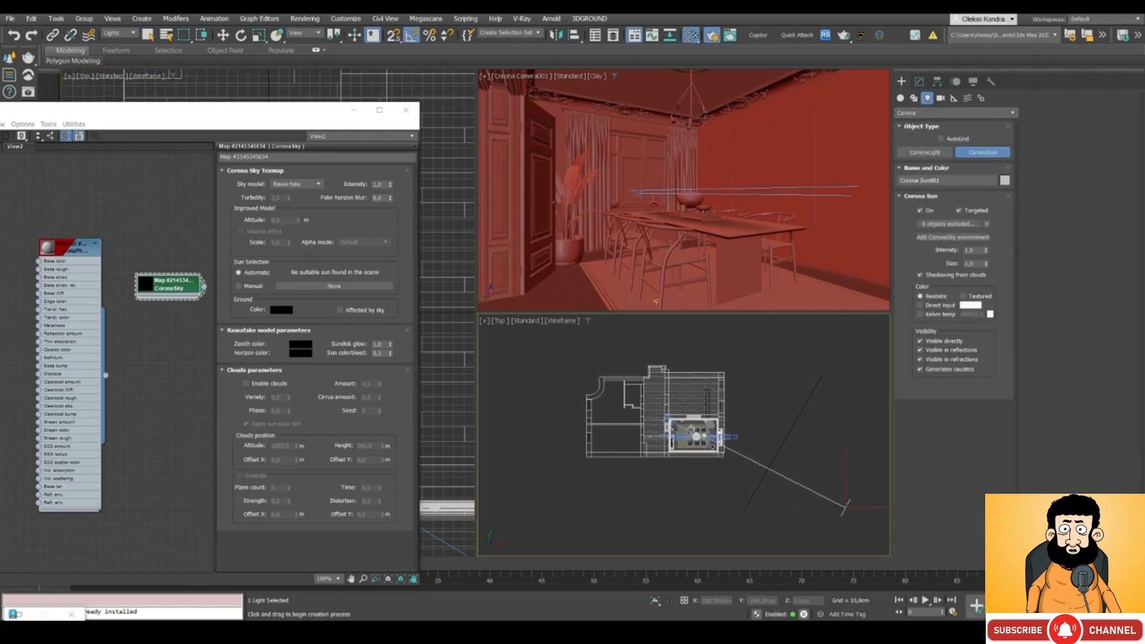
left_click(724, 340)
right_click(724, 341)
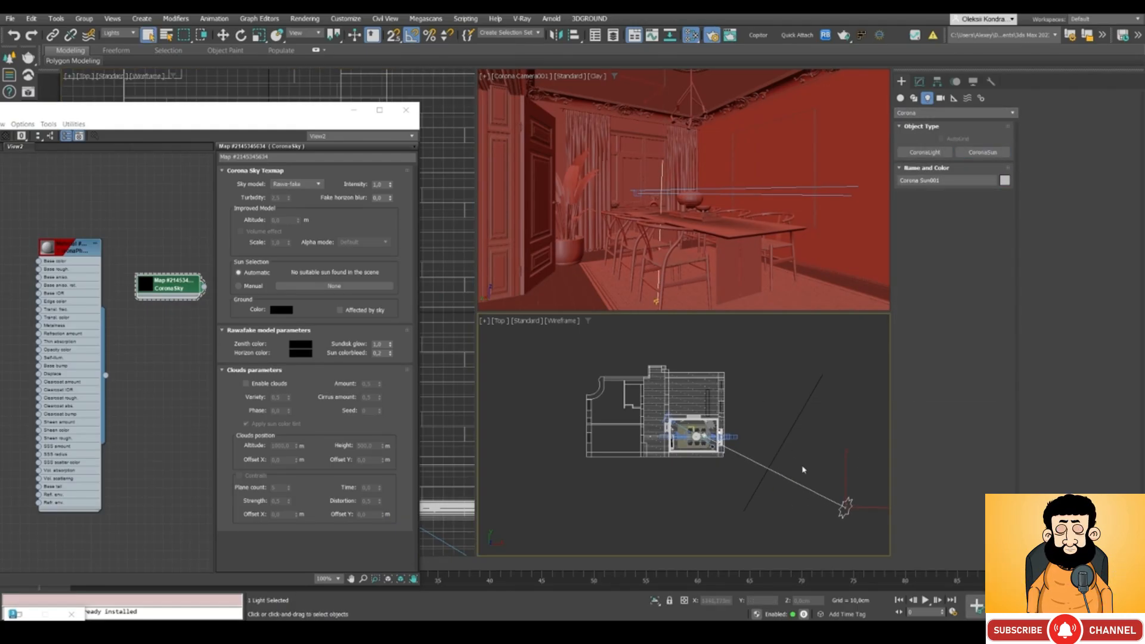
Step: Move the Corona Sun to the upper-right side of the floor plan in the Top view and check its direction against the dining room
middle_click_drag(791, 460, 769, 452)
key("w")
left_click_drag(843, 484, 829, 328)
scroll(715, 466, "up", 3)
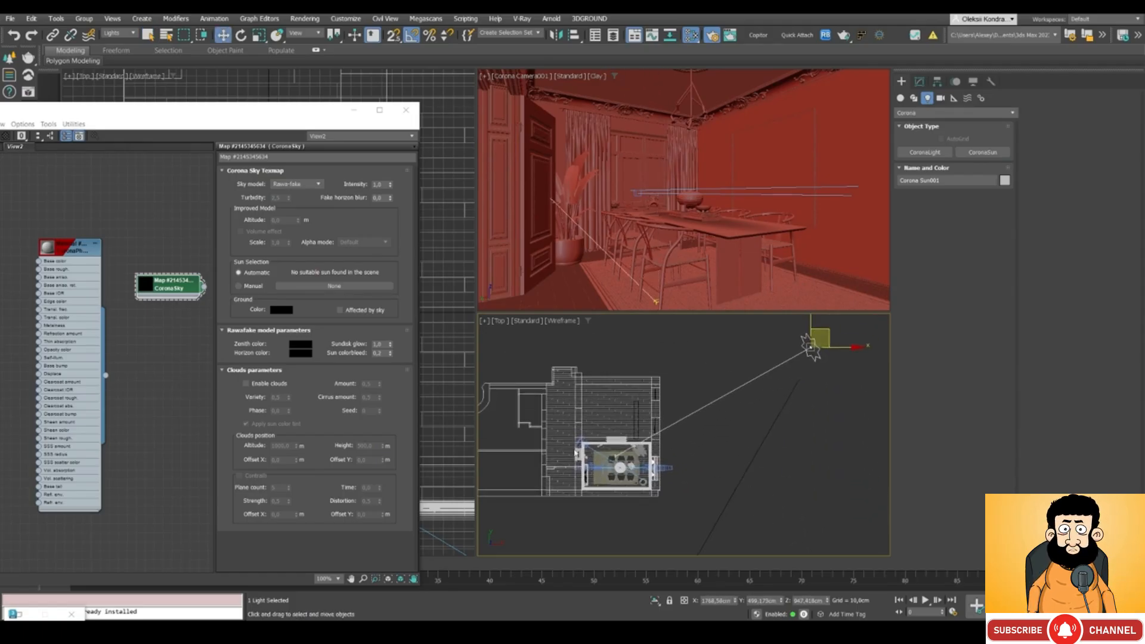
scroll(583, 457, "up", 3)
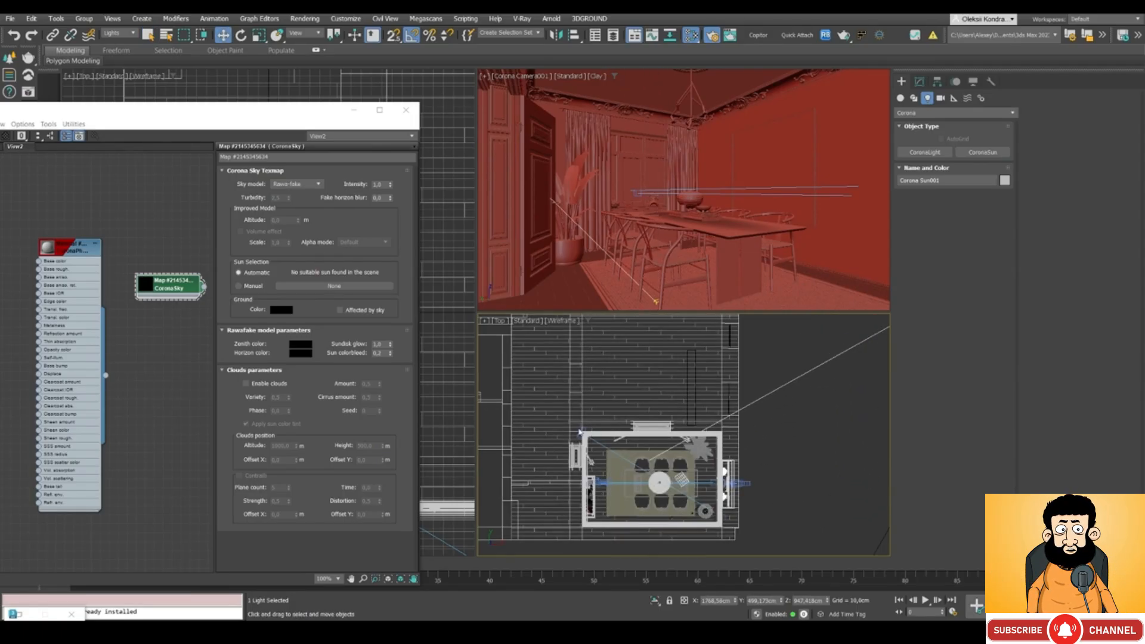
scroll(730, 530, "down", 4)
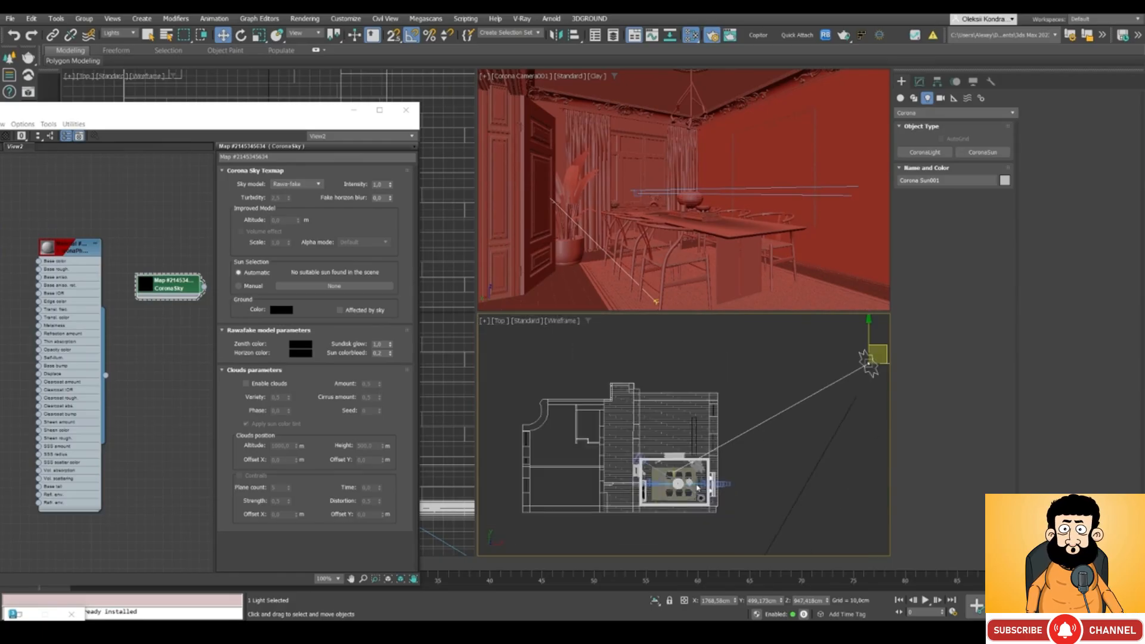
scroll(620, 455, "up", 4)
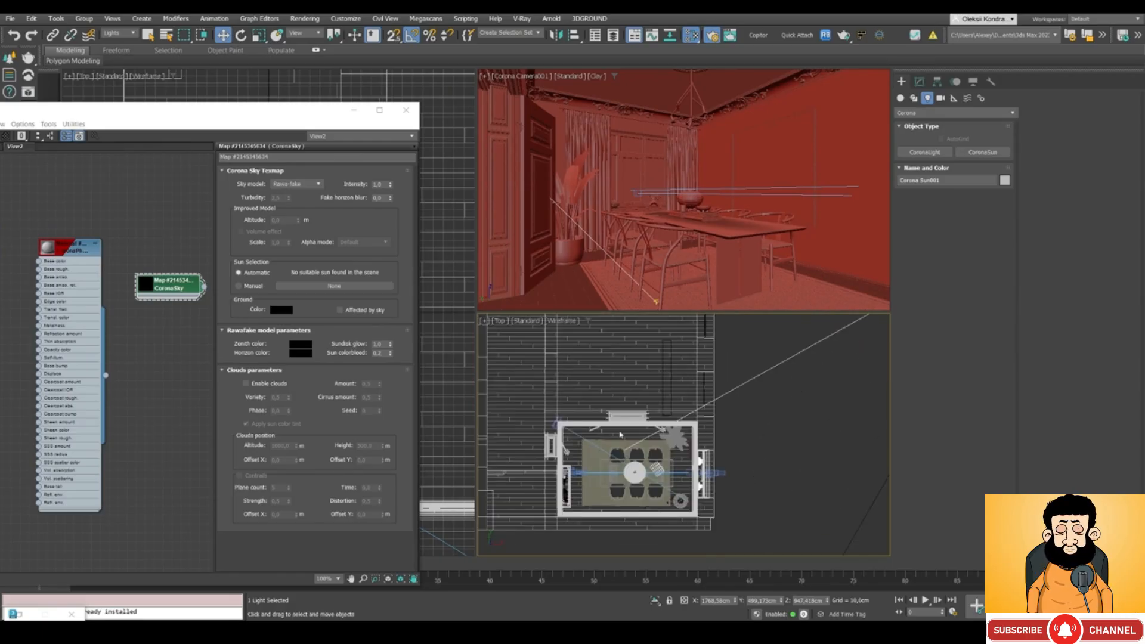
scroll(710, 433, "down", 4)
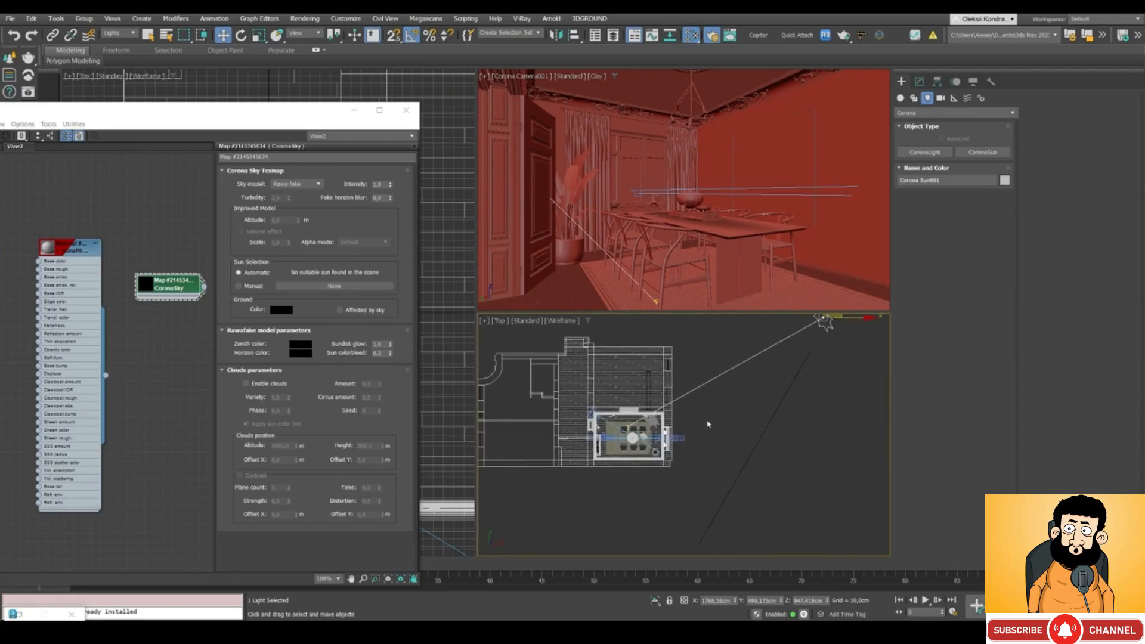
Step: Try the Corona Sun slightly closer to the house and below the dining room on the right side of the plan
left_click_drag(840, 317, 815, 485)
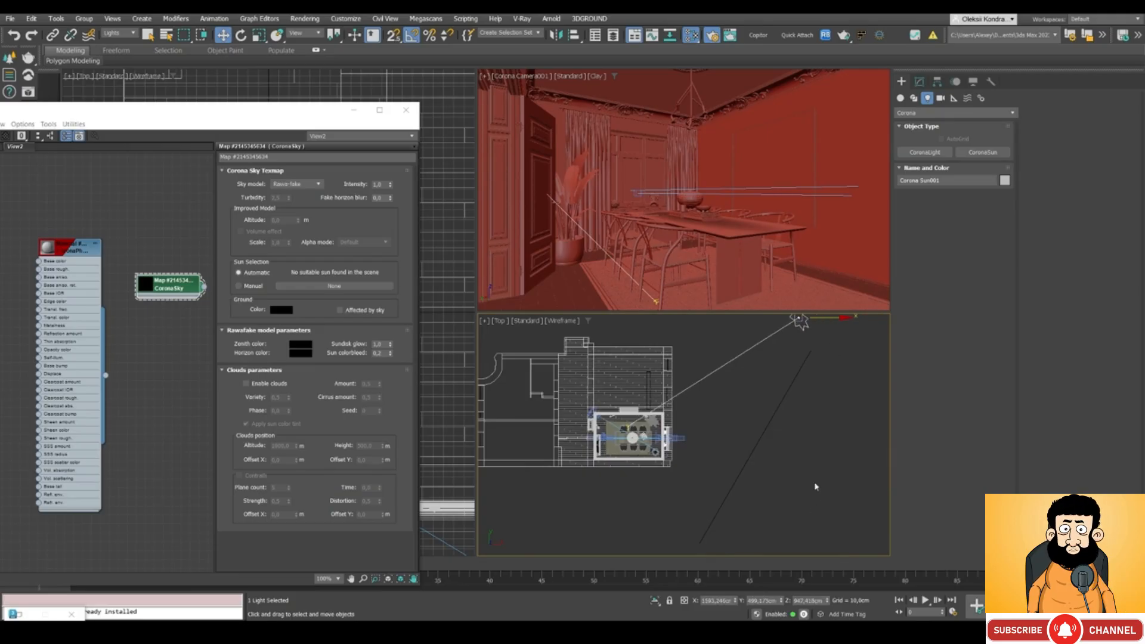
middle_click_drag(837, 353, 834, 380)
left_click_drag(799, 339, 792, 543)
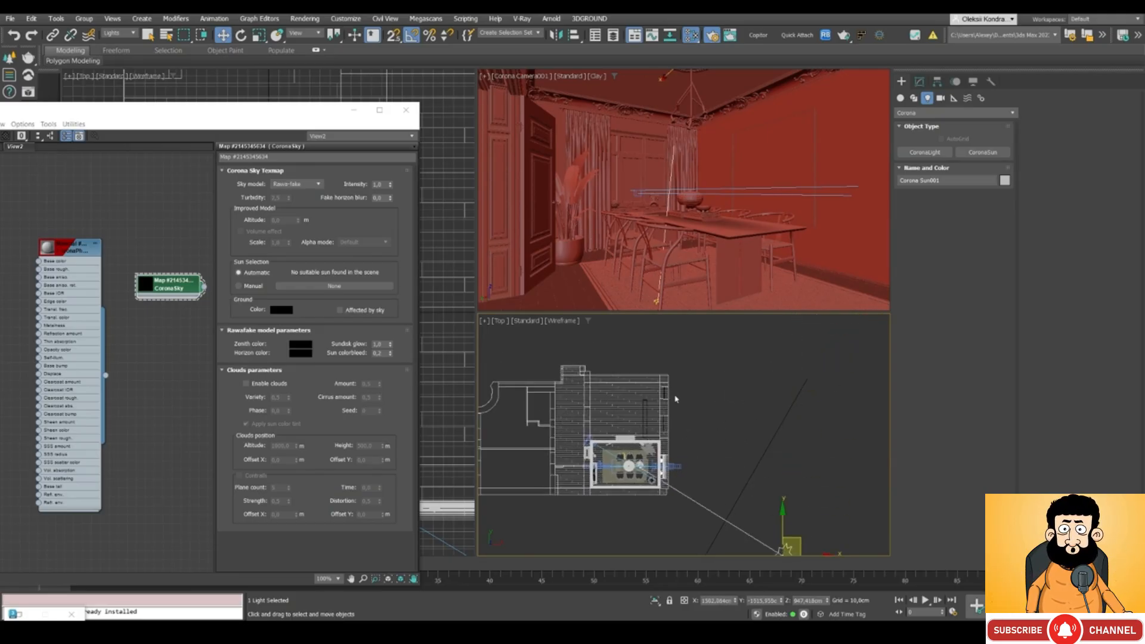
Step: Move the Corona Sun back above the dining room on the upper-right side of the plan, slightly closer to the house
middle_click_drag(756, 411, 696, 379)
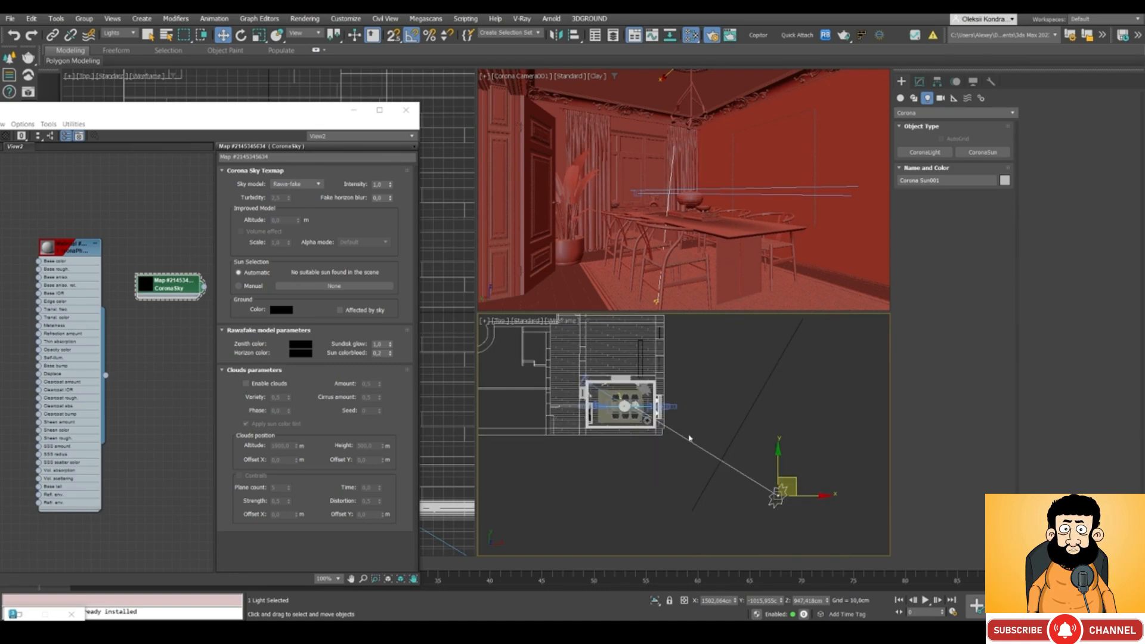
scroll(722, 419, "up", 1)
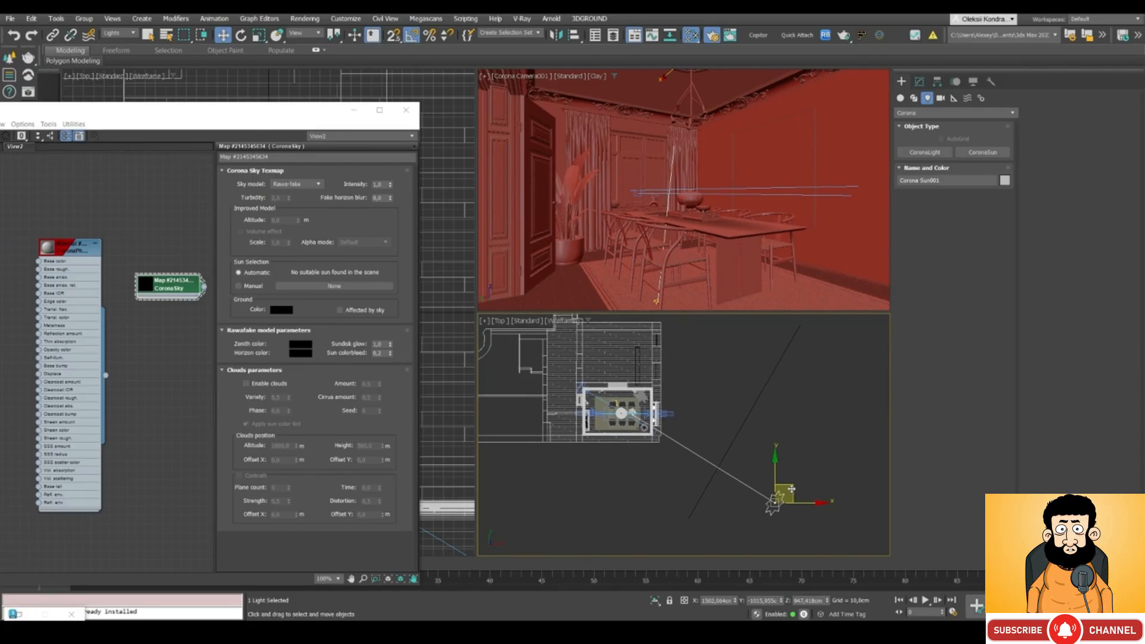
left_click_drag(791, 489, 770, 317)
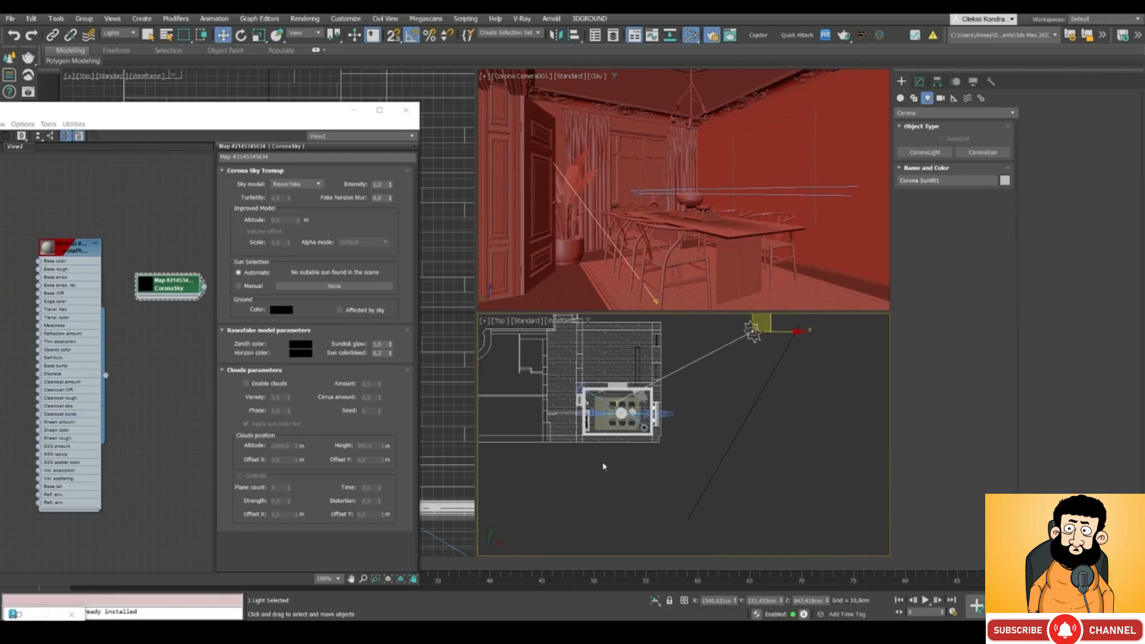
middle_click_drag(681, 381, 608, 437)
scroll(620, 418, "up", 1)
scroll(685, 400, "down", 1)
Step: In the Front view, adjust the Corona Sun's height to about 670 cm and its distance from the dining room window
key("f")
left_click_drag(796, 341, 810, 382)
scroll(725, 471, "up", 2)
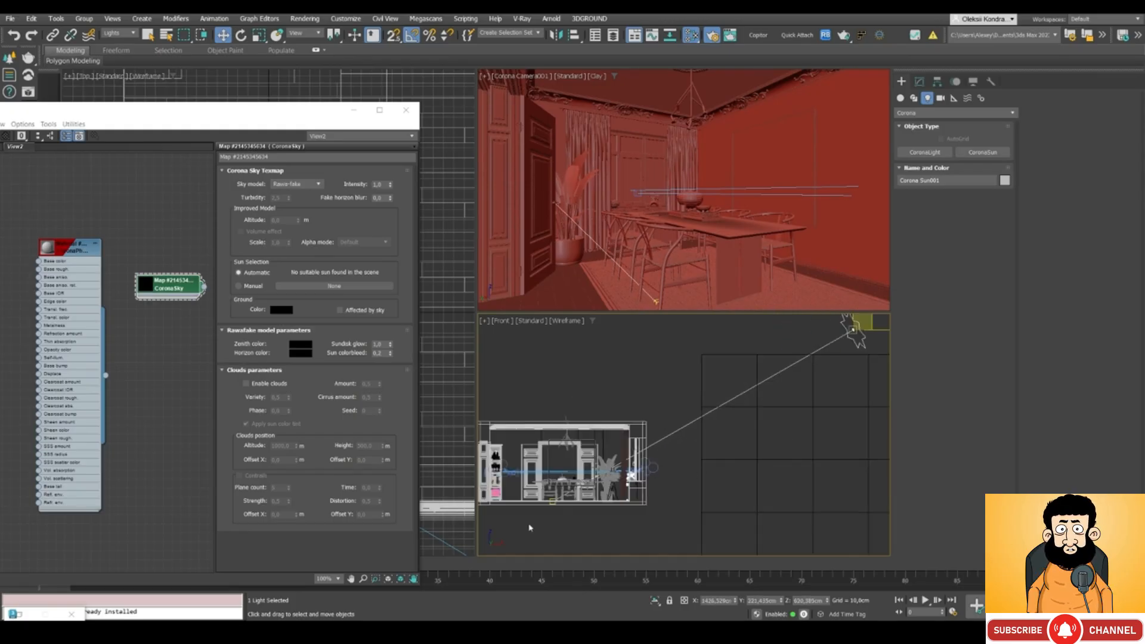
scroll(593, 483, "up", 2)
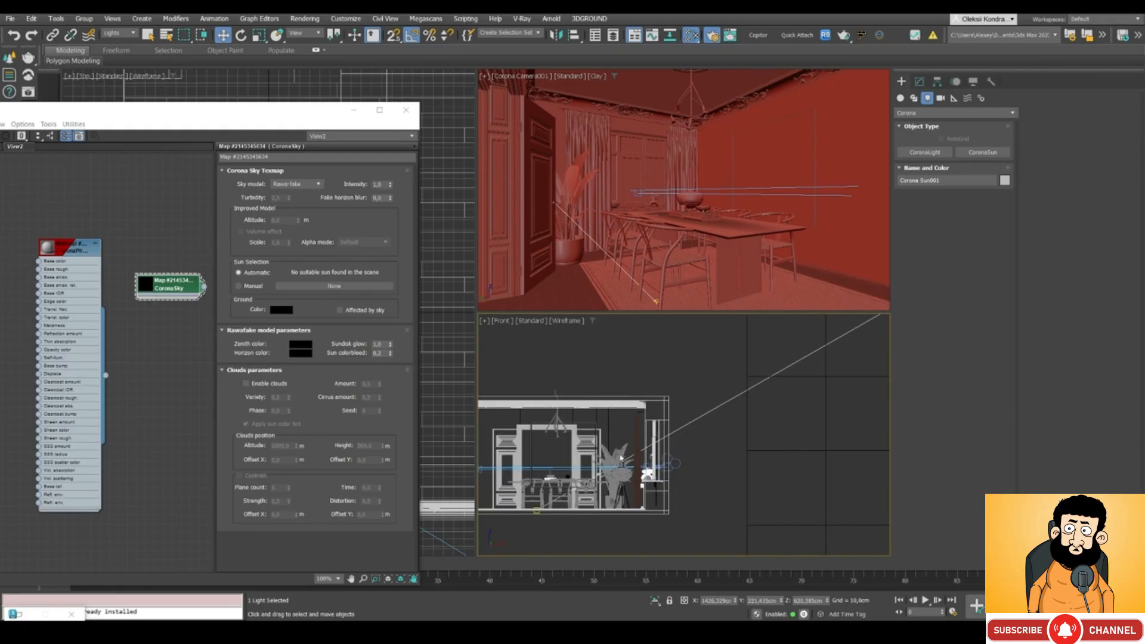
scroll(689, 420, "down", 2)
middle_click_drag(689, 421, 623, 462)
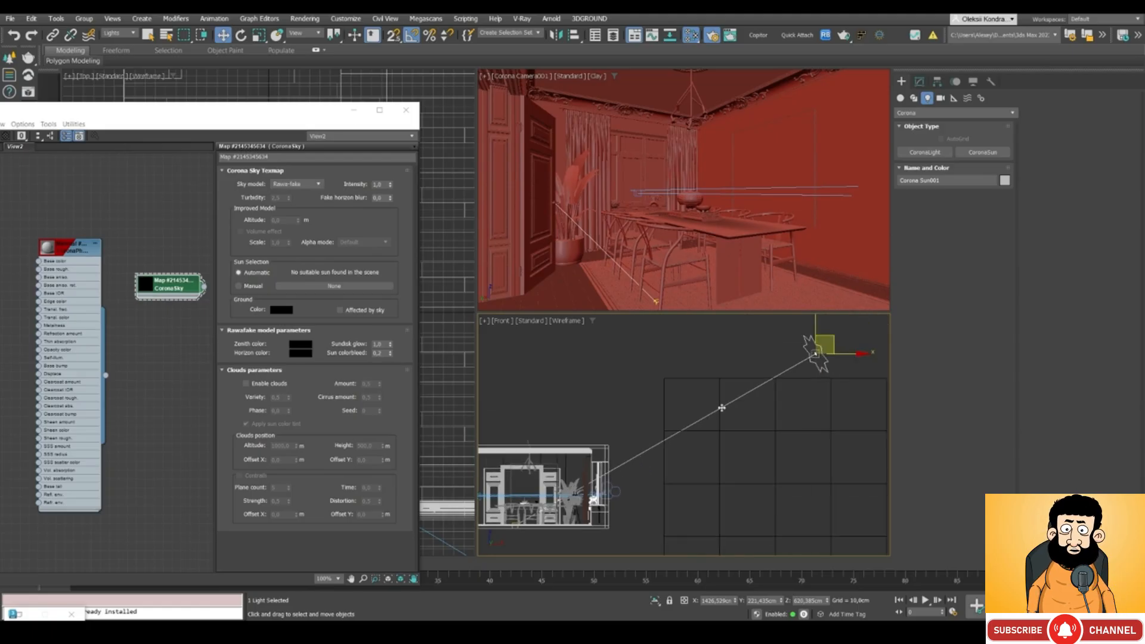
left_click_drag(830, 338, 820, 325)
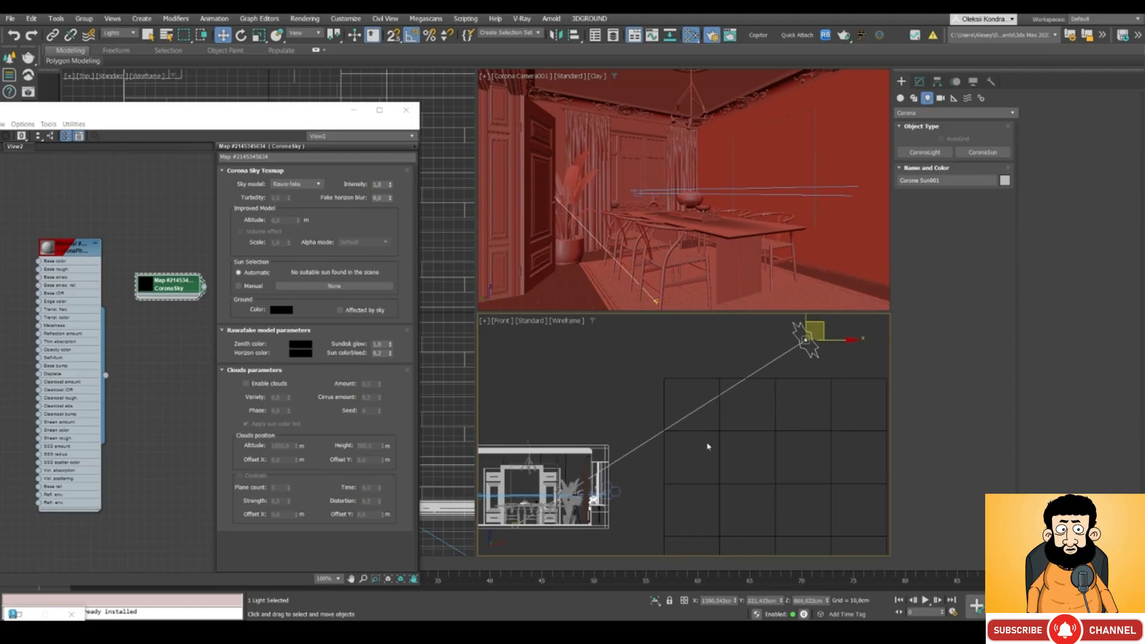
middle_click_drag(600, 430, 701, 379)
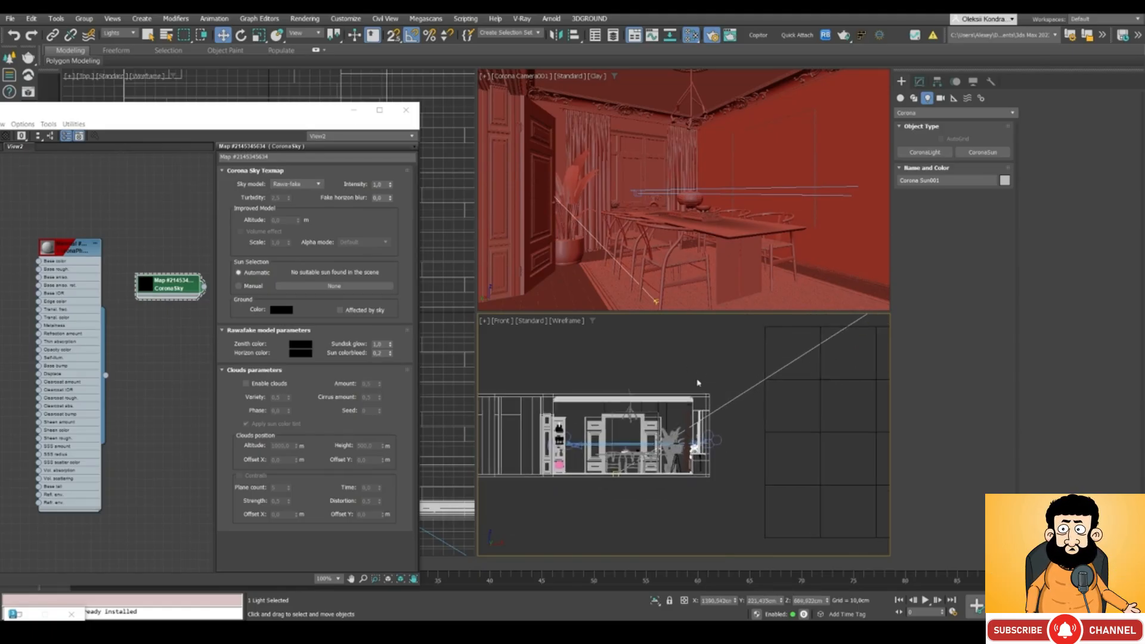
Step: In the Top view, select the Corona Sun's target and move it to the lower-left corner of the dining room
key("t")
scroll(626, 440, "up", 2)
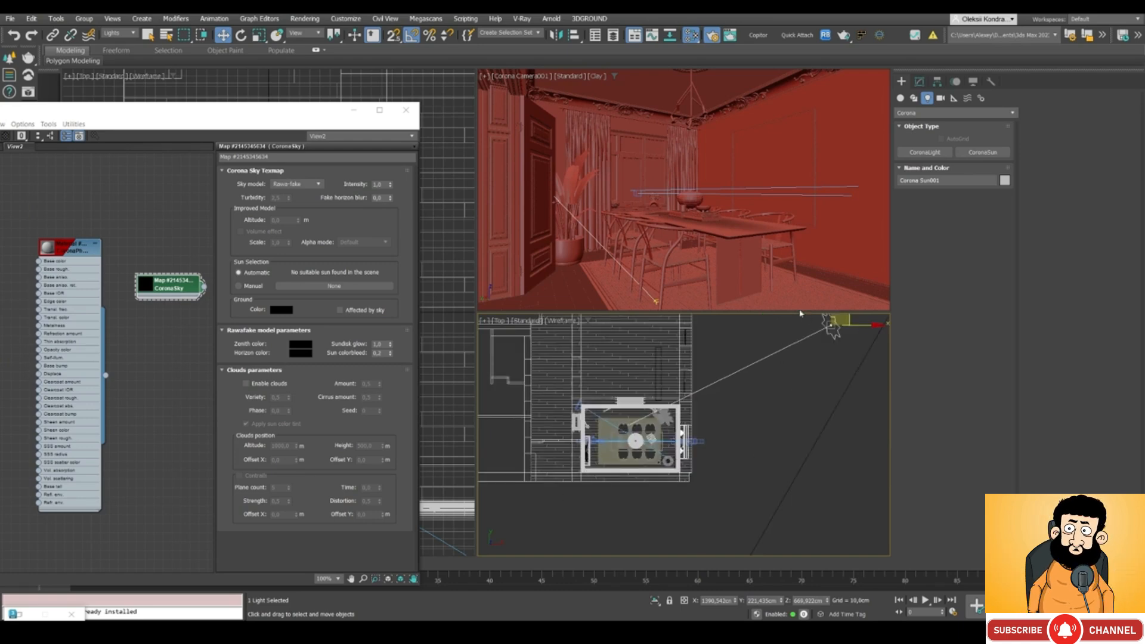
right_click(777, 360)
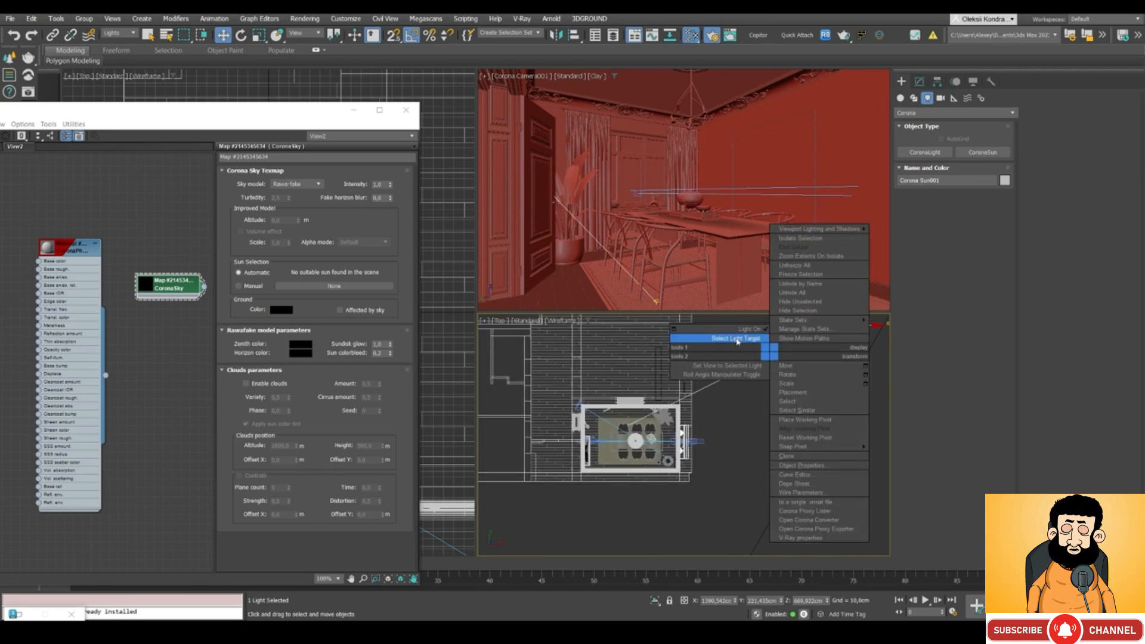
left_click(737, 341)
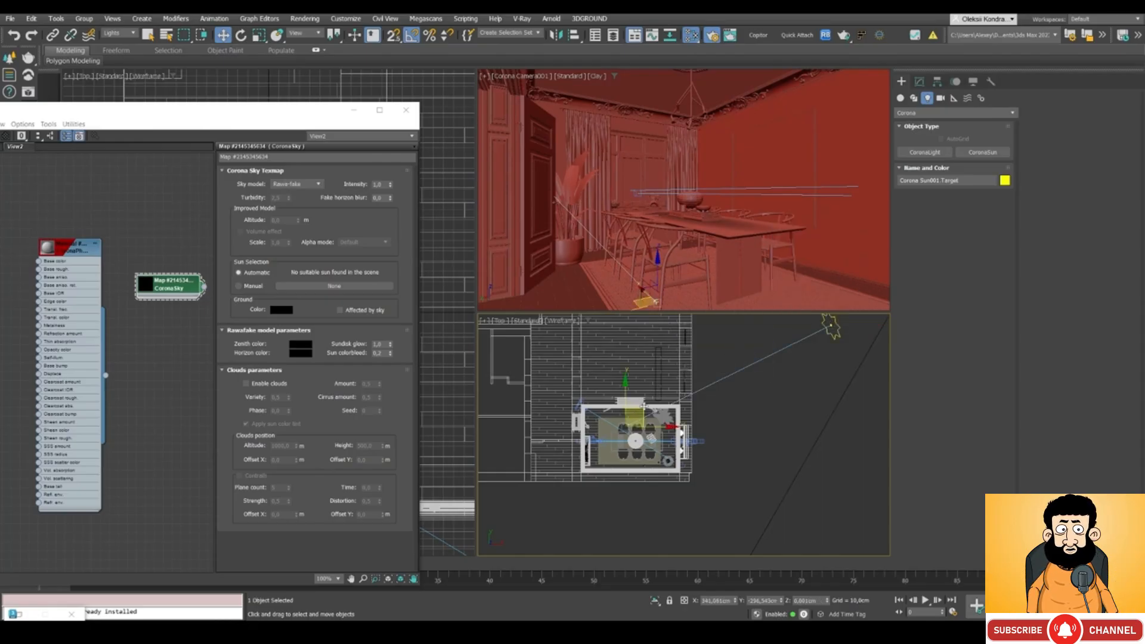
left_click_drag(643, 408, 602, 453)
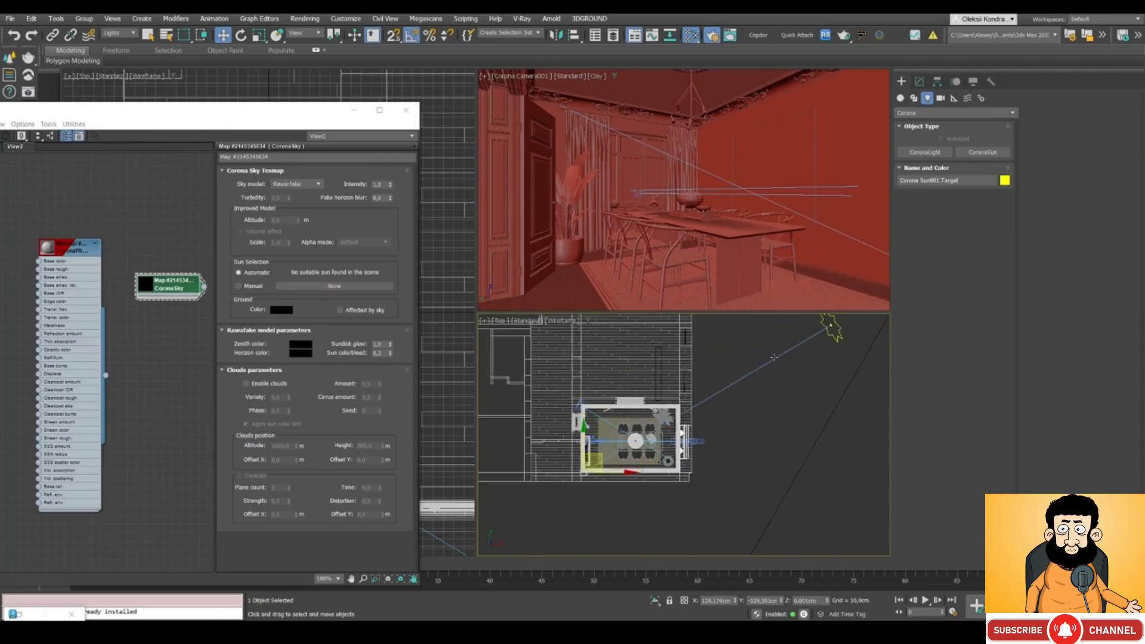
Step: Reselect the Corona Sun and shift it slightly down and outward on the plan, with the material editor moved up
left_click(836, 331)
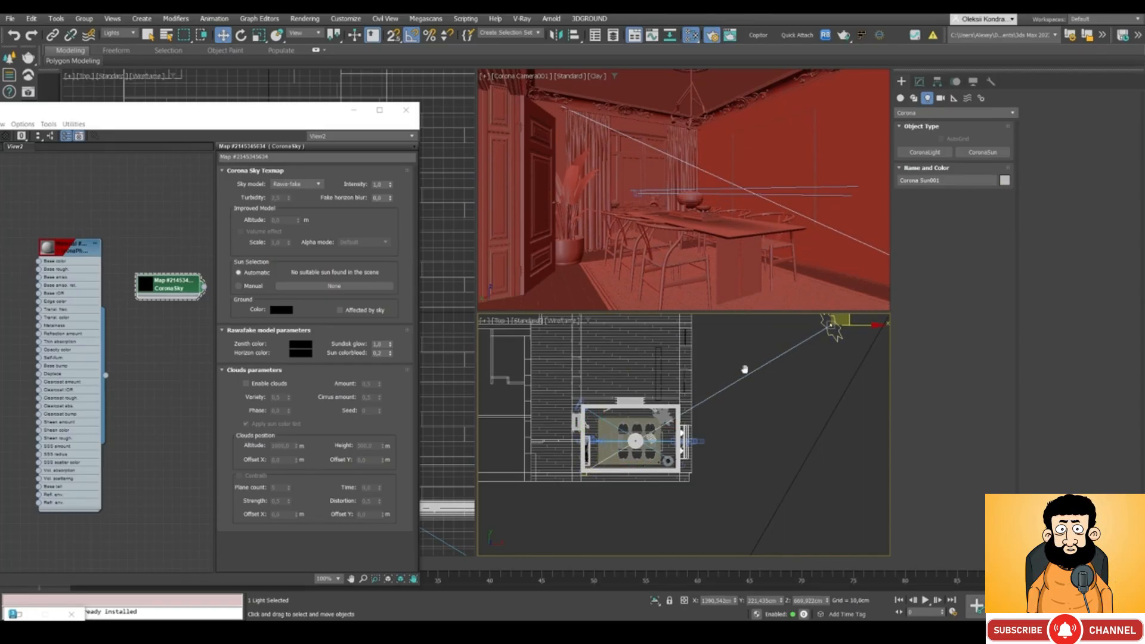
middle_click_drag(741, 365, 742, 393)
left_click_drag(271, 123, 336, 94)
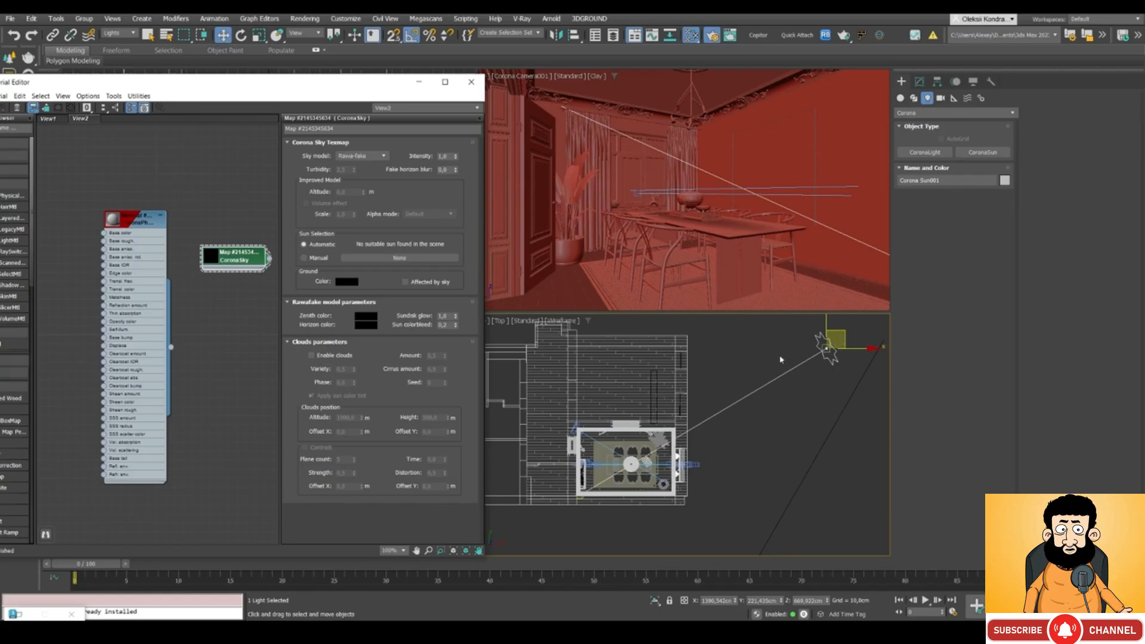
left_click_drag(841, 331, 851, 365)
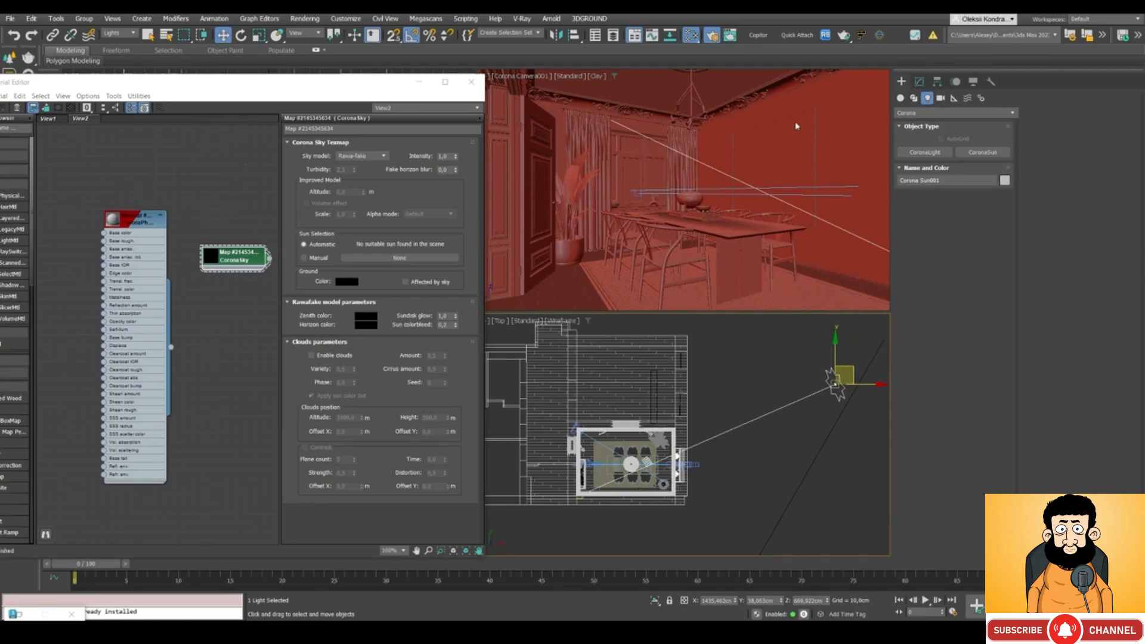
Step: Lock the render view to Corona Camera001 and start interactive rendering, arranging the material editor, render setup and frame buffer windows
left_click(825, 134)
left_click_drag(402, 86, 498, 108)
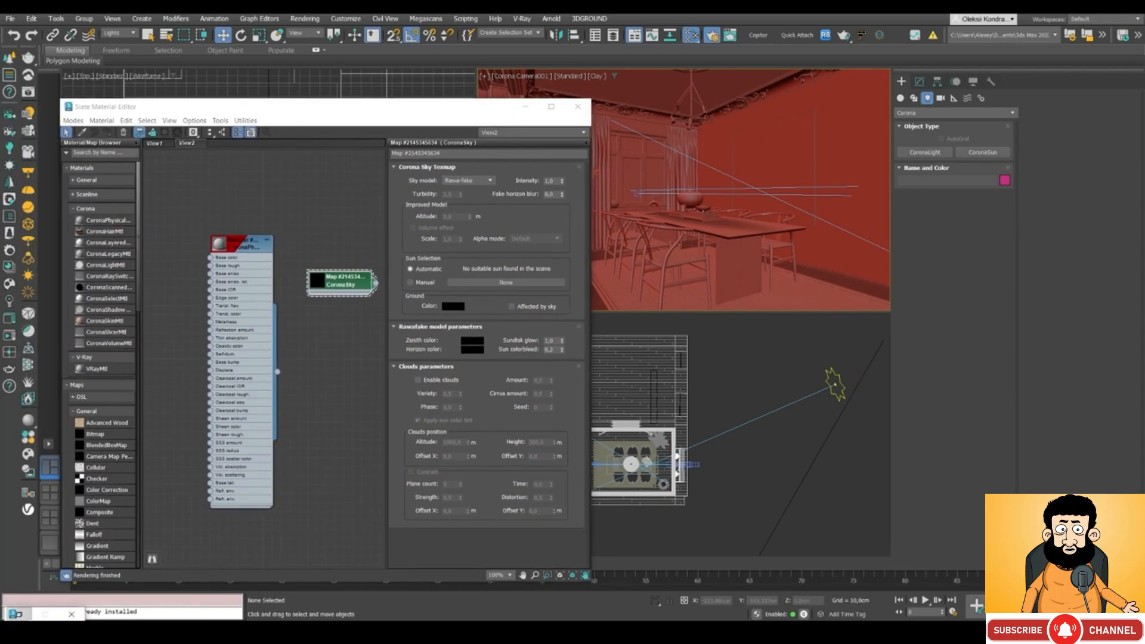
key("F10")
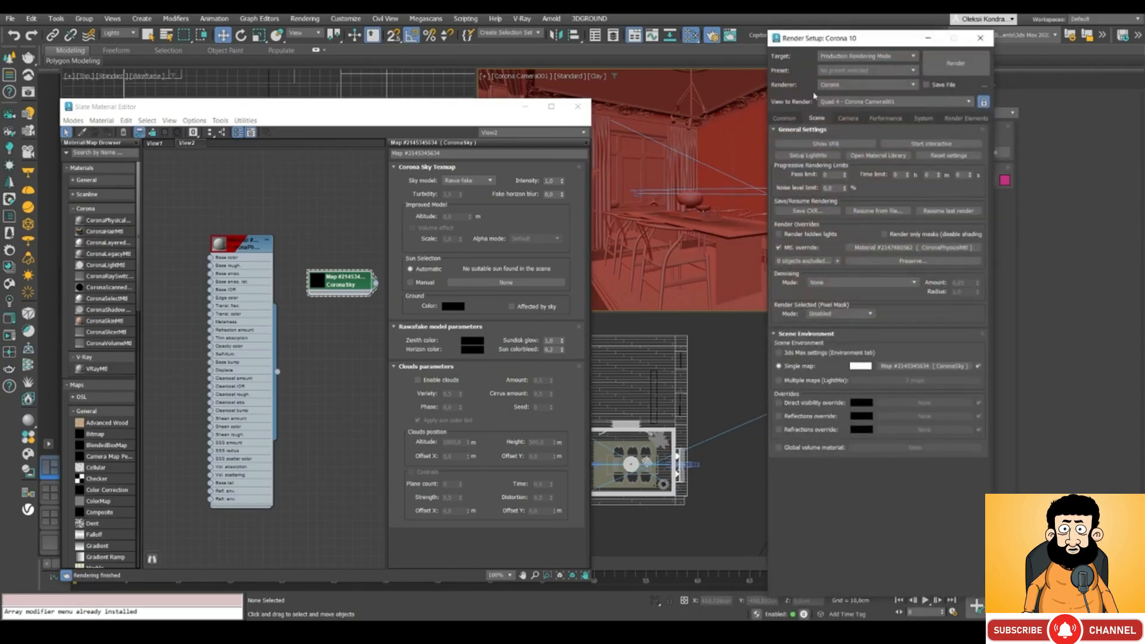
left_click(984, 103)
left_click(984, 103)
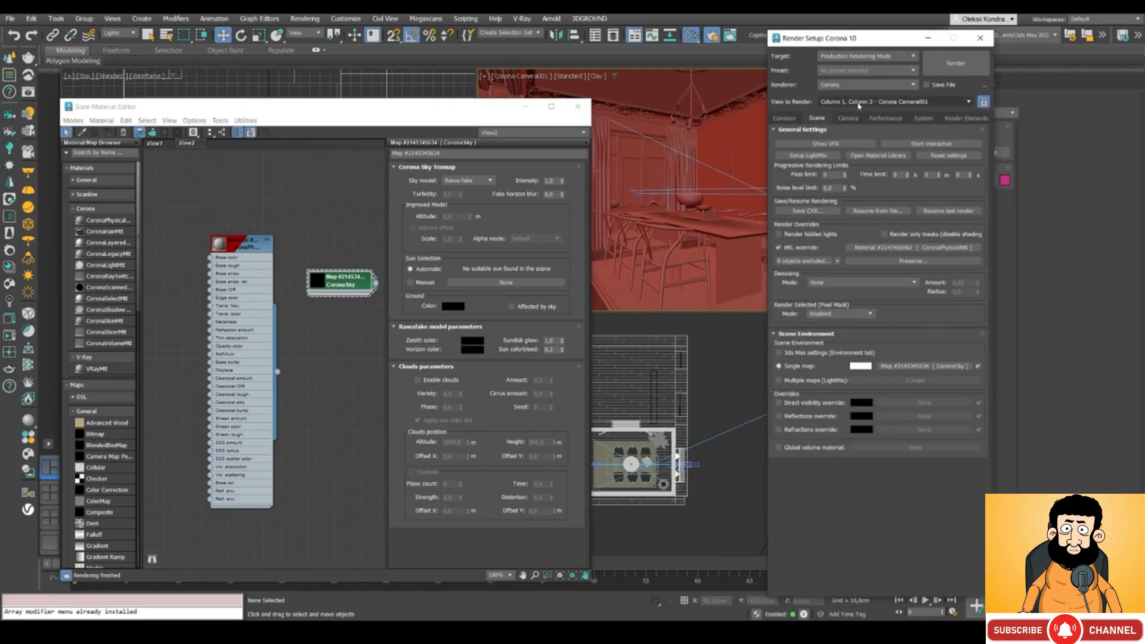
left_click_drag(844, 44, 852, 38)
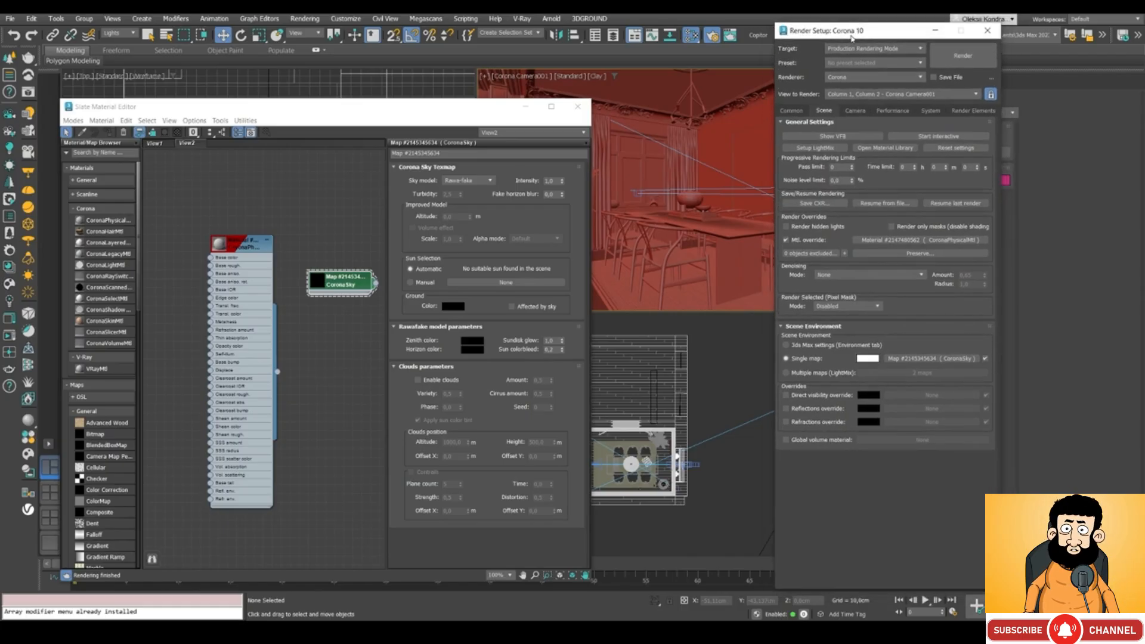
left_click(919, 136)
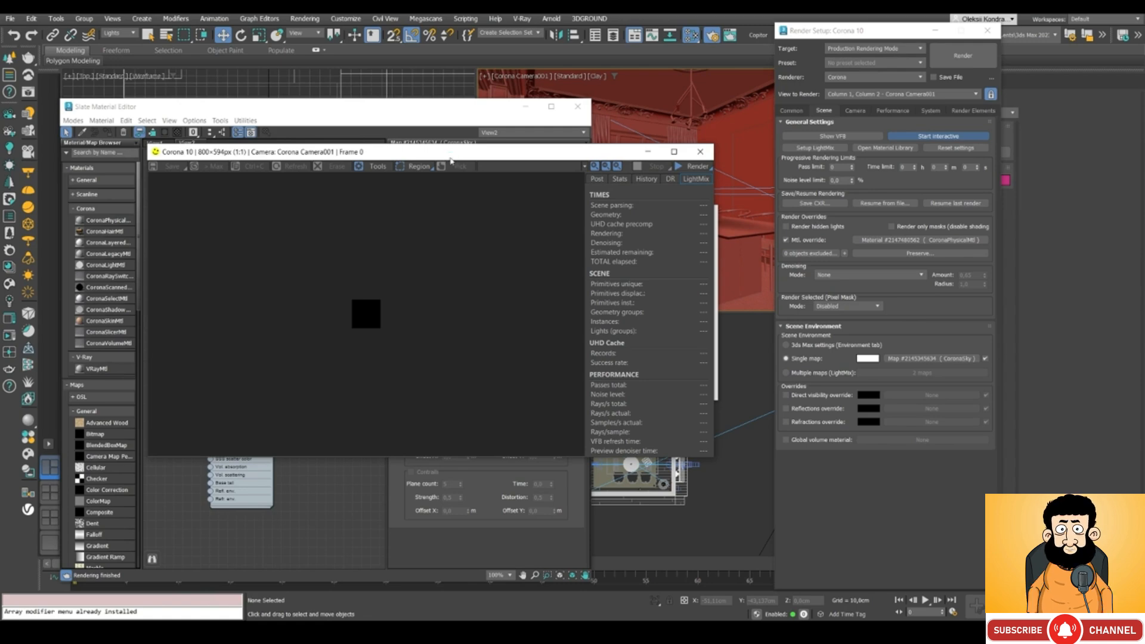
left_click_drag(451, 160, 501, 222)
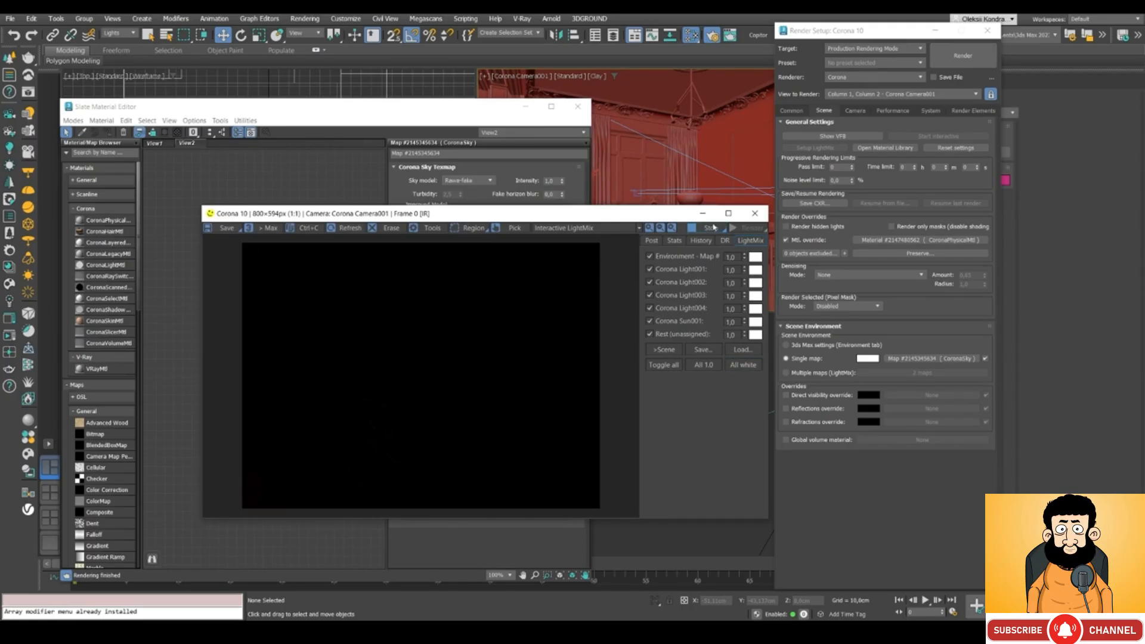
Step: Delete all render elements from the render setup, including the light select passes and the interactive LightMix
left_click(973, 110)
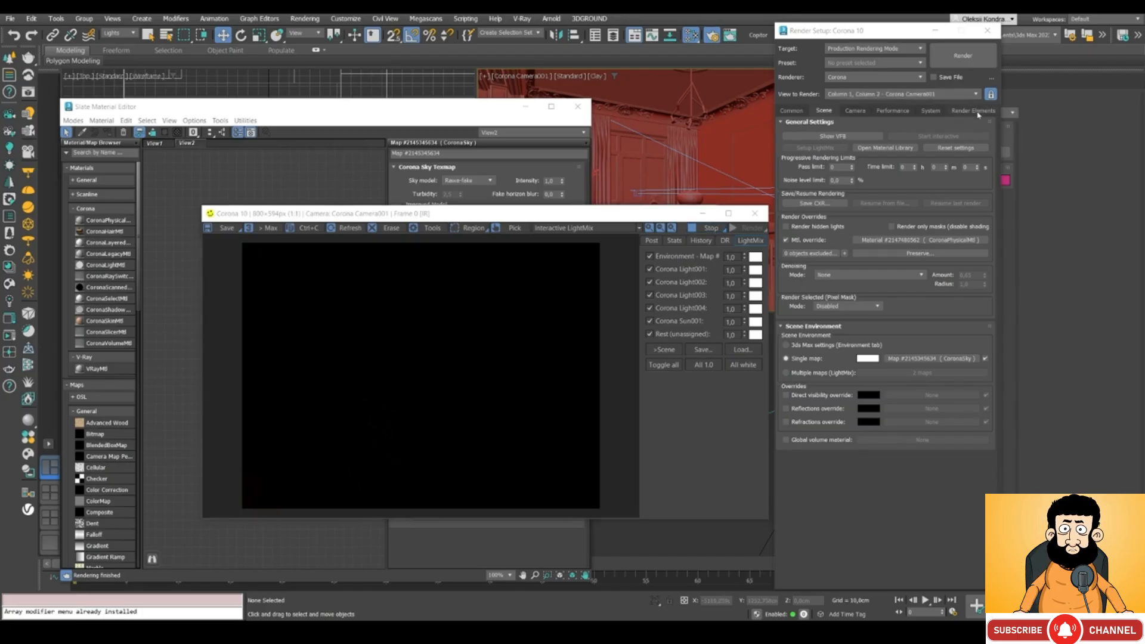
left_click(821, 171)
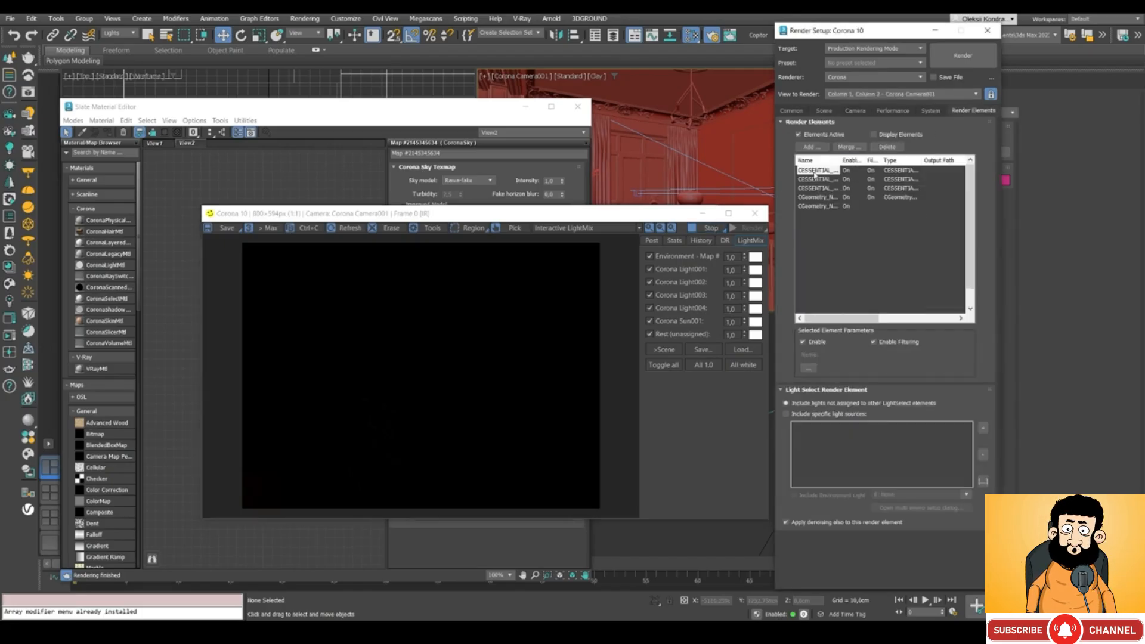
scroll(834, 304, "down", 1)
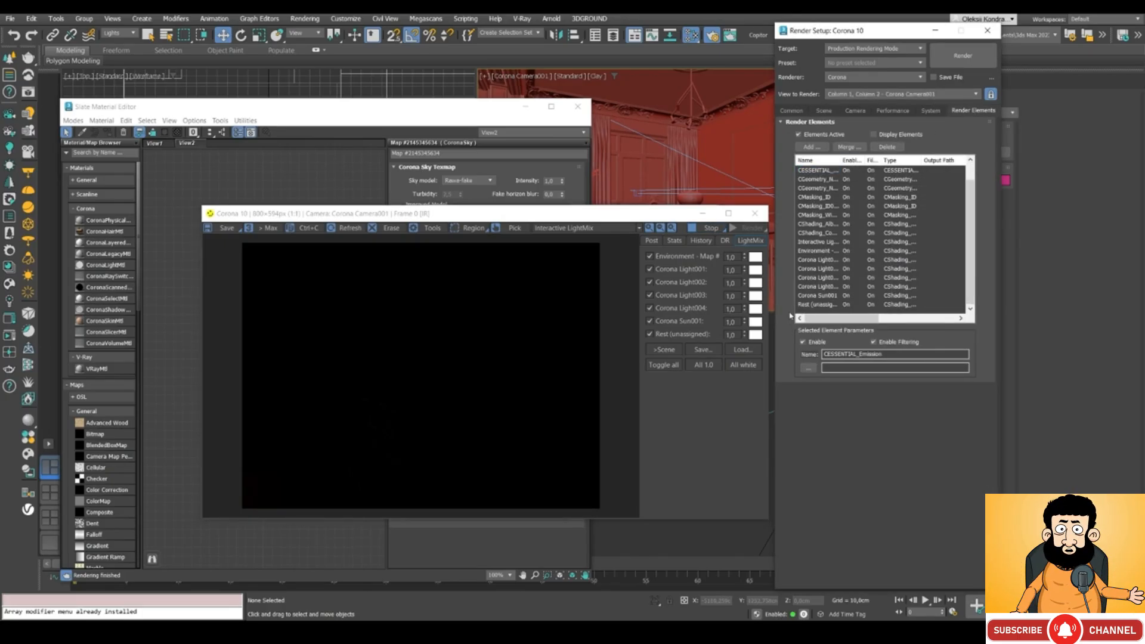
left_click(812, 305, "shift")
left_click(887, 147)
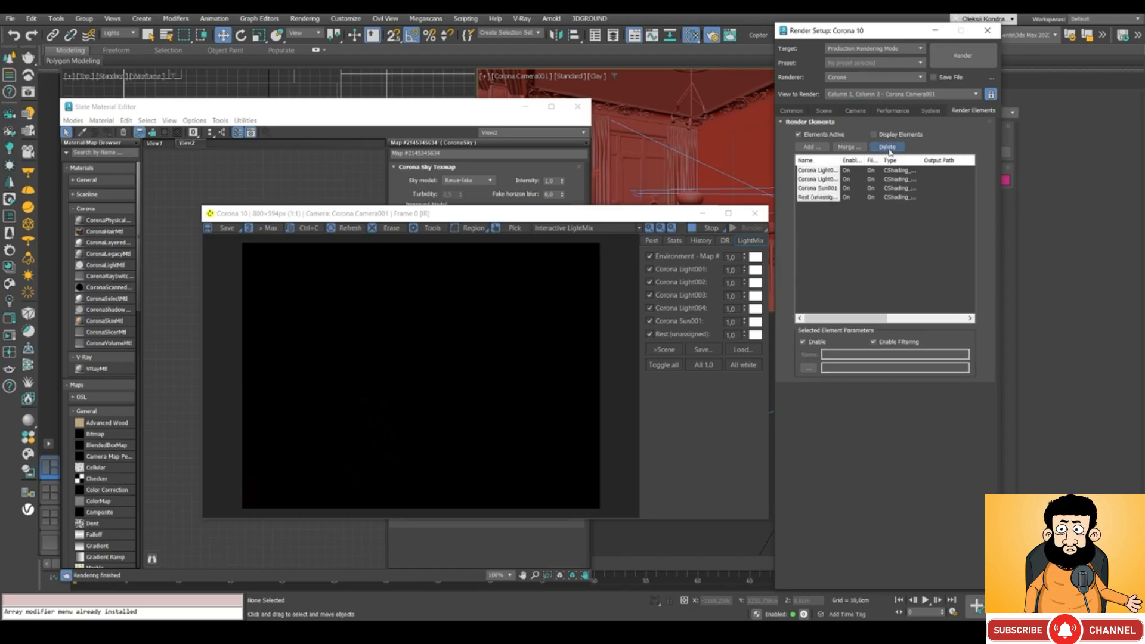
Step: Stop and restart the interactive render, check the LightMix controls, and return to the frame buffer's post-processing settings
left_click(707, 228)
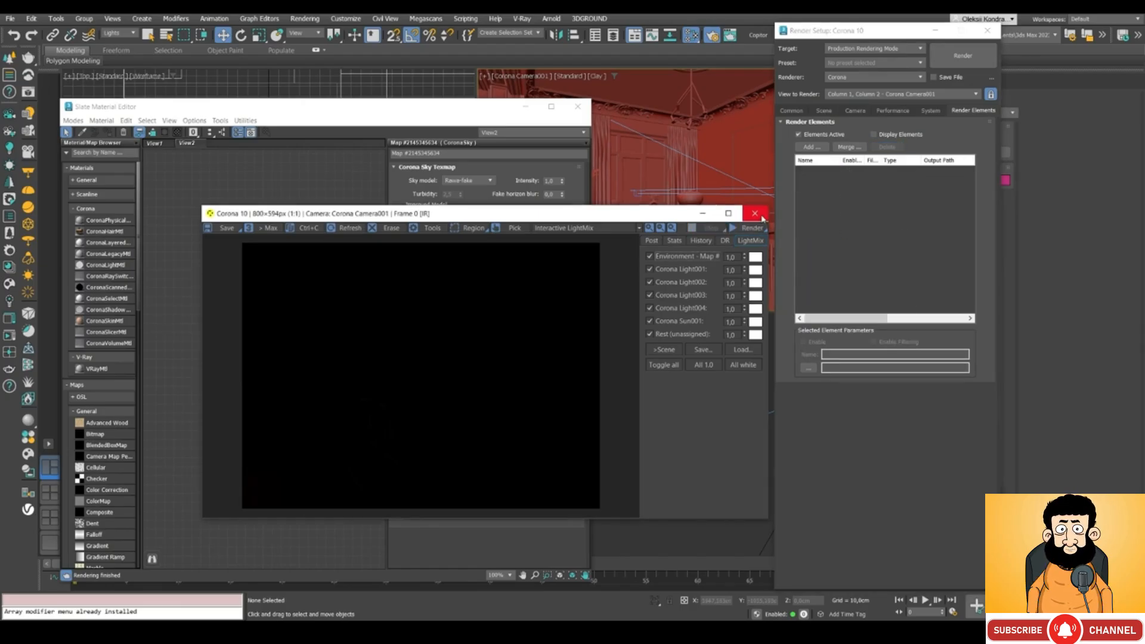
left_click(756, 229)
left_click(747, 241)
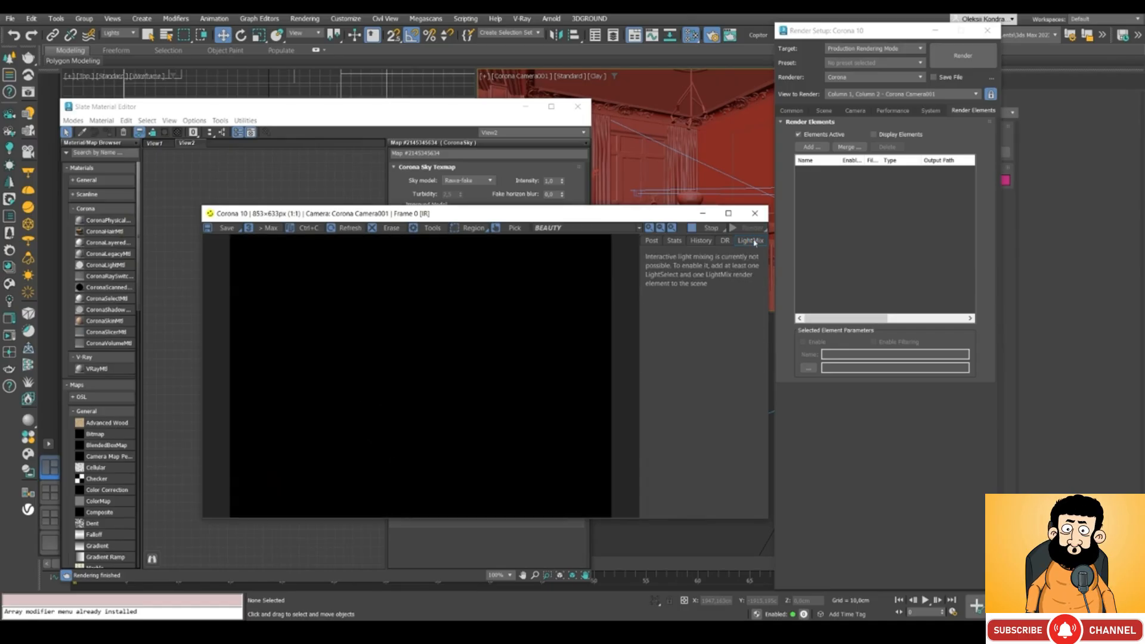
left_click(652, 241)
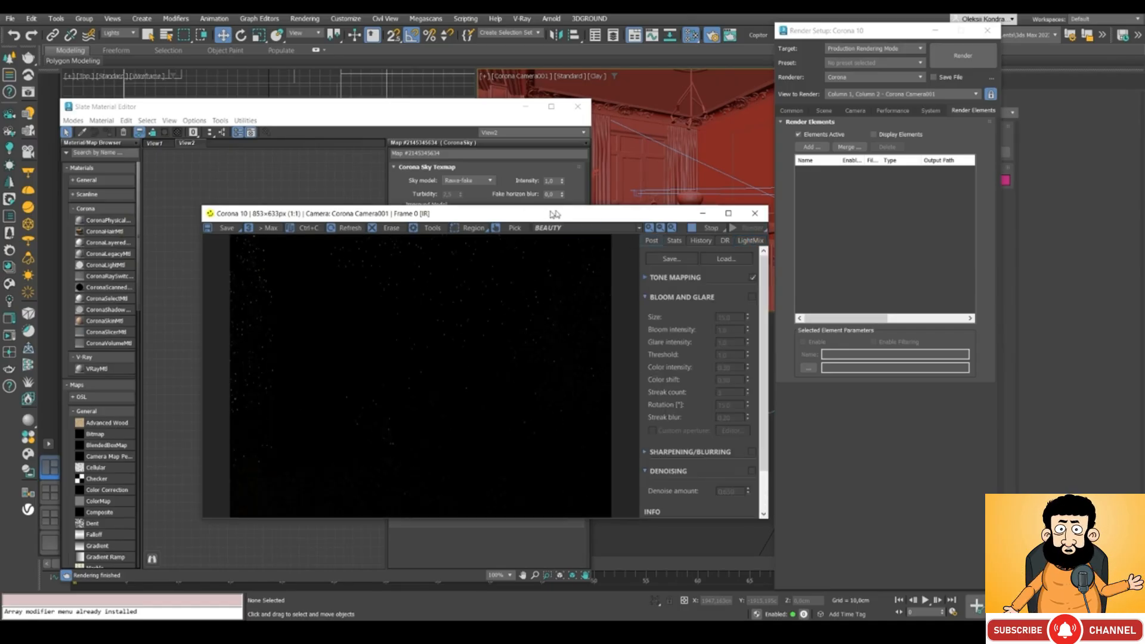
Step: Minimize the Corona error message window and arrange the material editor and frame buffer so they no longer cover each other
left_click_drag(555, 214, 596, 225)
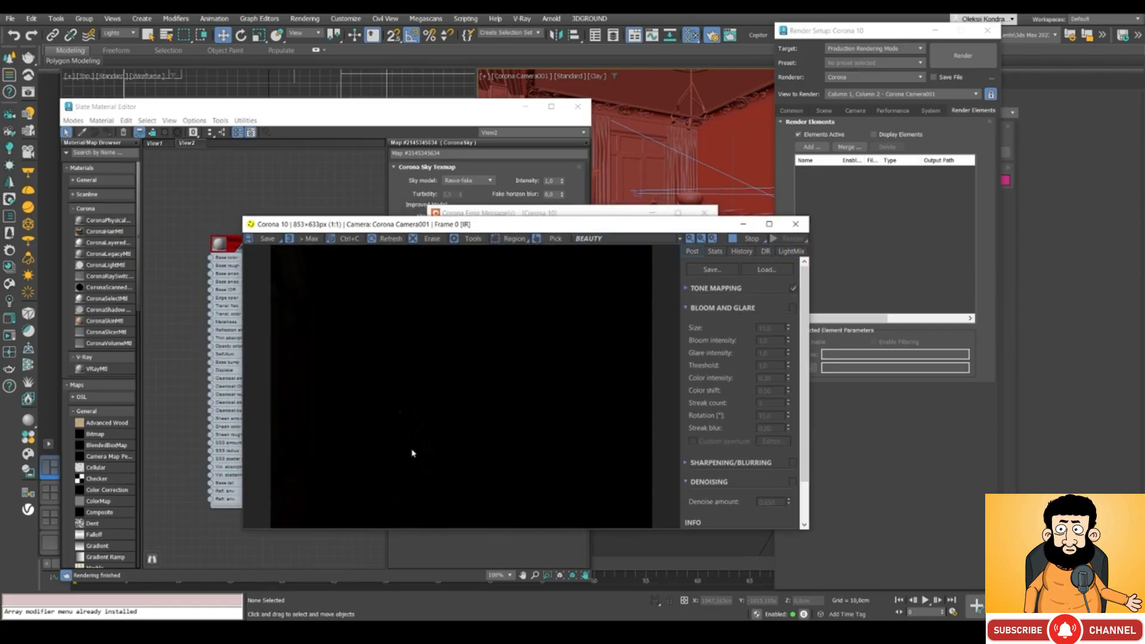
left_click_drag(569, 226, 594, 275)
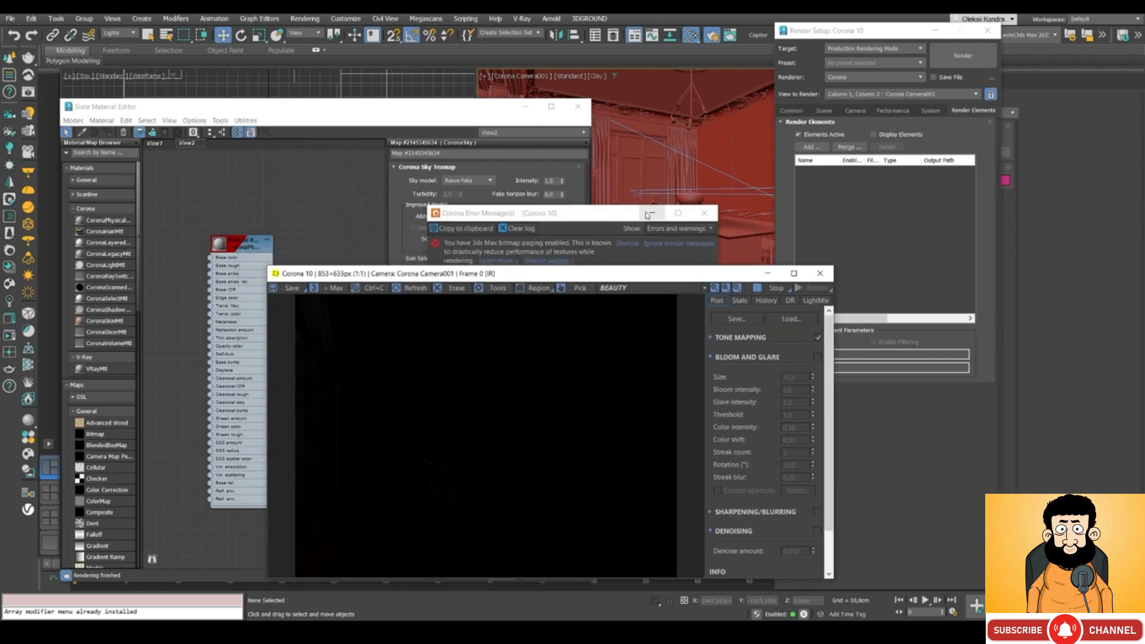
left_click_drag(612, 217, 594, 210)
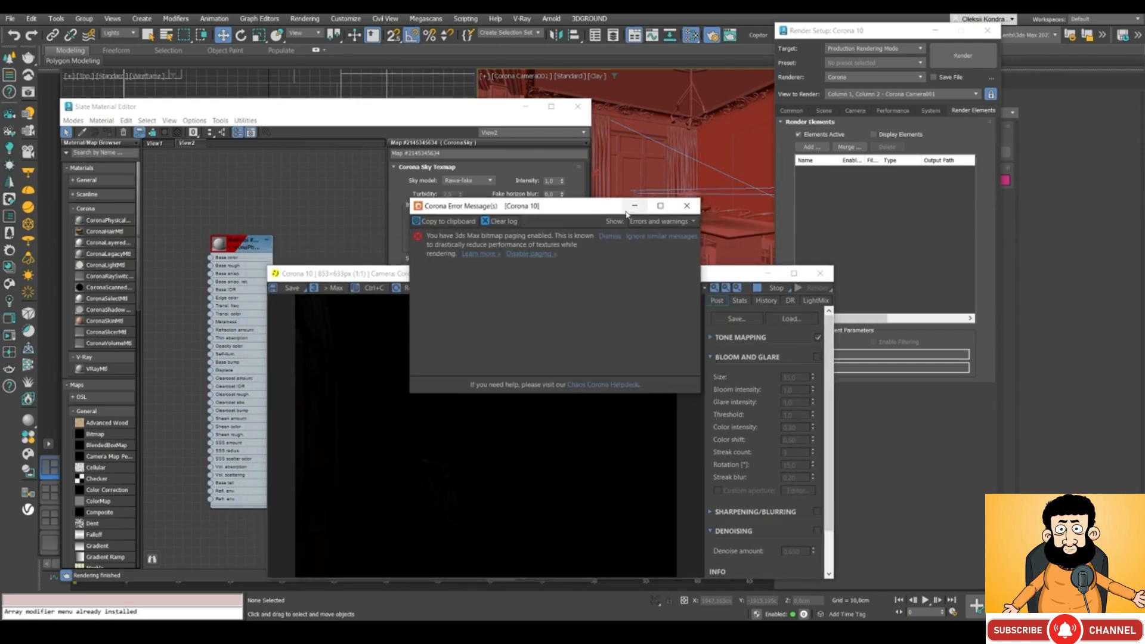
left_click(634, 207)
left_click_drag(466, 111, 215, 107)
left_click_drag(546, 280, 591, 270)
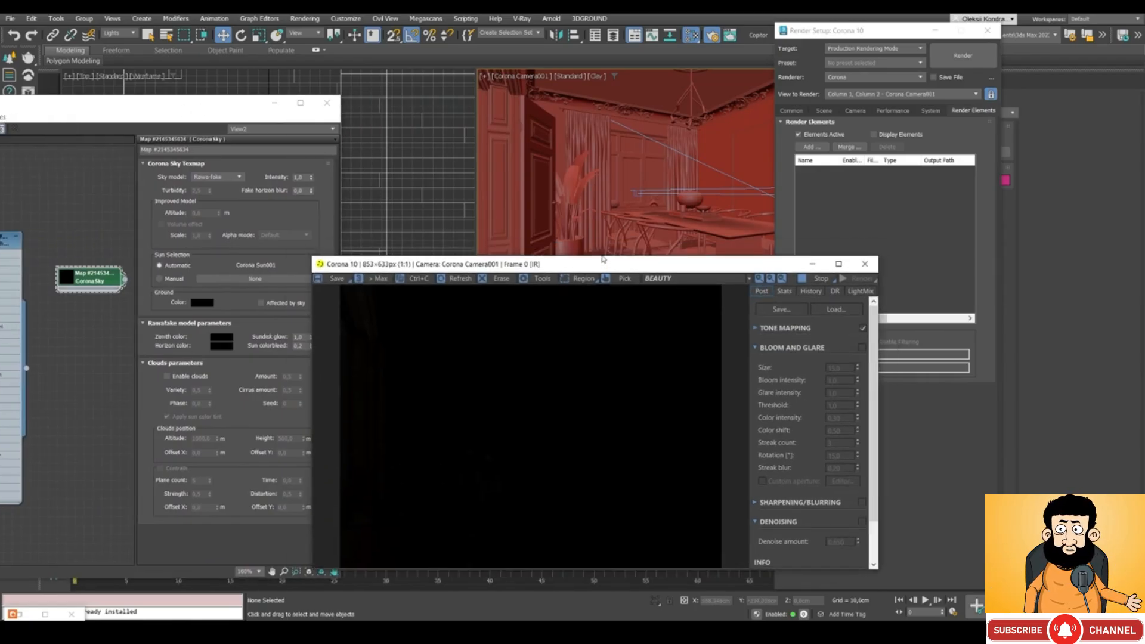
left_click_drag(606, 263, 594, 229)
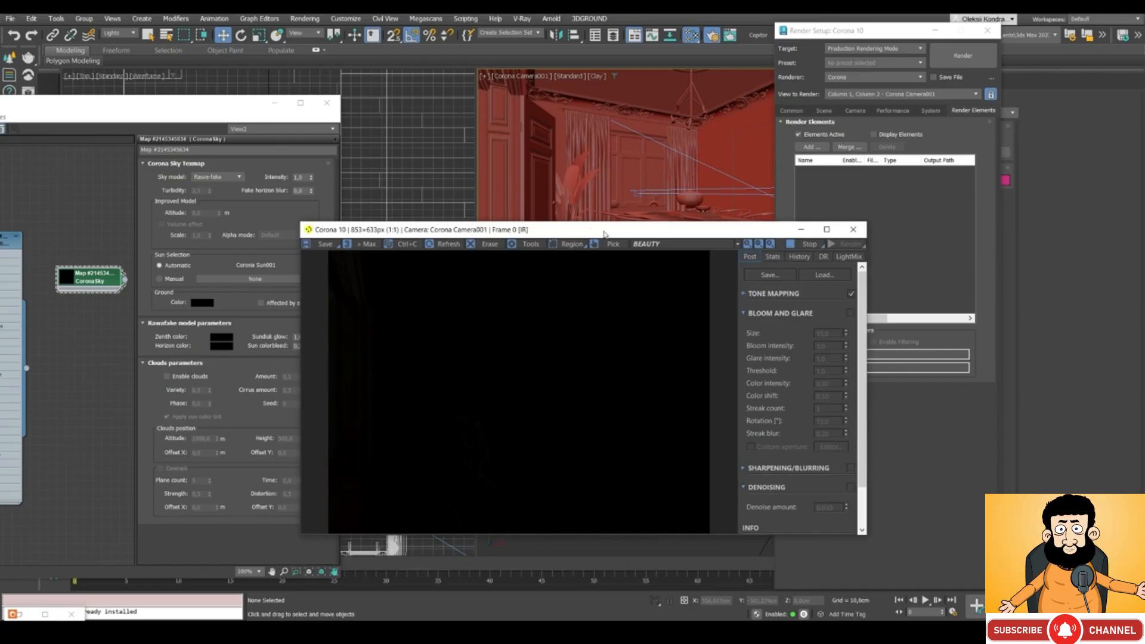
Step: Reopen Render Setup beside the frame buffer and enable Preserve glass materials for the material override in the scene settings
left_click_drag(874, 35, 1, 164)
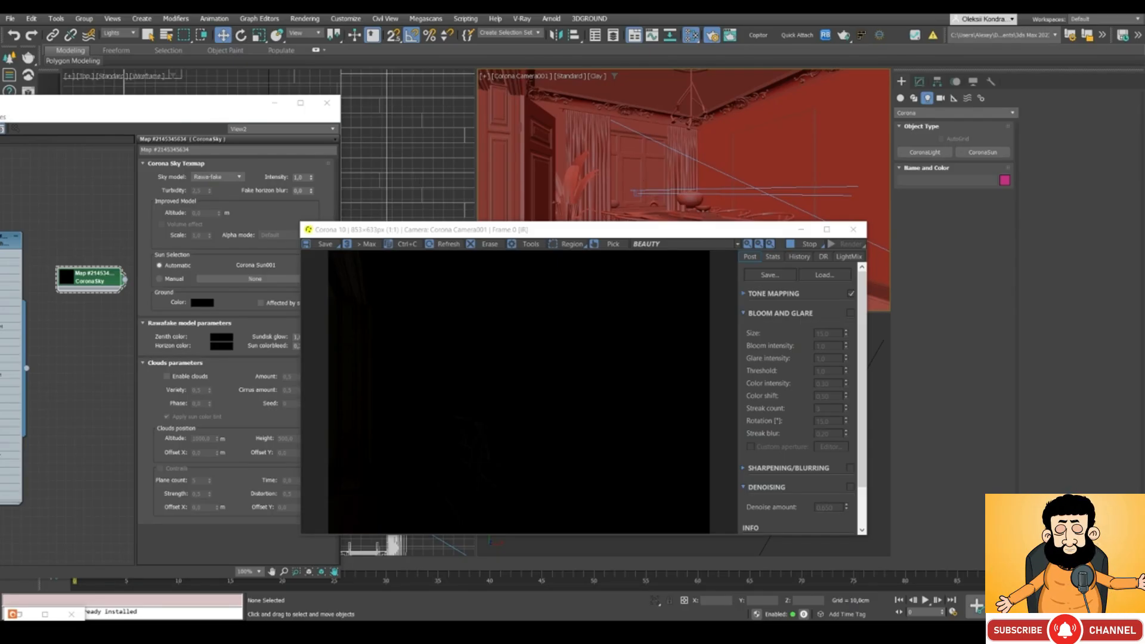
key("F10")
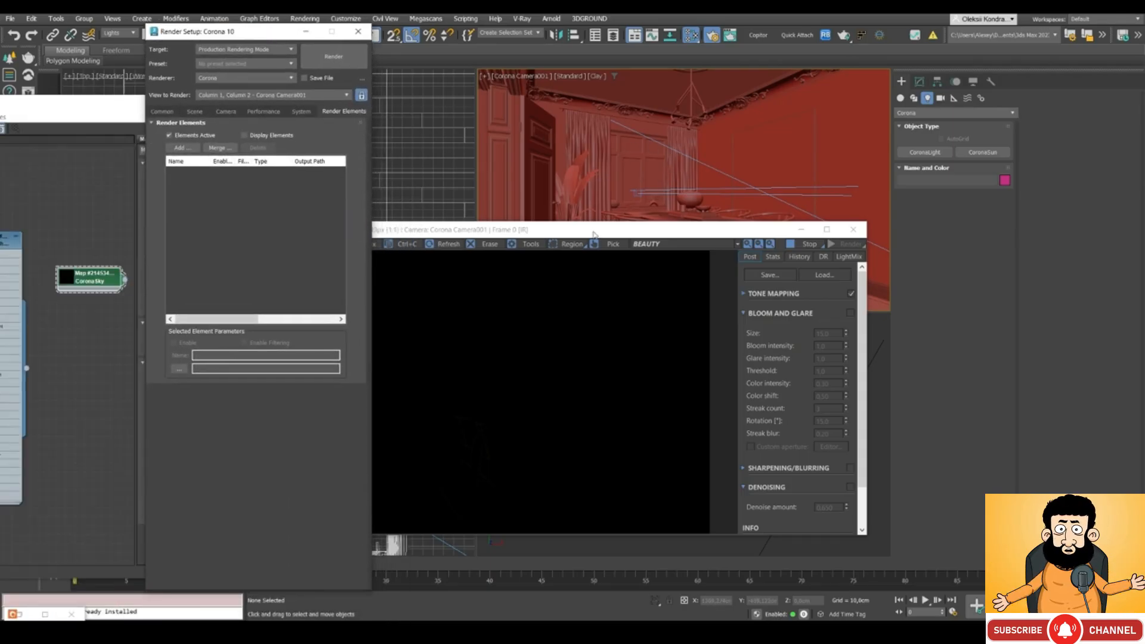
left_click_drag(594, 233, 667, 231)
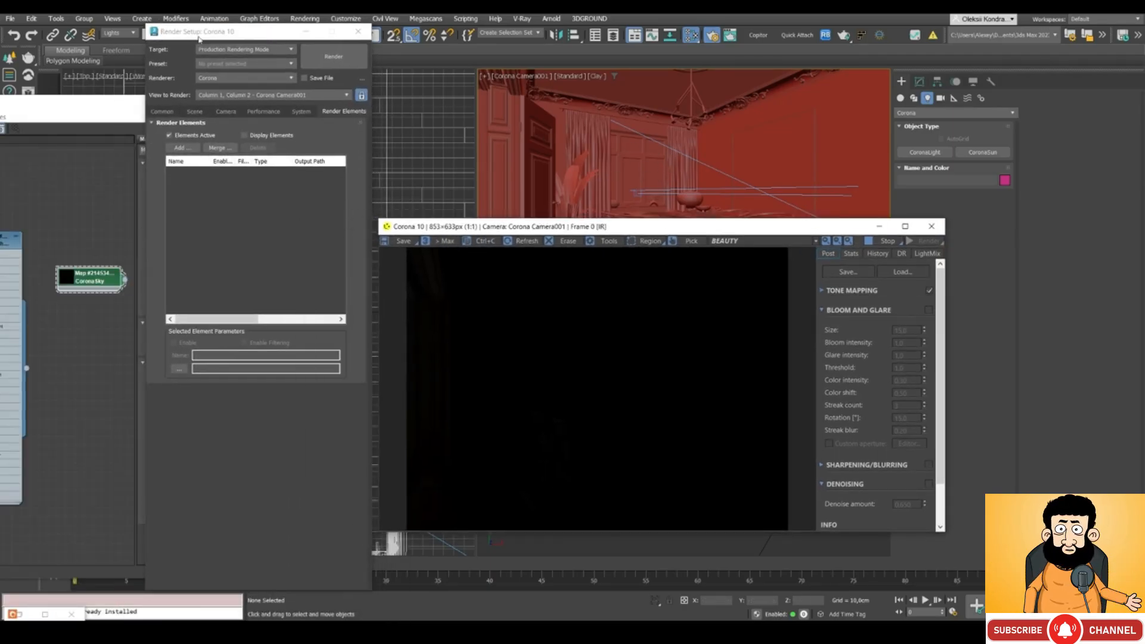
left_click_drag(200, 36, 212, 39)
left_click(209, 115)
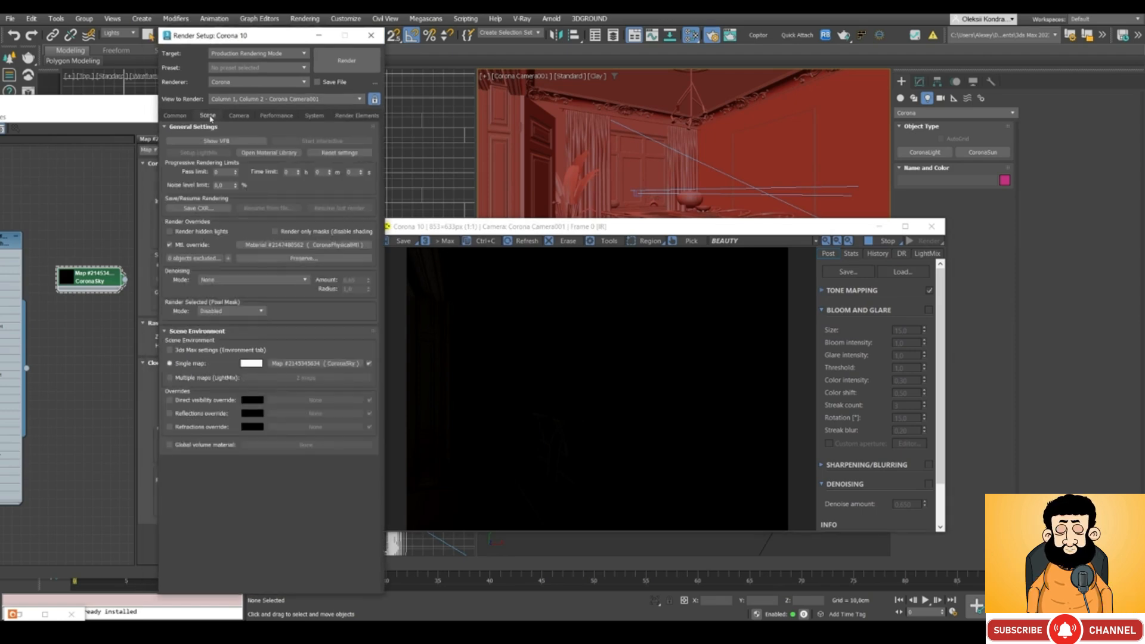
left_click(281, 260)
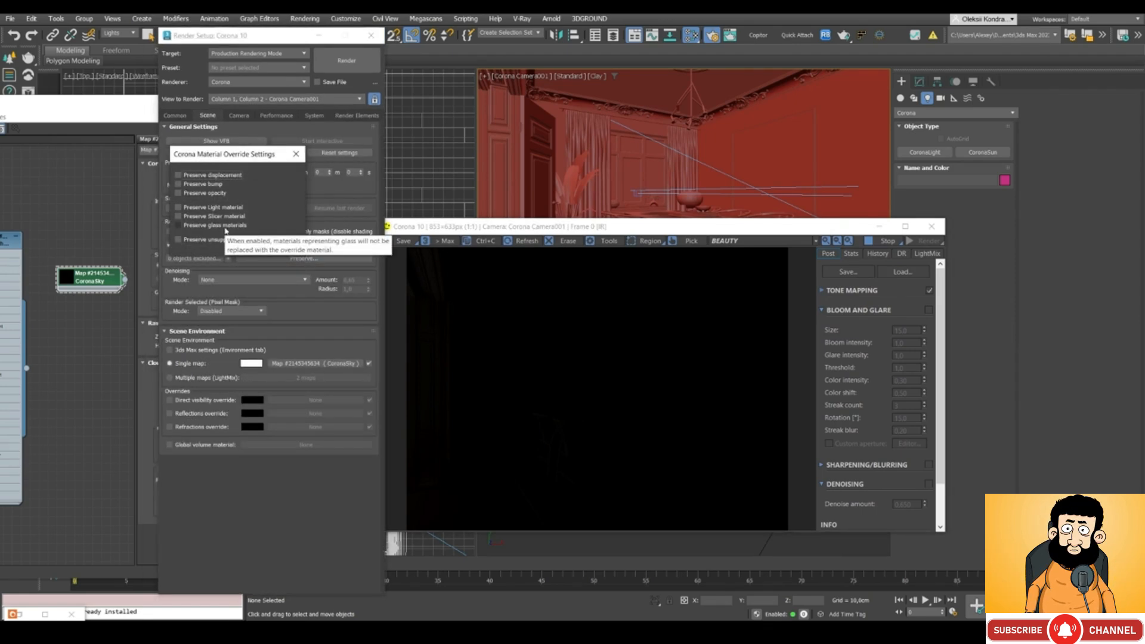
left_click(224, 228)
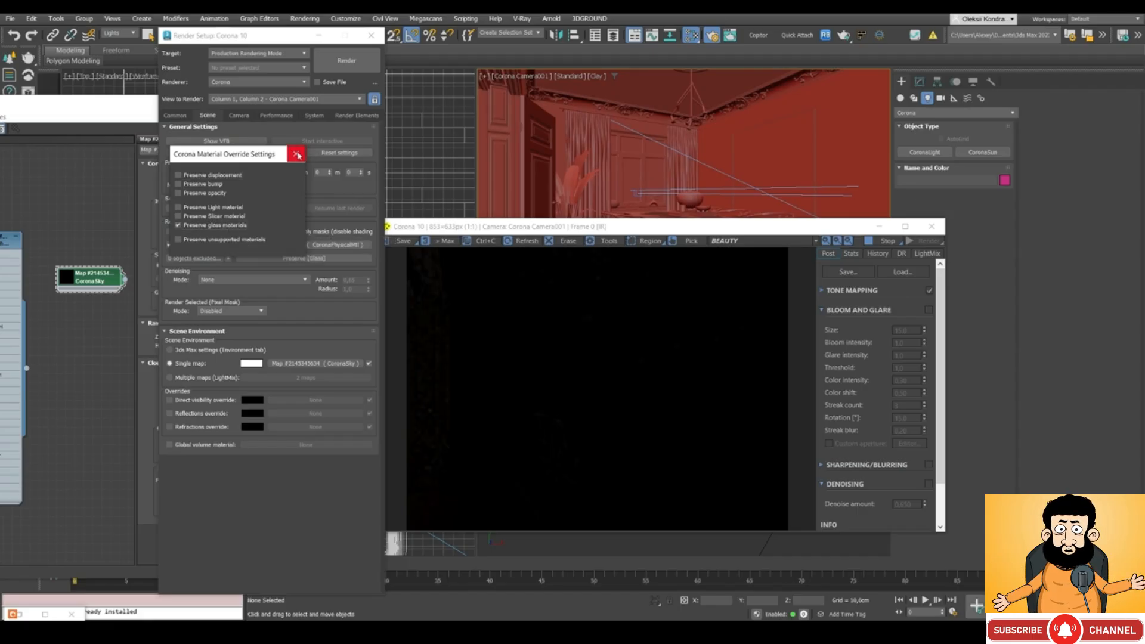
left_click(296, 154)
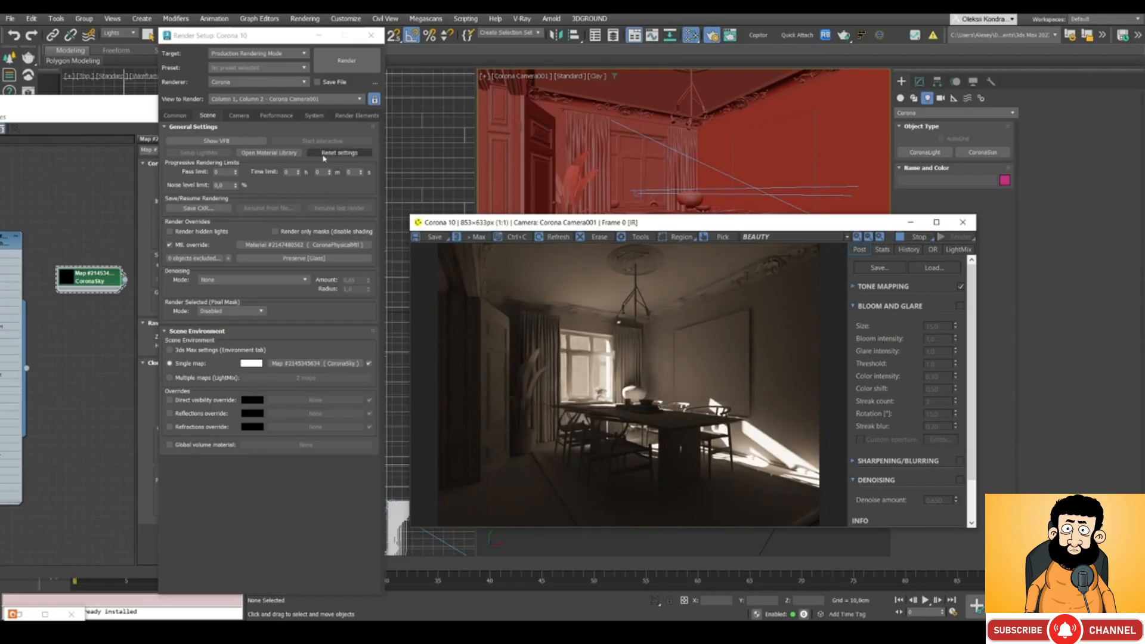
Step: Turn off Fast preview denoise during render in the performance settings, and move the windows clear of the plan view
left_click(279, 116)
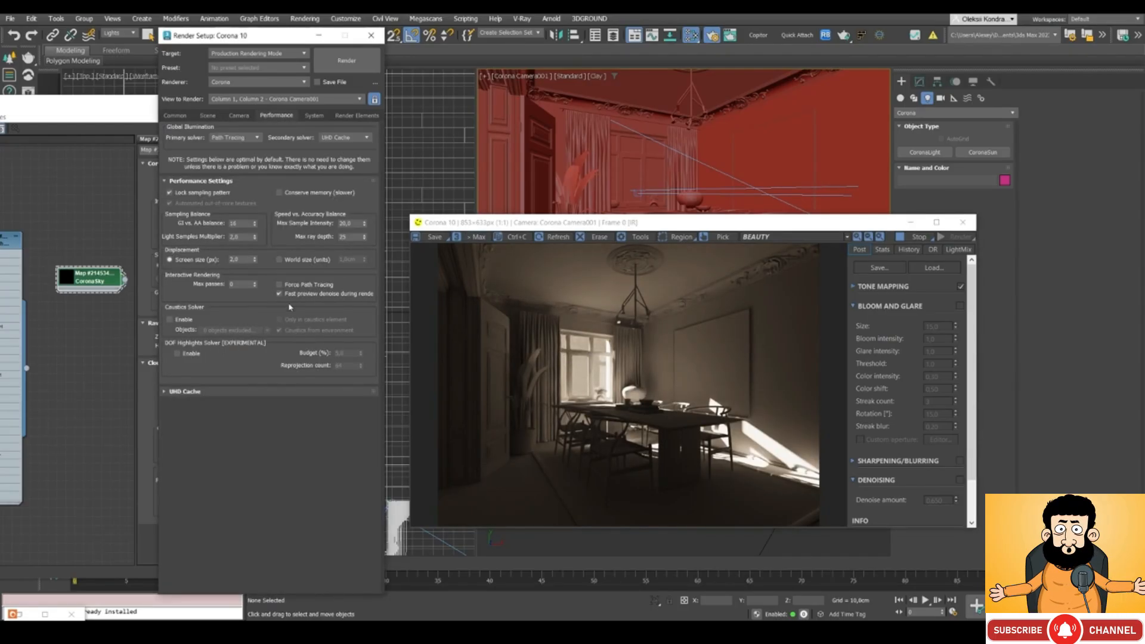
left_click(280, 294)
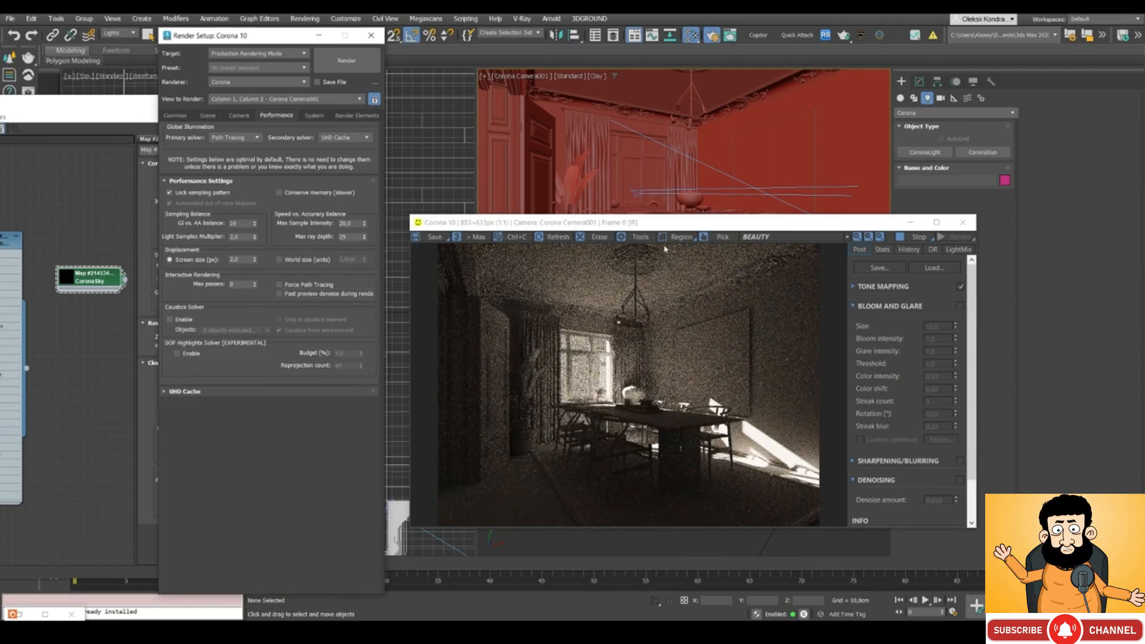
left_click_drag(603, 224, 639, 220)
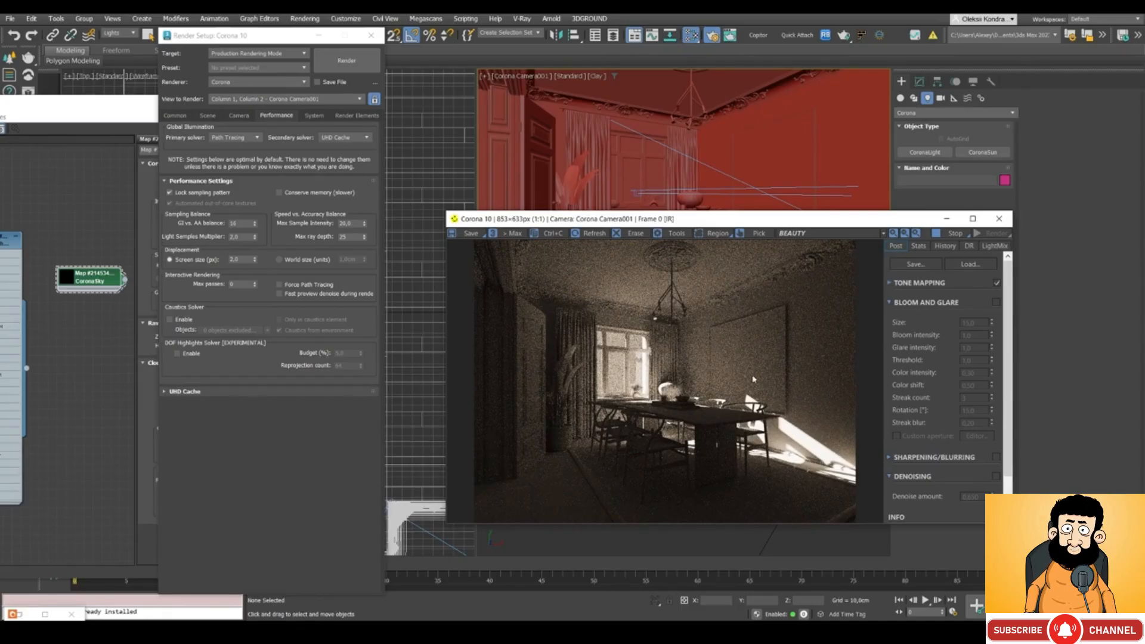
left_click_drag(585, 222, 585, 230)
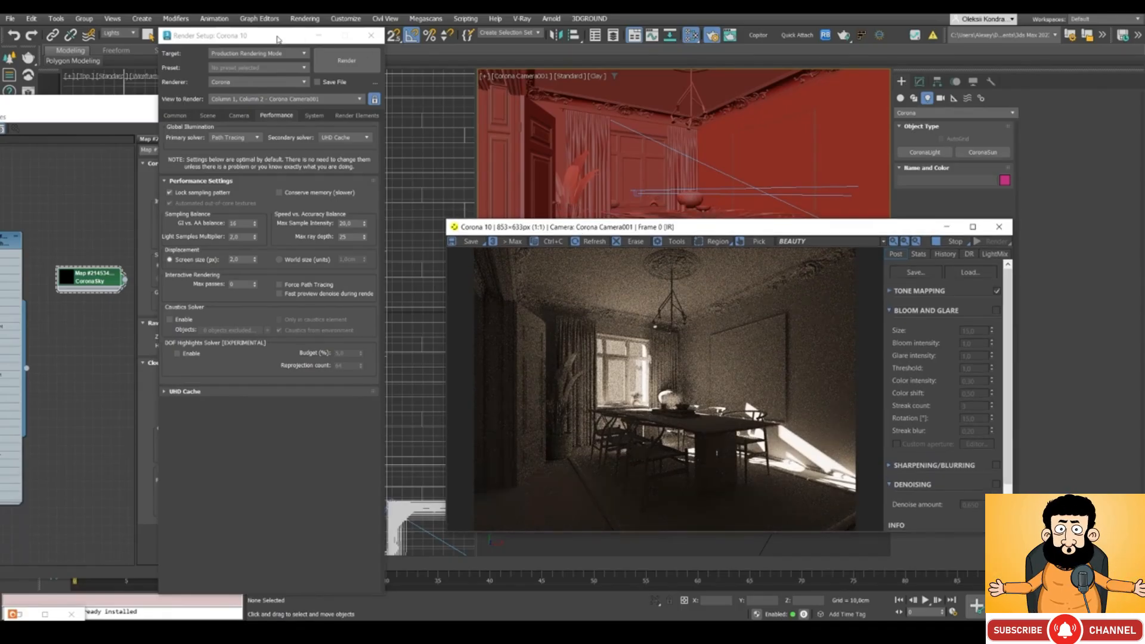
left_click_drag(278, 37, 141, 56)
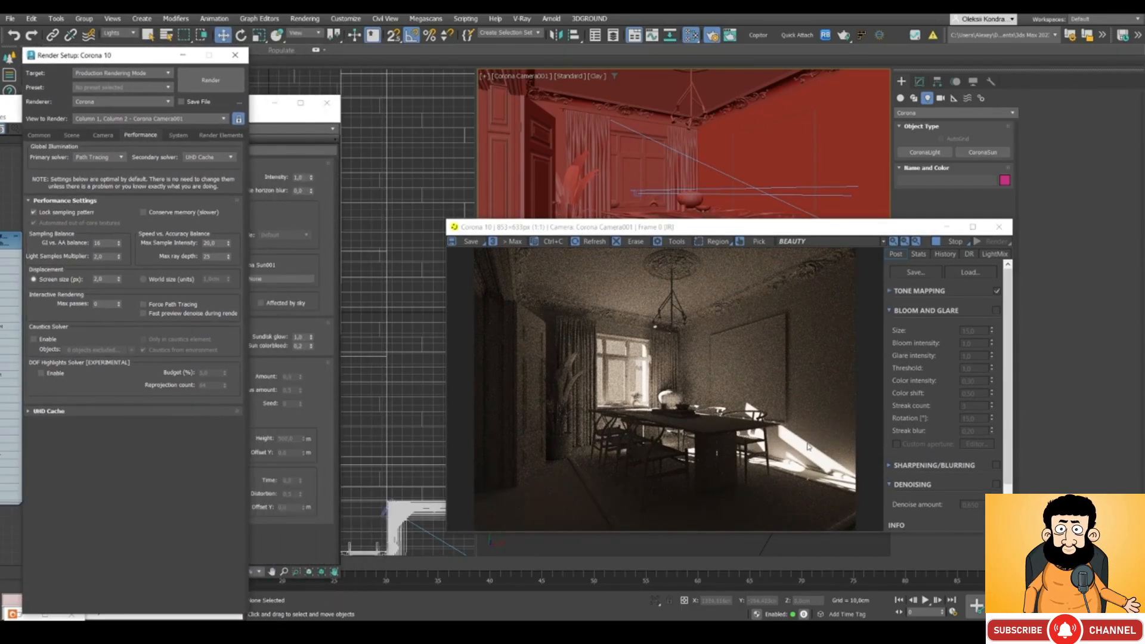
Step: Select the Corona Sun in the Top view and reposition it to about X 1611 cm, Y -11 cm
scroll(425, 160, "down", 10)
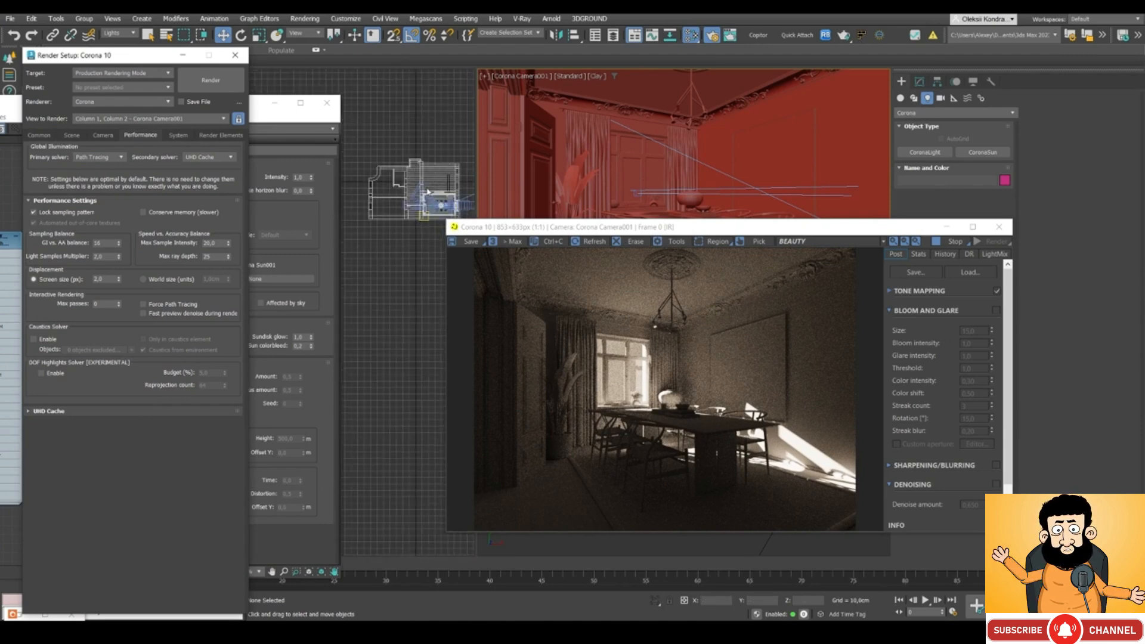
middle_click_drag(384, 210, 378, 176)
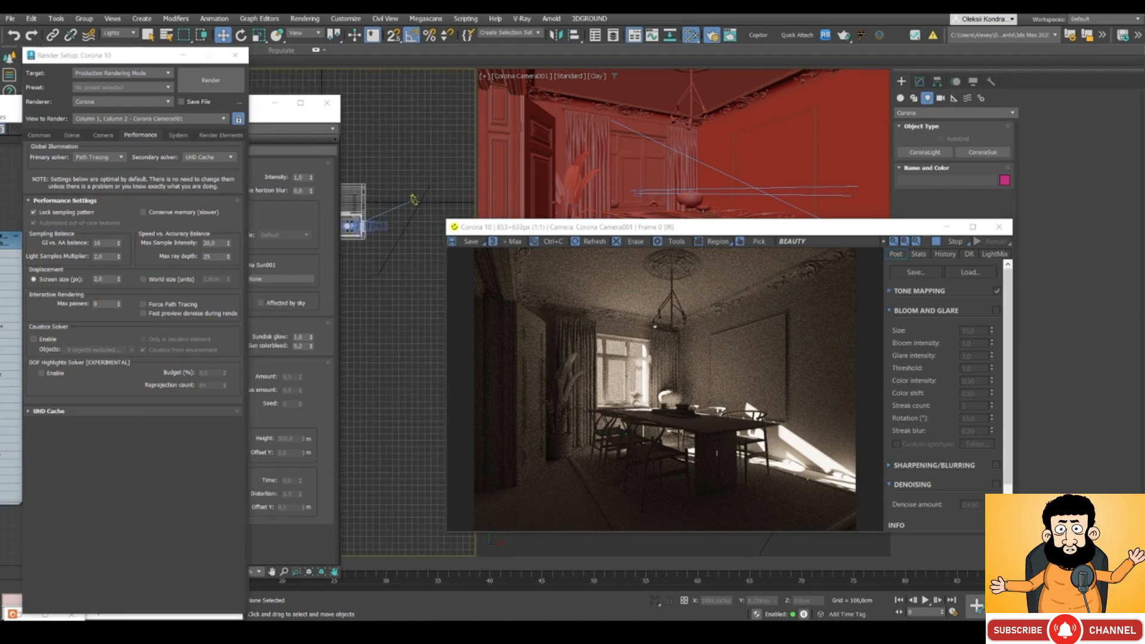
left_click(413, 201)
left_click_drag(601, 231, 705, 182)
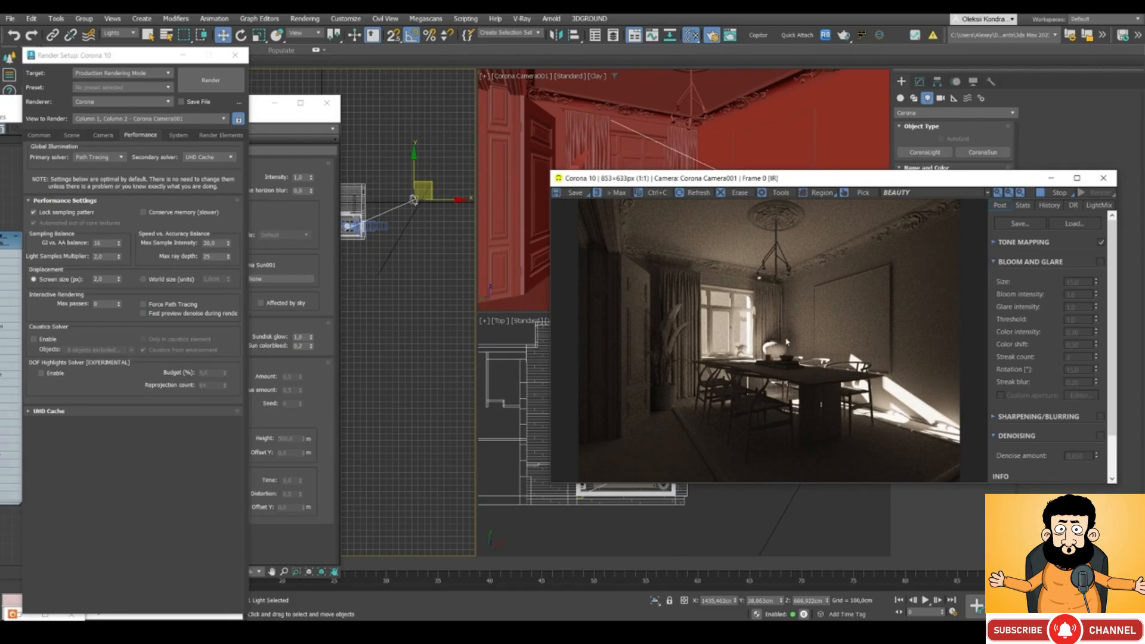
middle_click_drag(432, 184, 454, 237)
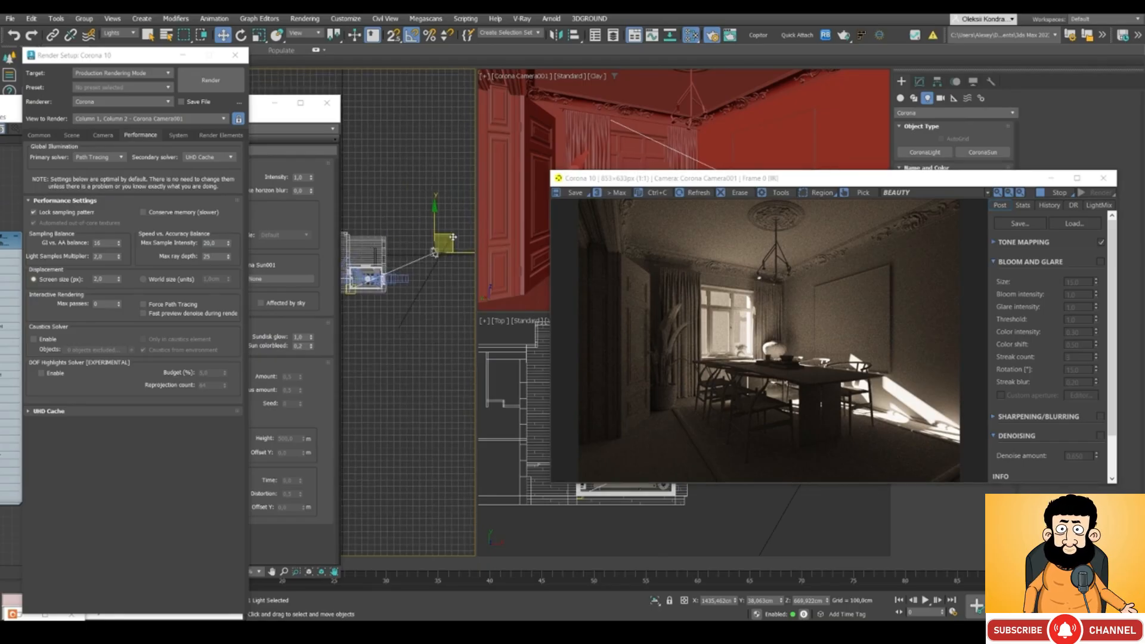
left_click_drag(454, 237, 463, 276)
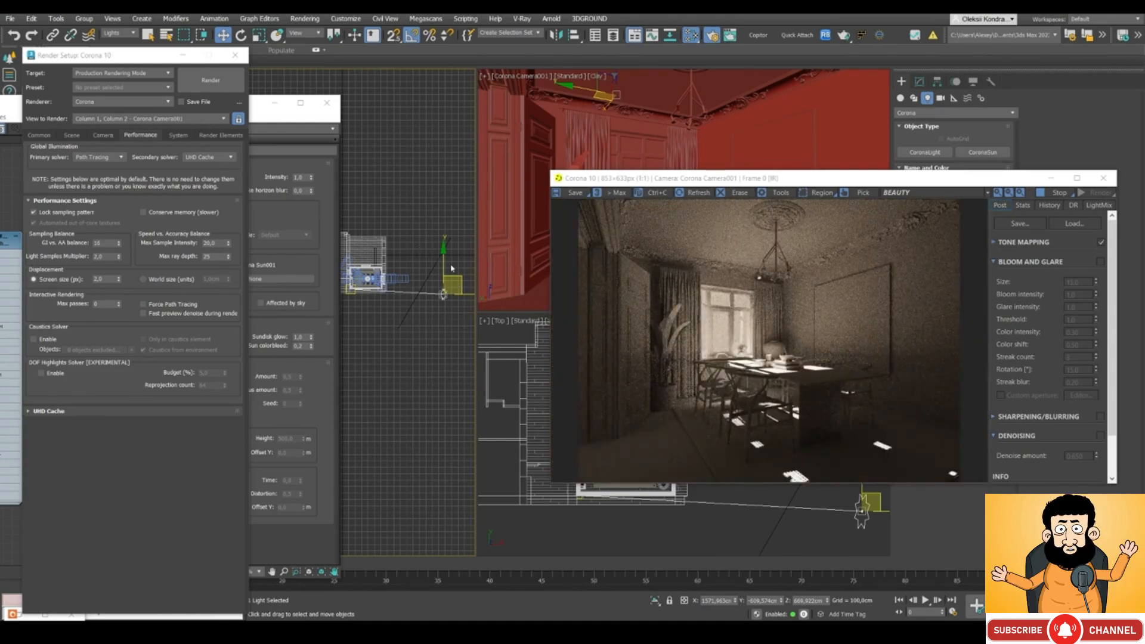
left_click_drag(461, 277, 464, 238)
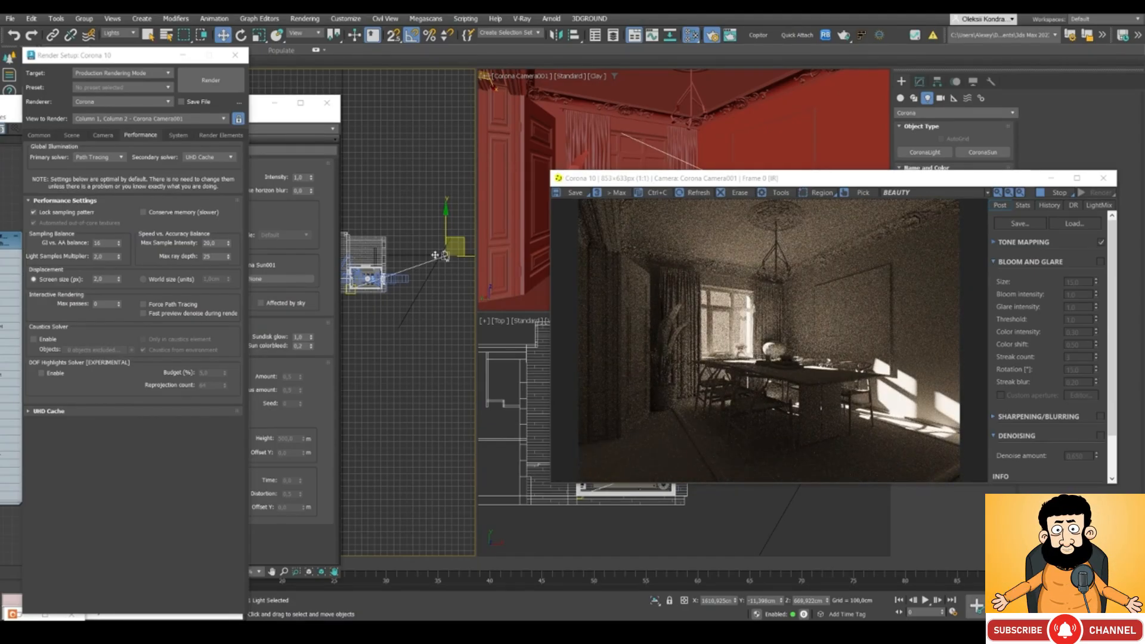
Step: In the Front view, lower the Corona Sun to a height of about 485 cm
middle_click_drag(415, 282, 465, 265)
key("l")
key("f")
left_click_drag(435, 231, 438, 240)
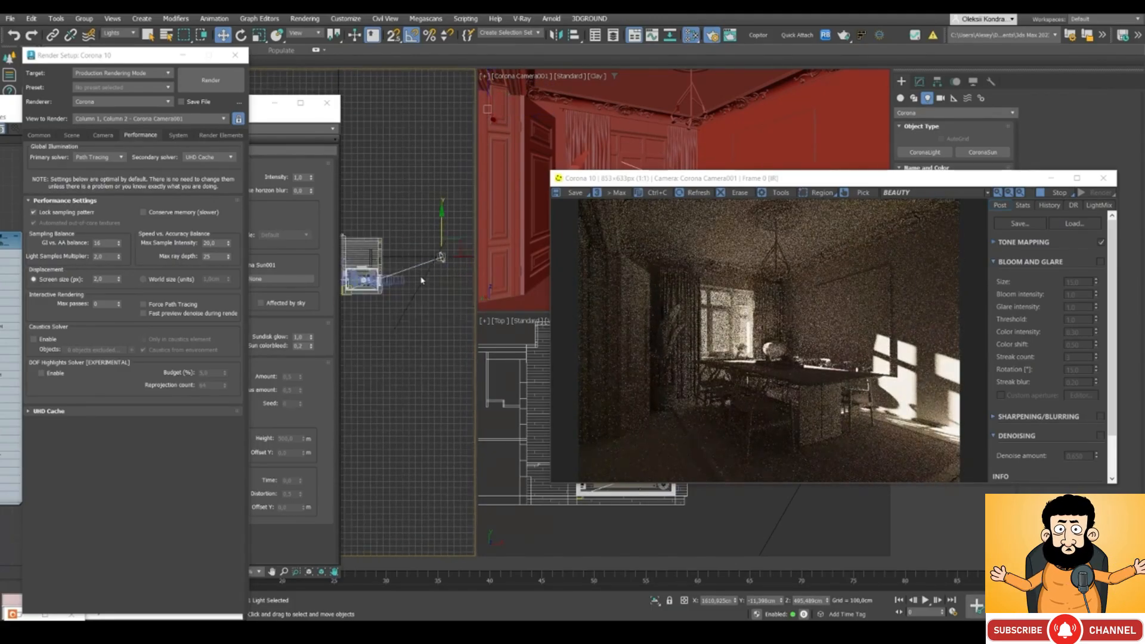
Step: In the Top view, shift the Corona Sun along the Y axis to about 282 cm
left_click_drag(437, 247, 432, 245)
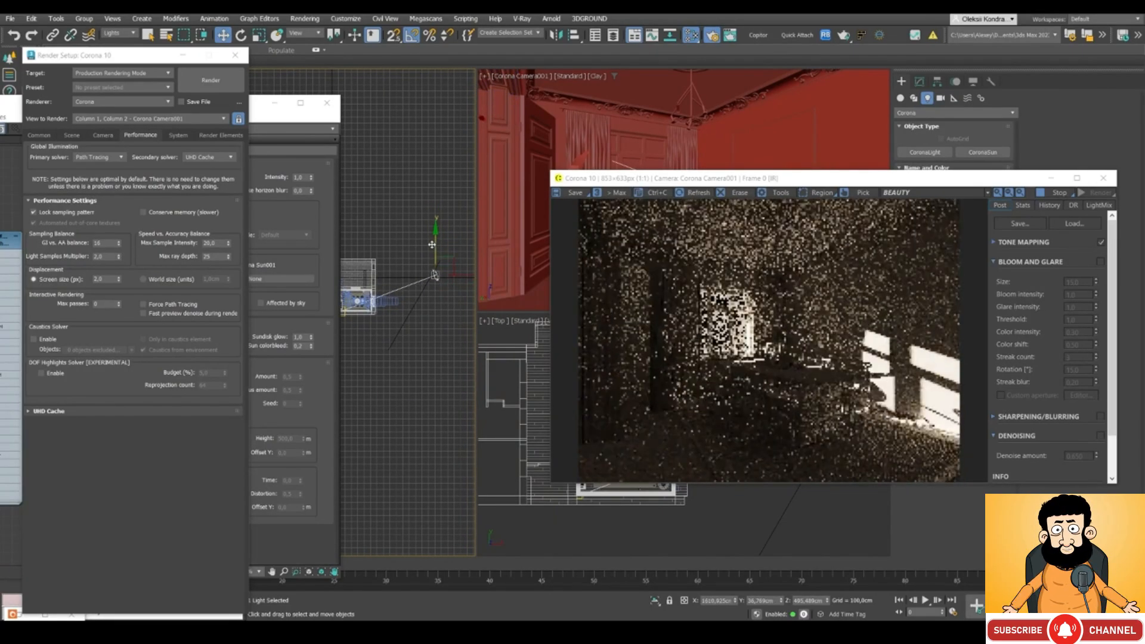
left_click(433, 251)
left_click(435, 274)
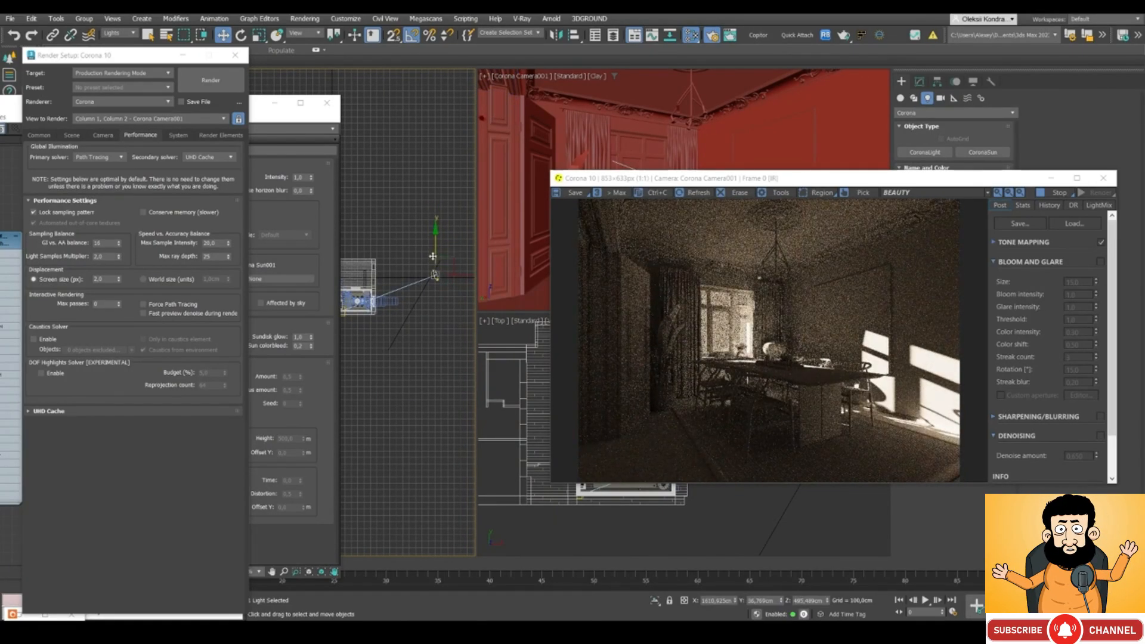
left_click_drag(434, 250, 434, 264)
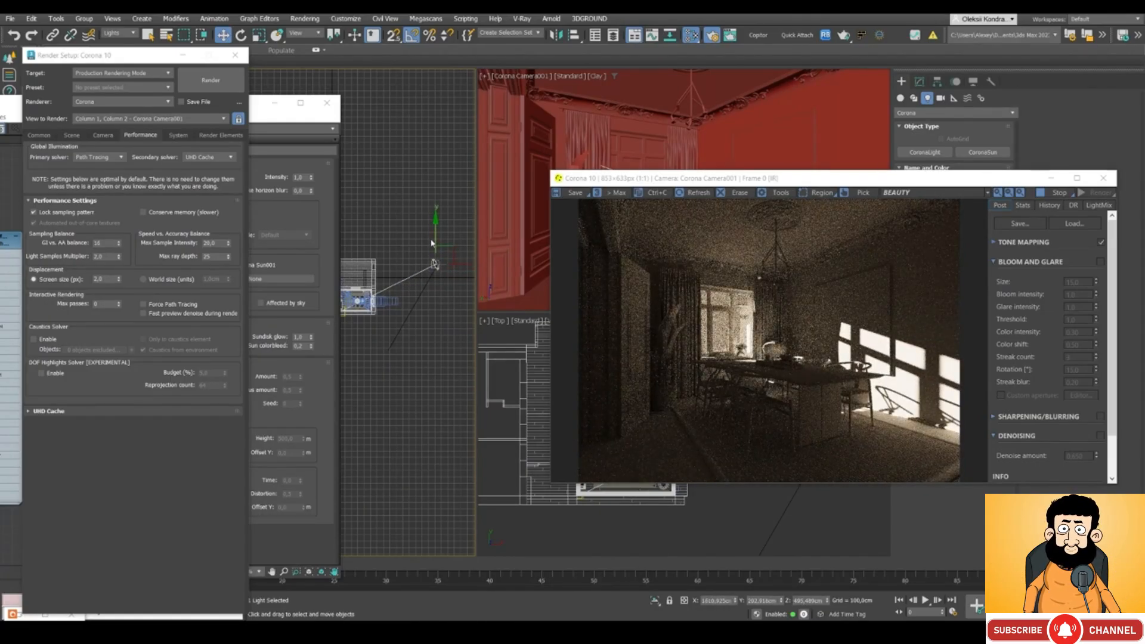
left_click_drag(434, 243, 435, 231)
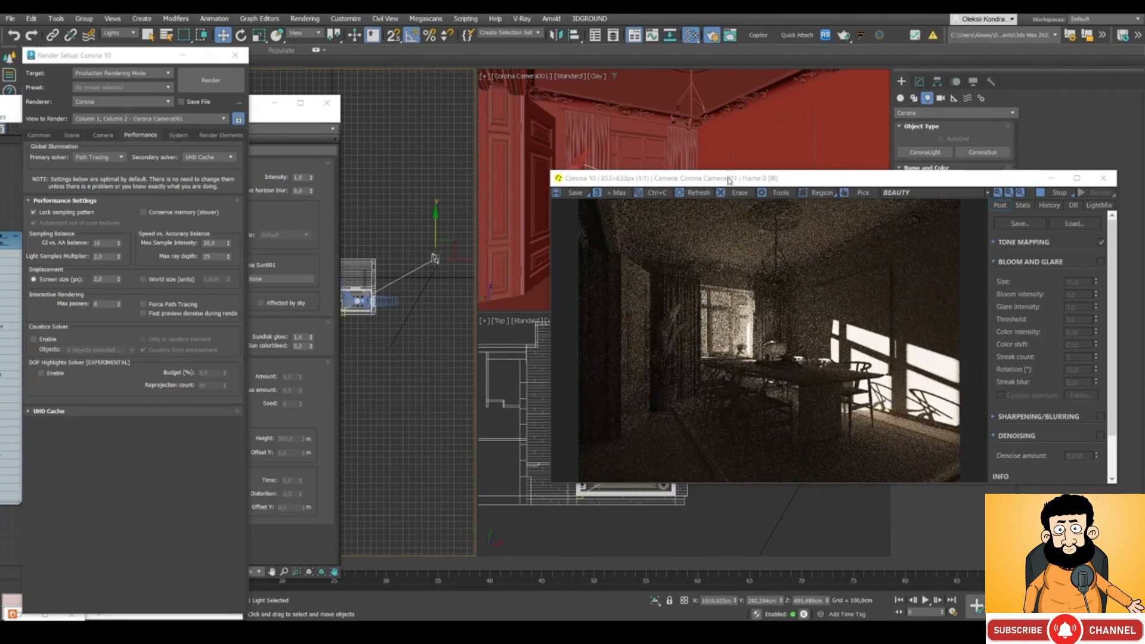
Step: Open the Corona Sun's parameters with the render window moved out of the way, and set its intensity to 0.1
left_click_drag(729, 180, 515, 224)
left_click(919, 82)
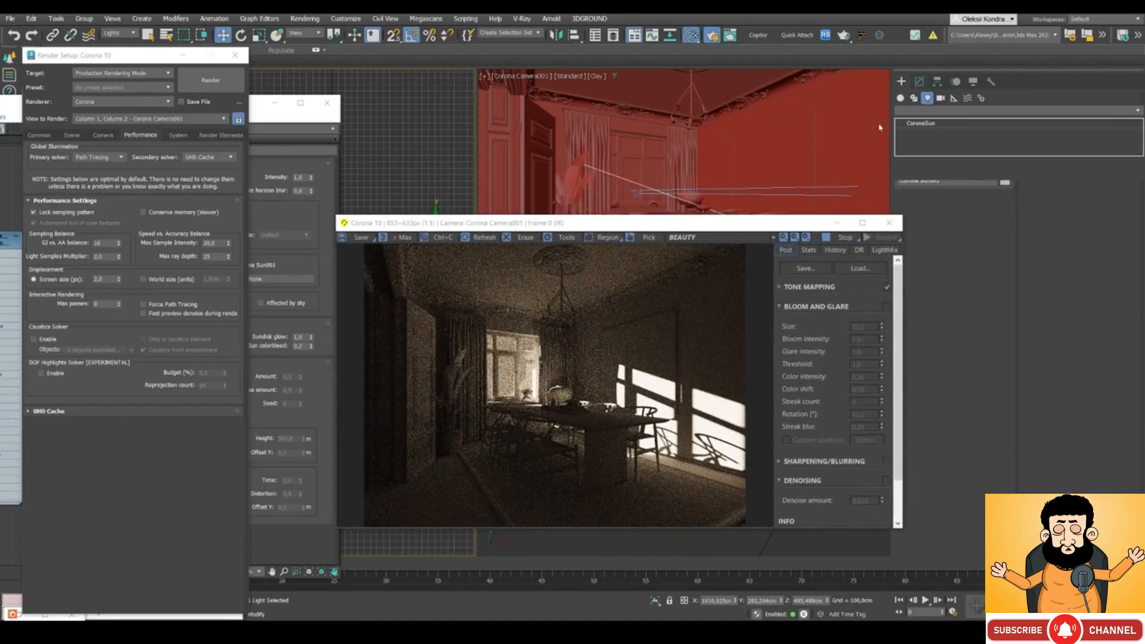
left_click_drag(674, 224, 648, 187)
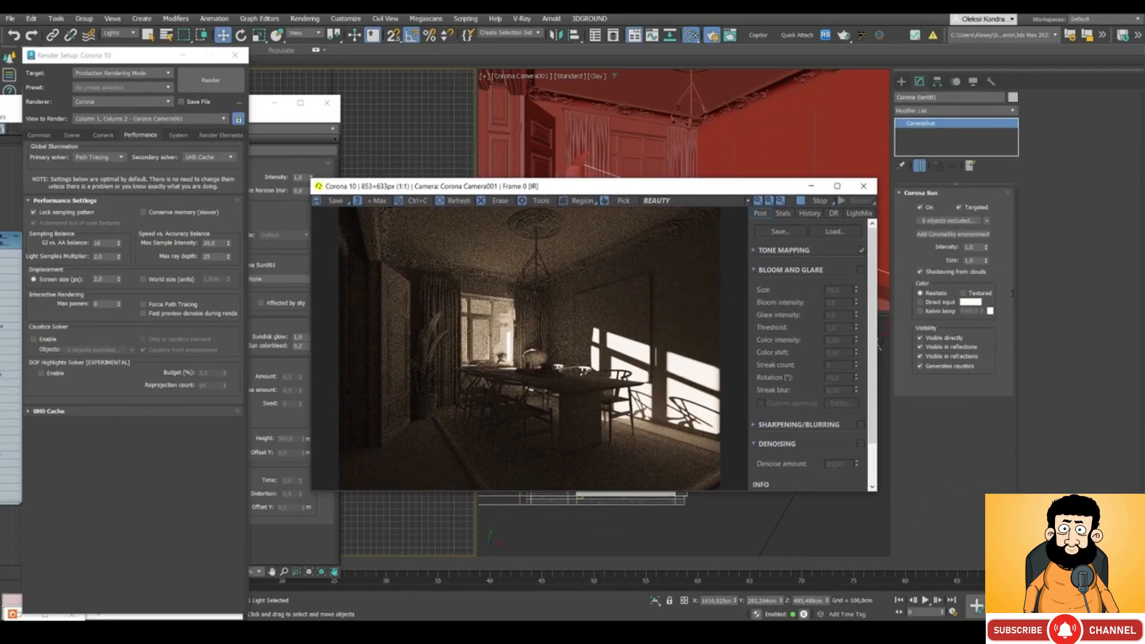
double_click(971, 247)
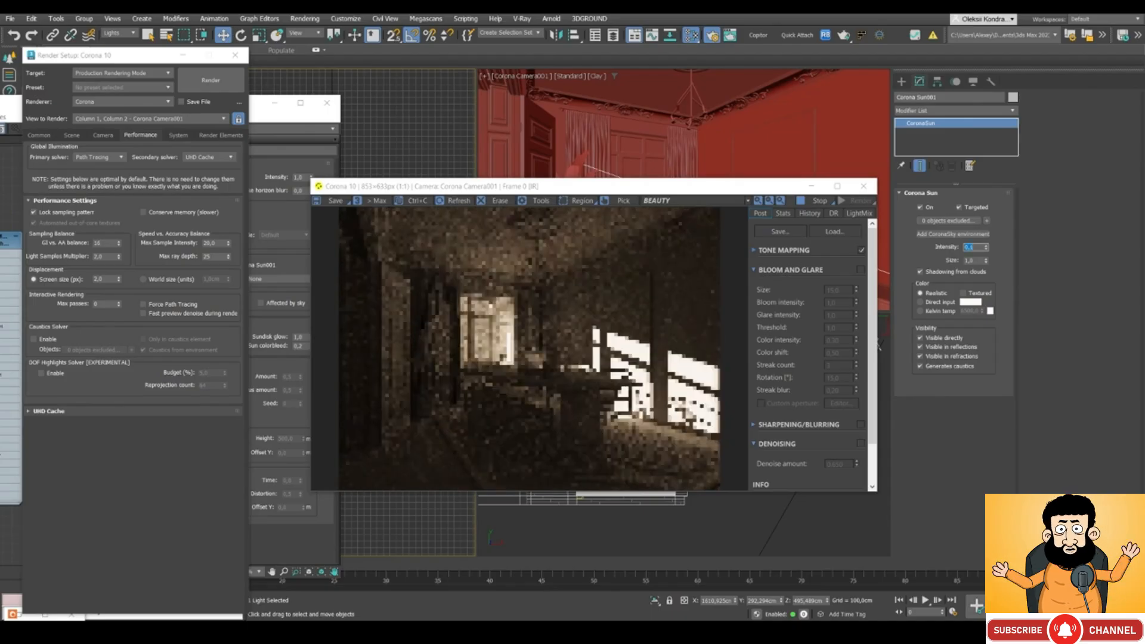
key("Return")
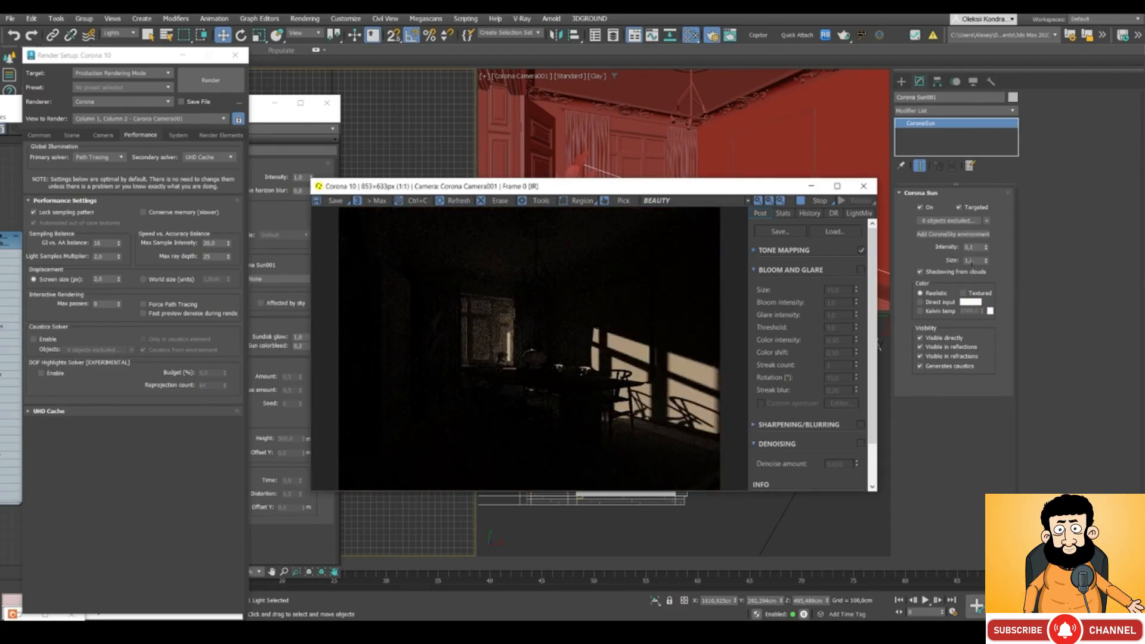
Step: Set the Corona Sun's size to 8 and check the softened shadows in the interactive render
double_click(971, 260)
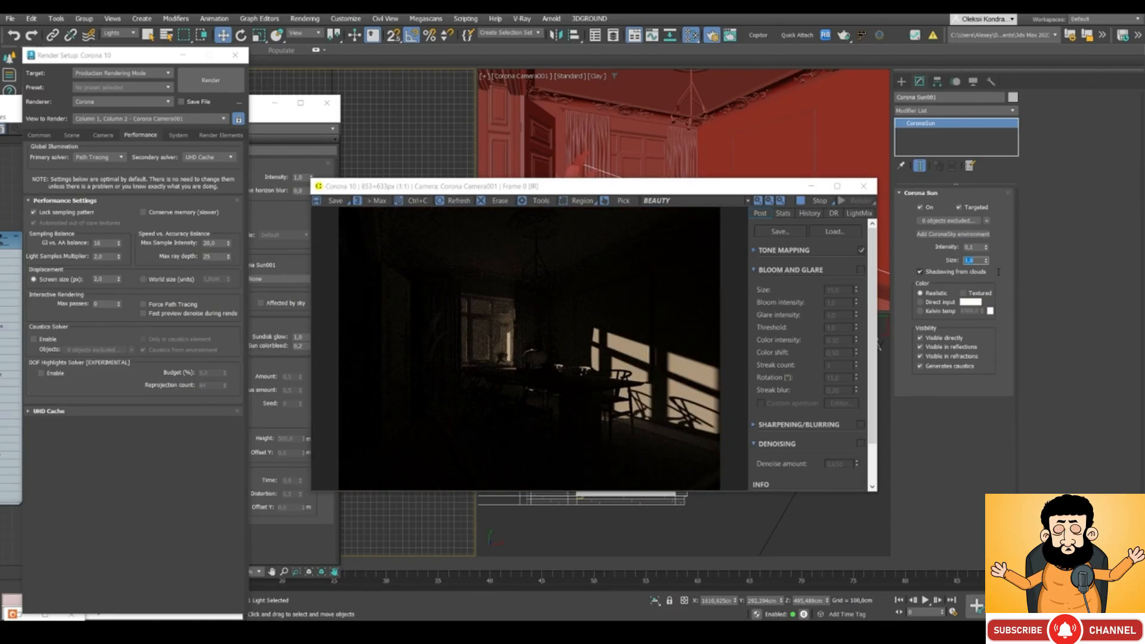
type("5")
key("Return")
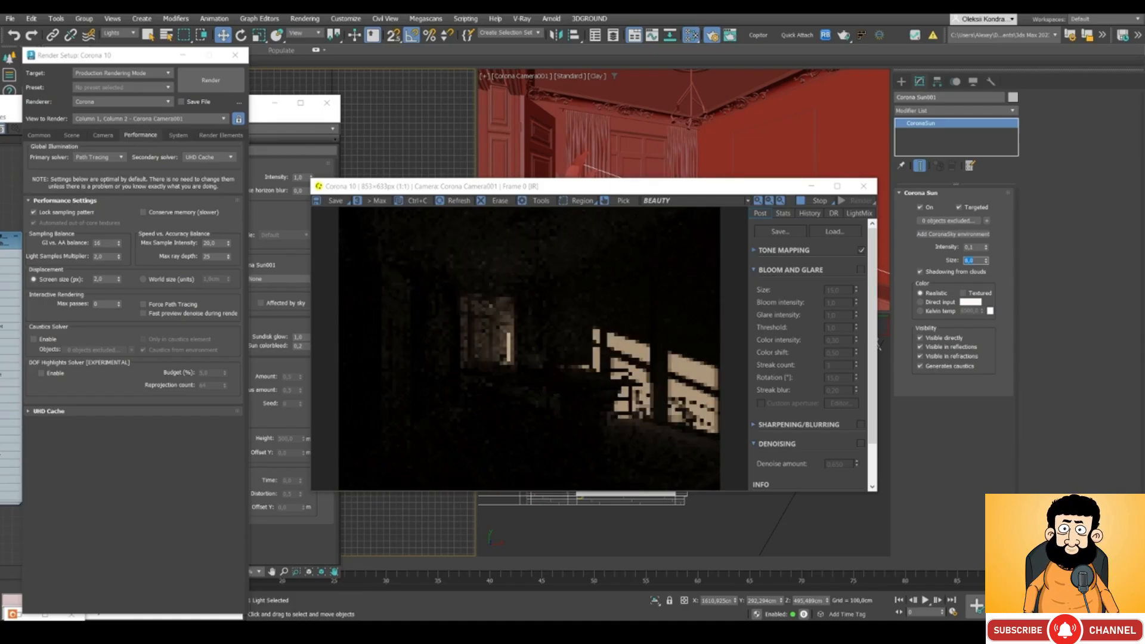
left_click(662, 410)
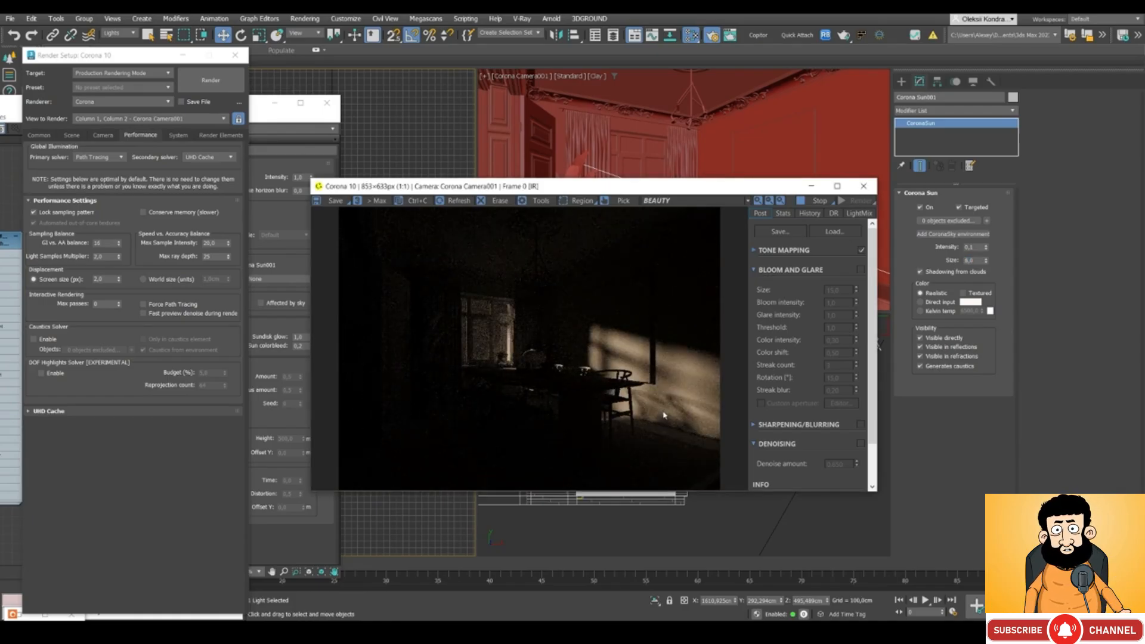
scroll(664, 409, "up", 1)
scroll(640, 418, "down", 1)
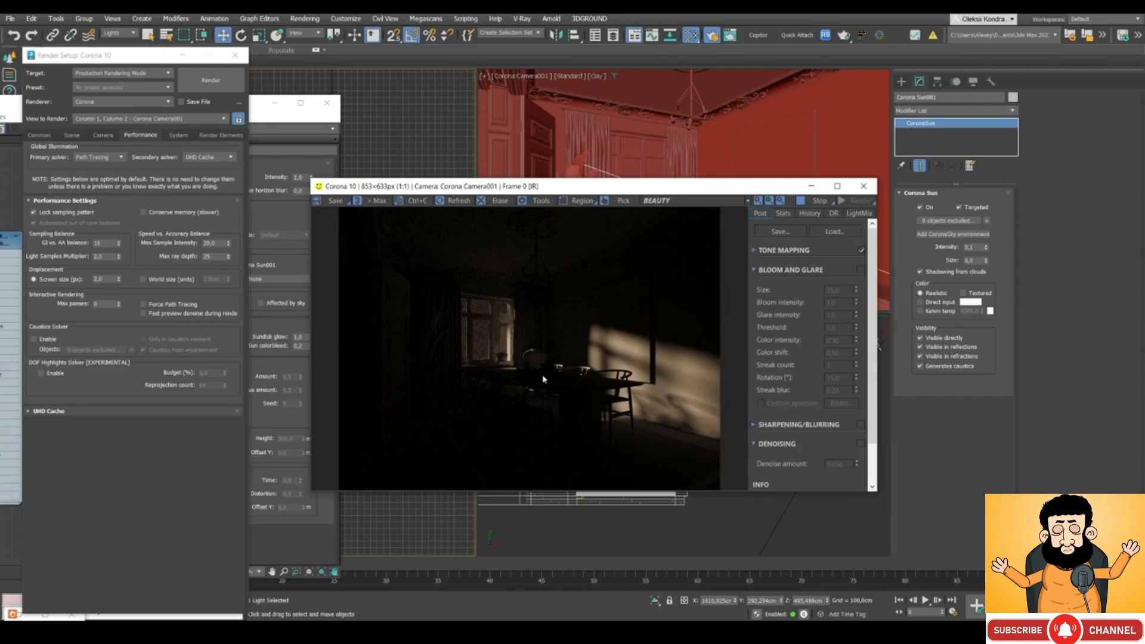
Step: Switch off the Corona Sun and deselect it, repositioning the render window to keep the parameters and viewports accessible
left_click_drag(501, 189, 519, 208)
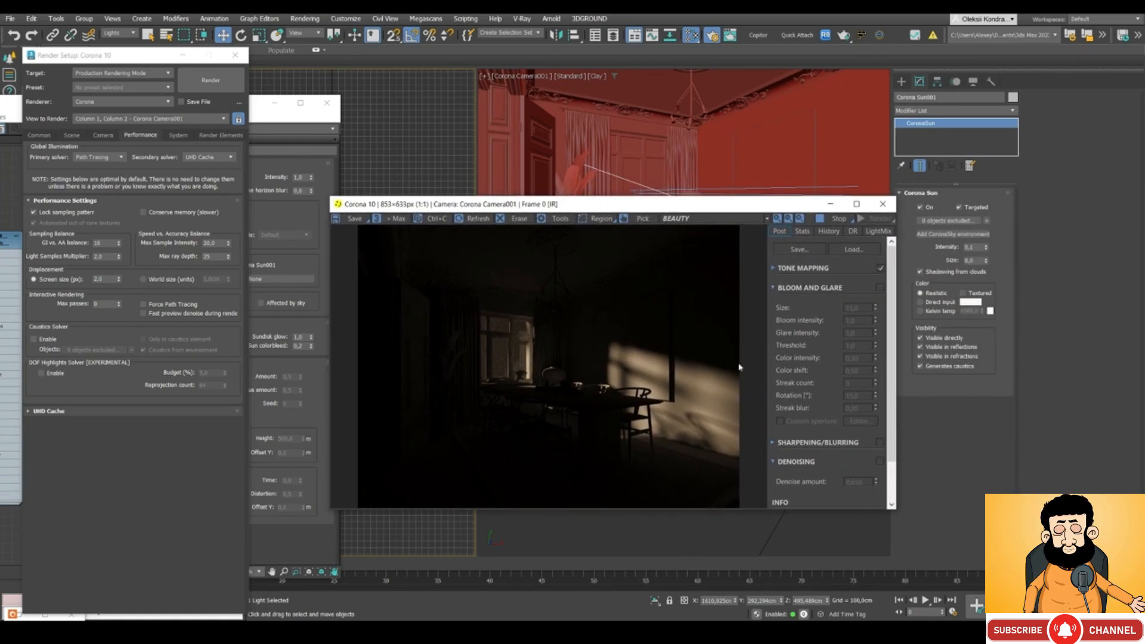
left_click_drag(588, 212, 643, 198)
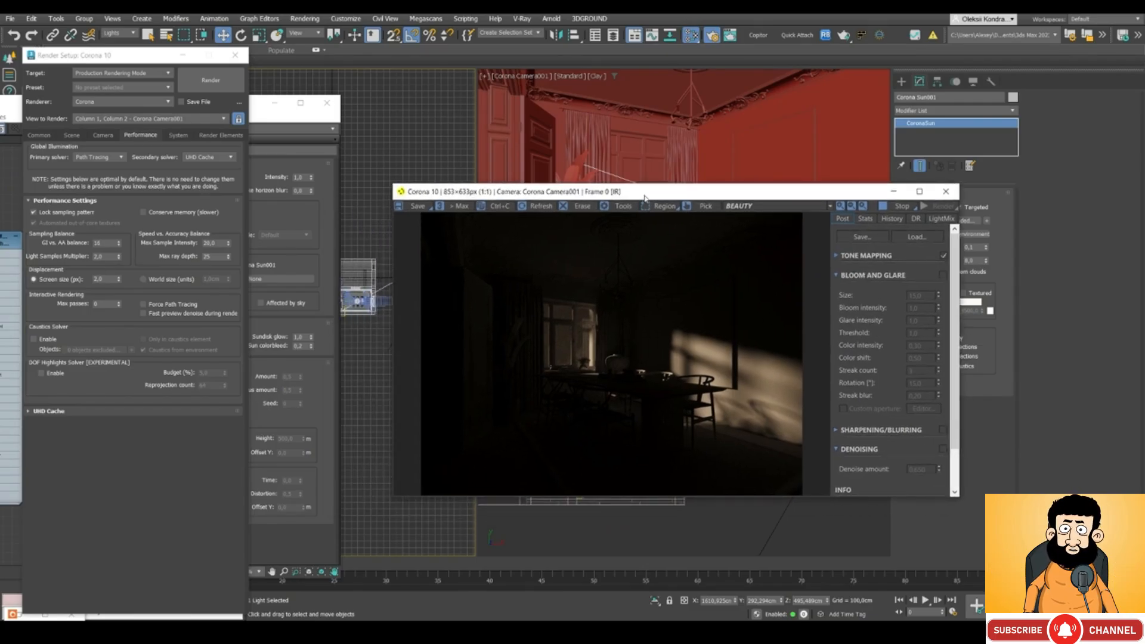
left_click_drag(644, 197, 648, 284)
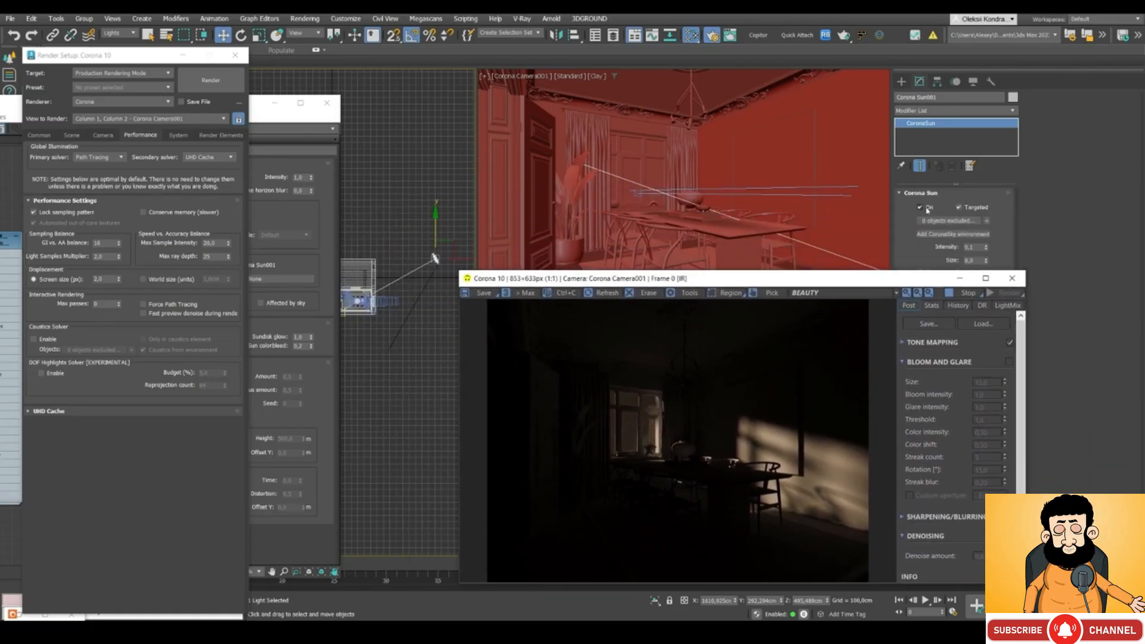
left_click(919, 207)
left_click_drag(719, 282, 771, 224)
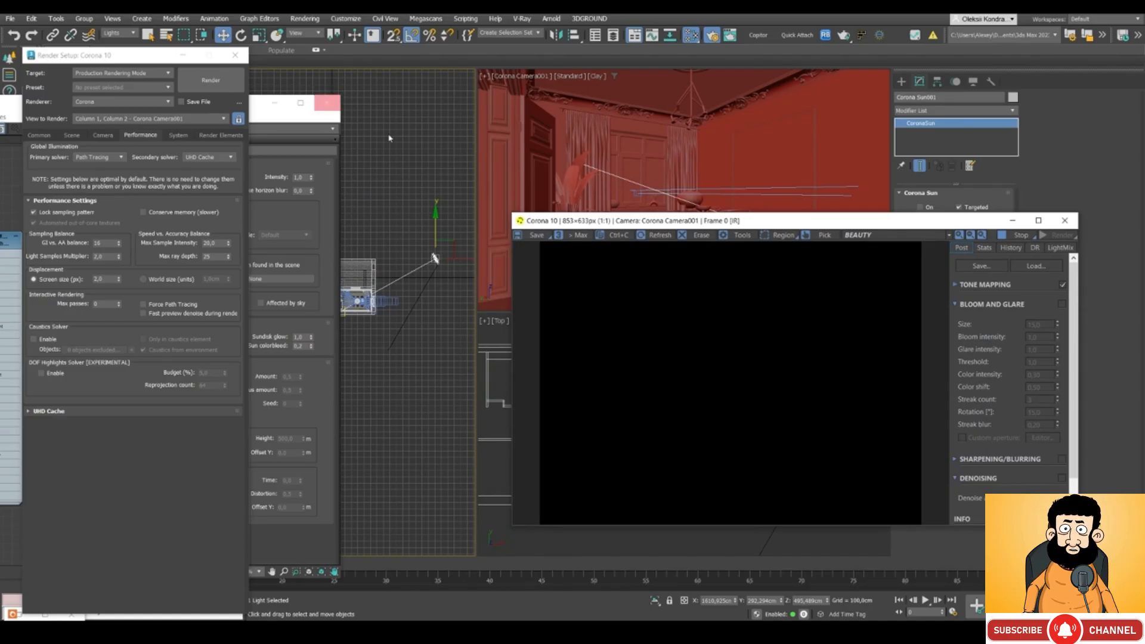
left_click(411, 146)
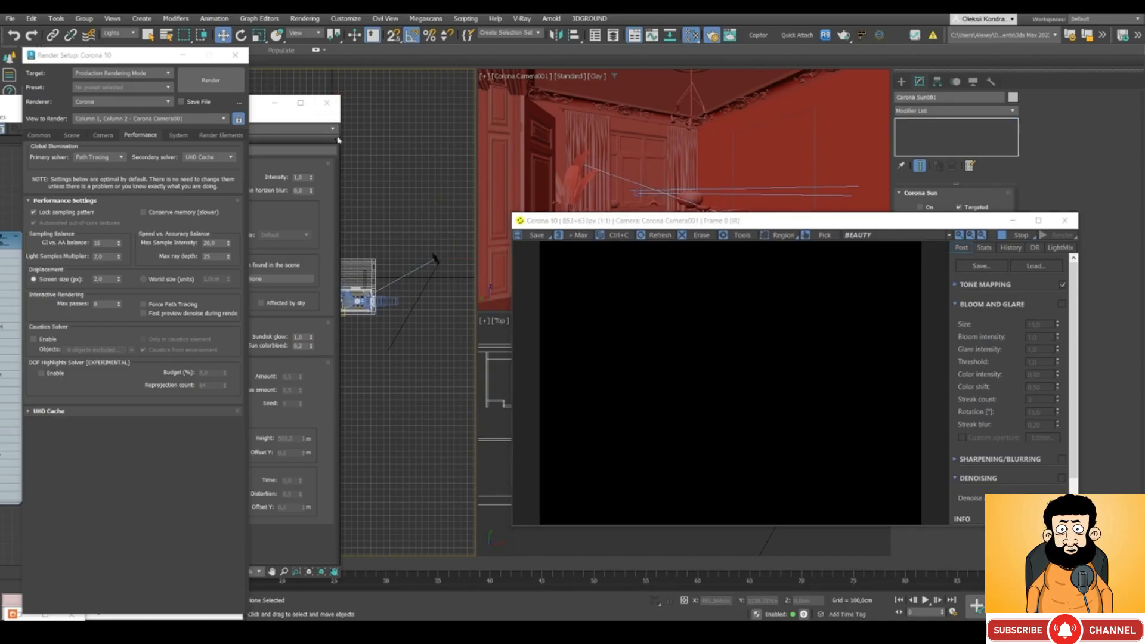
Step: Bring the material editor forward and set the Corona Sky map's zenith color to a pale blue, about 12800 K
left_click(275, 117)
left_click_drag(228, 109, 387, 109)
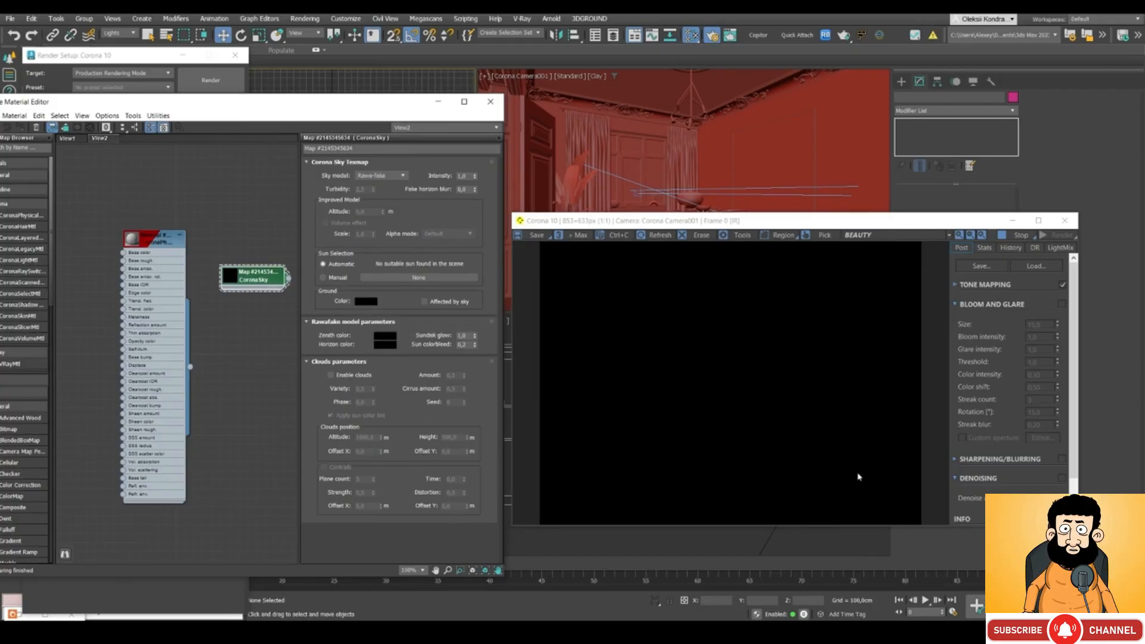
left_click(389, 339)
left_click_drag(597, 181, 579, 189)
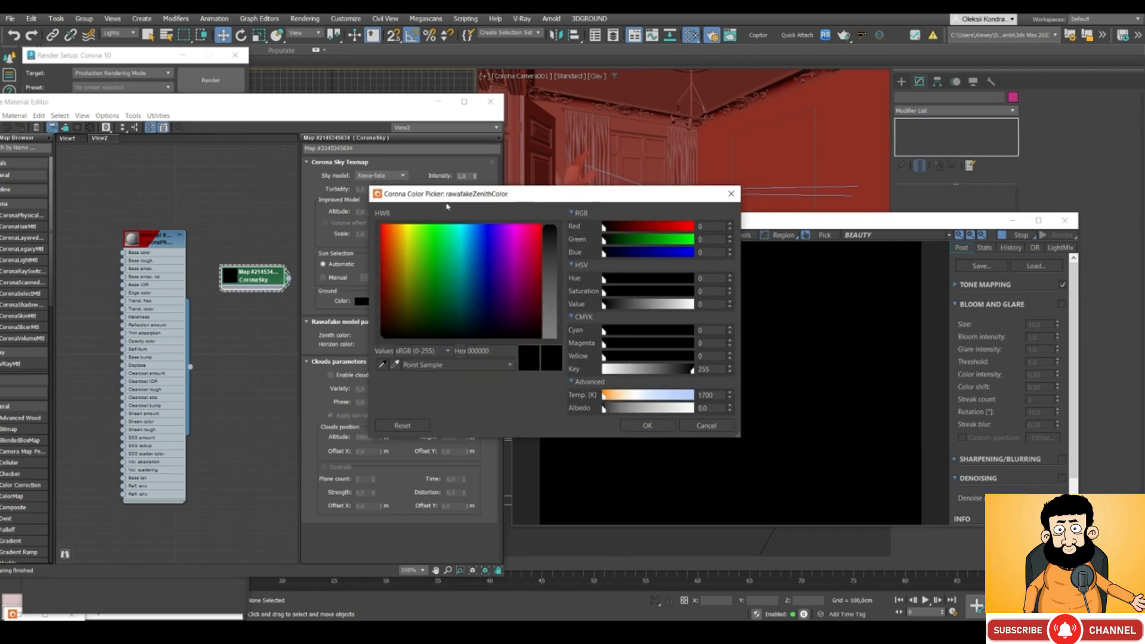
left_click(679, 397)
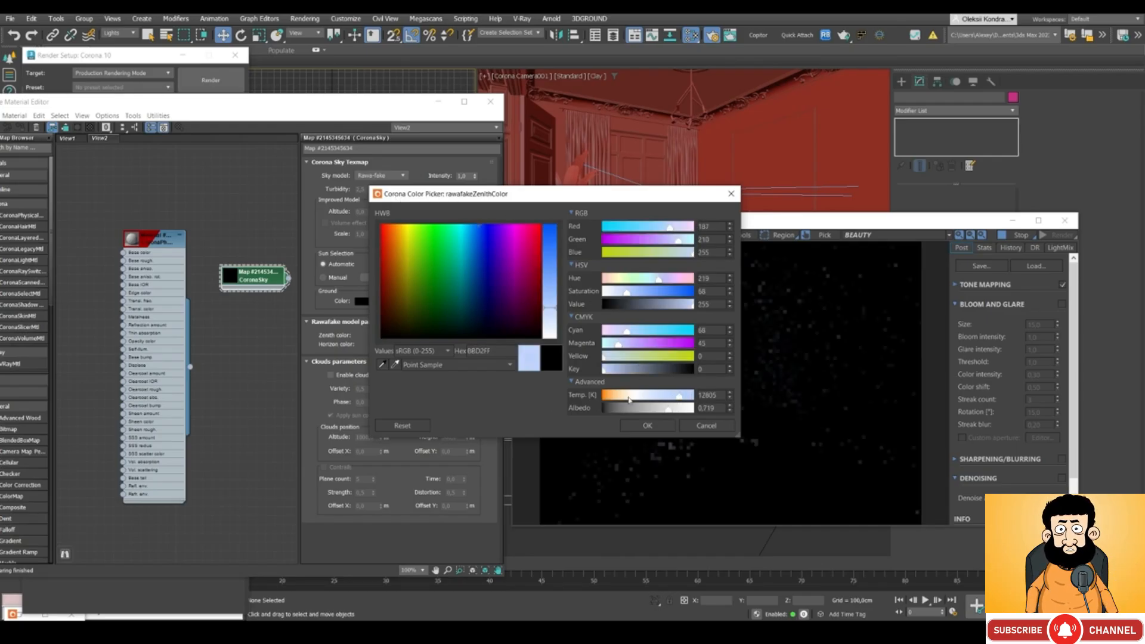
left_click(681, 397)
left_click(655, 426)
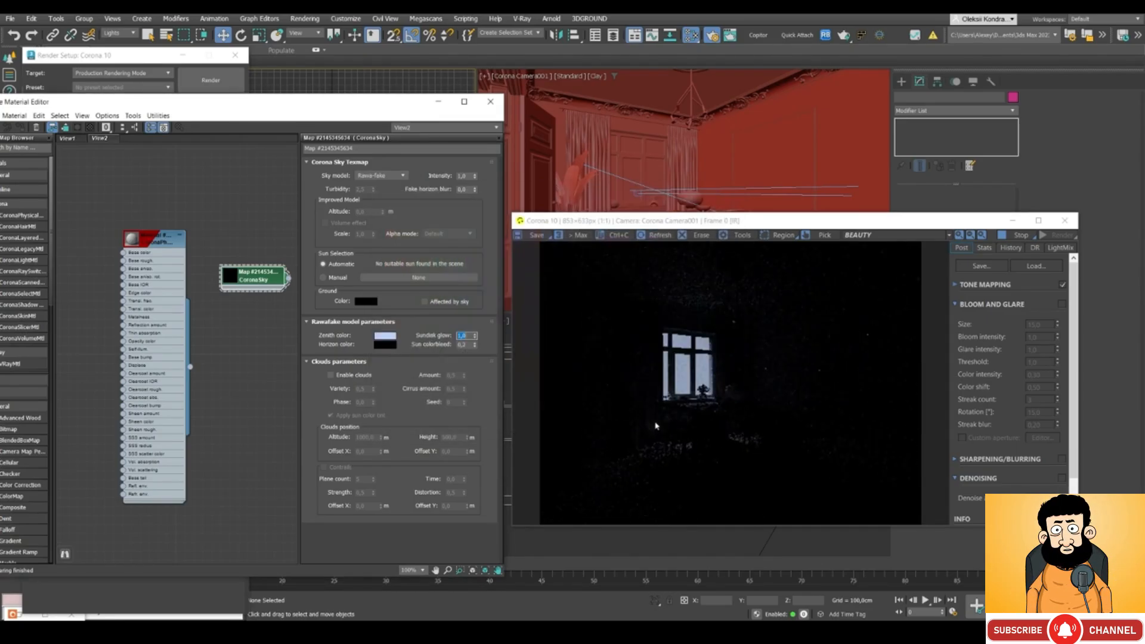
mouse_move(661, 222)
left_mouse_down()
mouse_move(619, 213)
mouse_move(653, 219)
left_mouse_up()
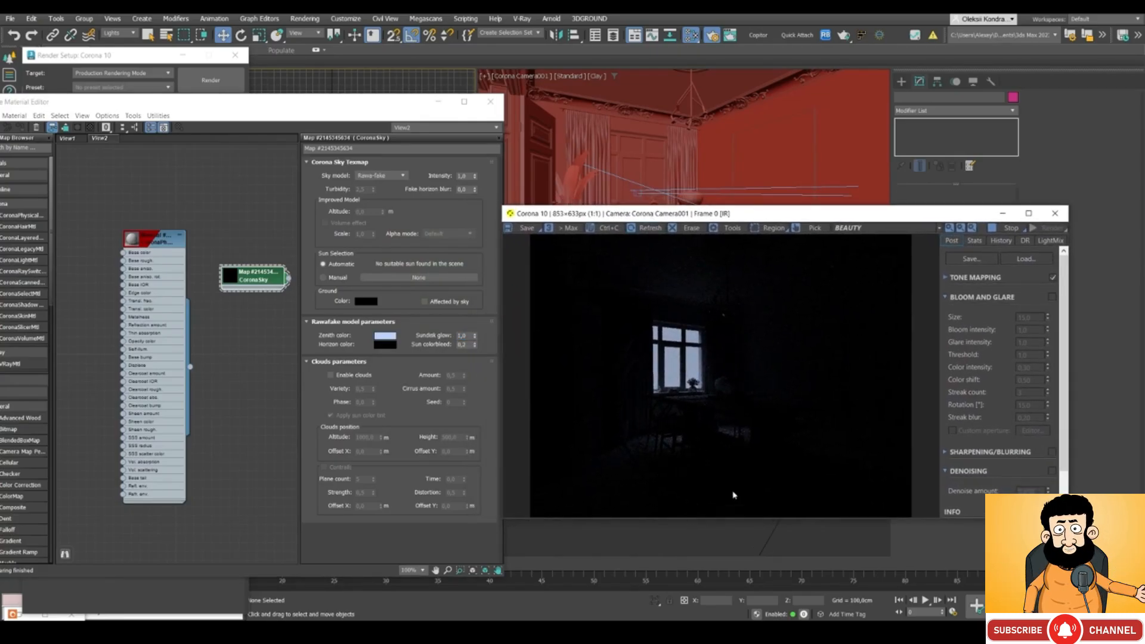
left_click_drag(675, 221, 573, 227)
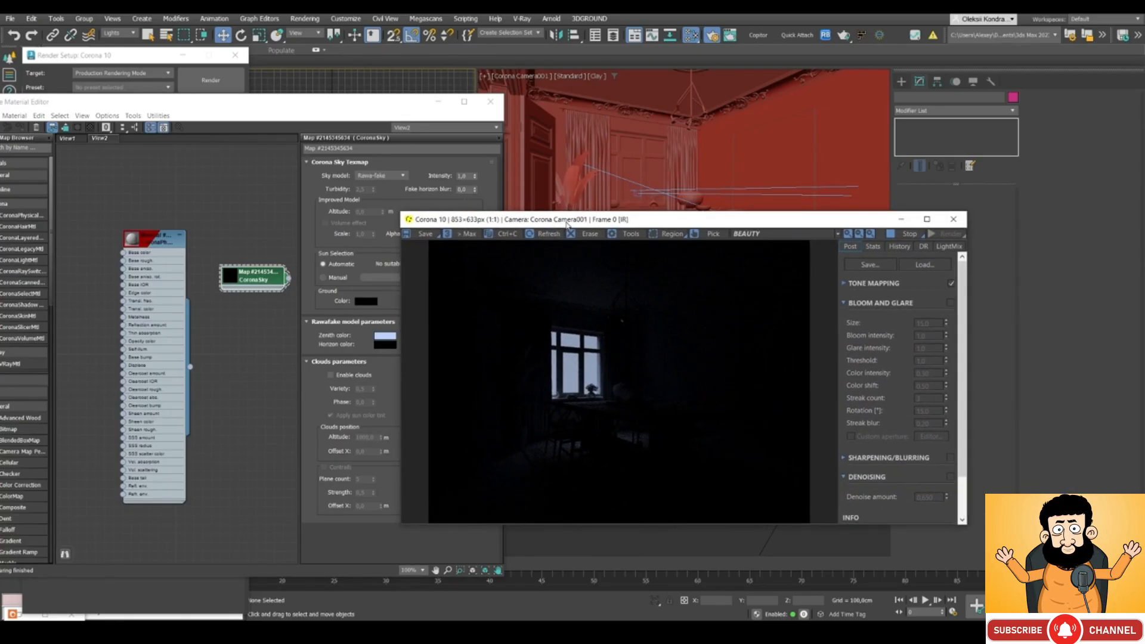
Step: Set the render's Simple Exposure tone mapping to 3 and uncover the Corona Sky parameters
left_click(845, 285)
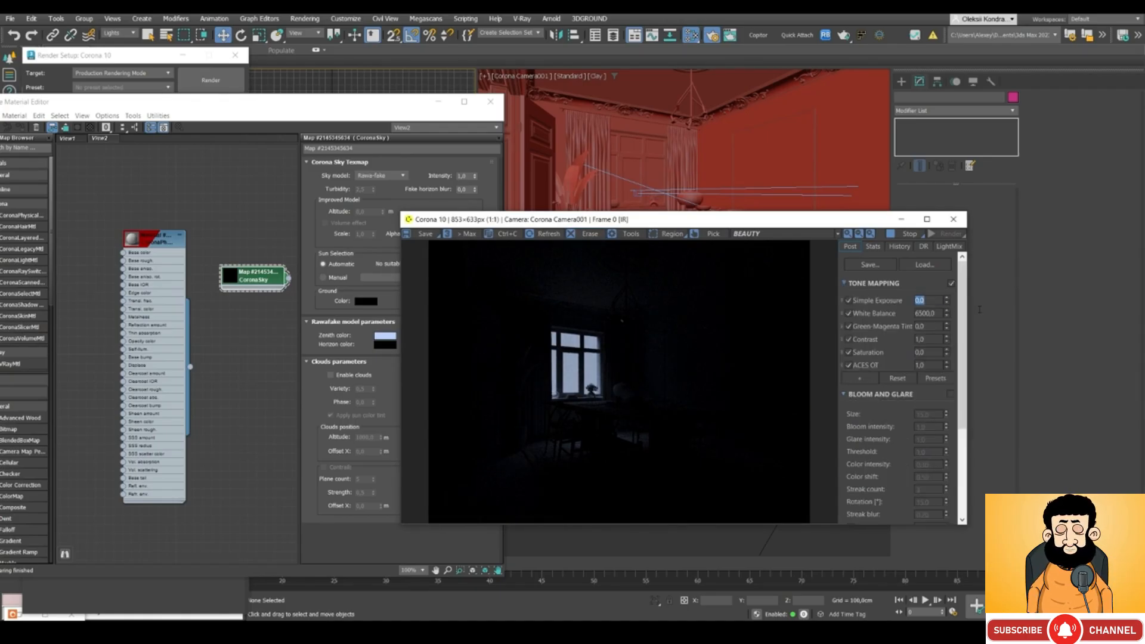
type("3")
key("Return")
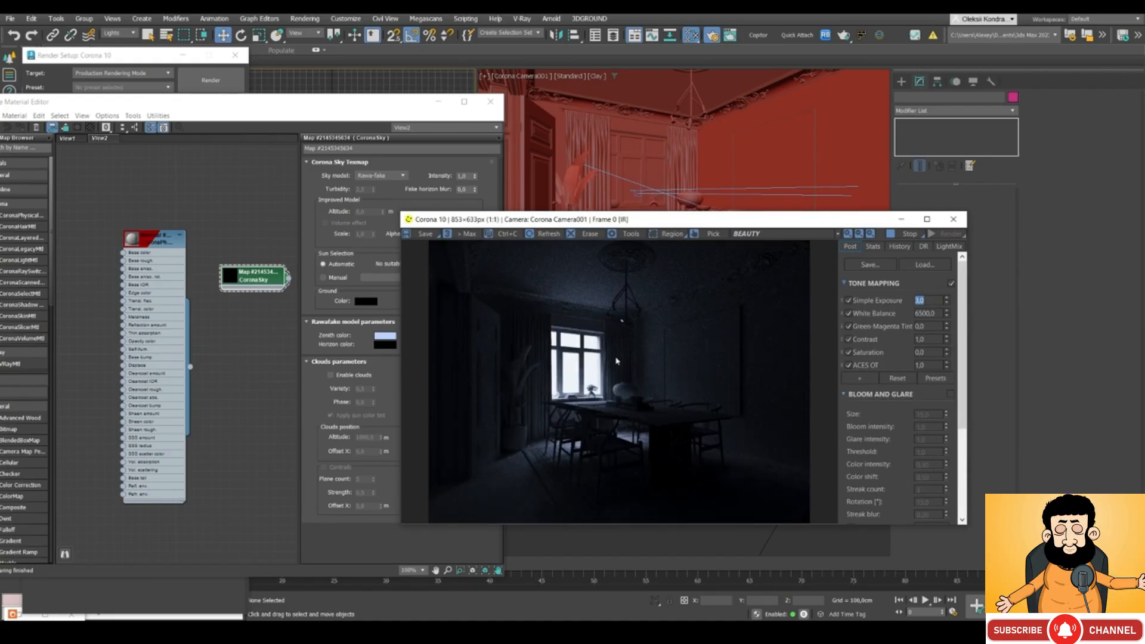
left_click_drag(526, 224, 607, 218)
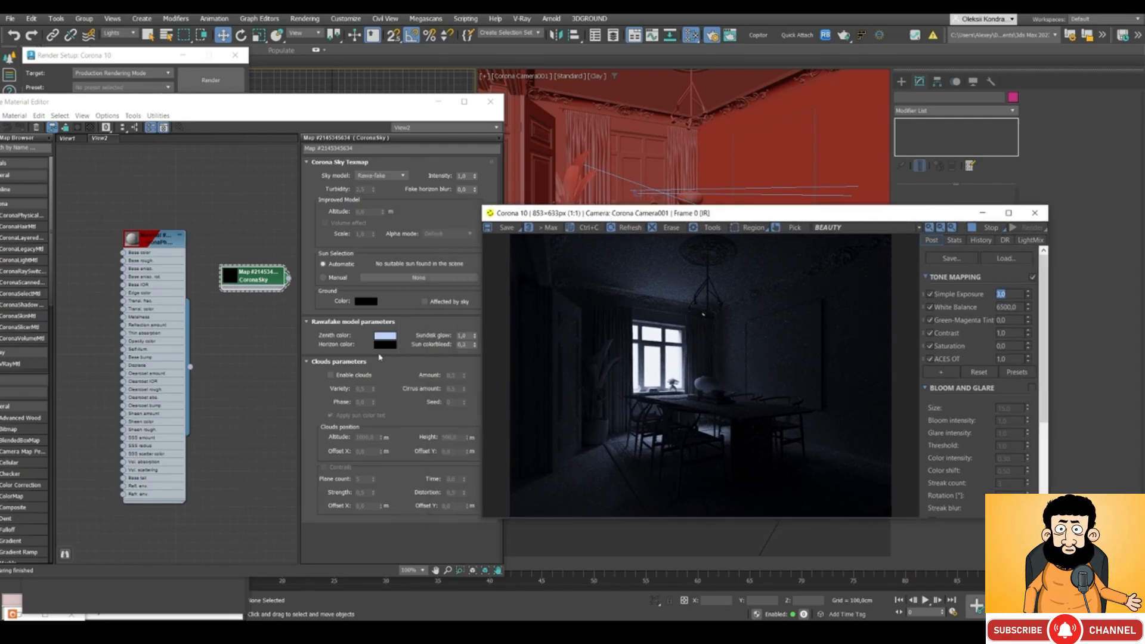
Step: Set the Corona Sky's ground color to a light grey with value 184 and check the brighter interior render
left_click(366, 302)
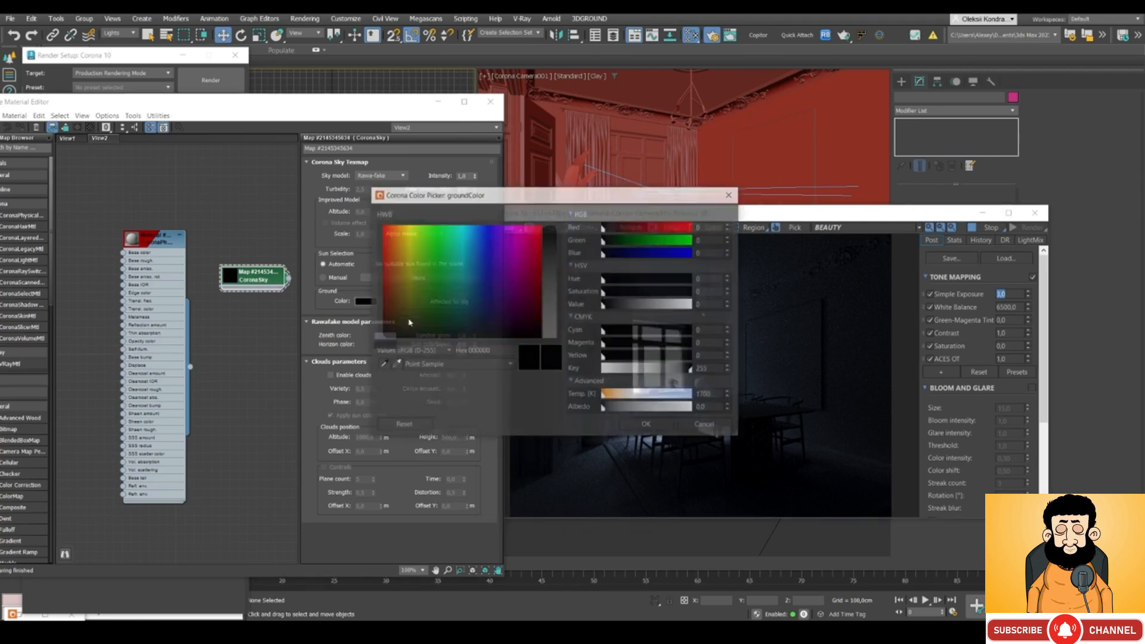
left_click(674, 305)
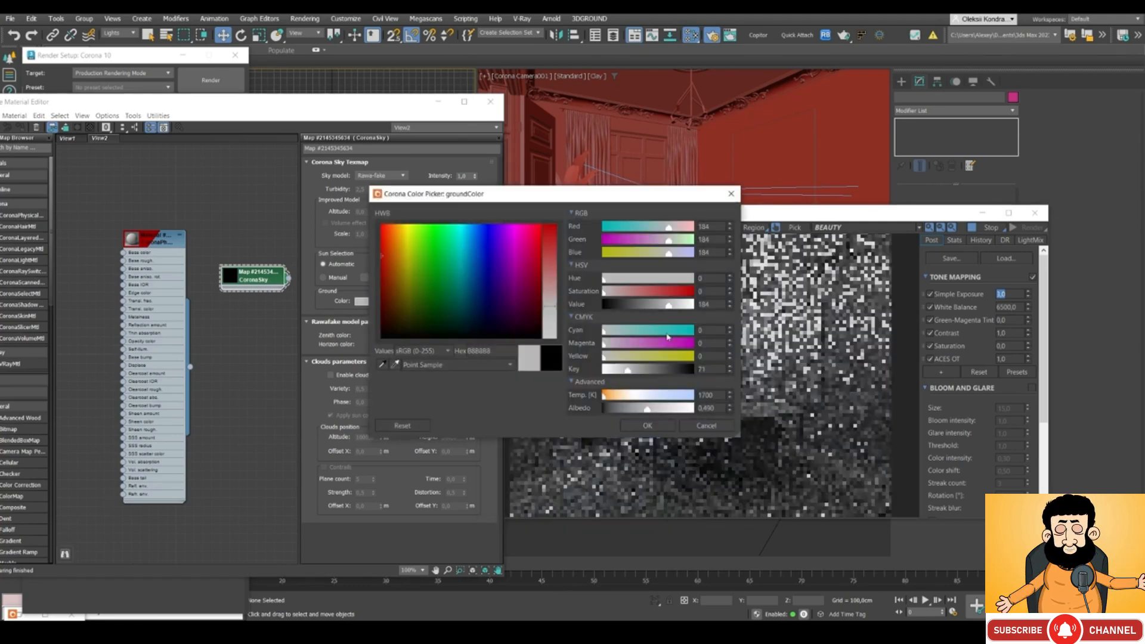
left_click(647, 425)
left_click_drag(653, 214, 682, 217)
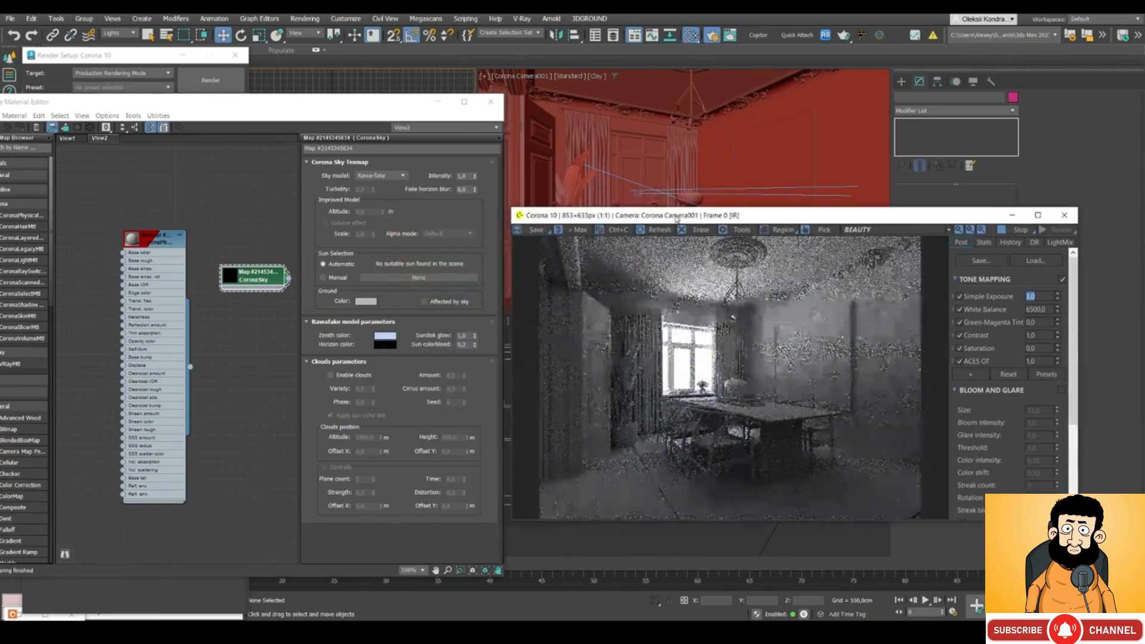
scroll(708, 270, "up", 1)
scroll(706, 322, "down", 1)
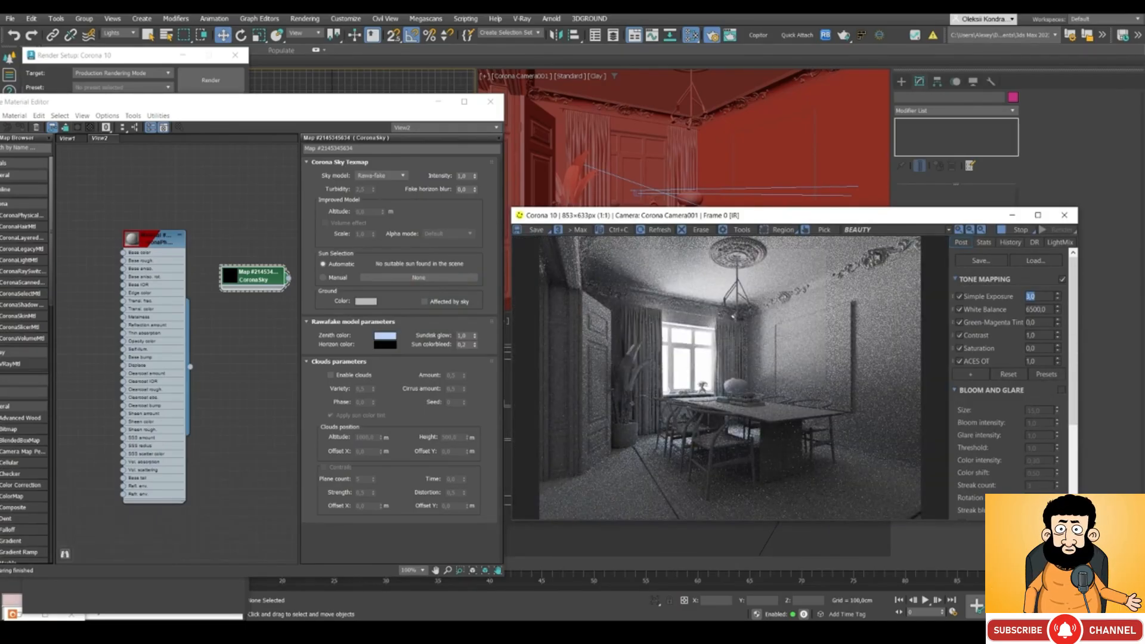
Step: Place the reference interior photo beside the render to compare the lighting, and move it back off the screen
right_click_drag(0, 302, 254, 315)
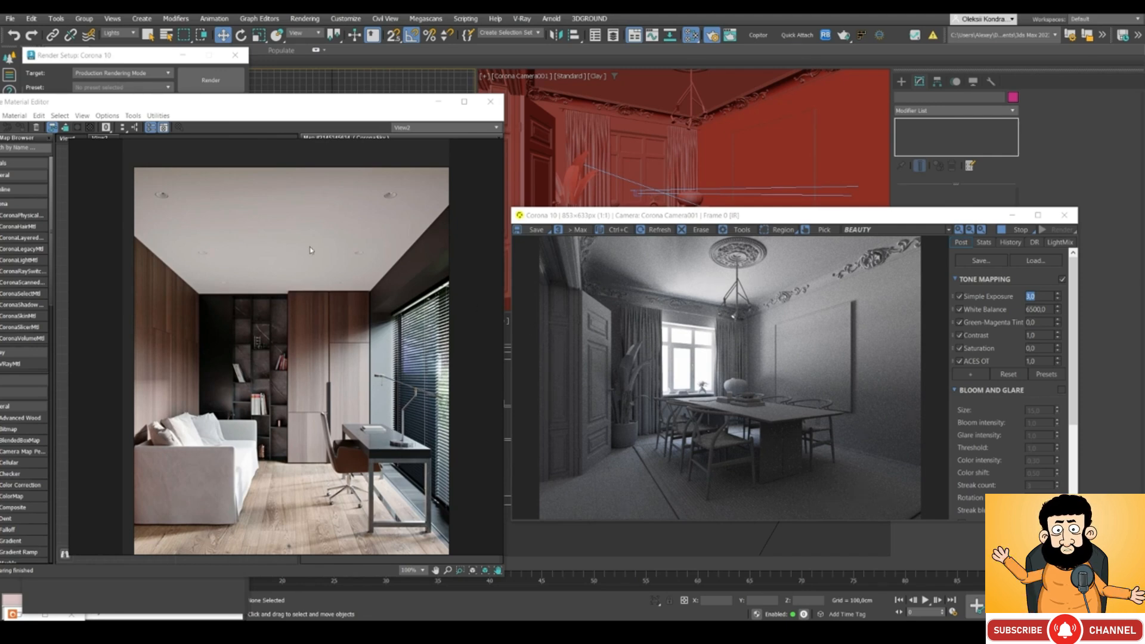
right_click_drag(348, 226, 433, 221)
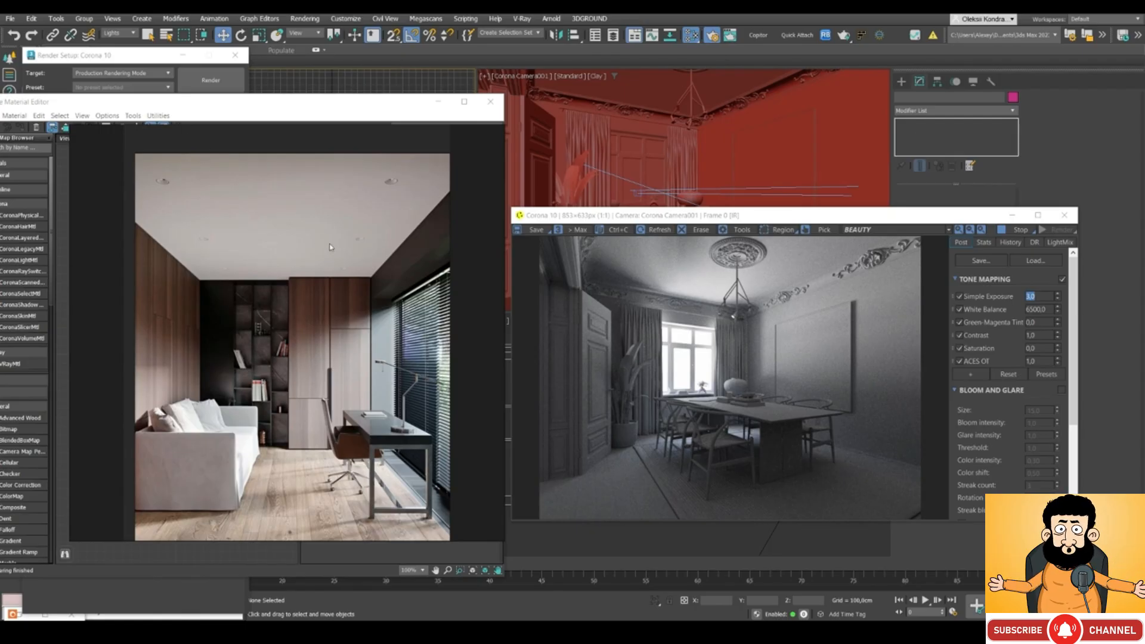
right_click_drag(273, 262, 0, 263)
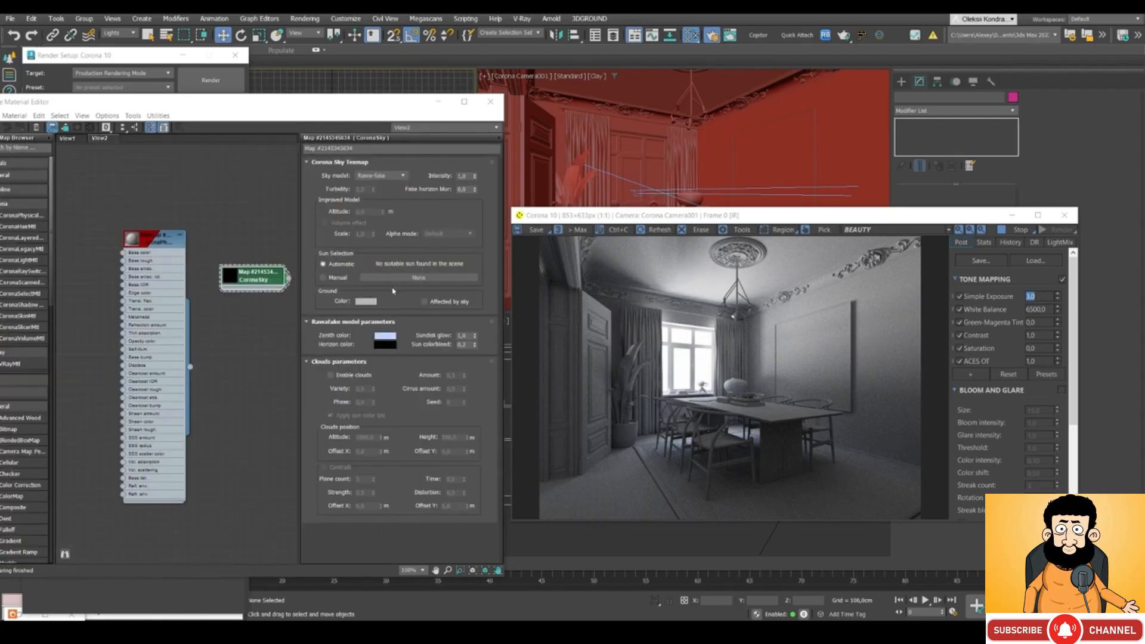
Step: Darken the Corona Sky's ground color to a mid grey with value 147 and check the interior render
left_click(369, 302)
left_click(367, 302)
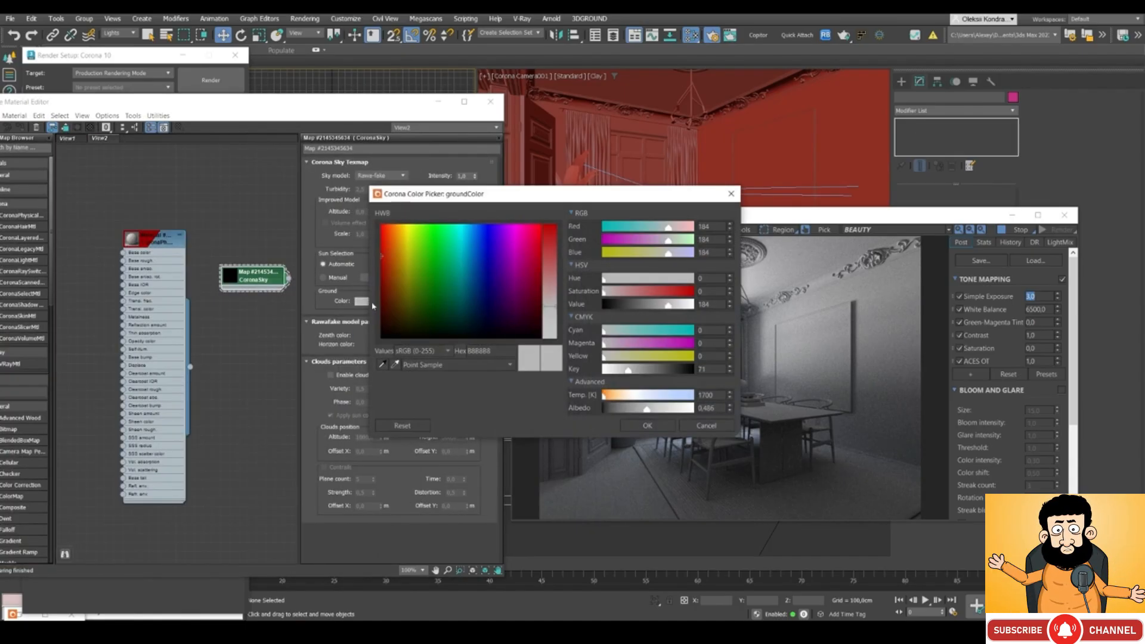
left_click_drag(556, 209, 350, 236)
left_click_drag(464, 332, 451, 334)
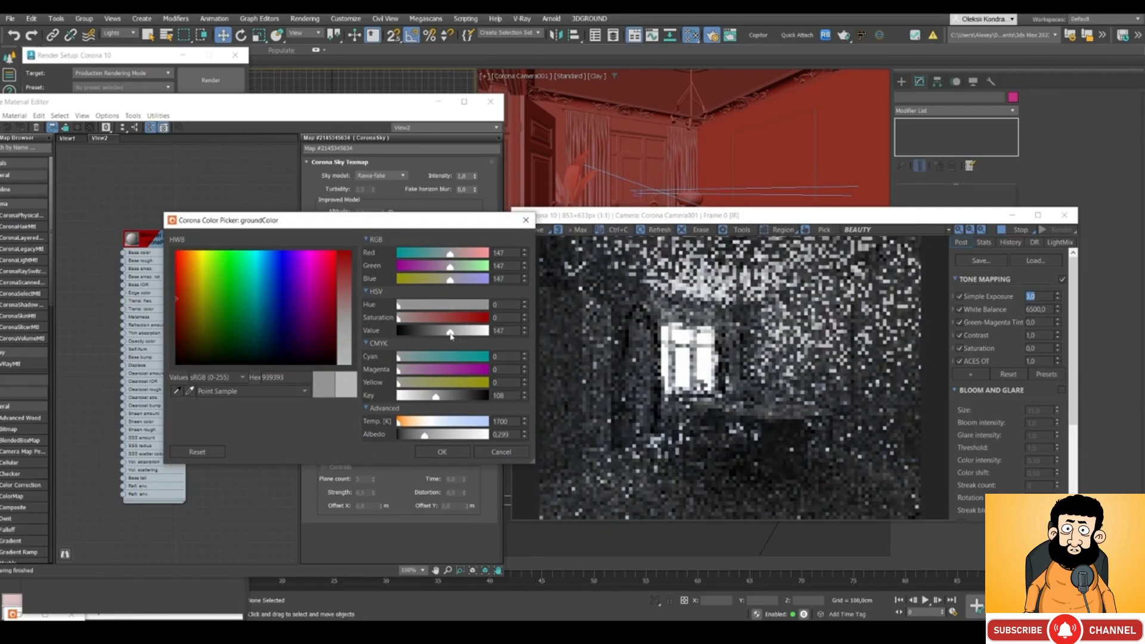
left_click(599, 258)
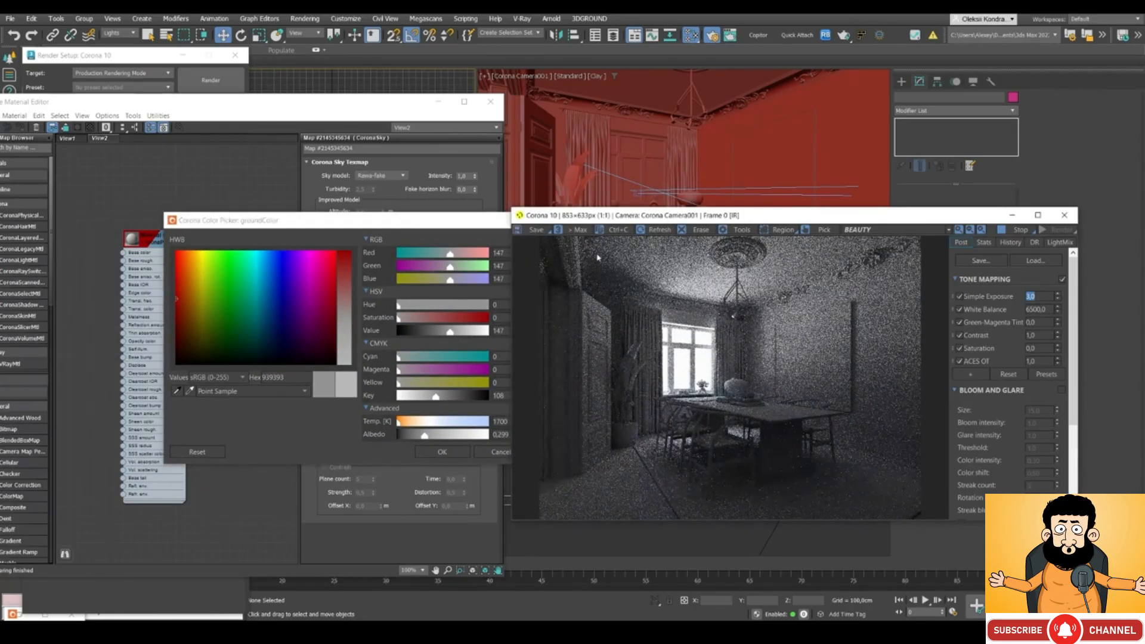
scroll(598, 257, "up", 1)
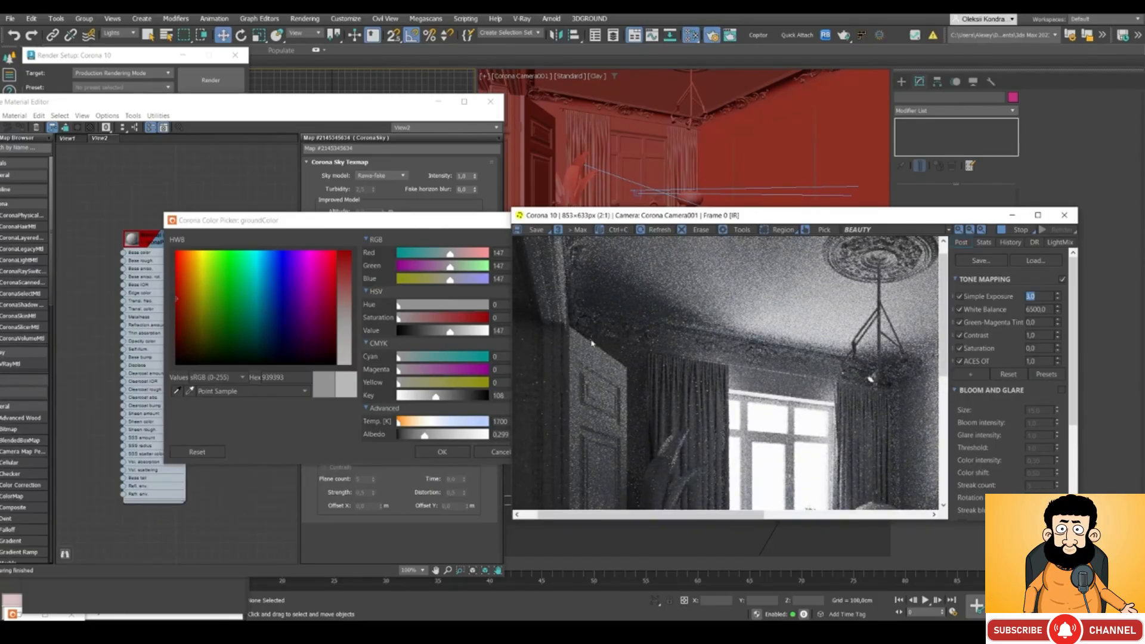
scroll(644, 280, "down", 1)
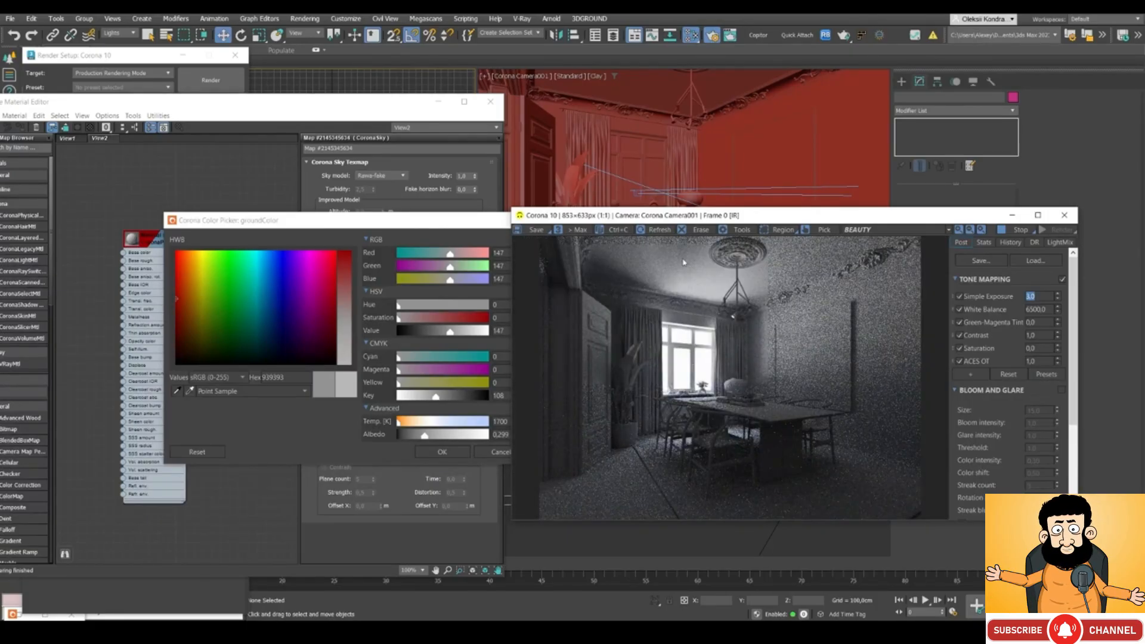
left_click_drag(645, 217, 686, 214)
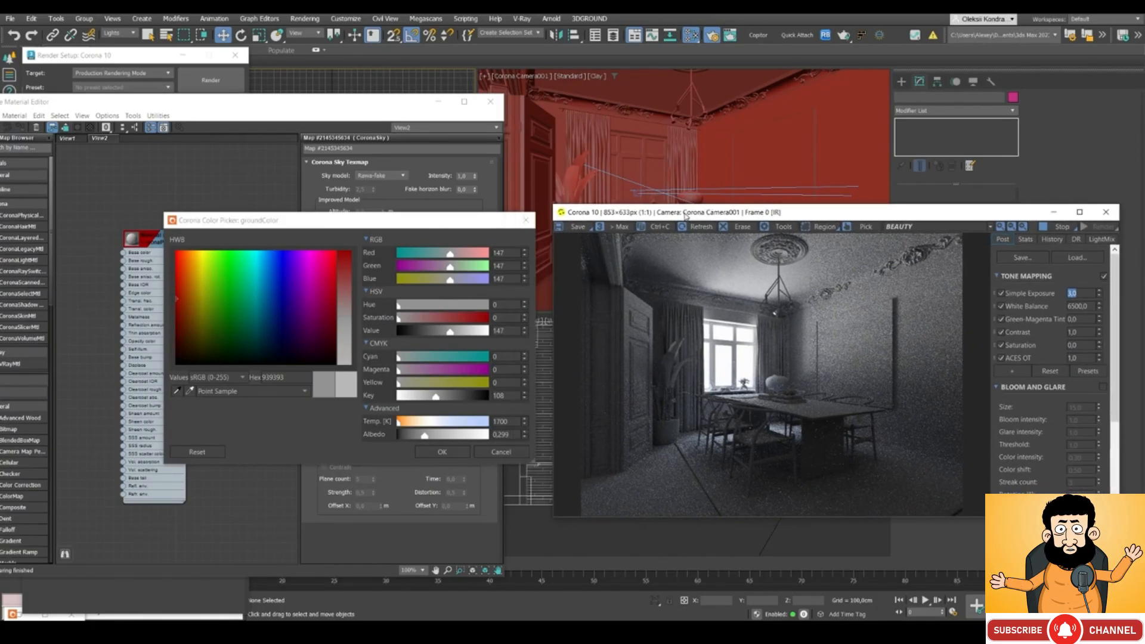
left_click(442, 452)
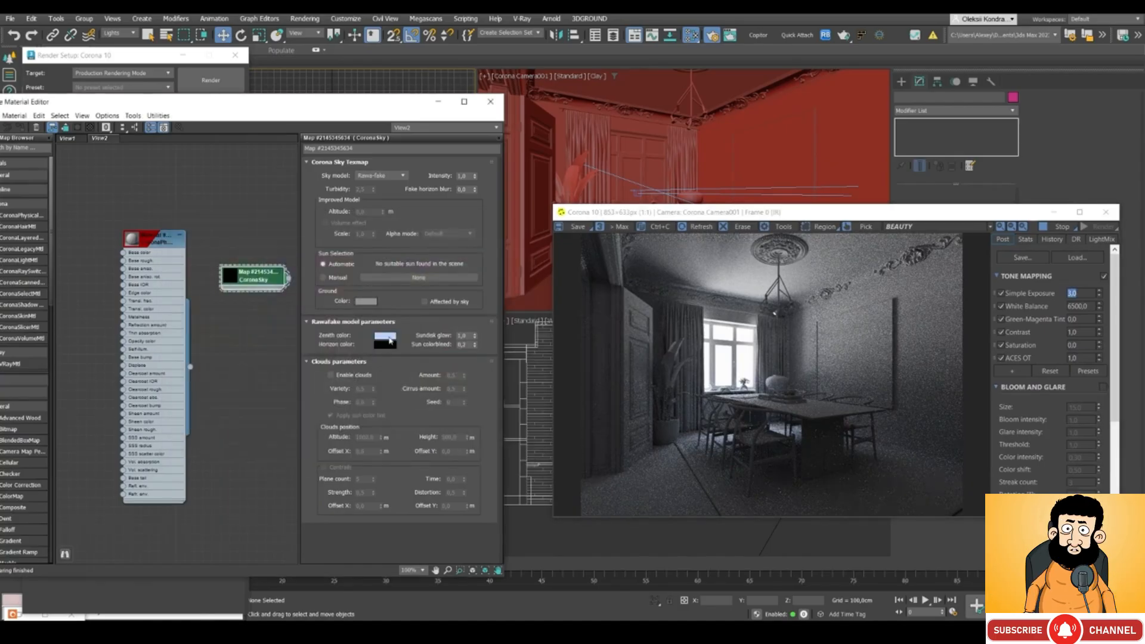
Step: Set the Corona Sky's zenith color to a pale blue with saturation about 64, and arrange the windows to view the render
left_click(389, 337)
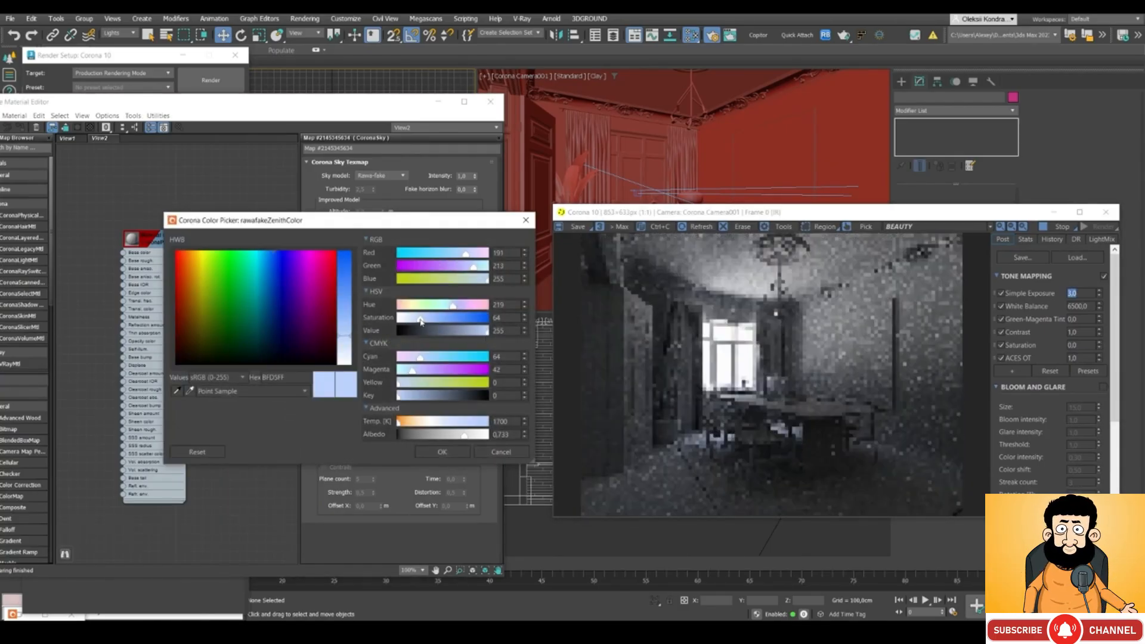
left_click_drag(422, 321, 422, 321)
left_click(440, 451)
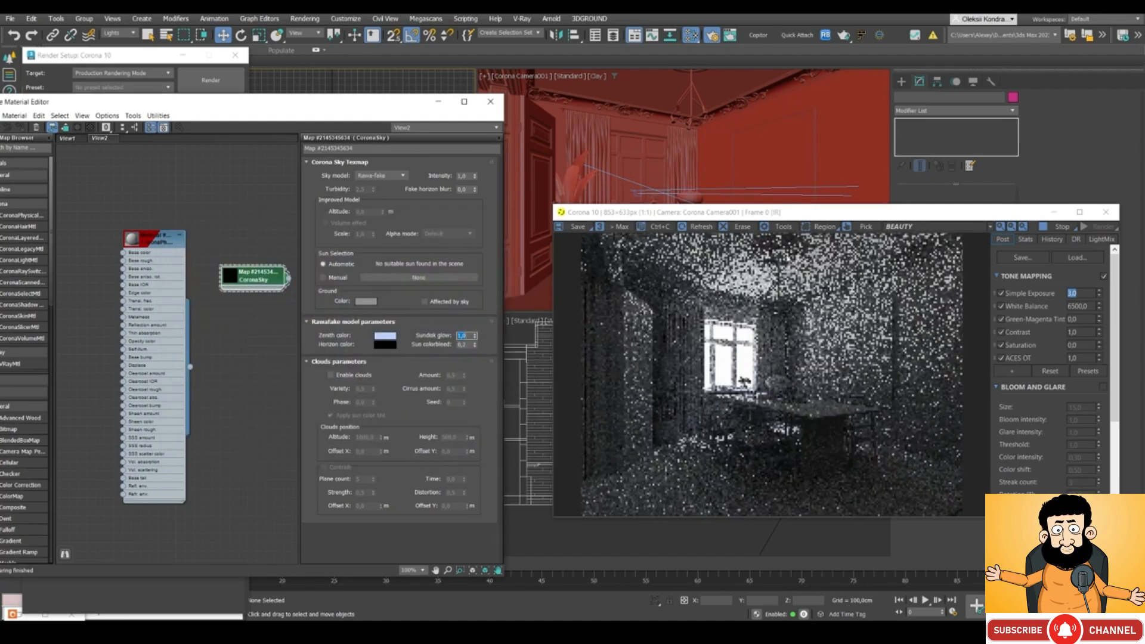
left_click_drag(724, 219, 727, 192)
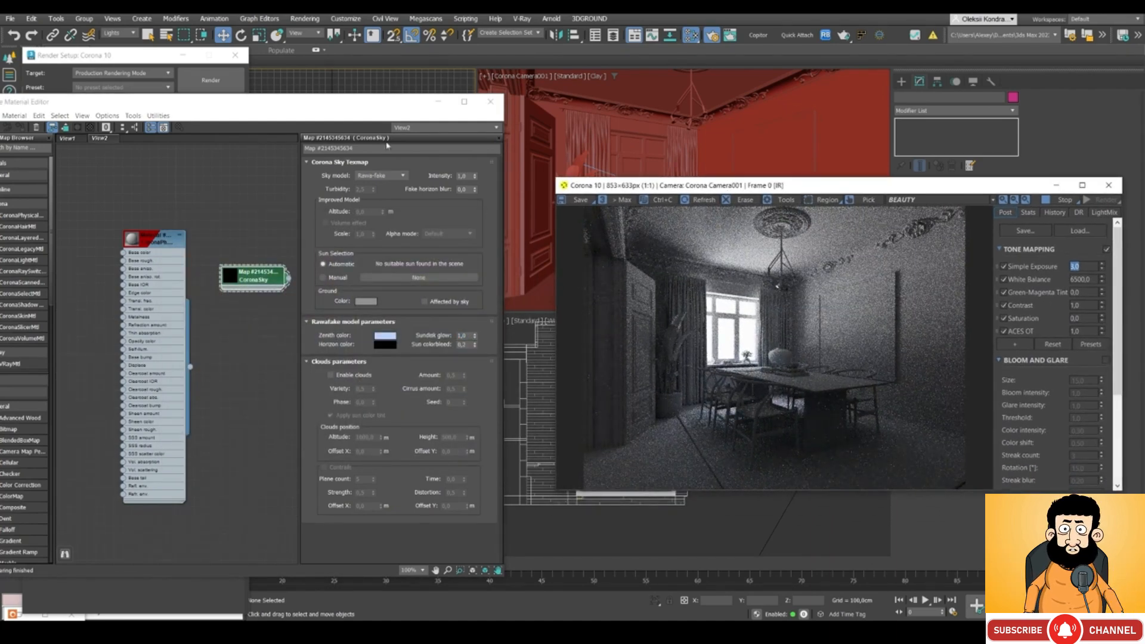
left_click_drag(346, 108, 419, 90)
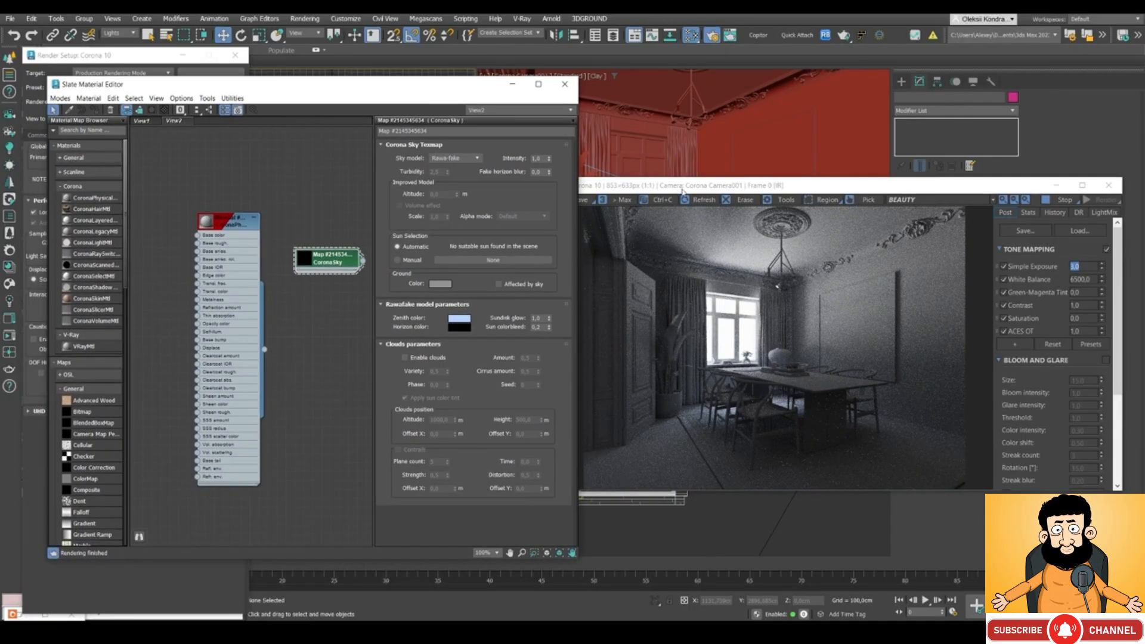
left_click(762, 324)
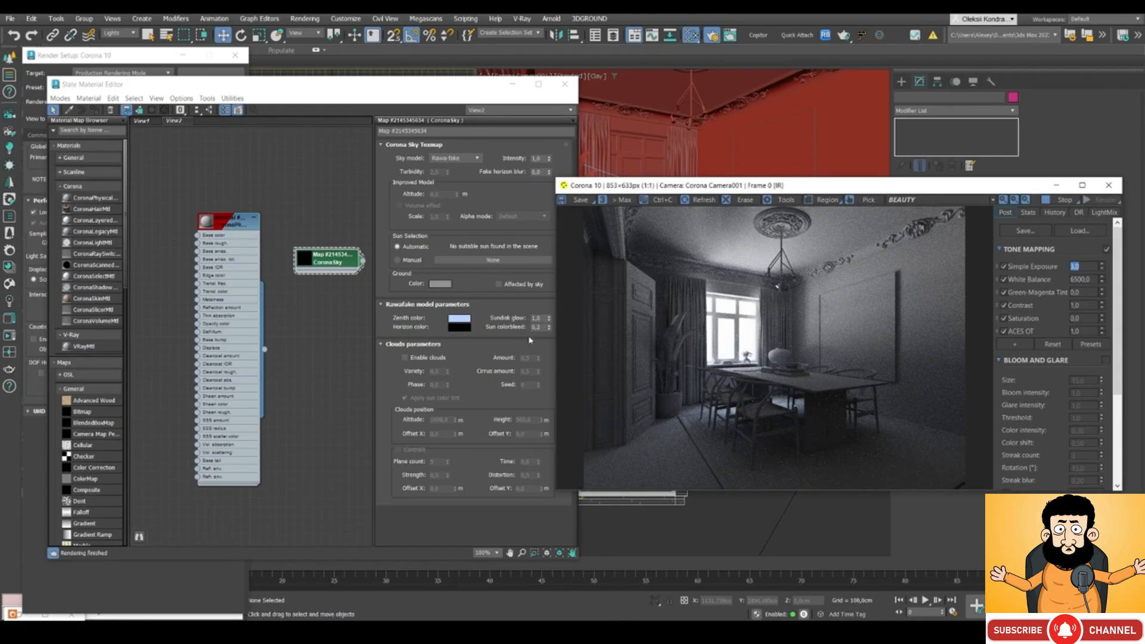
Step: Set the Corona Sky's horizon color to pure white, value 255, and check the interior render
left_click(460, 331)
left_click(460, 327)
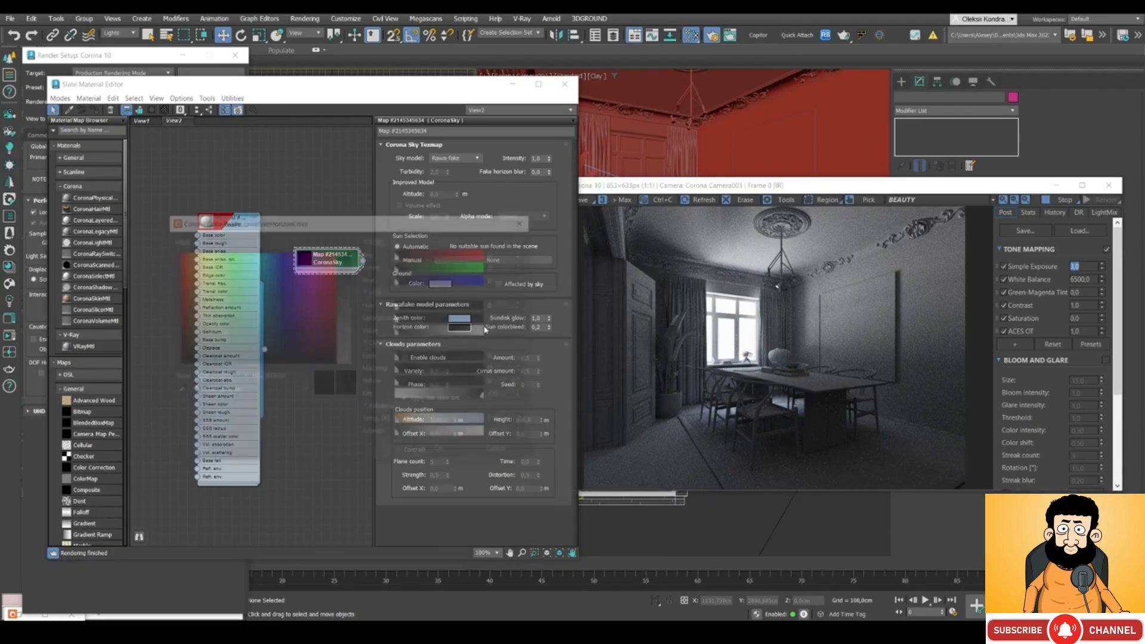
mouse_move(487, 330)
left_mouse_down()
mouse_move(458, 333)
mouse_move(480, 337)
left_mouse_up()
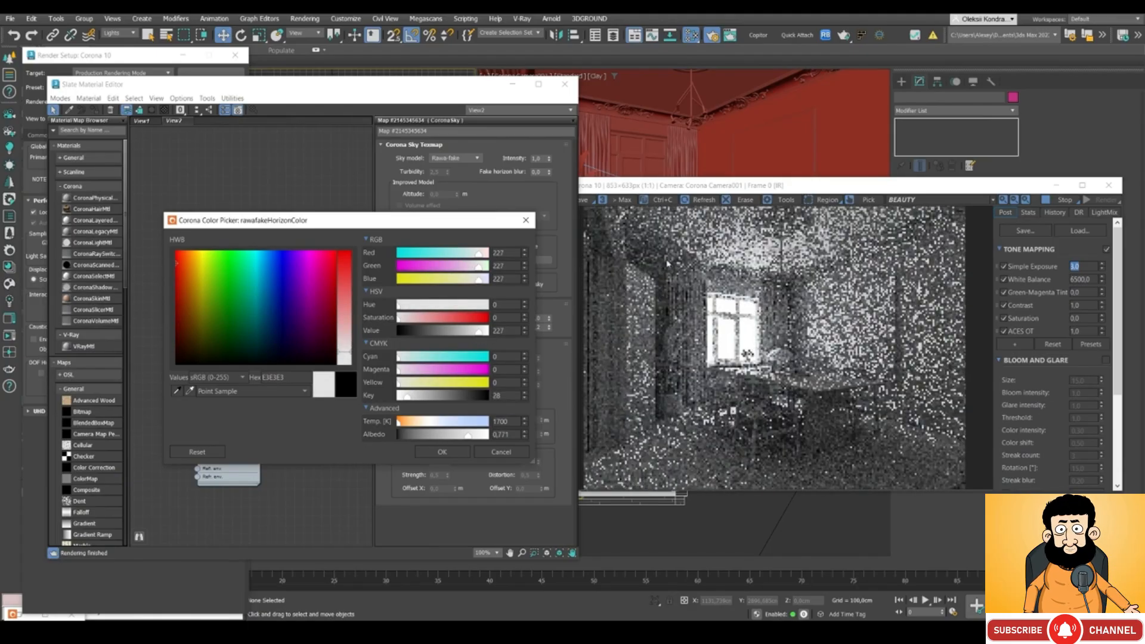
left_click(712, 192)
left_click_drag(712, 192, 702, 171)
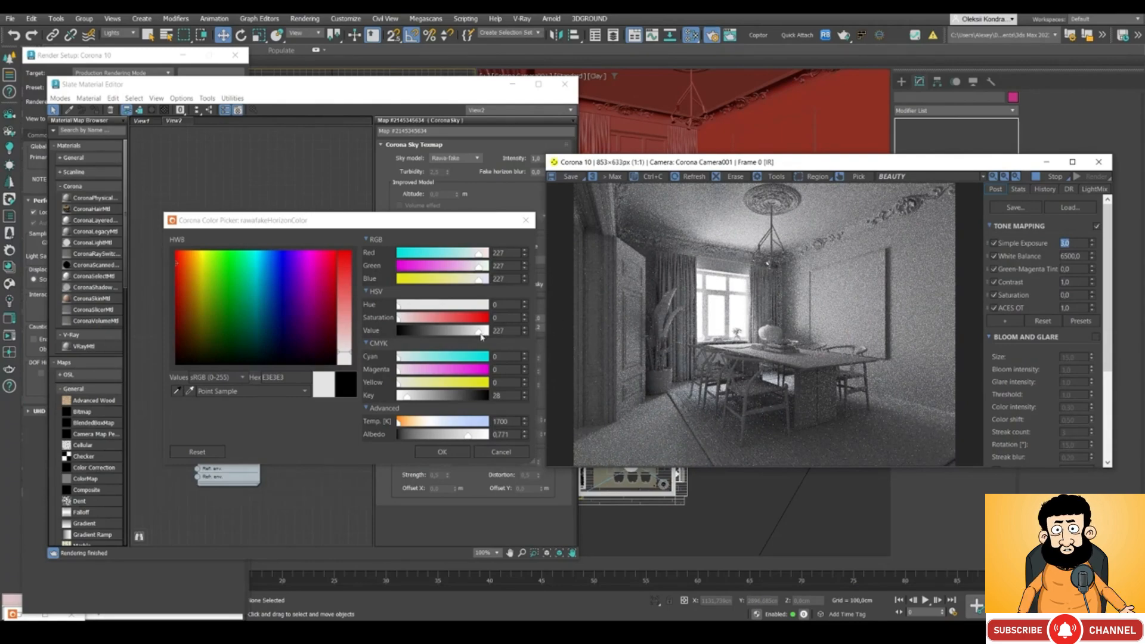
left_click_drag(480, 331, 488, 331)
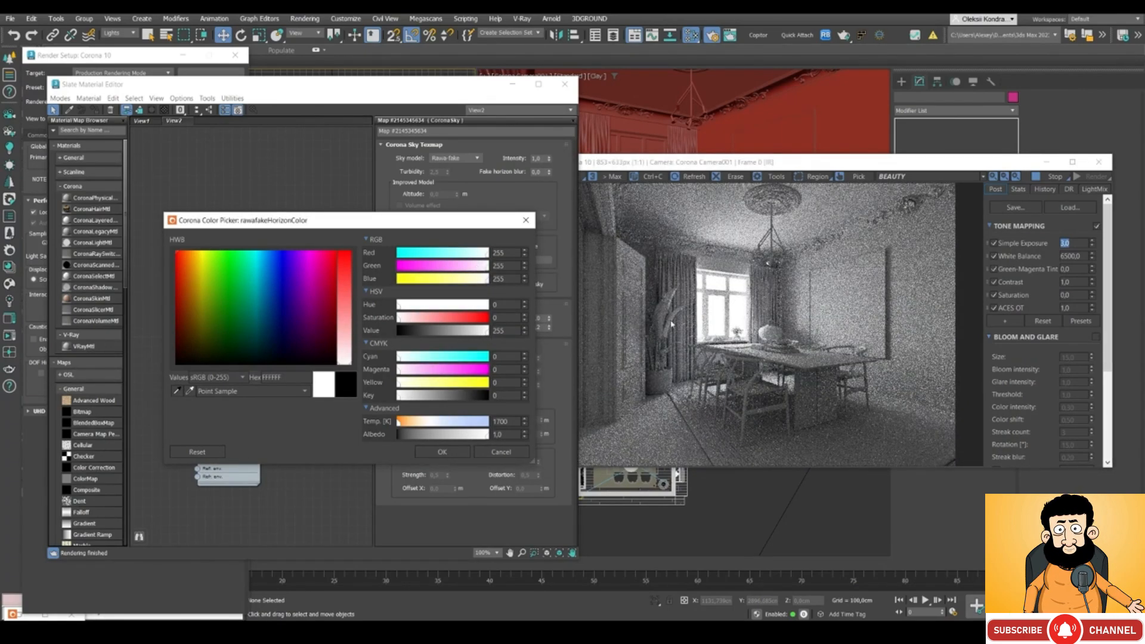
left_click(442, 452)
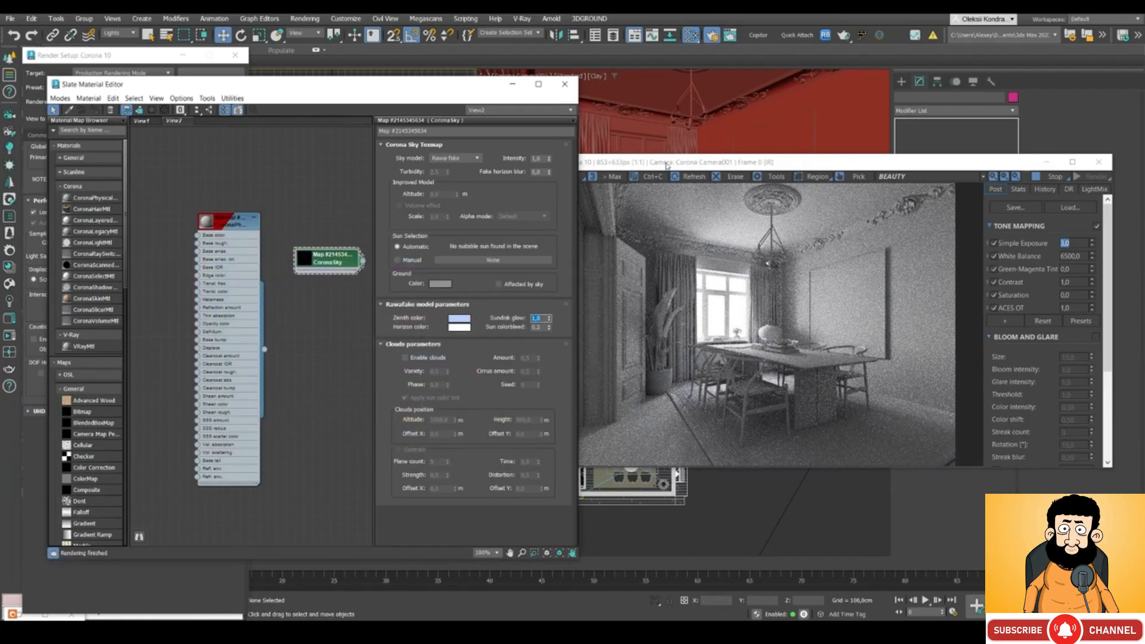
mouse_move(666, 164)
left_mouse_down()
mouse_move(614, 190)
mouse_move(596, 182)
mouse_move(659, 175)
left_mouse_up()
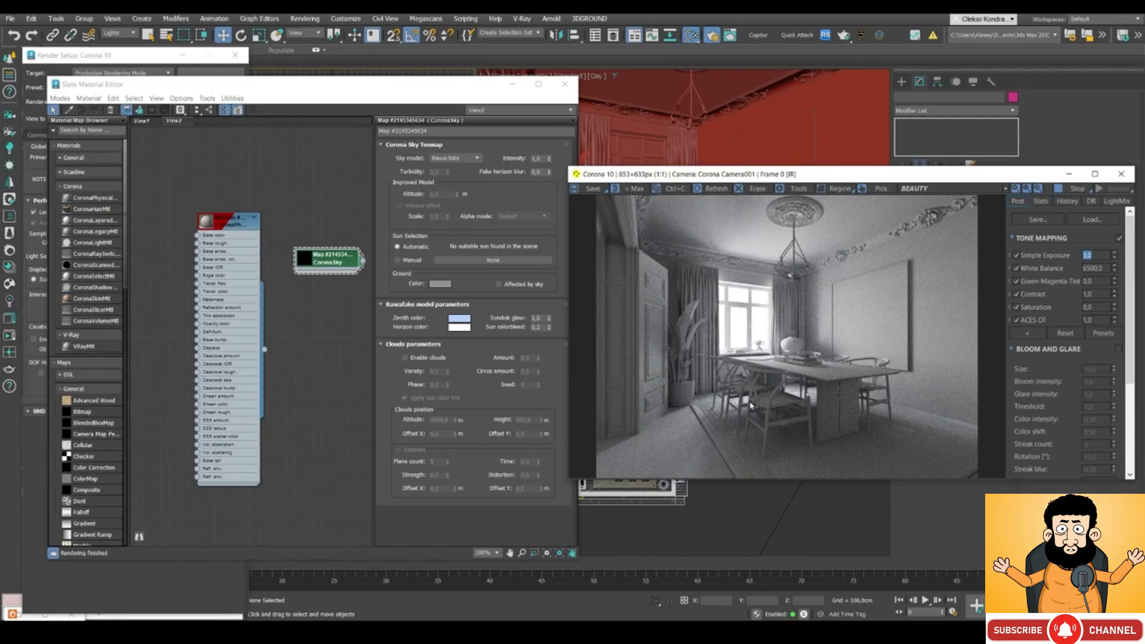
mouse_move(689, 169)
left_mouse_down()
mouse_move(663, 167)
mouse_move(706, 177)
left_mouse_up()
Step: Move the material editor aside, set the selection filter to All, and select the background plane outside the building
left_click_drag(382, 88, 10, 129)
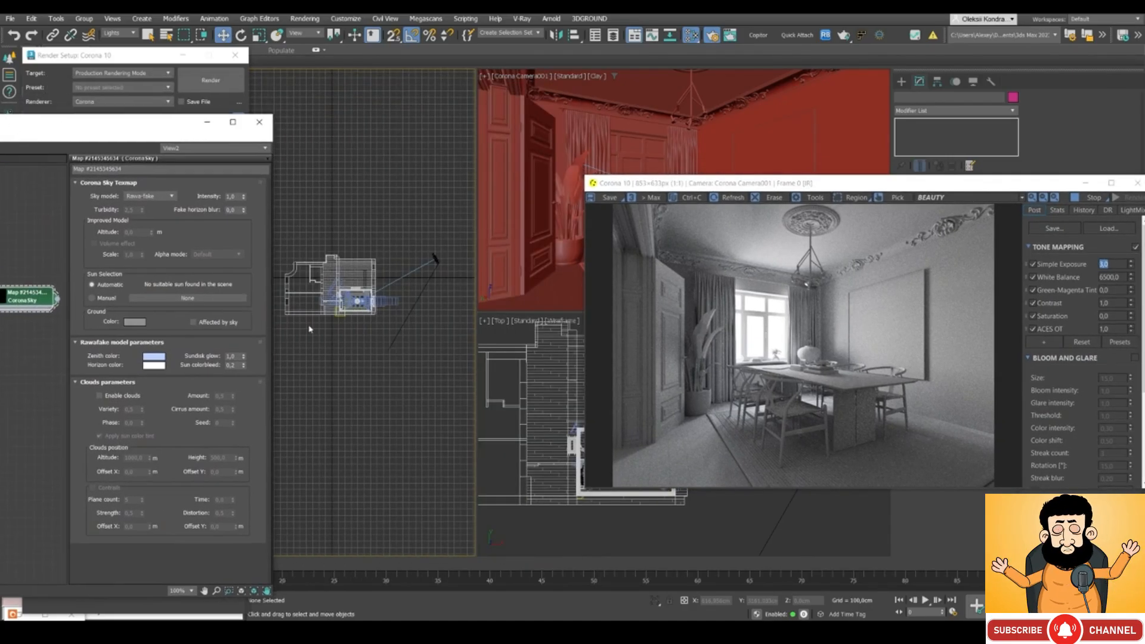
left_click_drag(412, 280, 438, 322)
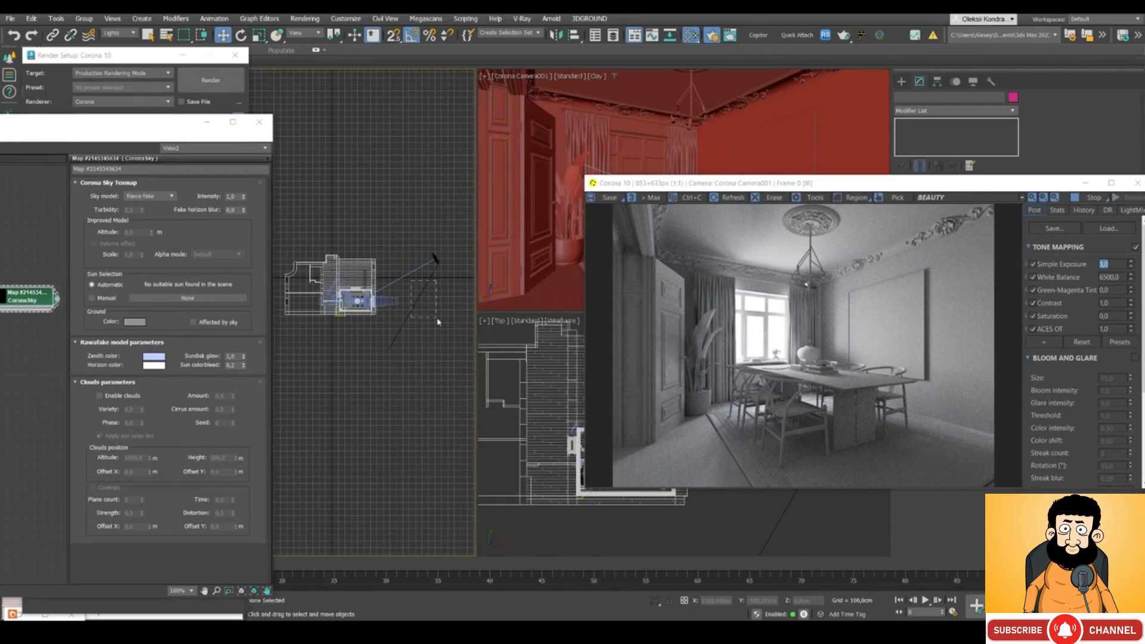
left_click(120, 32)
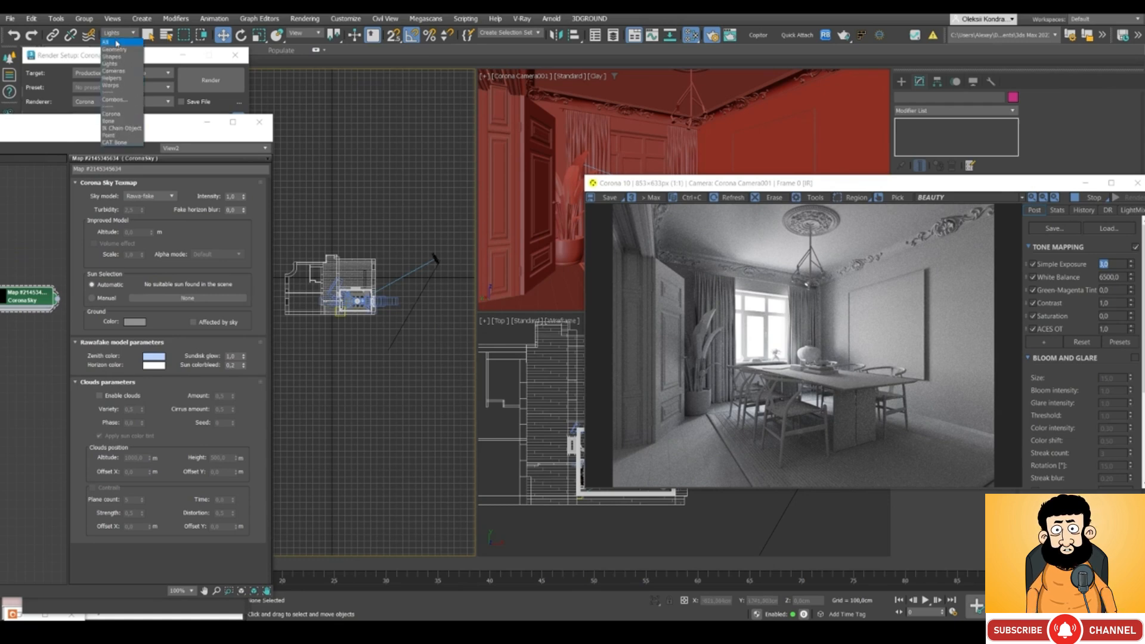
left_click(113, 41)
left_click_drag(410, 296, 440, 311)
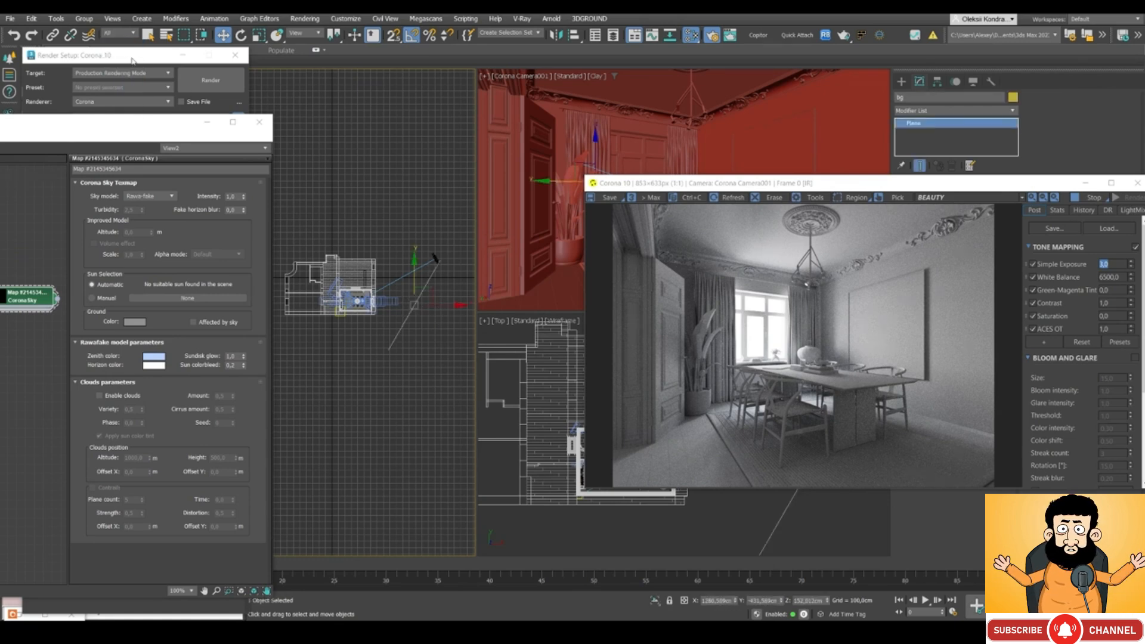
Step: Exclude the selected background plane from the render's material override and inspect the window area in the render
left_click_drag(130, 60, 221, 60)
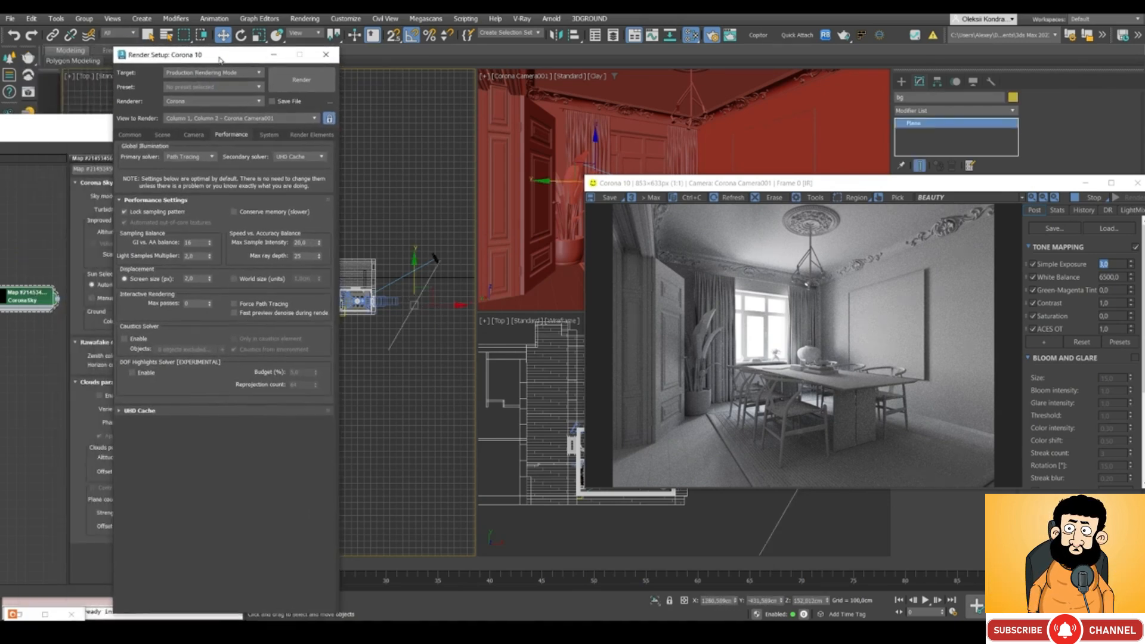
left_click(165, 135)
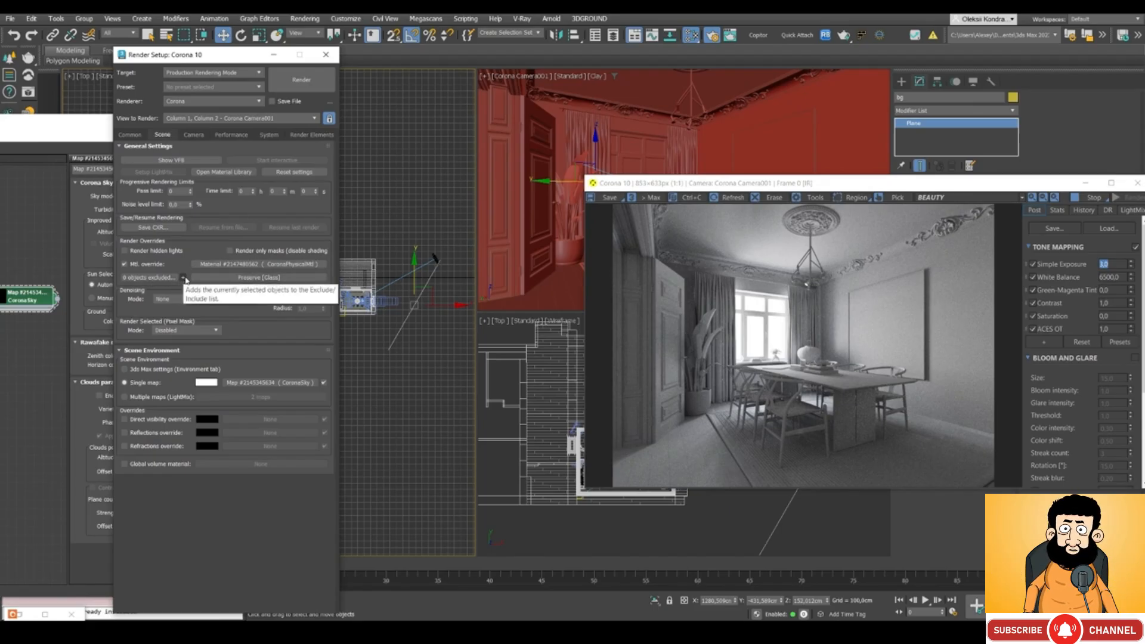
left_click(184, 278)
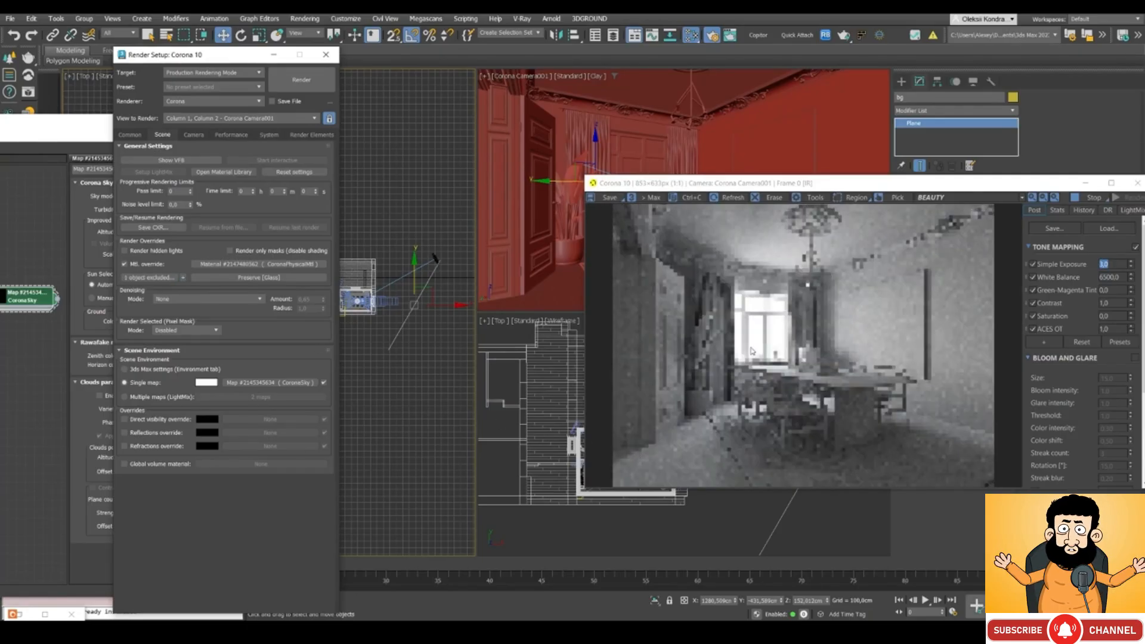
left_click_drag(684, 184, 595, 184)
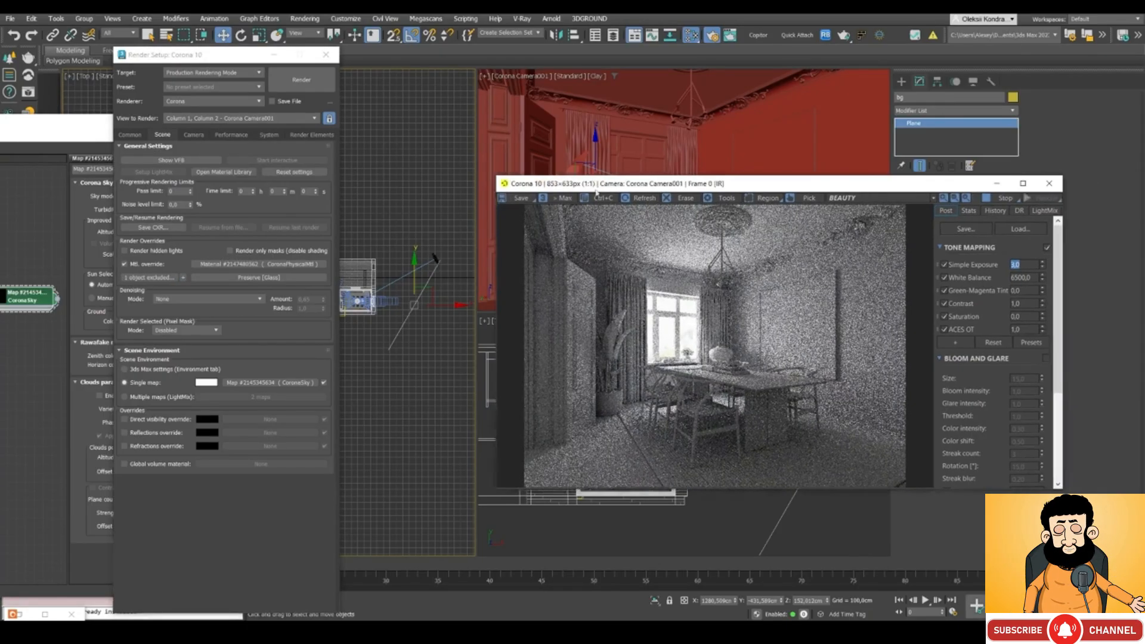
scroll(665, 327, "up", 2)
scroll(712, 307, "down", 2)
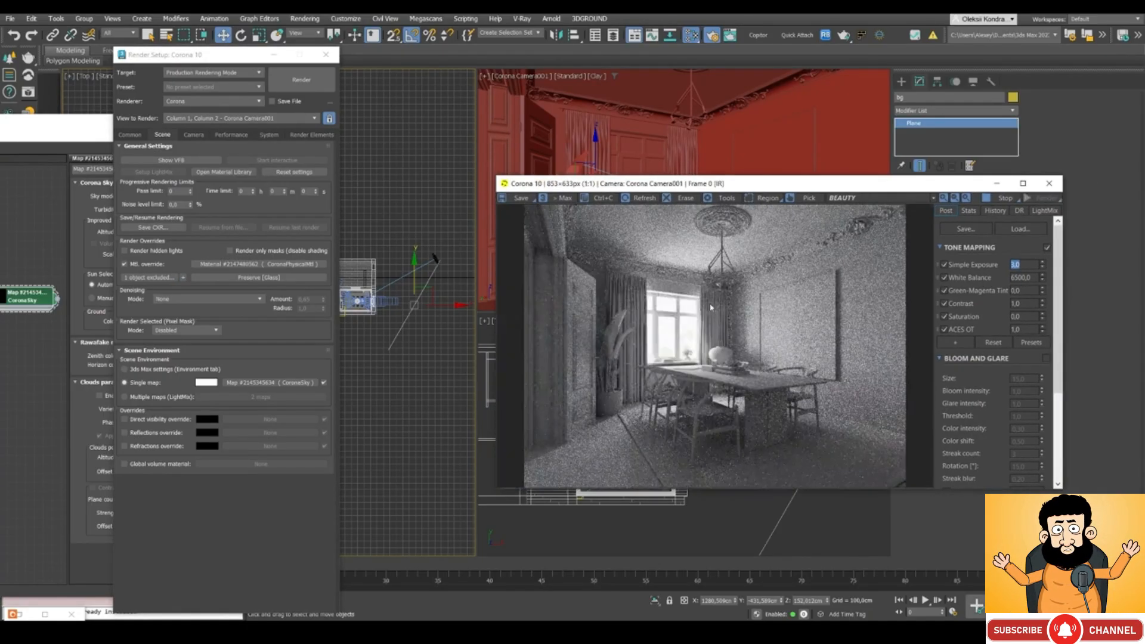
Step: Select the Corona Sun in the scene, turn it on, and check the sunlight in the interior render
left_click_drag(632, 185, 523, 295)
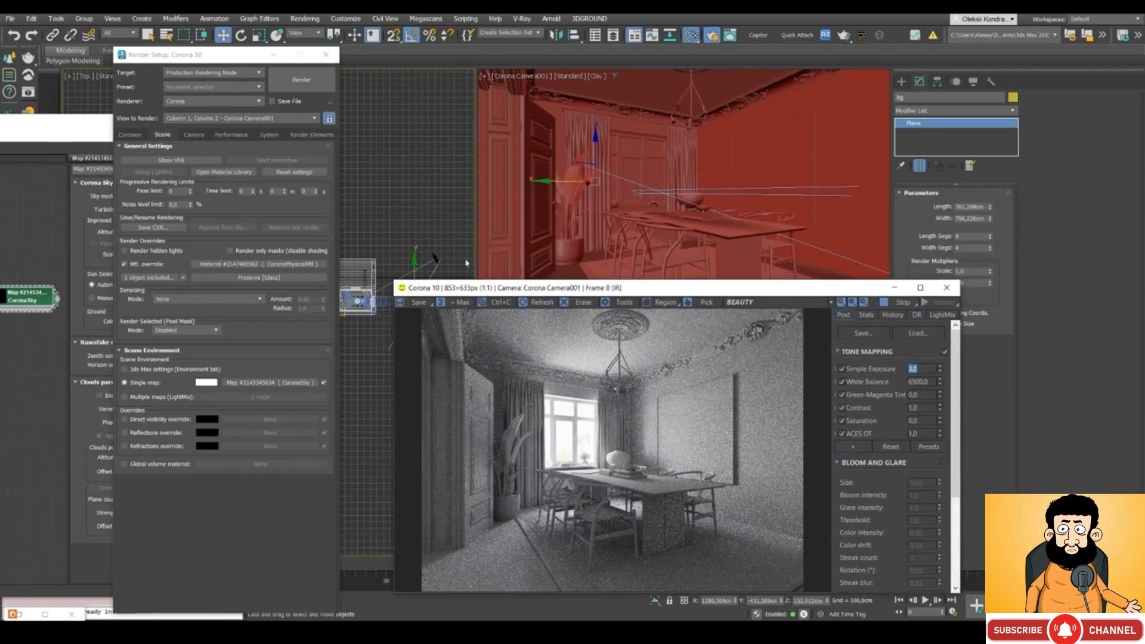
left_click(434, 257)
left_click_drag(799, 292, 695, 244)
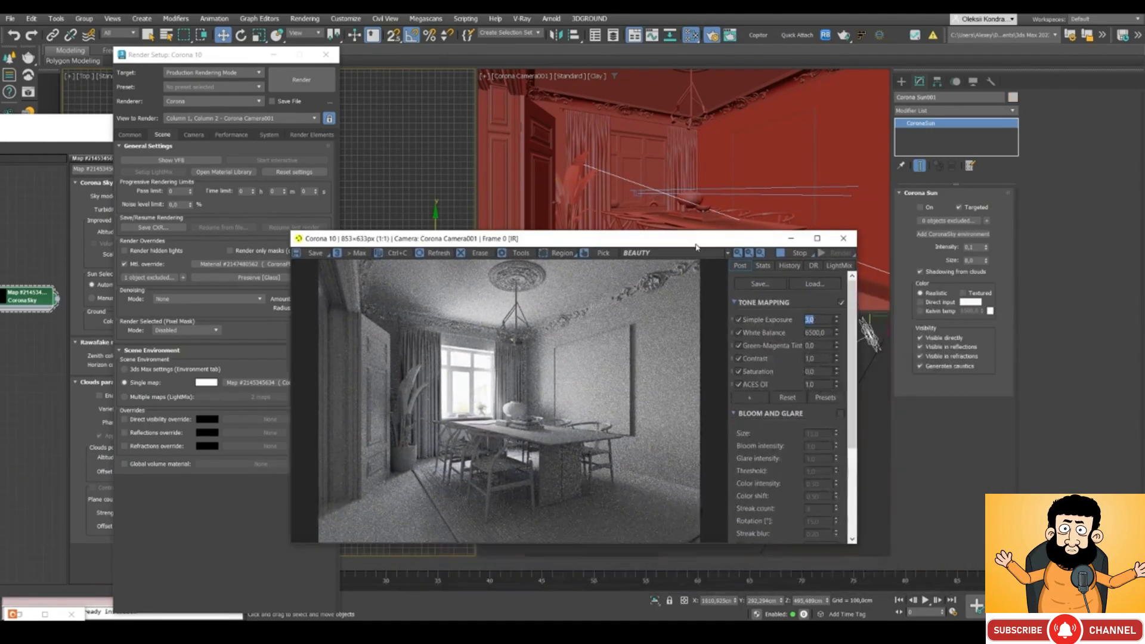
left_click(920, 207)
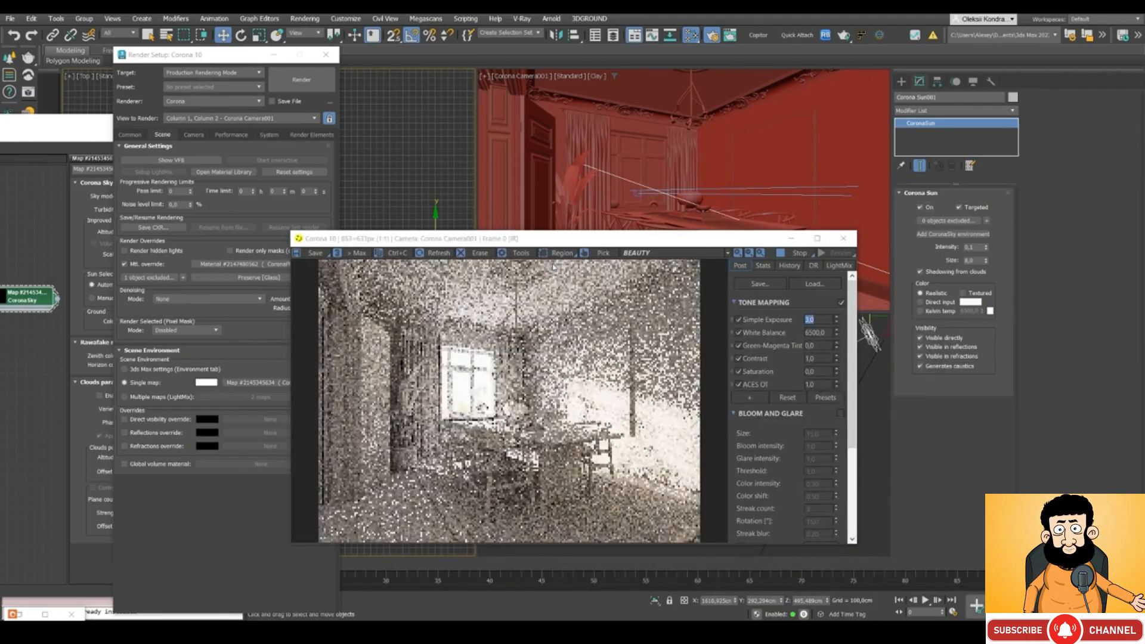
left_click_drag(548, 238, 559, 228)
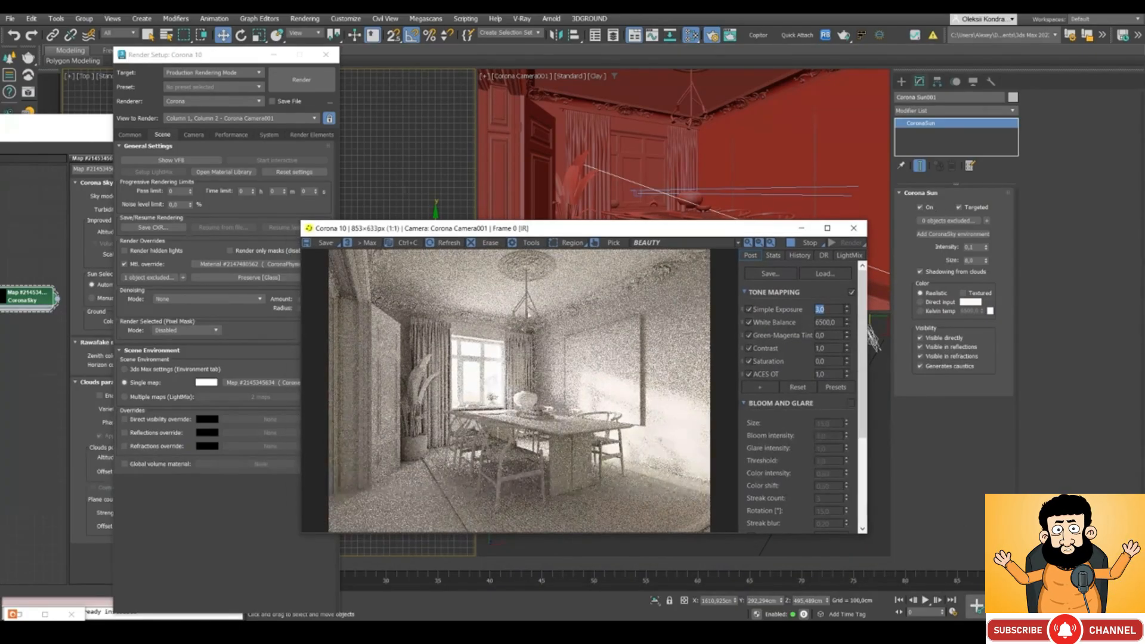
mouse_move(482, 228)
left_mouse_down()
mouse_move(528, 212)
mouse_move(486, 217)
left_mouse_up()
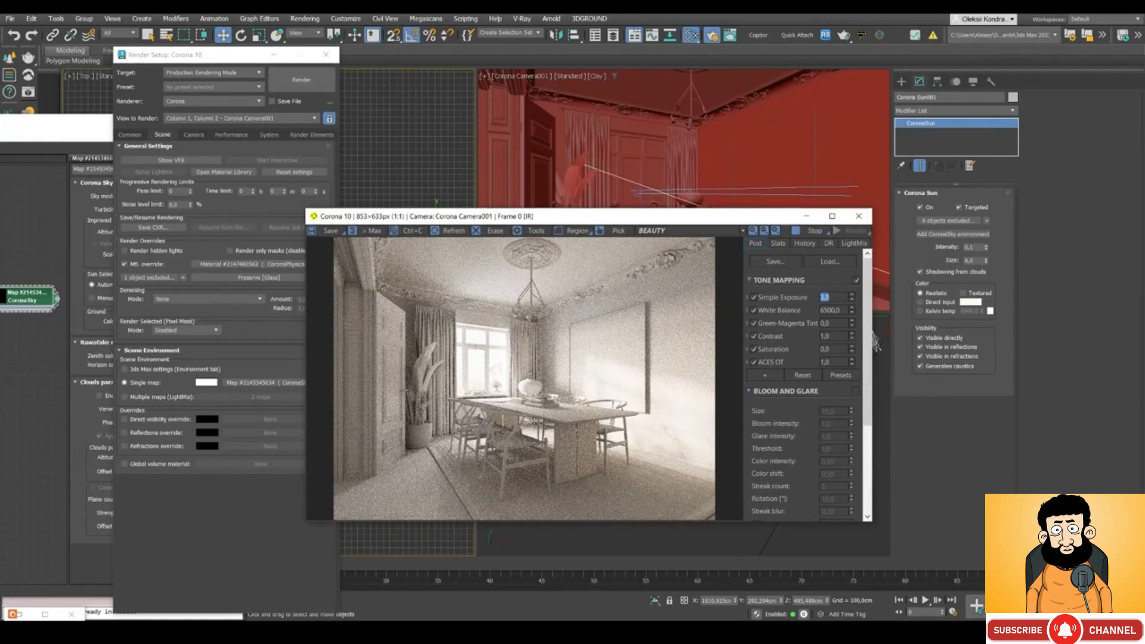
Step: Show the reference interior photo, switch the Corona Sun's color to Direct input, and set its intensity to 0.05
key("alt+Tab")
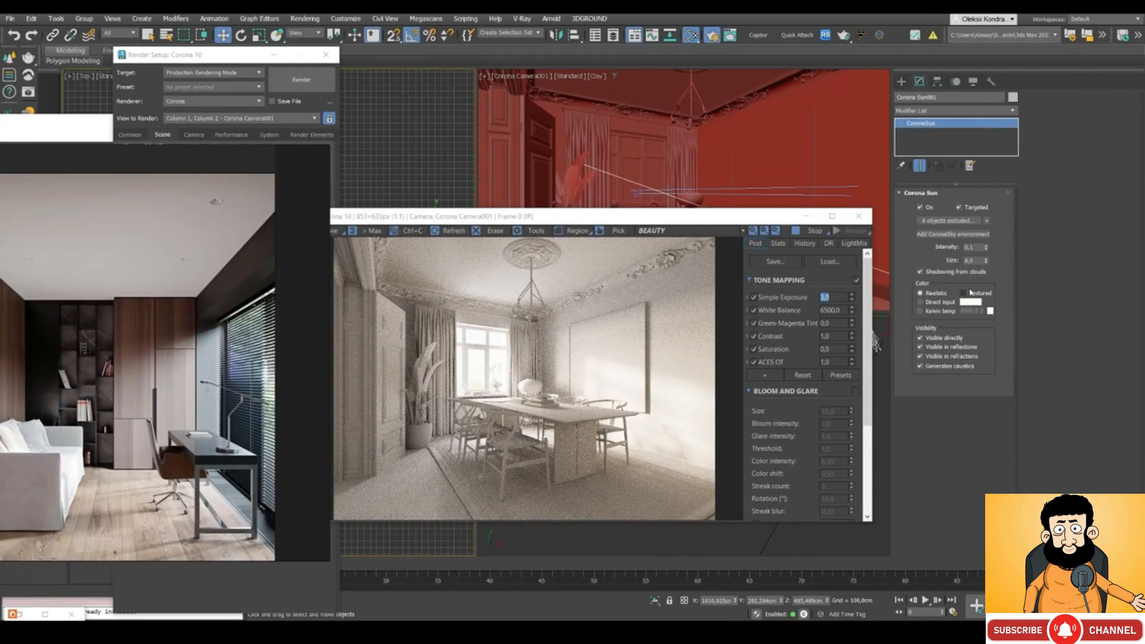
left_click(941, 303)
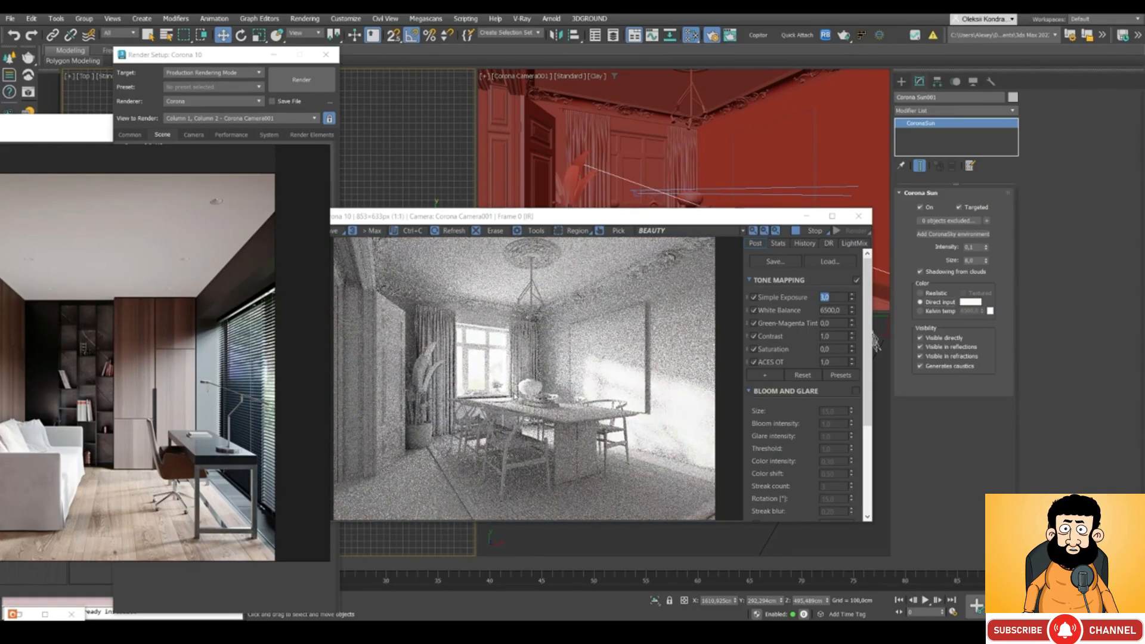
left_click(978, 250)
type("5")
key("Return")
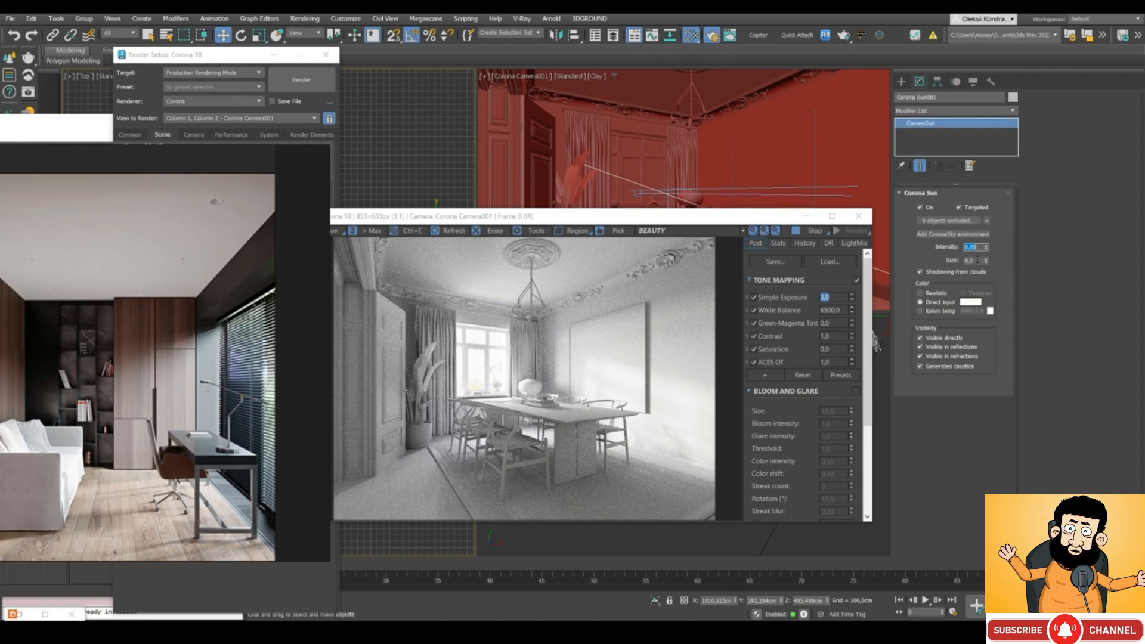
Step: Try a Corona Sun size of 16 and check the shadow softness in the interactive render
key("Tab")
type("1")
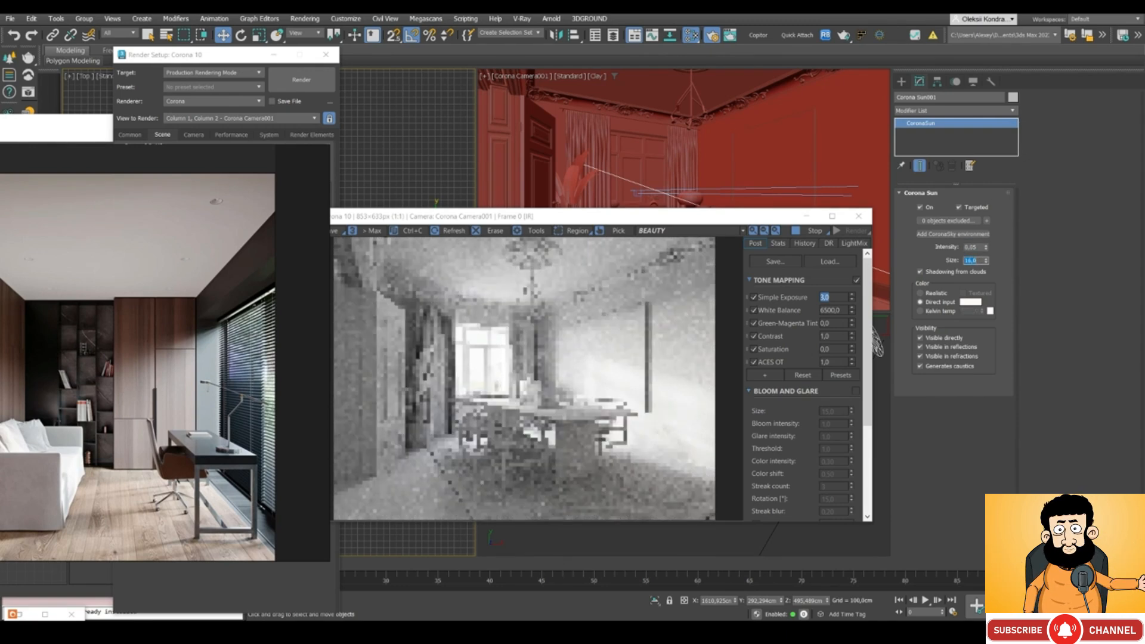
type("6")
key("Return")
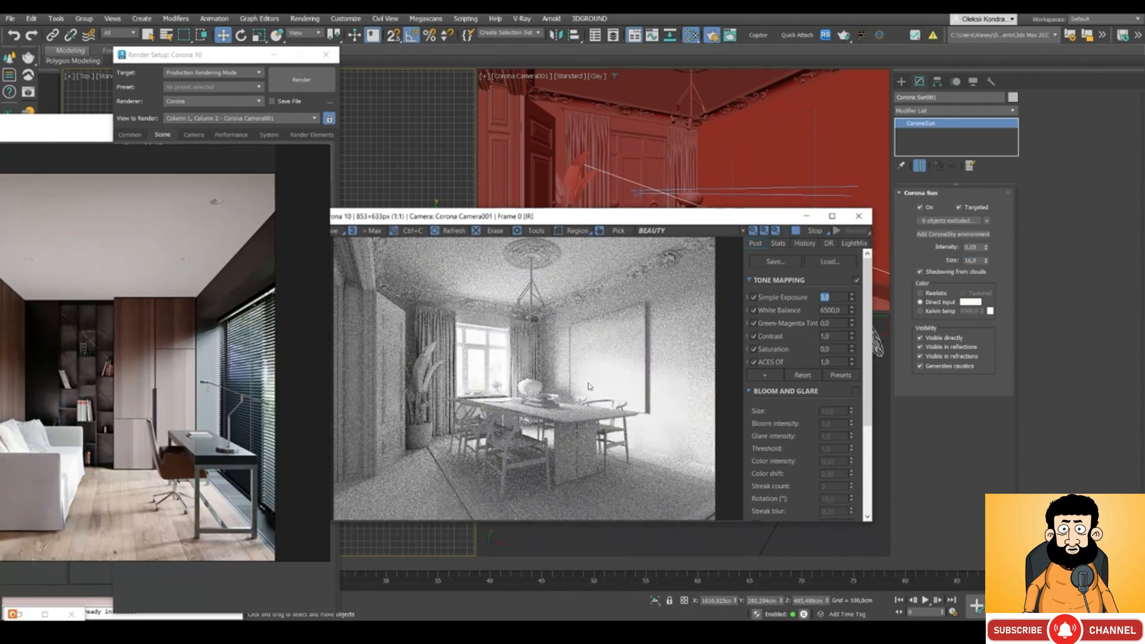
Step: Set the Corona Sun's size to 12 and inspect the sunlight on the wall beside the dining table
double_click(971, 261)
type("12")
key("Return")
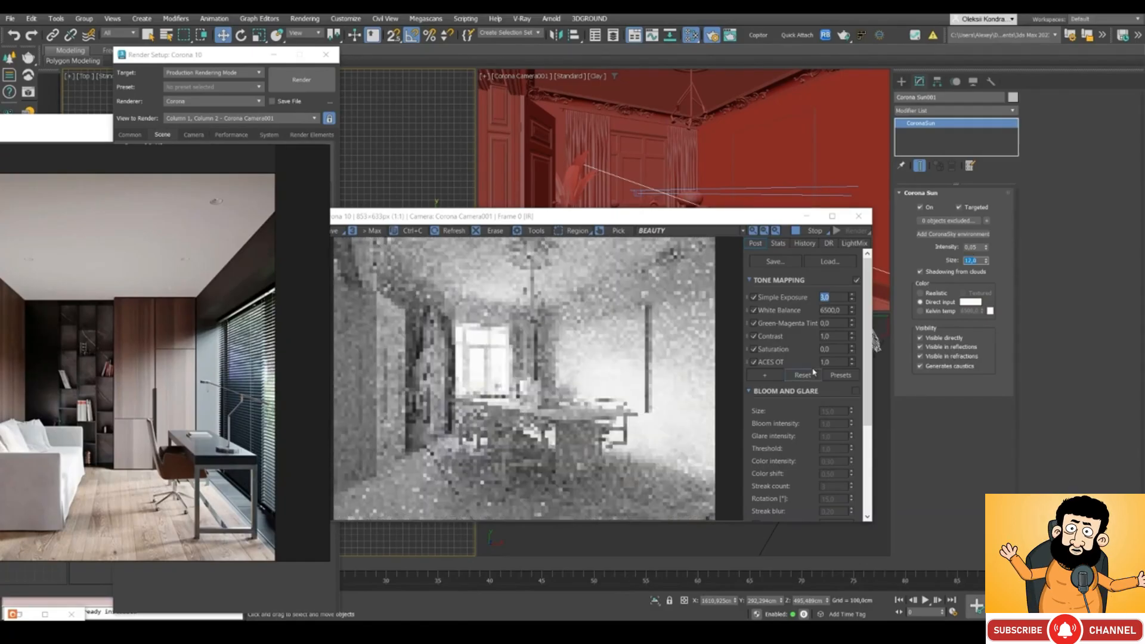
scroll(653, 431, "up", 1)
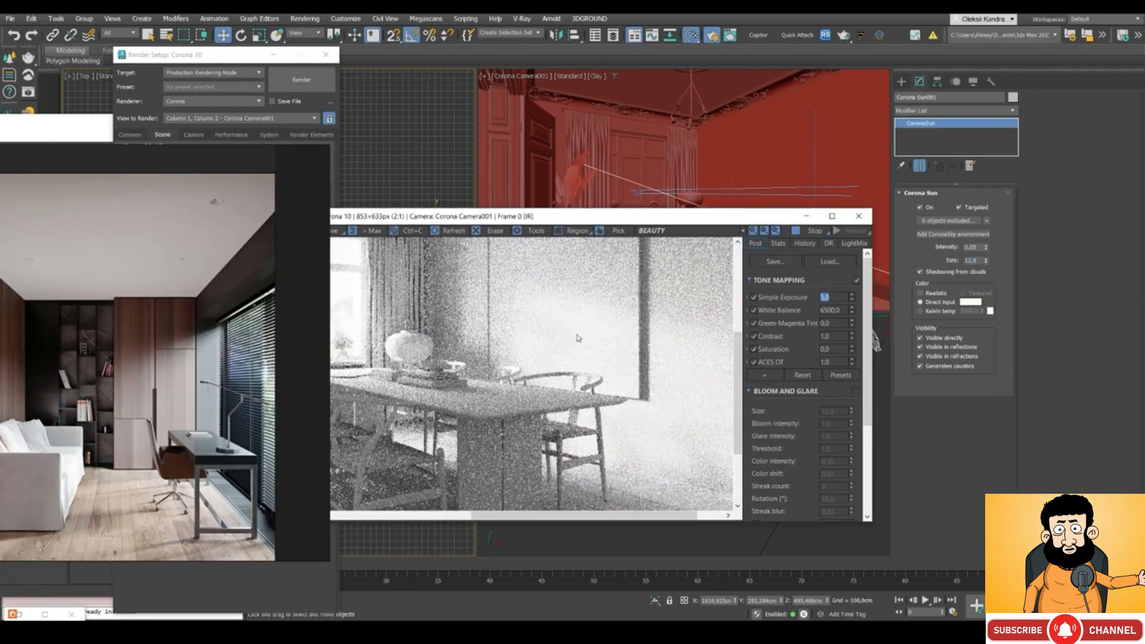
scroll(647, 450, "down", 1)
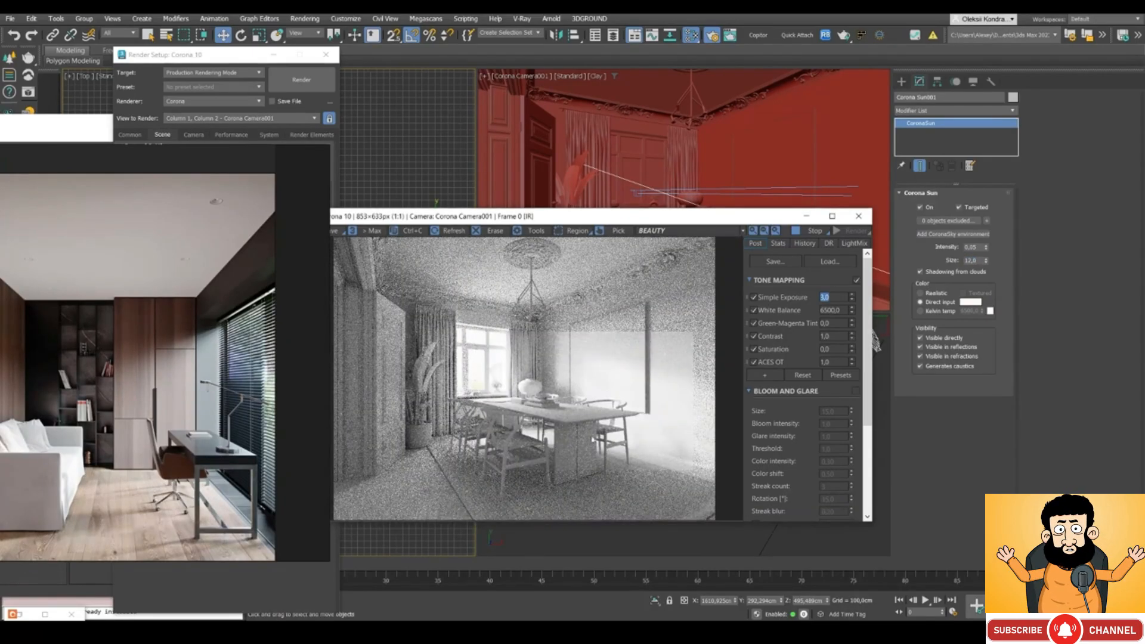
Step: Place the render beside the reference interior photo to compare their lighting
left_click_drag(471, 223, 528, 211)
left_click(131, 271)
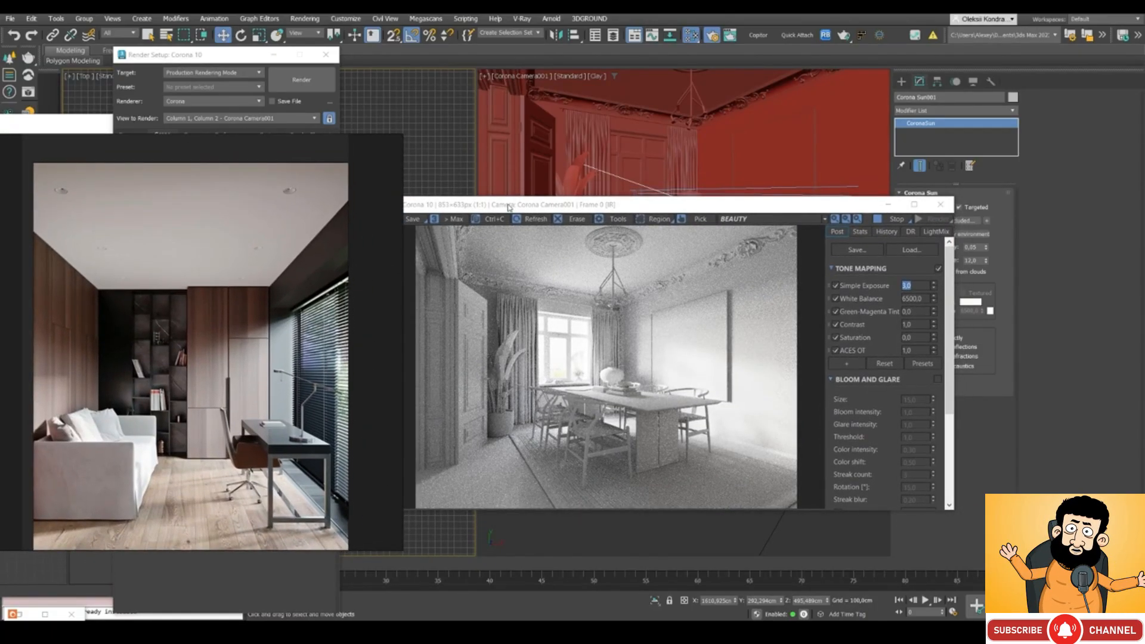
left_click_drag(510, 208, 533, 190)
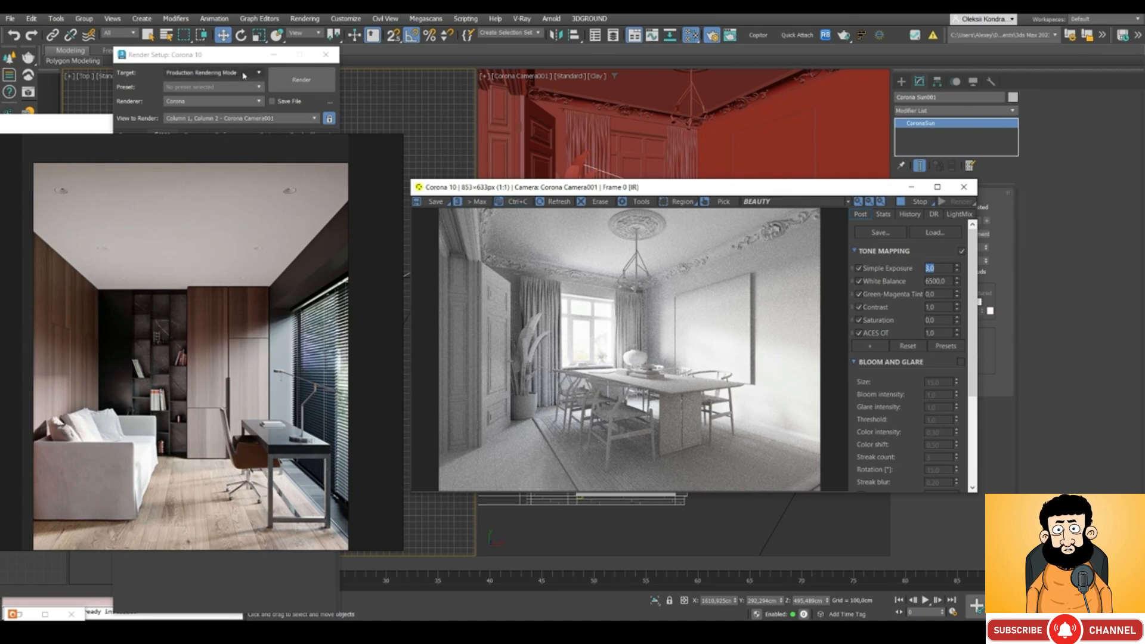
Step: Hide the reference photo and turn off the material override so the render uses the original materials
left_click_drag(212, 55, 274, 57)
right_click_drag(274, 253, 0, 262)
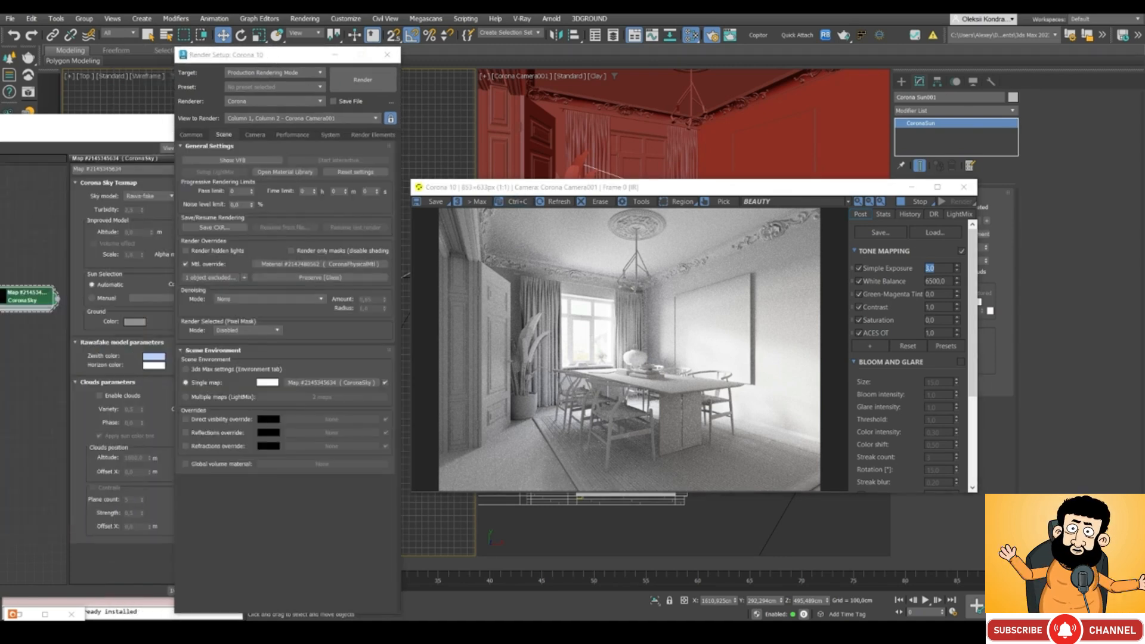
left_click(186, 264)
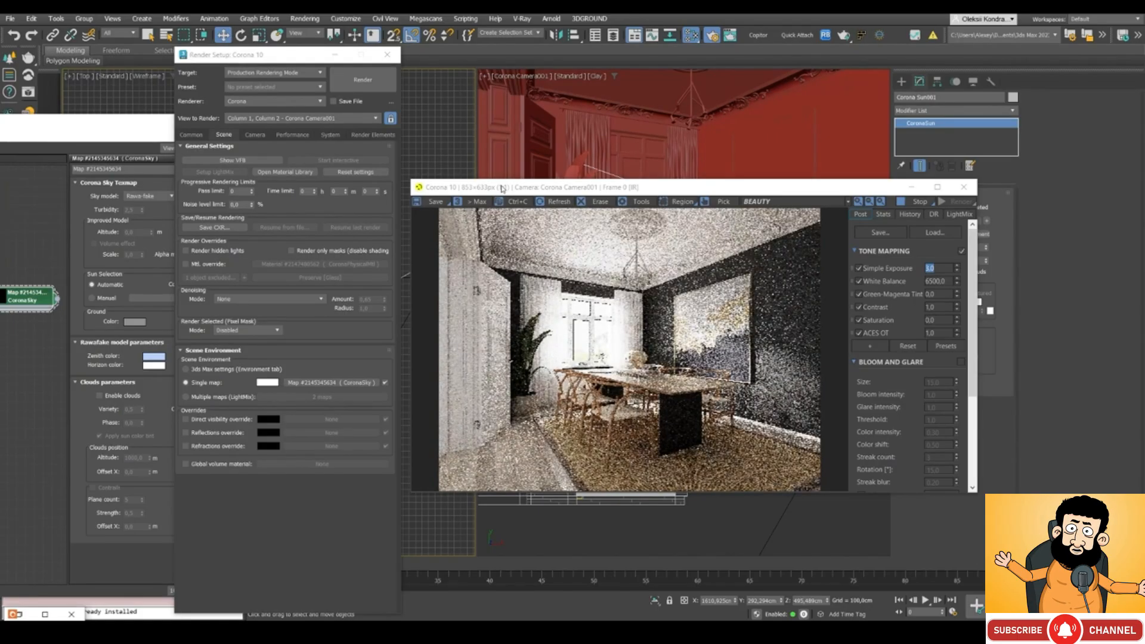
left_click_drag(501, 187, 481, 185)
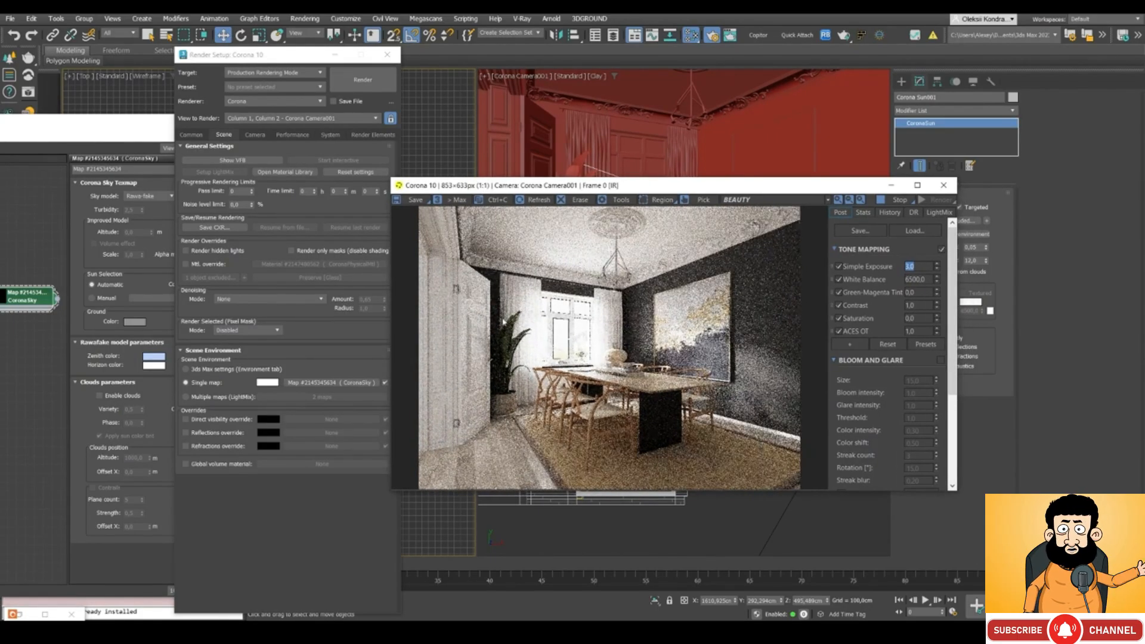
Step: Examine the textured render up close, checking the ceiling molding, plant, window, chairs and black table base
scroll(504, 322, "up", 2)
scroll(458, 264, "down", 2)
scroll(458, 263, "up", 2)
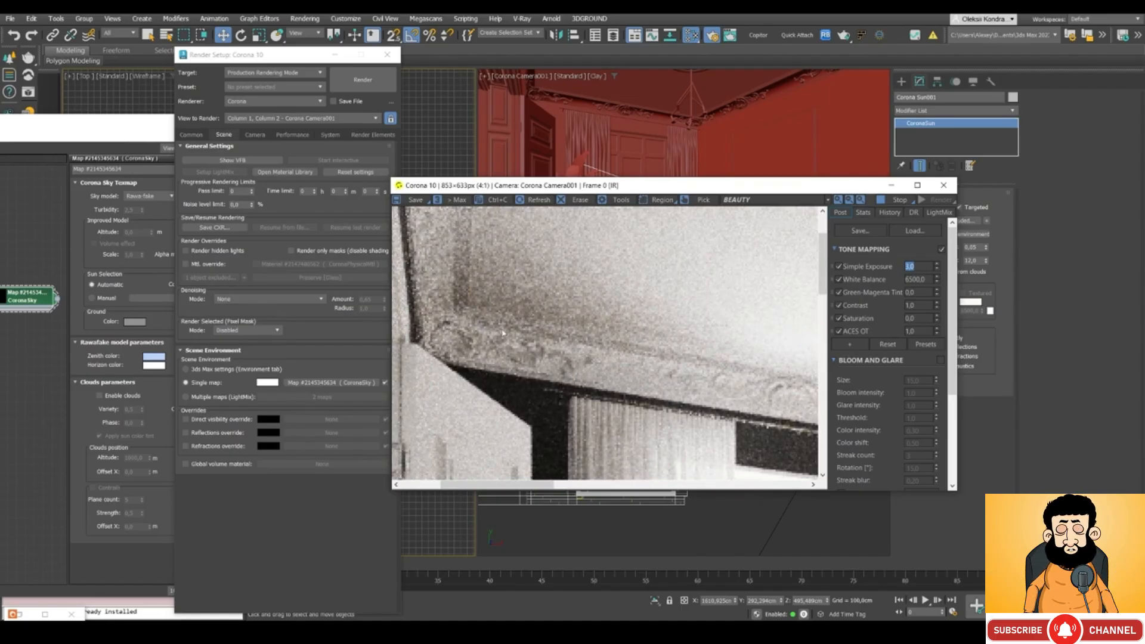
scroll(520, 273, "down", 2)
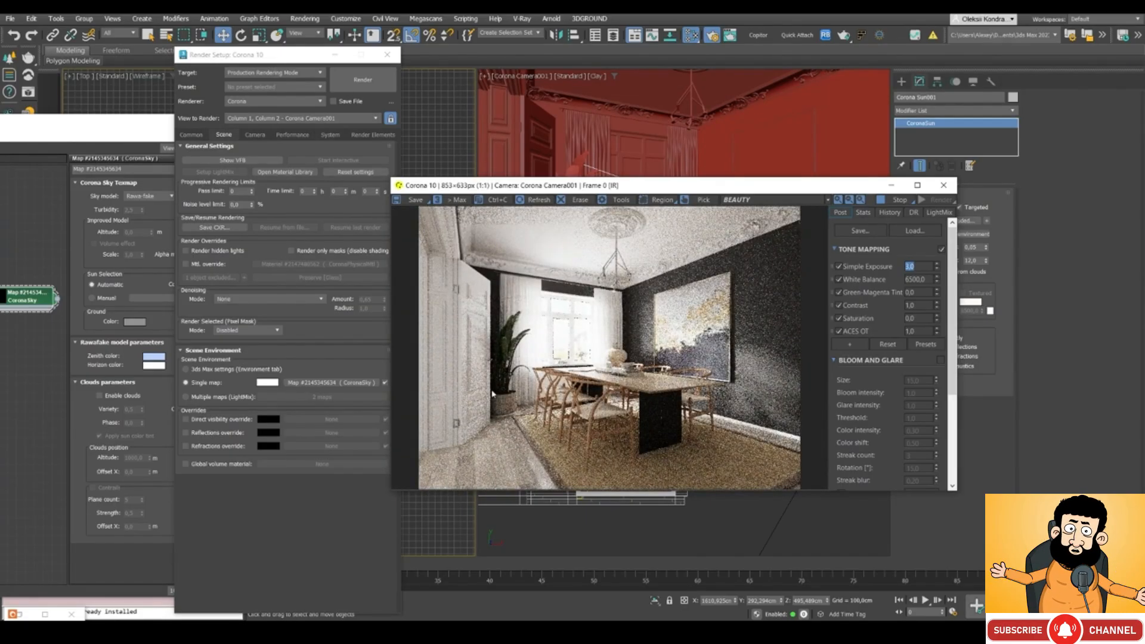
scroll(547, 317, "up", 2)
scroll(547, 317, "up", 1)
scroll(547, 317, "down", 2)
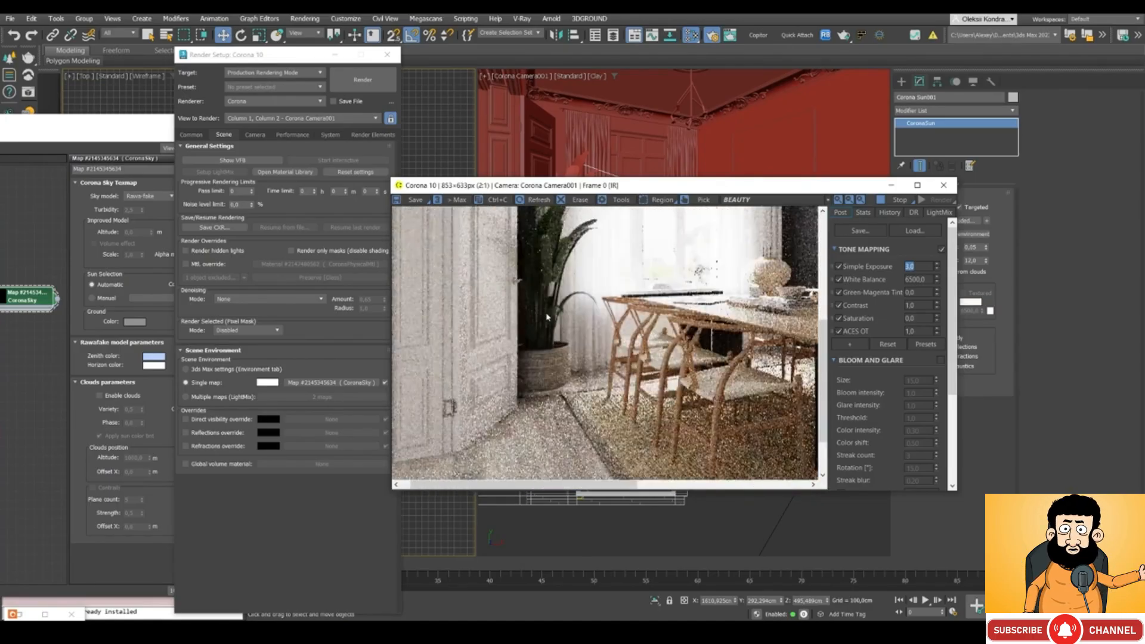
scroll(547, 316, "down", 1)
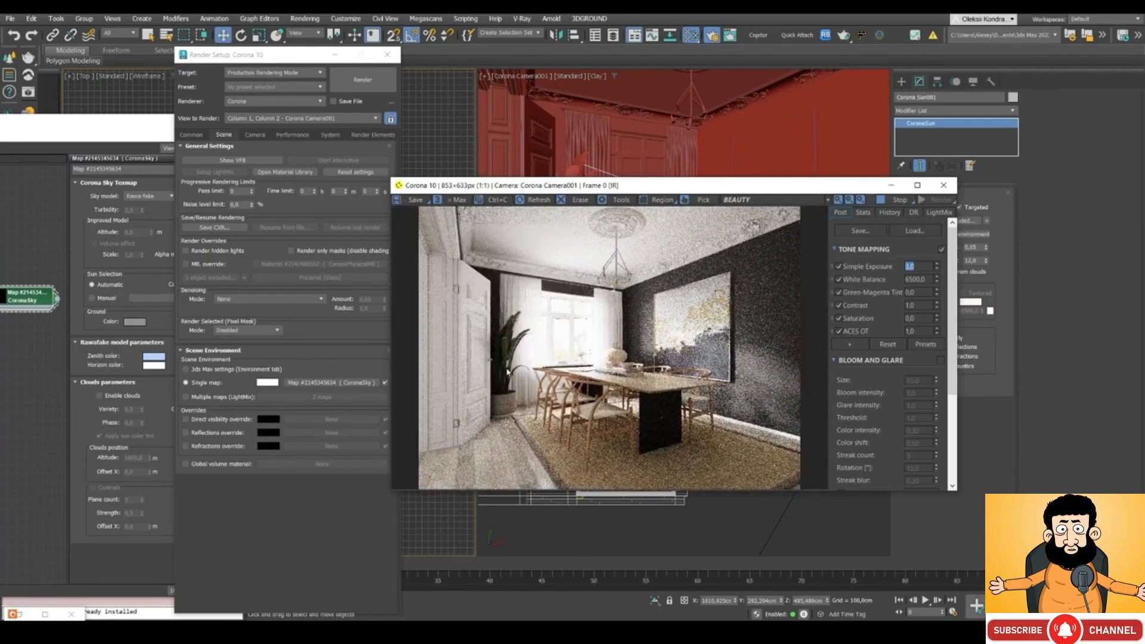
scroll(508, 372, "up", 1)
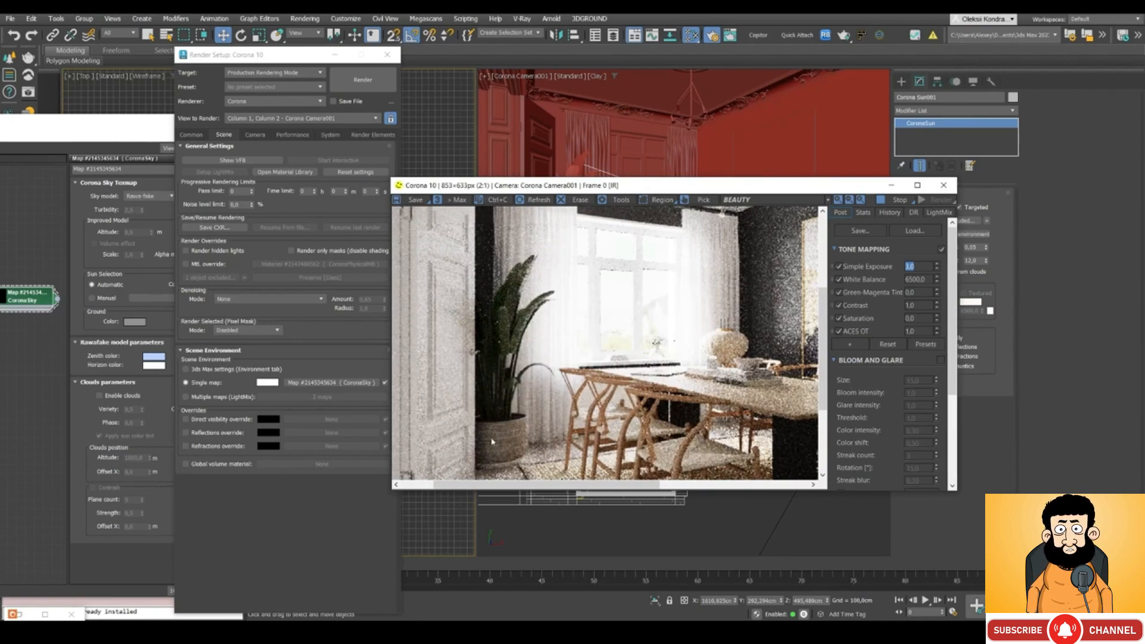
scroll(518, 361, "down", 1)
scroll(666, 448, "up", 1)
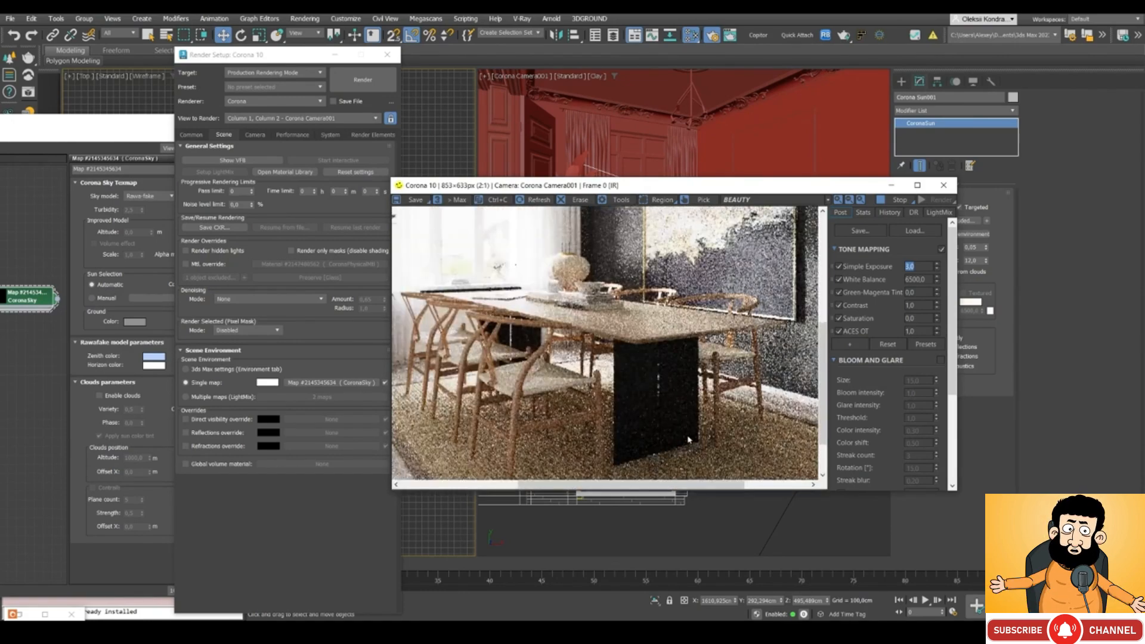
scroll(612, 374, "up", 1)
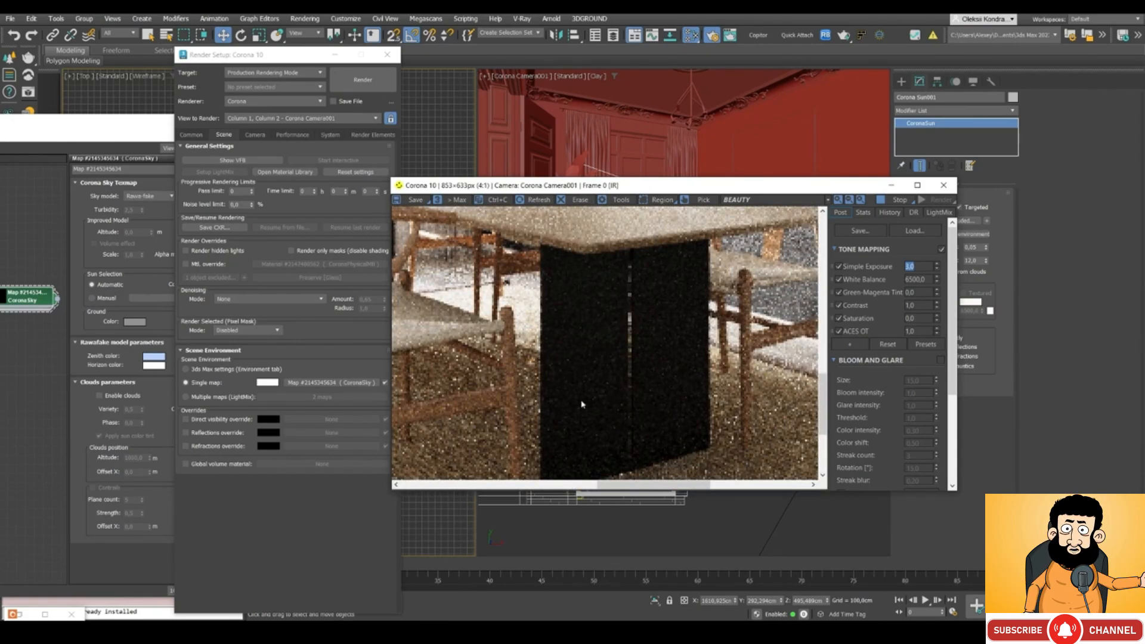
scroll(635, 275, "down", 2)
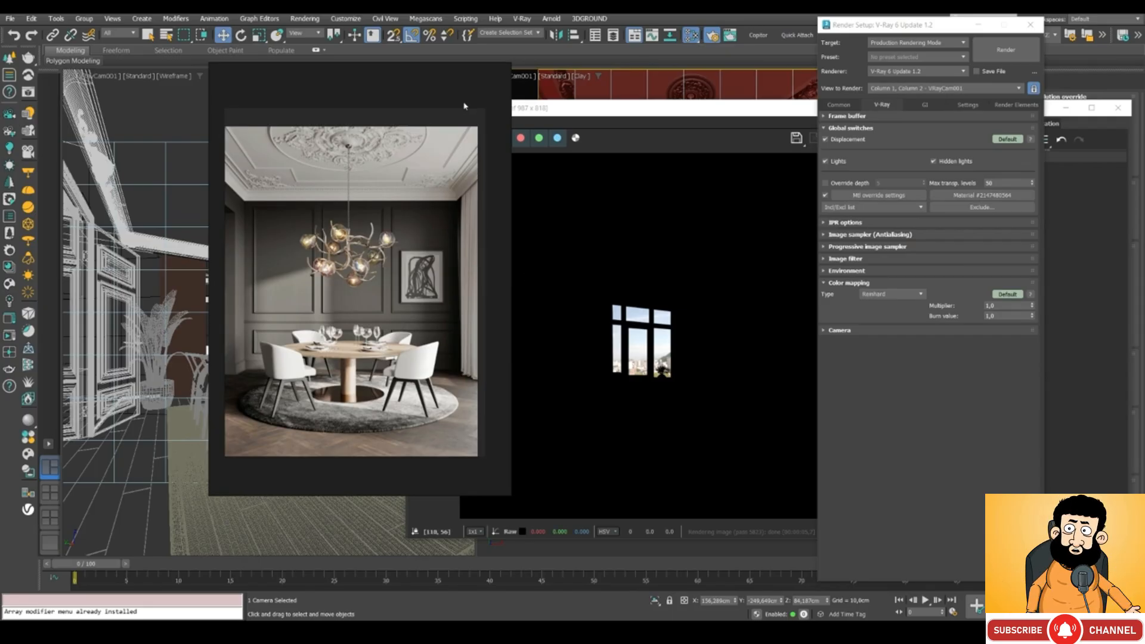
Step: In the V-Ray scene, hide the reference photo and switch the wireframe camera viewport to a Top view showing the whole building
right_click_drag(441, 93, 0, 129)
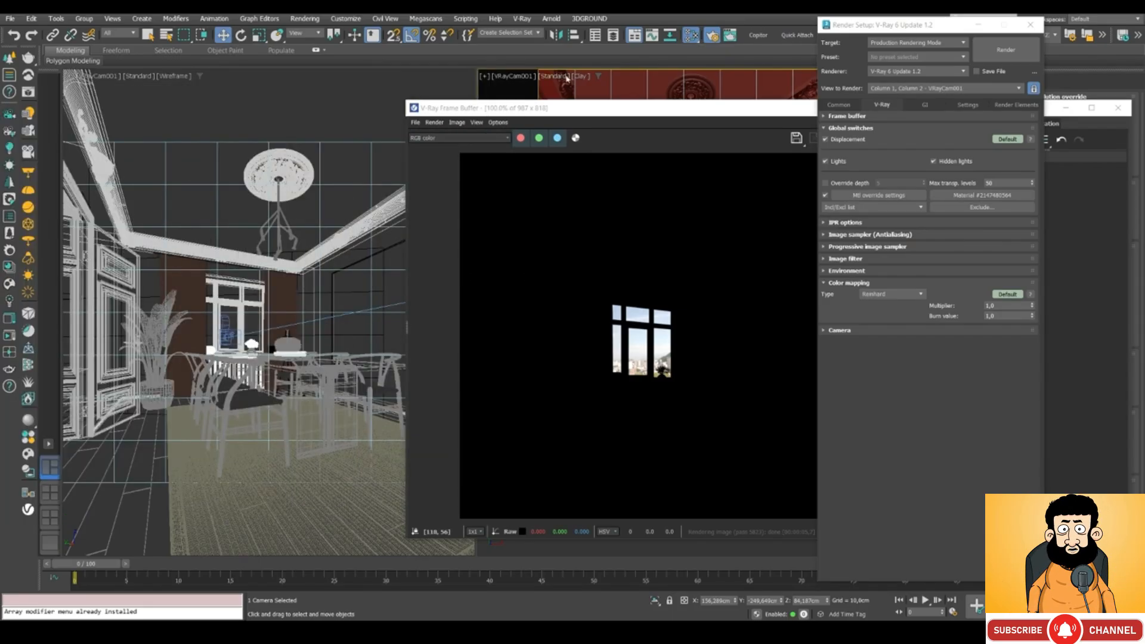
left_click_drag(576, 111, 539, 107)
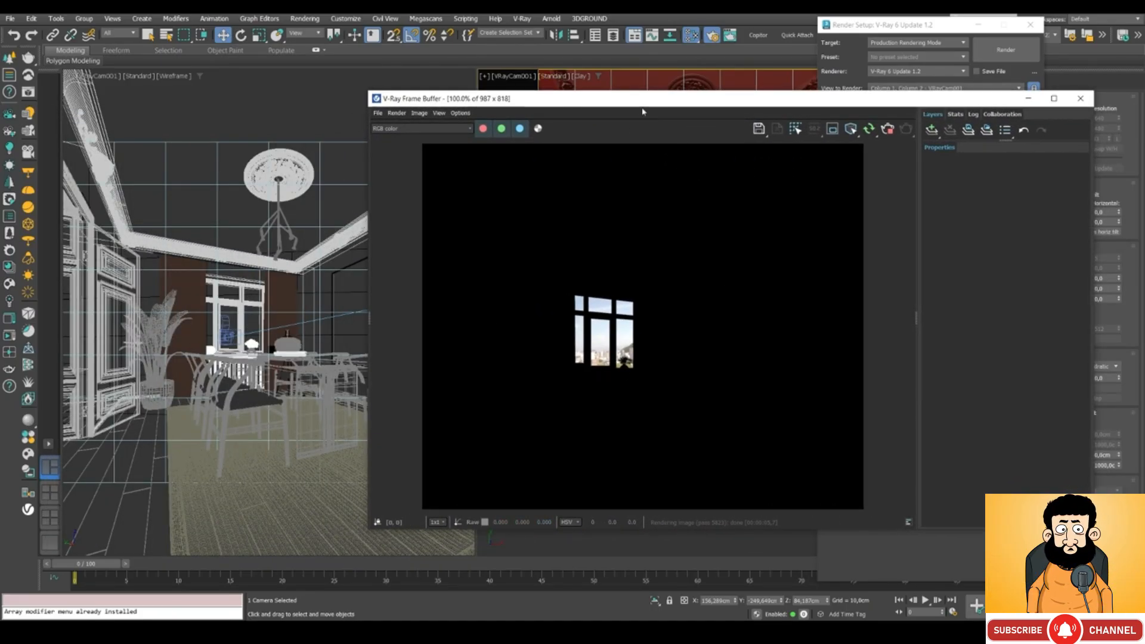
left_click_drag(642, 111, 466, 121)
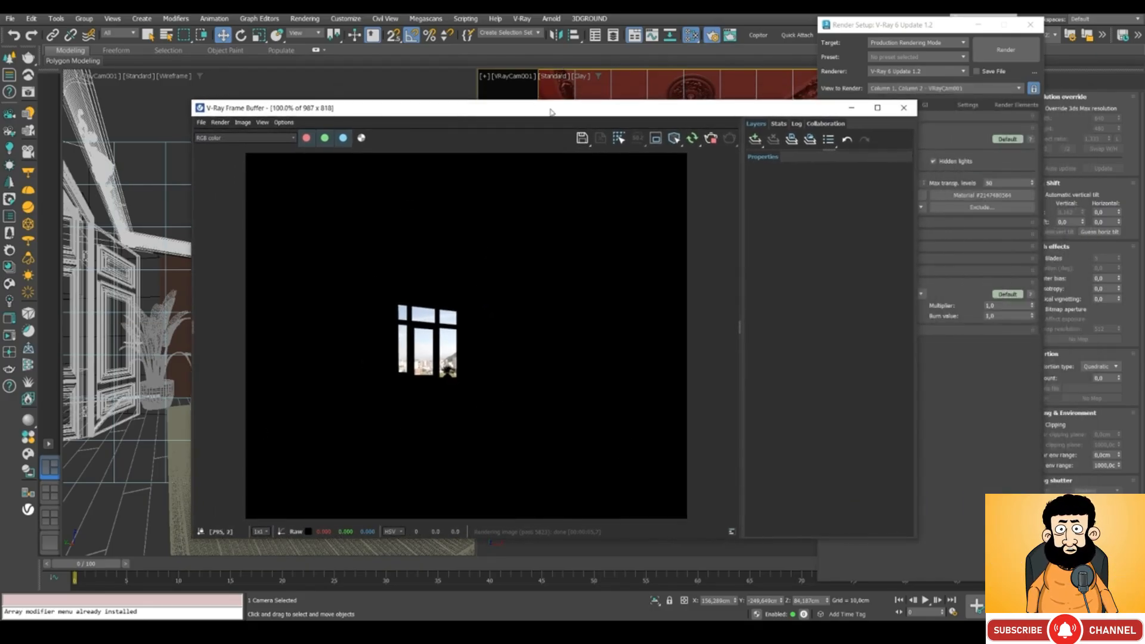
left_click_drag(550, 112, 891, 248)
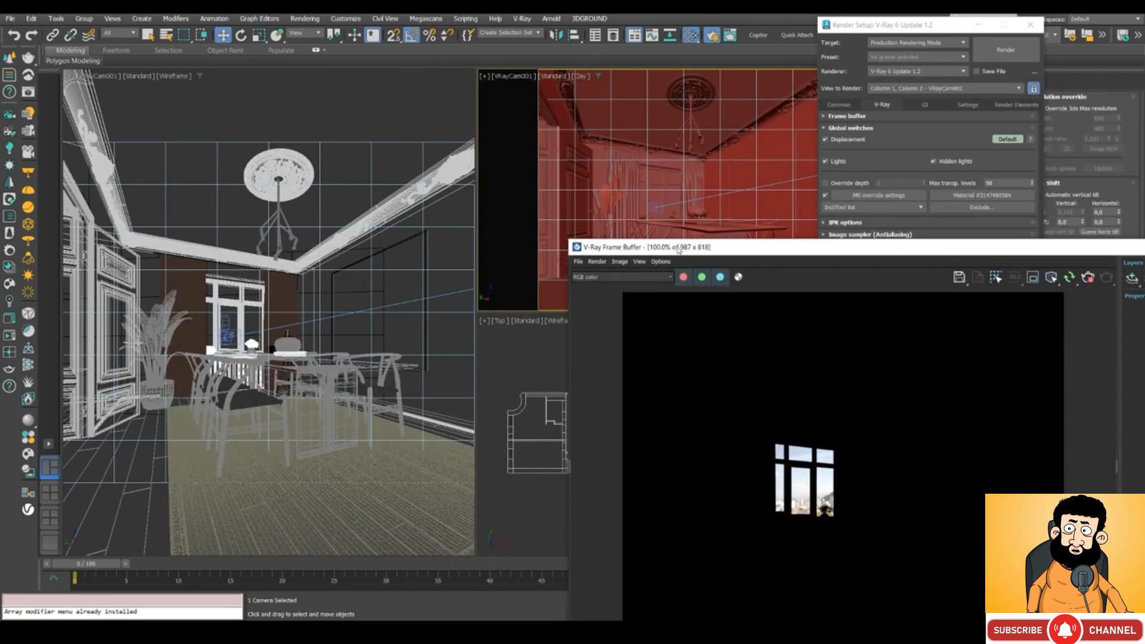
left_click_drag(680, 251, 665, 118)
left_click(224, 159)
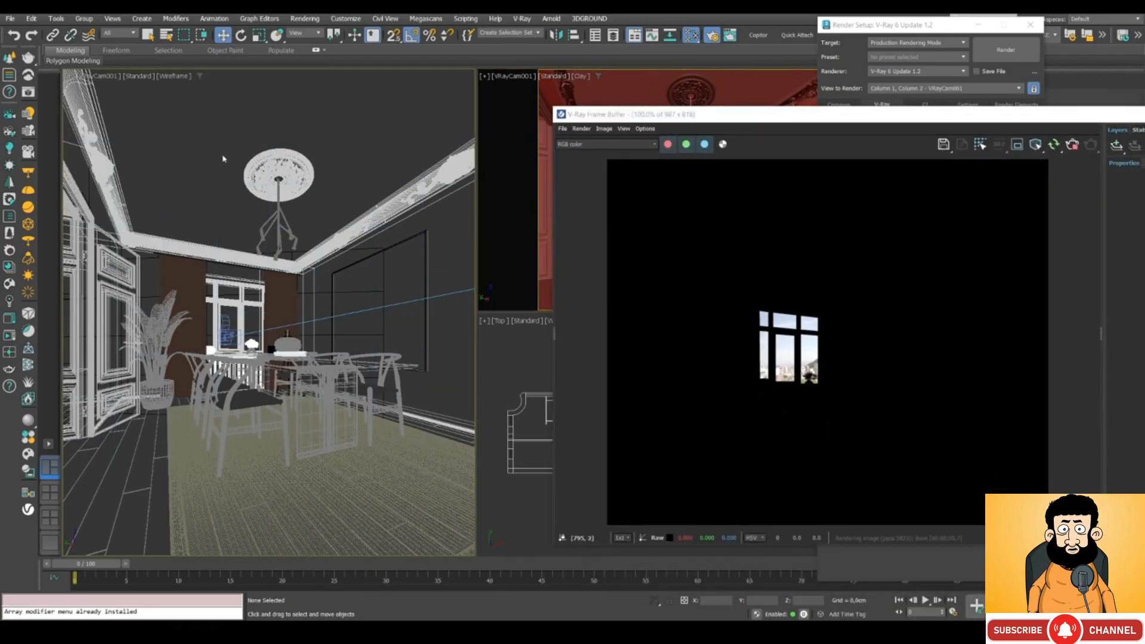
key("t")
scroll(245, 203, "down", 7)
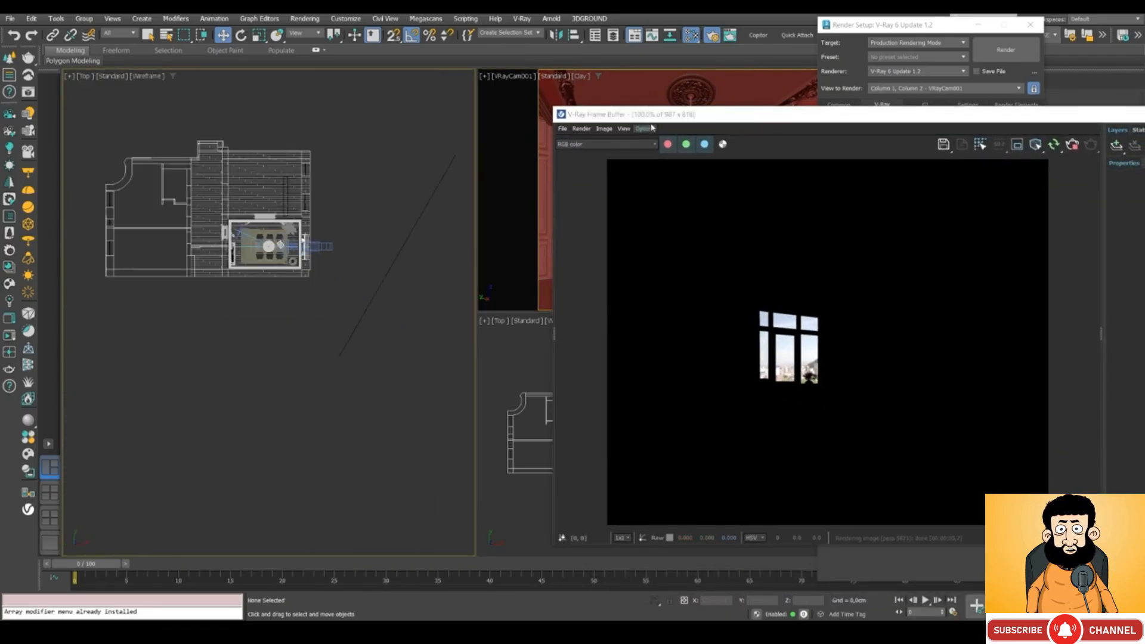
Step: Move the render settings out of the way and create a plane VRayLight outside the floor plan in the Top view
left_click_drag(648, 120, 334, 175)
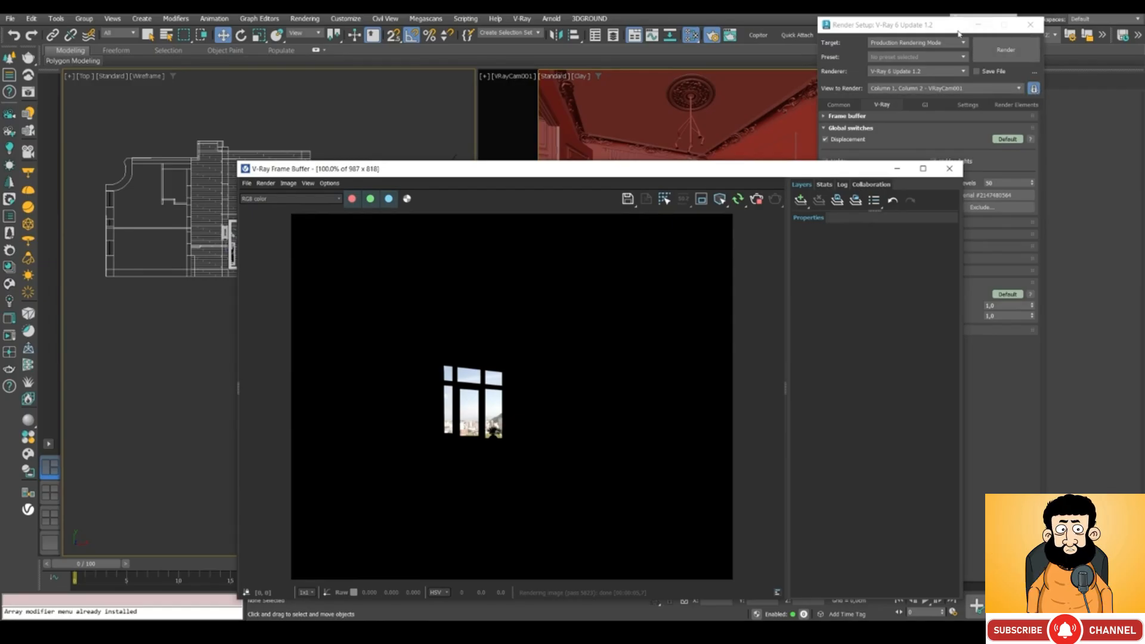
left_click_drag(958, 28, 0, 142)
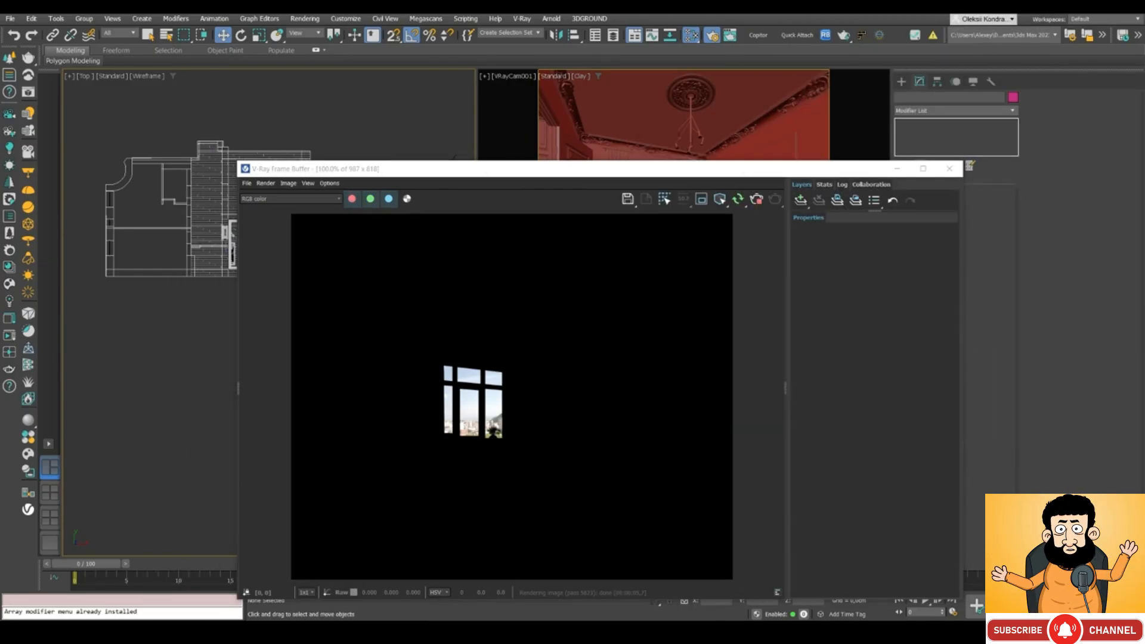
left_click(901, 82)
left_click_drag(762, 170, 678, 122)
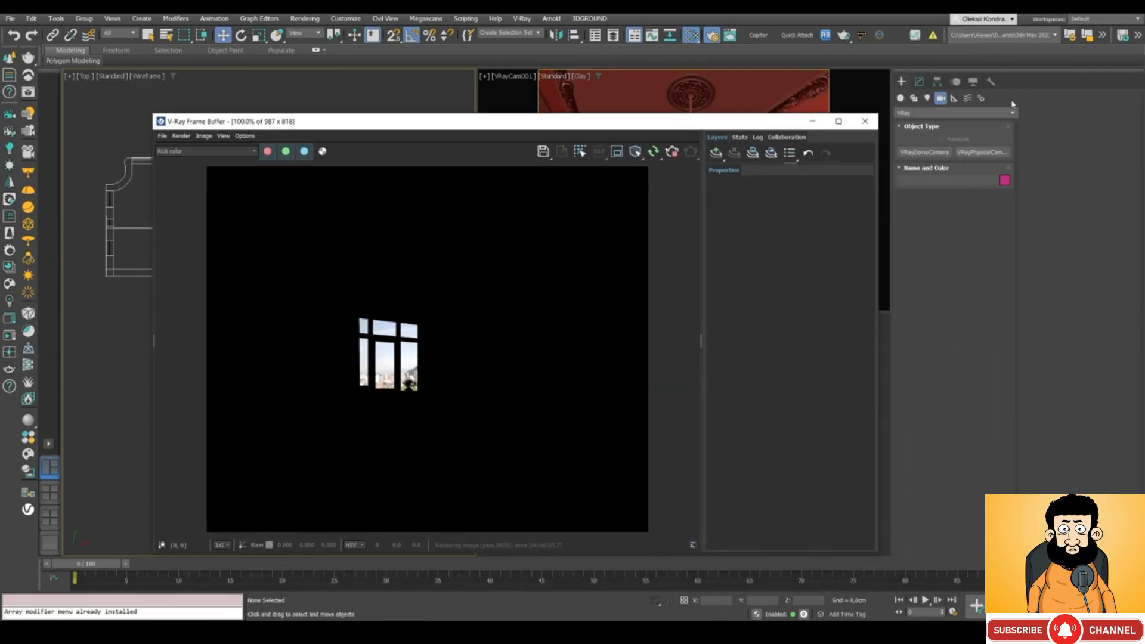
left_click(926, 100)
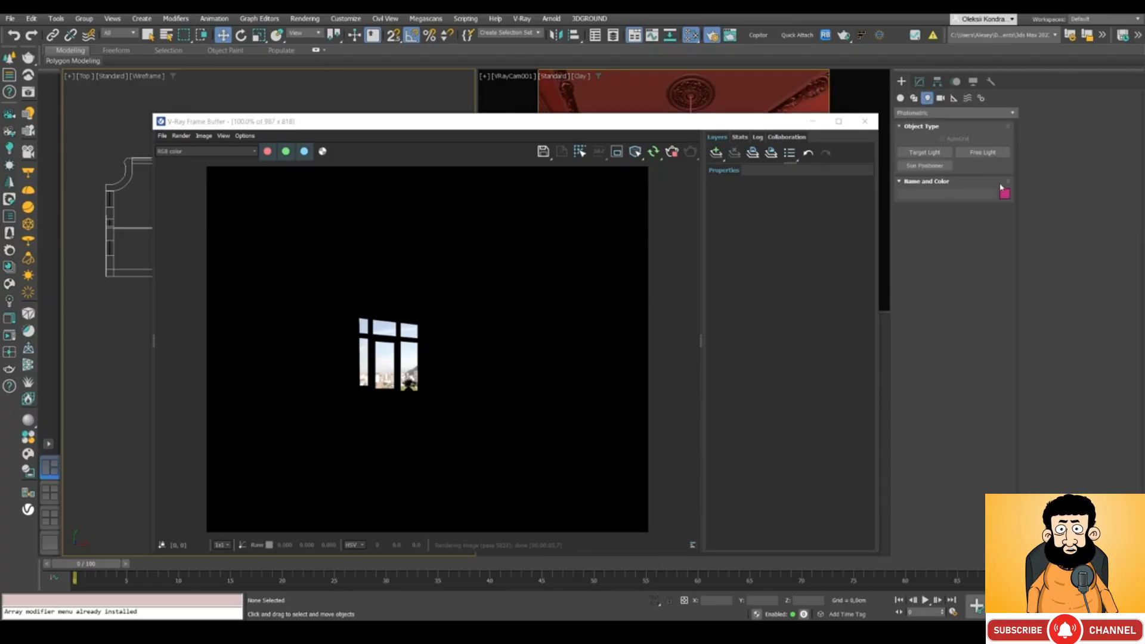
left_click(917, 113)
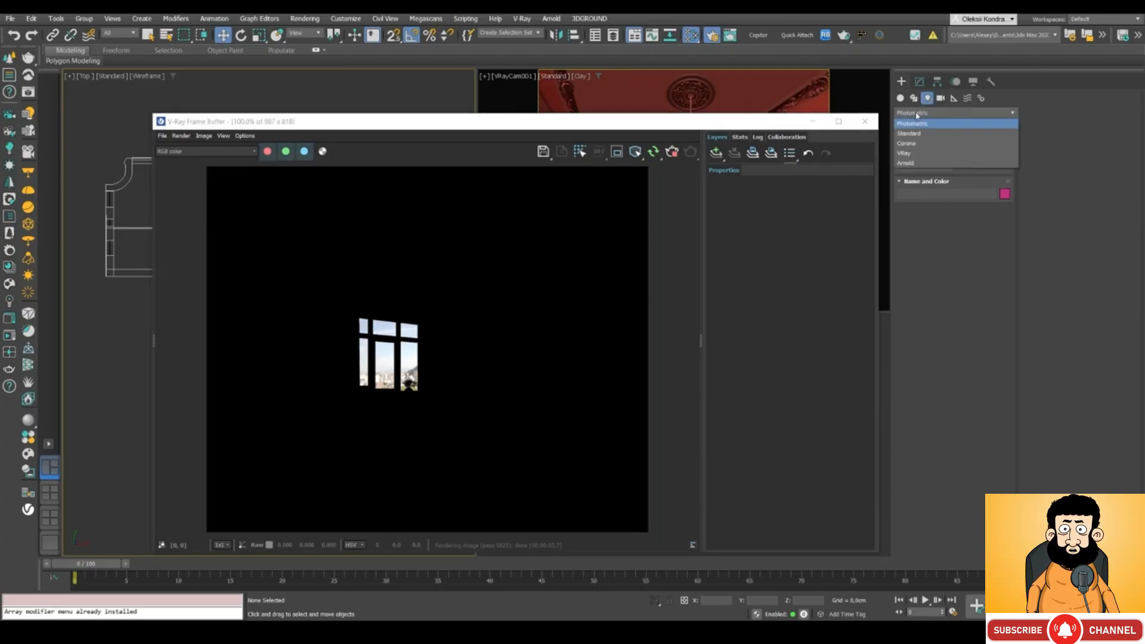
left_click(905, 153)
left_click(925, 153)
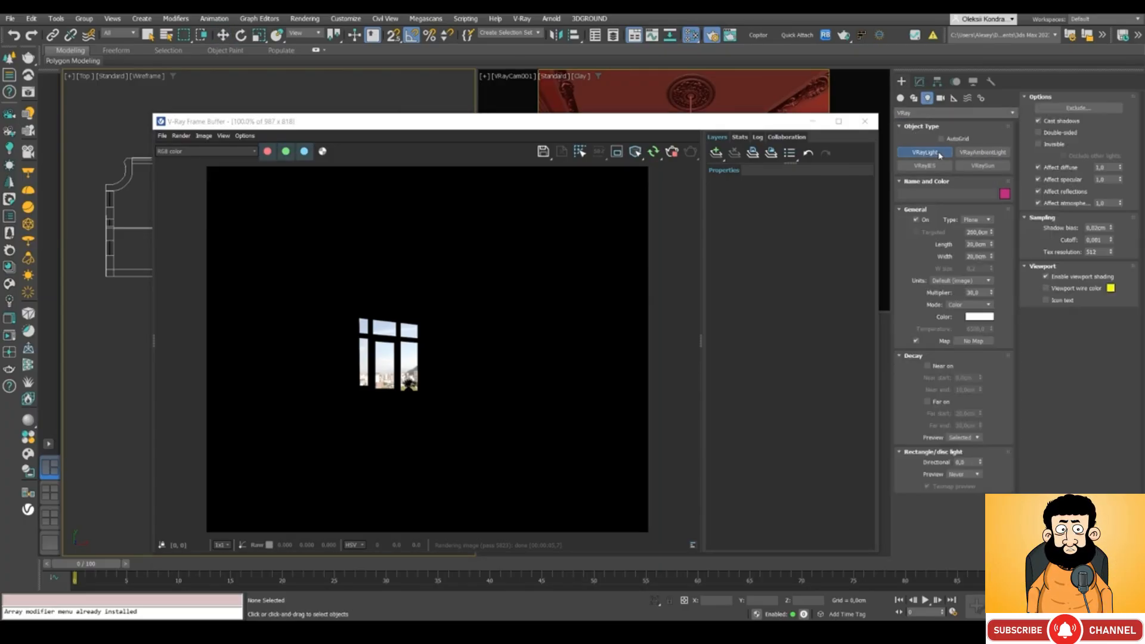
left_click_drag(713, 122, 937, 230)
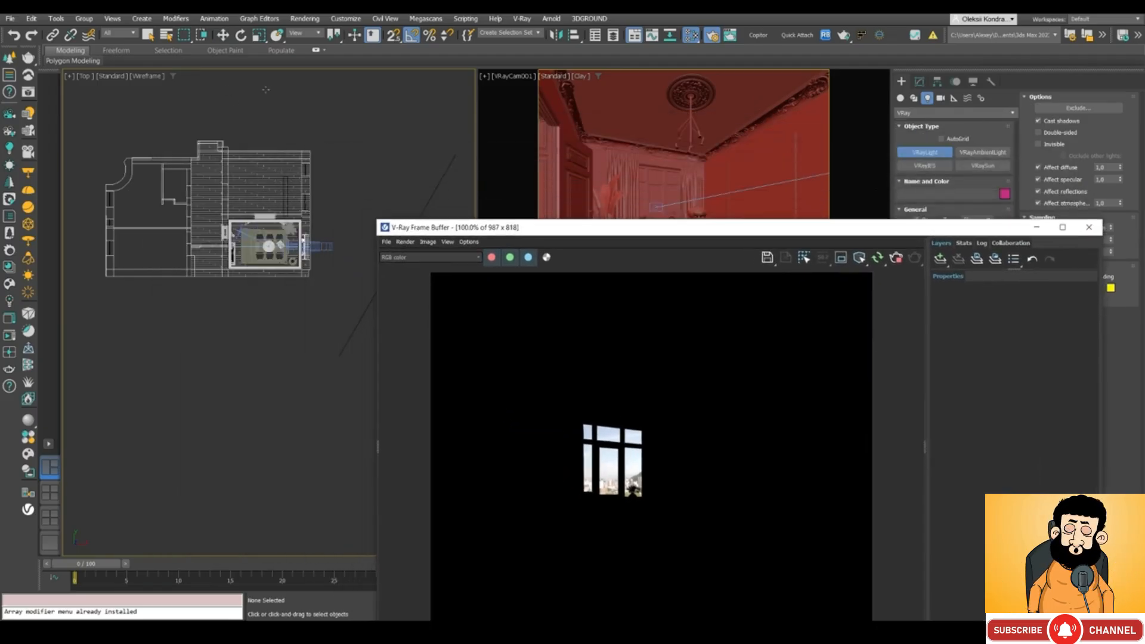
left_click_drag(276, 92, 306, 120)
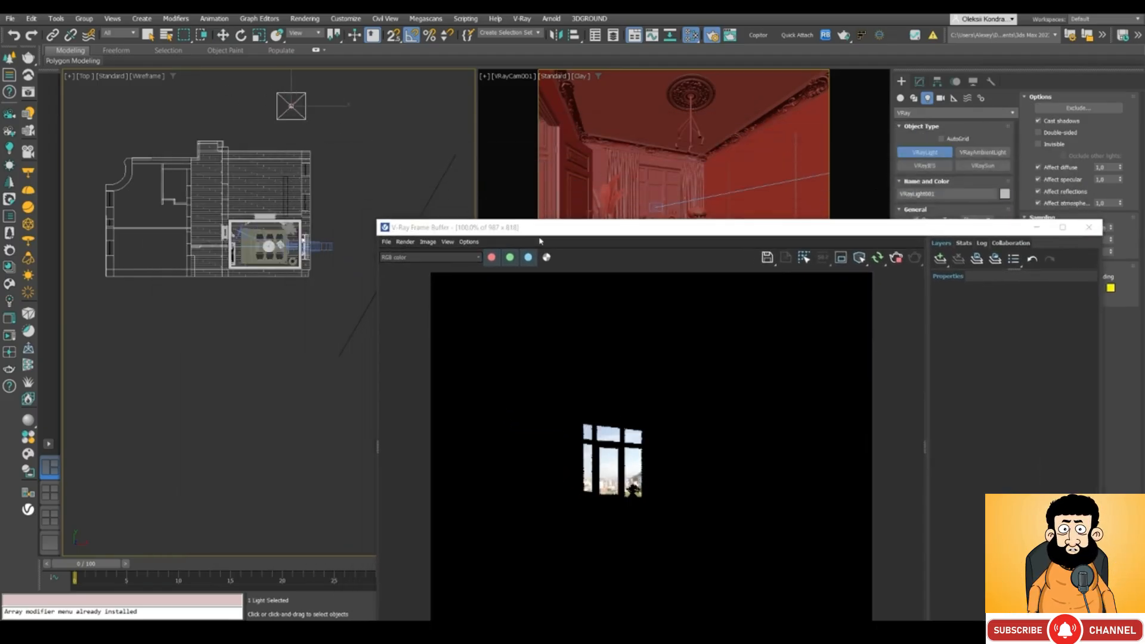
Step: Change the new VRayLight's type to Dome and keep its parameters clear of the frame buffer
left_click_drag(540, 228, 257, 211)
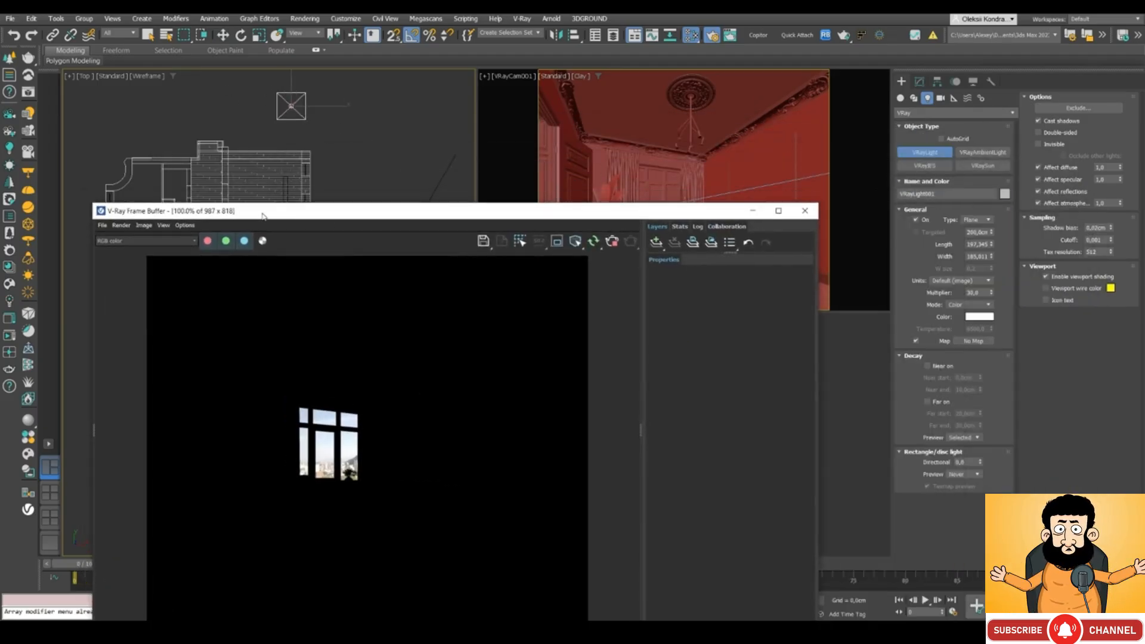
left_click(978, 219)
left_click(975, 234)
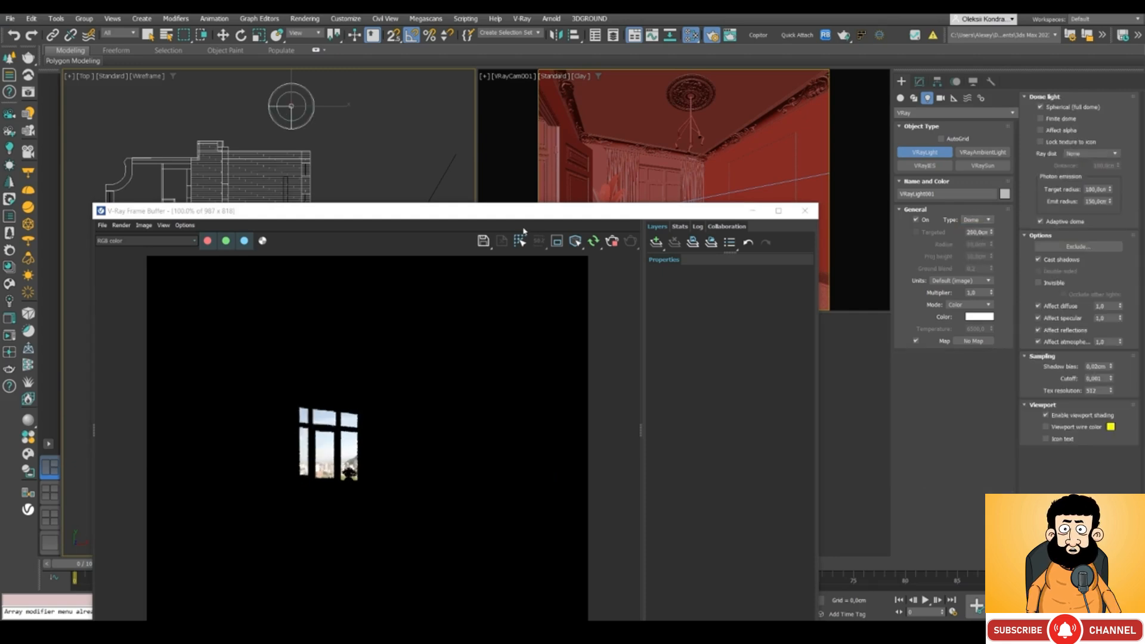
left_click_drag(519, 211, 525, 178)
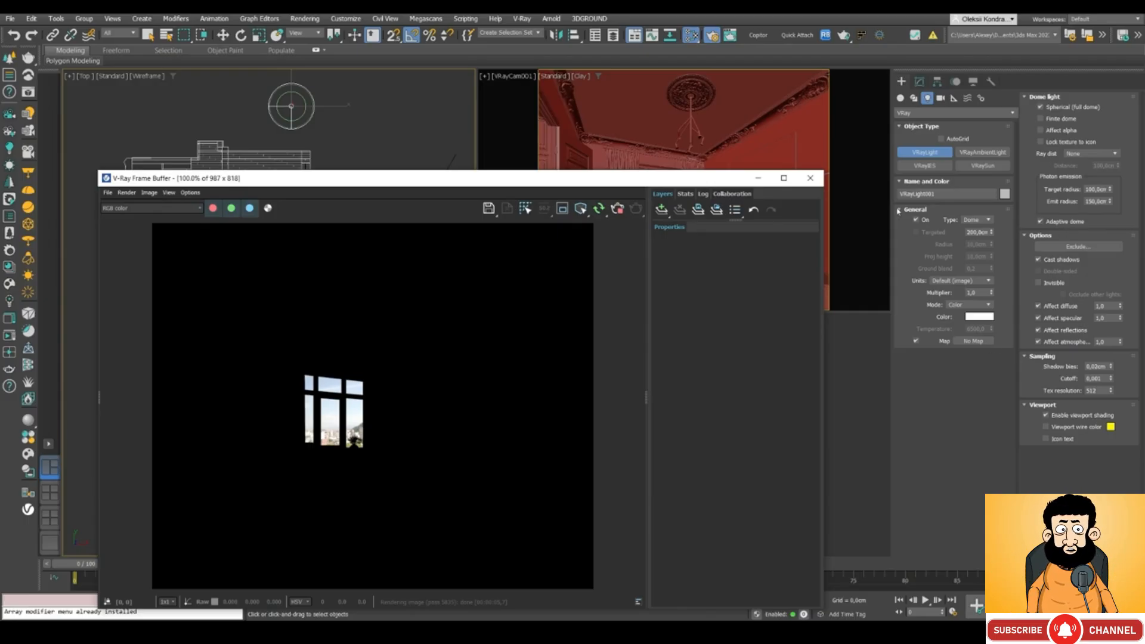
Step: Finish creating the dome light and add a VRaySky map to the Slate Material Editor's node view
left_click_drag(429, 182, 424, 179)
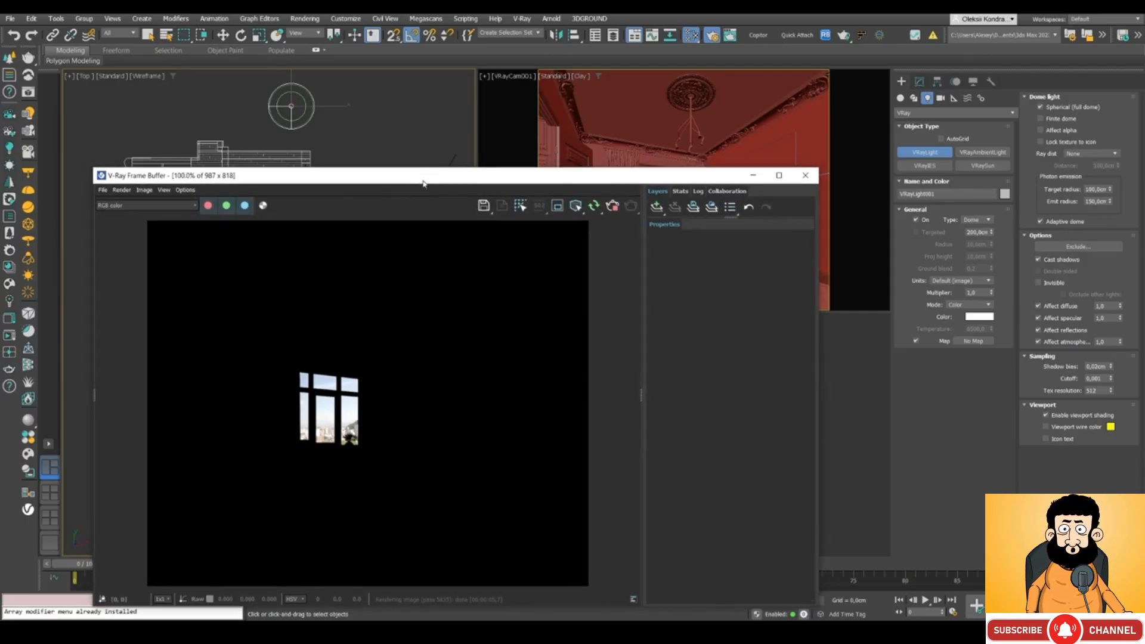
right_click(385, 141)
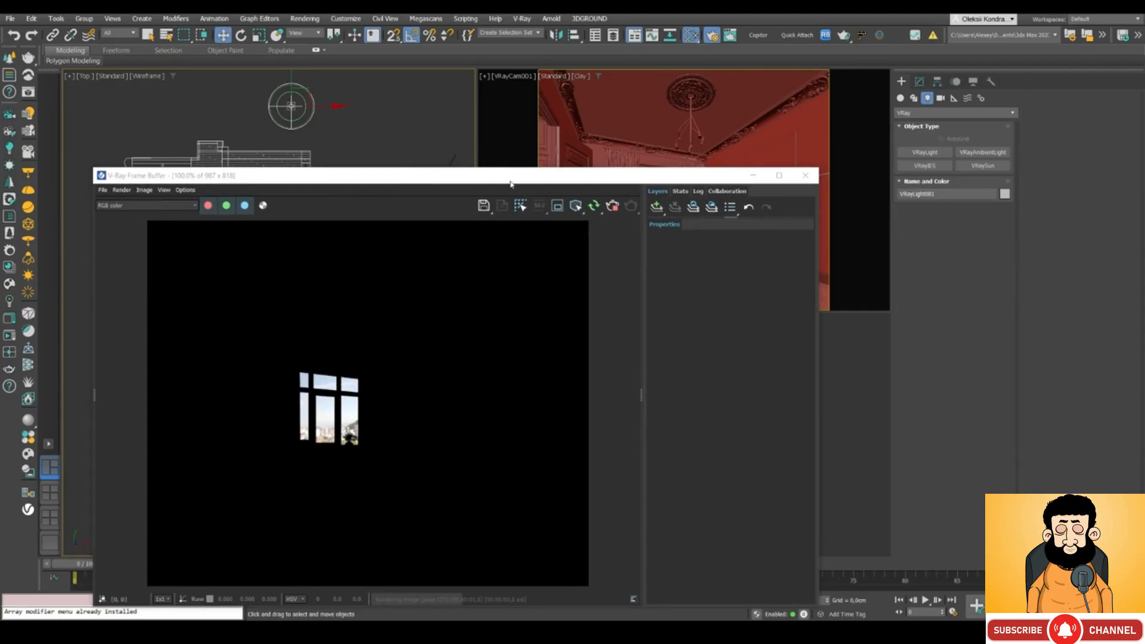
mouse_move(497, 179)
left_mouse_down()
mouse_move(503, 165)
mouse_move(513, 171)
left_mouse_up()
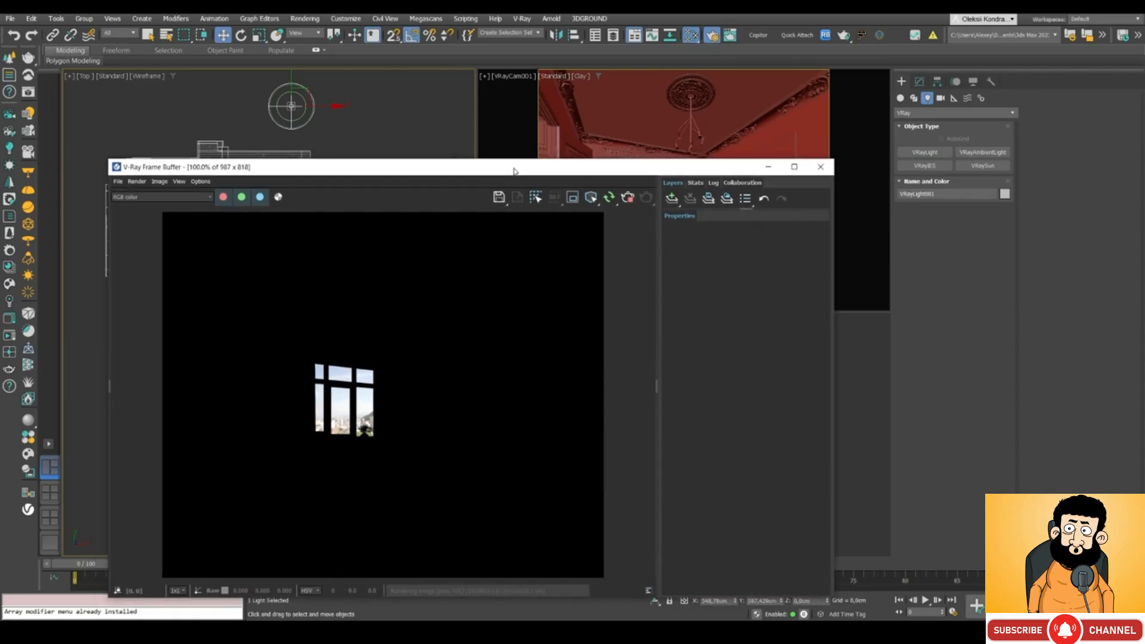
left_click(427, 112)
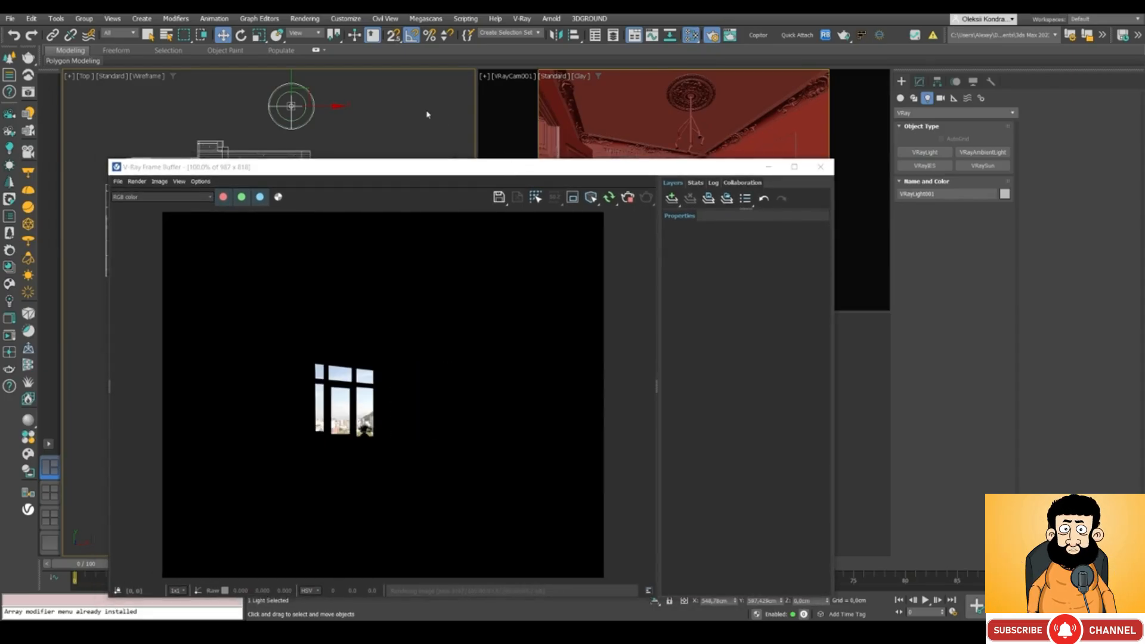
left_click_drag(0, 114, 543, 100)
scroll(386, 356, "down", 4)
scroll(386, 356, "down", 15)
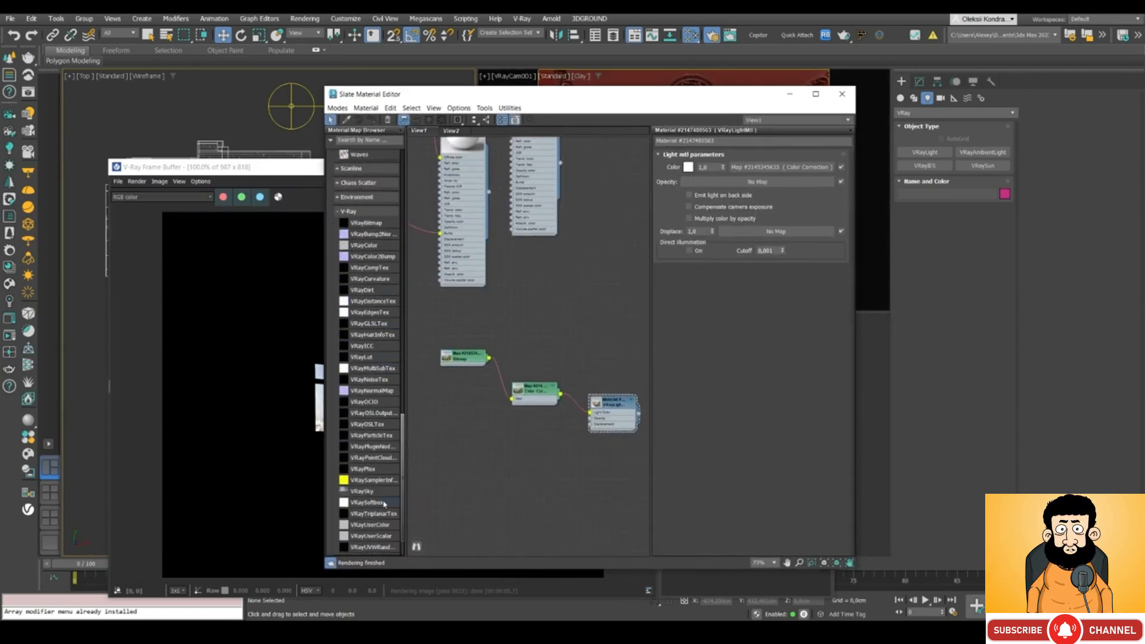
left_click_drag(375, 494, 528, 480)
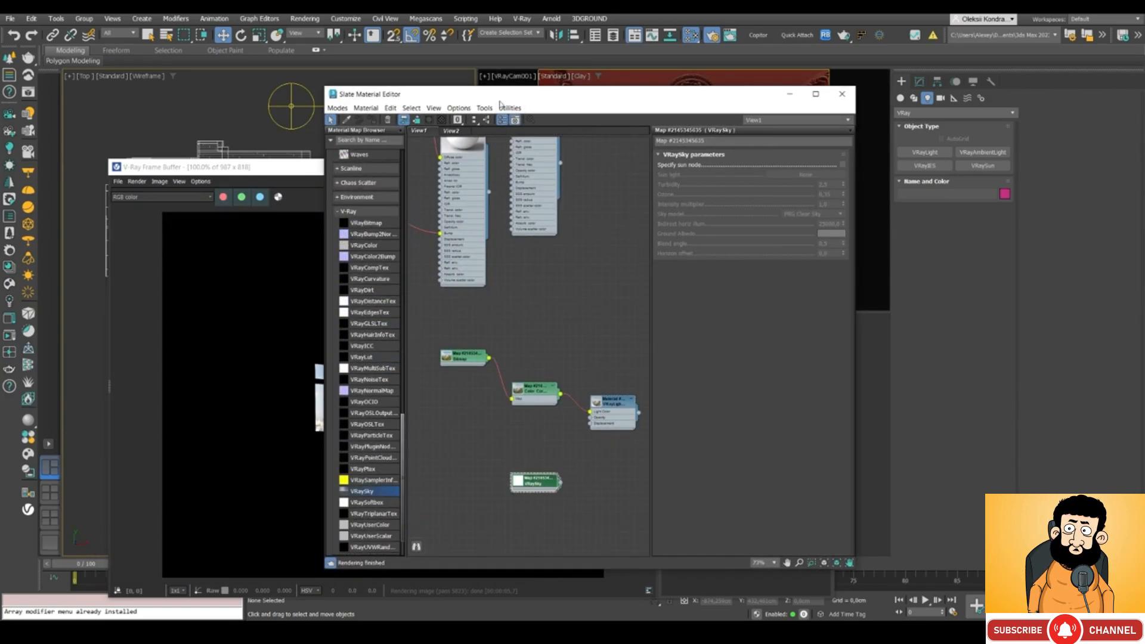
Step: Assign the VRaySky map to the dome light's Map slot and turn on Specify sun node in the map's parameters
left_click_drag(494, 97, 298, 158)
left_click(291, 106)
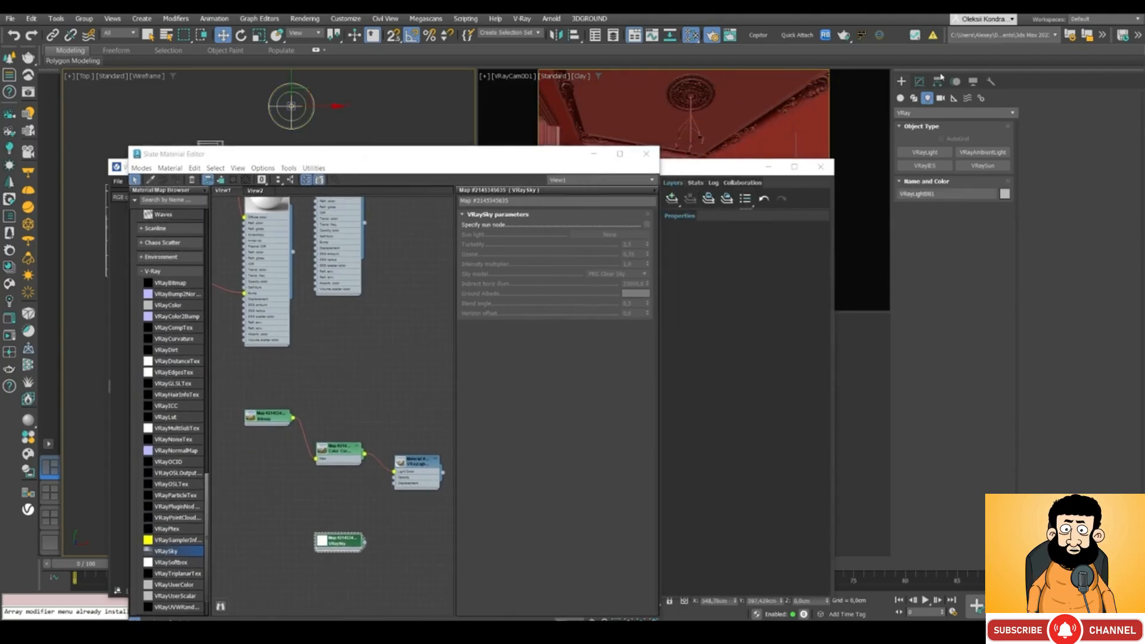
left_click(919, 81)
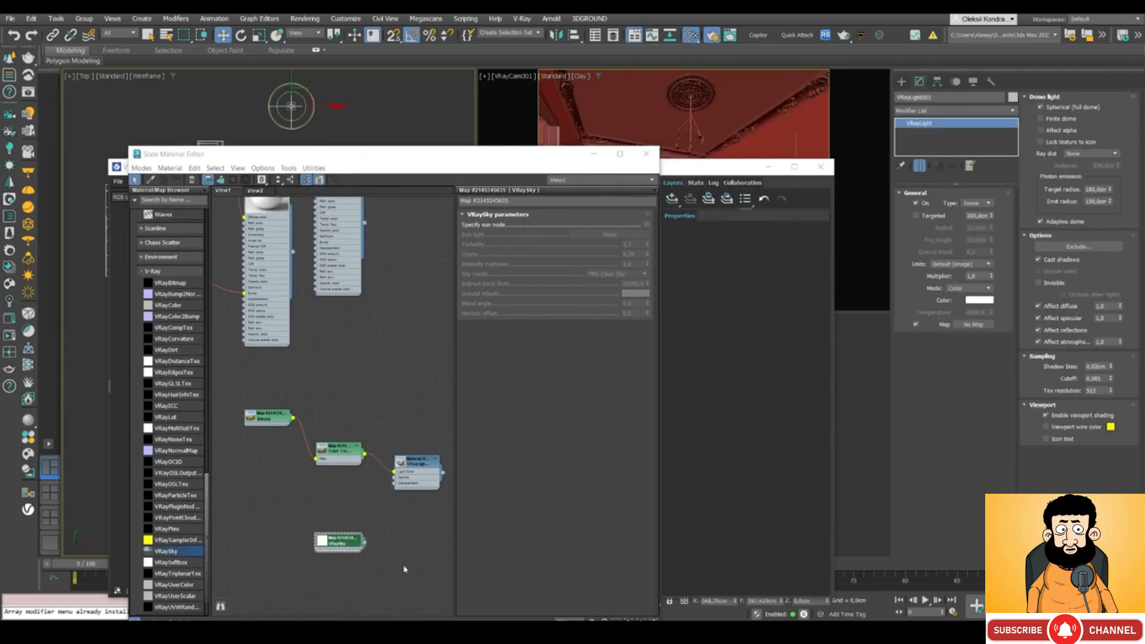
left_click_drag(365, 549, 973, 324)
left_click(554, 347)
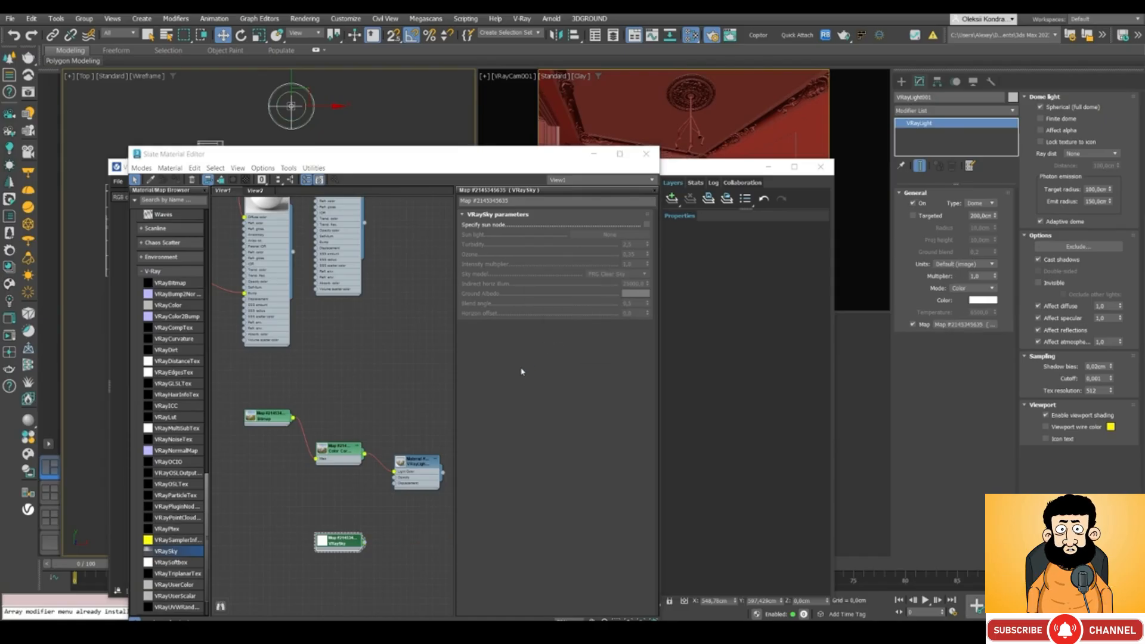
left_click(646, 225)
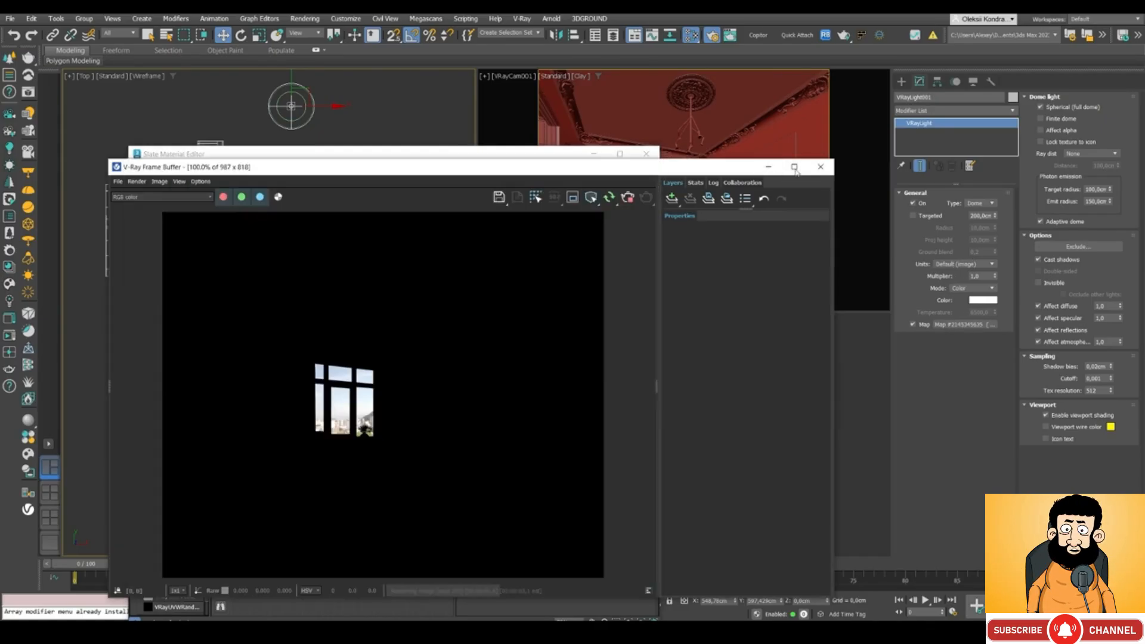
Step: Clear floating windows off the viewports and create a VRaySun aimed at the dining room in the Top view, declining the automatic VRaySky environment map
left_click(702, 170)
left_click_drag(675, 171, 821, 158)
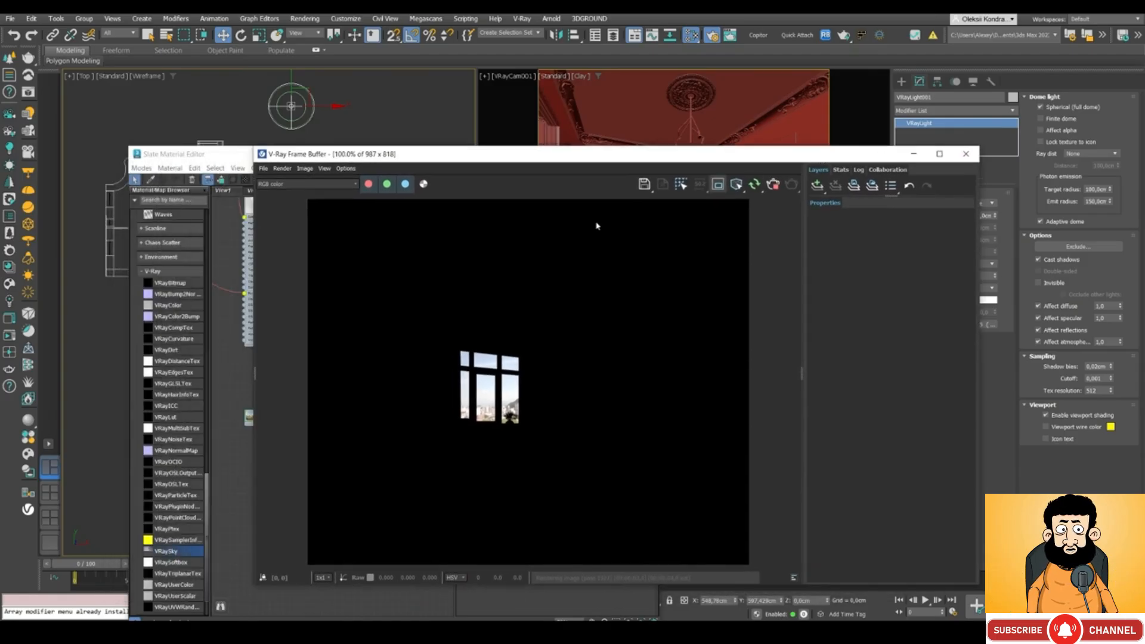
left_click_drag(616, 161, 608, 277)
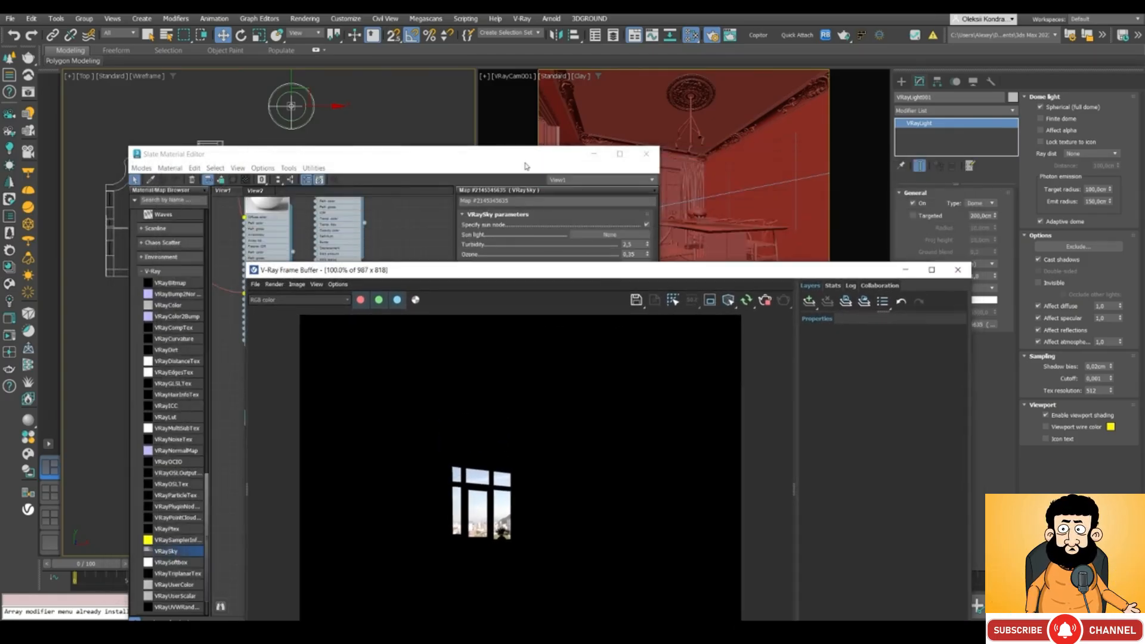
left_click_drag(523, 157, 362, 413)
left_click_drag(436, 267, 431, 390)
left_click(900, 82)
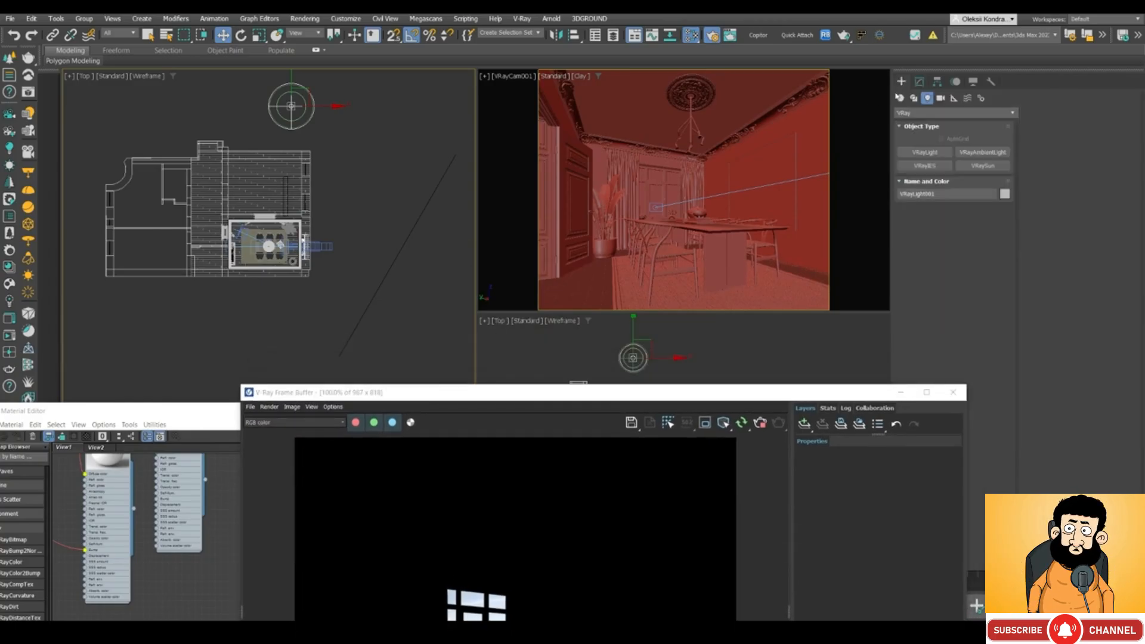
left_click(978, 168)
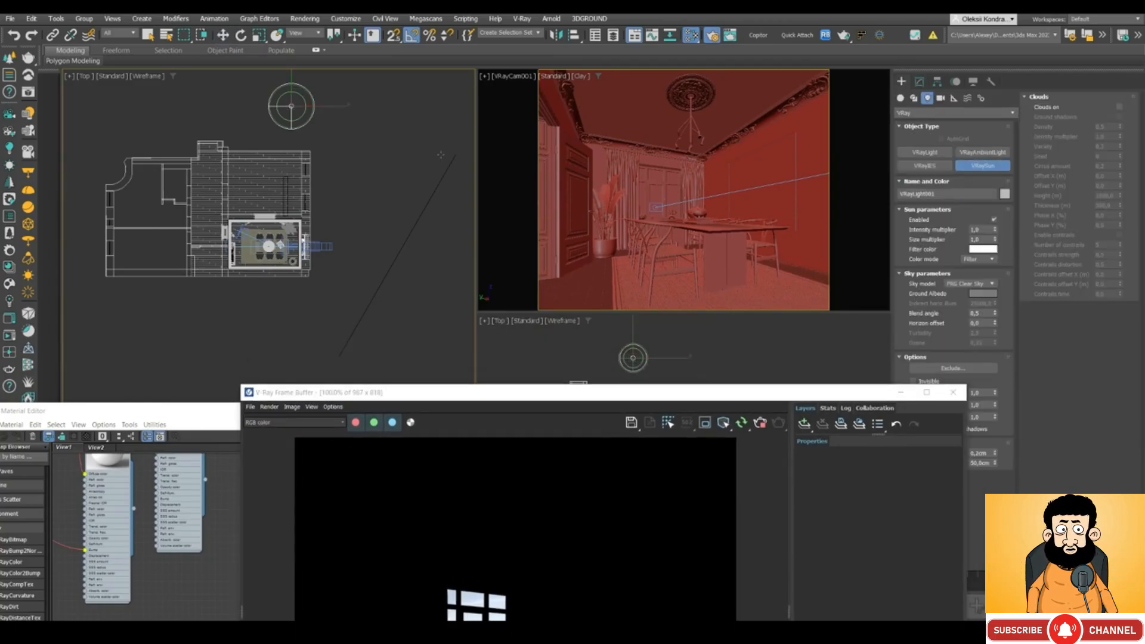
left_click_drag(446, 124, 263, 241)
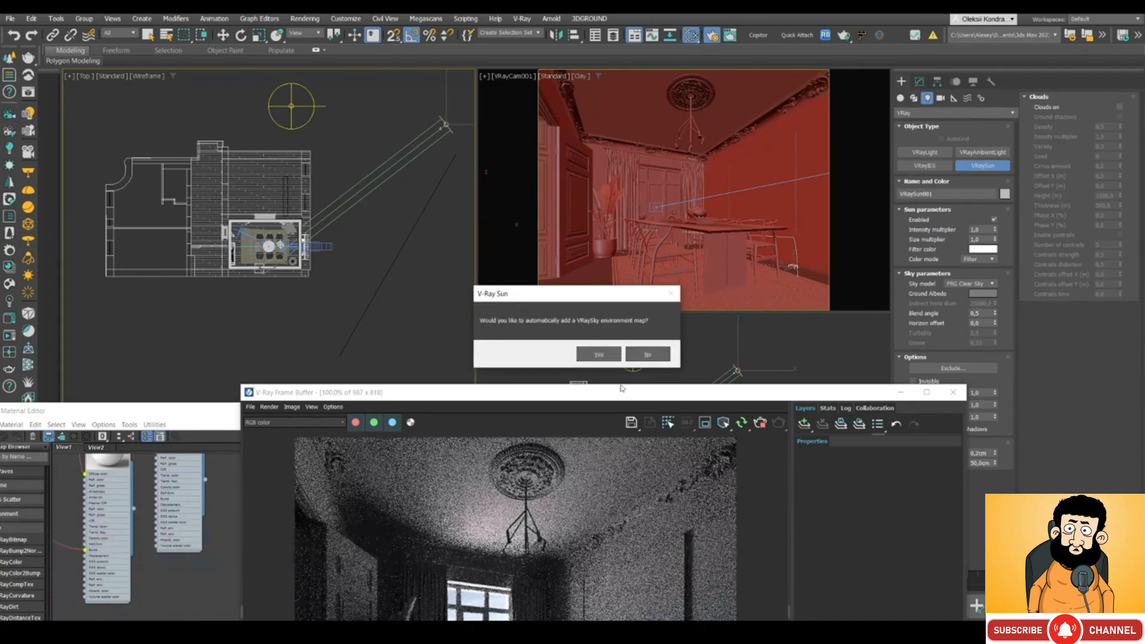
left_click_drag(515, 294, 517, 264)
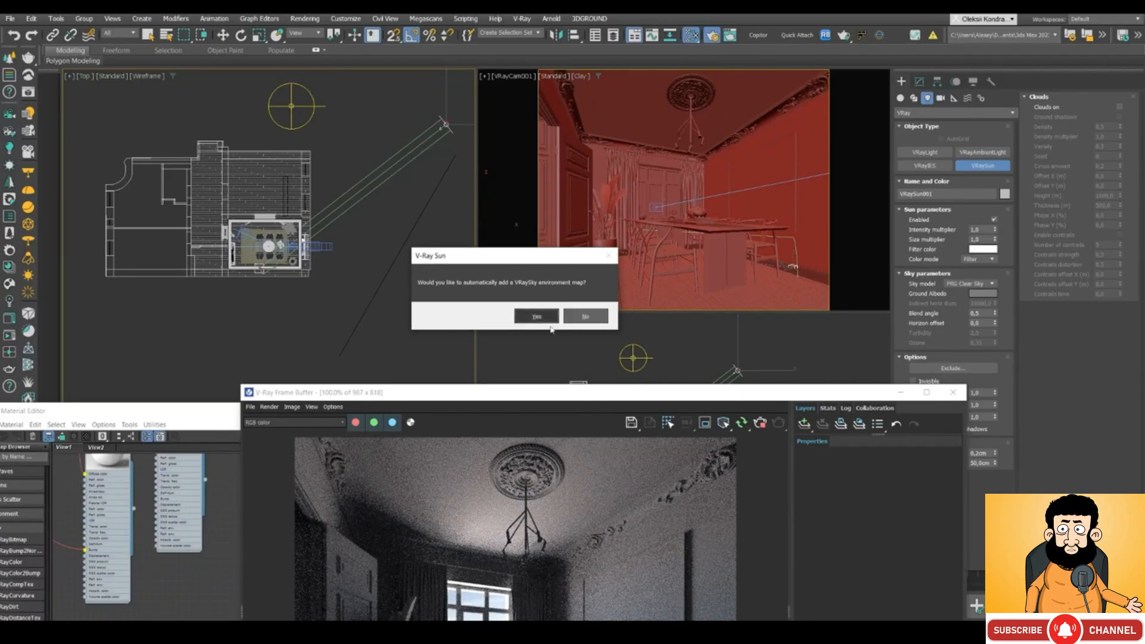
left_click(584, 318)
right_click(351, 231)
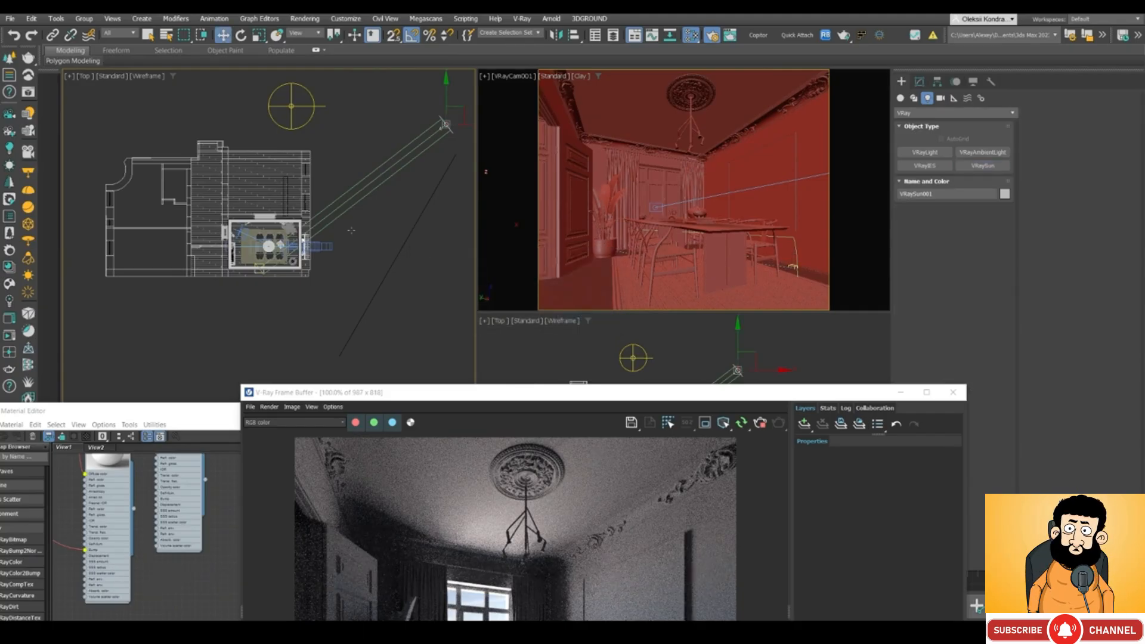
Step: In the Front view, raise the VRaySun well above the building so it shines down toward the dining room window
key("f")
middle_click_drag(342, 248, 274, 261)
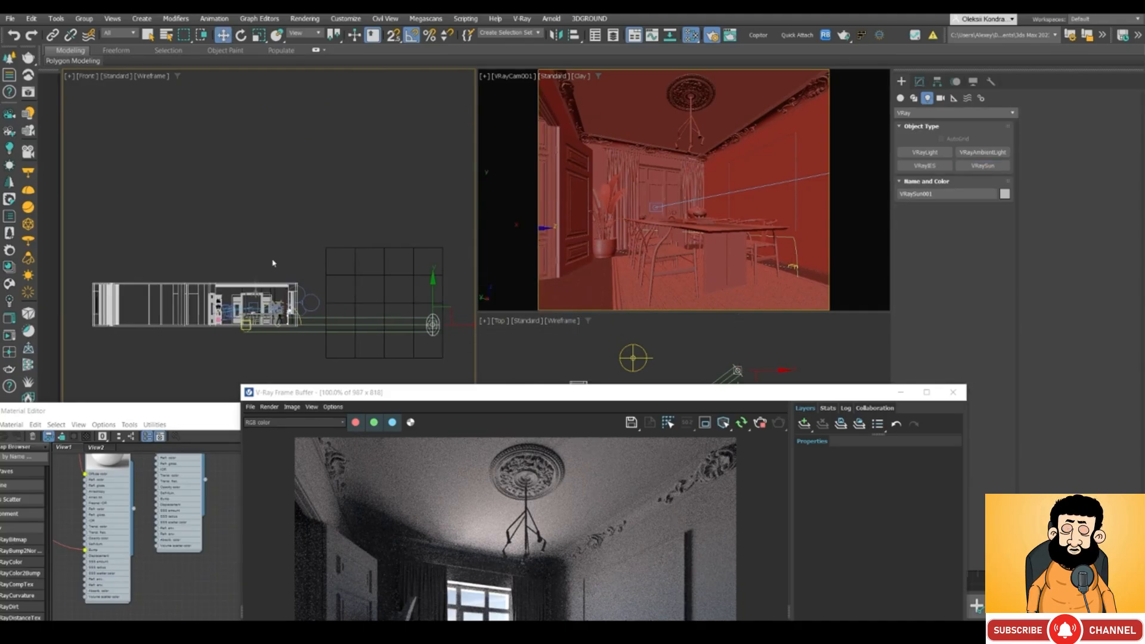
scroll(274, 260, "down", 2)
key("e")
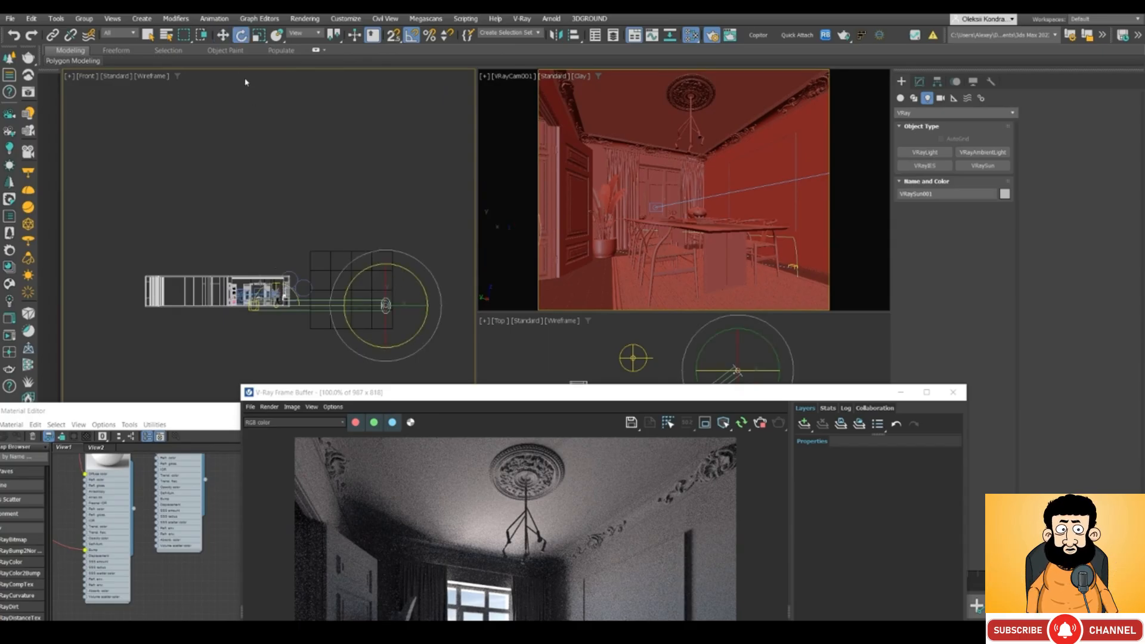
key("w")
left_click_drag(386, 279, 378, 209)
scroll(279, 312, "up", 3)
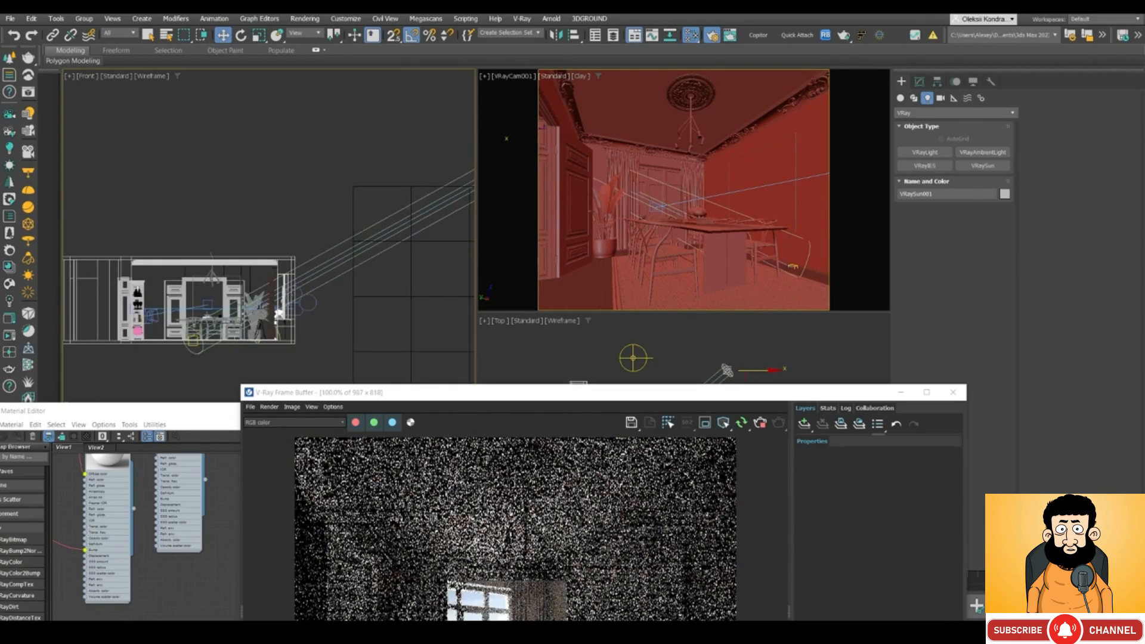
scroll(292, 273, "down", 3)
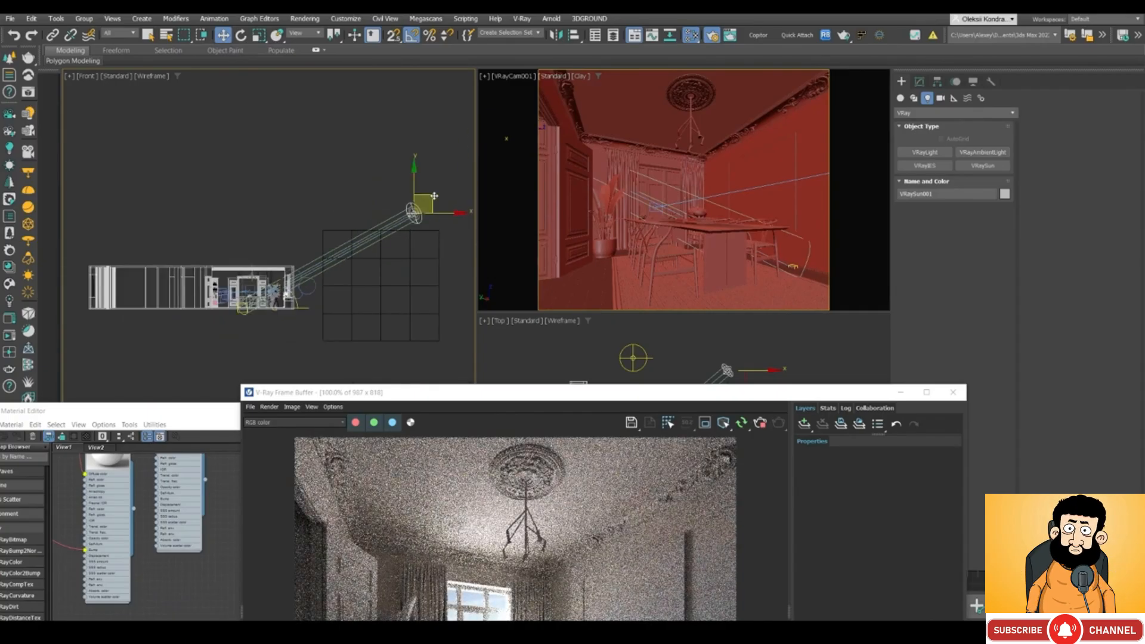
left_click_drag(398, 208, 397, 201)
Step: In the Top view, shift the VRaySun's target farther from the sun, toward the dining room's inner wall, and bring the interactive render into view
key("t")
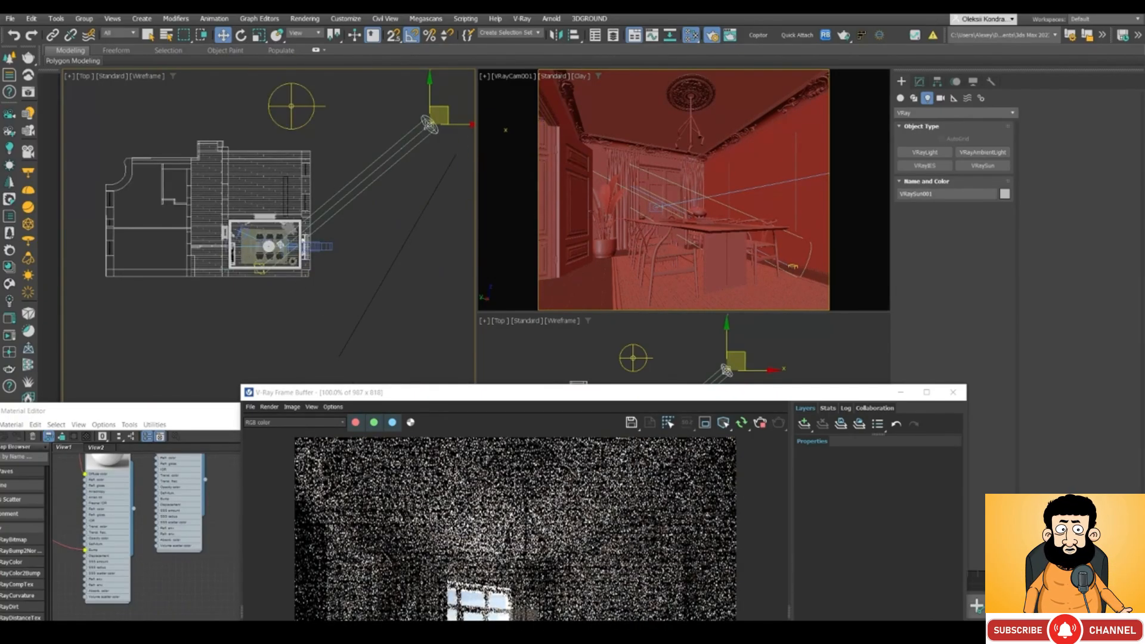
right_click(252, 267)
left_click(221, 256)
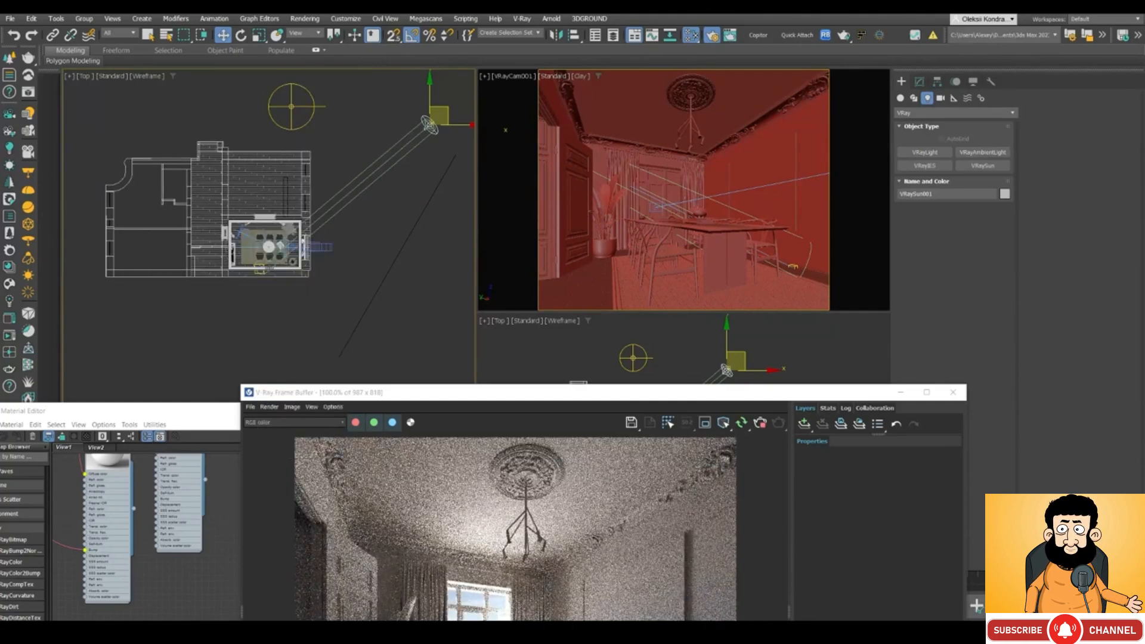
left_click(259, 268)
left_click_drag(259, 269, 238, 263)
left_click_drag(398, 392, 386, 171)
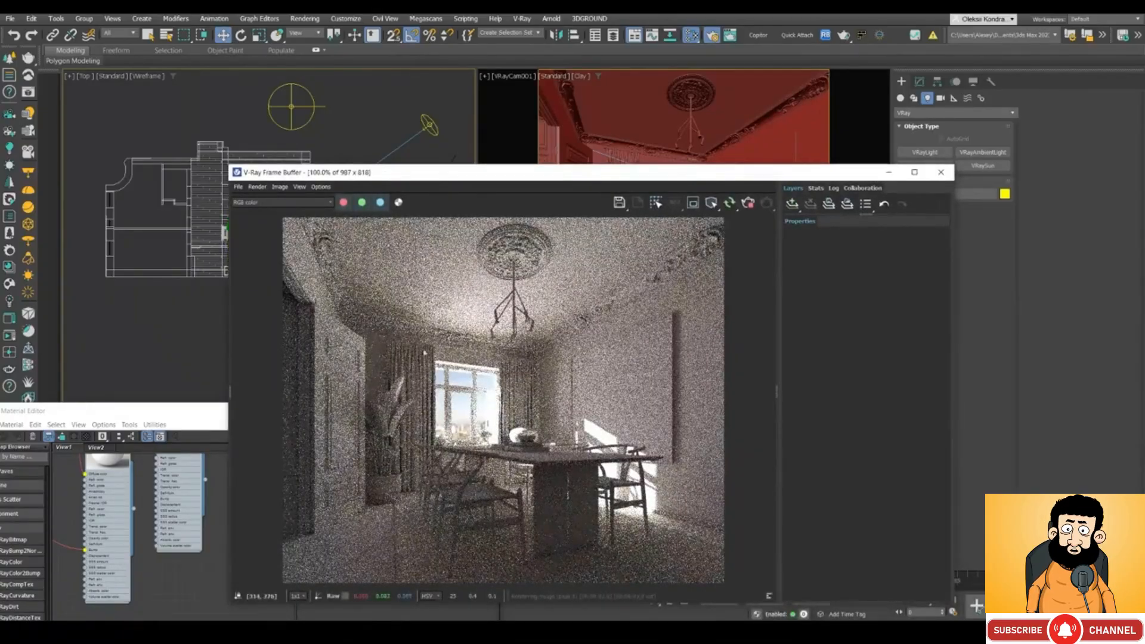
left_click_drag(475, 179, 365, 193)
Step: Disable the VRaySun in its sun parameters and place the frame buffer so the sky-only render is fully visible
left_click(427, 122)
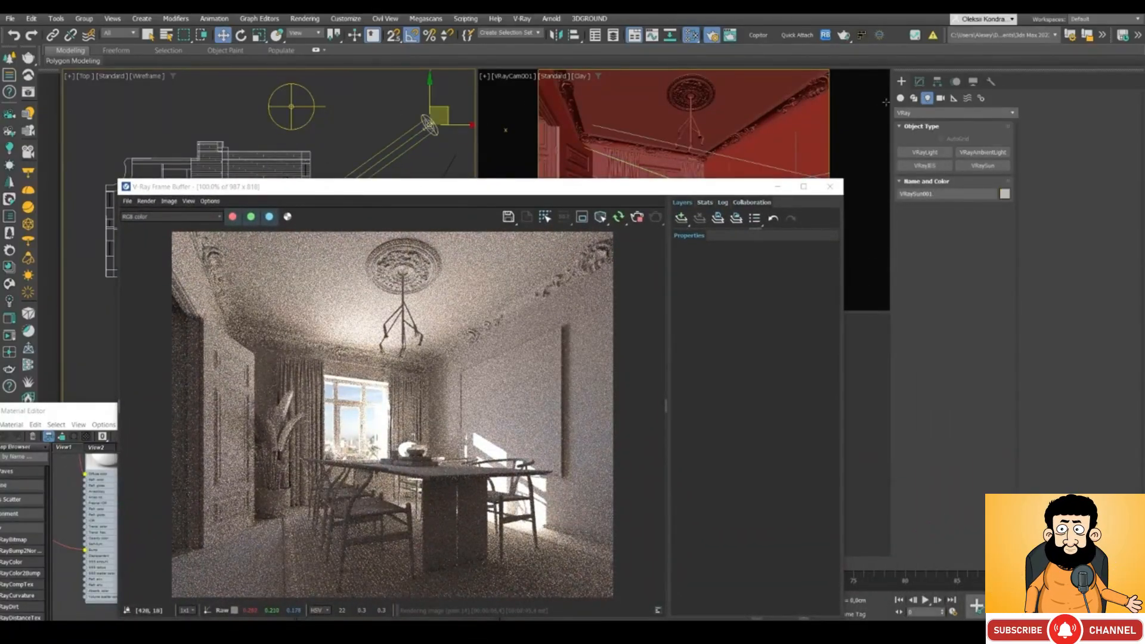
left_click(919, 82)
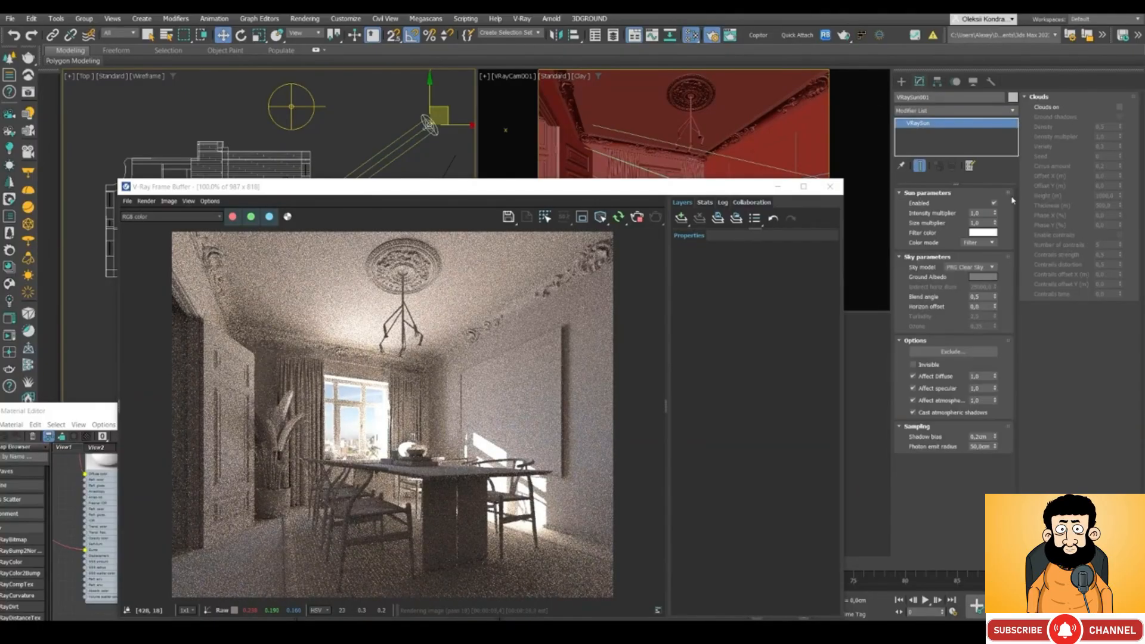
left_click(994, 203)
left_click_drag(447, 188, 669, 124)
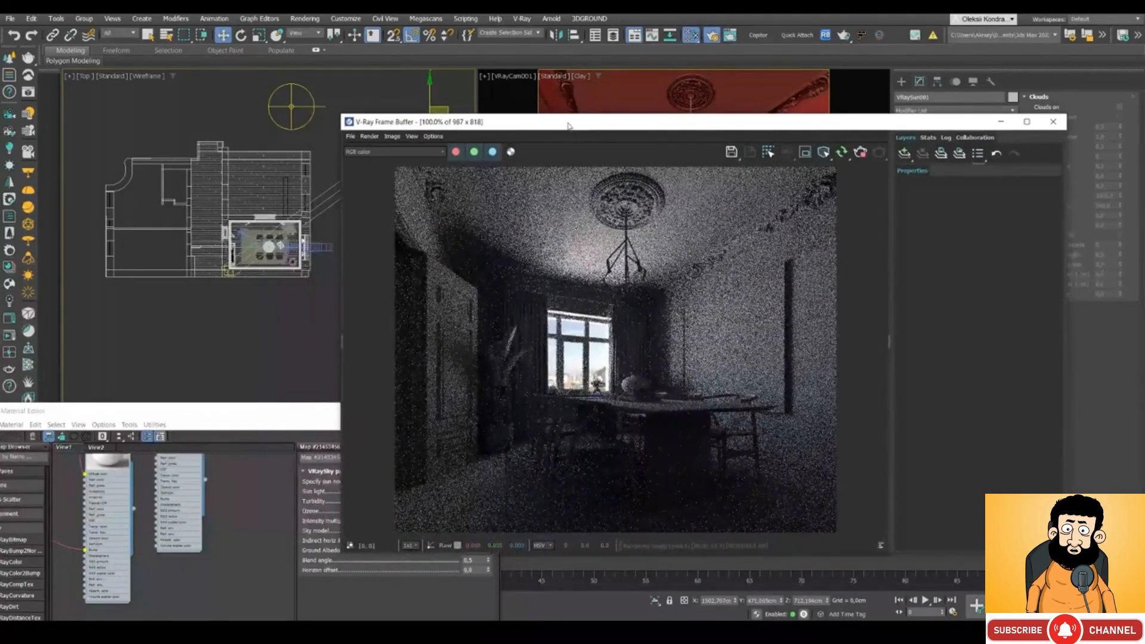
left_click_drag(568, 126, 515, 130)
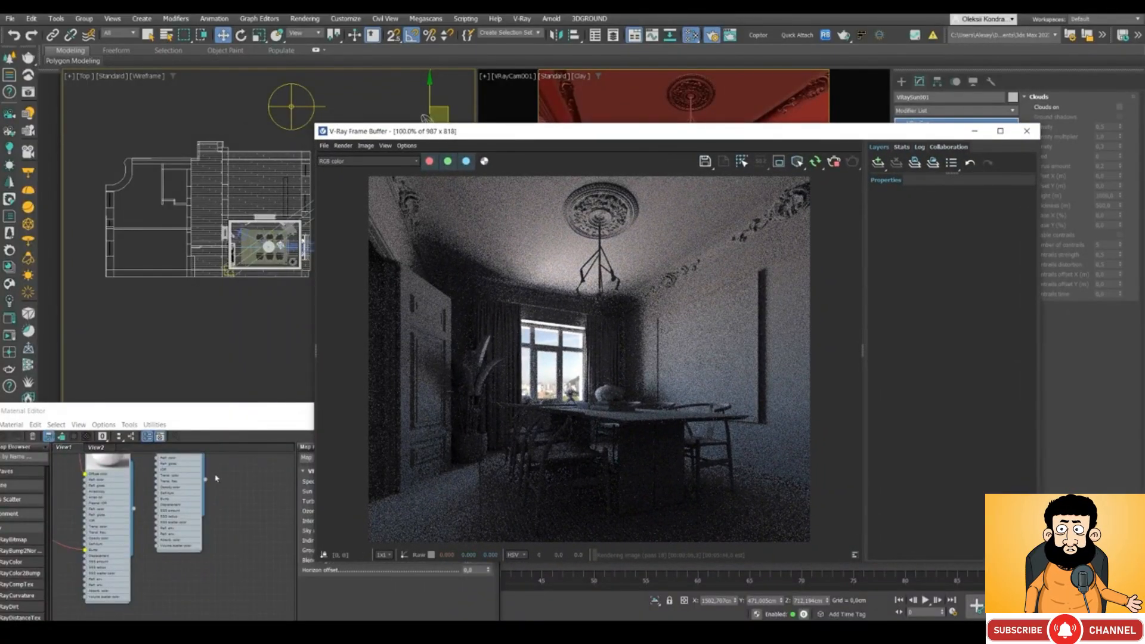
Step: Link the VRaySky map's Sun light to VRaySun001, keeping the material editor and render visible together
left_click_drag(210, 415, 229, 156)
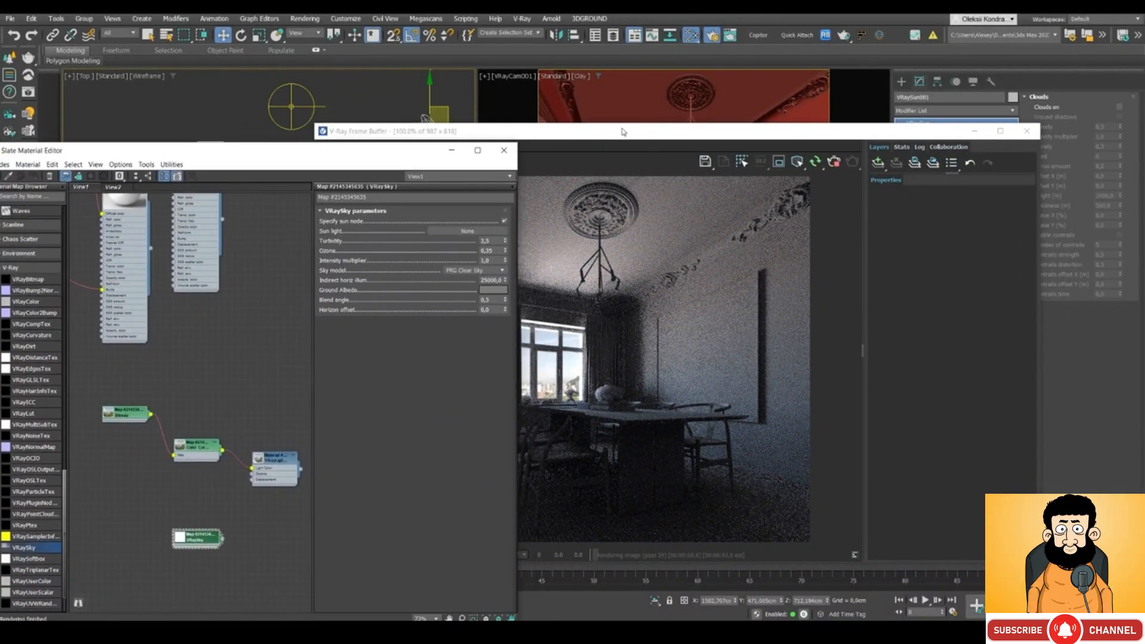
left_click_drag(624, 132, 706, 119)
left_click_drag(267, 153, 238, 81)
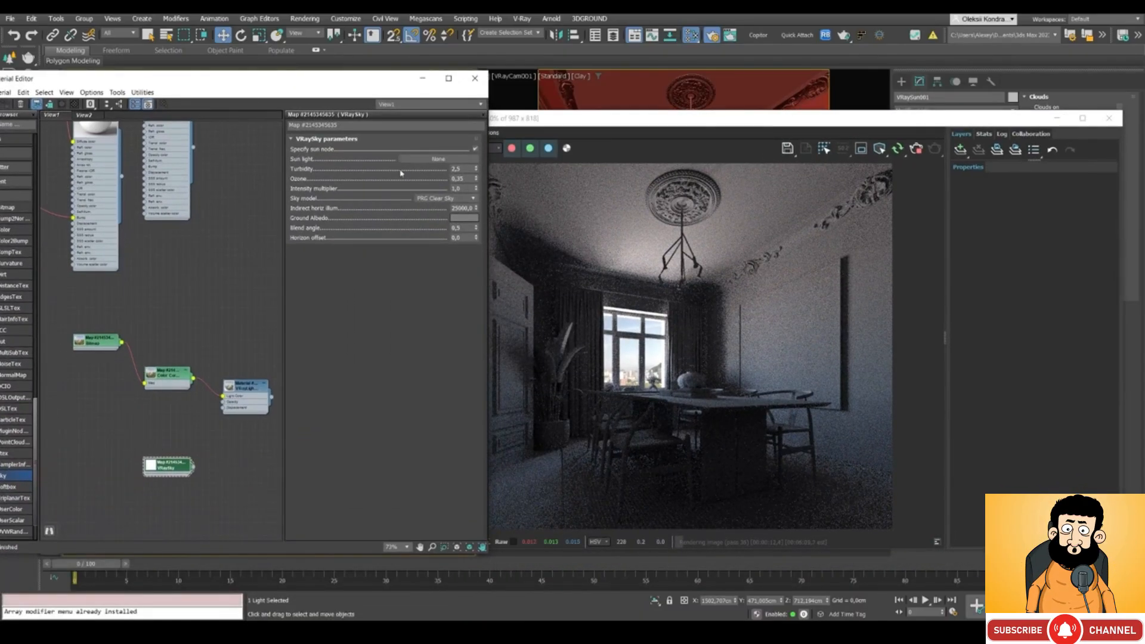
left_click_drag(336, 85, 356, 246)
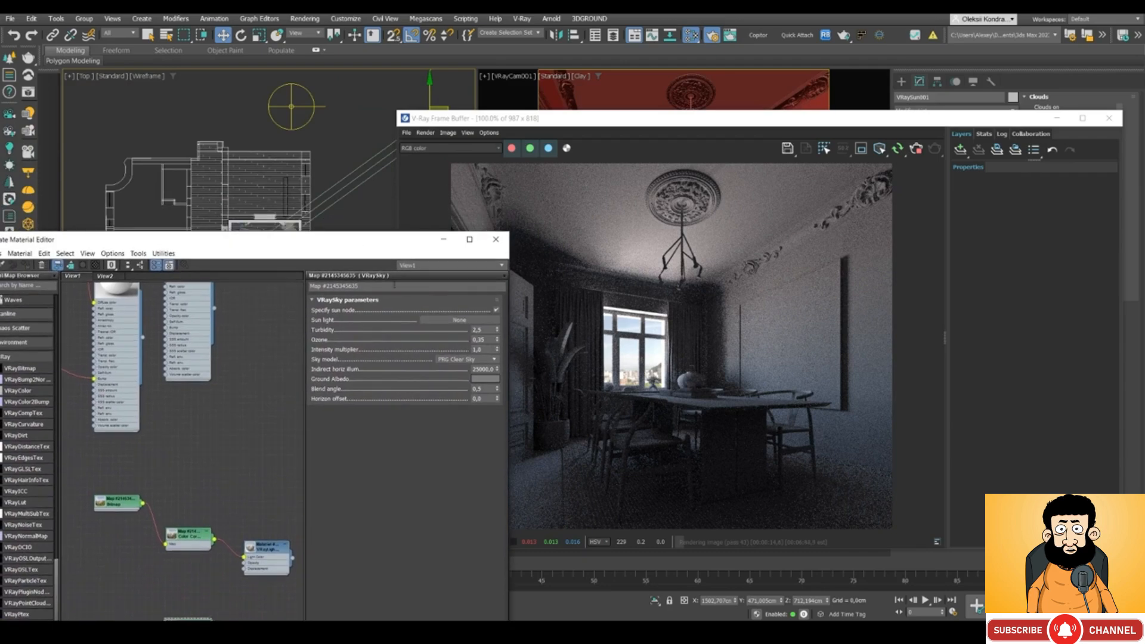
left_click(438, 321)
left_click(342, 186)
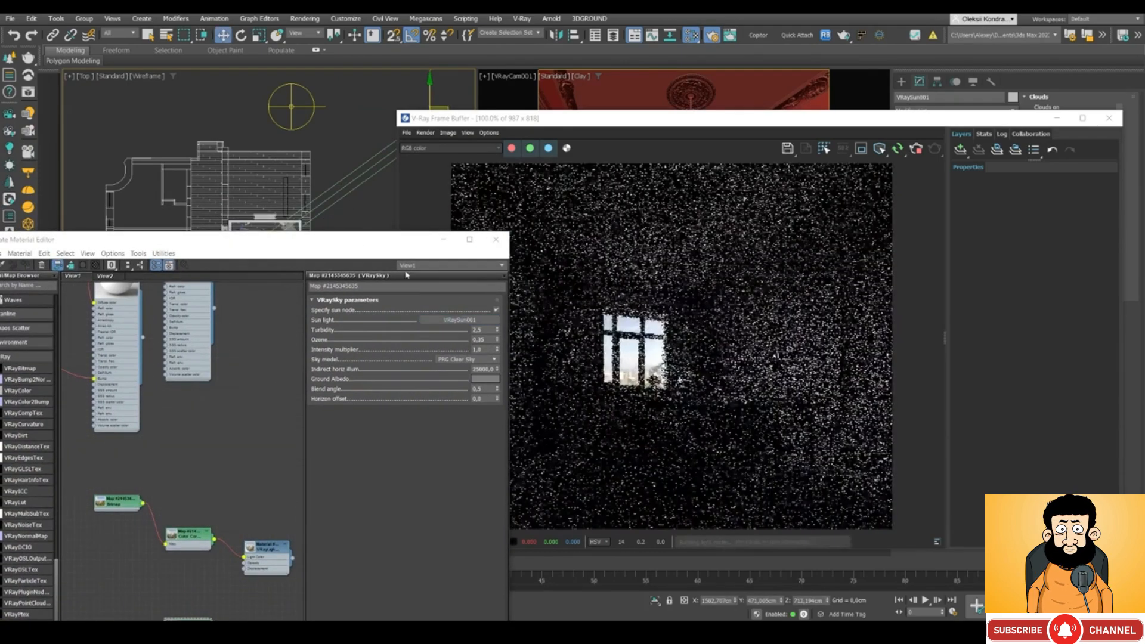
Step: Compare the sky-lit render with the dark dining room reference photo placed beside it
left_click_drag(366, 245, 332, 178)
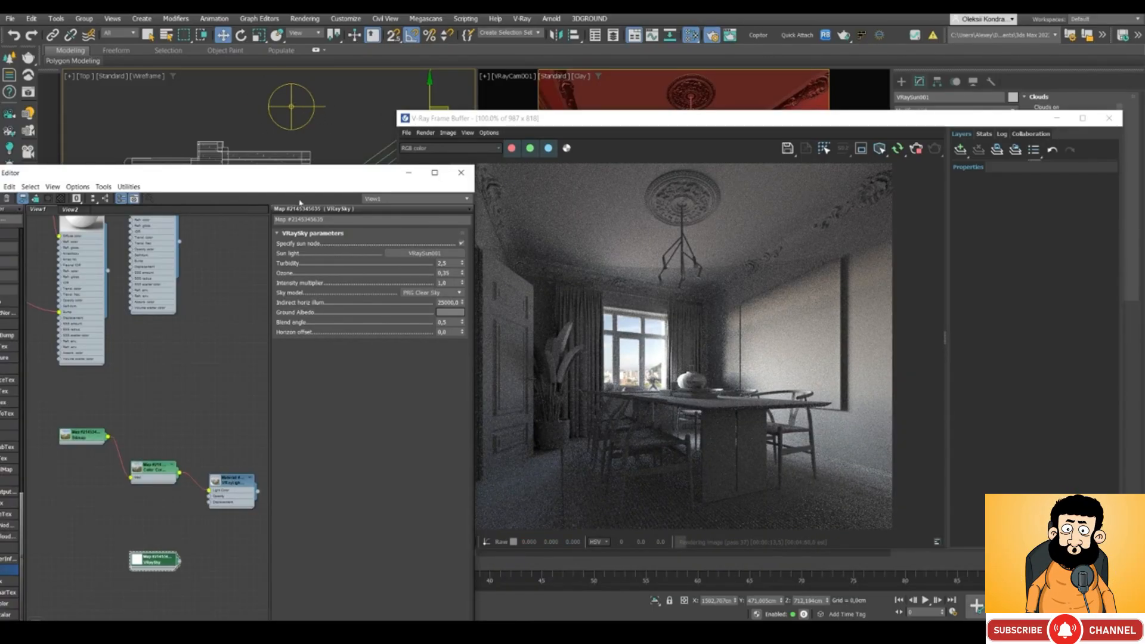
left_click_drag(299, 173, 296, 105)
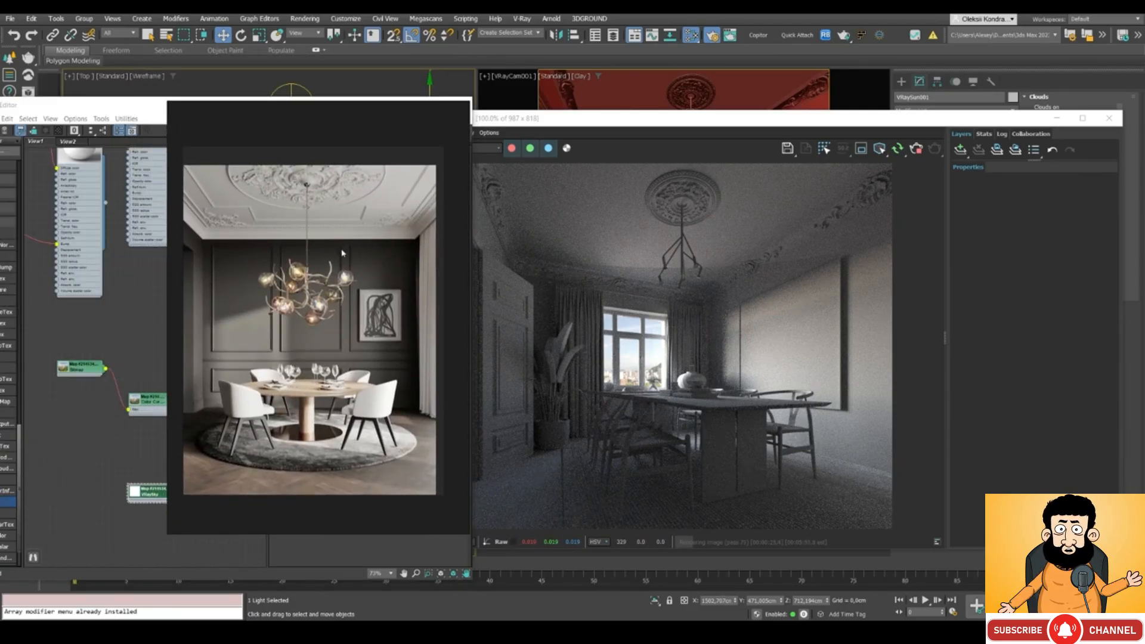
left_click_drag(318, 250, 981, 246)
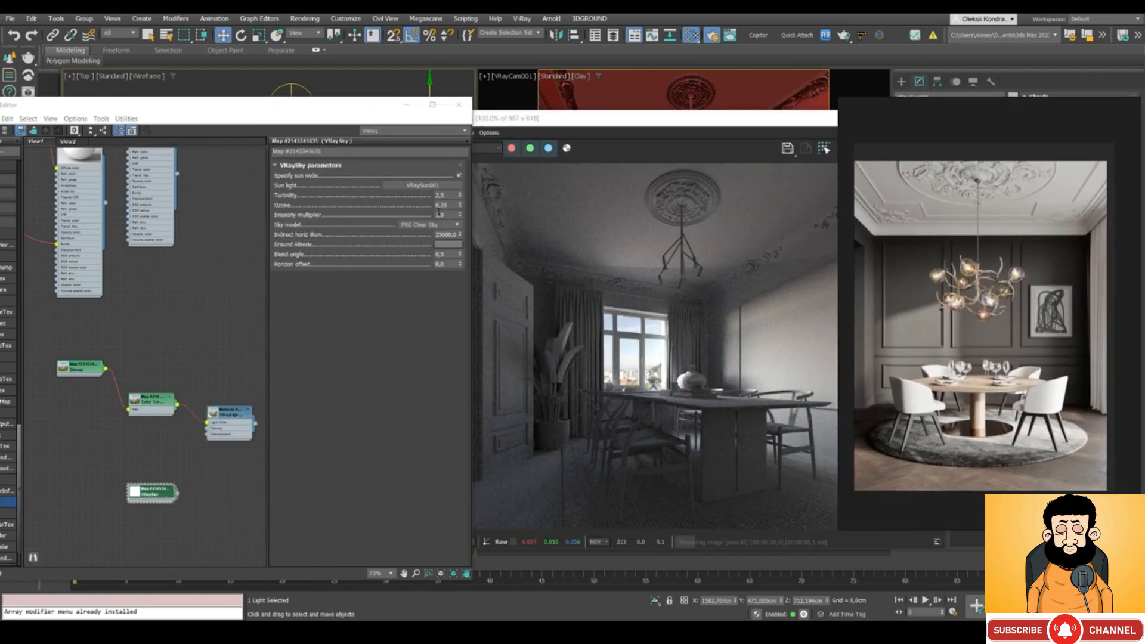
Step: Set the VRaySky turbidity to 10.0, bring the frame buffer into full view and clear the reference photo away
double_click(440, 196)
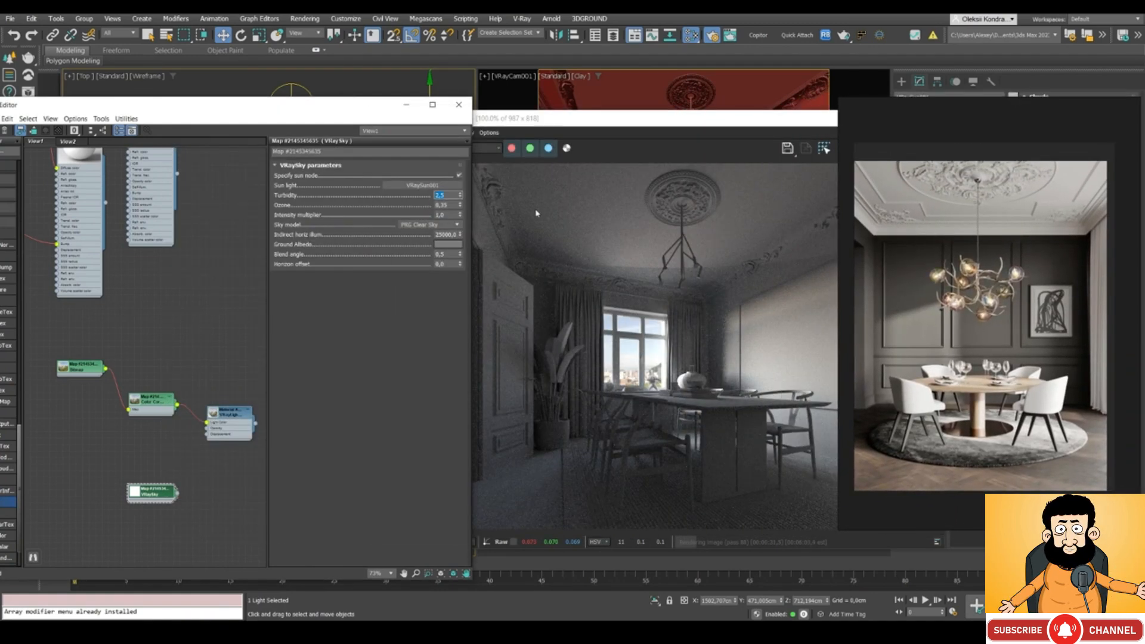
key("Return")
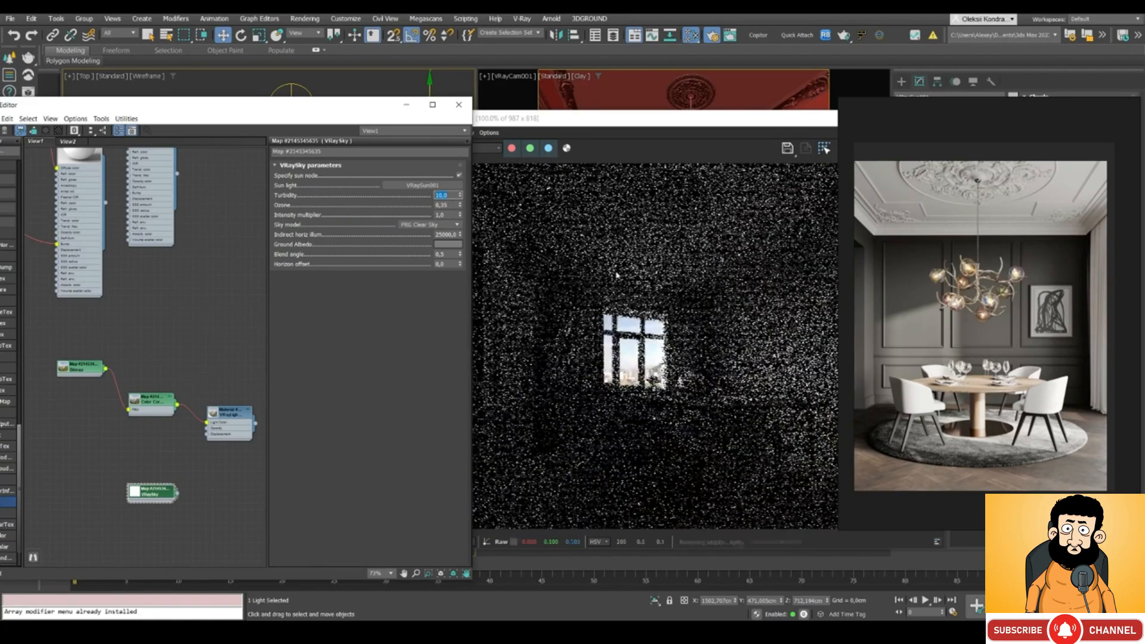
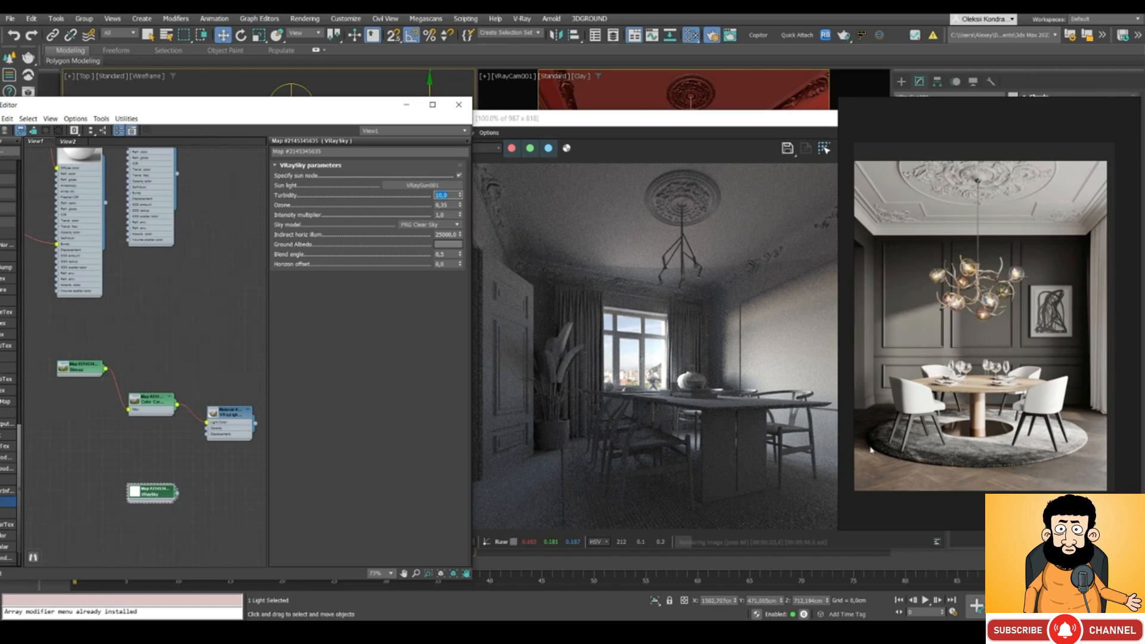
left_click_drag(581, 126, 368, 129)
scroll(449, 271, "up", 1)
scroll(449, 272, "down", 1)
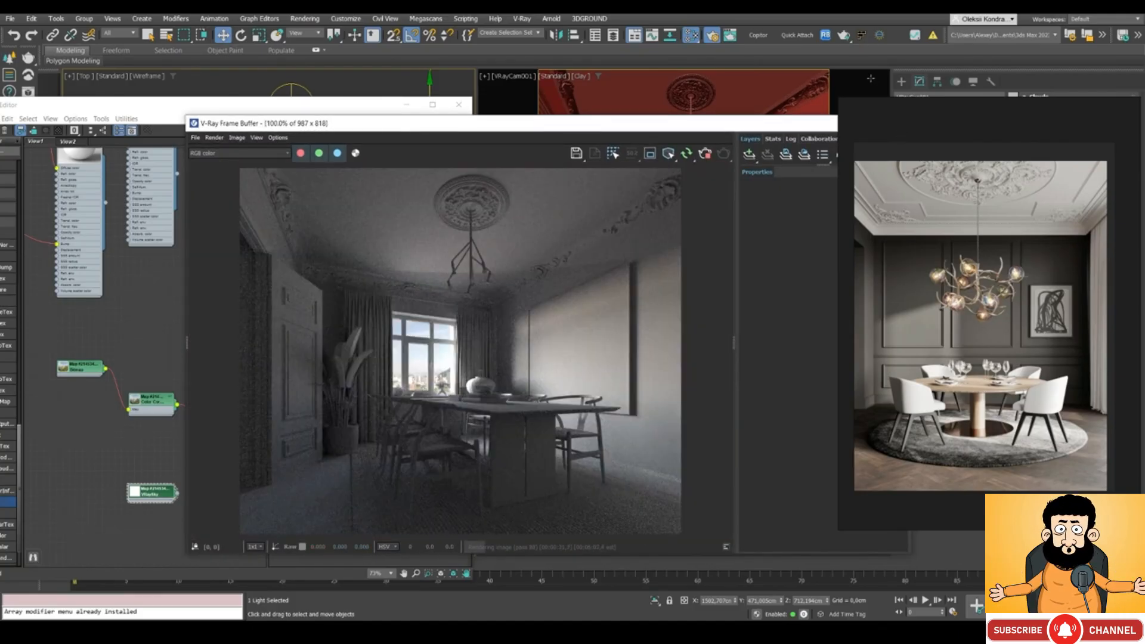
left_click_drag(868, 115, 0, 190)
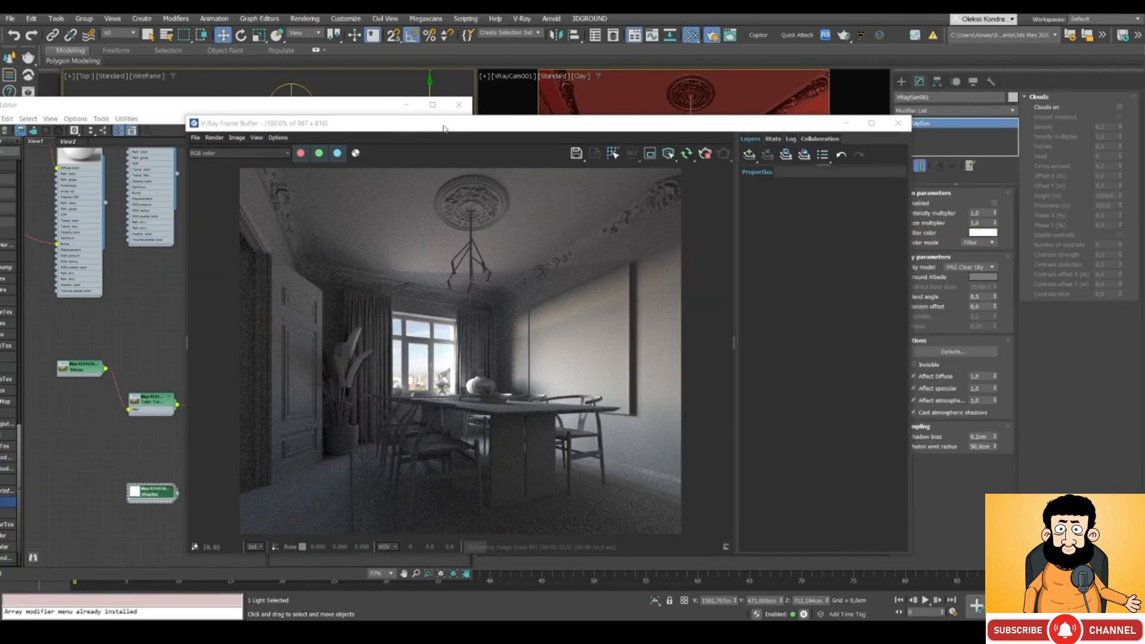
Step: Uncover the camera viewport and select the VRayCam001 camera itself to show its parameters
left_click_drag(444, 128, 270, 260)
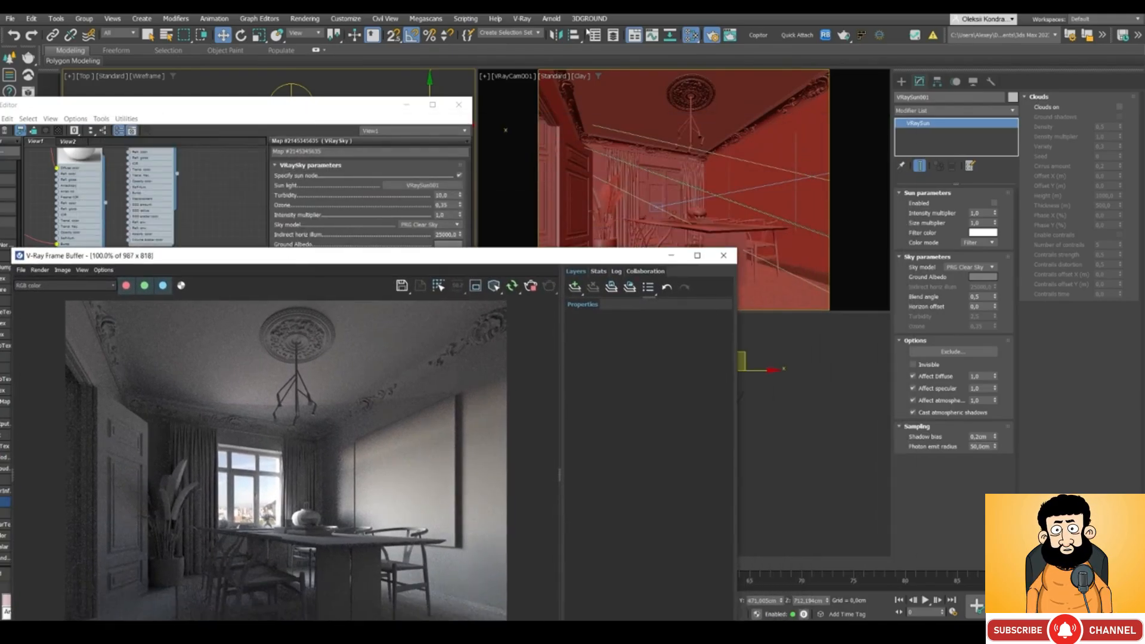
left_click(514, 76)
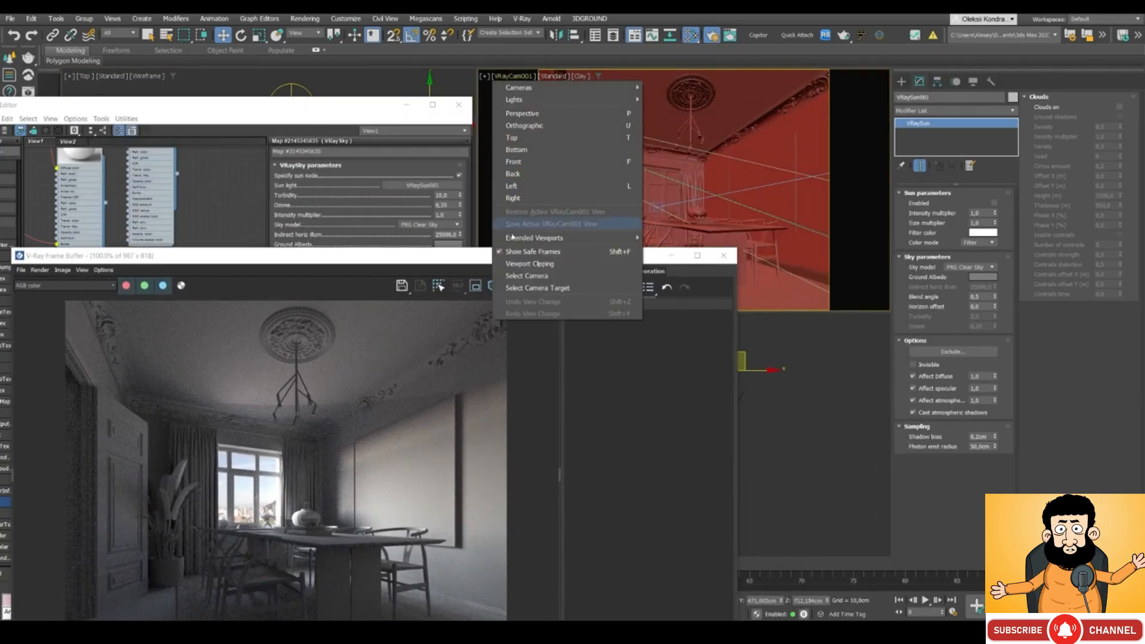
left_click(508, 288)
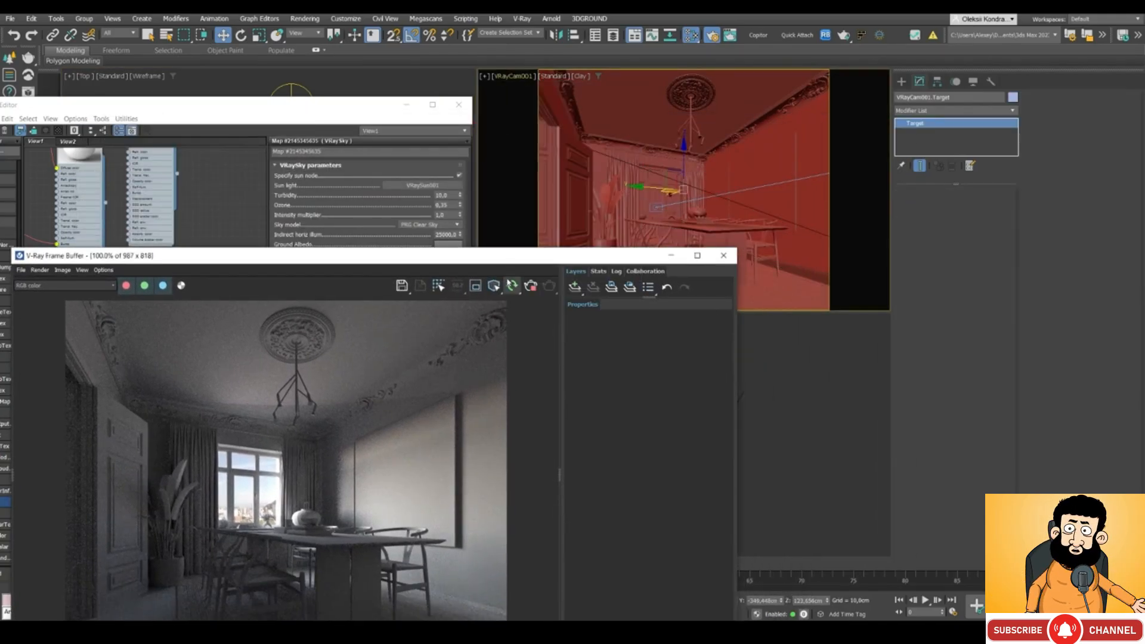
left_click(510, 78)
left_click(520, 274)
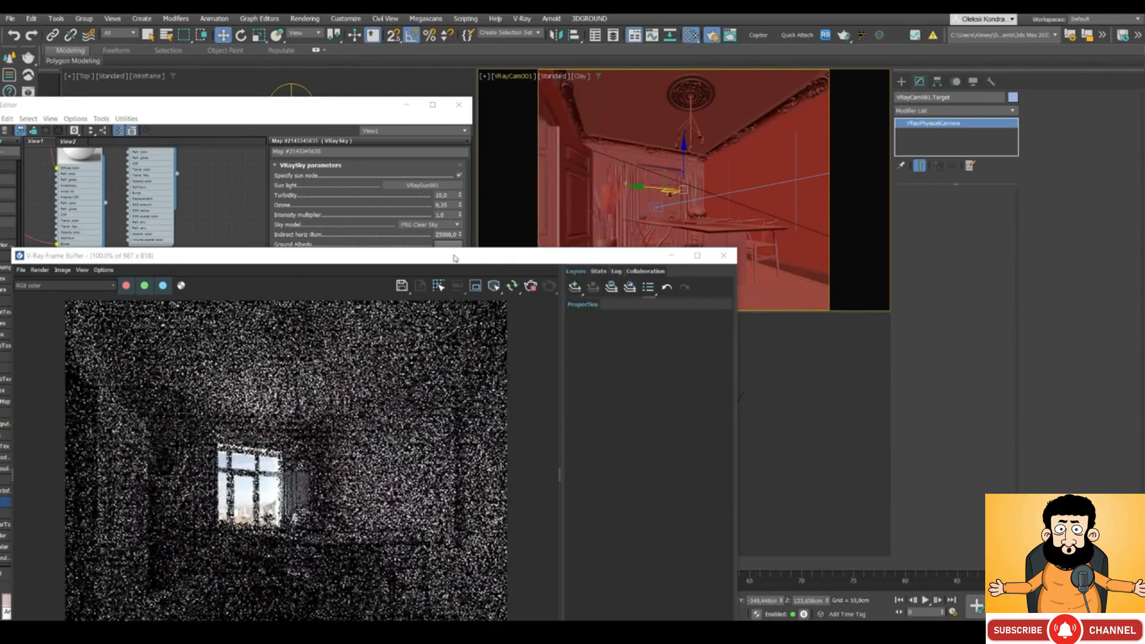
Step: Set VRayCam001's exposure value to 6.0 in Exposure value (EV) mode and place the frame buffer for viewing the render
left_click_drag(453, 258, 457, 68)
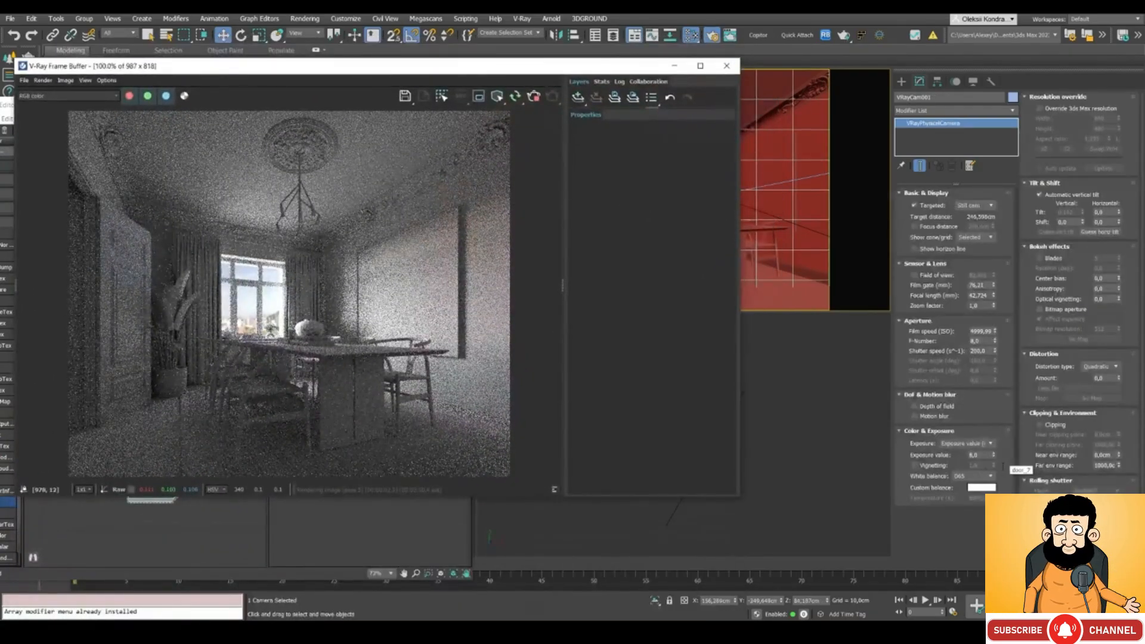
left_click(953, 446)
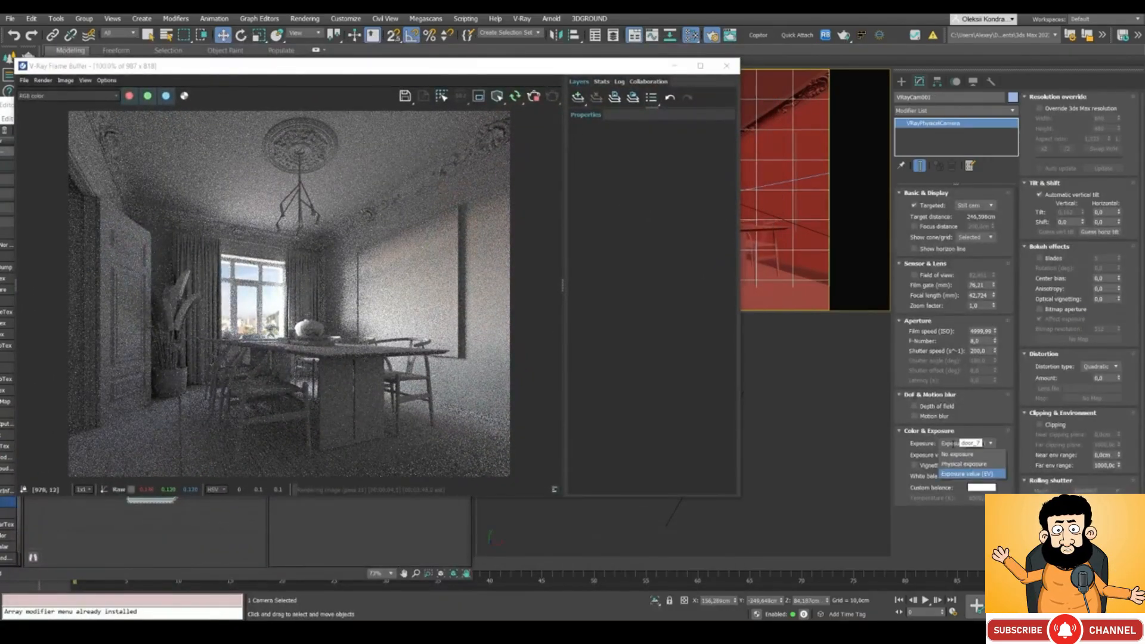
left_click(962, 476)
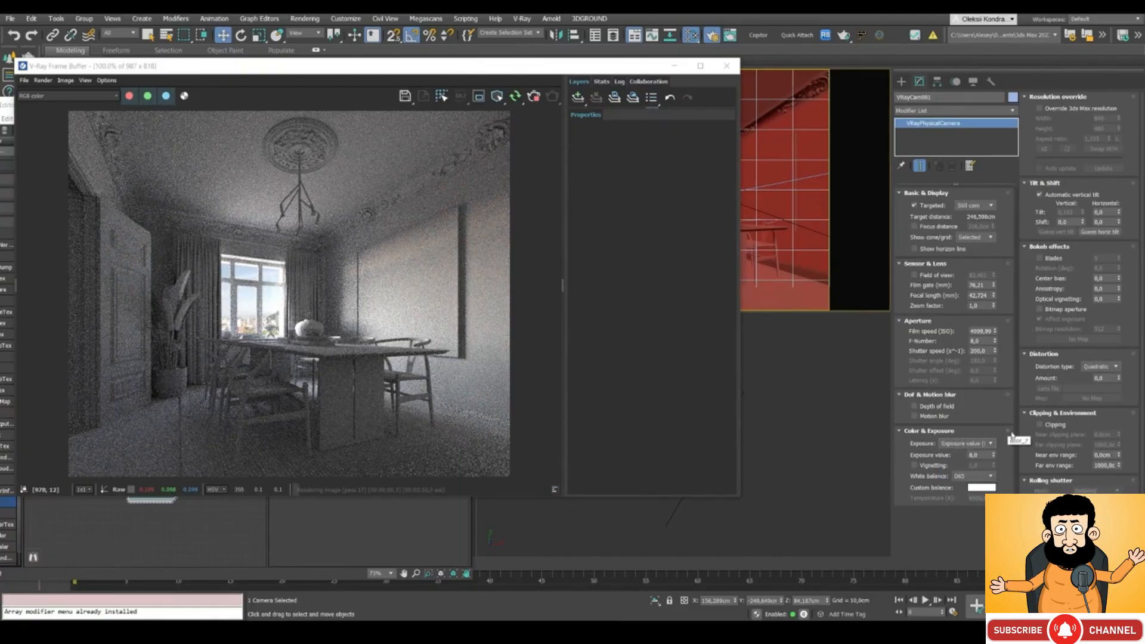
double_click(975, 455)
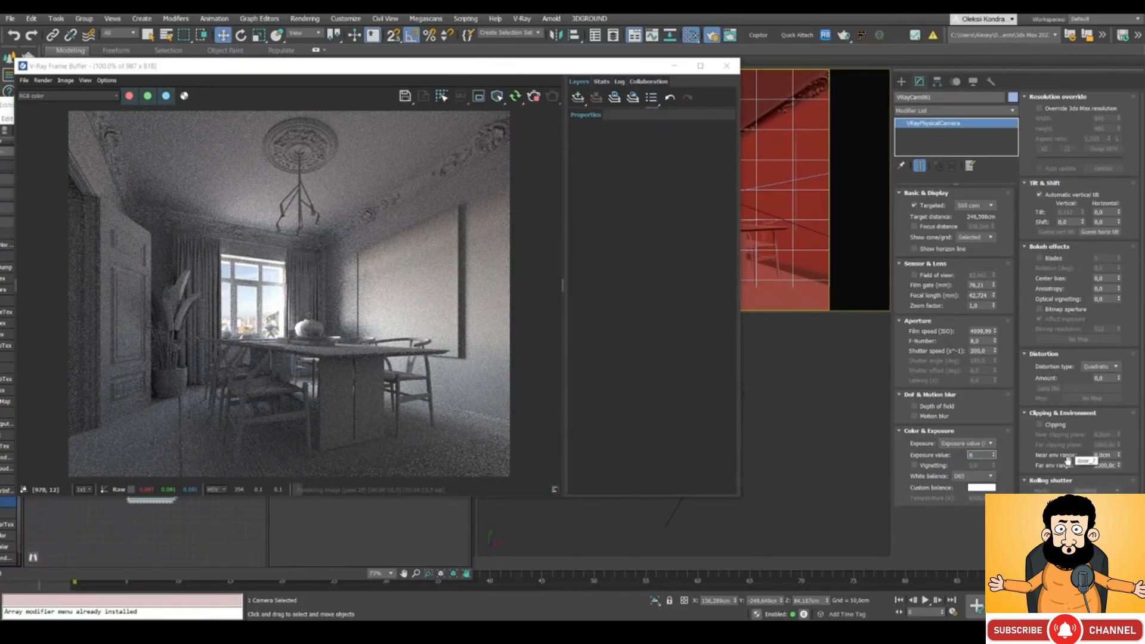
key("Return")
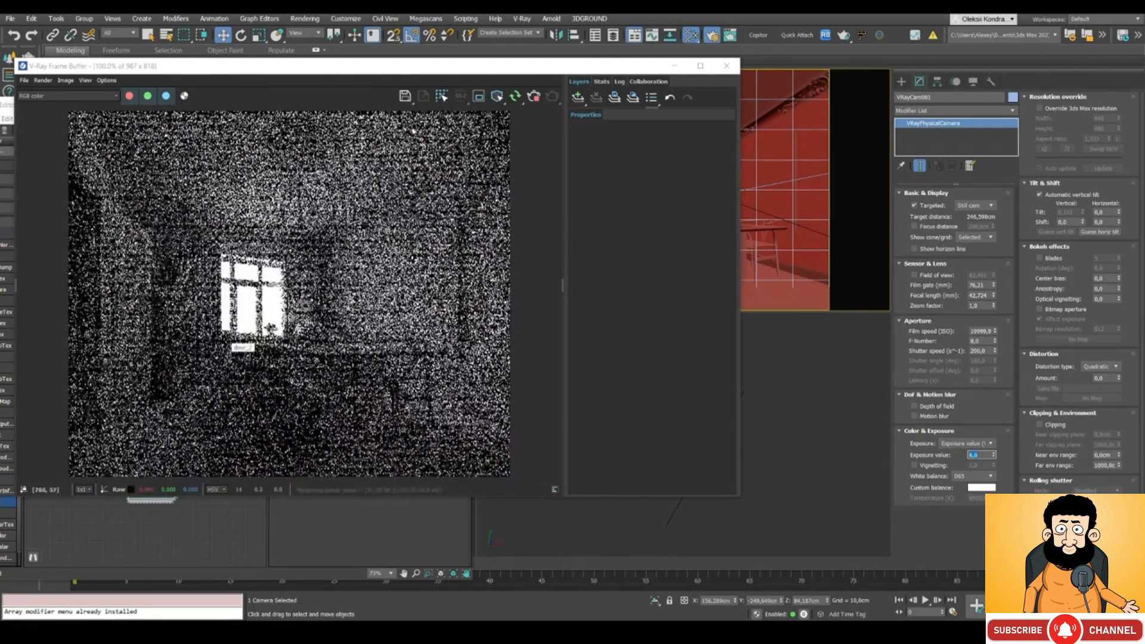
left_click_drag(329, 77, 484, 116)
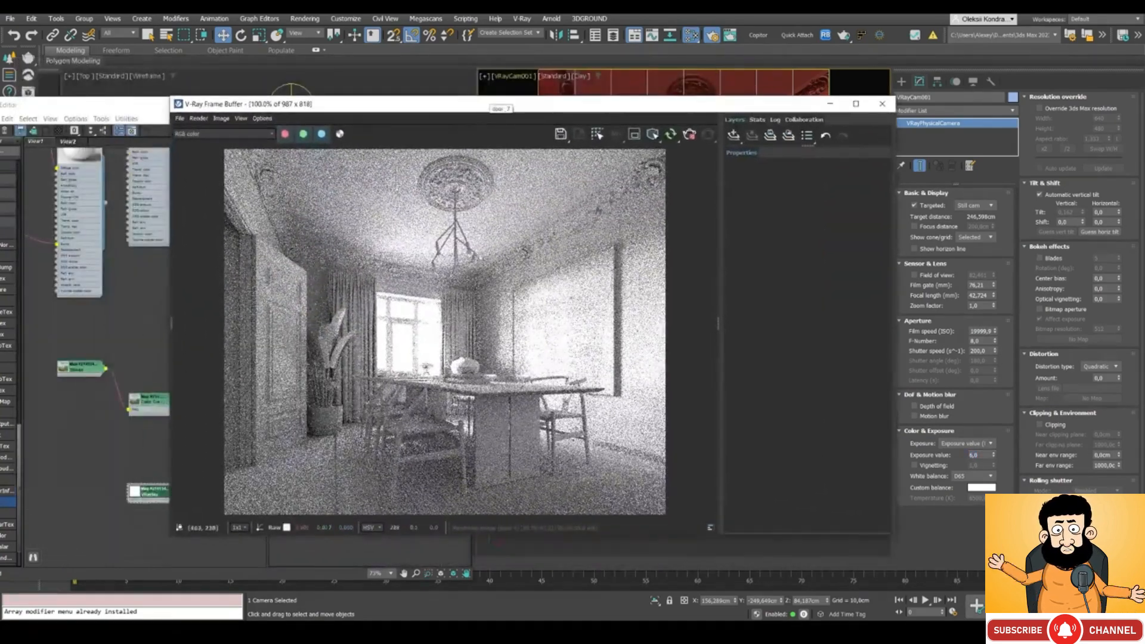
left_click_drag(387, 104, 334, 68)
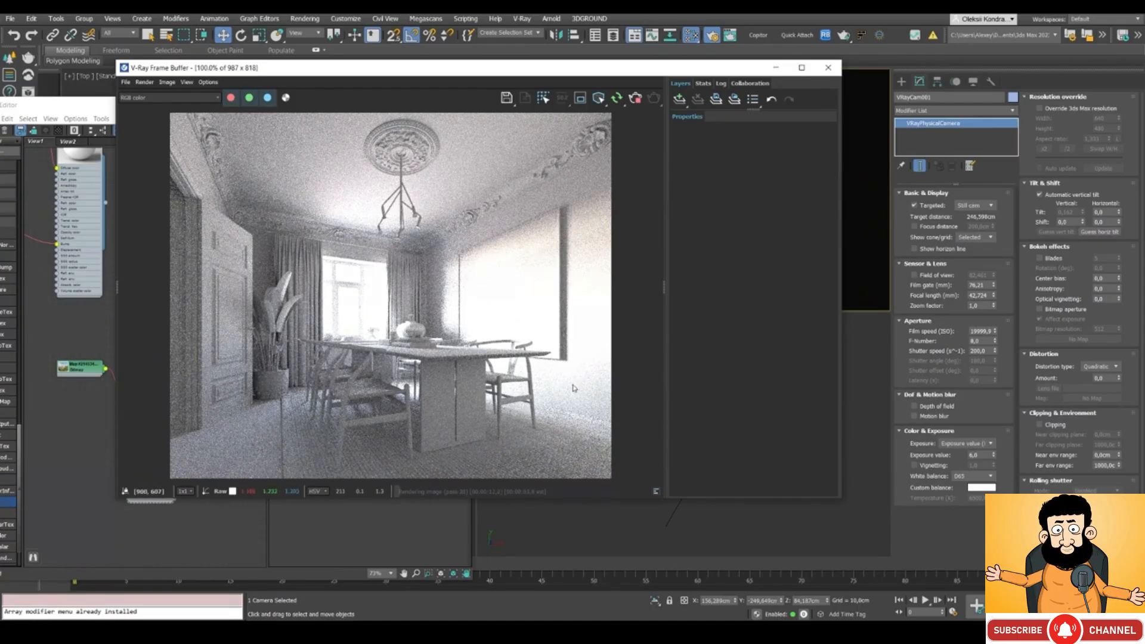
Step: Place the dark dining room reference photo beside the brightened render for comparison
key("alt+Tab")
right_click_drag(591, 305, 773, 344)
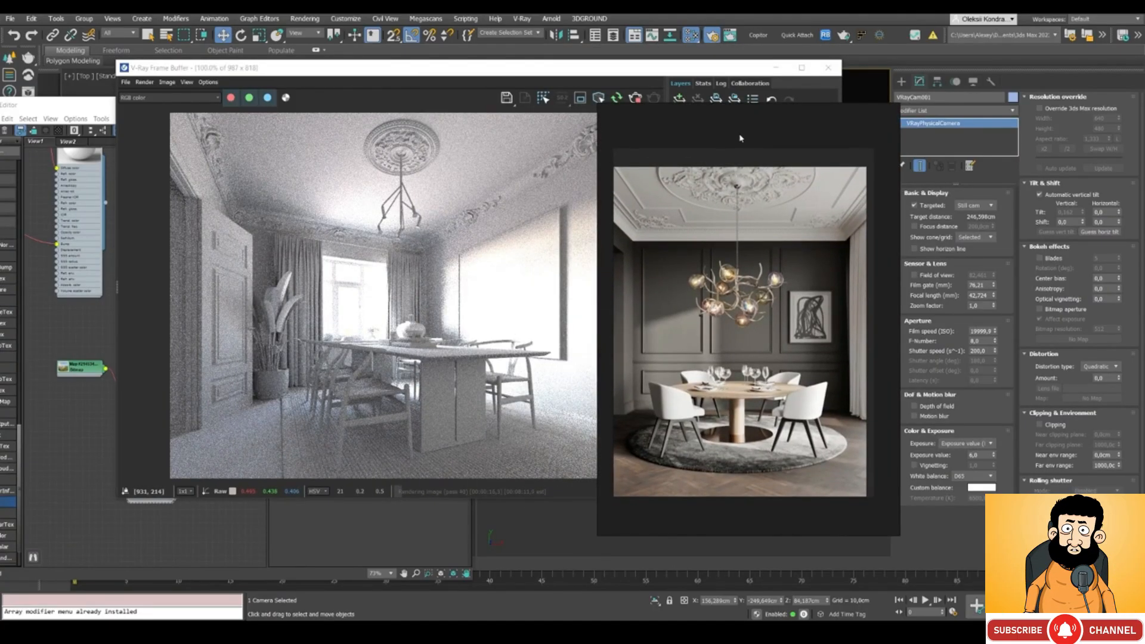
left_click_drag(740, 138, 956, 125)
left_click_drag(444, 73, 389, 79)
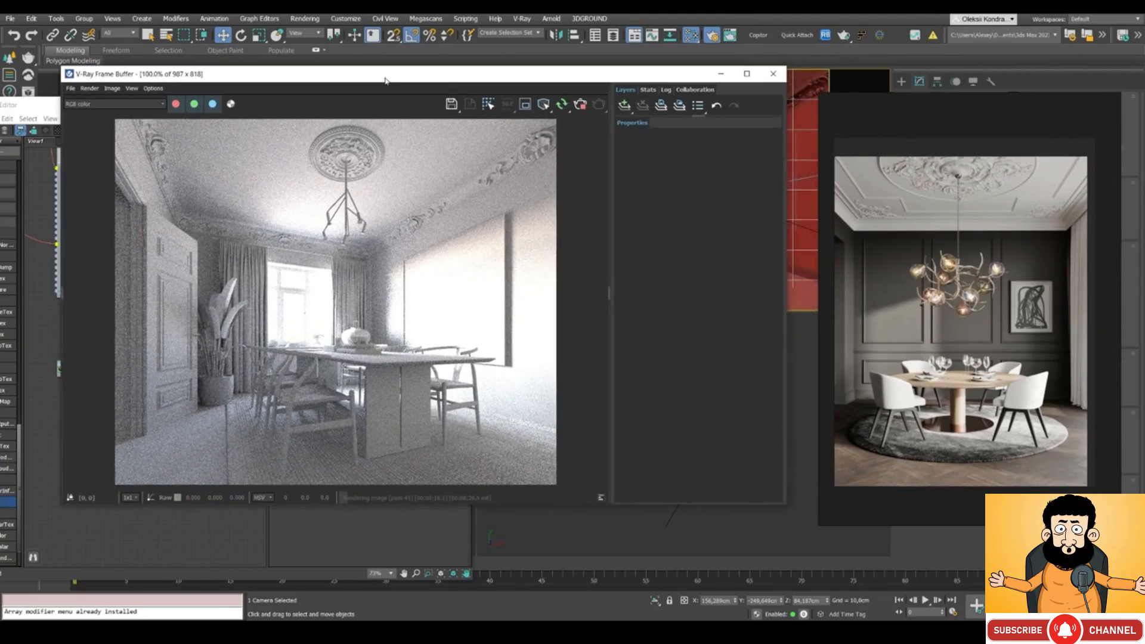
Step: Add an Exposure layer in the V-Ray Frame Buffer and lower its Highlight Burn to 0.230
left_click(624, 106)
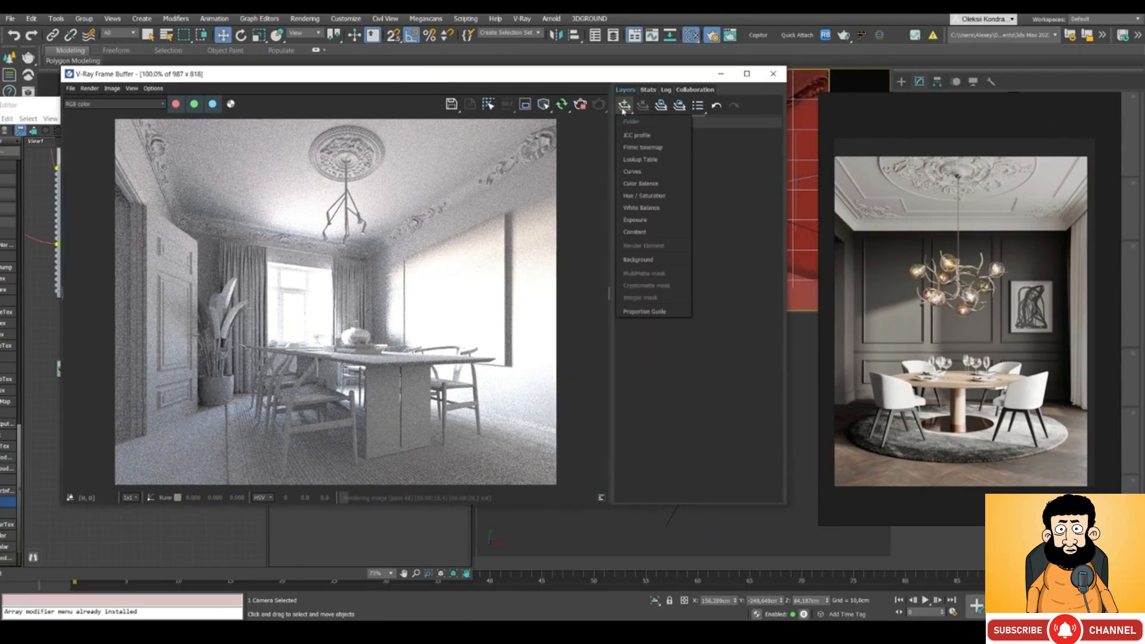
left_click(635, 221)
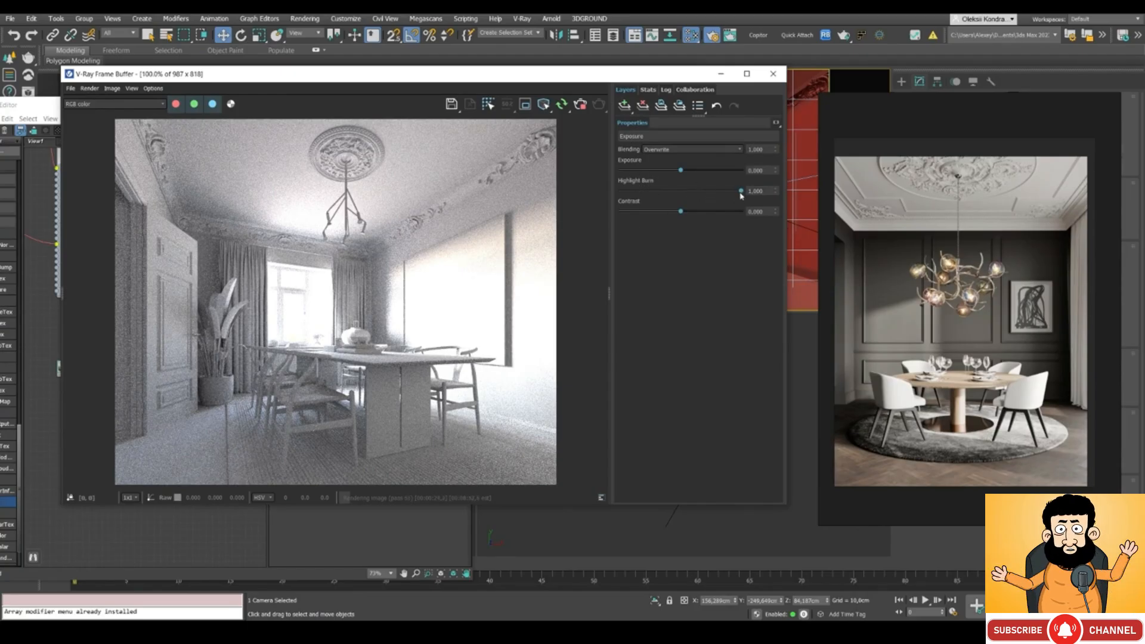
mouse_move(743, 192)
left_mouse_down()
mouse_move(647, 192)
mouse_move(649, 205)
left_mouse_up()
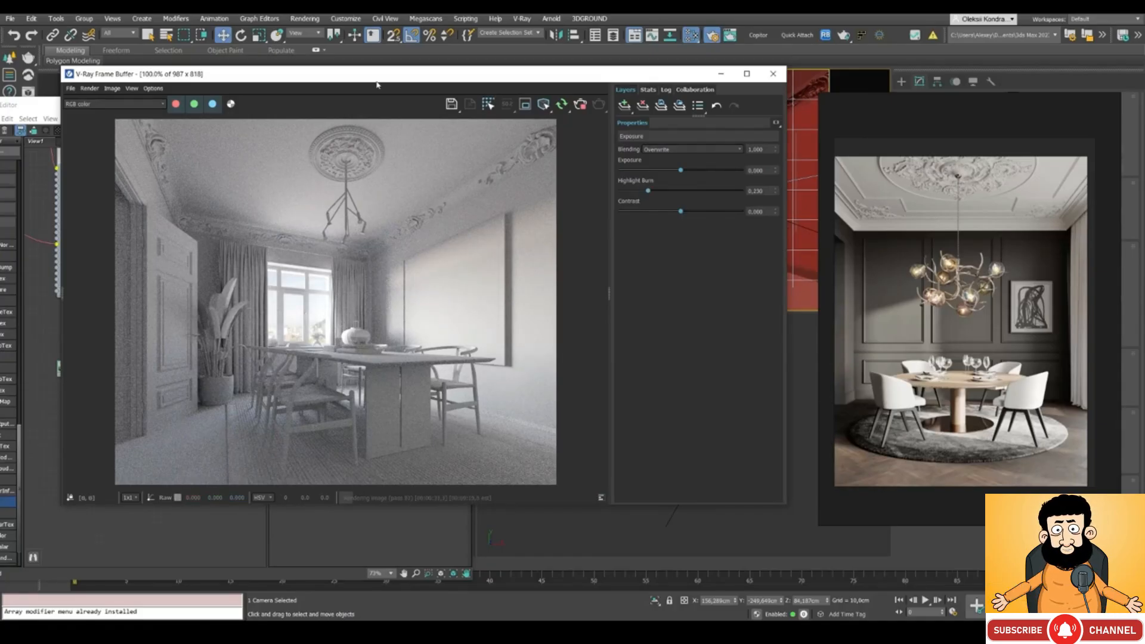
left_click_drag(374, 76, 397, 99)
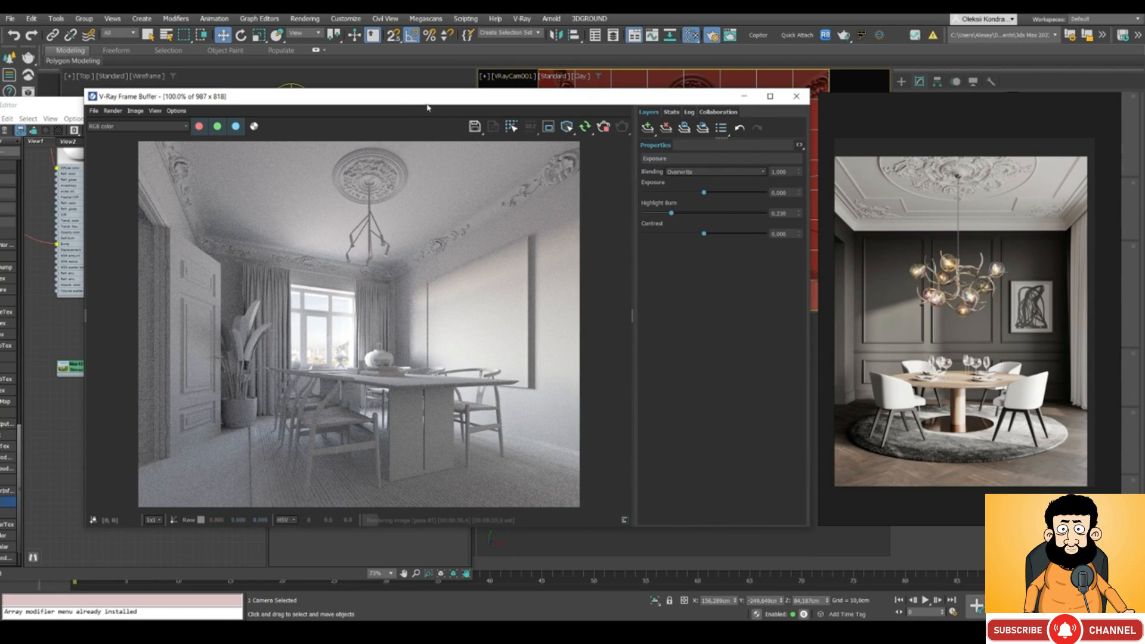
left_click_drag(418, 100, 503, 105)
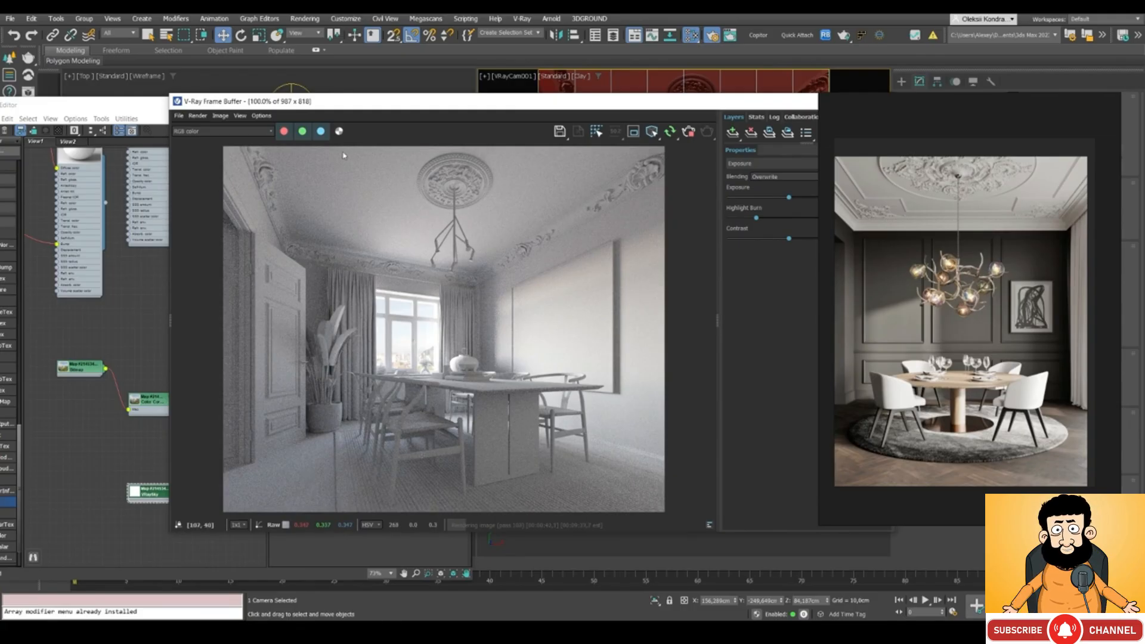
left_click_drag(328, 105, 342, 104)
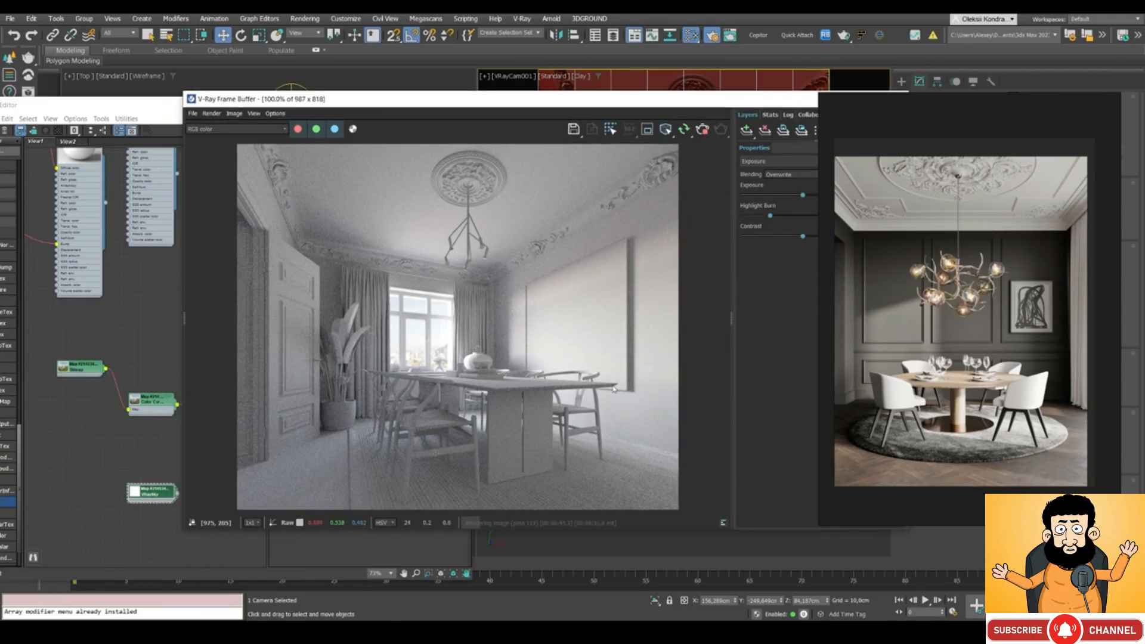
Step: Add a Color Correction map in the Slate Material Editor, feed the VRaySky map into it and lower its saturation to about -55.556
left_click_drag(426, 102, 623, 95)
left_click_drag(191, 112, 410, 95)
scroll(202, 298, "up", 10)
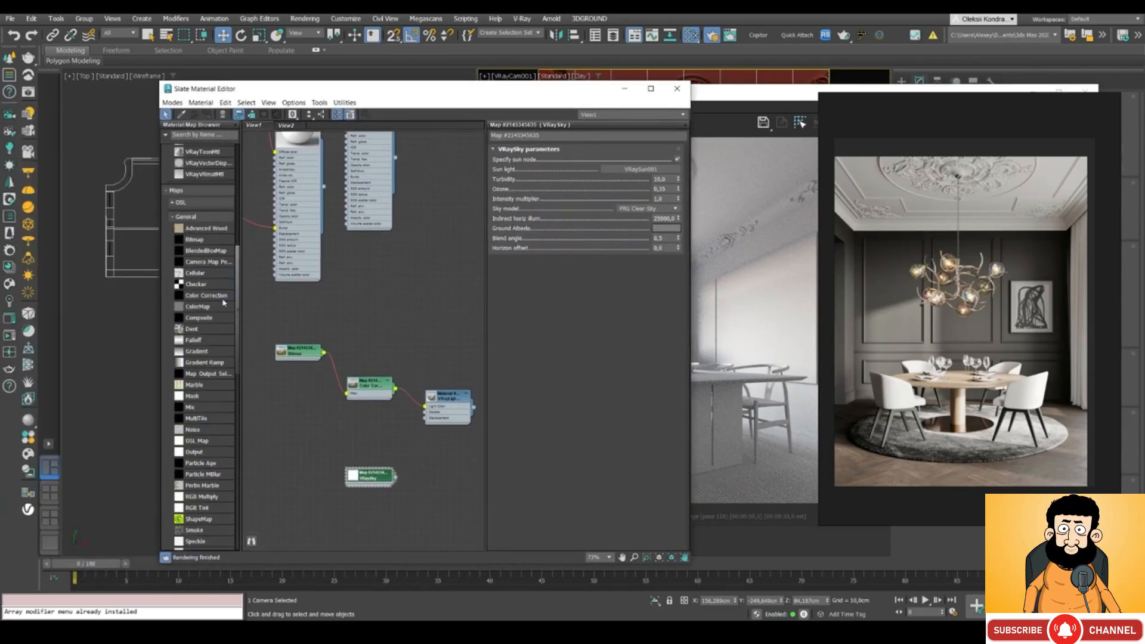
left_click_drag(222, 295, 412, 481)
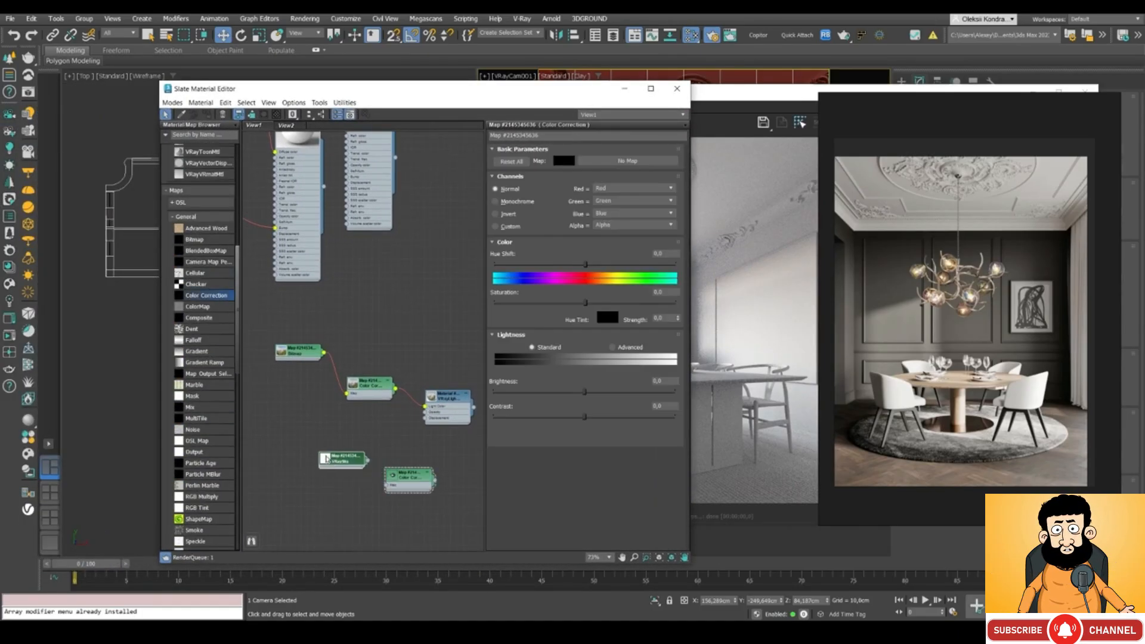
left_click_drag(326, 457, 387, 485)
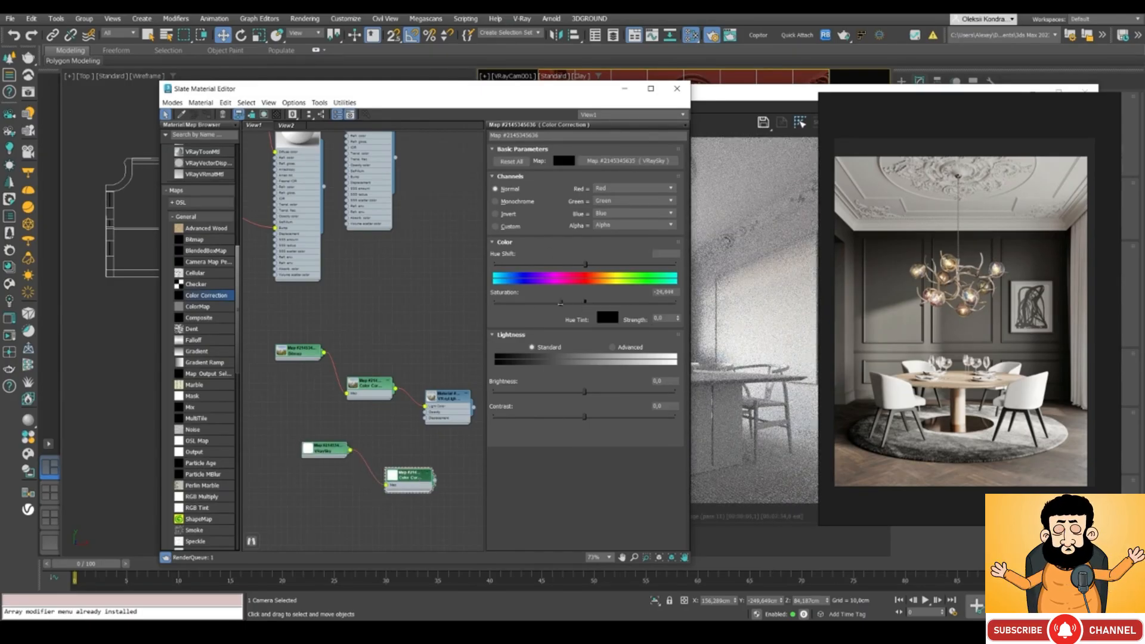
left_click_drag(586, 302, 535, 303)
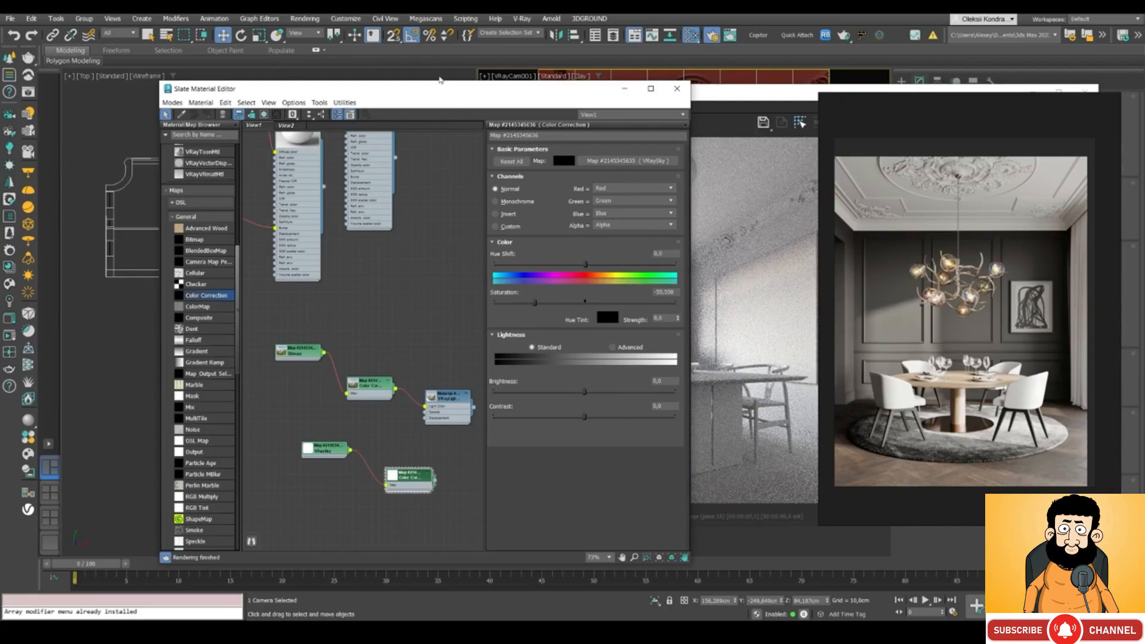
Step: Assign the sky's Color Correction map to the dome light's map slot and inspect the updated render up close
left_click_drag(440, 84, 312, 198)
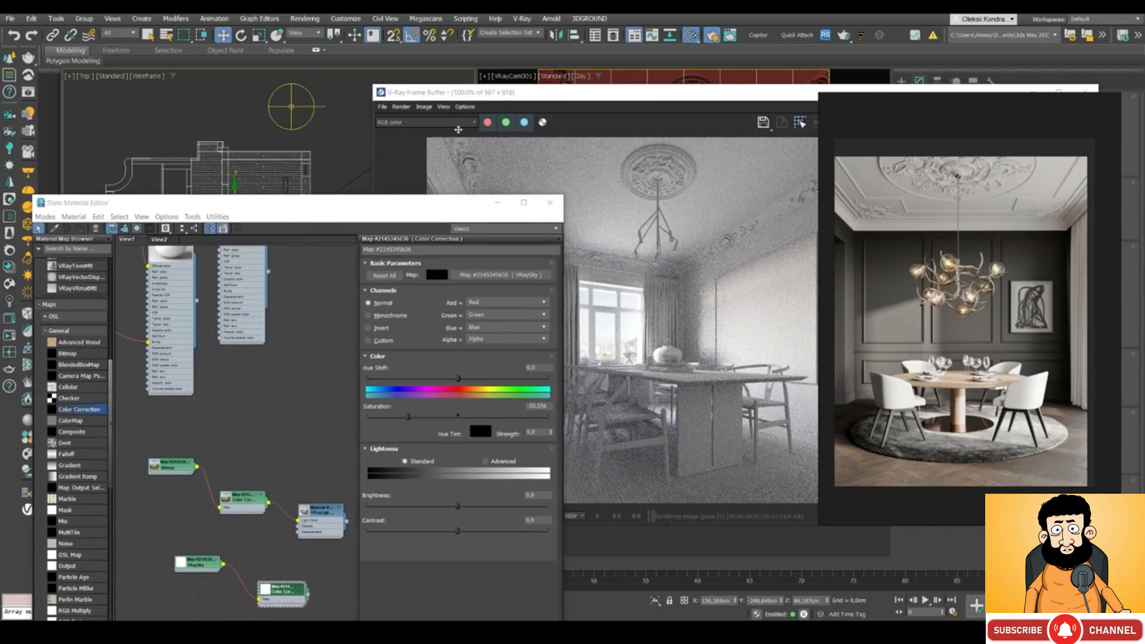
left_click(291, 107)
right_click_drag(913, 126, 1, 131)
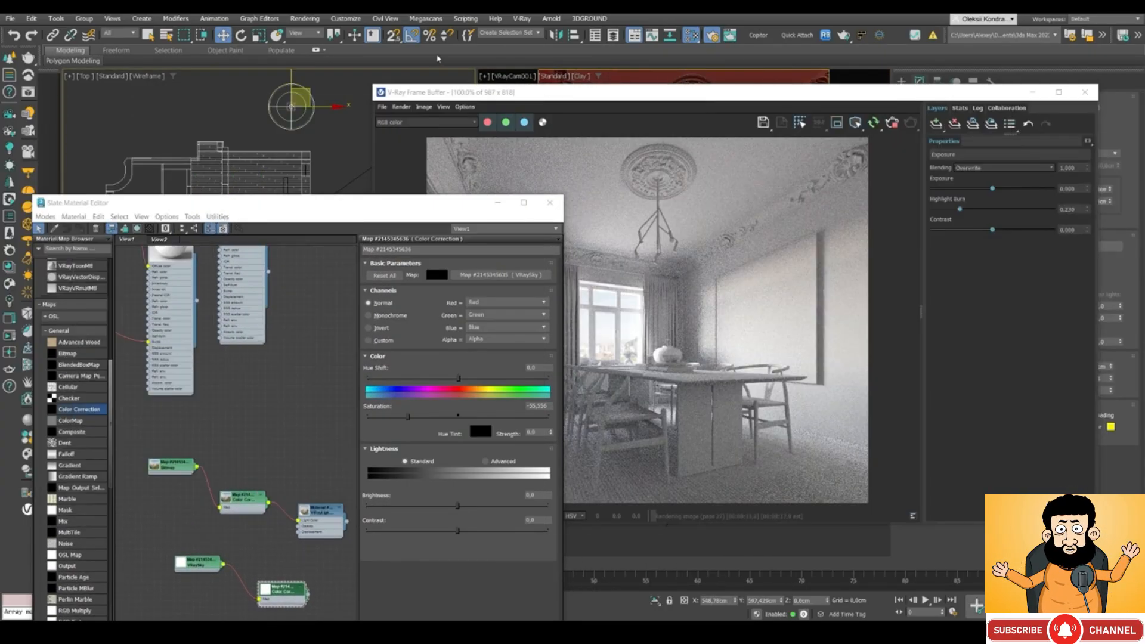
left_click_drag(587, 93, 431, 108)
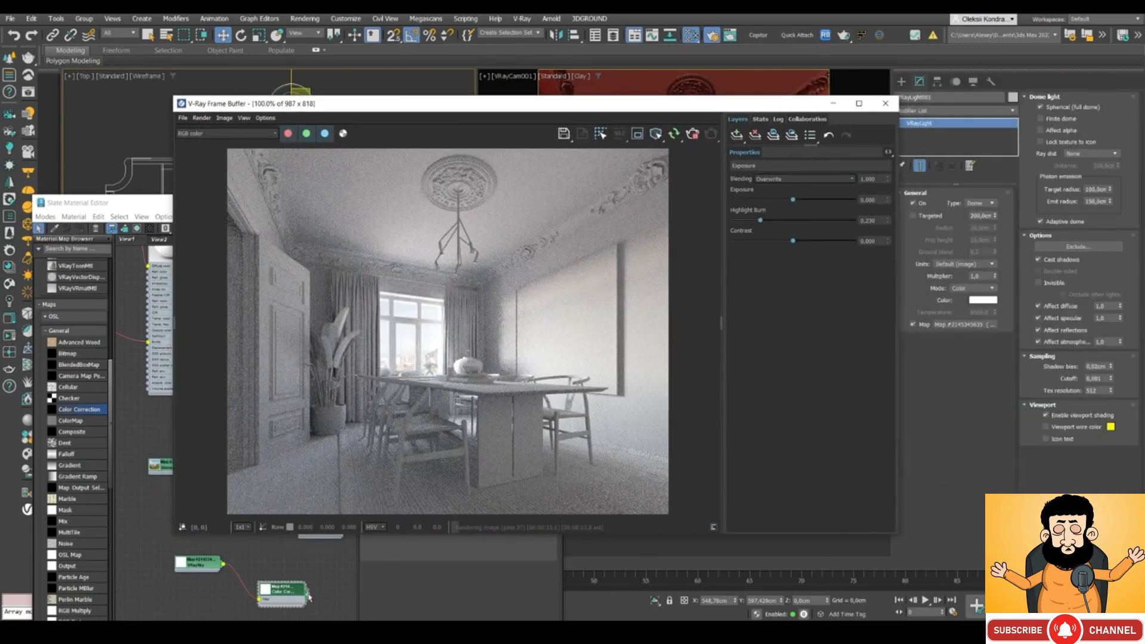
left_click_drag(308, 594, 952, 327)
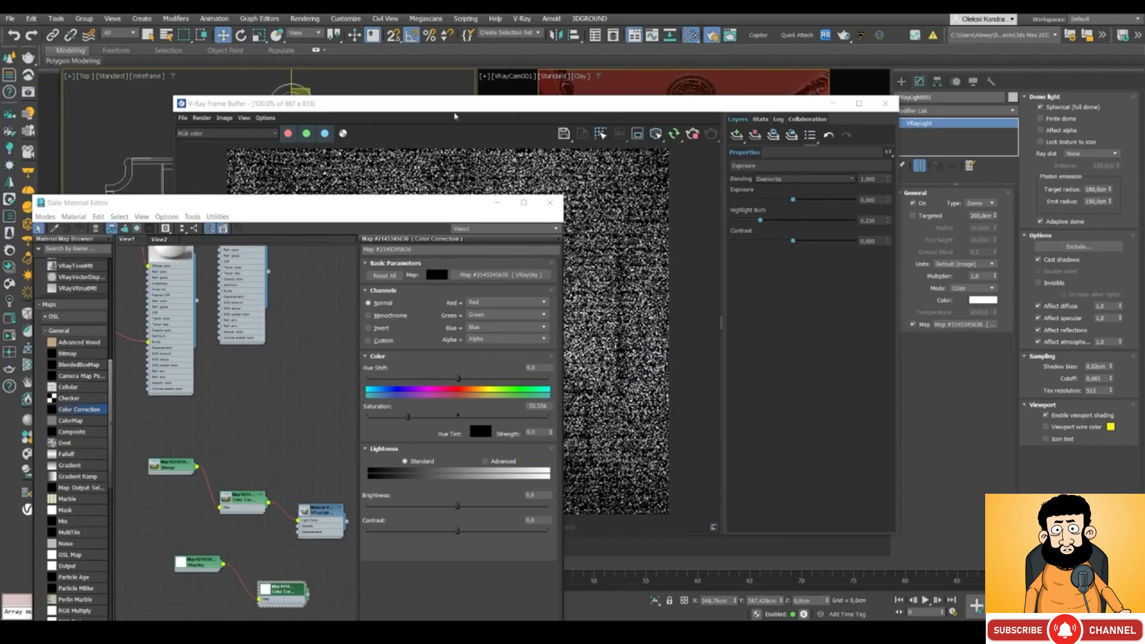
left_click_drag(445, 106, 625, 94)
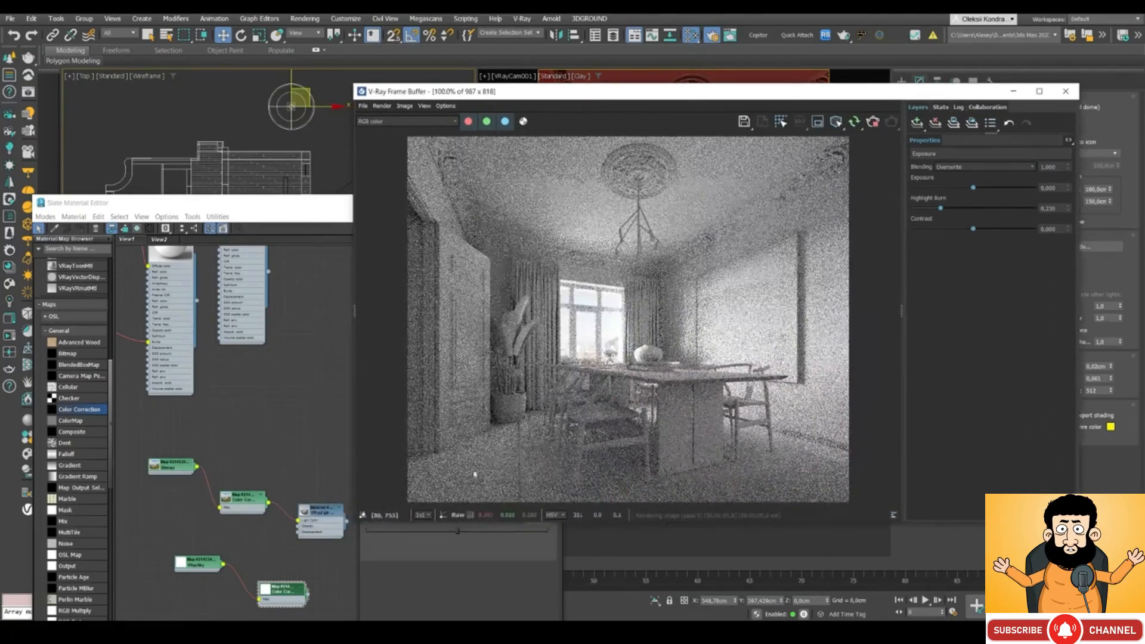
scroll(516, 459, "up", 2)
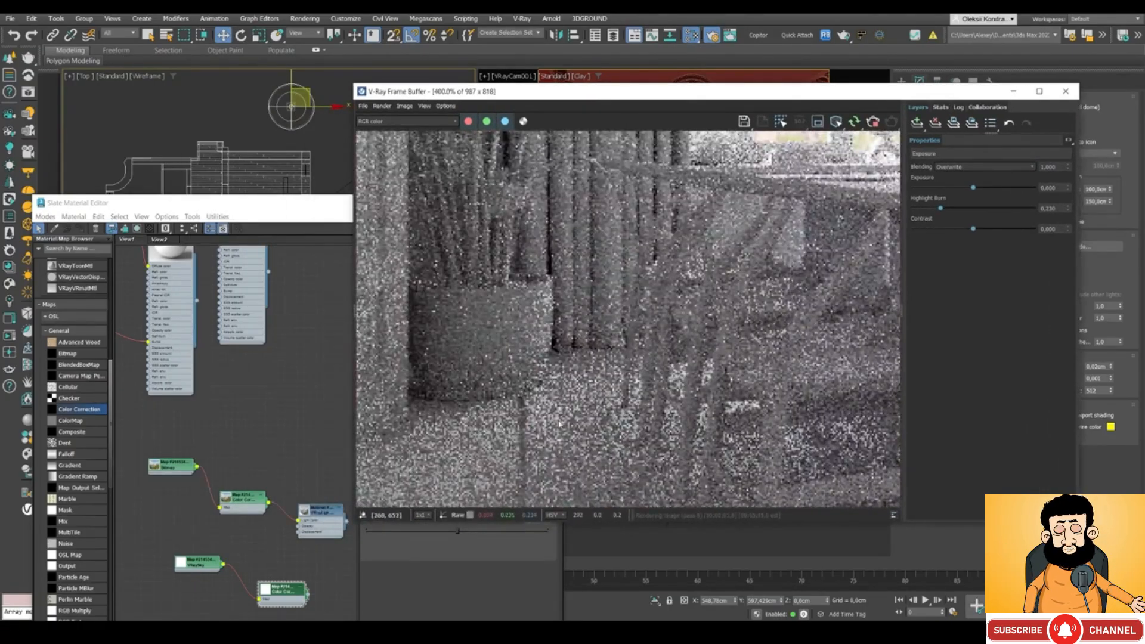
scroll(555, 420, "down", 2)
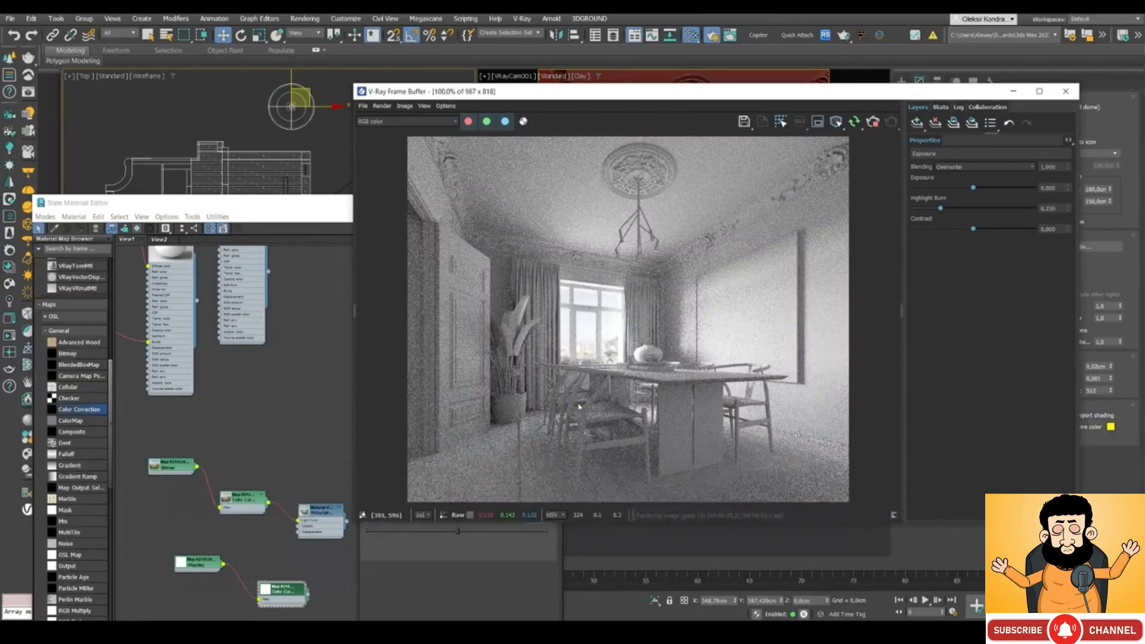
Step: Compare the render with the dark dining room reference photo, then put the photo away
key("alt+Tab")
right_click_drag(110, 209, 138, 214)
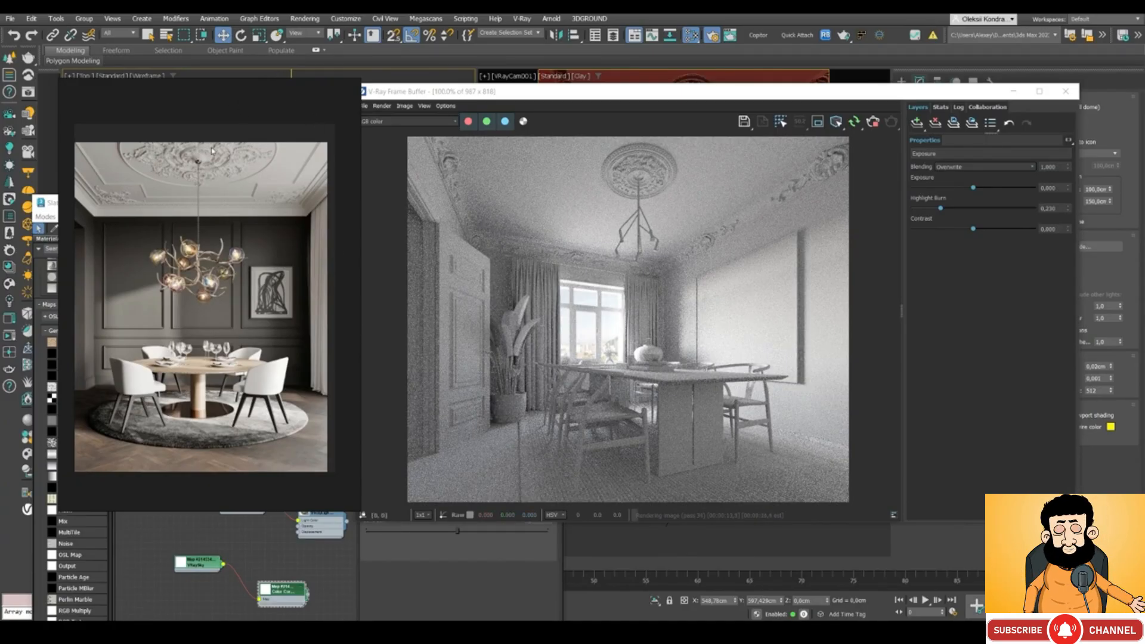
left_click(326, 86)
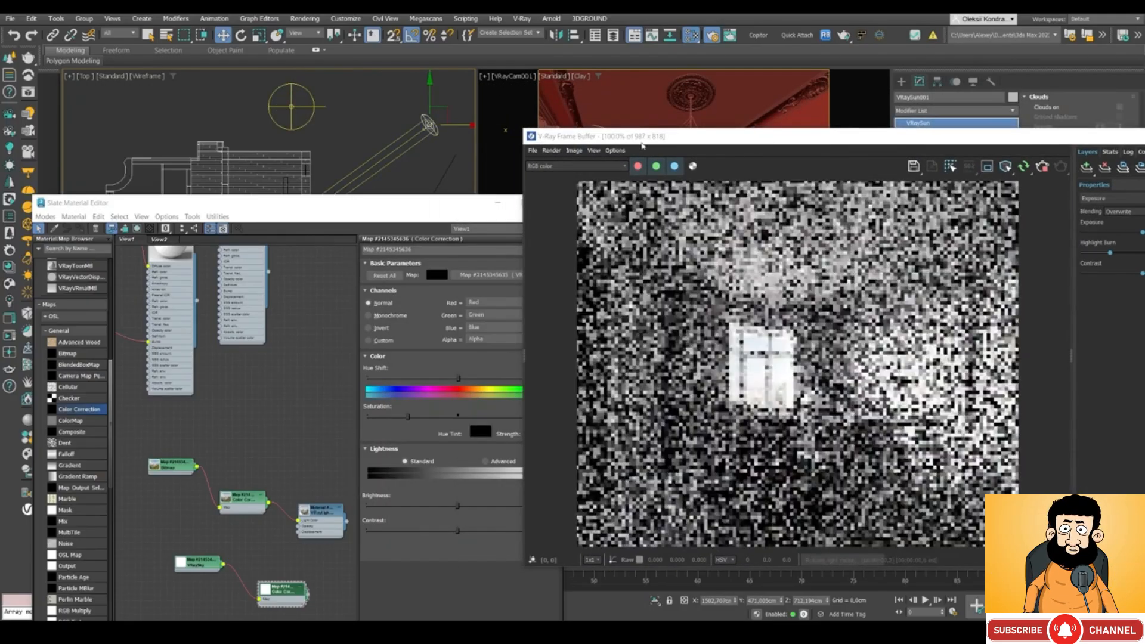
Step: Enable the VRaySun and set its intensity multiplier to 0.1
left_click_drag(643, 144, 271, 137)
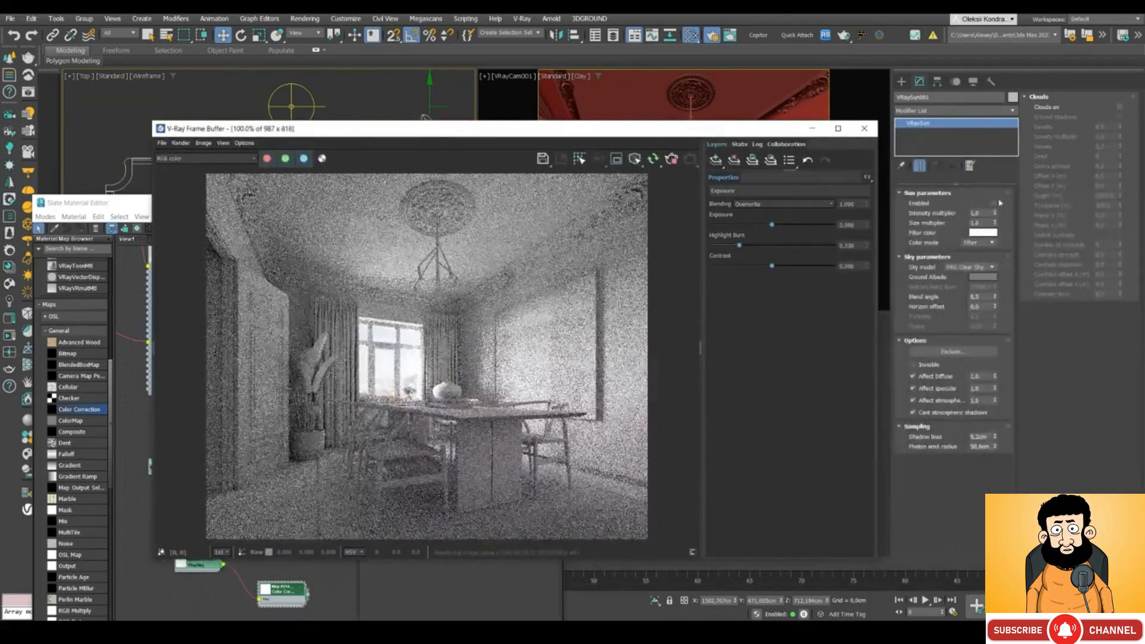
left_click(994, 204)
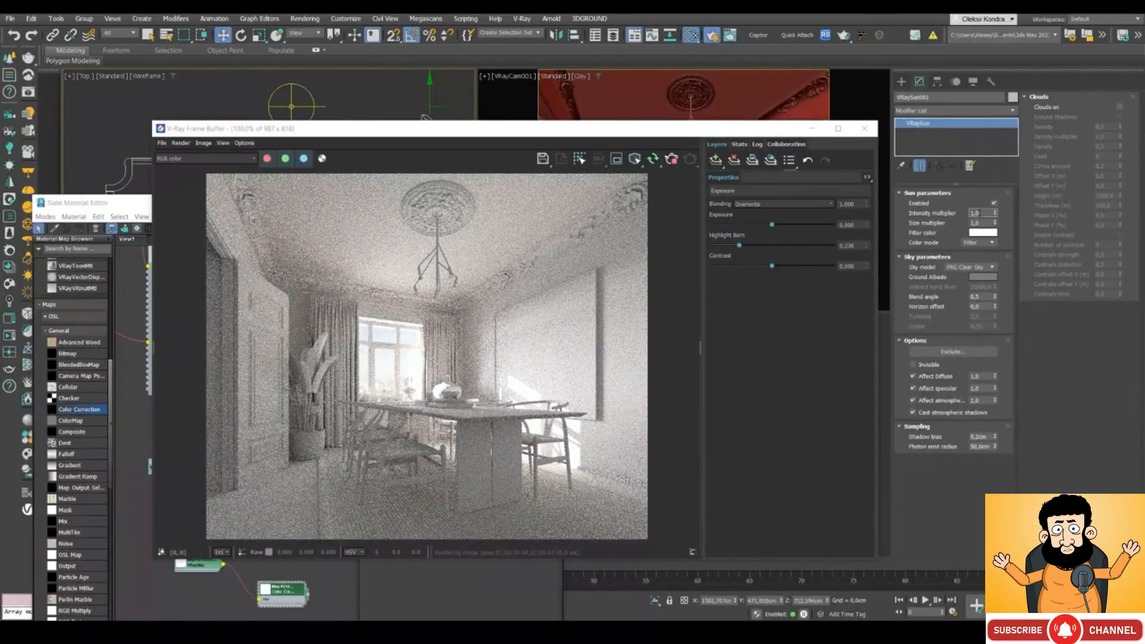
left_click(982, 213)
type("0,1")
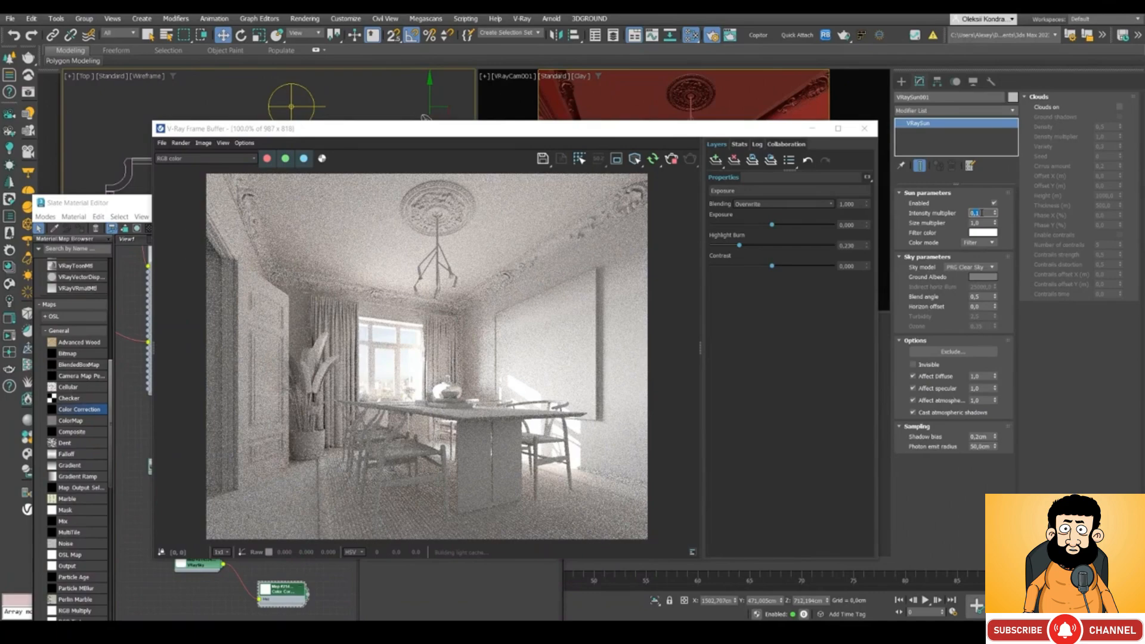
key("Return")
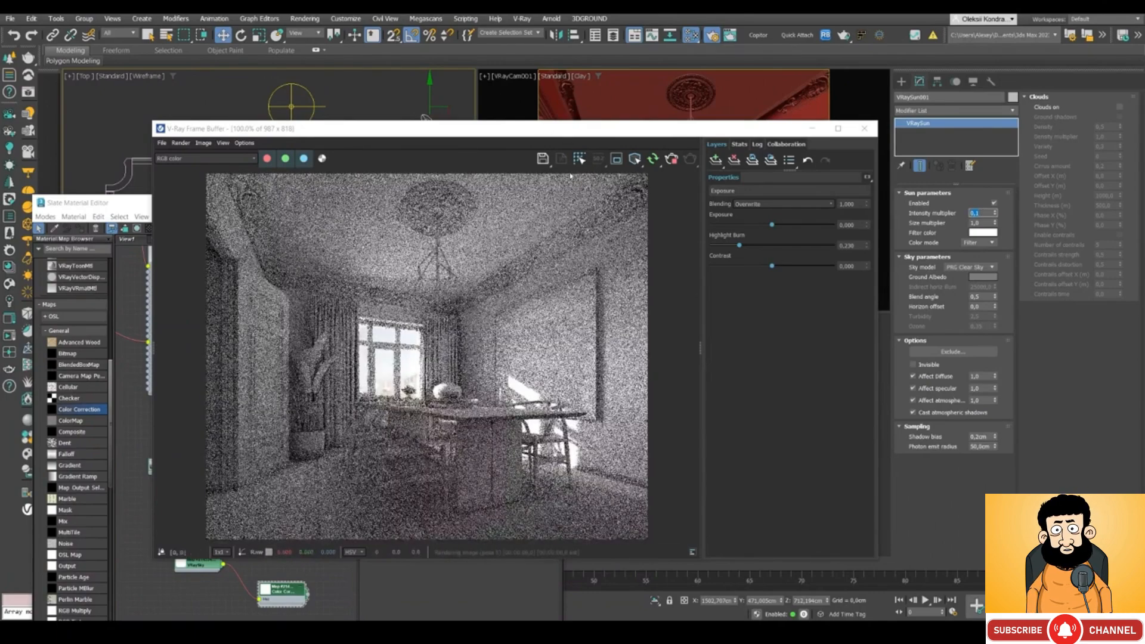
Step: Limit rendering to a region around the table and sunlit wall, and set the sun's intensity multiplier to 0.05
left_click(616, 159)
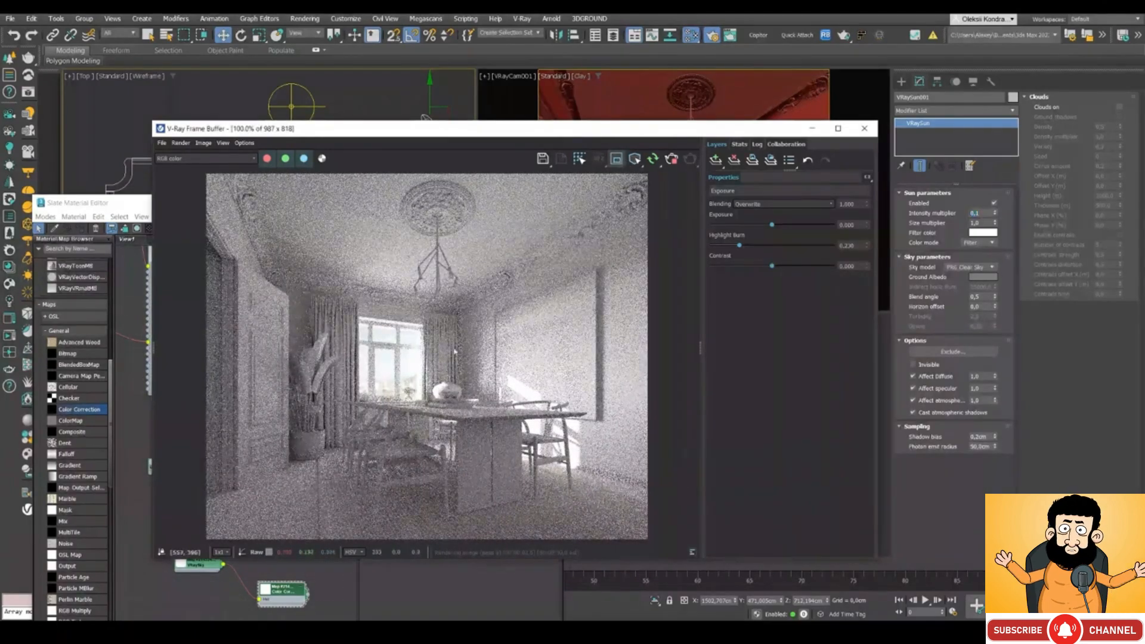
left_click_drag(438, 341, 613, 500)
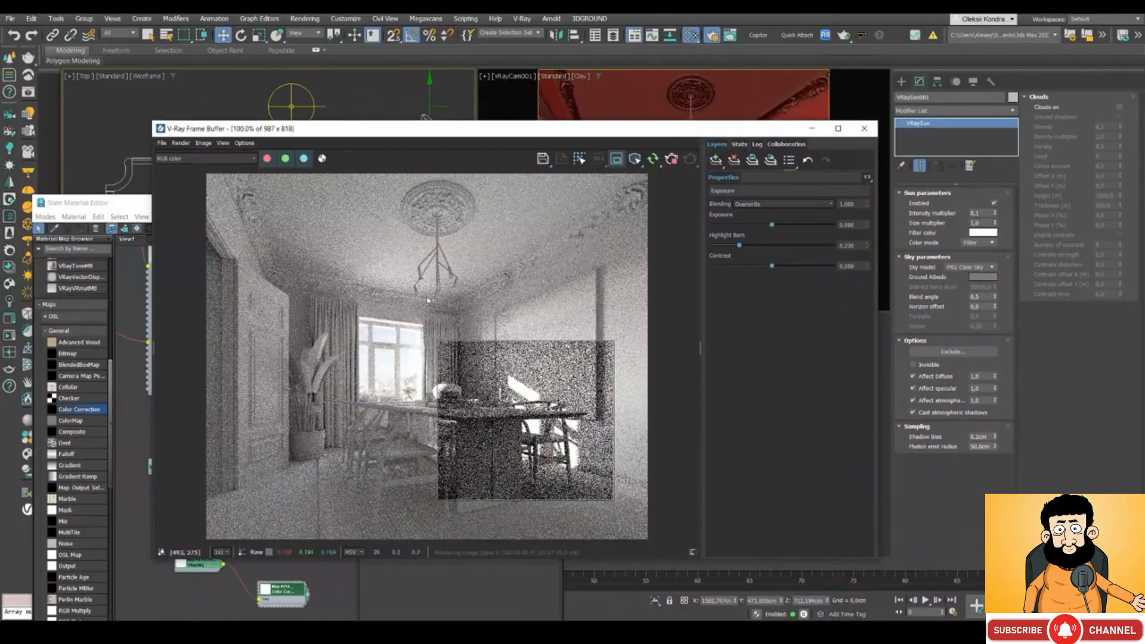
left_click(977, 213)
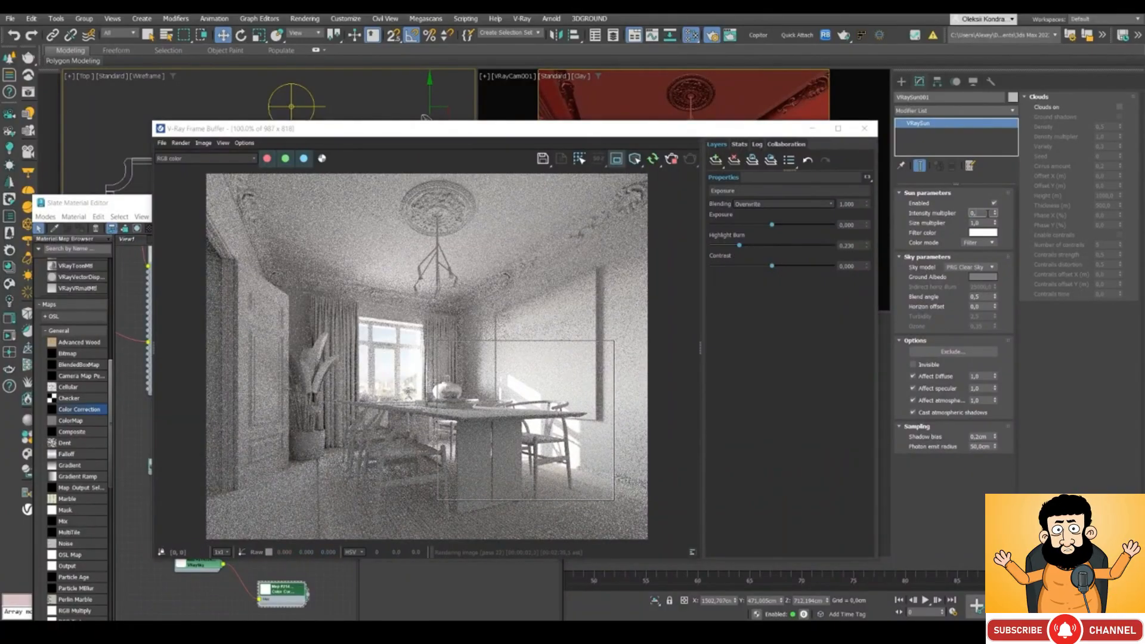
type("0,05")
key("Return")
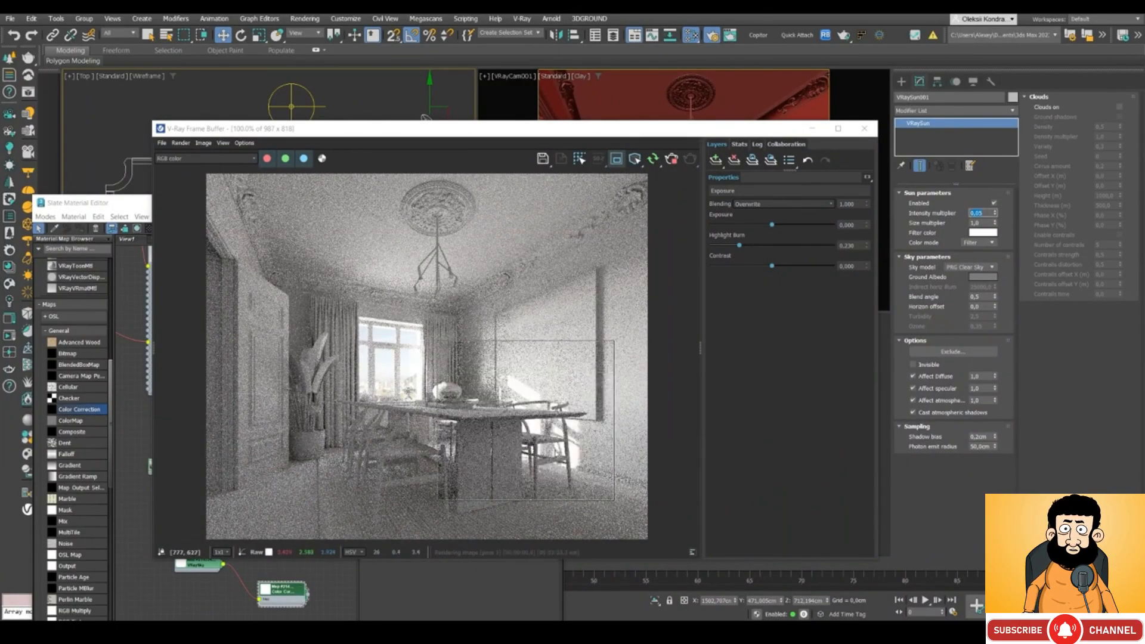
left_click(537, 428)
scroll(536, 427, "up", 1)
scroll(511, 369, "down", 1)
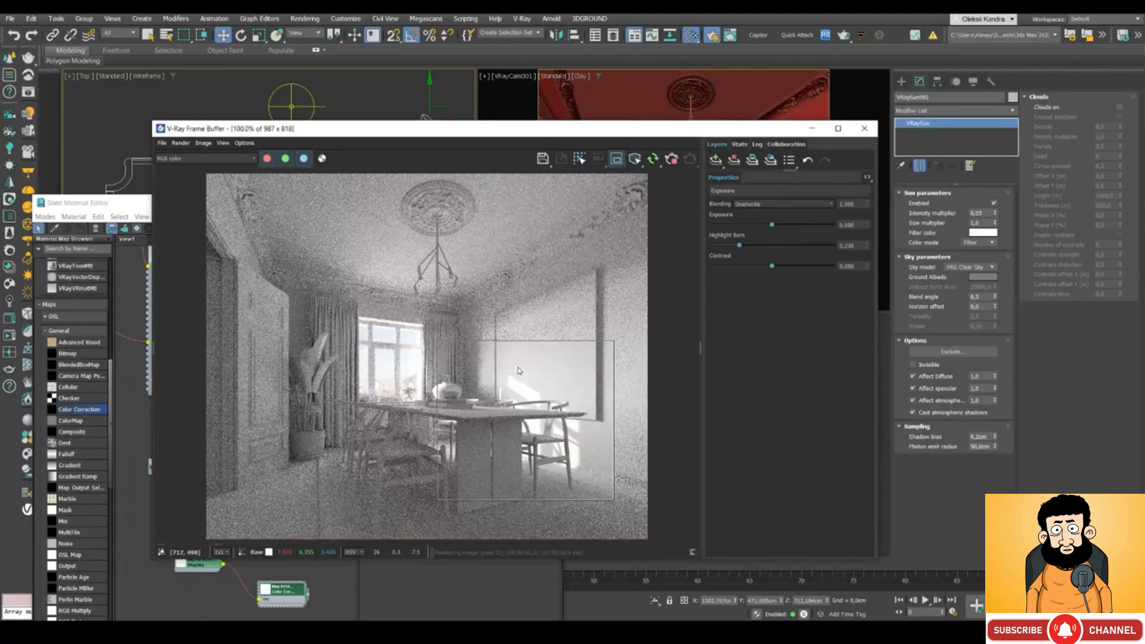
Step: Try a sun size multiplier of 12 and inspect the shadows near the table up close
left_click(978, 222)
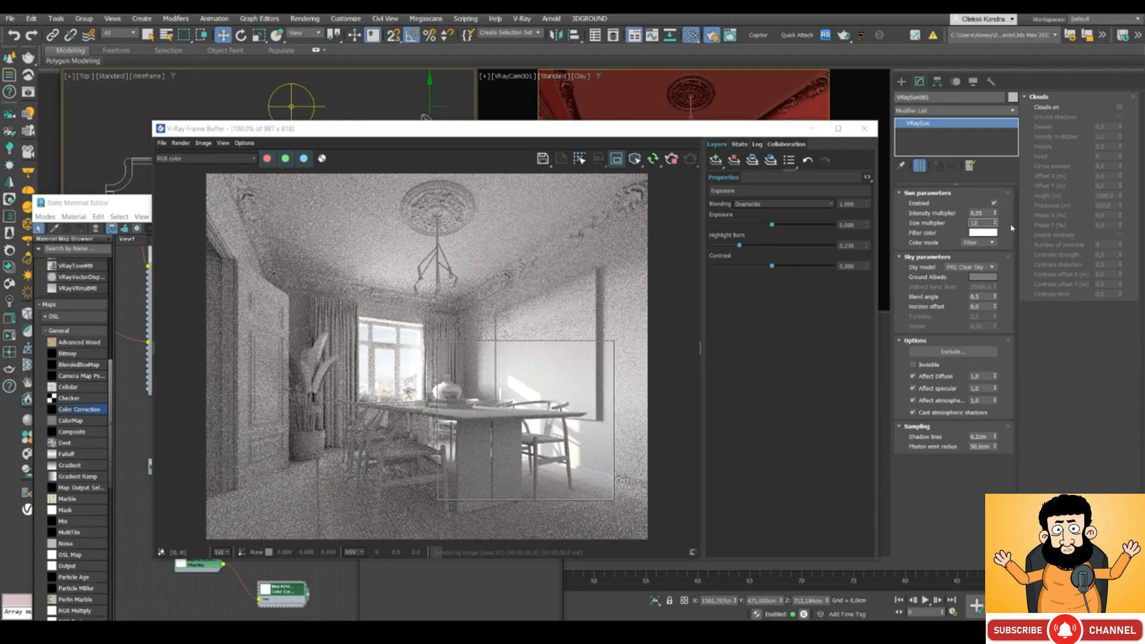
type("12")
key("Return")
scroll(554, 420, "up", 1)
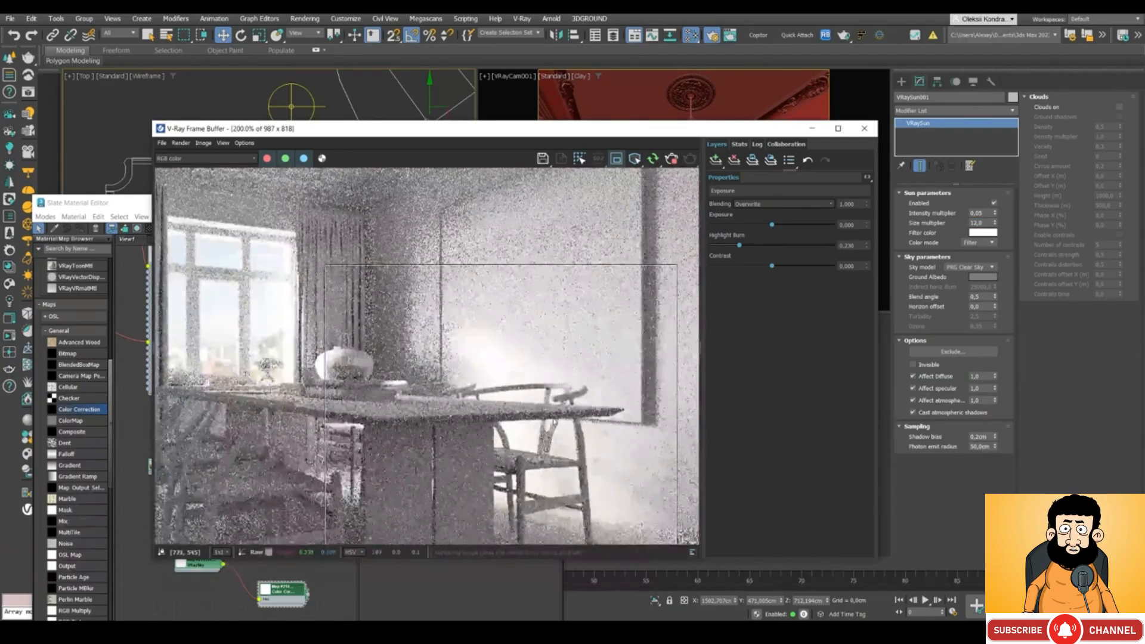
scroll(554, 420, "down", 1)
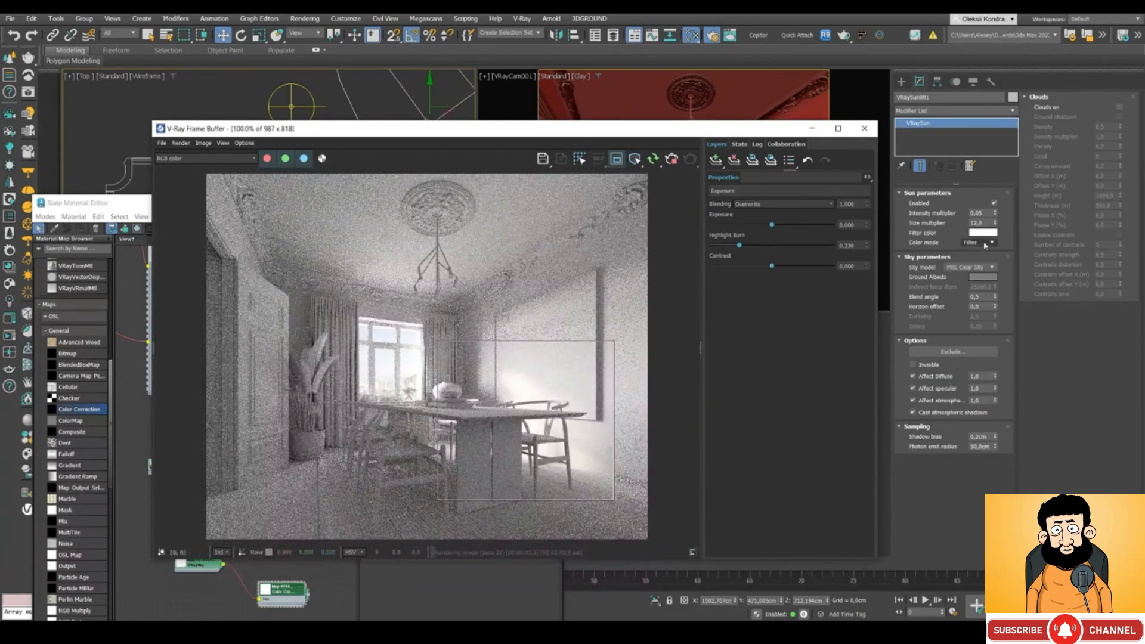
Step: Set the sun's size multiplier to 8 and check the shadow softness on the wall and chairs
left_click(984, 223)
type("8")
key("Return")
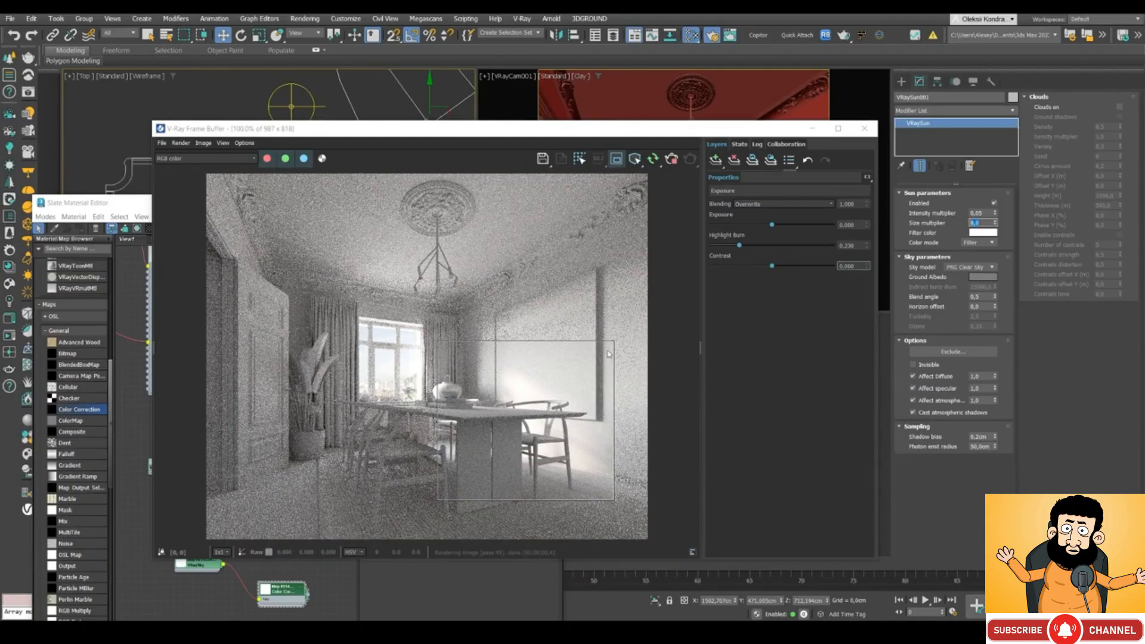
scroll(544, 421, "up", 1)
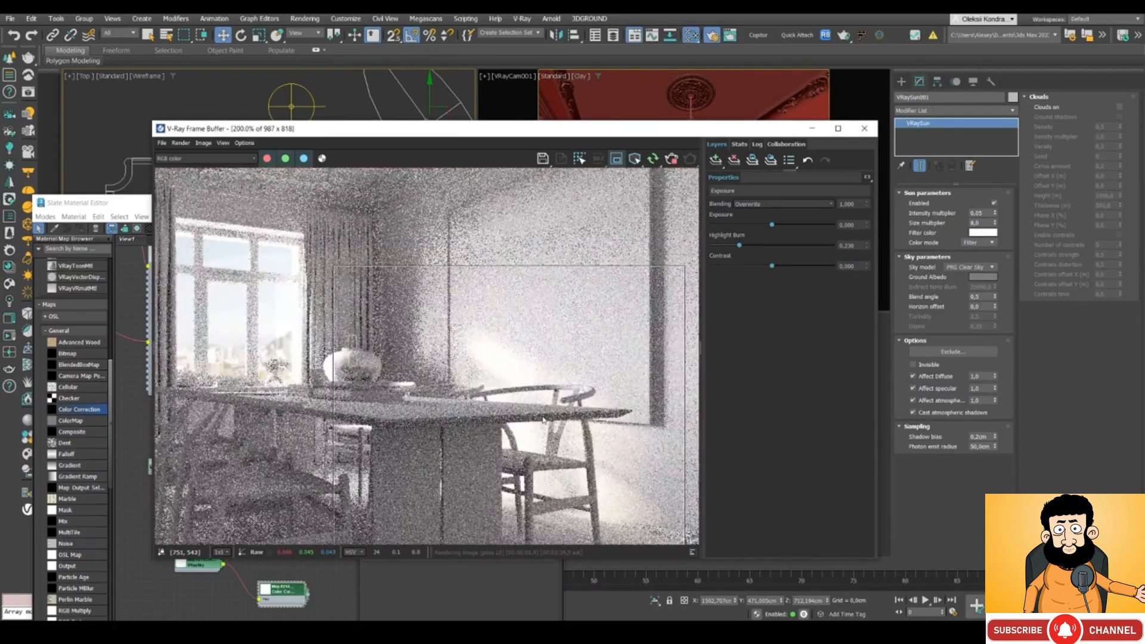
scroll(544, 421, "down", 1)
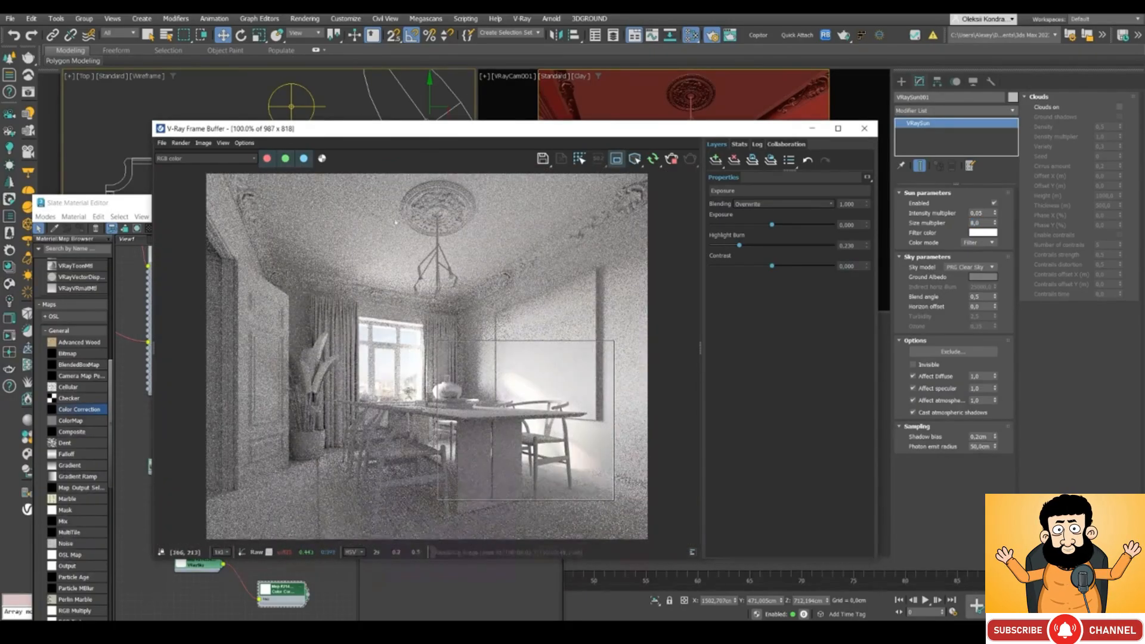
Step: Shift the VRaySun slightly in the top view and lower it in the front view
left_click_drag(432, 129, 458, 205)
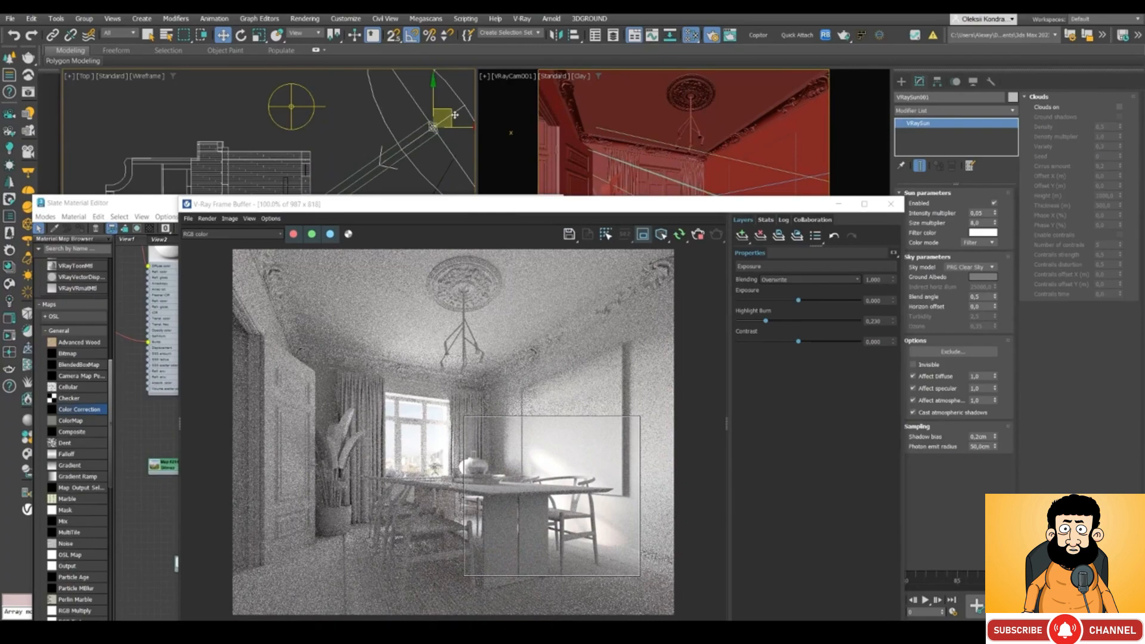
left_click_drag(454, 115, 461, 125)
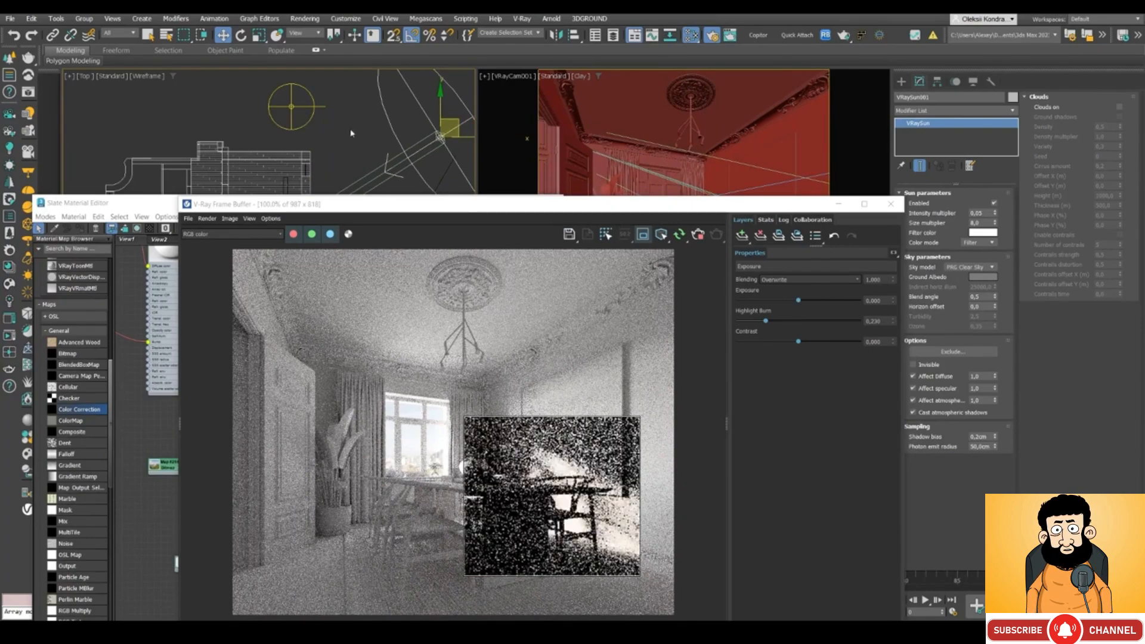
key("f")
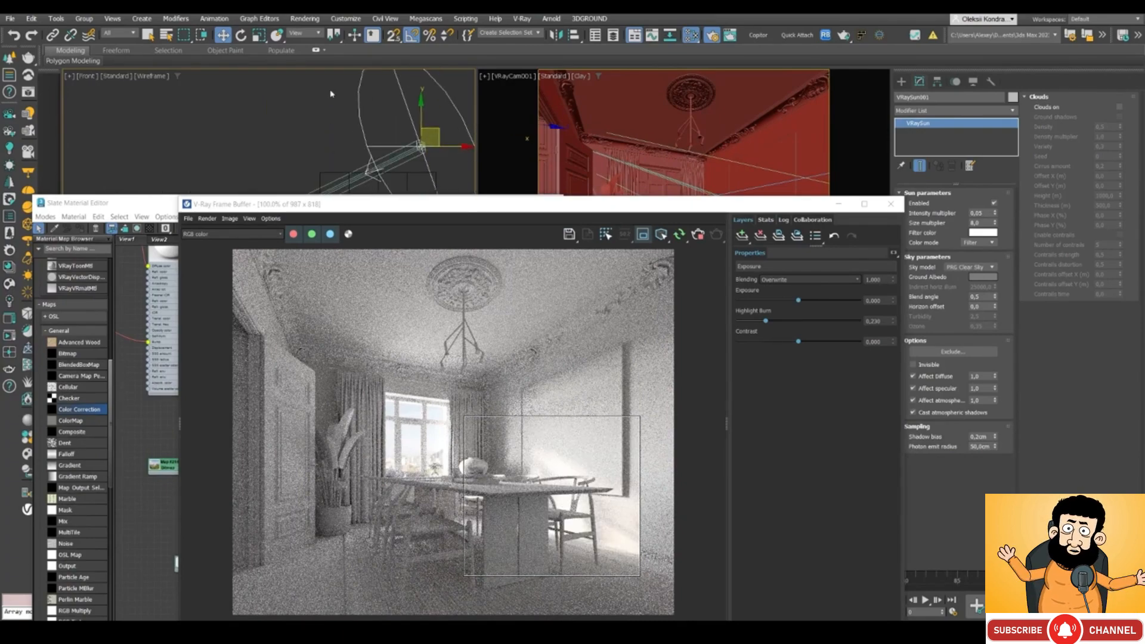
scroll(331, 94, "down", 2)
left_click_drag(398, 91, 400, 106)
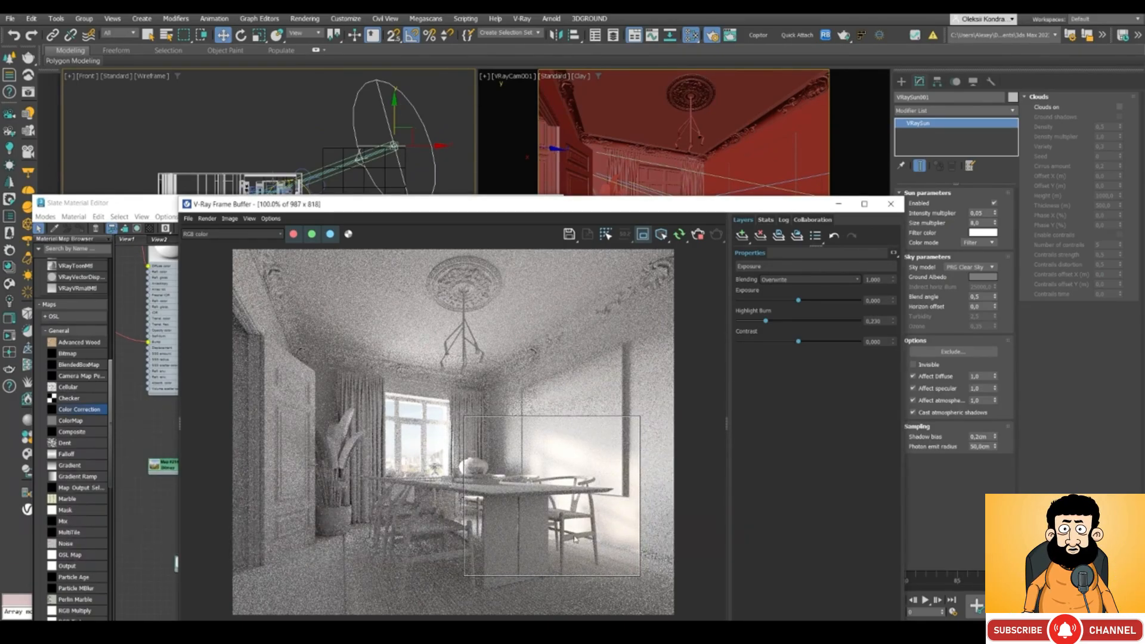
Step: Set the sun's color mode to Override and give its filter color a warm temperature tint, hex FFEACC
left_click(978, 244)
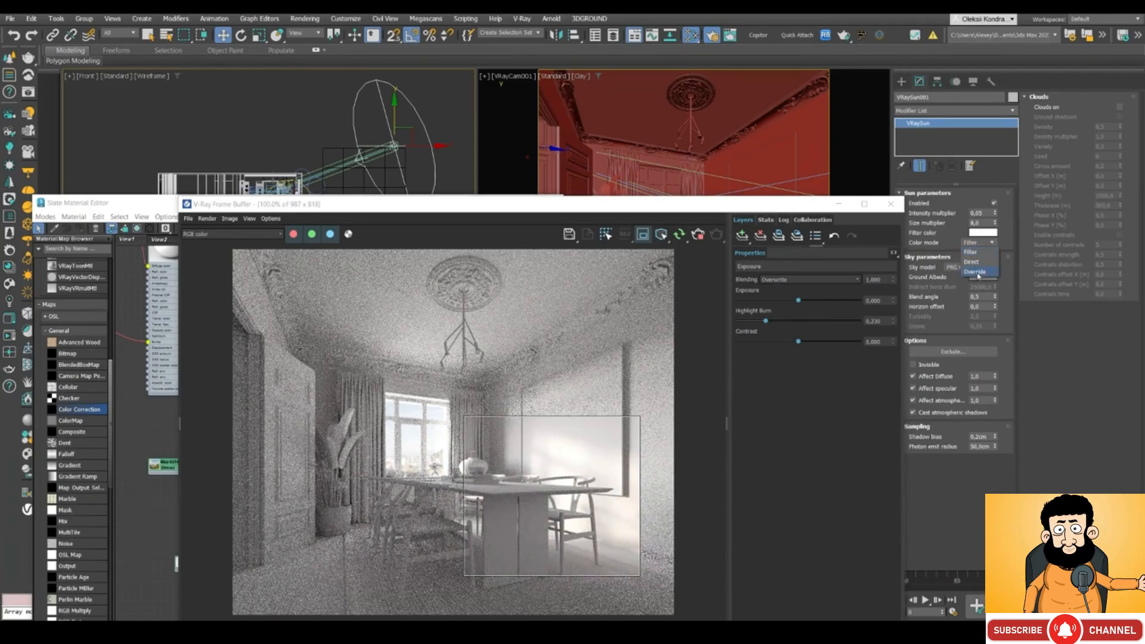
left_click(974, 272)
left_click(979, 233)
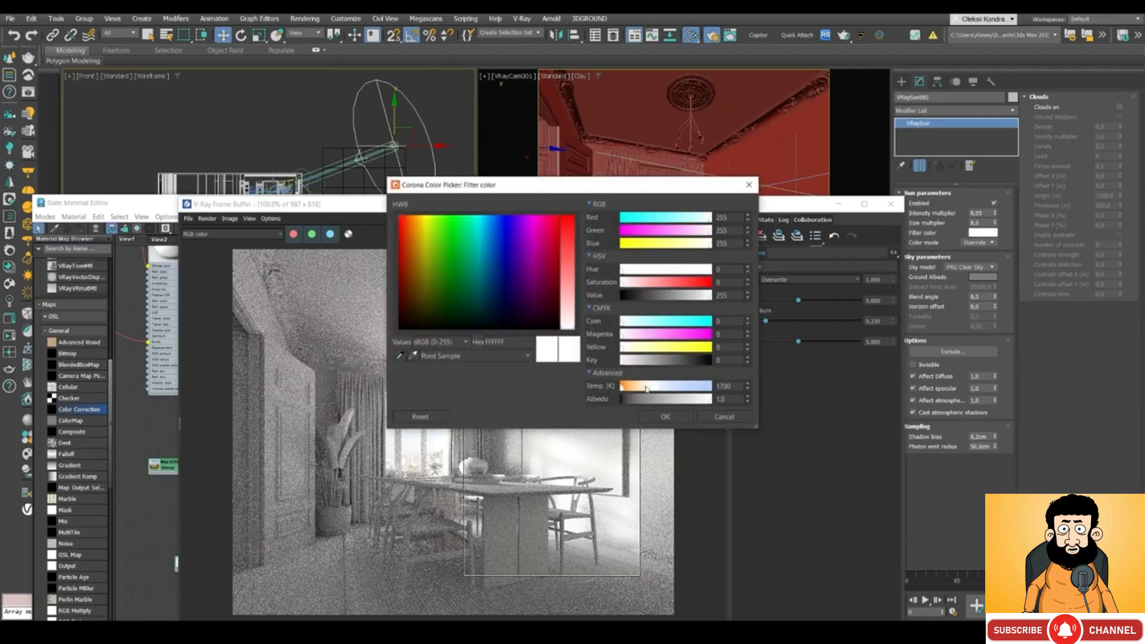
left_click(643, 387)
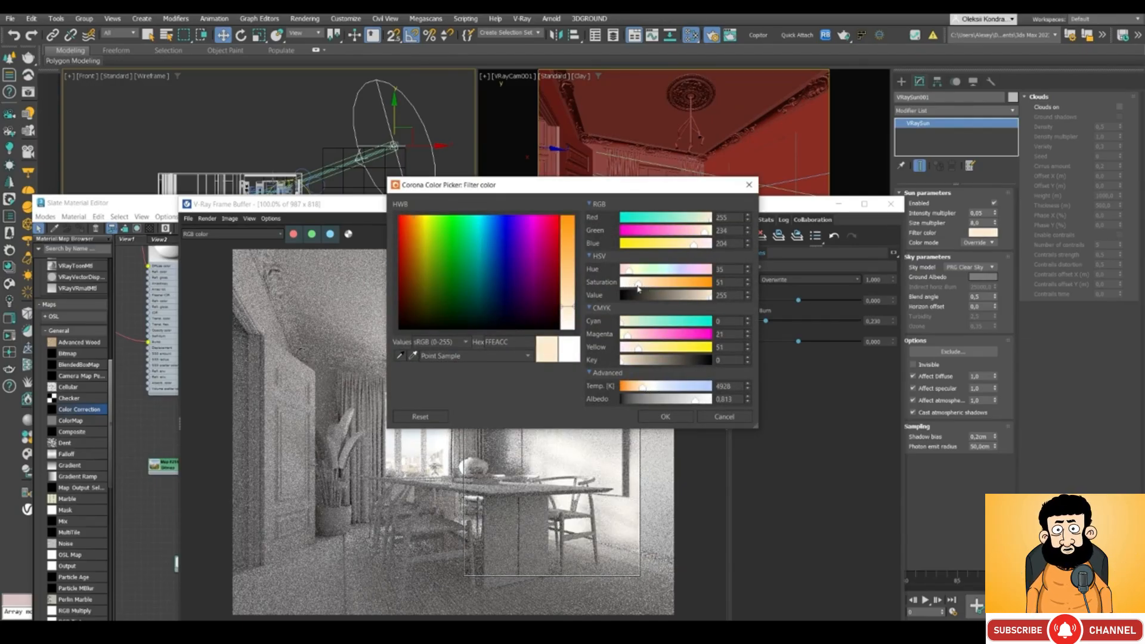
left_click(665, 416)
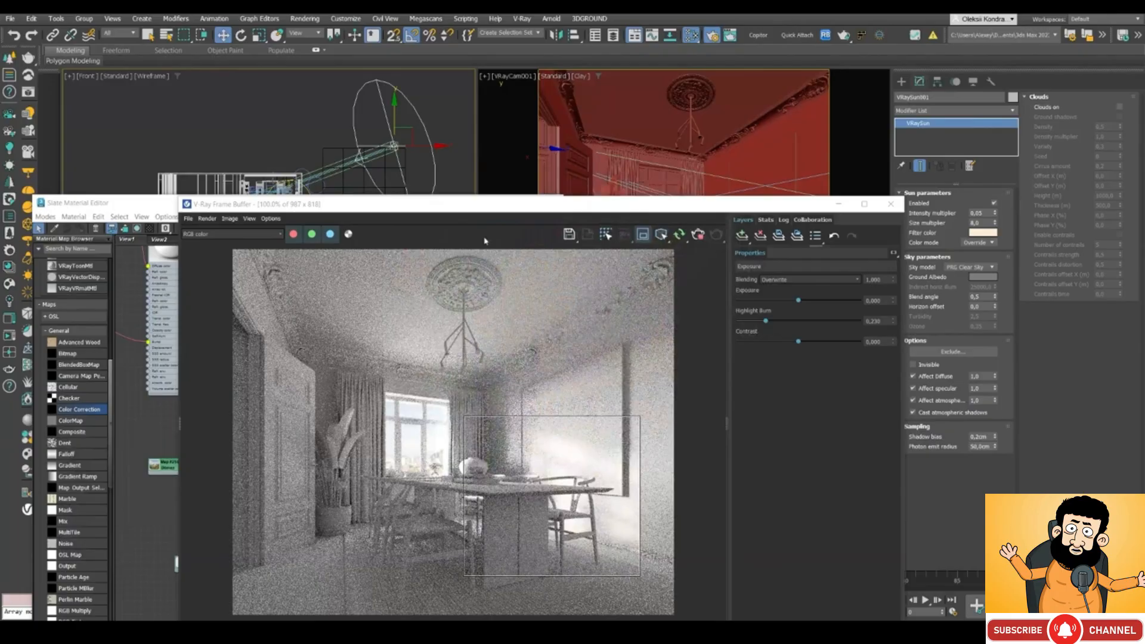
Step: Review the warmer render beside the VRaySky map's parameters in the Slate Material Editor
left_click_drag(484, 203, 622, 95)
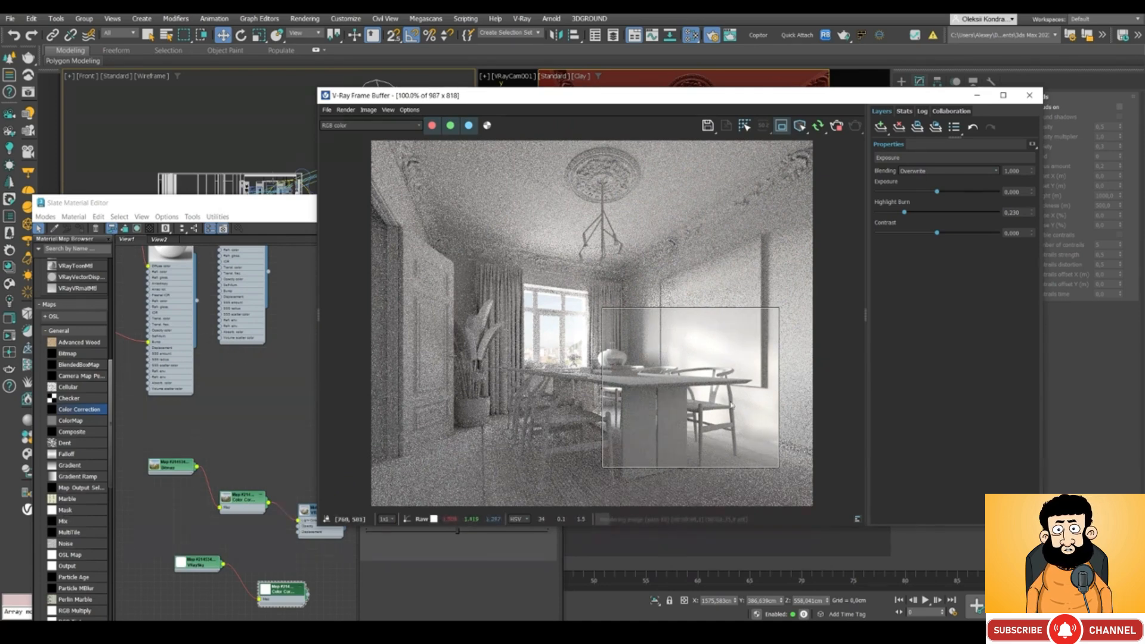
left_click_drag(544, 105, 776, 135)
left_click_drag(325, 203, 350, 130)
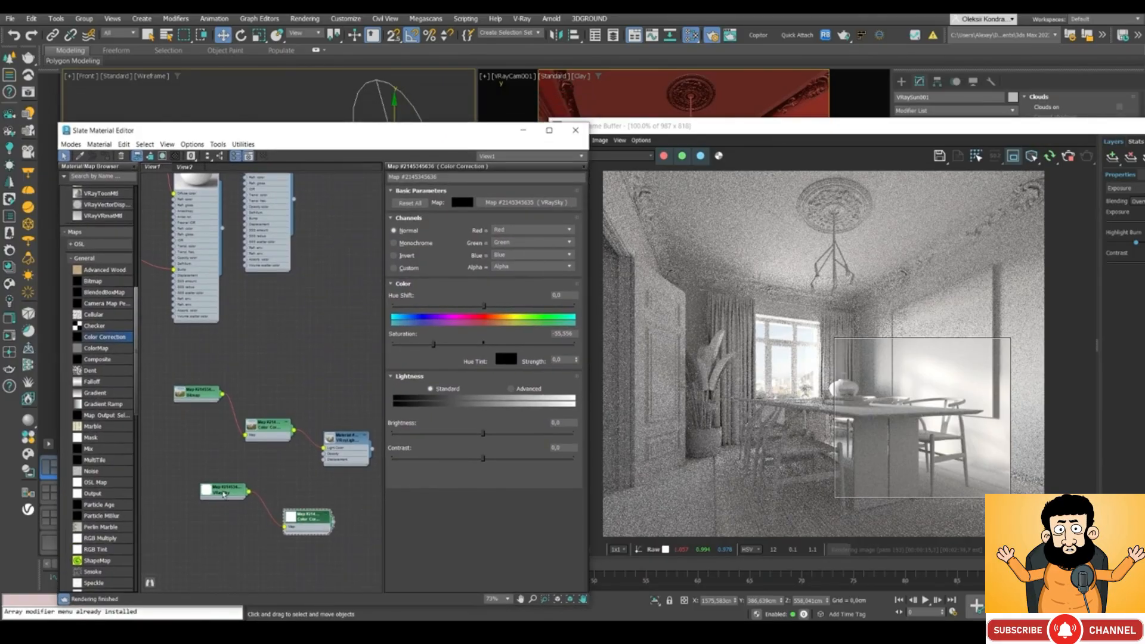
double_click(223, 493)
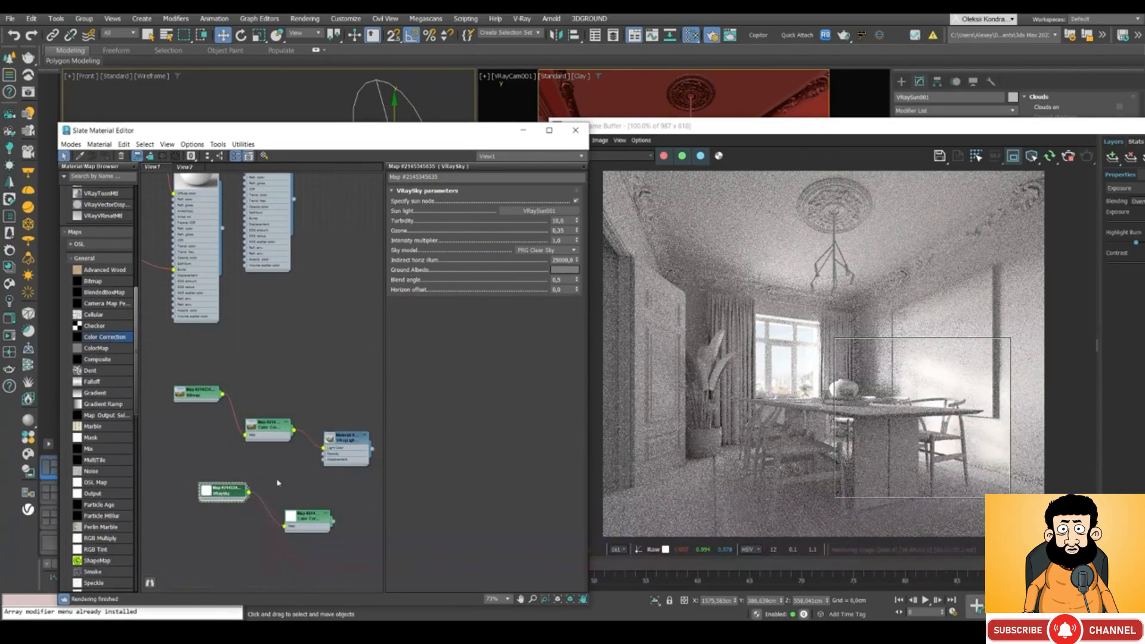
left_click_drag(416, 133, 336, 276)
left_click_drag(781, 133, 558, 389)
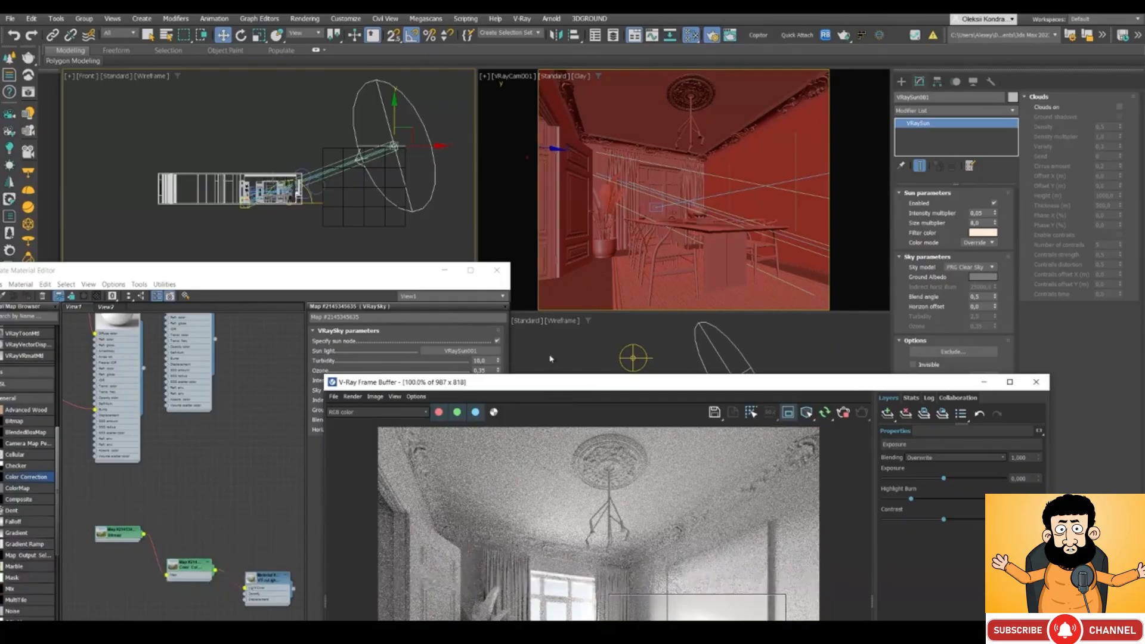
Step: Disable the VRaySun and enlarge the render region to take in the window and curtains
left_click(994, 205)
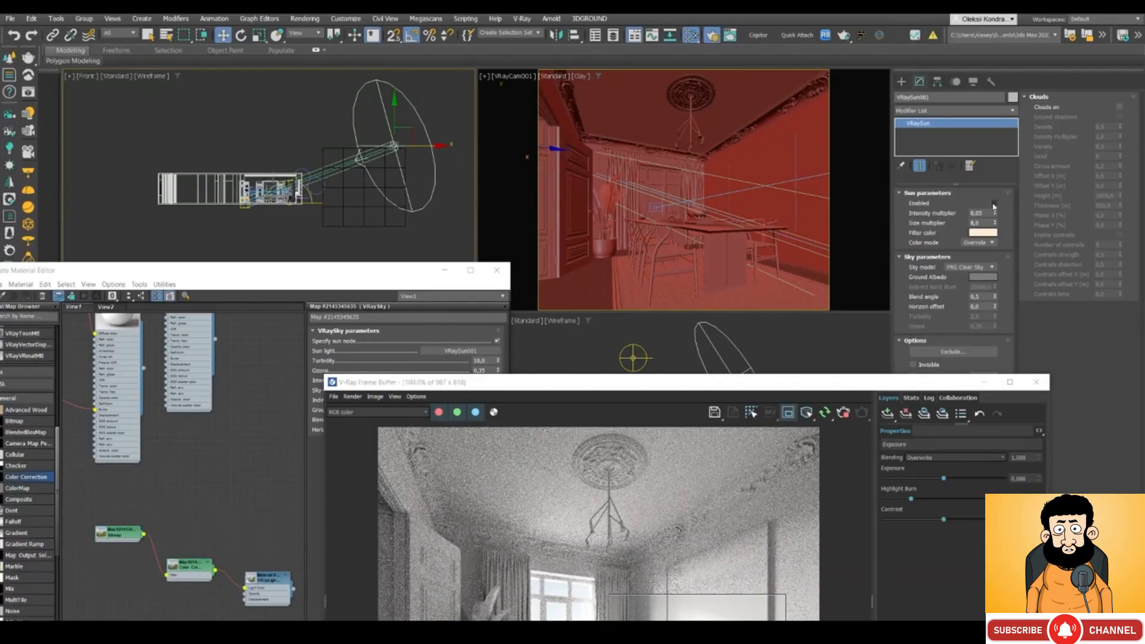
left_click_drag(544, 383, 590, 107)
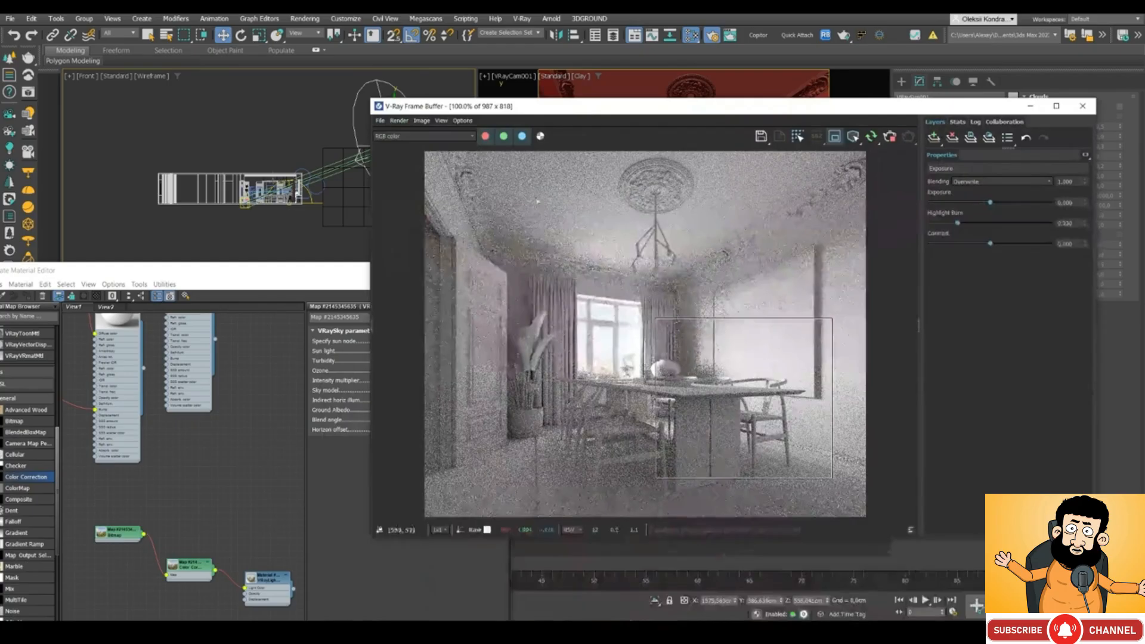
left_click_drag(656, 318, 526, 247)
left_click_drag(594, 107, 776, 267)
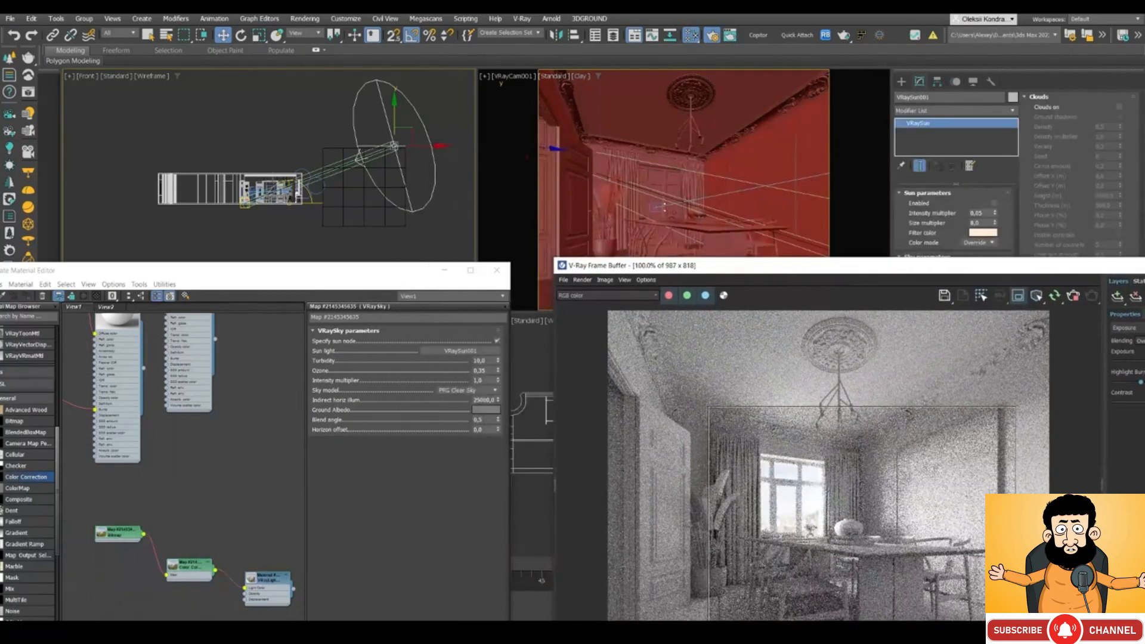
Step: Clone the disabled VRaySun in the top view as one independent copy offset along Y
key("t")
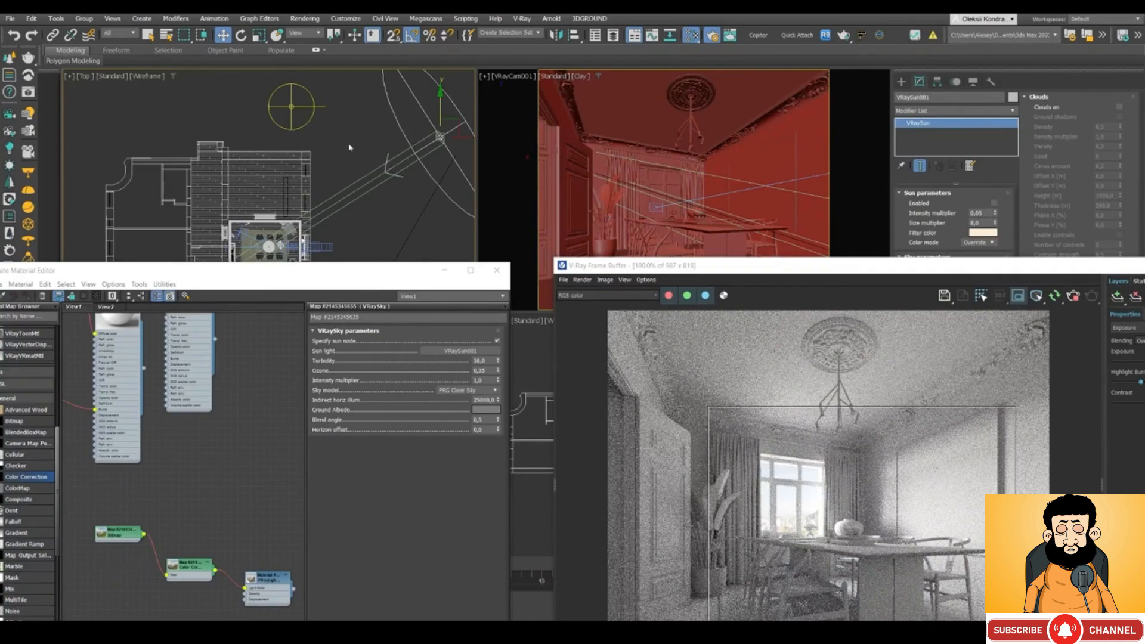
scroll(418, 110, "down", 4)
left_click_drag(393, 91, 393, 127, "shift")
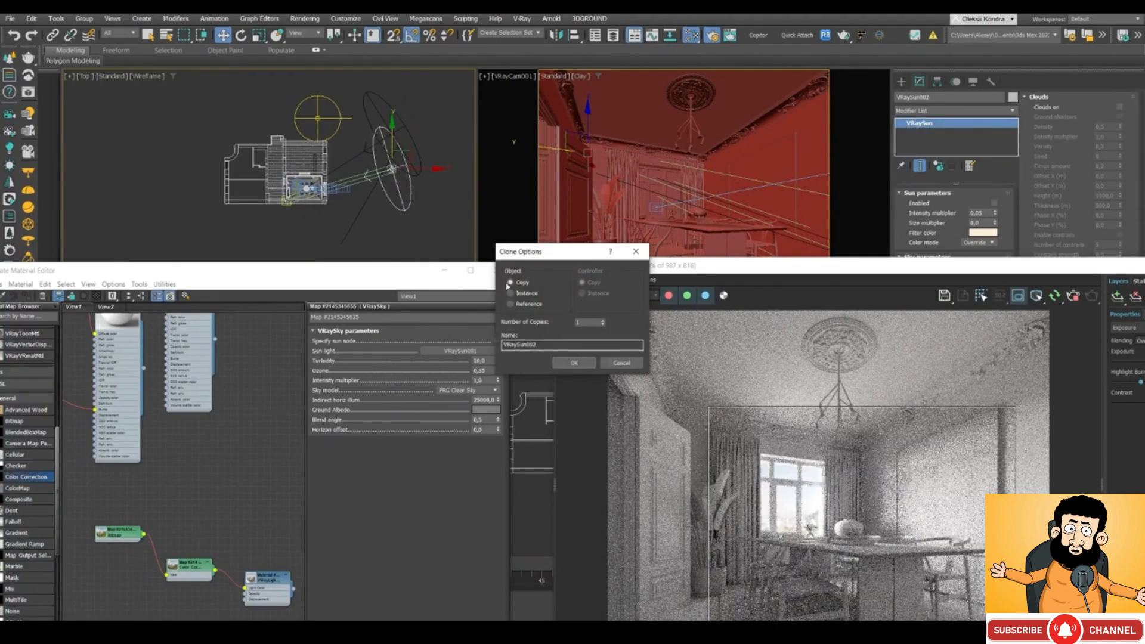
left_click(574, 363)
left_click_drag(786, 271, 720, 321)
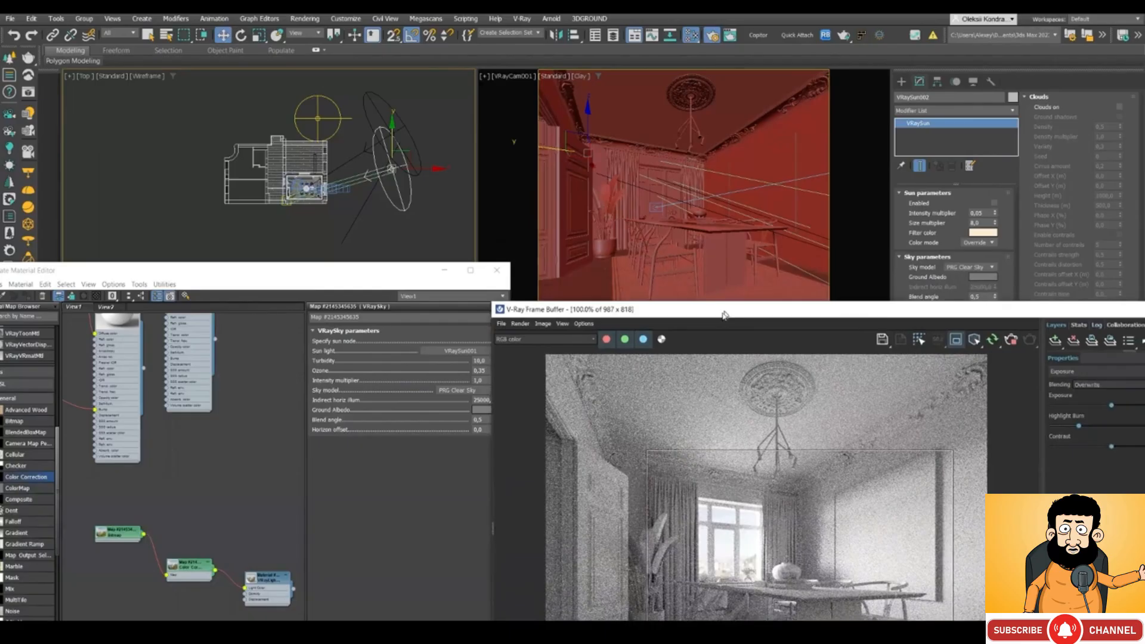
Step: Enable the copied VRaySun with an intensity multiplier of 0.1 and inspect its light in the frame buffer
left_click(994, 204)
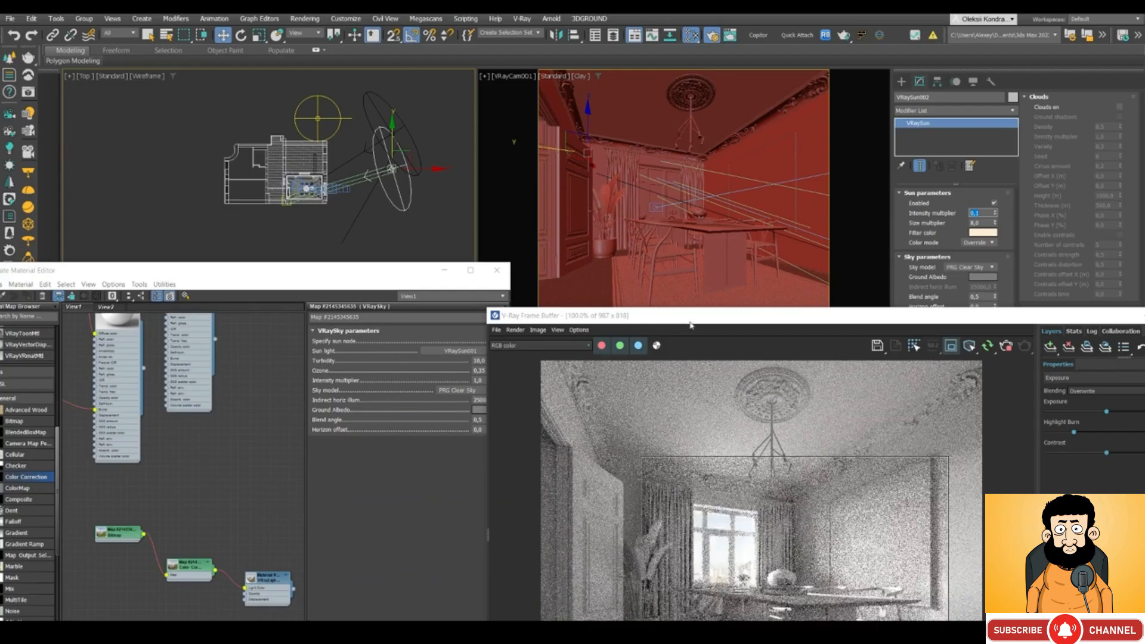
left_click_drag(690, 320, 656, 75)
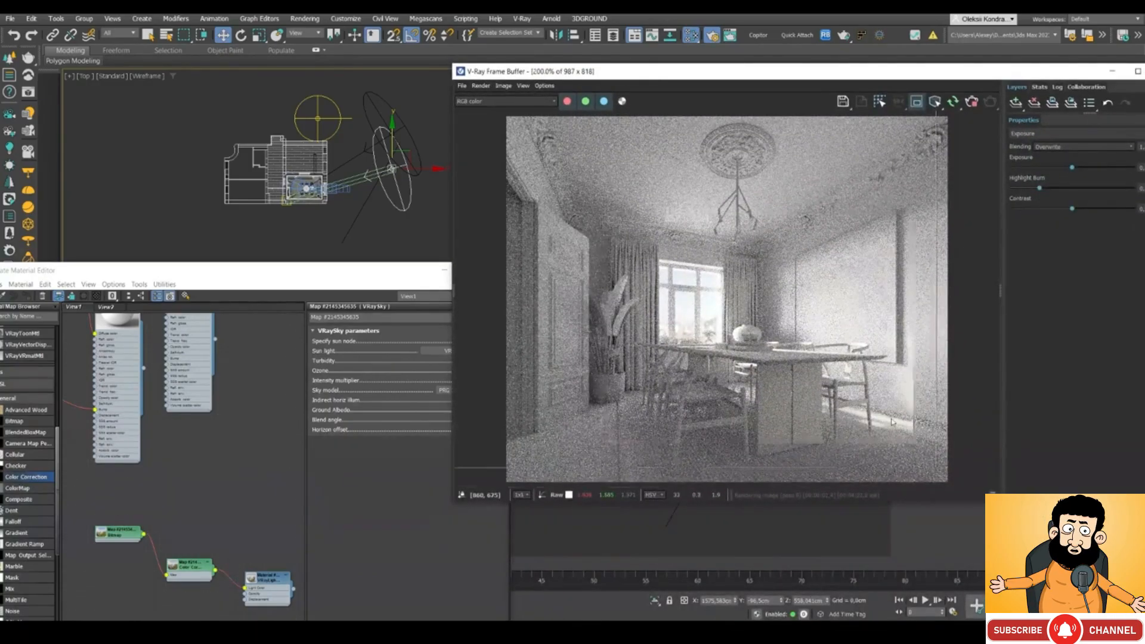
scroll(813, 406, "up", 2)
scroll(812, 407, "down", 2)
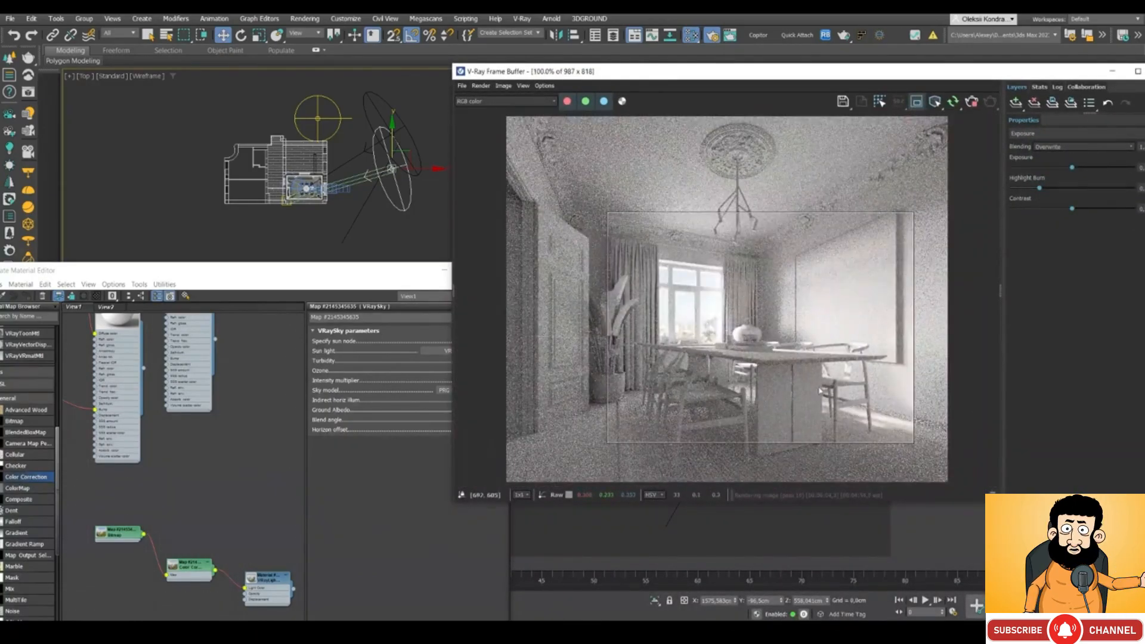
Step: Move the copied sun outward and along negative Y in the top view, and lower it in the front view
left_click(408, 153)
left_click_drag(408, 152, 430, 181)
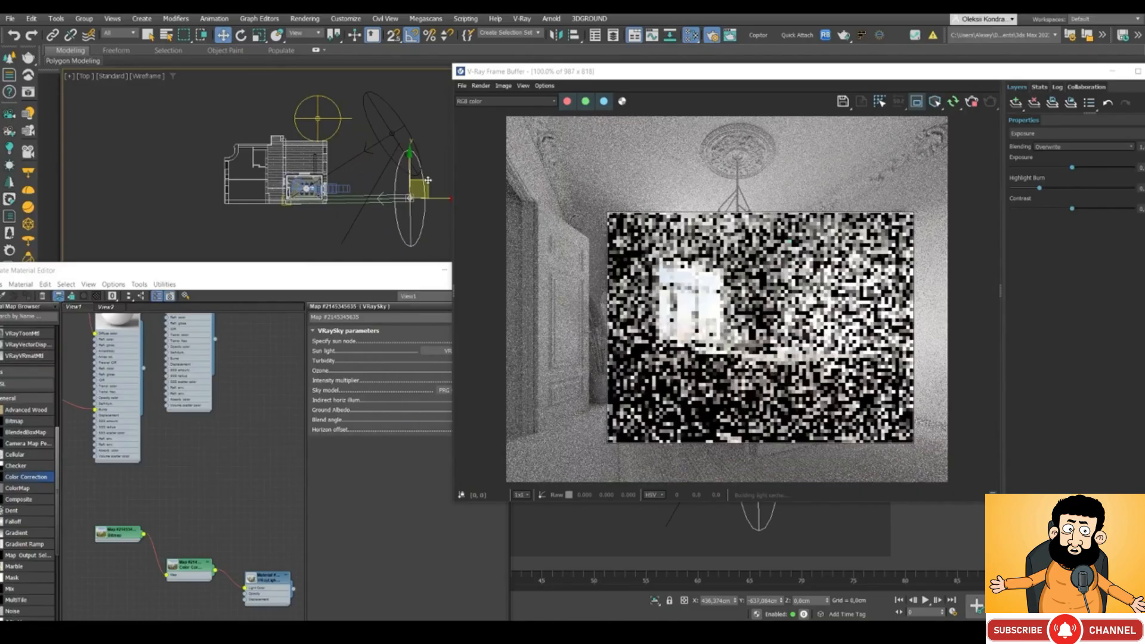
key("f")
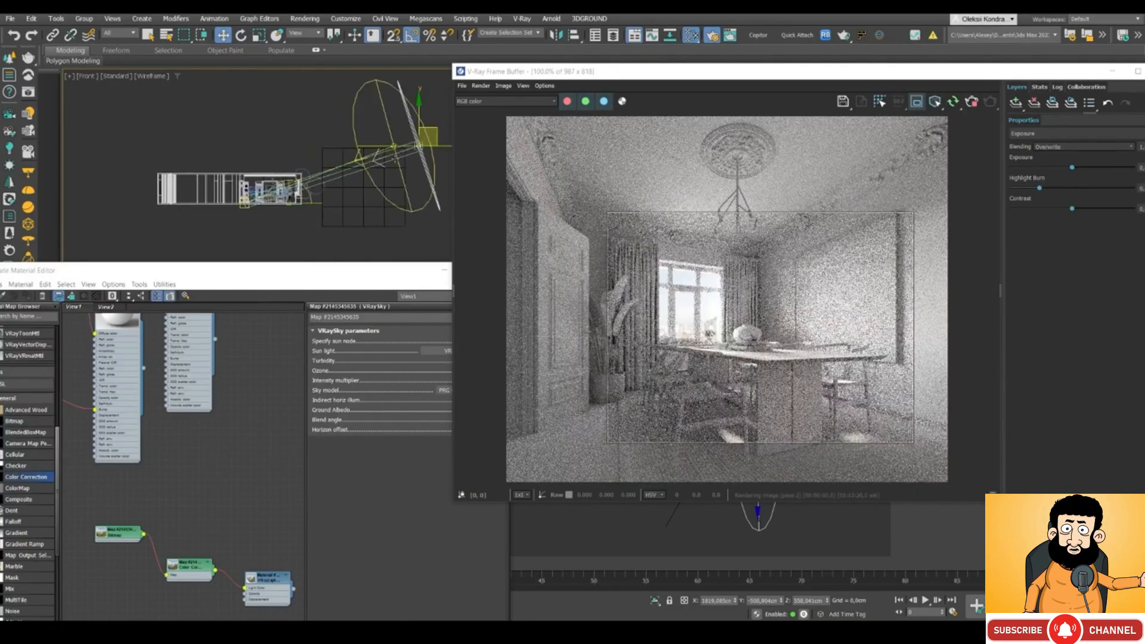
mouse_move(405, 133)
left_mouse_down()
mouse_move(409, 163)
mouse_move(407, 150)
left_mouse_up()
left_click_drag(646, 72, 548, 57)
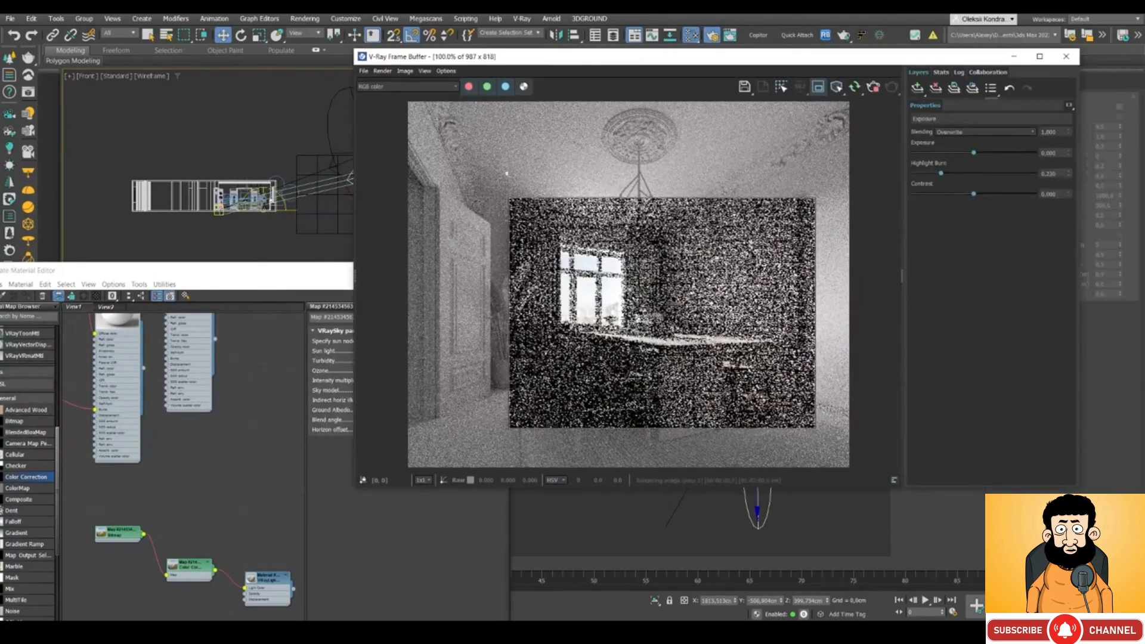
scroll(724, 335, "up", 1)
scroll(724, 334, "down", 1)
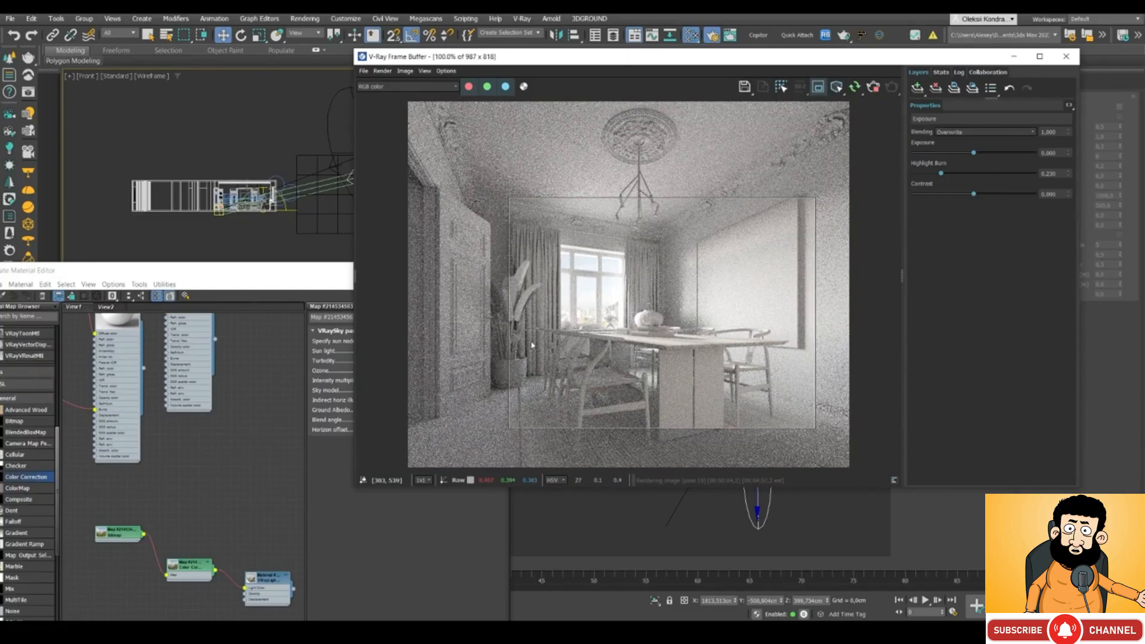
Step: Set the copied VRaySun's size multiplier to 2.0 and inspect the table and window area of the render
left_click_drag(608, 62, 470, 128)
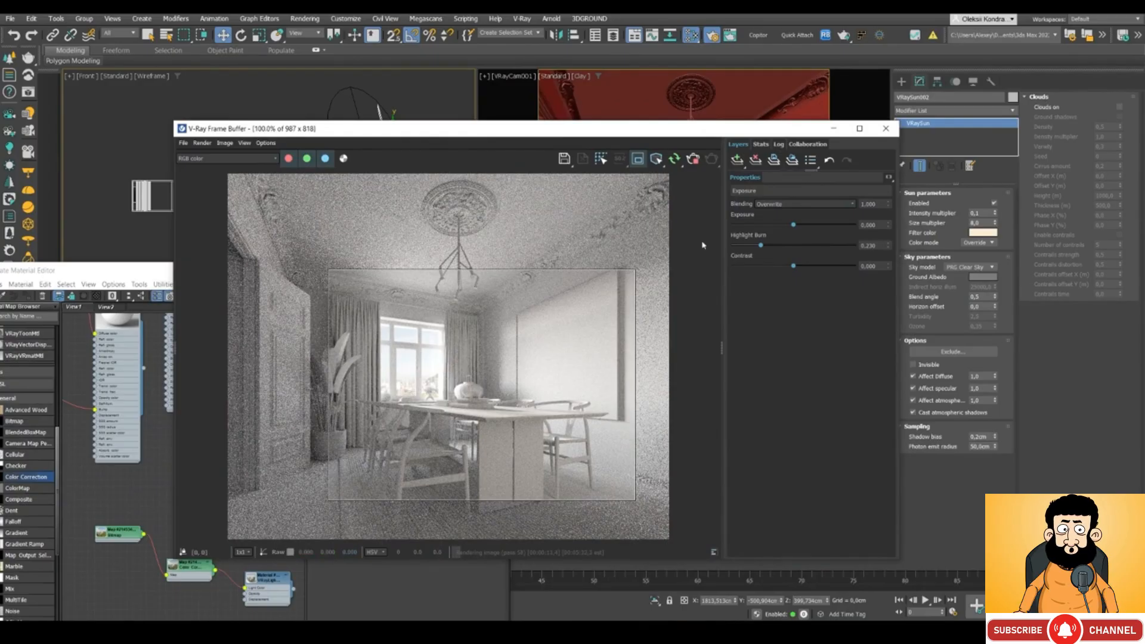
left_click(985, 223)
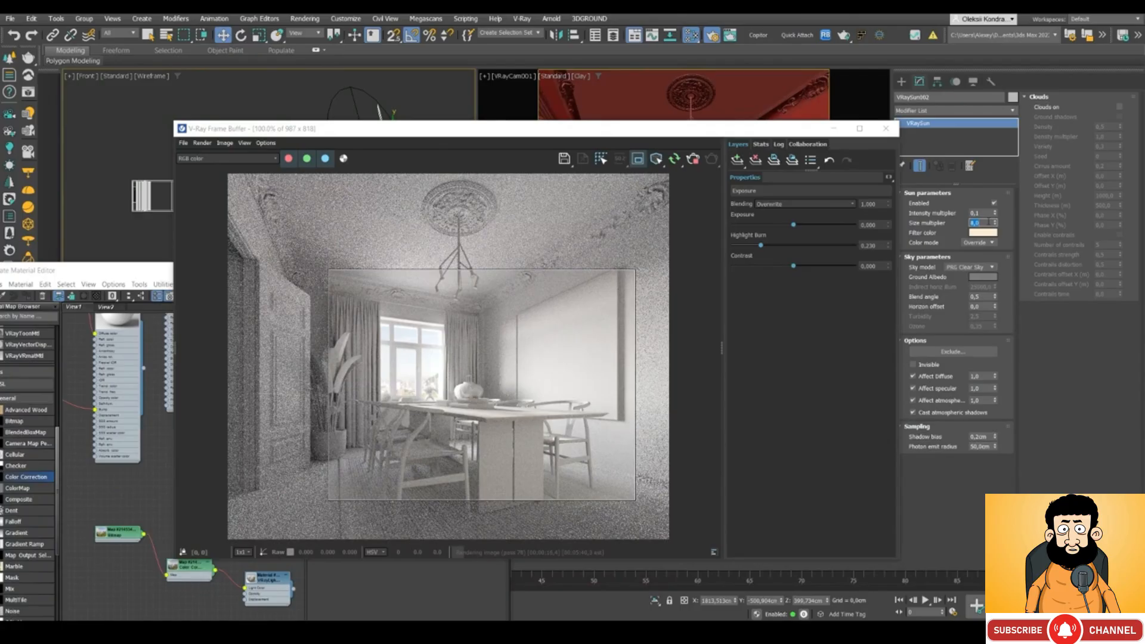
type("2")
key("Return")
left_click(485, 409)
scroll(485, 409, "up", 1)
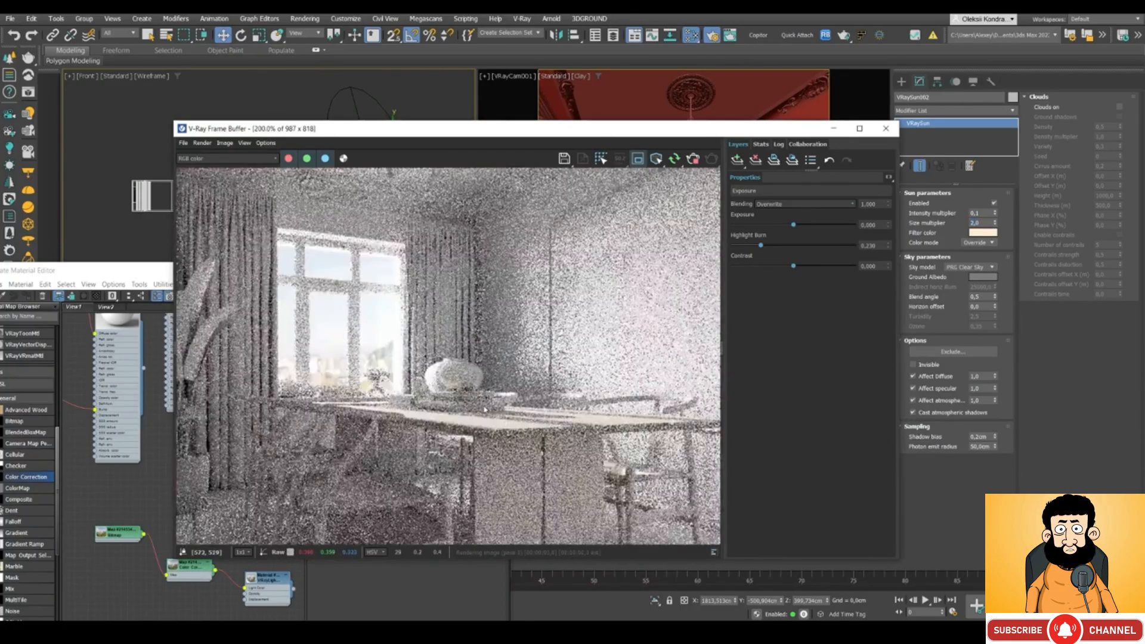
scroll(485, 409, "down", 1)
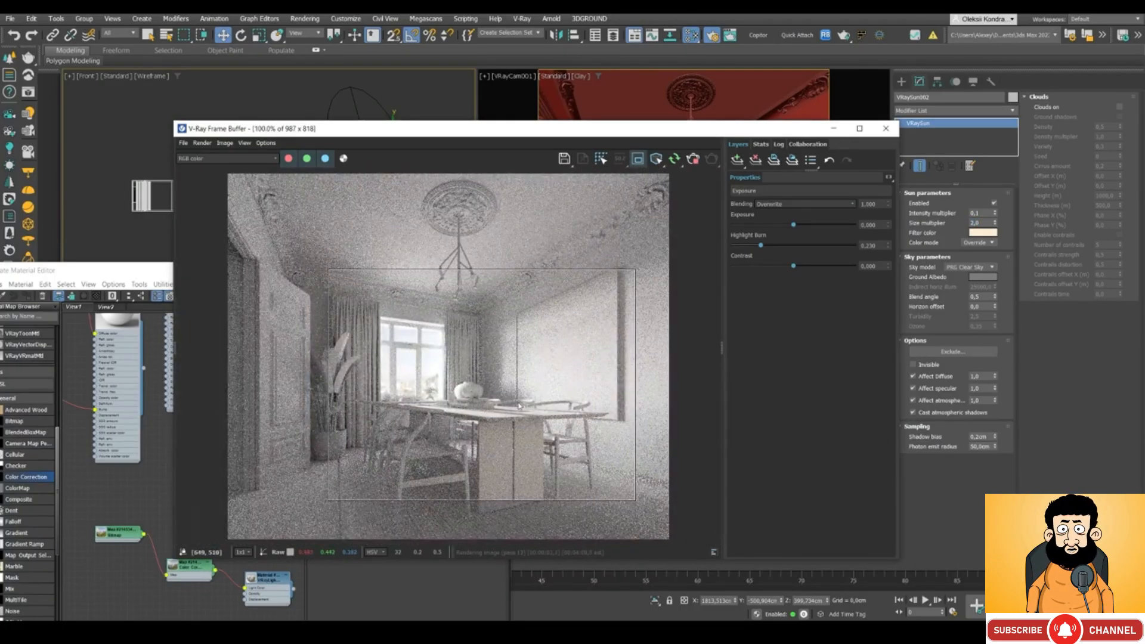
Step: Bring up the dark dining room reference photo beside the render and keep the camera view active for comparison
left_click(358, 632)
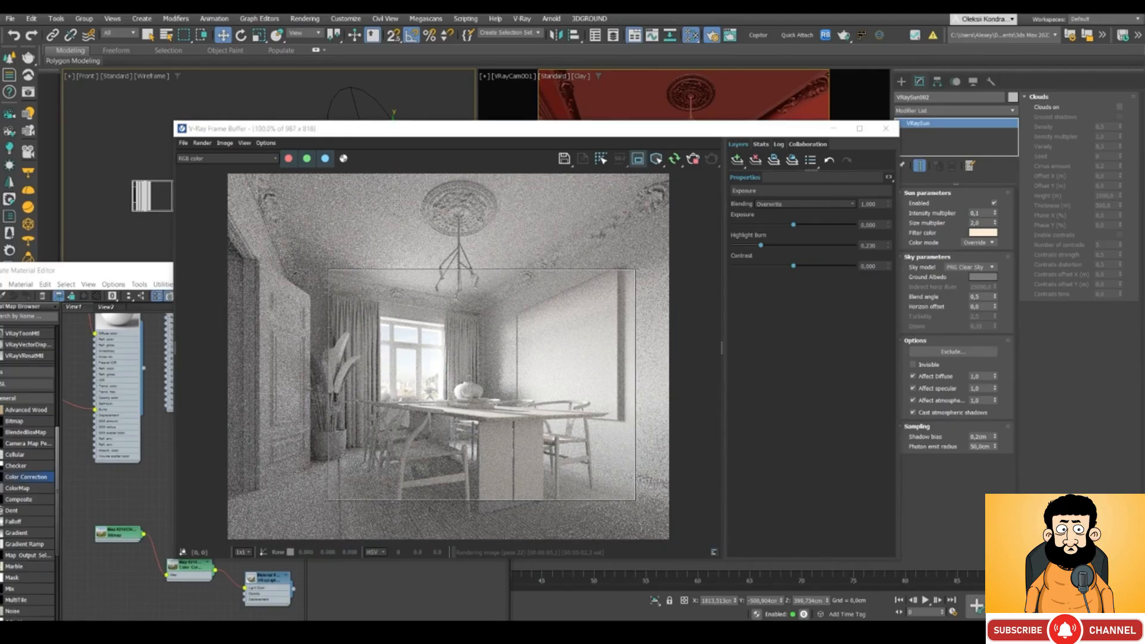
right_click_drag(153, 291, 112, 312)
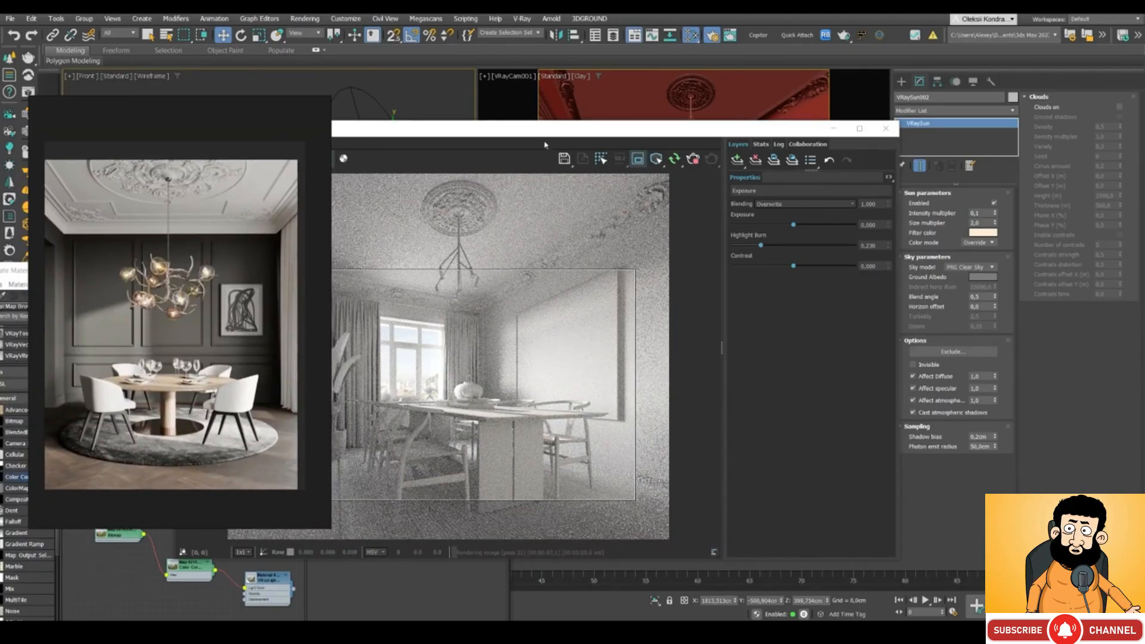
left_click_drag(532, 132, 642, 216)
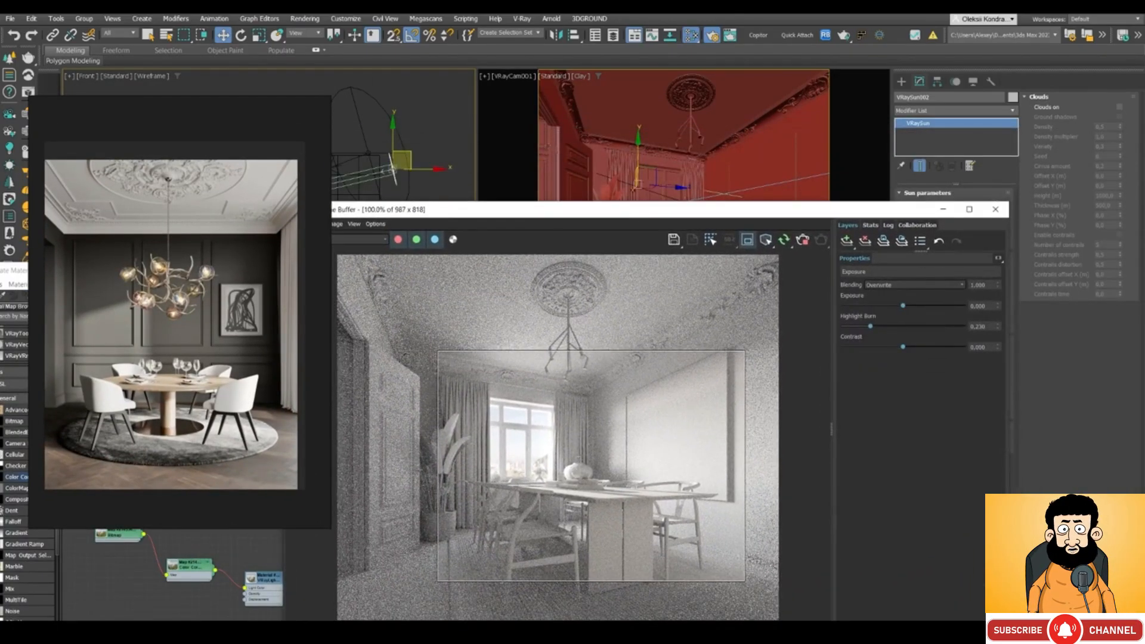
right_click(508, 148)
key("t")
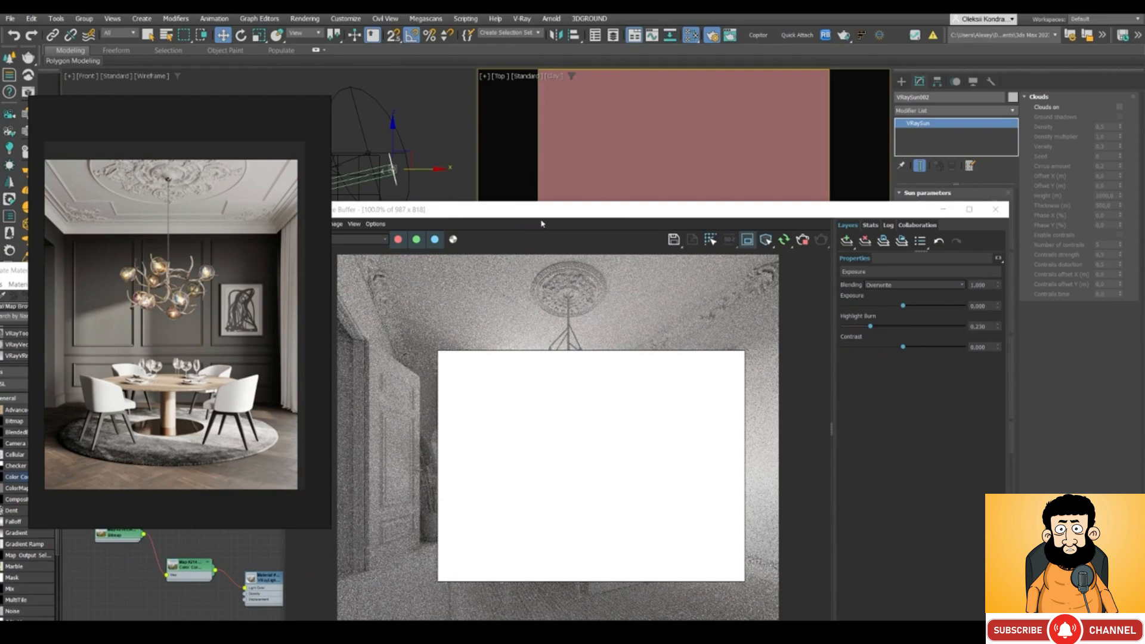
key("c")
Step: Redraw the render region to cover the chandelier, plant, window and dining table
double_click(527, 243)
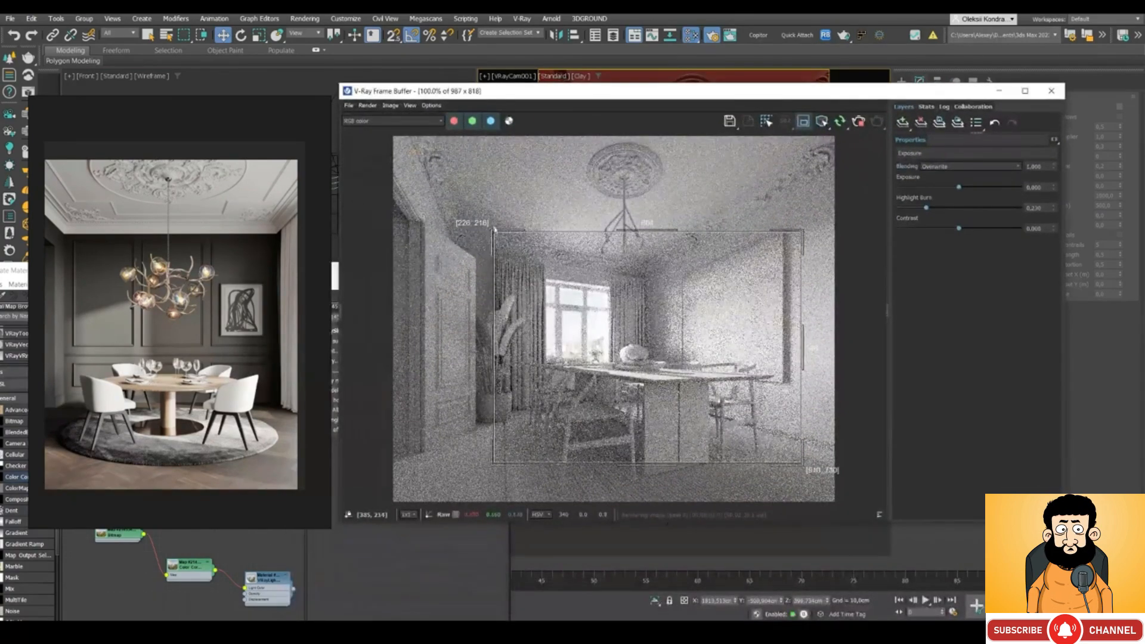
left_click_drag(494, 232, 445, 155)
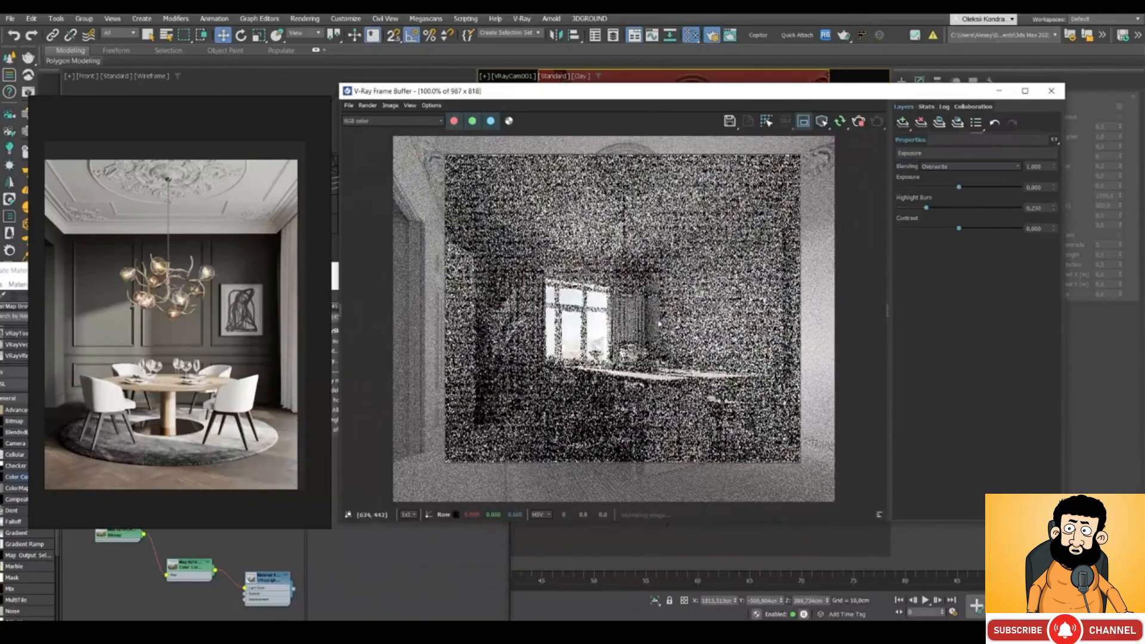
left_click_drag(487, 224, 765, 462)
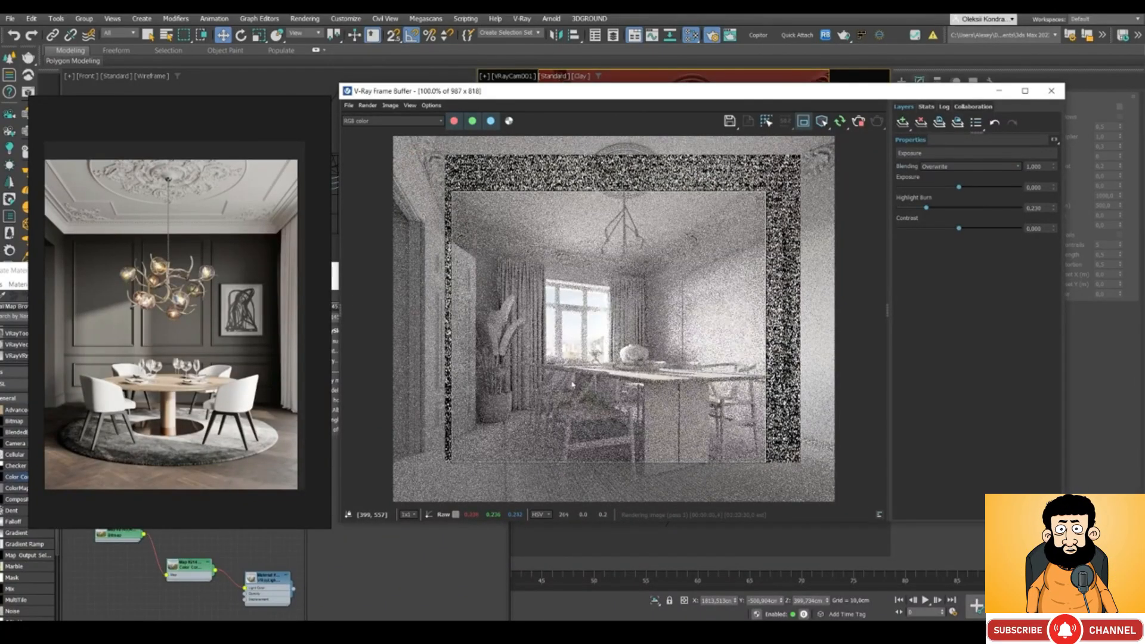